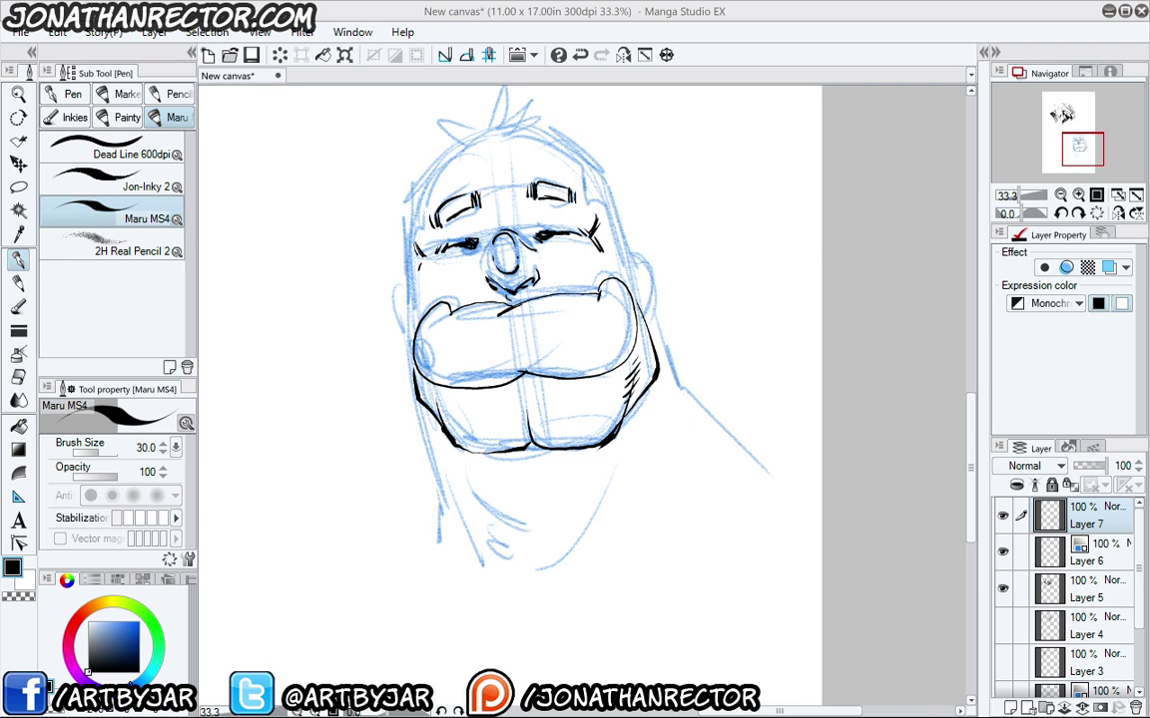
# Ink the left side of the head, the left ear, the hairline and the hair tuft over the blue sketch.
pyautogui.click(417, 308)
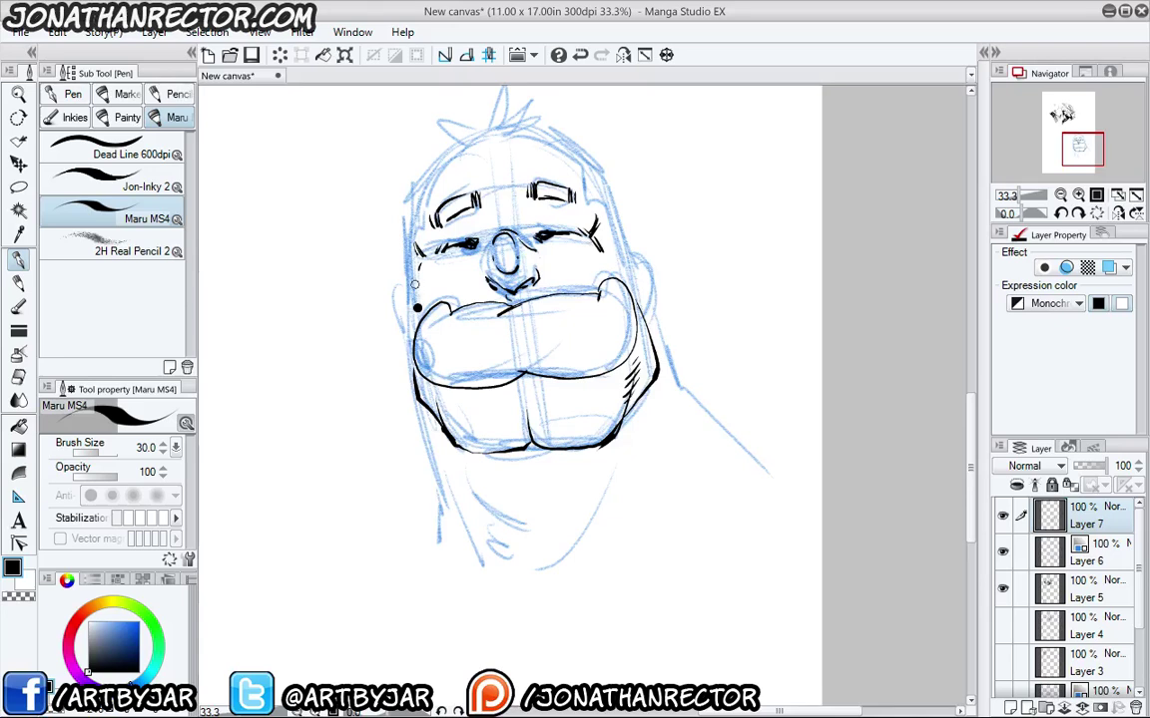
pyautogui.hotkey('ctrl', 'z')
pyautogui.moveTo(410, 287); pyautogui.dragTo(410, 445)
pyautogui.moveTo(402, 350)
pyautogui.mouseDown()
pyautogui.moveTo(389, 342)
pyautogui.moveTo(405, 391)
pyautogui.moveTo(389, 364)
pyautogui.moveTo(397, 370)
pyautogui.mouseUp()
pyautogui.moveTo(410, 328)
pyautogui.mouseDown()
pyautogui.moveTo(403, 352)
pyautogui.moveTo(417, 232)
pyautogui.moveTo(508, 157)
pyautogui.moveTo(503, 197)
pyautogui.moveTo(452, 194)
pyautogui.mouseUp()
pyautogui.moveTo(452, 194); pyautogui.dragTo(461, 204)
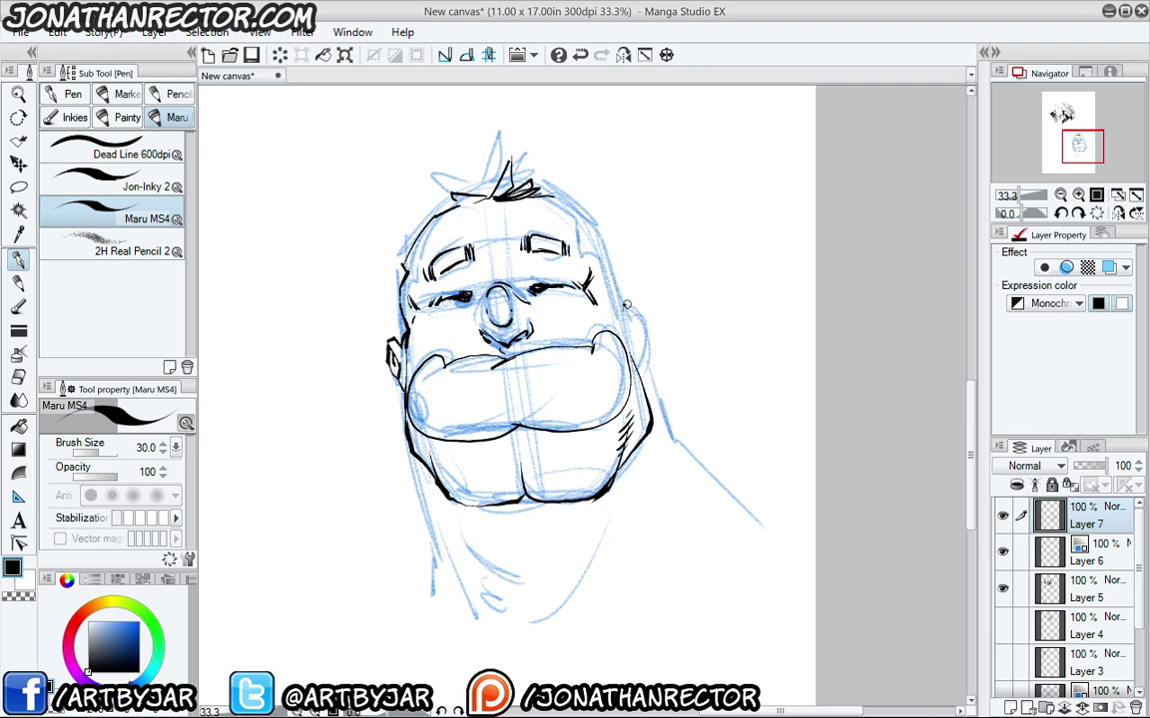
# Ink the right ear, the right side of the head and the crown outline, plus a small wrinkle on the forehead.
pyautogui.moveTo(645, 322)
pyautogui.mouseDown()
pyautogui.moveTo(636, 356)
pyautogui.moveTo(604, 232)
pyautogui.moveTo(539, 187)
pyautogui.mouseUp()
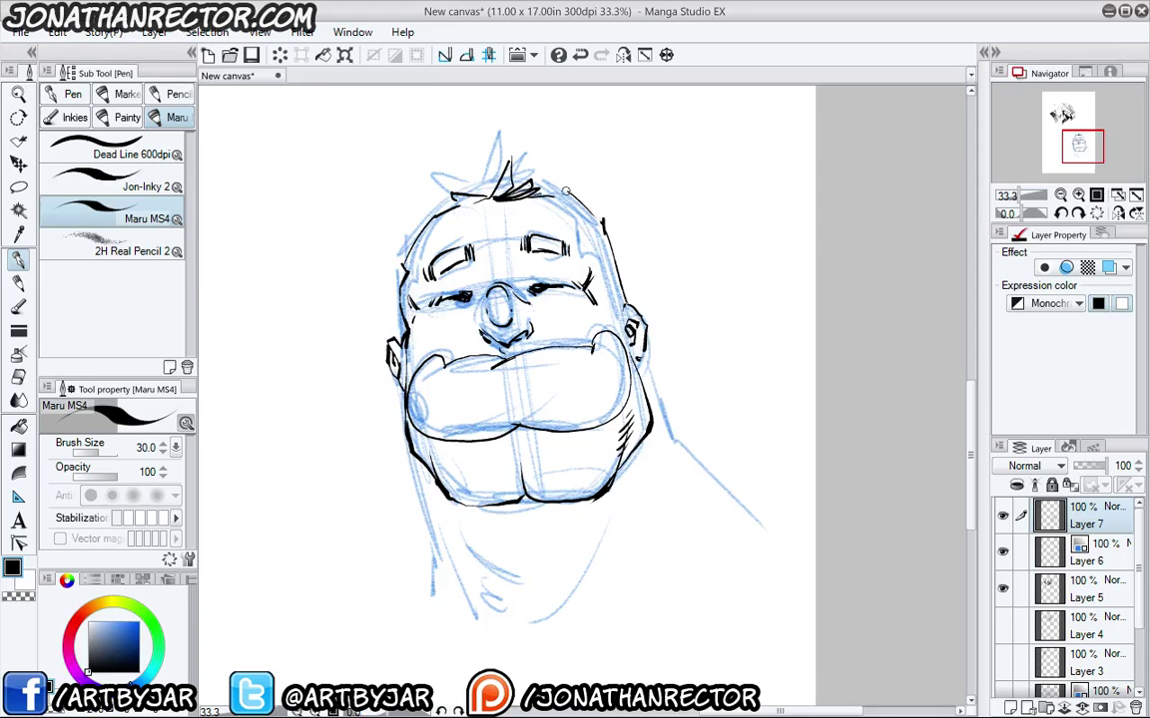
pyautogui.moveTo(454, 194); pyautogui.dragTo(414, 221)
pyautogui.moveTo(401, 337)
pyautogui.mouseDown()
pyautogui.moveTo(407, 221)
pyautogui.moveTo(496, 176)
pyautogui.mouseUp()
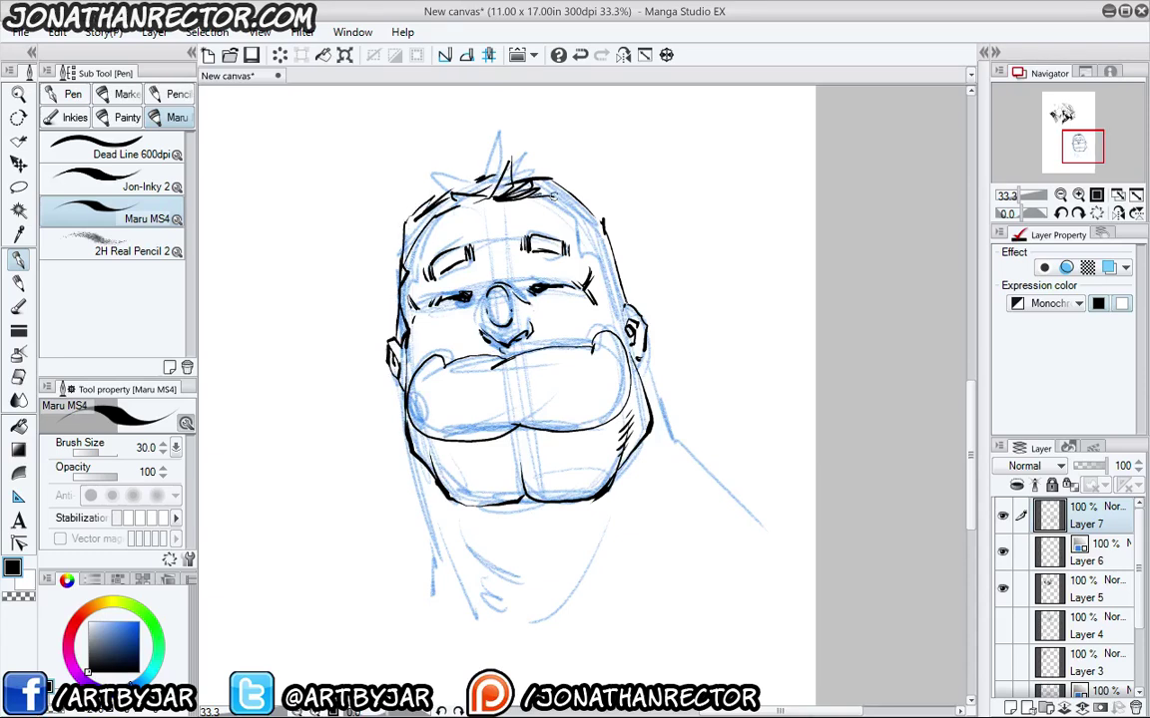
pyautogui.moveTo(556, 288)
pyautogui.mouseDown()
pyautogui.moveTo(534, 210)
pyautogui.moveTo(483, 179)
pyautogui.mouseUp()
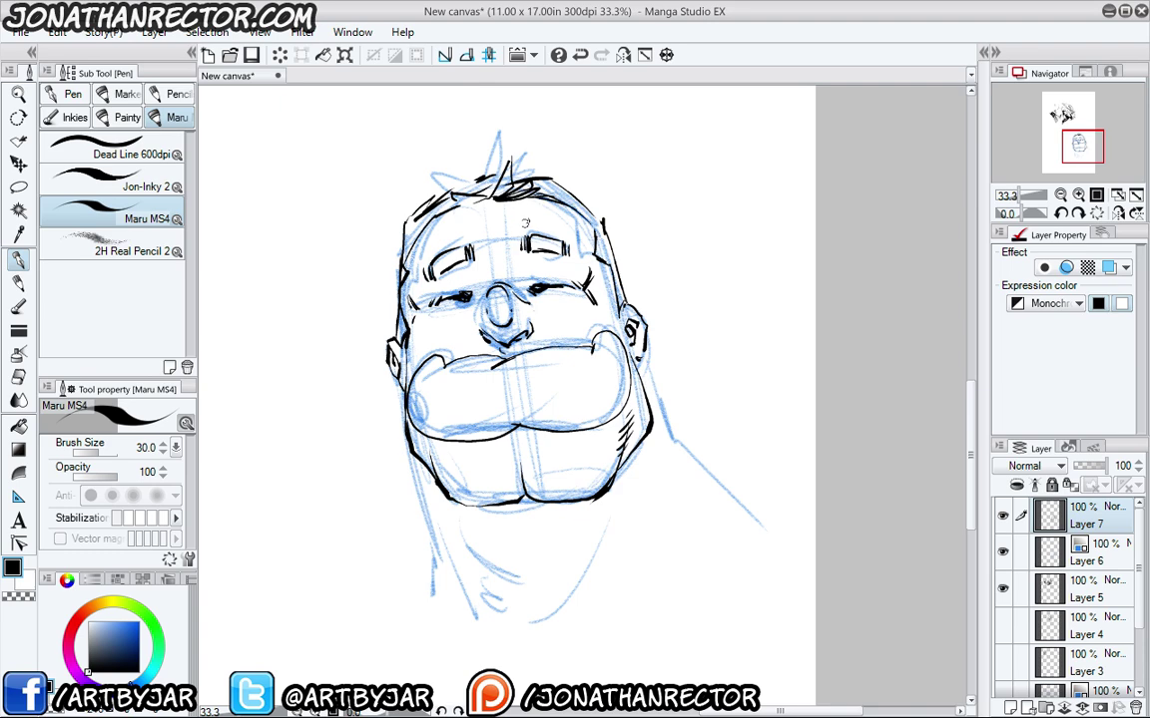
pyautogui.moveTo(529, 222); pyautogui.dragTo(513, 231)
# Lasso the inked head and squash it vertically from the chin upward, and hide the blue sketch on Layer 6.
pyautogui.press(',')
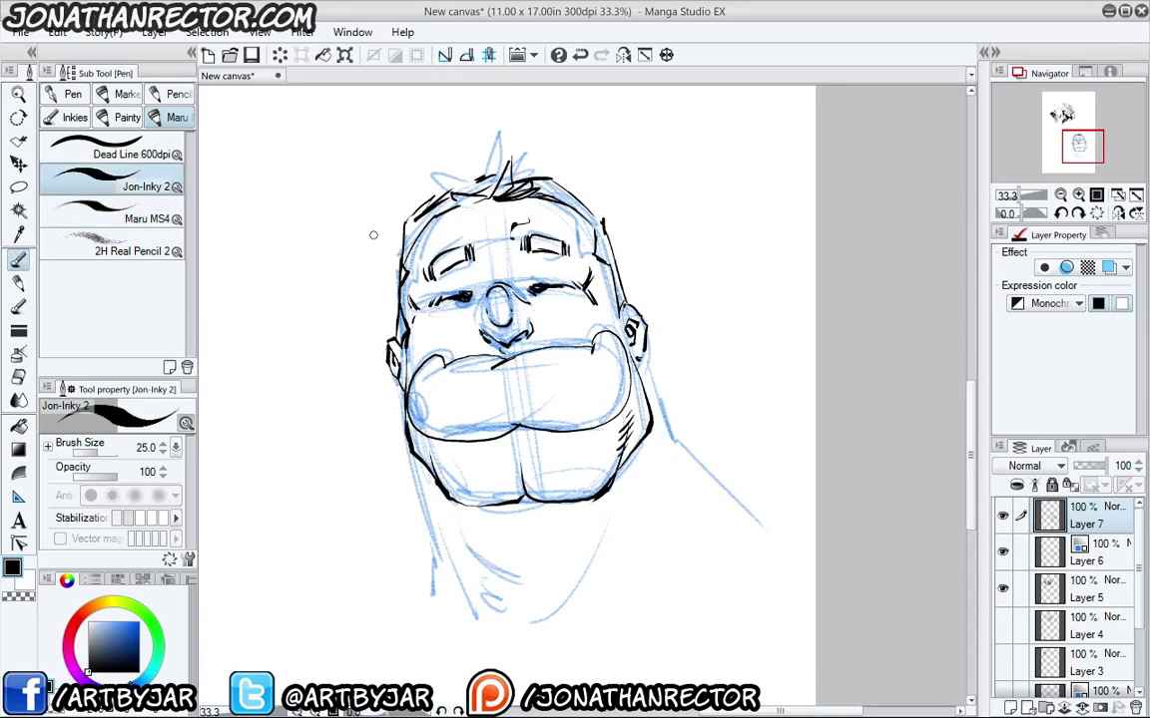
pyautogui.press(',')
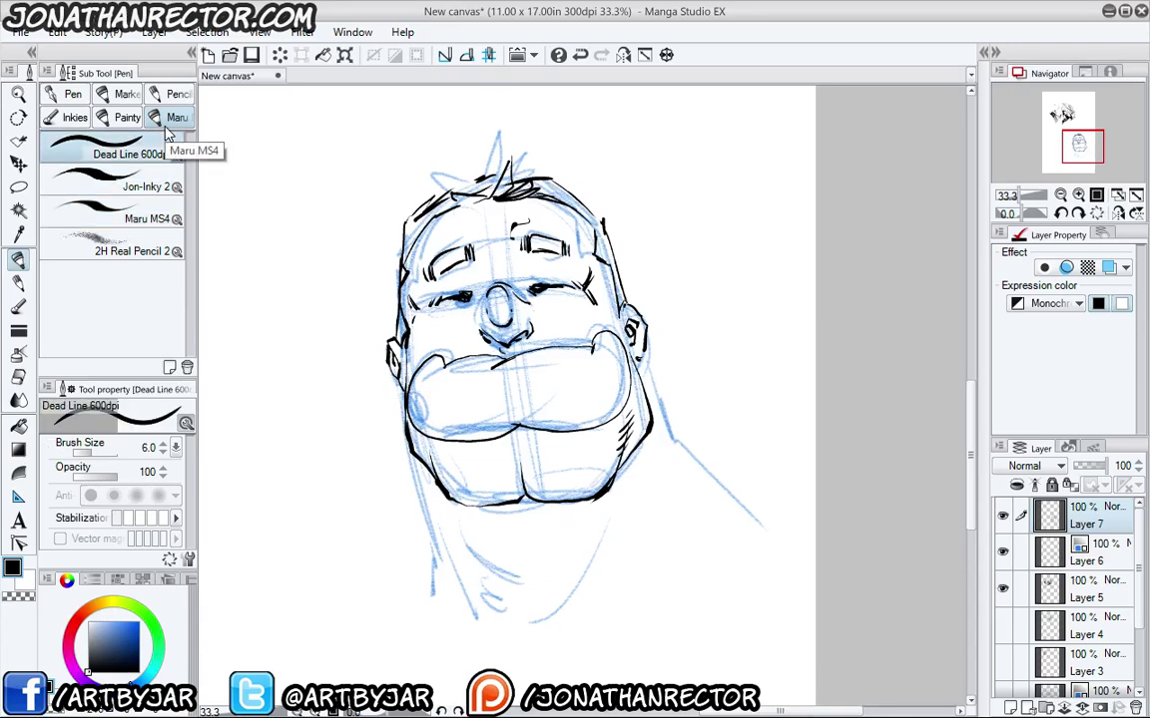
pyautogui.press('m')
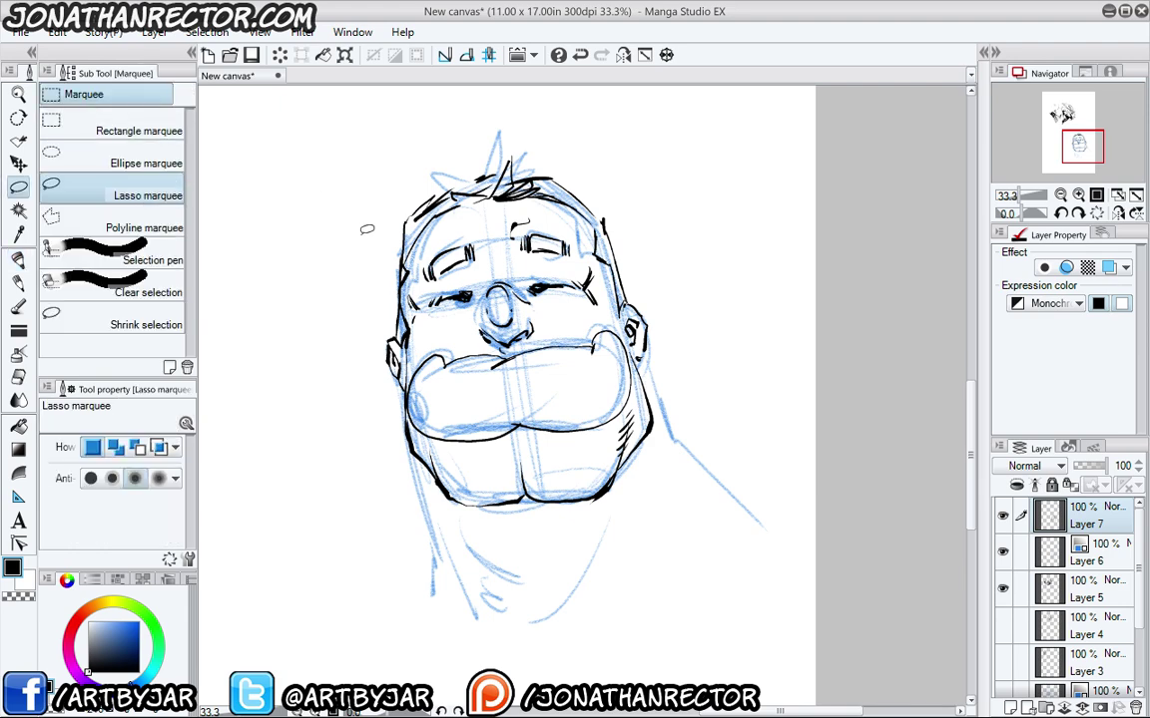
pyautogui.moveTo(364, 228)
pyautogui.mouseDown()
pyautogui.moveTo(685, 565)
pyautogui.moveTo(356, 299)
pyautogui.mouseUp()
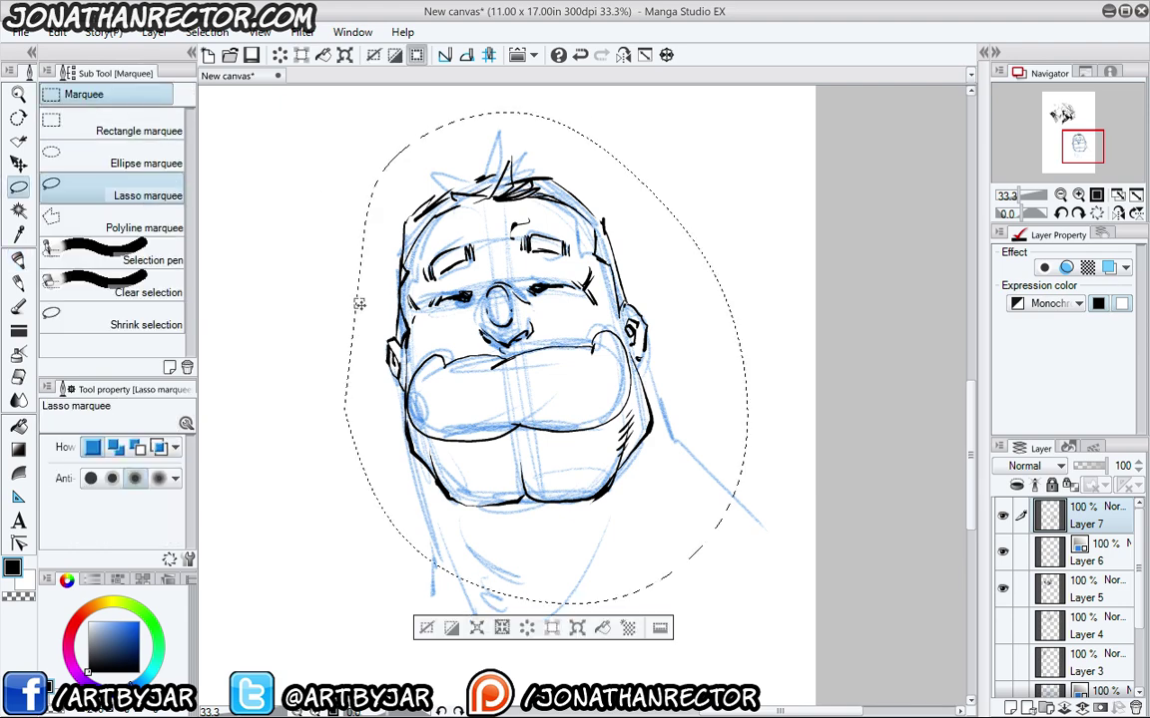
pyautogui.click(576, 628)
pyautogui.moveTo(529, 602); pyautogui.dragTo(526, 528)
pyautogui.press('Return')
pyautogui.click(1003, 552)
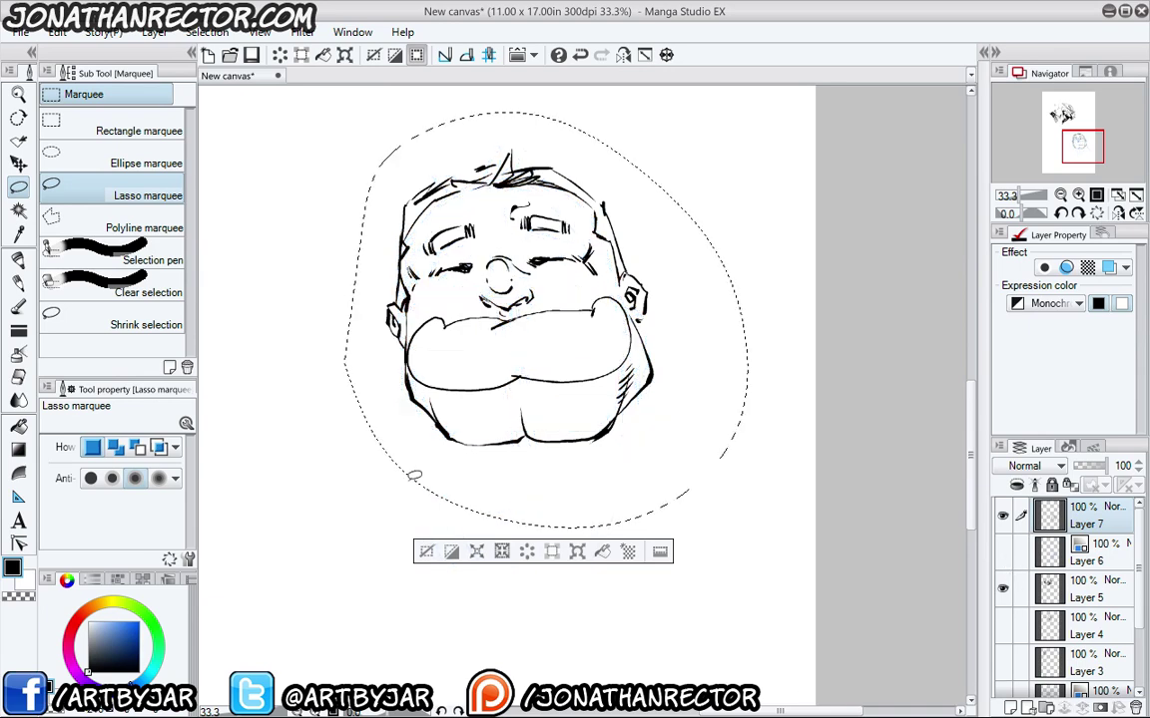
pyautogui.click(428, 554)
# Ink the neck line and both shoulder lines below the head with the Maru MS4 pen.
pyautogui.press('p')
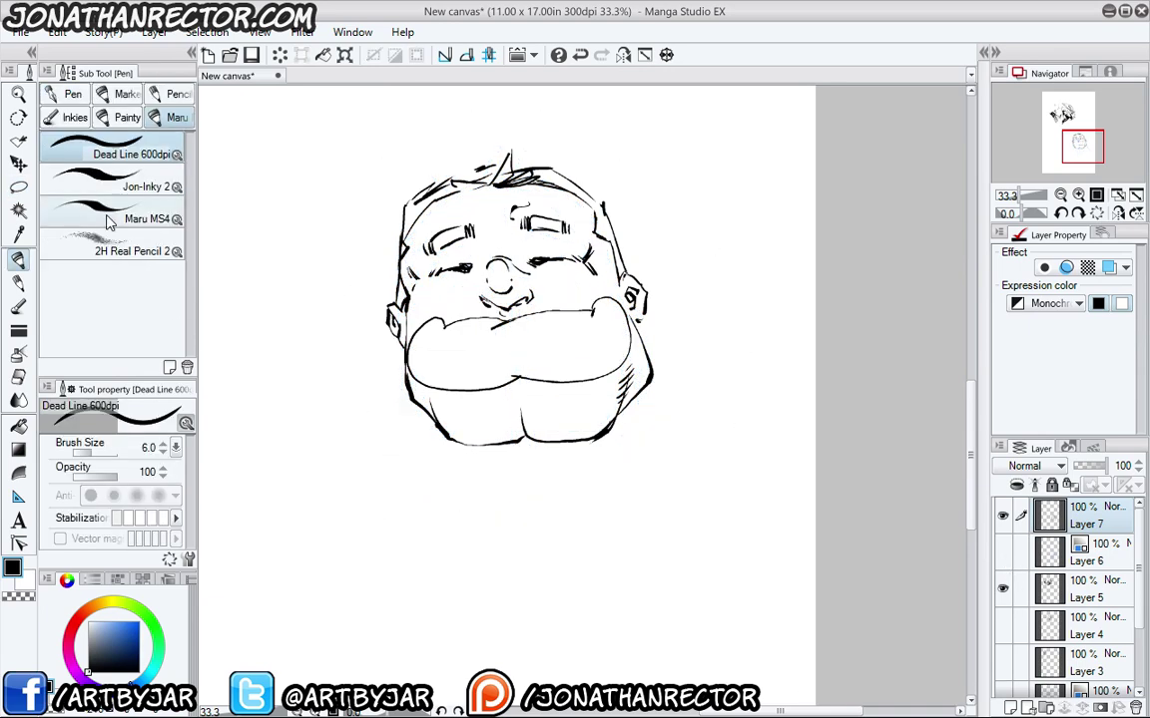
pyautogui.click(103, 219)
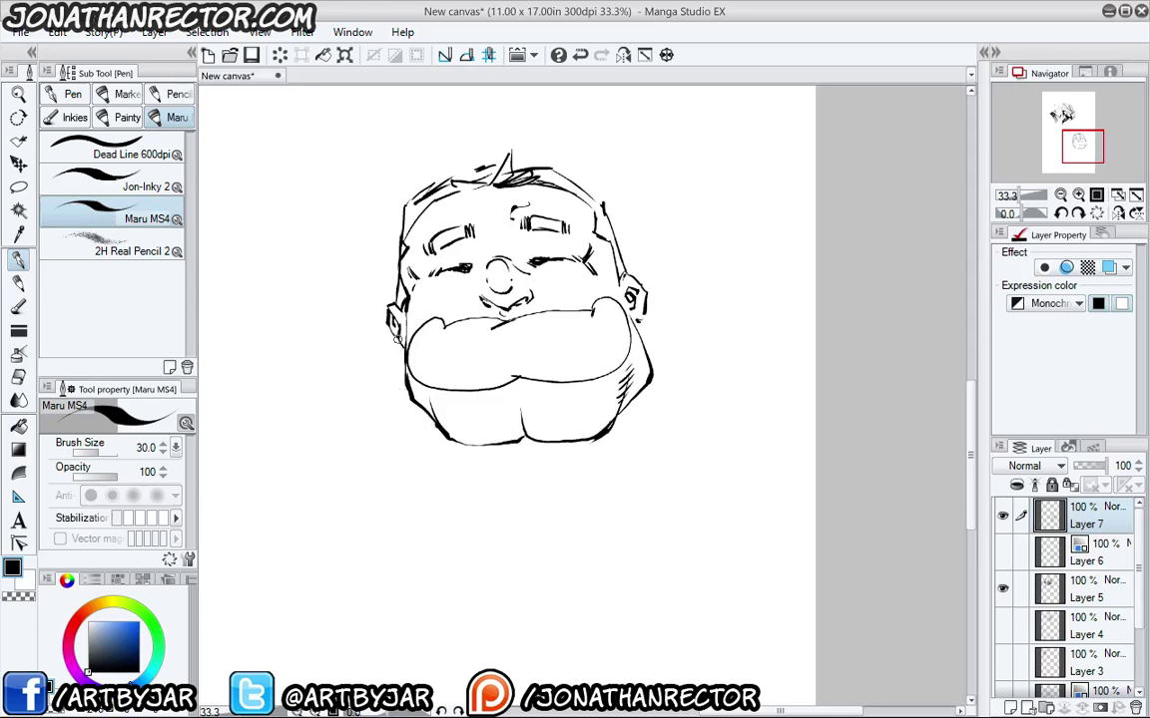
pyautogui.moveTo(399, 334); pyautogui.dragTo(441, 539)
pyautogui.moveTo(636, 317)
pyautogui.mouseDown()
pyautogui.moveTo(688, 385)
pyautogui.moveTo(778, 448)
pyautogui.mouseUp()
pyautogui.moveTo(416, 459); pyautogui.dragTo(359, 519)
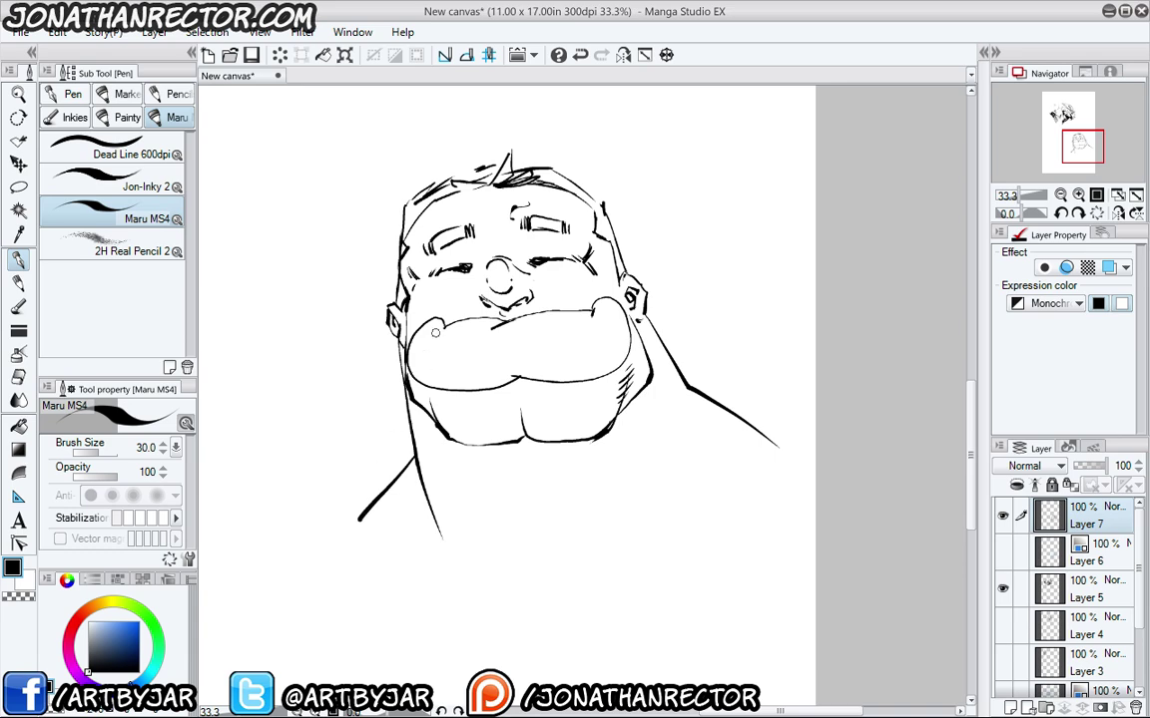
# Fill the moustache and both eyebrows with solid black using the All layers fill.
pyautogui.click(18, 425)
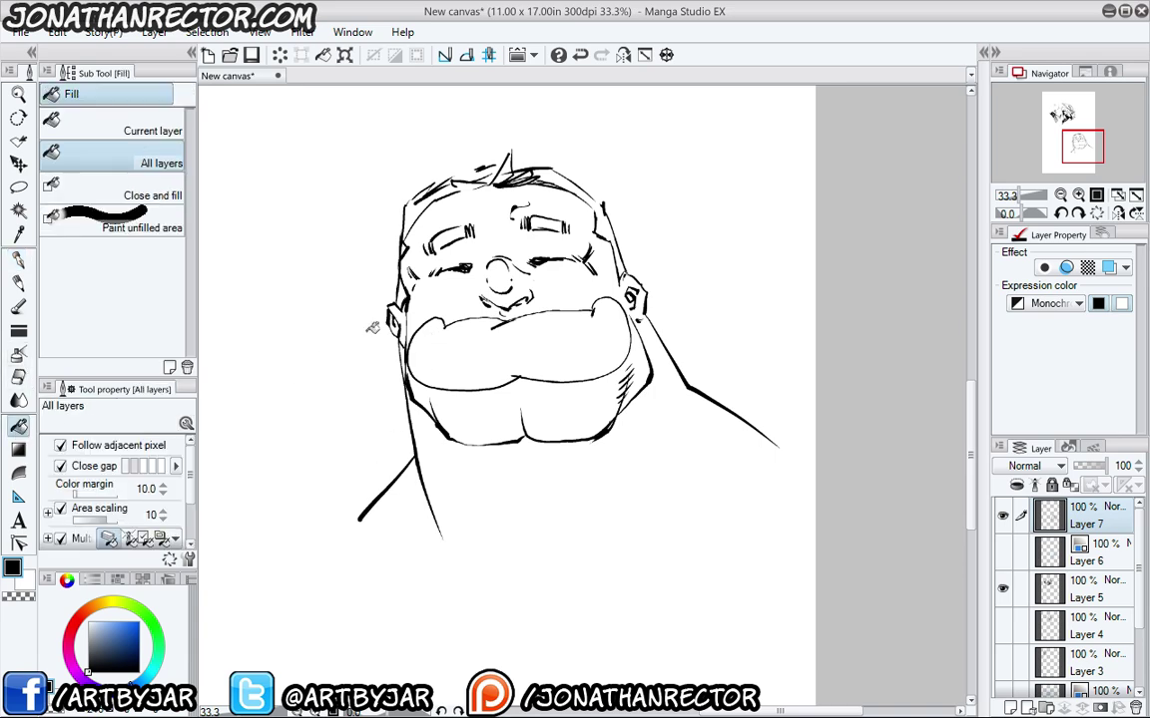
pyautogui.click(425, 334)
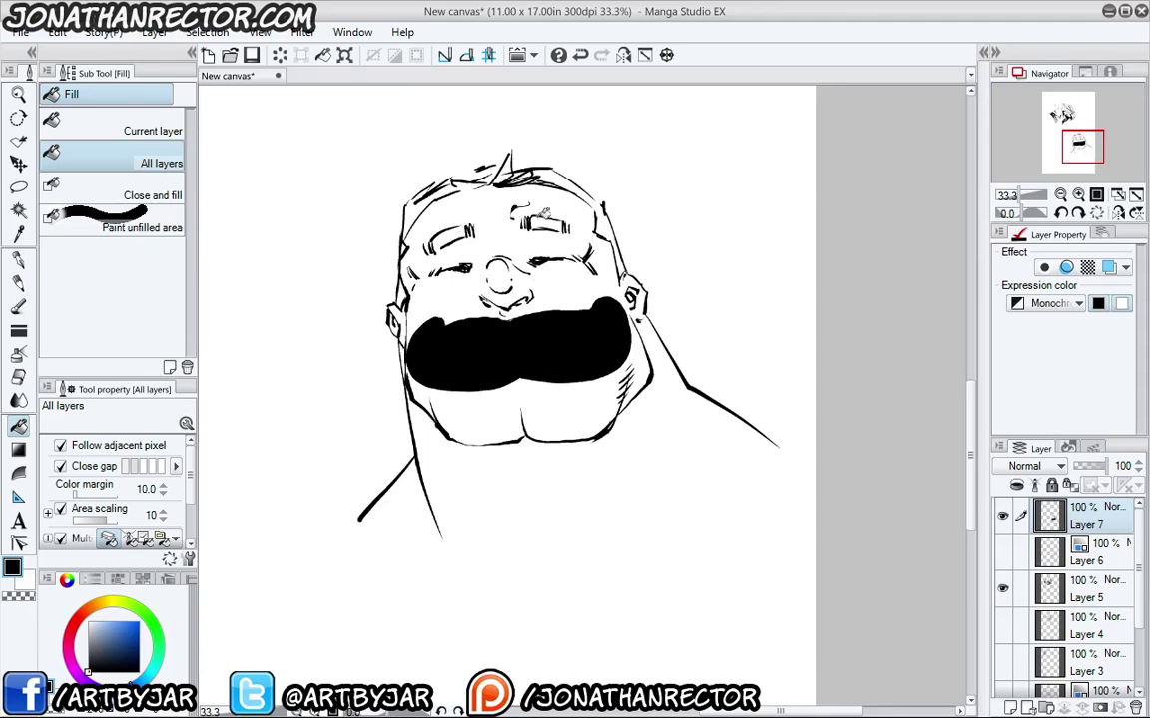
pyautogui.click(452, 237)
pyautogui.press('p')
pyautogui.click(18, 425)
pyautogui.click(451, 237)
pyautogui.click(543, 227)
# Cut thin hair strokes into the ends of both black eyebrows using the transparent colour with the Maru MS4 pen.
pyautogui.press('p')
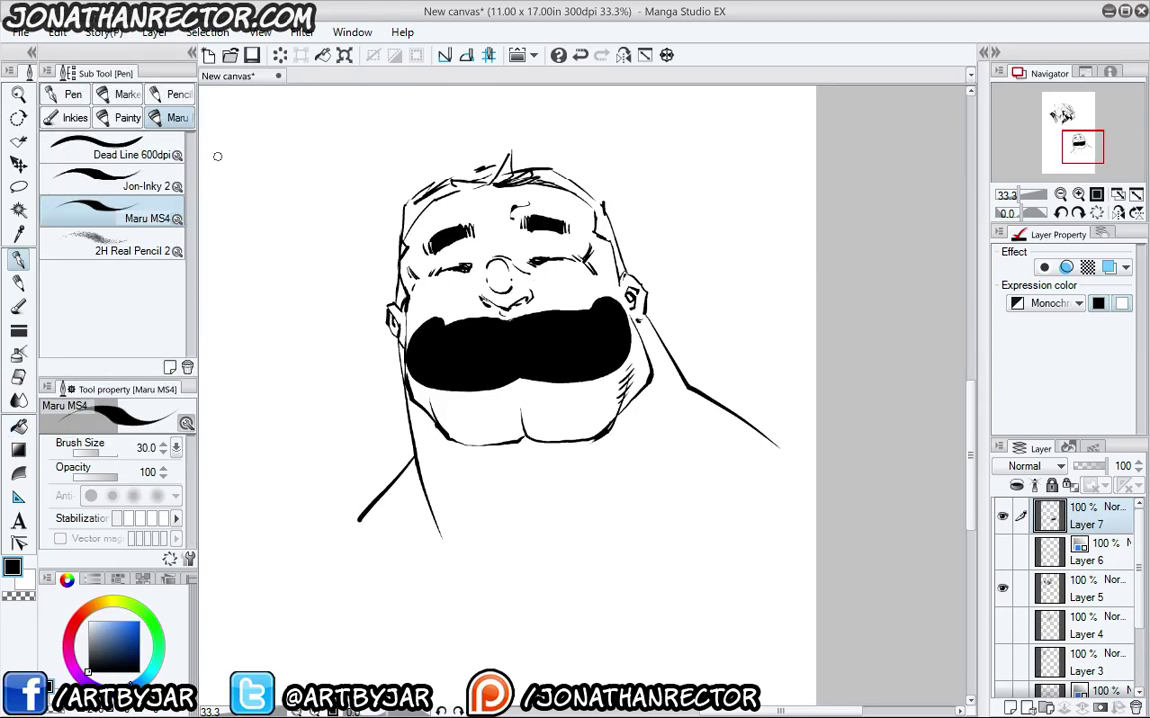
pyautogui.press('x')
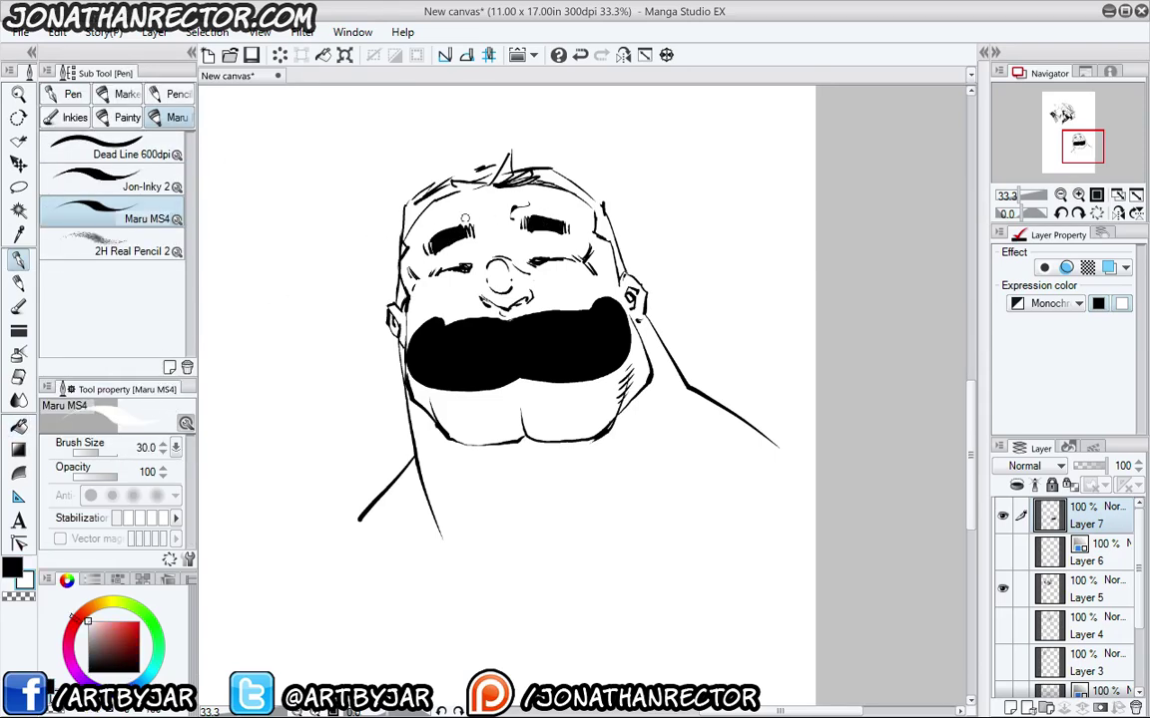
pyautogui.moveTo(461, 222)
pyautogui.mouseDown()
pyautogui.moveTo(463, 240)
pyautogui.moveTo(439, 252)
pyautogui.mouseUp()
pyautogui.moveTo(528, 214); pyautogui.dragTo(537, 231)
pyautogui.press('x')
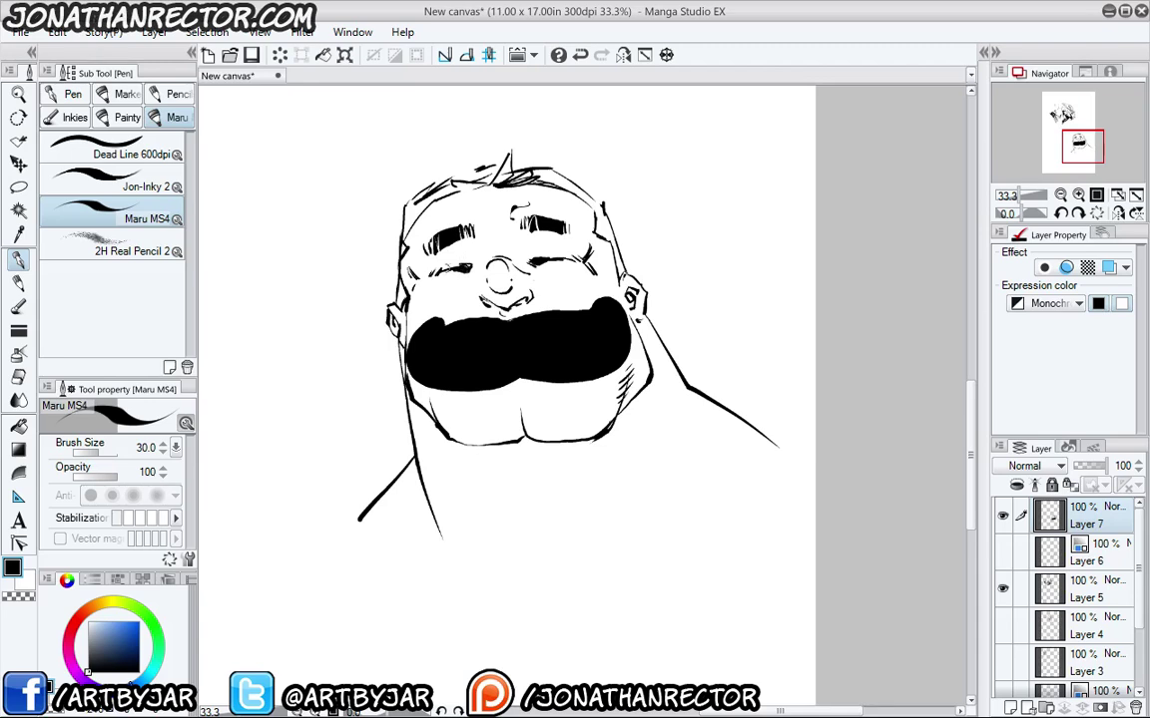
# Ink the shadow contours under the chin and down the neck, with cross-hatching at the neck's base and feathering on the throat.
pyautogui.moveTo(480, 288); pyautogui.dragTo(483, 301)
pyautogui.moveTo(468, 353); pyautogui.dragTo(469, 341)
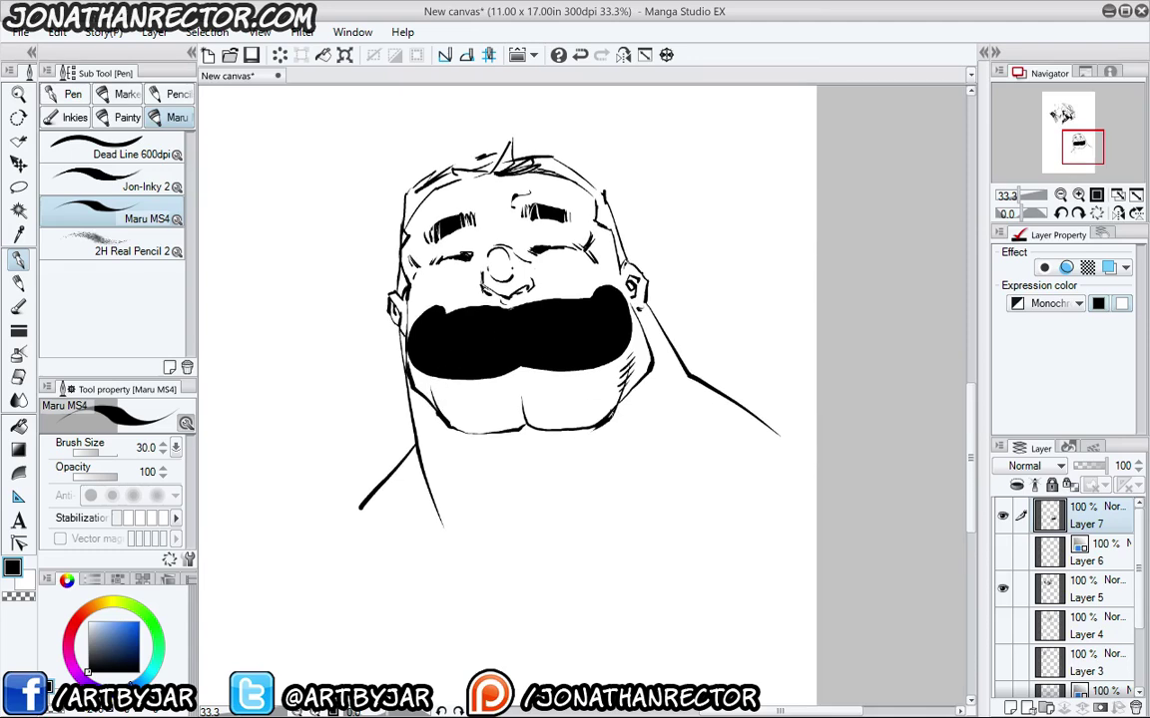
pyautogui.moveTo(624, 404); pyautogui.dragTo(591, 490)
pyautogui.moveTo(585, 431); pyautogui.dragTo(579, 479)
pyautogui.moveTo(540, 433)
pyautogui.mouseDown()
pyautogui.moveTo(455, 447)
pyautogui.moveTo(466, 516)
pyautogui.mouseUp()
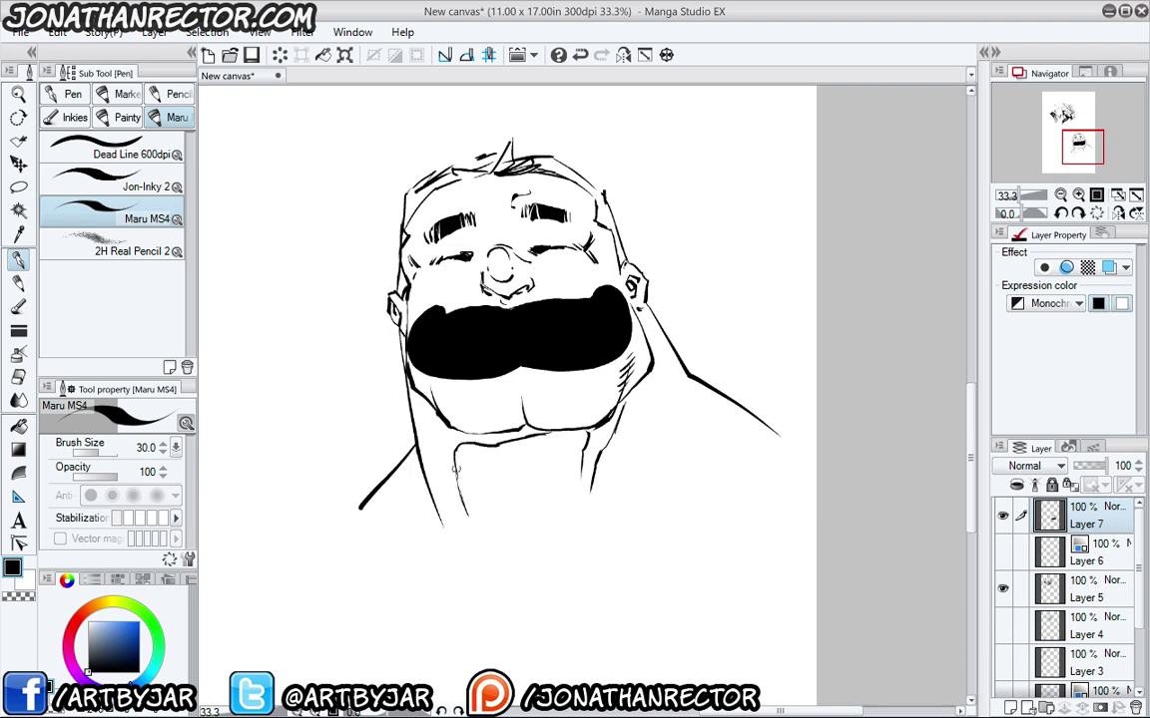
pyautogui.moveTo(415, 397)
pyautogui.mouseDown()
pyautogui.moveTo(446, 530)
pyautogui.moveTo(478, 547)
pyautogui.moveTo(469, 586)
pyautogui.mouseUp()
pyautogui.moveTo(451, 533)
pyautogui.mouseDown()
pyautogui.moveTo(462, 579)
pyautogui.moveTo(477, 551)
pyautogui.moveTo(480, 565)
pyautogui.mouseUp()
pyautogui.moveTo(496, 446)
pyautogui.mouseDown()
pyautogui.moveTo(515, 515)
pyautogui.moveTo(486, 463)
pyautogui.moveTo(515, 516)
pyautogui.moveTo(495, 453)
pyautogui.mouseUp()
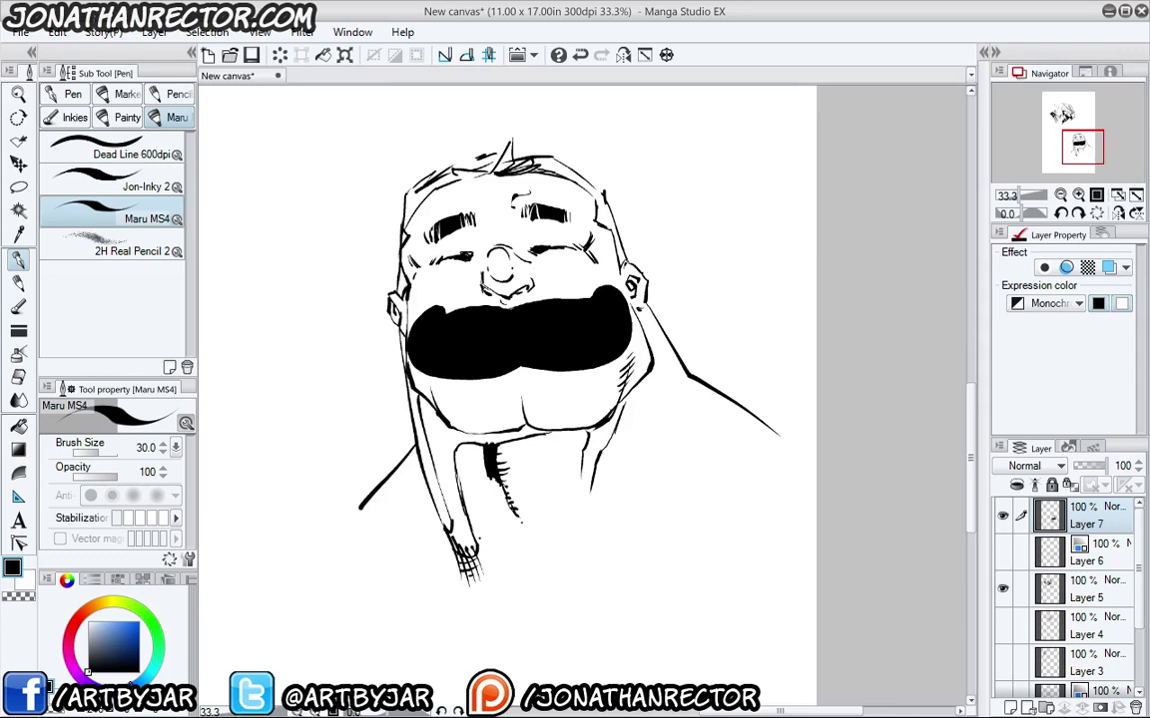
# Outline the angular shadow shapes on both shoulders and along the right side of the neck.
pyautogui.moveTo(424, 469)
pyautogui.mouseDown()
pyautogui.moveTo(370, 532)
pyautogui.moveTo(392, 502)
pyautogui.moveTo(360, 528)
pyautogui.moveTo(441, 529)
pyautogui.mouseUp()
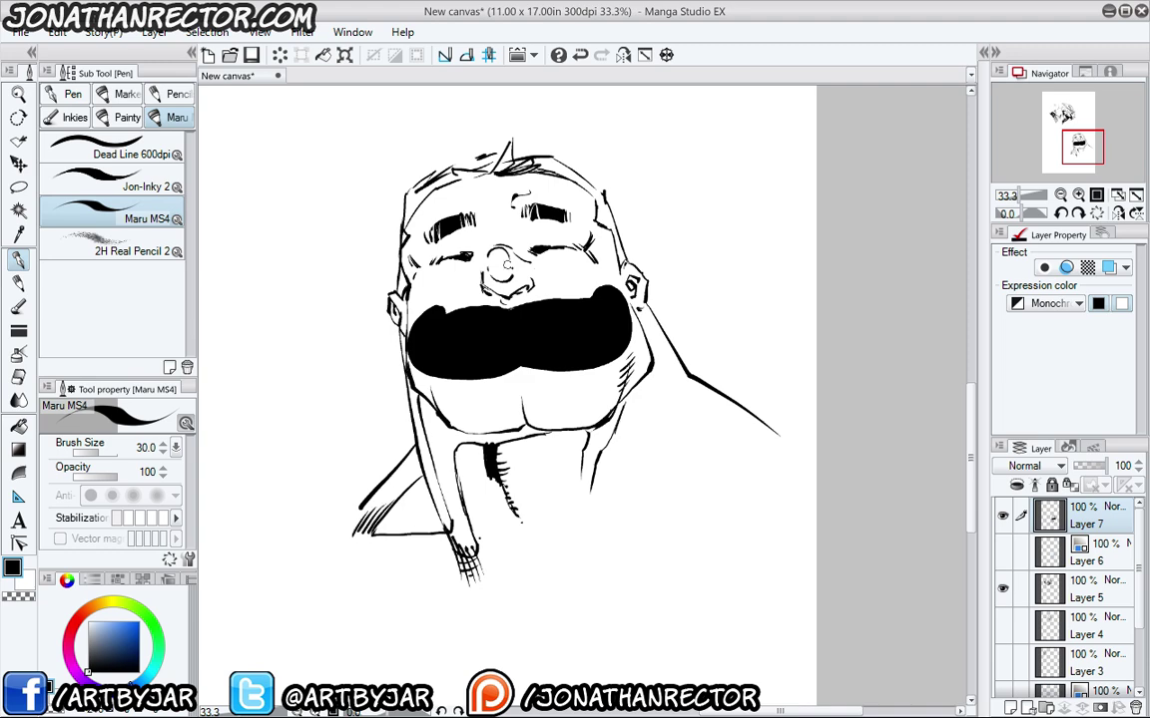
pyautogui.moveTo(648, 392); pyautogui.dragTo(598, 516)
pyautogui.moveTo(587, 433)
pyautogui.mouseDown()
pyautogui.moveTo(572, 536)
pyautogui.moveTo(695, 484)
pyautogui.moveTo(671, 532)
pyautogui.moveTo(575, 534)
pyautogui.mouseUp()
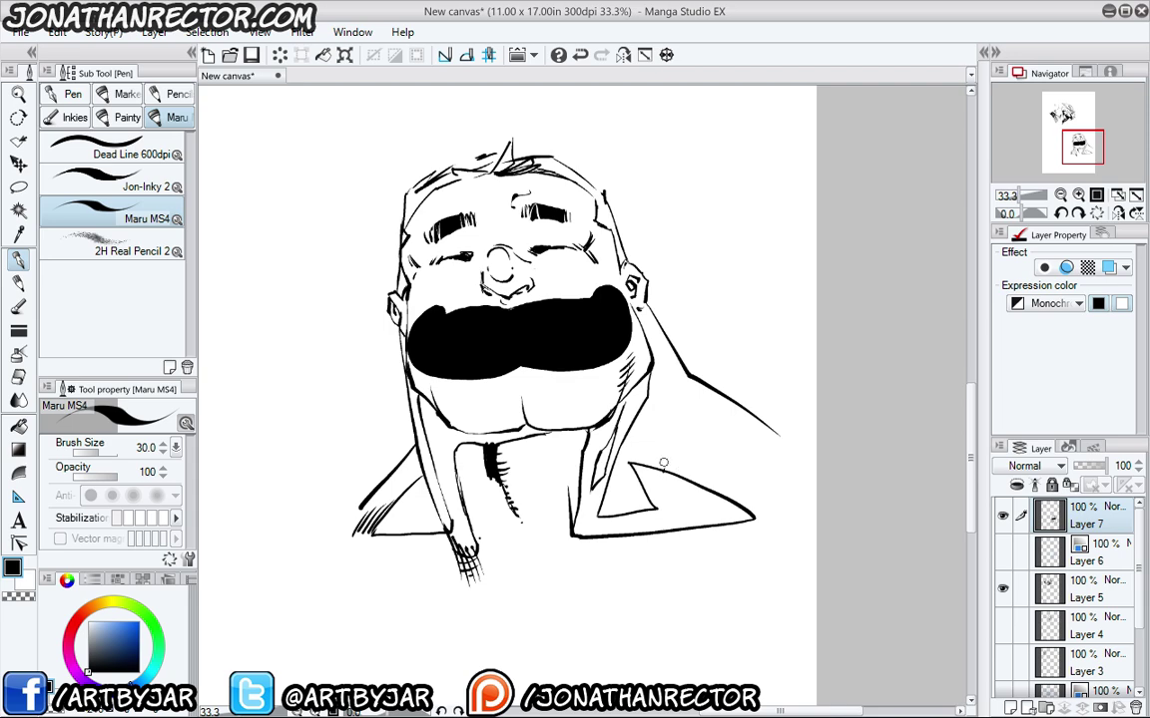
# Feather the upper edge of the right shoulder's shadow shape with hatching and scattered dots.
pyautogui.moveTo(663, 469)
pyautogui.mouseDown()
pyautogui.moveTo(649, 443)
pyautogui.moveTo(635, 445)
pyautogui.mouseUp()
pyautogui.click(640, 435)
pyautogui.click(652, 432)
pyautogui.moveTo(728, 483)
pyautogui.mouseDown()
pyautogui.moveTo(717, 495)
pyautogui.moveTo(754, 497)
pyautogui.moveTo(767, 519)
pyautogui.mouseUp()
pyautogui.click(784, 501)
pyautogui.click(784, 488)
pyautogui.click(781, 476)
pyautogui.click(766, 476)
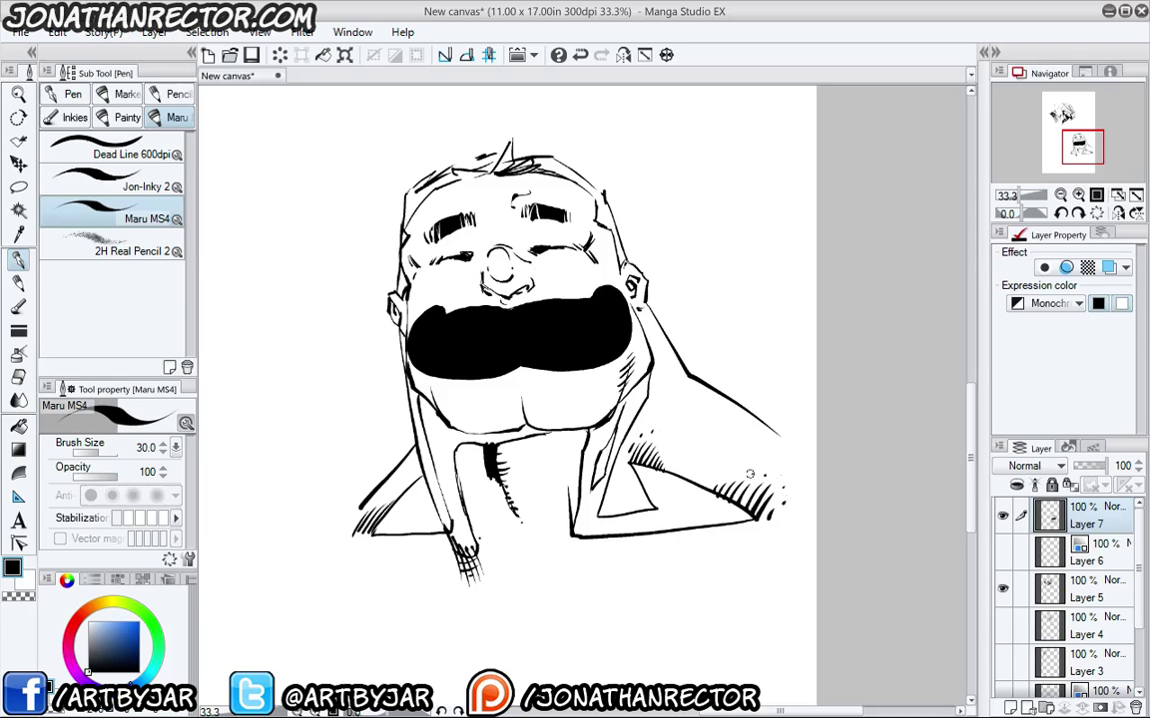
pyautogui.click(749, 474)
pyautogui.click(728, 472)
pyautogui.click(712, 473)
pyautogui.click(697, 480)
pyautogui.click(692, 466)
# Fill the outlined neck, under-chin and shoulder shadow shapes with solid black.
pyautogui.click(18, 426)
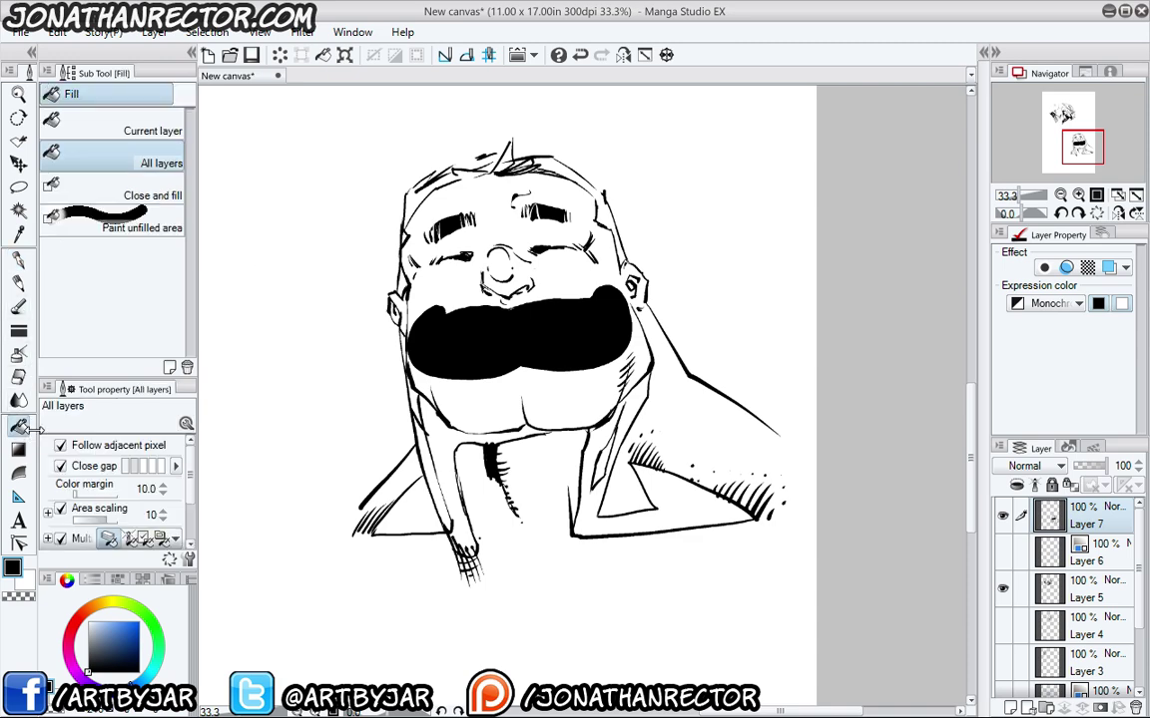
pyautogui.click(444, 427)
pyautogui.click(422, 502)
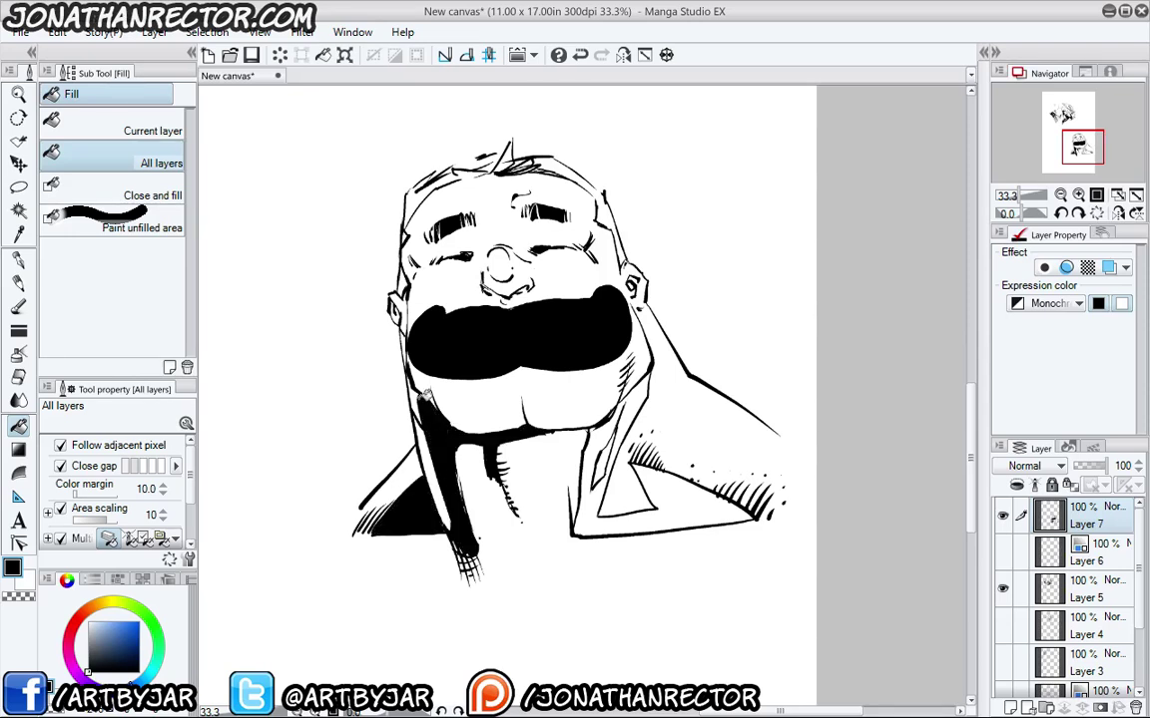
pyautogui.click(419, 394)
pyautogui.click(599, 435)
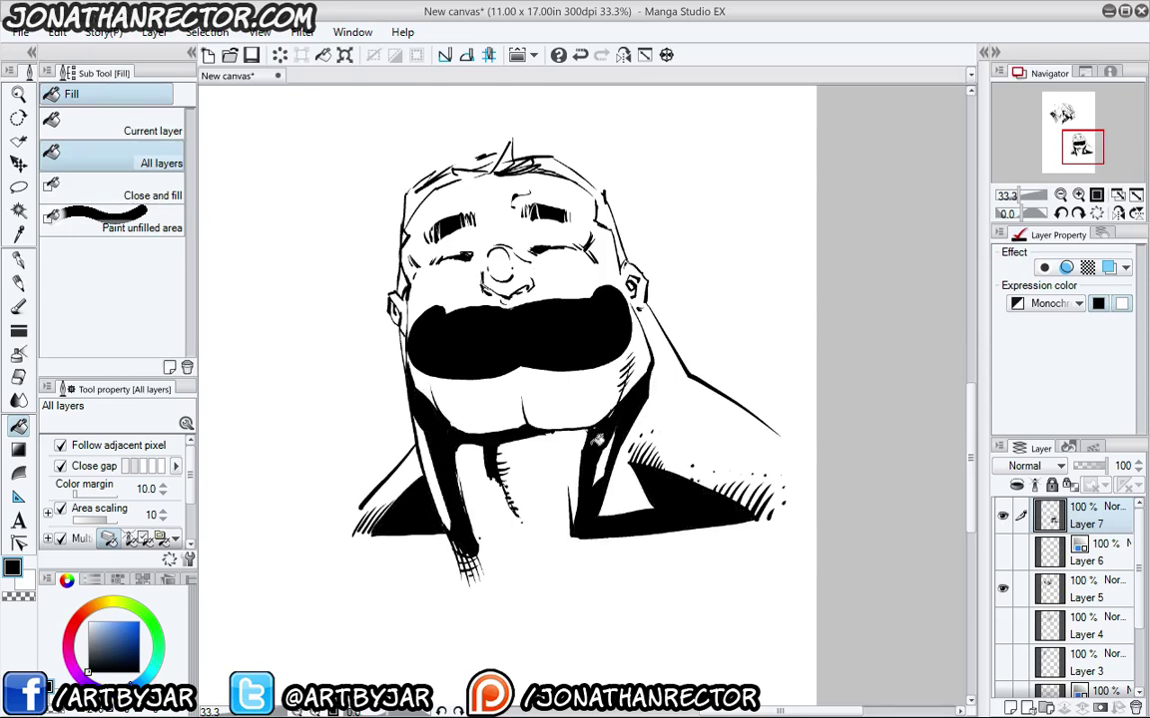
# Extend the throat shadow with the Maru MS4 pen and thicken the blacks in the hair and along the left jaw.
pyautogui.press('p')
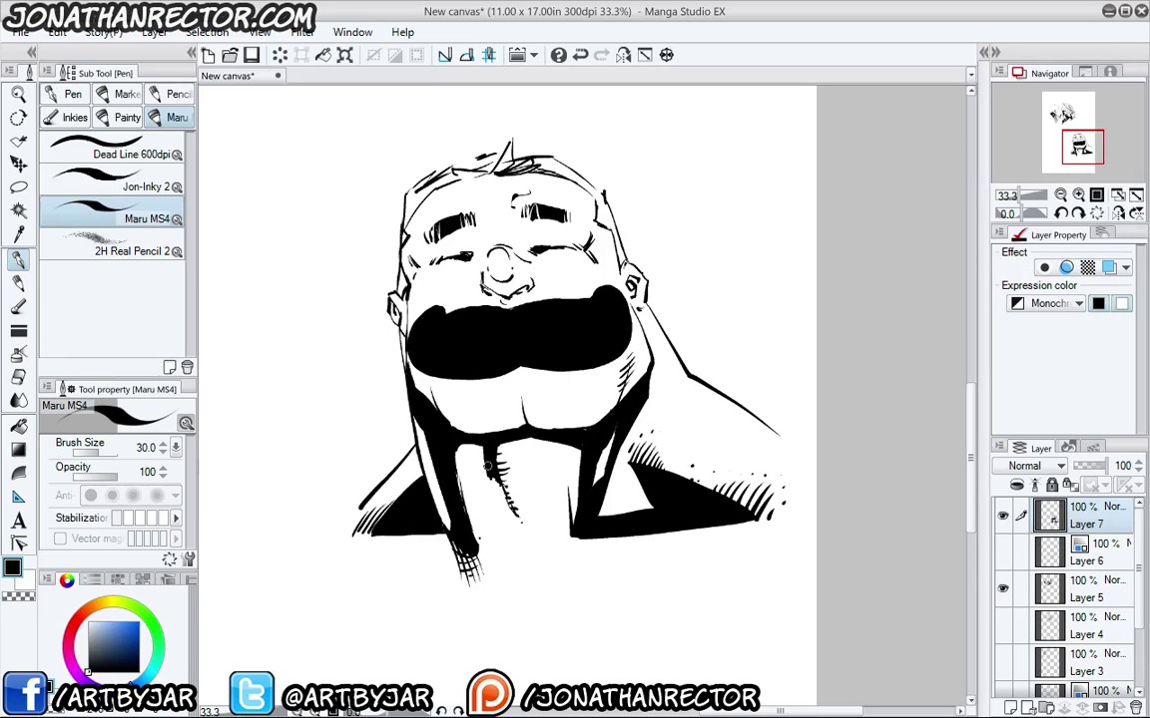
pyautogui.moveTo(490, 473)
pyautogui.mouseDown()
pyautogui.moveTo(522, 530)
pyautogui.moveTo(538, 537)
pyautogui.moveTo(528, 551)
pyautogui.moveTo(462, 483)
pyautogui.moveTo(479, 453)
pyautogui.moveTo(462, 457)
pyautogui.moveTo(457, 477)
pyautogui.mouseUp()
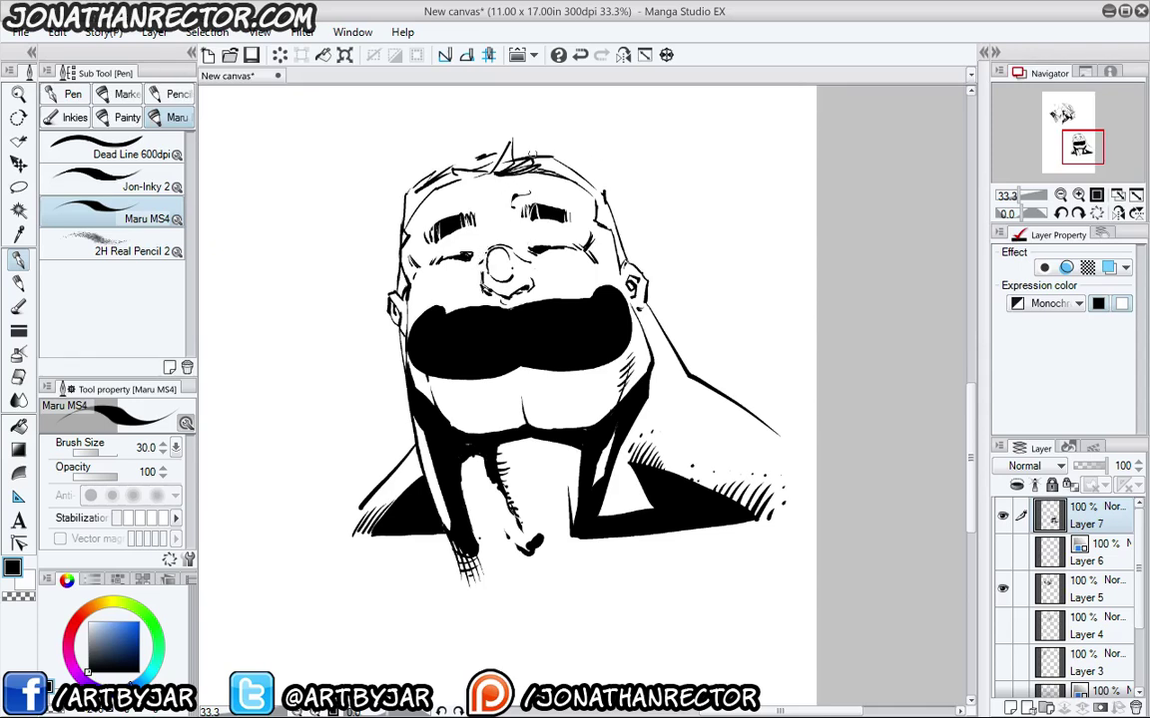
pyautogui.moveTo(400, 291); pyautogui.dragTo(405, 238)
pyautogui.moveTo(511, 142)
pyautogui.mouseDown()
pyautogui.moveTo(507, 171)
pyautogui.moveTo(602, 193)
pyautogui.moveTo(610, 229)
pyautogui.mouseUp()
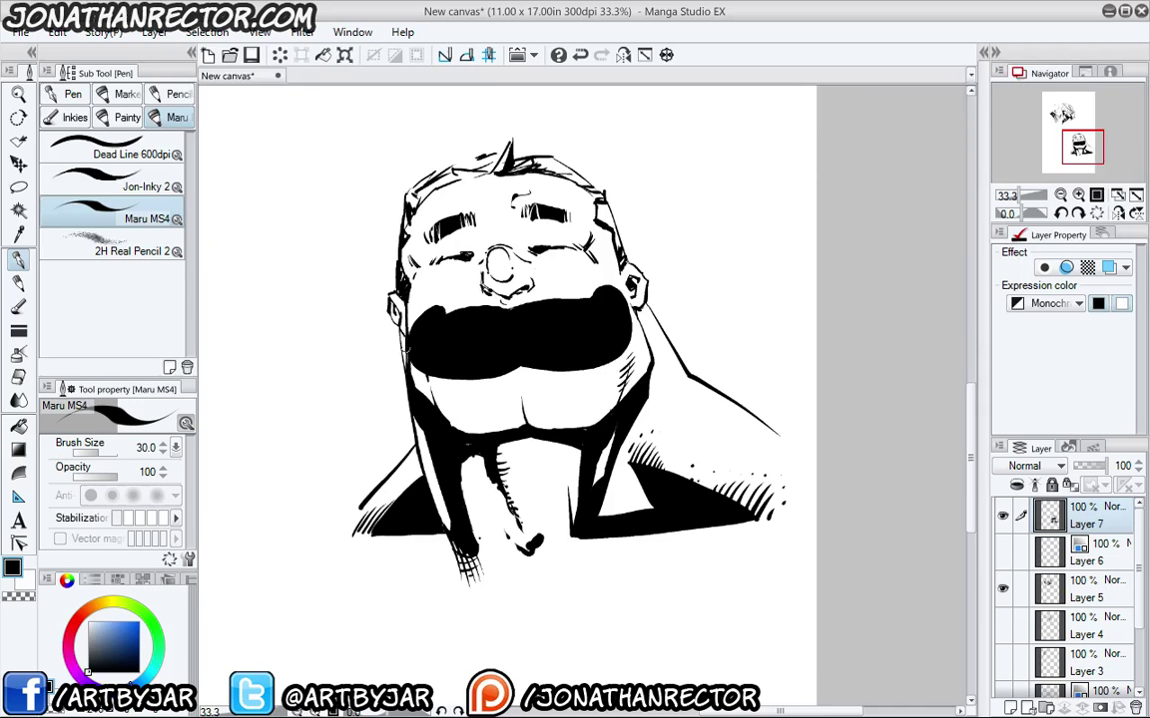
pyautogui.moveTo(405, 308); pyautogui.dragTo(398, 357)
# Reshape the top of the chin cleft into a fork and add ink details to the left eye, forehead wrinkles and right ear.
pyautogui.press('x')
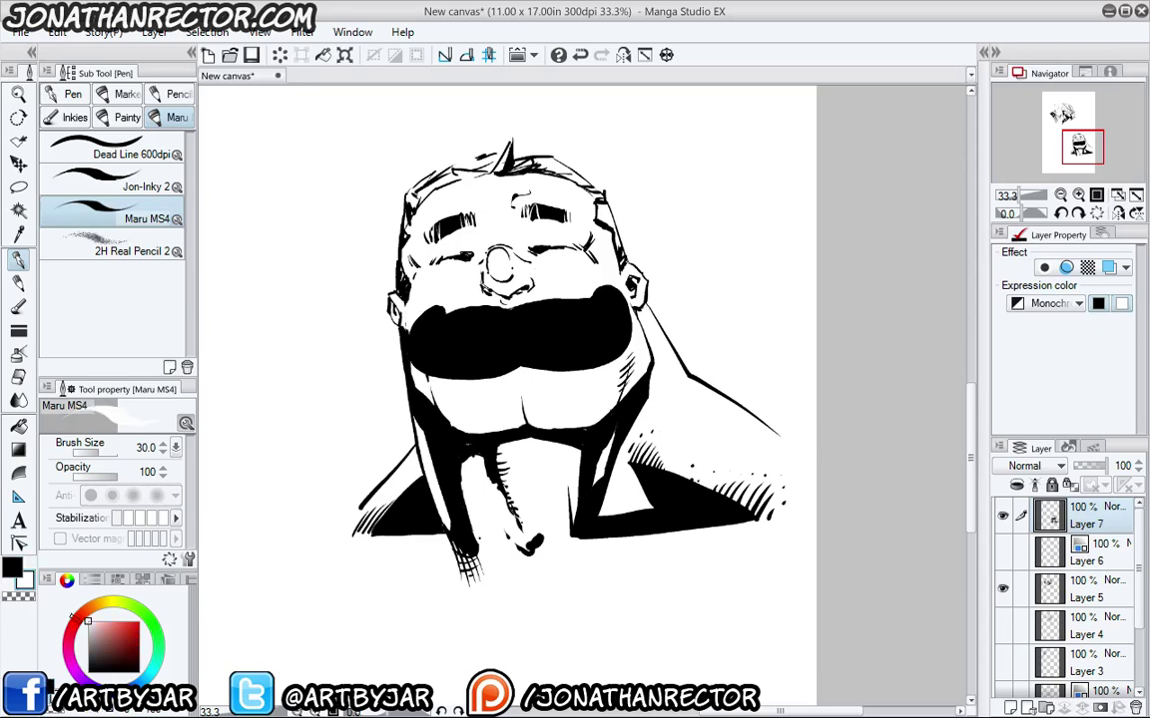
pyautogui.press('x')
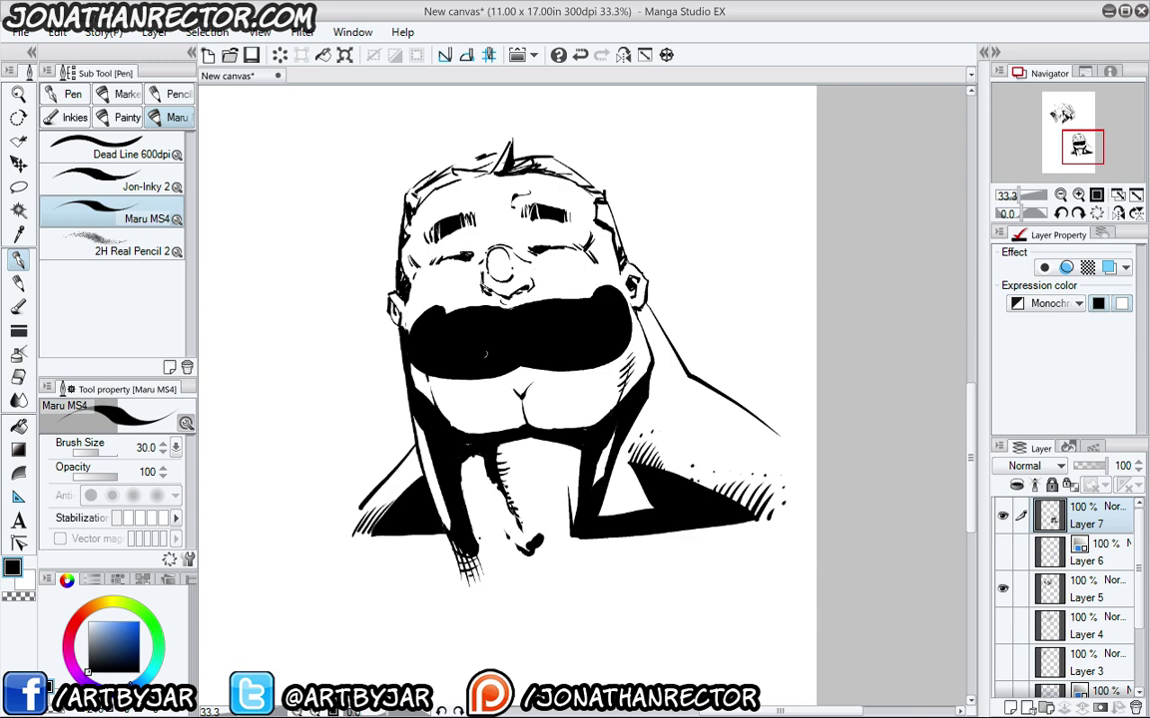
pyautogui.moveTo(461, 257); pyautogui.dragTo(475, 252)
pyautogui.moveTo(531, 193)
pyautogui.mouseDown()
pyautogui.moveTo(549, 195)
pyautogui.moveTo(504, 193)
pyautogui.mouseUp()
pyautogui.click(560, 198)
pyautogui.moveTo(648, 308)
pyautogui.mouseDown()
pyautogui.moveTo(641, 324)
pyautogui.moveTo(645, 307)
pyautogui.mouseUp()
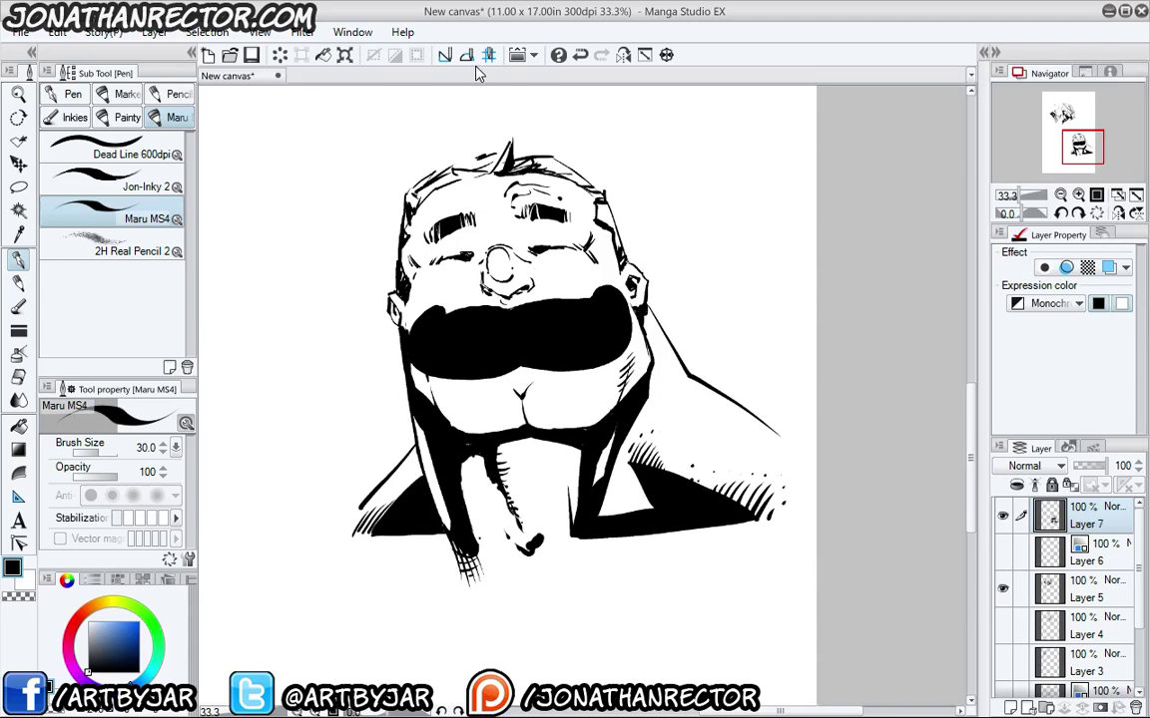
# Ink the crease on the left cheek, wrinkles beside the left eye and the area between nose and moustache.
pyautogui.moveTo(426, 375); pyautogui.dragTo(435, 404)
pyautogui.moveTo(425, 371); pyautogui.dragTo(436, 406)
pyautogui.moveTo(418, 266); pyautogui.dragTo(416, 279)
pyautogui.moveTo(513, 298); pyautogui.dragTo(504, 309)
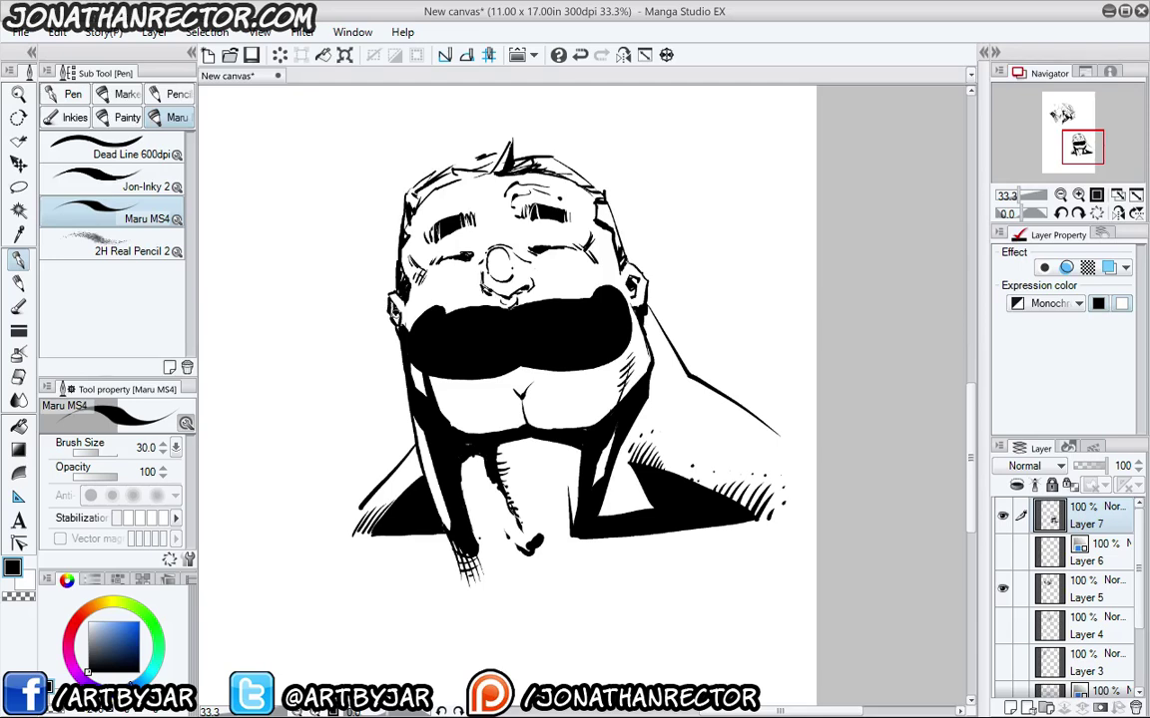
# Thicken the left shoulder line and extend it outward with hatching, and hatch the gap beside the right neck shadow.
pyautogui.moveTo(418, 485); pyautogui.dragTo(402, 465)
pyautogui.moveTo(362, 510); pyautogui.dragTo(328, 536)
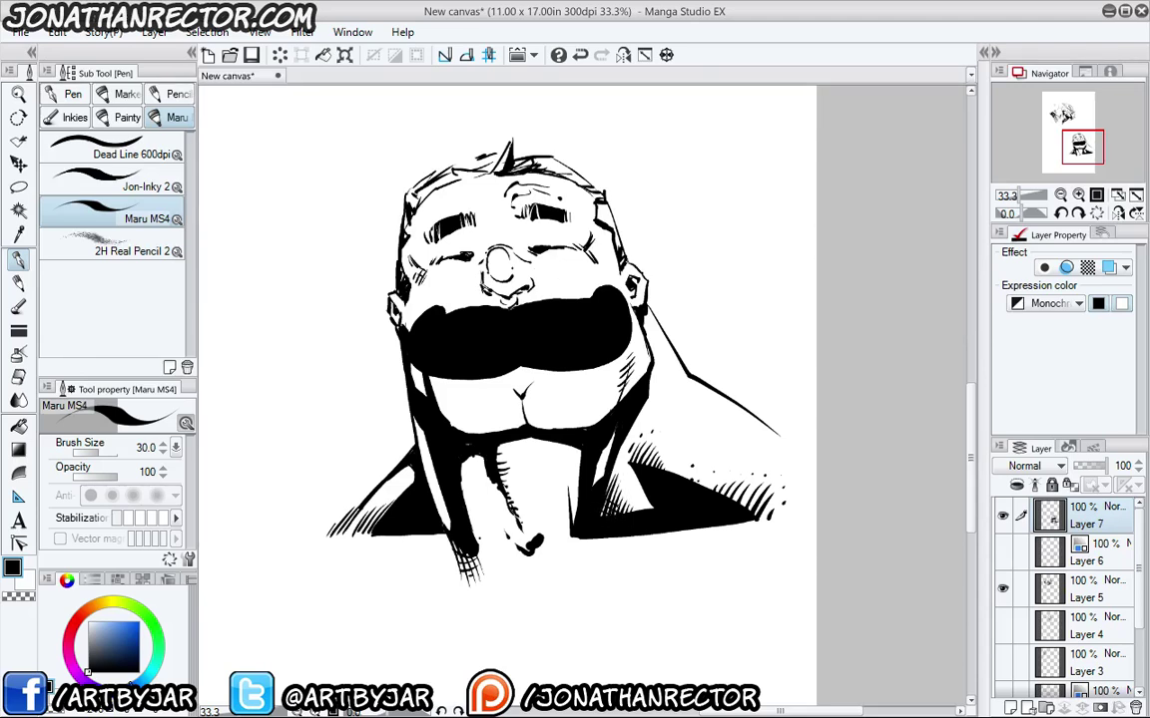
# Cross-hatch the shadow beside the right side of the neck and the right shoulder's end, and add small marks under the shoulder corner.
pyautogui.moveTo(638, 454); pyautogui.dragTo(667, 471)
pyautogui.moveTo(634, 444); pyautogui.dragTo(664, 461)
pyautogui.moveTo(756, 502)
pyautogui.mouseDown()
pyautogui.moveTo(774, 514)
pyautogui.moveTo(764, 509)
pyautogui.mouseUp()
pyautogui.moveTo(762, 502); pyautogui.dragTo(780, 513)
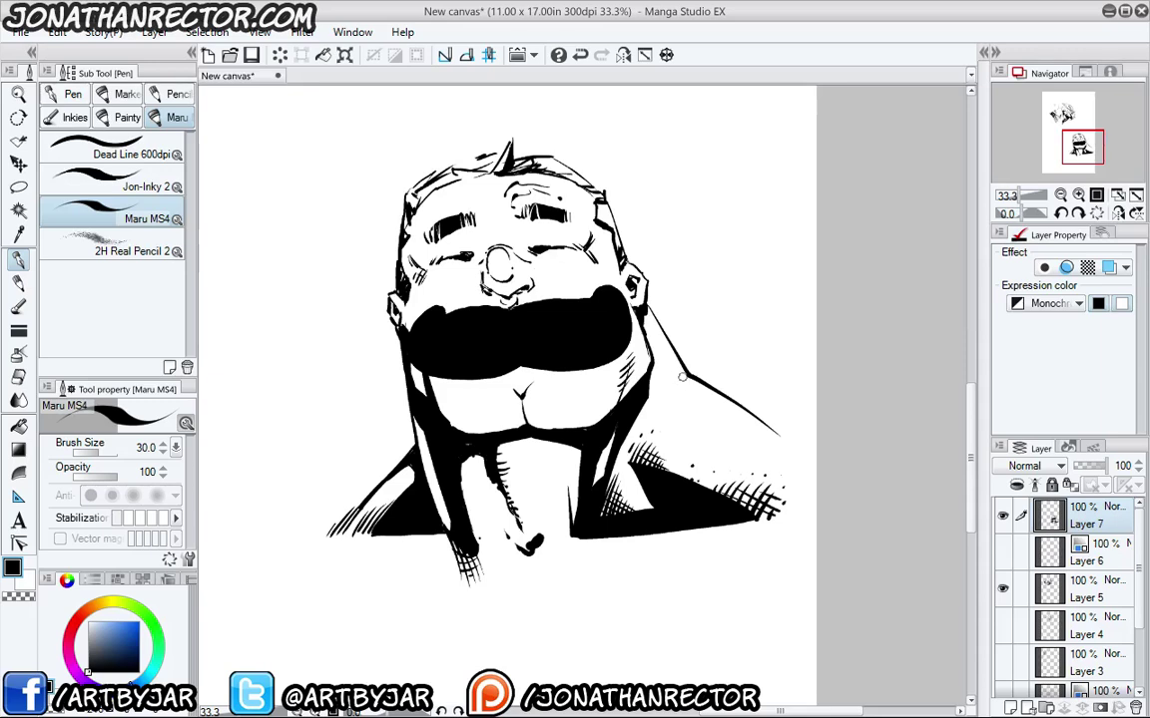
pyautogui.moveTo(684, 376); pyautogui.dragTo(678, 383)
pyautogui.moveTo(672, 376); pyautogui.dragTo(667, 386)
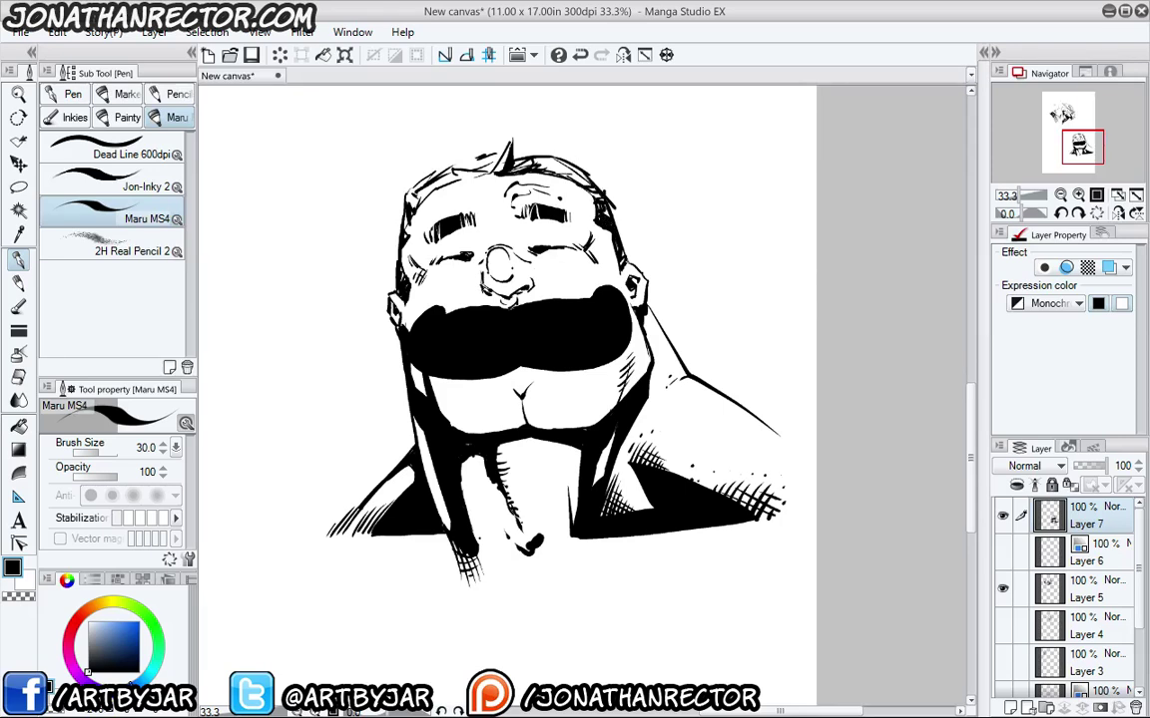
# Ink extra spikes in the hair tuft, thicken the hairline on the left and darken the line below the left ear.
pyautogui.moveTo(492, 170); pyautogui.dragTo(501, 134)
pyautogui.moveTo(502, 135)
pyautogui.mouseDown()
pyautogui.moveTo(505, 168)
pyautogui.moveTo(535, 152)
pyautogui.moveTo(452, 162)
pyautogui.mouseUp()
pyautogui.moveTo(451, 162)
pyautogui.mouseDown()
pyautogui.moveTo(473, 173)
pyautogui.moveTo(465, 158)
pyautogui.moveTo(432, 180)
pyautogui.moveTo(410, 237)
pyautogui.mouseUp()
pyautogui.moveTo(485, 250); pyautogui.dragTo(473, 267)
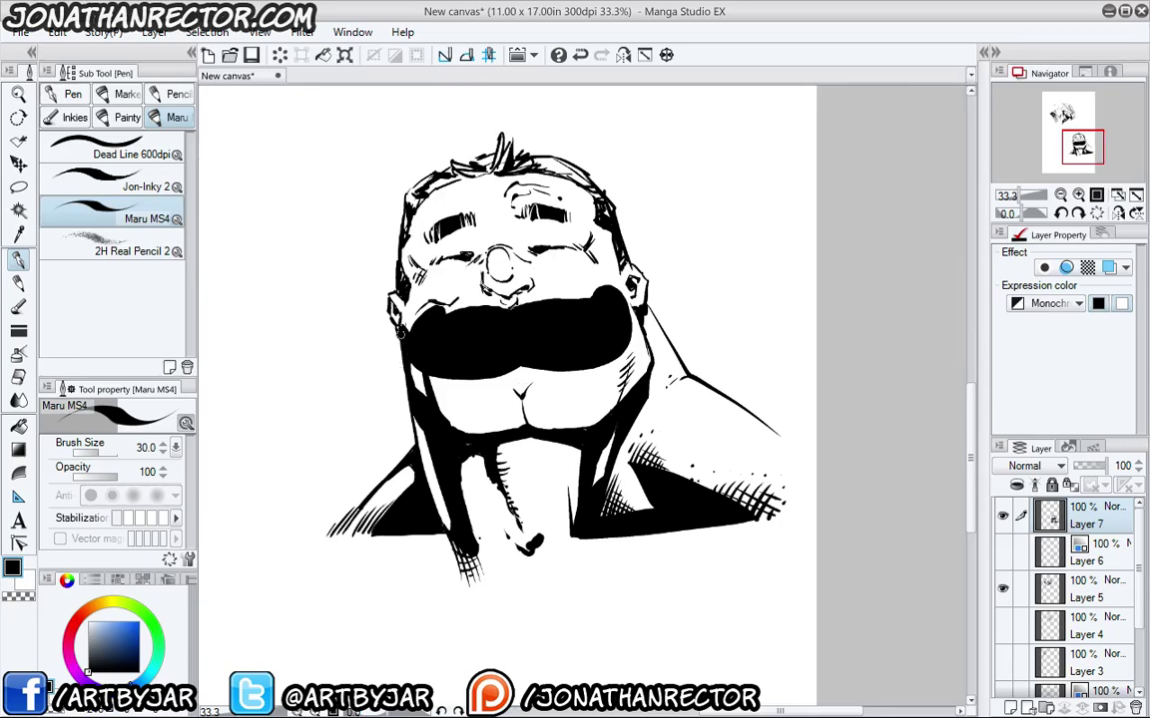
pyautogui.moveTo(396, 321); pyautogui.dragTo(406, 371)
# Hide all the existing layers and add a new raster layer with its expression color set to Gray.
pyautogui.moveTo(420, 465)
pyautogui.mouseDown()
pyautogui.moveTo(552, 444)
pyautogui.moveTo(638, 461)
pyautogui.mouseUp()
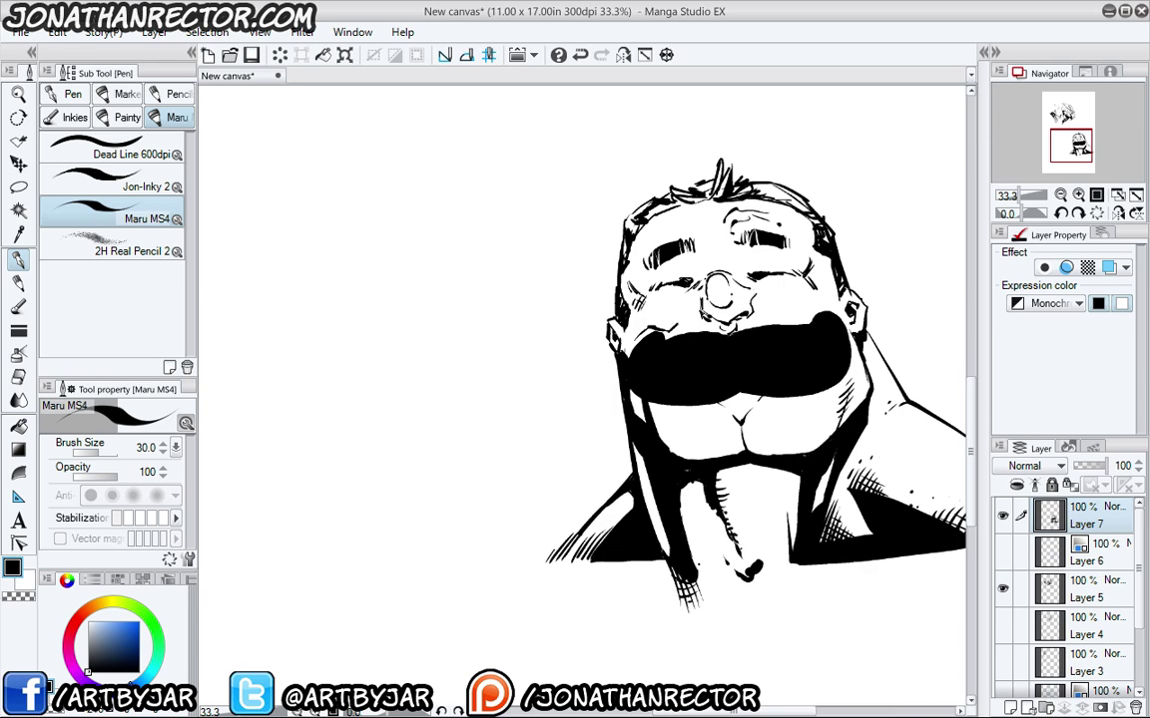
pyautogui.moveTo(344, 409)
pyautogui.mouseDown()
pyautogui.moveTo(410, 449)
pyautogui.moveTo(414, 508)
pyautogui.moveTo(408, 421)
pyautogui.mouseUp()
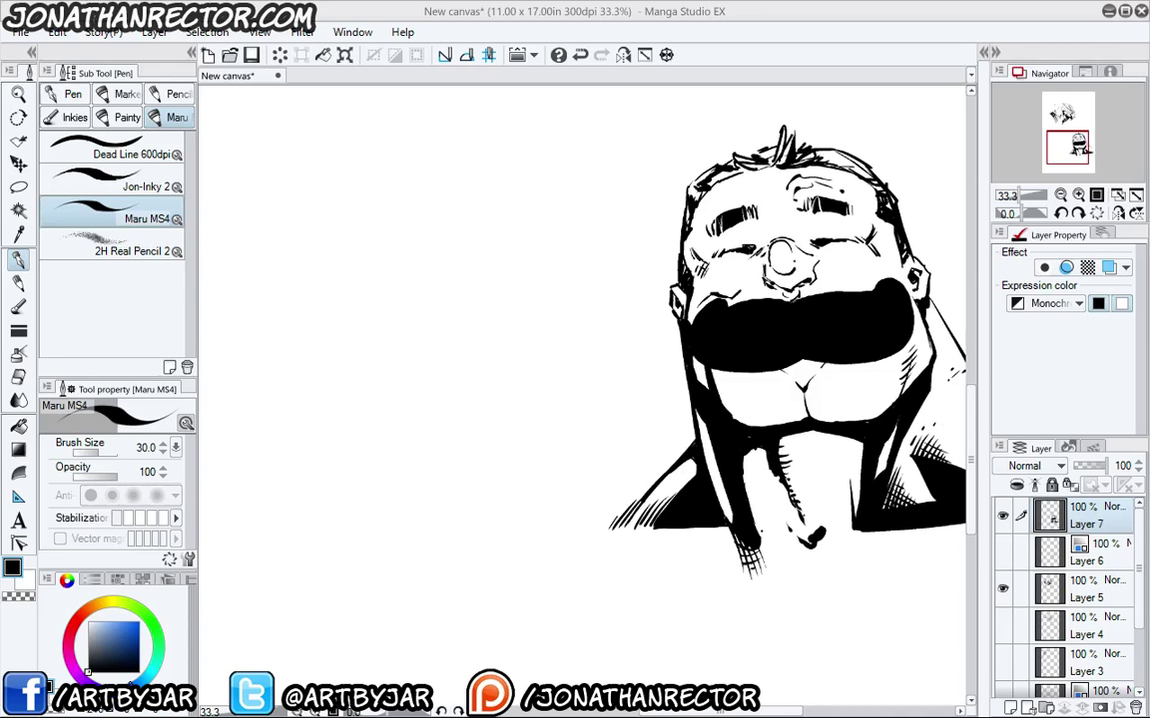
pyautogui.moveTo(421, 462); pyautogui.dragTo(394, 413)
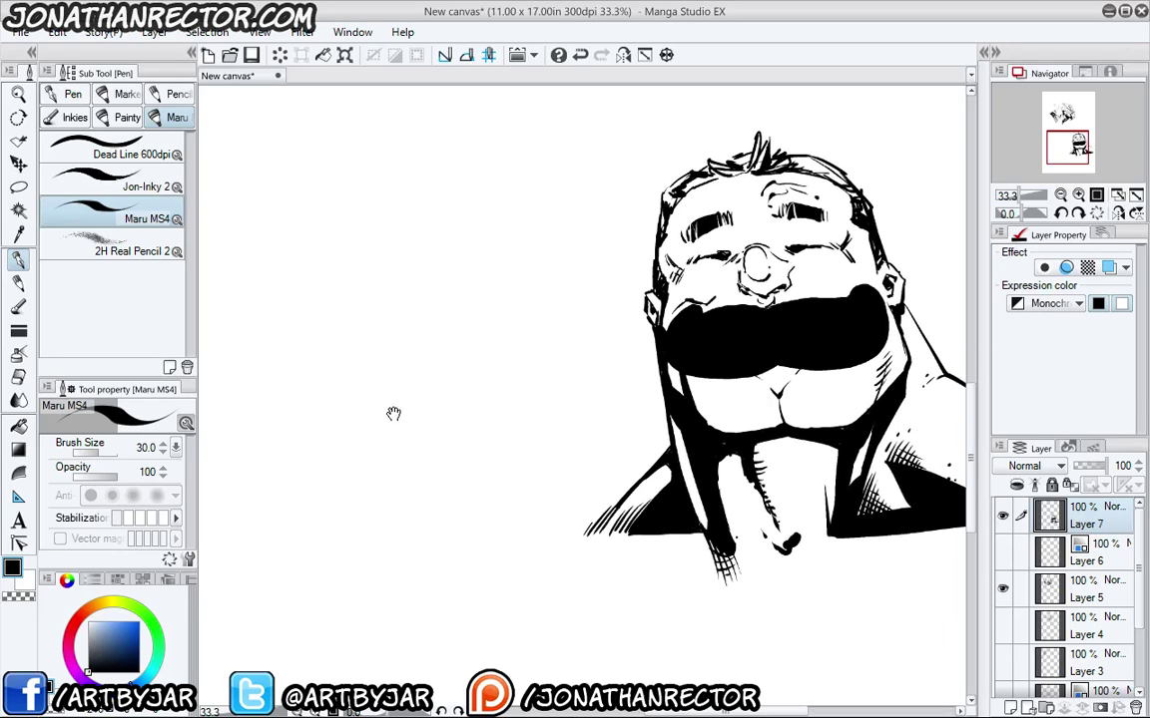
pyautogui.scroll(-2, 300, 264)
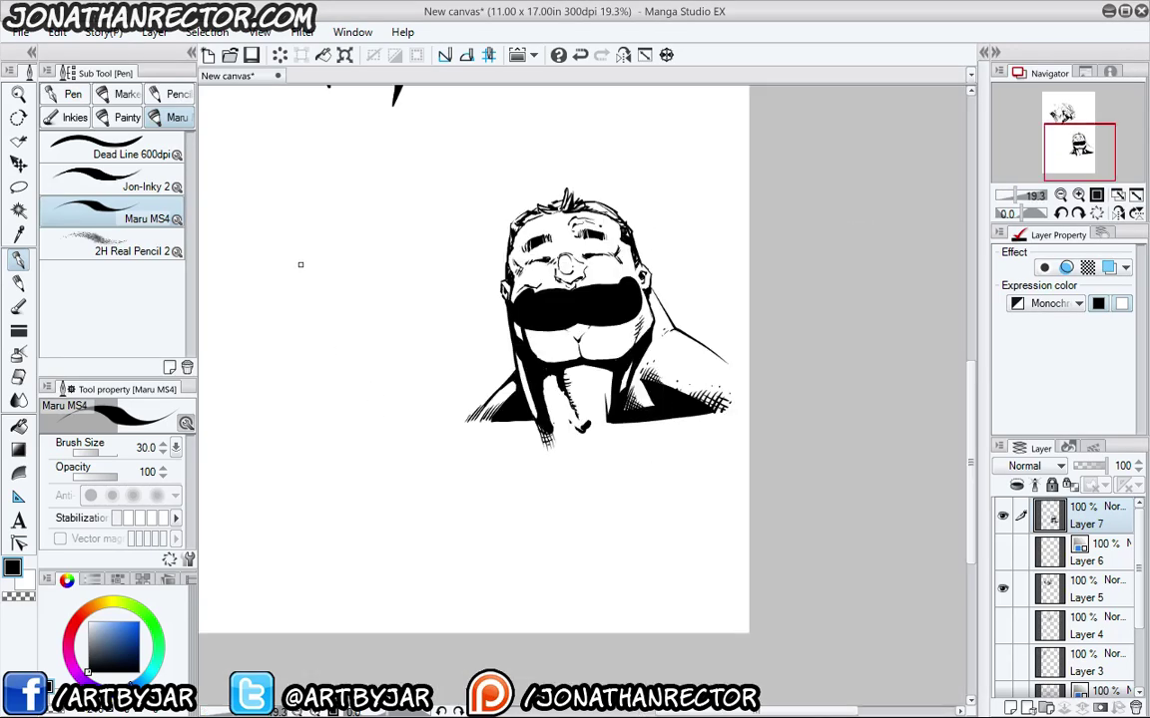
pyautogui.moveTo(300, 262)
pyautogui.mouseDown()
pyautogui.moveTo(353, 620)
pyautogui.moveTo(389, 395)
pyautogui.mouseUp()
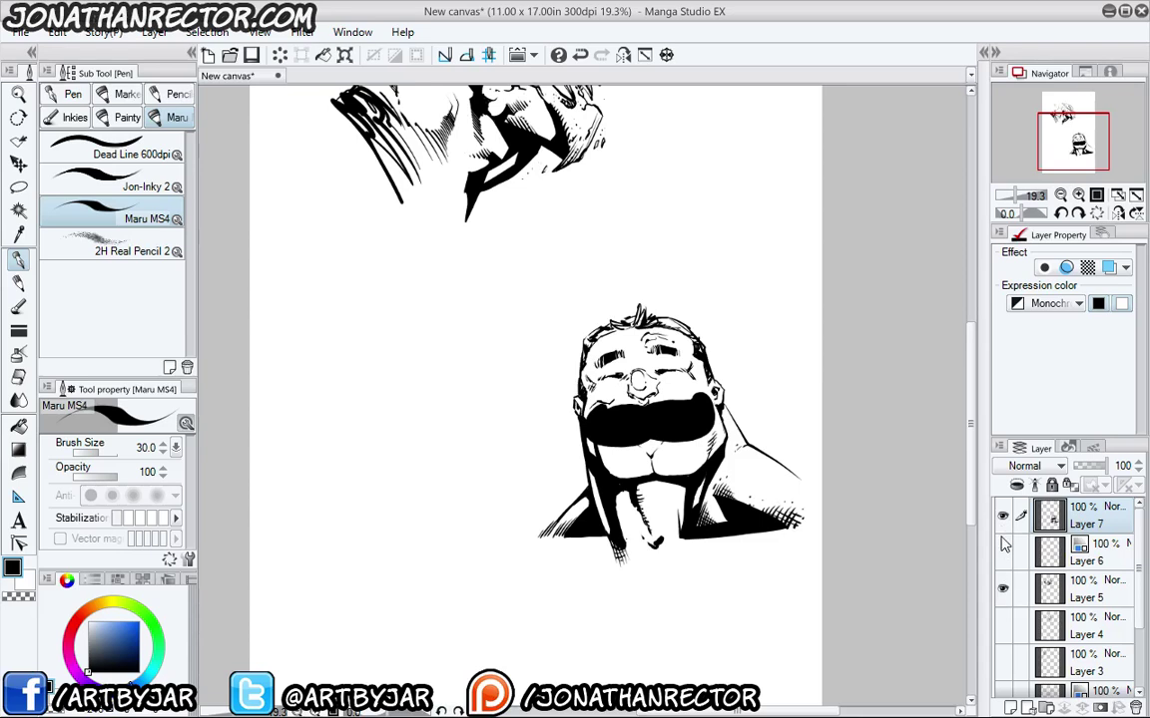
pyautogui.moveTo(1003, 518); pyautogui.dragTo(1003, 694)
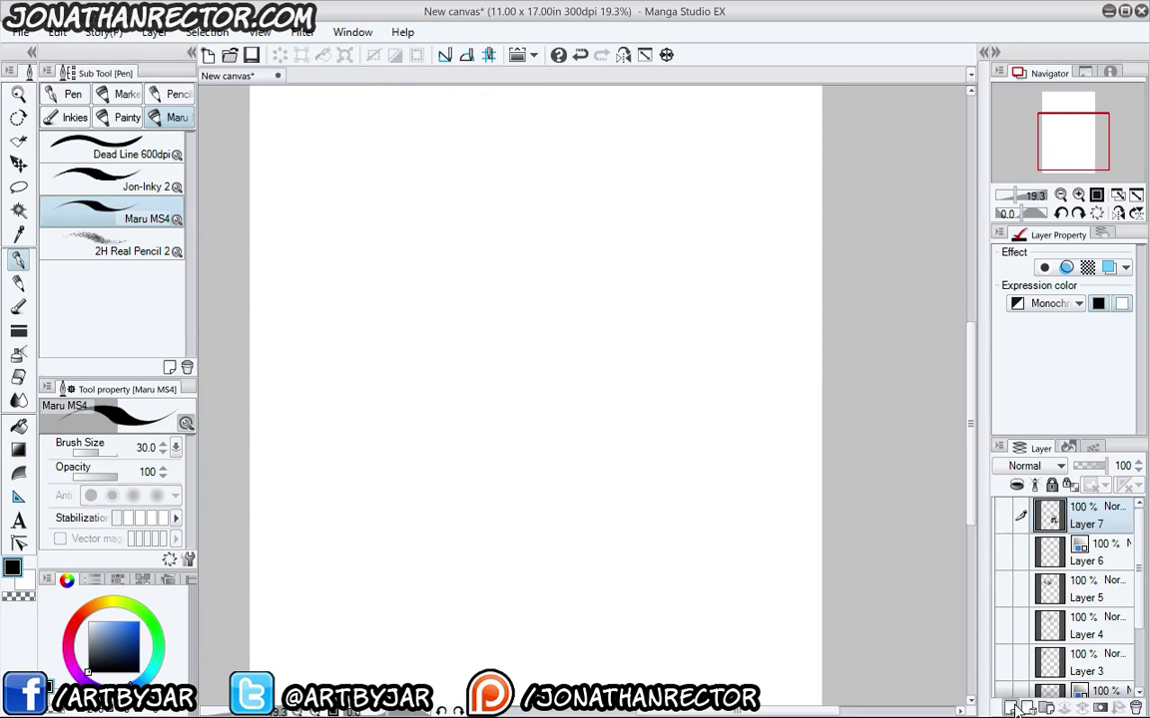
pyautogui.hotkey('ctrl', 'shift', 'n')
pyautogui.click(1048, 303)
pyautogui.click(1033, 346)
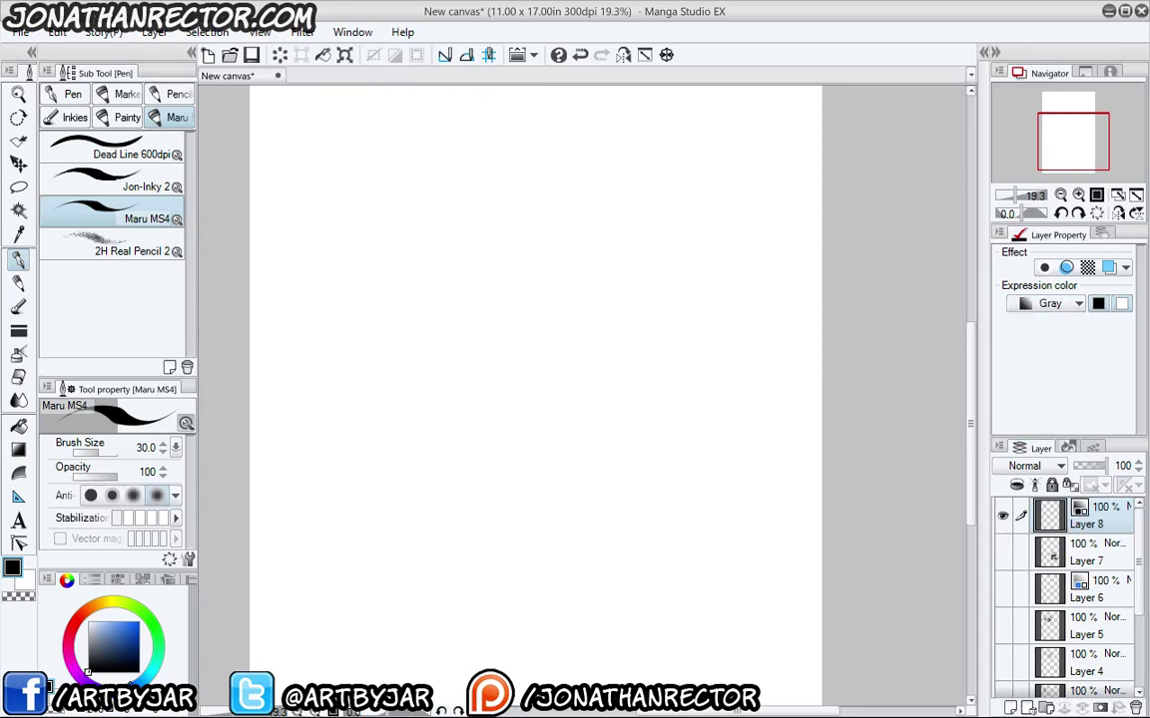
# Choose the Soft eraser for erasing and 2H Real Pencil 2 as the drawing tool for the blank page.
pyautogui.moveTo(423, 359)
pyautogui.mouseDown()
pyautogui.moveTo(440, 502)
pyautogui.moveTo(459, 378)
pyautogui.mouseUp()
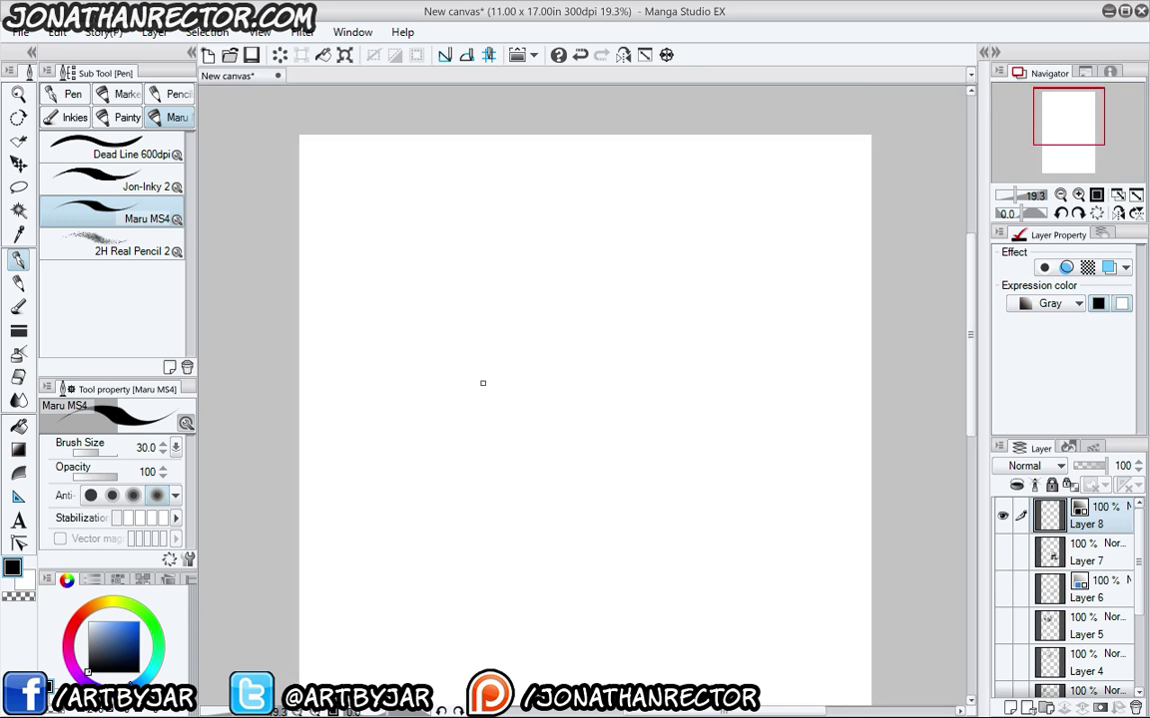
pyautogui.press('e')
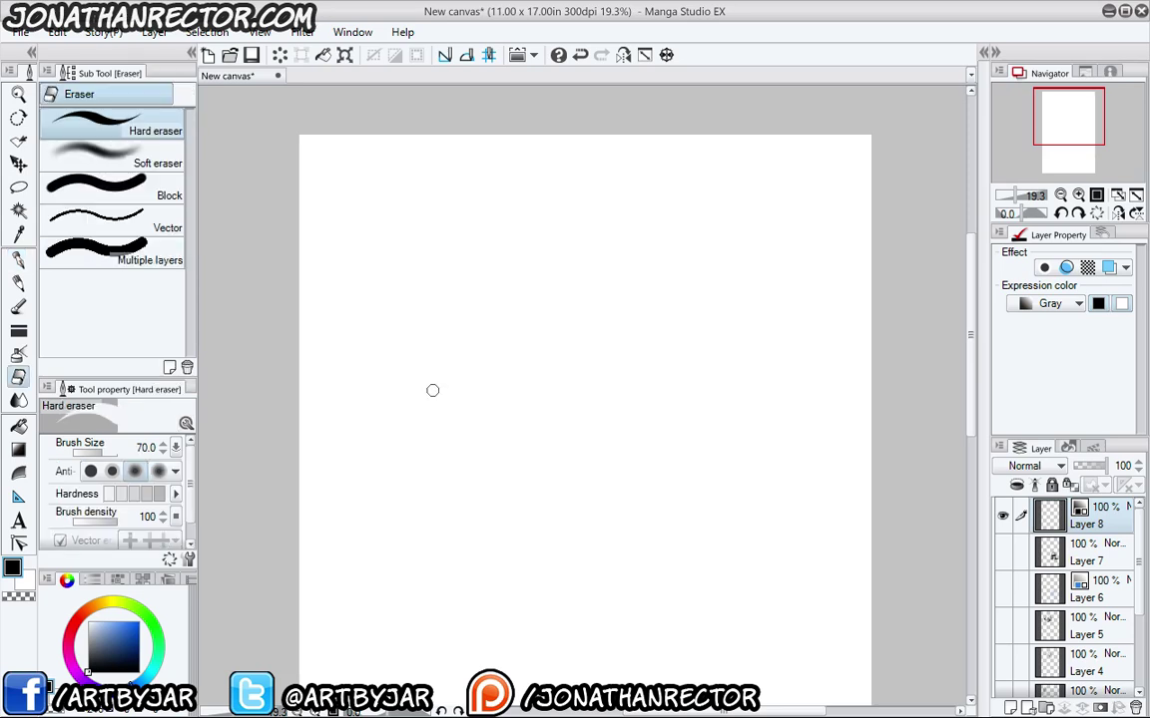
pyautogui.click(120, 154)
pyautogui.press('p')
pyautogui.click(136, 256)
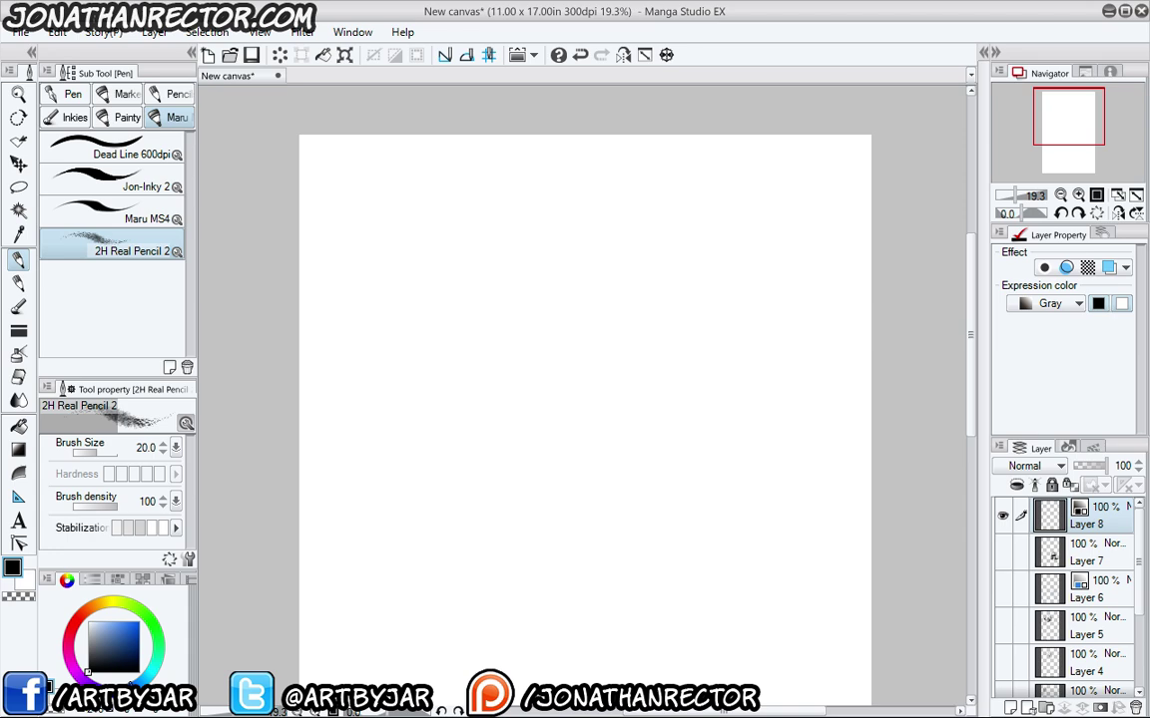
pyautogui.moveTo(415, 408); pyautogui.dragTo(423, 400)
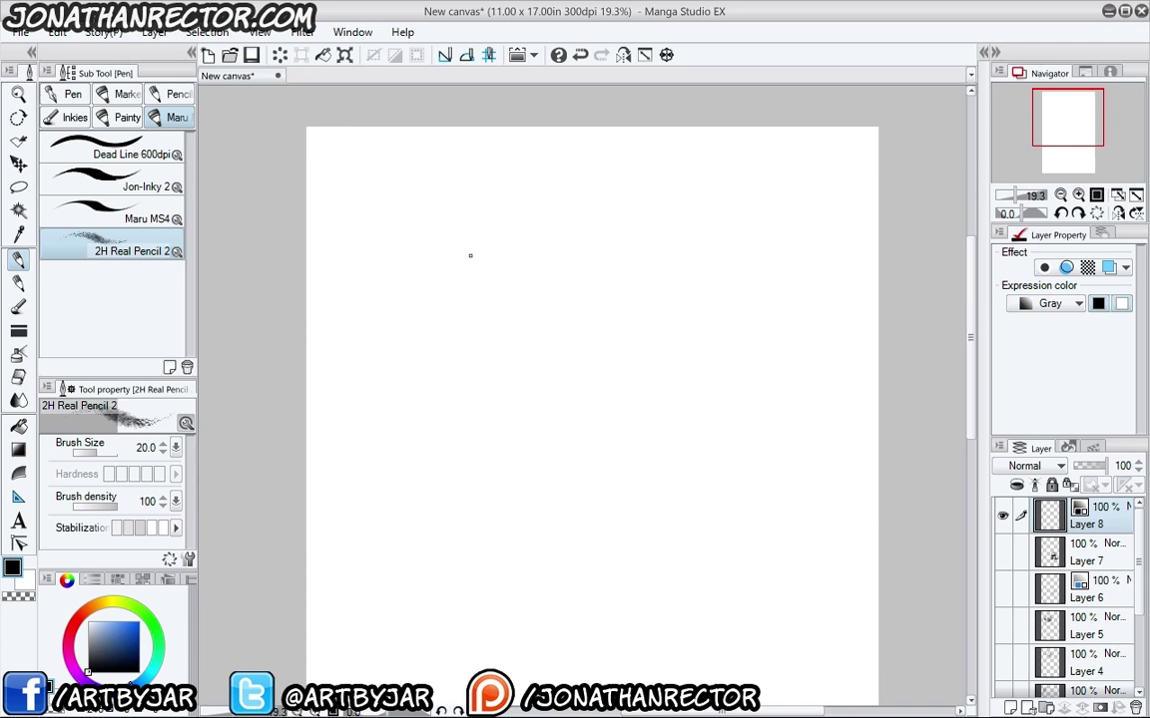
pyautogui.scroll(3, 470, 256)
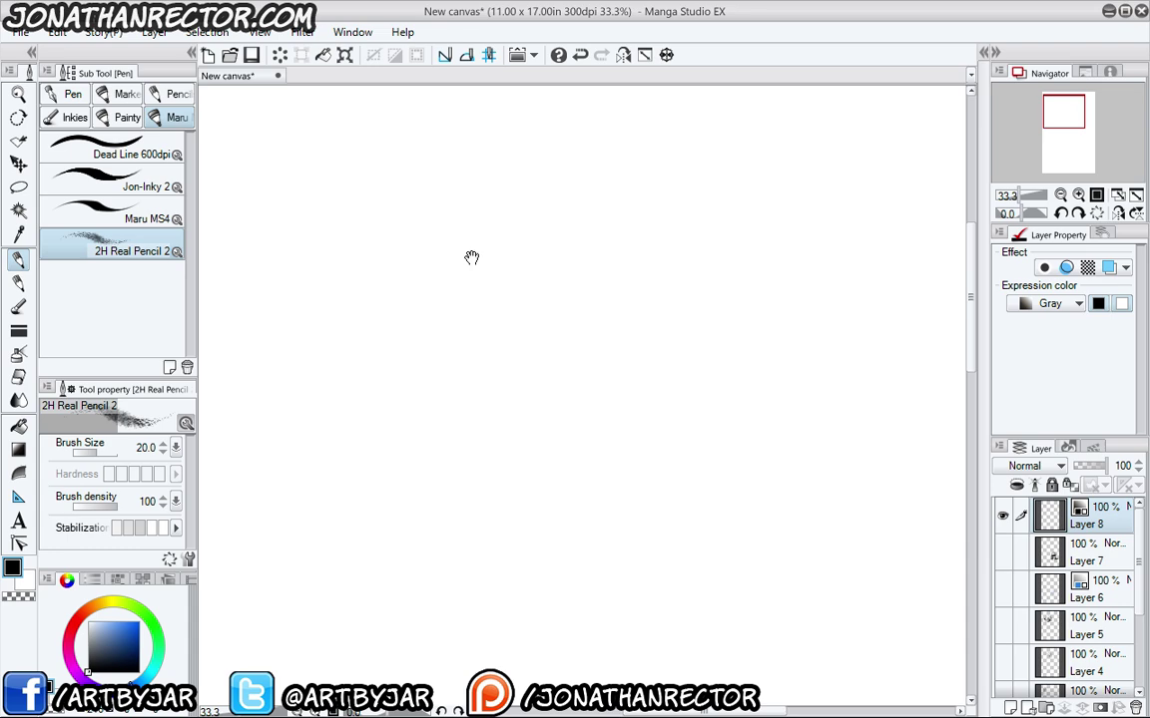
pyautogui.moveTo(472, 257); pyautogui.dragTo(489, 317)
pyautogui.press('e')
pyautogui.press('p')
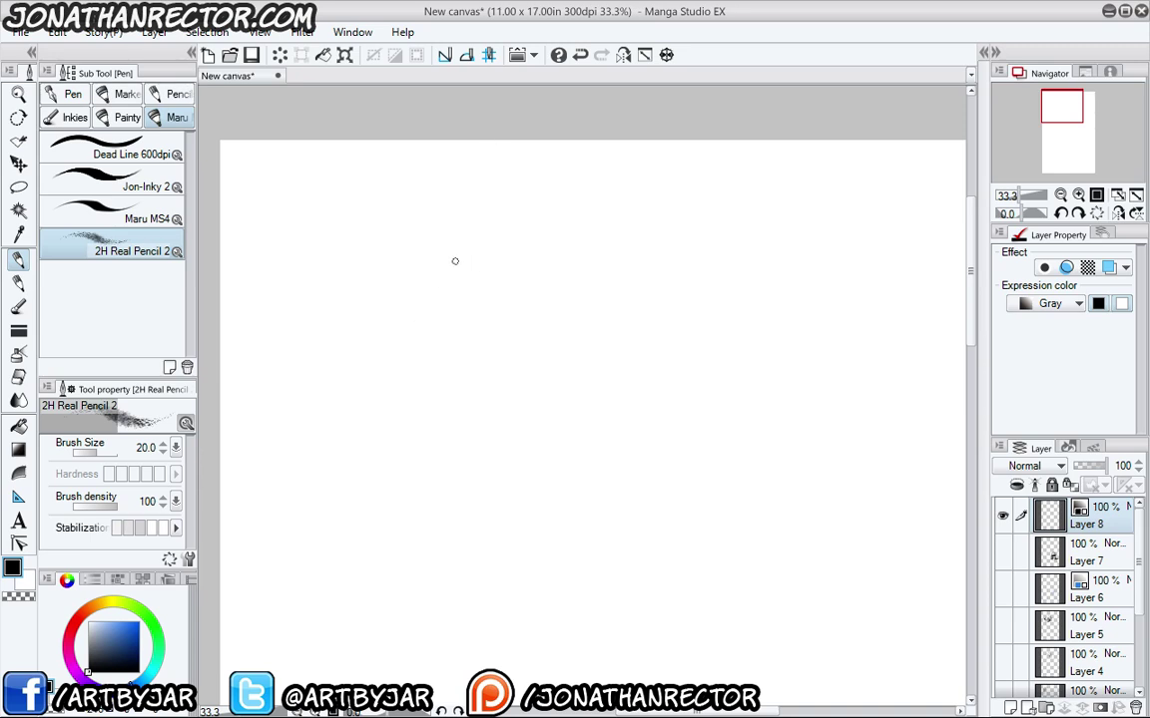
# Hide the palettes and rough in the rib cage of a new figure with loose oval strokes near the page's upper left.
pyautogui.moveTo(433, 220)
pyautogui.mouseDown()
pyautogui.moveTo(463, 274)
pyautogui.moveTo(416, 320)
pyautogui.mouseUp()
pyautogui.press('Tab')
pyautogui.moveTo(462, 263); pyautogui.dragTo(506, 236)
pyautogui.moveTo(464, 195)
pyautogui.mouseDown()
pyautogui.moveTo(440, 218)
pyautogui.moveTo(454, 292)
pyautogui.mouseUp()
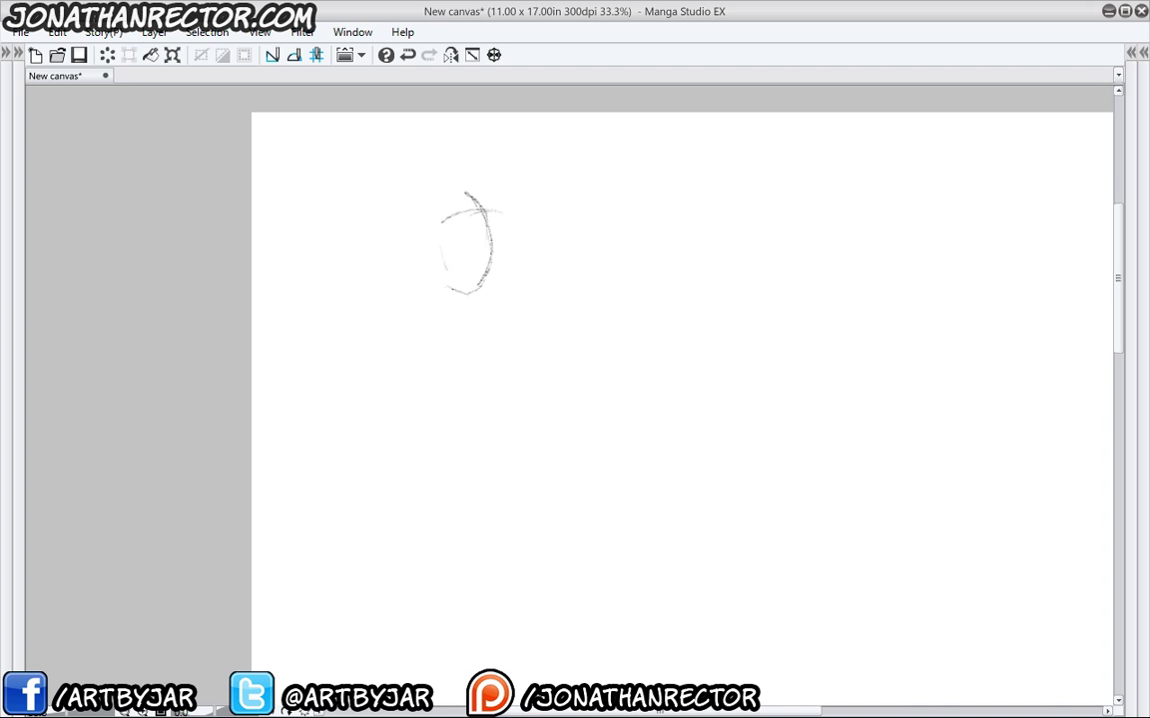
pyautogui.moveTo(442, 220); pyautogui.dragTo(534, 299)
pyautogui.moveTo(517, 235)
pyautogui.mouseDown()
pyautogui.moveTo(524, 261)
pyautogui.moveTo(505, 311)
pyautogui.mouseUp()
pyautogui.moveTo(436, 247)
pyautogui.mouseDown()
pyautogui.moveTo(526, 297)
pyautogui.moveTo(506, 326)
pyautogui.mouseUp()
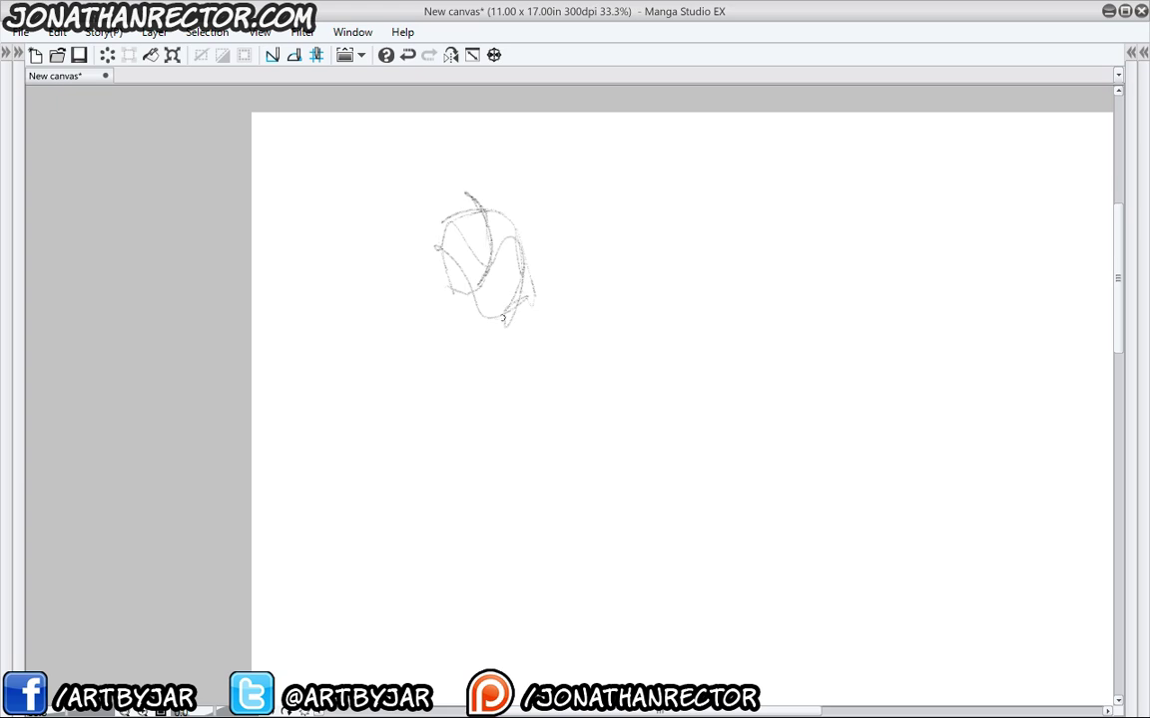
pyautogui.moveTo(456, 290); pyautogui.dragTo(505, 324)
pyautogui.moveTo(454, 268)
pyautogui.mouseDown()
pyautogui.moveTo(492, 264)
pyautogui.moveTo(529, 303)
pyautogui.mouseUp()
pyautogui.moveTo(482, 323); pyautogui.dragTo(496, 334)
pyautogui.moveTo(443, 277)
pyautogui.mouseDown()
pyautogui.moveTo(456, 316)
pyautogui.moveTo(509, 333)
pyautogui.mouseUp()
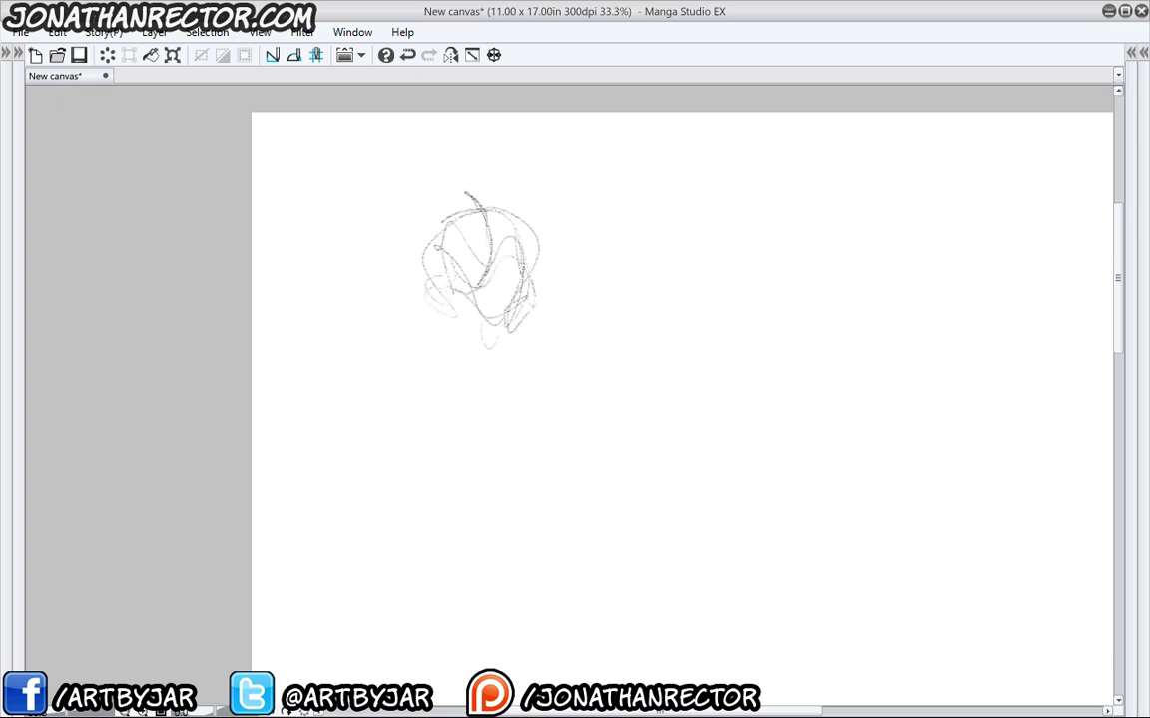
# Build up the figure's torso with loose chest, waist and hip shapes that taper downward.
pyautogui.moveTo(502, 212); pyautogui.dragTo(523, 317)
pyautogui.moveTo(498, 324); pyautogui.dragTo(526, 314)
pyautogui.moveTo(443, 312); pyautogui.dragTo(490, 348)
pyautogui.moveTo(490, 346); pyautogui.dragTo(524, 295)
pyautogui.moveTo(423, 285); pyautogui.dragTo(444, 330)
pyautogui.moveTo(457, 222); pyautogui.dragTo(451, 275)
pyautogui.moveTo(507, 337)
pyautogui.mouseDown()
pyautogui.moveTo(525, 352)
pyautogui.moveTo(514, 386)
pyautogui.mouseUp()
pyautogui.moveTo(514, 386)
pyautogui.mouseDown()
pyautogui.moveTo(528, 331)
pyautogui.moveTo(462, 362)
pyautogui.mouseUp()
pyautogui.moveTo(424, 310)
pyautogui.mouseDown()
pyautogui.moveTo(465, 364)
pyautogui.moveTo(536, 350)
pyautogui.mouseUp()
pyautogui.moveTo(539, 238); pyautogui.dragTo(535, 349)
pyautogui.moveTo(482, 211)
pyautogui.mouseDown()
pyautogui.moveTo(419, 269)
pyautogui.moveTo(454, 354)
pyautogui.mouseUp()
pyautogui.moveTo(436, 319); pyautogui.dragTo(498, 321)
pyautogui.moveTo(534, 349)
pyautogui.mouseDown()
pyautogui.moveTo(554, 382)
pyautogui.moveTo(545, 391)
pyautogui.mouseUp()
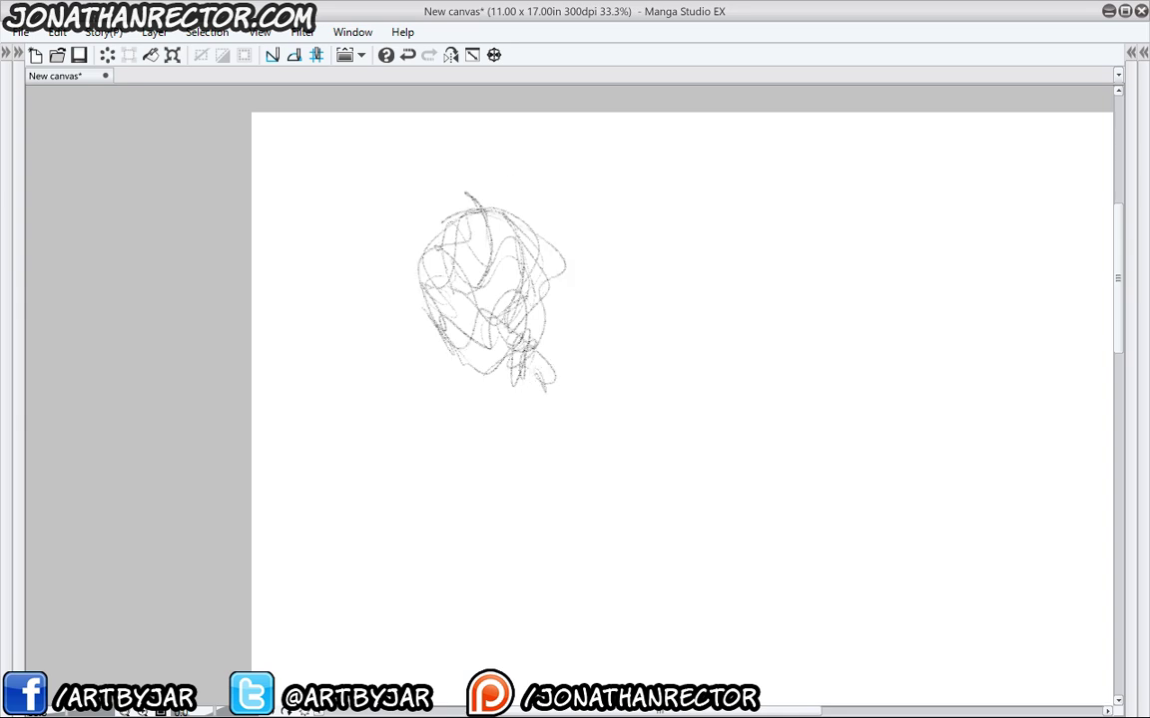
pyautogui.moveTo(469, 339)
pyautogui.mouseDown()
pyautogui.moveTo(480, 401)
pyautogui.moveTo(409, 299)
pyautogui.mouseUp()
# Sketch the figure's right-hand leg with an oval thigh, a round knee and a narrow shin.
pyautogui.moveTo(535, 373); pyautogui.dragTo(571, 449)
pyautogui.moveTo(513, 401)
pyautogui.mouseDown()
pyautogui.moveTo(549, 451)
pyautogui.moveTo(574, 446)
pyautogui.mouseUp()
pyautogui.moveTo(574, 445); pyautogui.dragTo(578, 486)
pyautogui.moveTo(579, 483); pyautogui.dragTo(576, 530)
pyautogui.moveTo(578, 459); pyautogui.dragTo(571, 544)
pyautogui.moveTo(547, 445); pyautogui.dragTo(567, 540)
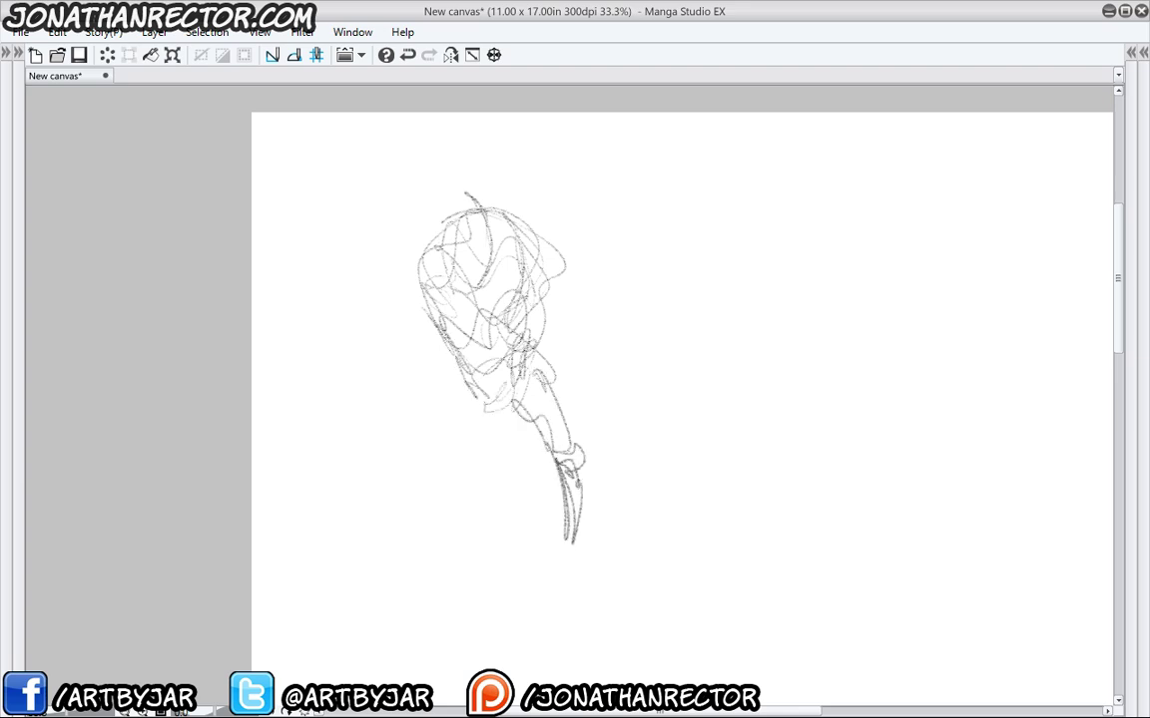
pyautogui.moveTo(516, 409); pyautogui.dragTo(556, 462)
pyautogui.moveTo(511, 393); pyautogui.dragTo(548, 454)
pyautogui.moveTo(540, 360)
pyautogui.mouseDown()
pyautogui.moveTo(570, 449)
pyautogui.moveTo(571, 561)
pyautogui.mouseUp()
pyautogui.moveTo(579, 490); pyautogui.dragTo(564, 561)
pyautogui.moveTo(555, 461); pyautogui.dragTo(568, 571)
# Add a long, pointed, wedge-shaped foot below the right-hand leg, extending outward.
pyautogui.moveTo(576, 479)
pyautogui.mouseDown()
pyautogui.moveTo(596, 525)
pyautogui.moveTo(651, 556)
pyautogui.mouseUp()
pyautogui.moveTo(614, 540); pyautogui.dragTo(691, 570)
pyautogui.moveTo(687, 570)
pyautogui.mouseDown()
pyautogui.moveTo(605, 577)
pyautogui.moveTo(571, 564)
pyautogui.mouseUp()
pyautogui.moveTo(572, 537); pyautogui.dragTo(552, 557)
pyautogui.moveTo(548, 512); pyautogui.dragTo(559, 523)
# Sketch the left-hand leg striding outward with its pointed foot, and tie the thigh into the side of the waist.
pyautogui.moveTo(449, 367); pyautogui.dragTo(424, 439)
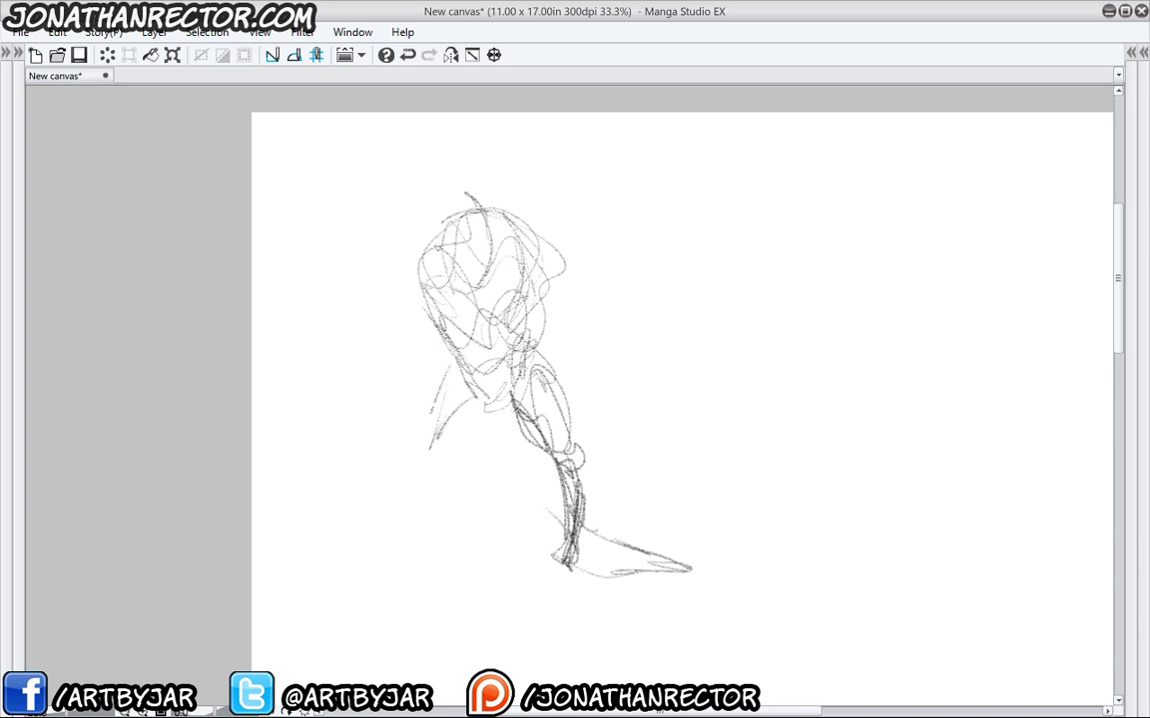
pyautogui.moveTo(469, 391)
pyautogui.mouseDown()
pyautogui.moveTo(431, 461)
pyautogui.moveTo(385, 499)
pyautogui.moveTo(401, 519)
pyautogui.moveTo(387, 539)
pyautogui.moveTo(343, 561)
pyautogui.moveTo(413, 564)
pyautogui.mouseUp()
pyautogui.moveTo(411, 567); pyautogui.dragTo(308, 573)
pyautogui.moveTo(310, 572)
pyautogui.mouseDown()
pyautogui.moveTo(395, 528)
pyautogui.moveTo(392, 473)
pyautogui.mouseUp()
pyautogui.moveTo(387, 489); pyautogui.dragTo(458, 371)
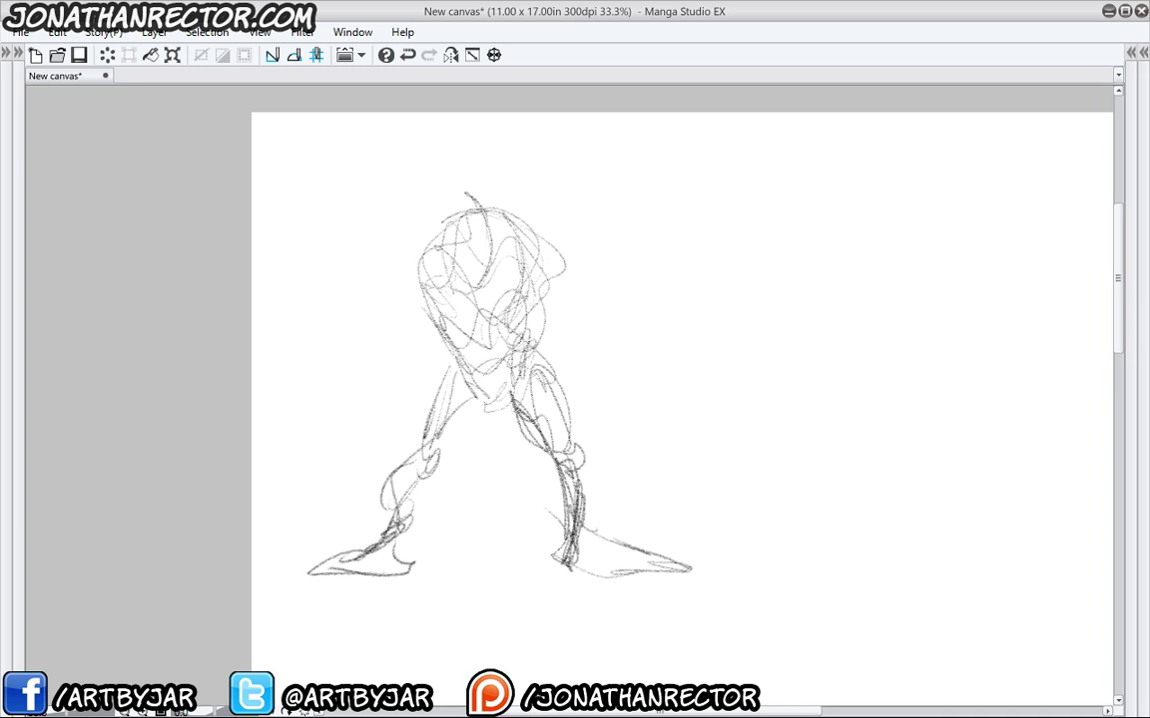
pyautogui.moveTo(444, 427); pyautogui.dragTo(463, 345)
pyautogui.moveTo(461, 354); pyautogui.dragTo(473, 349)
pyautogui.moveTo(447, 296); pyautogui.dragTo(460, 361)
# Draw the head as a large oval of repeated circular strokes overlapping the top of the torso.
pyautogui.moveTo(483, 216); pyautogui.dragTo(507, 212)
pyautogui.moveTo(507, 190)
pyautogui.mouseDown()
pyautogui.moveTo(489, 235)
pyautogui.moveTo(506, 214)
pyautogui.moveTo(505, 227)
pyautogui.mouseUp()
pyautogui.moveTo(465, 200); pyautogui.dragTo(524, 239)
pyautogui.moveTo(489, 173); pyautogui.dragTo(523, 255)
pyautogui.moveTo(523, 255); pyautogui.dragTo(451, 204)
pyautogui.moveTo(489, 165)
pyautogui.mouseDown()
pyautogui.moveTo(454, 235)
pyautogui.moveTo(469, 159)
pyautogui.moveTo(534, 240)
pyautogui.moveTo(479, 284)
pyautogui.mouseUp()
# Rough in both arms hanging away from the body, with round forms for the hands.
pyautogui.moveTo(561, 227)
pyautogui.mouseDown()
pyautogui.moveTo(581, 281)
pyautogui.moveTo(571, 284)
pyautogui.moveTo(619, 329)
pyautogui.mouseUp()
pyautogui.moveTo(550, 299)
pyautogui.mouseDown()
pyautogui.moveTo(619, 340)
pyautogui.moveTo(599, 315)
pyautogui.mouseUp()
pyautogui.moveTo(414, 237)
pyautogui.mouseDown()
pyautogui.moveTo(392, 258)
pyautogui.moveTo(390, 312)
pyautogui.moveTo(341, 394)
pyautogui.moveTo(369, 427)
pyautogui.mouseUp()
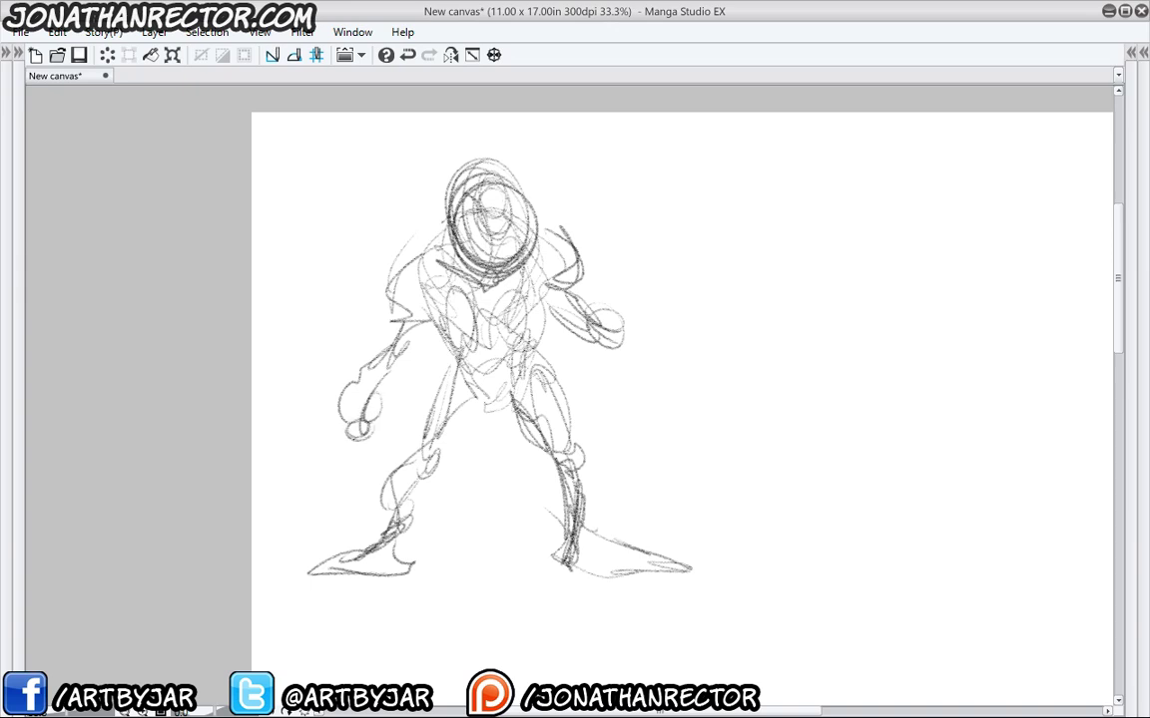
pyautogui.moveTo(407, 318); pyautogui.dragTo(365, 387)
# Round out both shoulders and block in the right-hand forearm and open hand.
pyautogui.moveTo(394, 257); pyautogui.dragTo(436, 272)
pyautogui.moveTo(429, 234); pyautogui.dragTo(391, 304)
pyautogui.moveTo(542, 228); pyautogui.dragTo(585, 301)
pyautogui.moveTo(621, 327)
pyautogui.mouseDown()
pyautogui.moveTo(659, 345)
pyautogui.moveTo(659, 335)
pyautogui.mouseUp()
pyautogui.moveTo(635, 336); pyautogui.dragTo(671, 373)
pyautogui.moveTo(592, 325); pyautogui.dragTo(643, 362)
pyautogui.moveTo(569, 290); pyautogui.dragTo(591, 322)
# Reinforce the right side of the chest, the hips and the outer contours of both thighs and the right-hand shin.
pyautogui.moveTo(548, 289)
pyautogui.mouseDown()
pyautogui.moveTo(501, 312)
pyautogui.moveTo(505, 329)
pyautogui.mouseUp()
pyautogui.moveTo(529, 296)
pyautogui.mouseDown()
pyautogui.moveTo(544, 343)
pyautogui.moveTo(527, 372)
pyautogui.mouseUp()
pyautogui.moveTo(542, 350)
pyautogui.mouseDown()
pyautogui.moveTo(561, 396)
pyautogui.moveTo(558, 469)
pyautogui.mouseUp()
pyautogui.moveTo(466, 381)
pyautogui.mouseDown()
pyautogui.moveTo(515, 396)
pyautogui.moveTo(441, 442)
pyautogui.mouseUp()
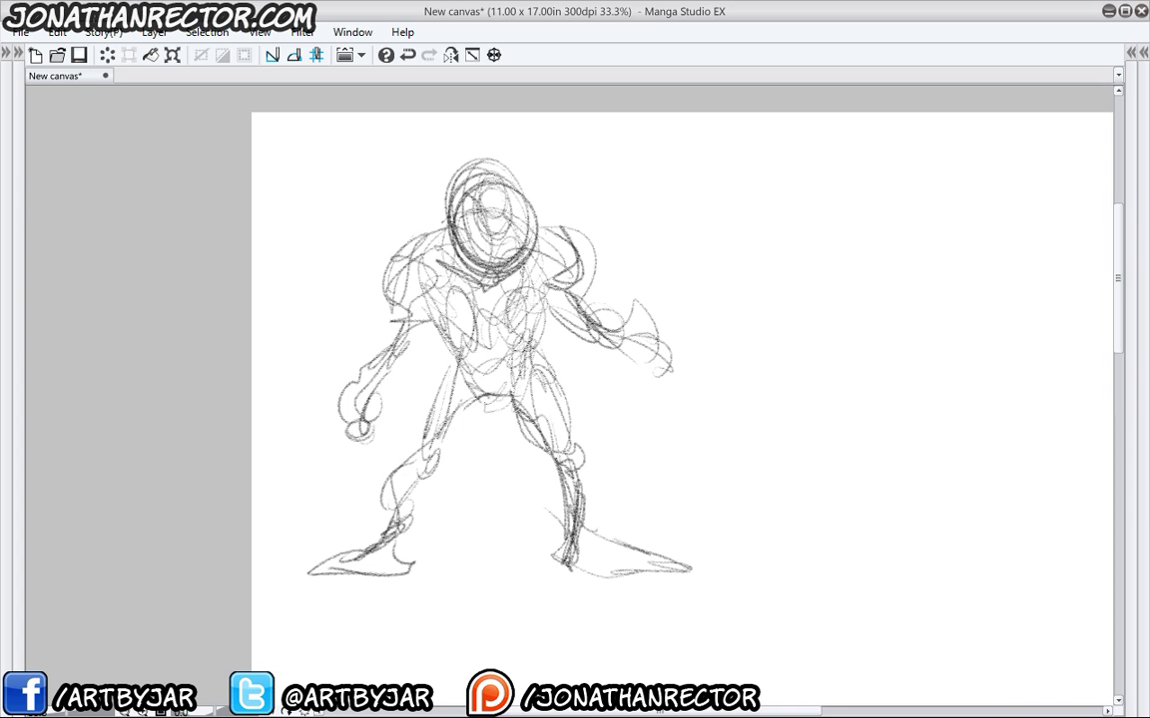
pyautogui.moveTo(448, 353); pyautogui.dragTo(443, 373)
pyautogui.moveTo(432, 317)
pyautogui.mouseDown()
pyautogui.moveTo(452, 356)
pyautogui.moveTo(449, 398)
pyautogui.mouseUp()
pyautogui.moveTo(445, 340); pyautogui.dragTo(436, 439)
pyautogui.moveTo(545, 352); pyautogui.dragTo(582, 496)
pyautogui.moveTo(578, 420); pyautogui.dragTo(580, 520)
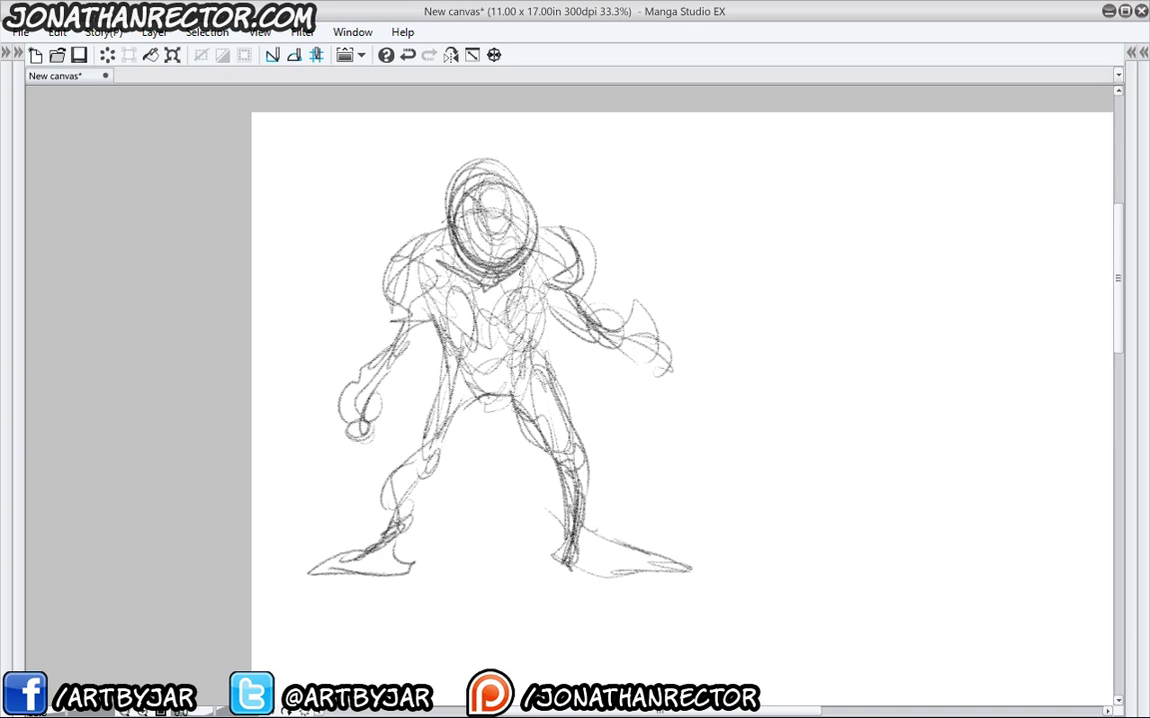
# Redraw the contours of the left-hand leg, the left side of the torso and the left shoulder and arm.
pyautogui.moveTo(460, 429); pyautogui.dragTo(399, 561)
pyautogui.moveTo(455, 327); pyautogui.dragTo(426, 453)
pyautogui.moveTo(423, 276); pyautogui.dragTo(452, 346)
pyautogui.moveTo(427, 234); pyautogui.dragTo(448, 344)
pyautogui.moveTo(498, 232)
pyautogui.mouseDown()
pyautogui.moveTo(417, 241)
pyautogui.moveTo(385, 262)
pyautogui.mouseUp()
pyautogui.moveTo(410, 234)
pyautogui.mouseDown()
pyautogui.moveTo(397, 312)
pyautogui.moveTo(350, 405)
pyautogui.mouseUp()
# Enlarge the left-hand forearm and shape a bulky hand with thick fingers.
pyautogui.moveTo(342, 404)
pyautogui.mouseDown()
pyautogui.moveTo(351, 445)
pyautogui.moveTo(371, 425)
pyautogui.mouseUp()
pyautogui.moveTo(345, 423); pyautogui.dragTo(372, 429)
pyautogui.moveTo(342, 426); pyautogui.dragTo(360, 418)
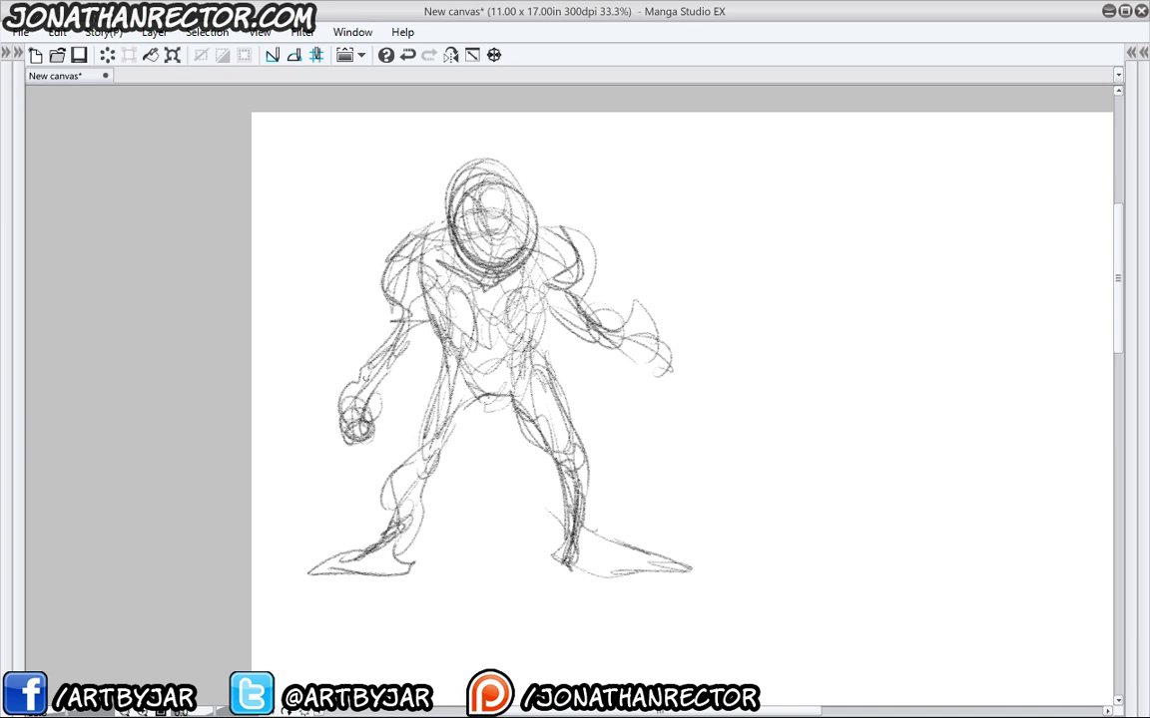
pyautogui.moveTo(372, 352); pyautogui.dragTo(357, 385)
pyautogui.moveTo(372, 352); pyautogui.dragTo(339, 412)
pyautogui.moveTo(381, 353)
pyautogui.mouseDown()
pyautogui.moveTo(405, 377)
pyautogui.moveTo(405, 359)
pyautogui.mouseUp()
pyautogui.moveTo(405, 378); pyautogui.dragTo(373, 436)
pyautogui.moveTo(334, 436); pyautogui.dragTo(360, 413)
pyautogui.moveTo(335, 406)
pyautogui.mouseDown()
pyautogui.moveTo(319, 439)
pyautogui.moveTo(328, 453)
pyautogui.mouseUp()
pyautogui.moveTo(320, 449)
pyautogui.mouseDown()
pyautogui.moveTo(340, 470)
pyautogui.moveTo(377, 435)
pyautogui.mouseUp()
pyautogui.moveTo(344, 394)
pyautogui.mouseDown()
pyautogui.moveTo(322, 444)
pyautogui.moveTo(359, 454)
pyautogui.mouseUp()
pyautogui.moveTo(369, 409)
pyautogui.mouseDown()
pyautogui.moveTo(379, 449)
pyautogui.moveTo(399, 429)
pyautogui.mouseUp()
# Shape a bulky right-hand fist with thick fingers and reinforce the forearm and shoulder above it.
pyautogui.moveTo(614, 324)
pyautogui.mouseDown()
pyautogui.moveTo(678, 349)
pyautogui.moveTo(688, 361)
pyautogui.moveTo(669, 377)
pyautogui.moveTo(692, 351)
pyautogui.mouseUp()
pyautogui.moveTo(681, 347)
pyautogui.mouseDown()
pyautogui.moveTo(675, 401)
pyautogui.moveTo(651, 399)
pyautogui.mouseUp()
pyautogui.moveTo(649, 385)
pyautogui.mouseDown()
pyautogui.moveTo(691, 381)
pyautogui.moveTo(687, 404)
pyautogui.mouseUp()
pyautogui.moveTo(644, 401); pyautogui.dragTo(661, 418)
pyautogui.moveTo(631, 367)
pyautogui.mouseDown()
pyautogui.moveTo(652, 361)
pyautogui.moveTo(609, 350)
pyautogui.moveTo(659, 369)
pyautogui.mouseUp()
pyautogui.moveTo(614, 329)
pyautogui.mouseDown()
pyautogui.moveTo(679, 360)
pyautogui.moveTo(669, 380)
pyautogui.moveTo(618, 322)
pyautogui.moveTo(591, 311)
pyautogui.mouseUp()
pyautogui.moveTo(607, 345)
pyautogui.mouseDown()
pyautogui.moveTo(555, 220)
pyautogui.moveTo(539, 238)
pyautogui.mouseUp()
pyautogui.moveTo(577, 255); pyautogui.dragTo(575, 315)
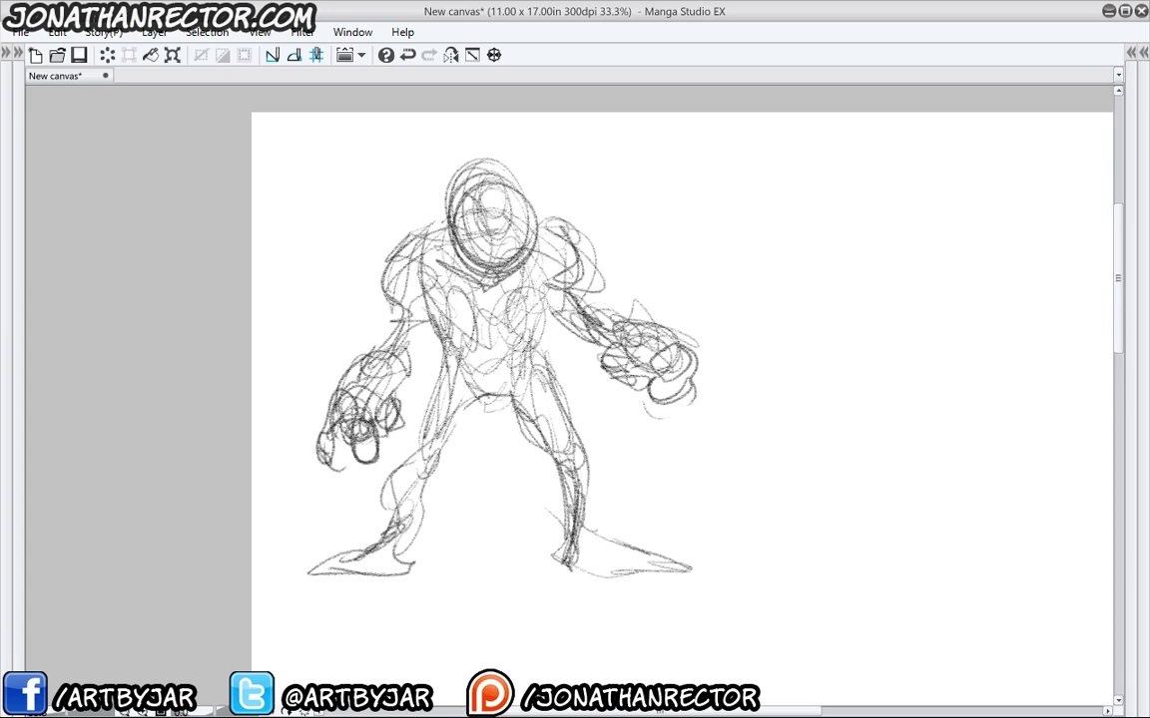
# Sketch long pointed spikes rising outward from behind both shoulders beside the head.
pyautogui.moveTo(525, 242); pyautogui.dragTo(533, 301)
pyautogui.moveTo(540, 211)
pyautogui.mouseDown()
pyautogui.moveTo(607, 171)
pyautogui.moveTo(549, 245)
pyautogui.mouseUp()
pyautogui.moveTo(606, 183); pyautogui.dragTo(555, 240)
pyautogui.moveTo(444, 209); pyautogui.dragTo(397, 185)
pyautogui.moveTo(398, 184); pyautogui.dragTo(347, 193)
pyautogui.moveTo(348, 192); pyautogui.dragTo(454, 245)
pyautogui.moveTo(445, 207)
pyautogui.mouseDown()
pyautogui.moveTo(370, 181)
pyautogui.moveTo(449, 236)
pyautogui.mouseUp()
pyautogui.moveTo(366, 174); pyautogui.dragTo(451, 242)
# Strengthen the outlines of both legs and both wedge-shaped feet.
pyautogui.moveTo(549, 344); pyautogui.dragTo(588, 521)
pyautogui.moveTo(589, 524)
pyautogui.mouseDown()
pyautogui.moveTo(661, 581)
pyautogui.moveTo(691, 569)
pyautogui.mouseUp()
pyautogui.moveTo(583, 566); pyautogui.dragTo(676, 578)
pyautogui.moveTo(577, 525); pyautogui.dragTo(561, 573)
pyautogui.moveTo(574, 490); pyautogui.dragTo(569, 573)
pyautogui.moveTo(419, 532); pyautogui.dragTo(406, 567)
pyautogui.moveTo(317, 567); pyautogui.dragTo(409, 578)
pyautogui.moveTo(409, 547)
pyautogui.mouseDown()
pyautogui.moveTo(319, 570)
pyautogui.moveTo(456, 355)
pyautogui.moveTo(451, 310)
pyautogui.mouseUp()
pyautogui.moveTo(461, 349); pyautogui.dragTo(424, 275)
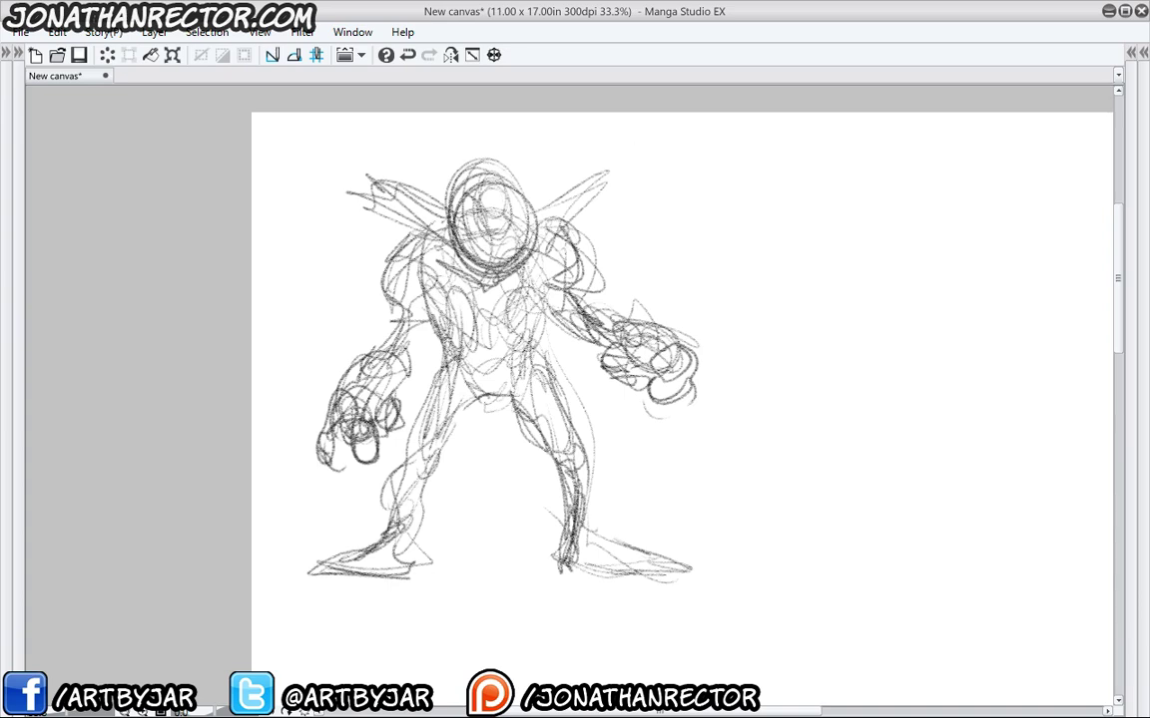
pyautogui.moveTo(485, 296)
pyautogui.mouseDown()
pyautogui.moveTo(605, 511)
pyautogui.moveTo(524, 499)
pyautogui.mouseUp()
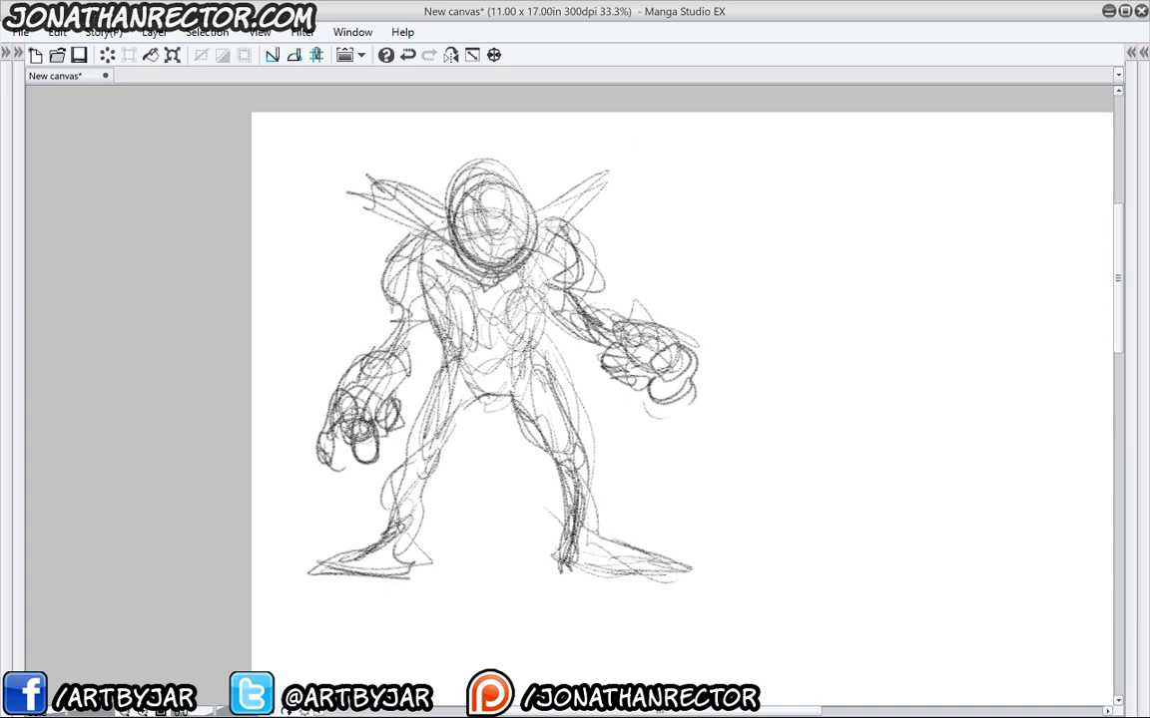
pyautogui.moveTo(603, 533)
pyautogui.mouseDown()
pyautogui.moveTo(691, 581)
pyautogui.moveTo(586, 565)
pyautogui.mouseUp()
# Lengthen and darken the spikes behind both shoulders.
pyautogui.moveTo(540, 219)
pyautogui.mouseDown()
pyautogui.moveTo(647, 162)
pyautogui.moveTo(558, 234)
pyautogui.mouseUp()
pyautogui.moveTo(629, 183)
pyautogui.mouseDown()
pyautogui.moveTo(553, 234)
pyautogui.moveTo(613, 159)
pyautogui.mouseUp()
pyautogui.moveTo(539, 211); pyautogui.dragTo(612, 162)
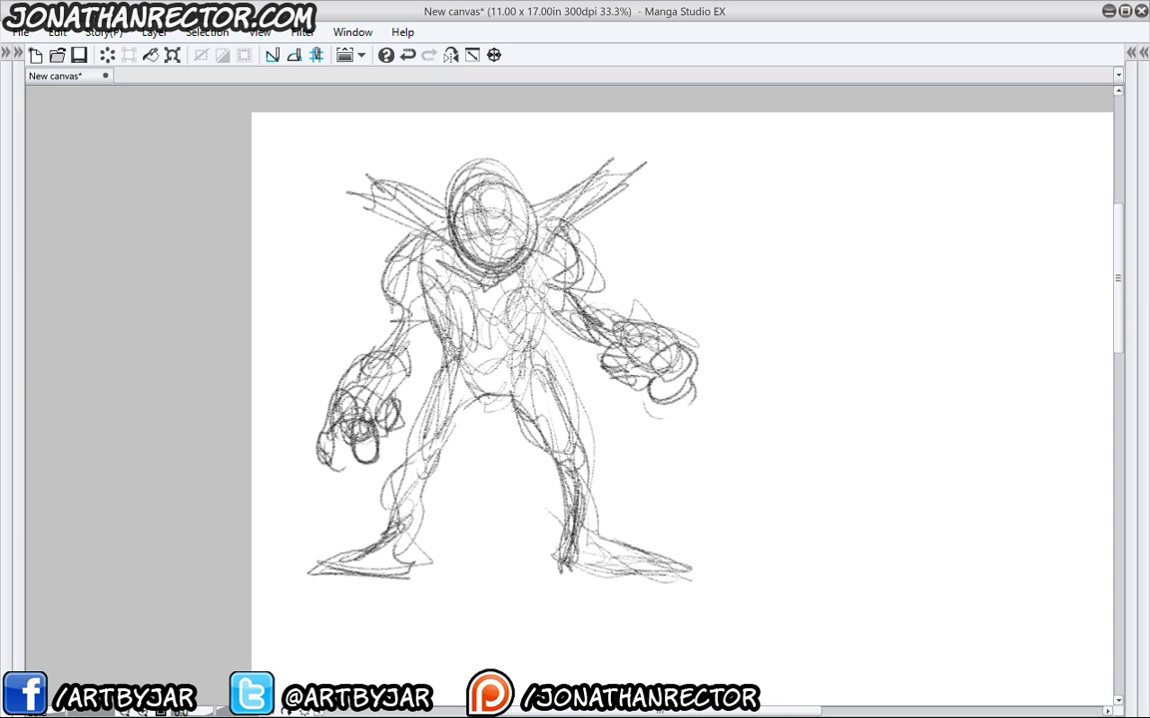
pyautogui.moveTo(441, 203)
pyautogui.mouseDown()
pyautogui.moveTo(336, 170)
pyautogui.moveTo(447, 241)
pyautogui.mouseUp()
pyautogui.moveTo(350, 182); pyautogui.dragTo(440, 232)
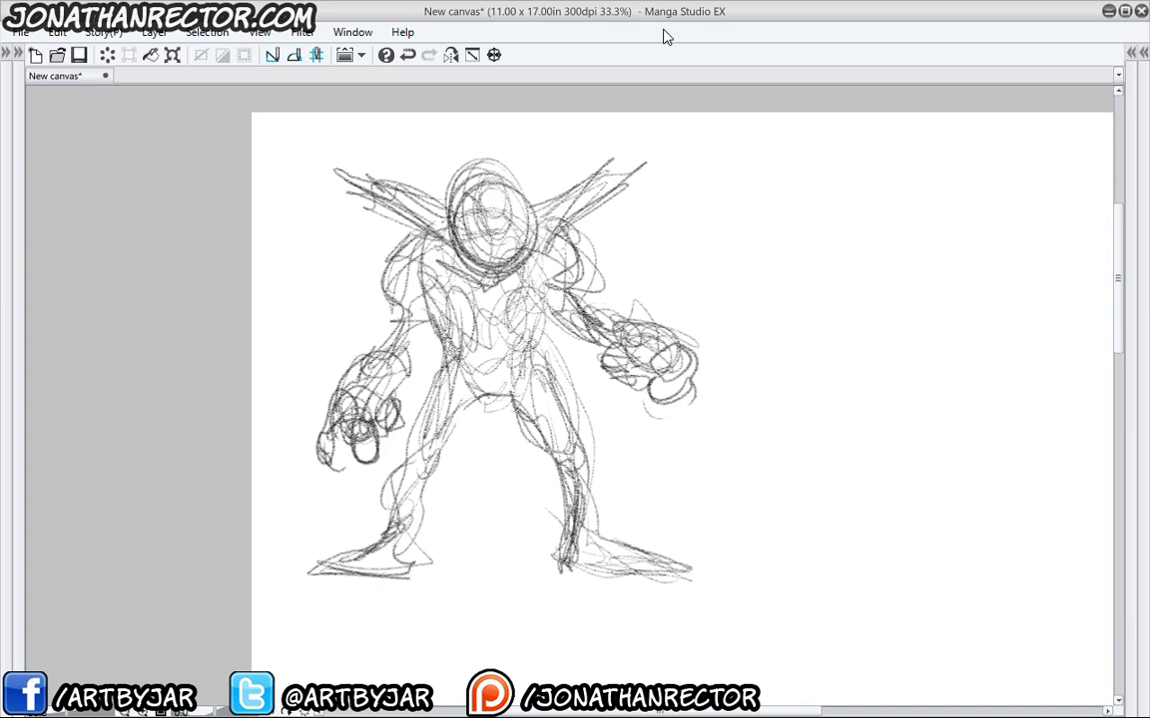
# Scribble extra bulk around the right-hand fist and forearm, with a loose claw shape beneath the fist.
pyautogui.moveTo(603, 310)
pyautogui.mouseDown()
pyautogui.moveTo(549, 340)
pyautogui.moveTo(604, 319)
pyautogui.moveTo(606, 328)
pyautogui.mouseUp()
pyautogui.moveTo(605, 326)
pyautogui.mouseDown()
pyautogui.moveTo(576, 346)
pyautogui.moveTo(588, 366)
pyautogui.mouseUp()
pyautogui.moveTo(577, 384)
pyautogui.mouseDown()
pyautogui.moveTo(601, 403)
pyautogui.moveTo(605, 435)
pyautogui.mouseUp()
pyautogui.moveTo(603, 351)
pyautogui.mouseDown()
pyautogui.moveTo(580, 399)
pyautogui.moveTo(607, 375)
pyautogui.mouseUp()
pyautogui.moveTo(579, 379)
pyautogui.mouseDown()
pyautogui.moveTo(597, 439)
pyautogui.moveTo(579, 353)
pyautogui.mouseUp()
pyautogui.moveTo(595, 409)
pyautogui.mouseDown()
pyautogui.moveTo(581, 457)
pyautogui.moveTo(579, 389)
pyautogui.mouseUp()
pyautogui.moveTo(591, 357)
pyautogui.mouseDown()
pyautogui.moveTo(544, 336)
pyautogui.moveTo(550, 347)
pyautogui.mouseUp()
pyautogui.moveTo(515, 311); pyautogui.dragTo(491, 299)
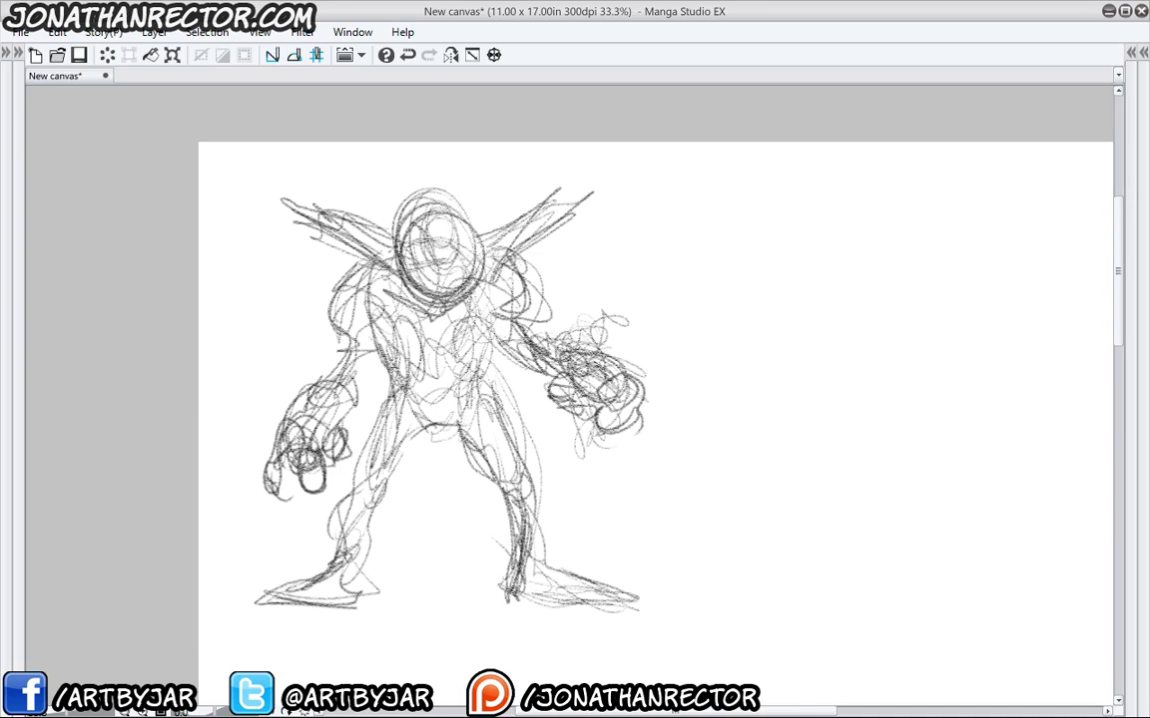
# Sketch long curved blades sweeping off both forearms and a pointed claw below the right-hand fist.
pyautogui.moveTo(599, 318); pyautogui.dragTo(618, 354)
pyautogui.moveTo(632, 347); pyautogui.dragTo(655, 366)
pyautogui.moveTo(626, 322); pyautogui.dragTo(695, 458)
pyautogui.moveTo(640, 424); pyautogui.dragTo(648, 487)
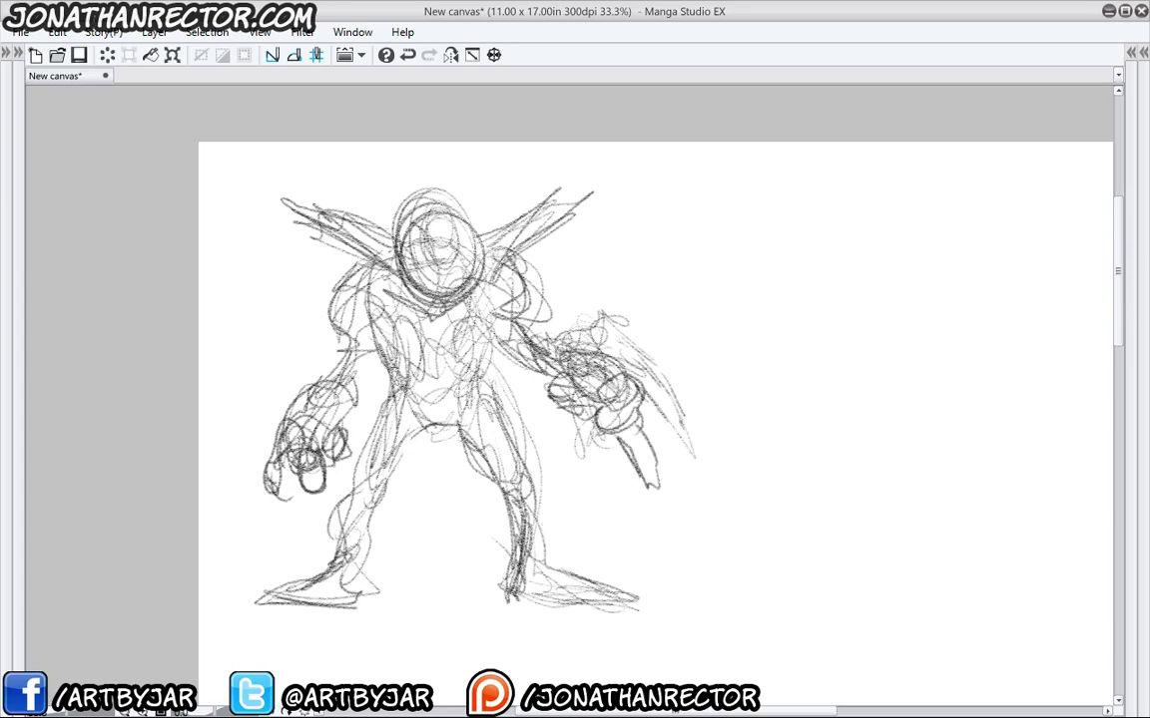
pyautogui.moveTo(289, 371)
pyautogui.mouseDown()
pyautogui.moveTo(235, 444)
pyautogui.moveTo(250, 484)
pyautogui.moveTo(239, 369)
pyautogui.moveTo(238, 479)
pyautogui.mouseUp()
pyautogui.moveTo(245, 399); pyautogui.dragTo(310, 349)
# Build up rounded muscle forms with loose loops over the chest, waist and both legs.
pyautogui.moveTo(487, 310); pyautogui.dragTo(461, 250)
pyautogui.moveTo(463, 308)
pyautogui.mouseDown()
pyautogui.moveTo(487, 331)
pyautogui.moveTo(439, 351)
pyautogui.moveTo(345, 329)
pyautogui.moveTo(337, 250)
pyautogui.moveTo(316, 300)
pyautogui.moveTo(289, 241)
pyautogui.moveTo(272, 270)
pyautogui.moveTo(331, 290)
pyautogui.moveTo(469, 270)
pyautogui.moveTo(479, 237)
pyautogui.moveTo(405, 325)
pyautogui.moveTo(399, 384)
pyautogui.moveTo(381, 329)
pyautogui.moveTo(445, 384)
pyautogui.moveTo(449, 411)
pyautogui.moveTo(507, 447)
pyautogui.mouseUp()
pyautogui.moveTo(511, 403); pyautogui.dragTo(527, 454)
pyautogui.moveTo(439, 345)
pyautogui.mouseDown()
pyautogui.moveTo(481, 439)
pyautogui.moveTo(444, 459)
pyautogui.moveTo(349, 424)
pyautogui.moveTo(324, 439)
pyautogui.moveTo(309, 494)
pyautogui.moveTo(369, 419)
pyautogui.moveTo(344, 519)
pyautogui.mouseUp()
pyautogui.moveTo(341, 442)
pyautogui.mouseDown()
pyautogui.moveTo(306, 519)
pyautogui.moveTo(329, 527)
pyautogui.mouseUp()
pyautogui.moveTo(477, 513)
pyautogui.mouseDown()
pyautogui.moveTo(519, 517)
pyautogui.moveTo(555, 546)
pyautogui.moveTo(464, 454)
pyautogui.moveTo(464, 379)
pyautogui.moveTo(419, 384)
pyautogui.moveTo(418, 397)
pyautogui.mouseUp()
# Define the left-hand shoulder with a heavy angular outline and strengthen the inner oval of the face.
pyautogui.moveTo(361, 361)
pyautogui.mouseDown()
pyautogui.moveTo(329, 419)
pyautogui.moveTo(324, 271)
pyautogui.mouseUp()
pyautogui.moveTo(430, 226)
pyautogui.mouseDown()
pyautogui.moveTo(475, 278)
pyautogui.moveTo(439, 223)
pyautogui.moveTo(384, 277)
pyautogui.mouseUp()
pyautogui.moveTo(409, 199)
pyautogui.mouseDown()
pyautogui.moveTo(399, 278)
pyautogui.moveTo(437, 290)
pyautogui.moveTo(359, 294)
pyautogui.moveTo(434, 298)
pyautogui.moveTo(389, 290)
pyautogui.mouseUp()
pyautogui.moveTo(335, 235)
pyautogui.mouseDown()
pyautogui.moveTo(397, 283)
pyautogui.moveTo(276, 194)
pyautogui.mouseUp()
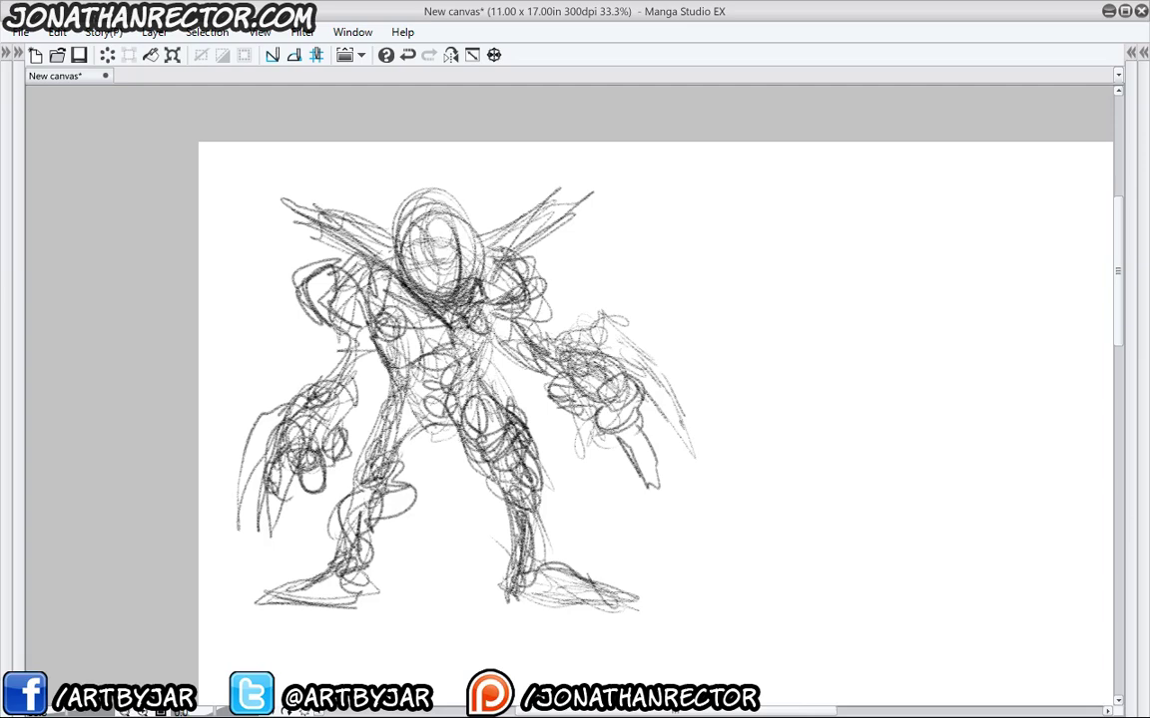
# Darken the head outline and extend the left-hand shoulder spike farther outward.
pyautogui.moveTo(482, 269)
pyautogui.mouseDown()
pyautogui.moveTo(467, 221)
pyautogui.moveTo(412, 209)
pyautogui.moveTo(394, 273)
pyautogui.mouseUp()
pyautogui.moveTo(381, 222); pyautogui.dragTo(402, 256)
pyautogui.moveTo(412, 194)
pyautogui.mouseDown()
pyautogui.moveTo(382, 254)
pyautogui.moveTo(362, 249)
pyautogui.mouseUp()
pyautogui.moveTo(365, 190)
pyautogui.mouseDown()
pyautogui.moveTo(329, 217)
pyautogui.moveTo(246, 195)
pyautogui.mouseUp()
pyautogui.moveTo(272, 213)
pyautogui.mouseDown()
pyautogui.moveTo(368, 237)
pyautogui.moveTo(331, 226)
pyautogui.mouseUp()
pyautogui.moveTo(355, 267); pyautogui.dragTo(350, 284)
pyautogui.moveTo(351, 285); pyautogui.dragTo(321, 315)
pyautogui.moveTo(389, 317); pyautogui.dragTo(351, 349)
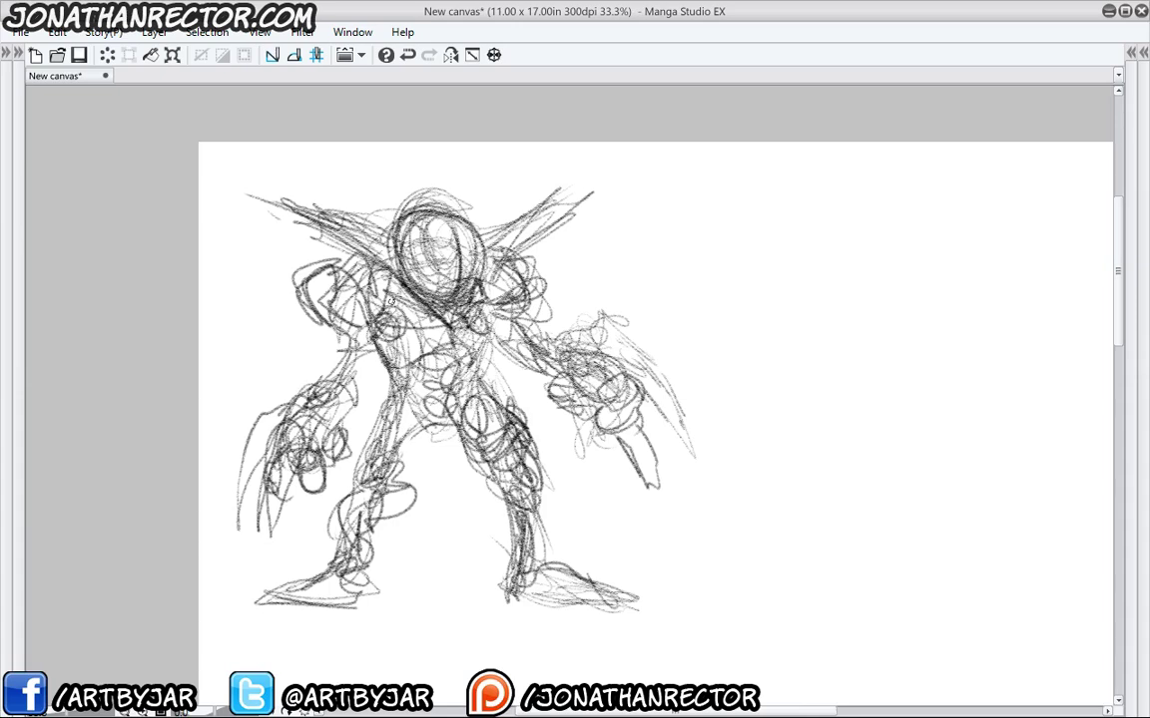
# Enlarge the eraser to a very wide brush and fade the whole creature sketch to a pale guide.
pyautogui.moveTo(366, 386)
pyautogui.mouseDown()
pyautogui.moveTo(398, 341)
pyautogui.moveTo(388, 371)
pyautogui.moveTo(399, 329)
pyautogui.moveTo(419, 335)
pyautogui.moveTo(396, 384)
pyautogui.mouseUp()
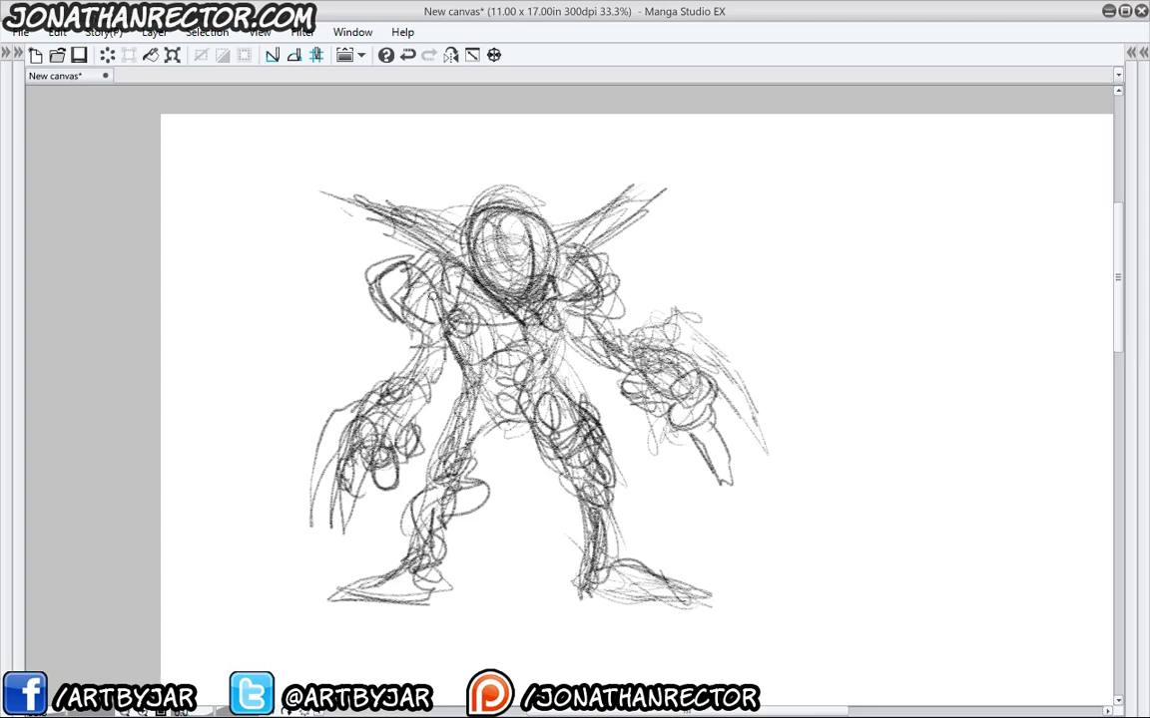
pyautogui.press(']')
pyautogui.press(']')
pyautogui.press(']')
pyautogui.press(']')
pyautogui.press(']')
pyautogui.press(']')
pyautogui.press(']')
pyautogui.press(']')
pyautogui.press(']')
pyautogui.press(']')
pyautogui.press(']')
pyautogui.press(']')
pyautogui.press(']')
pyautogui.press(']')
pyautogui.press(']')
pyautogui.press(']')
pyautogui.press('[')
pyautogui.press('[')
pyautogui.press('[')
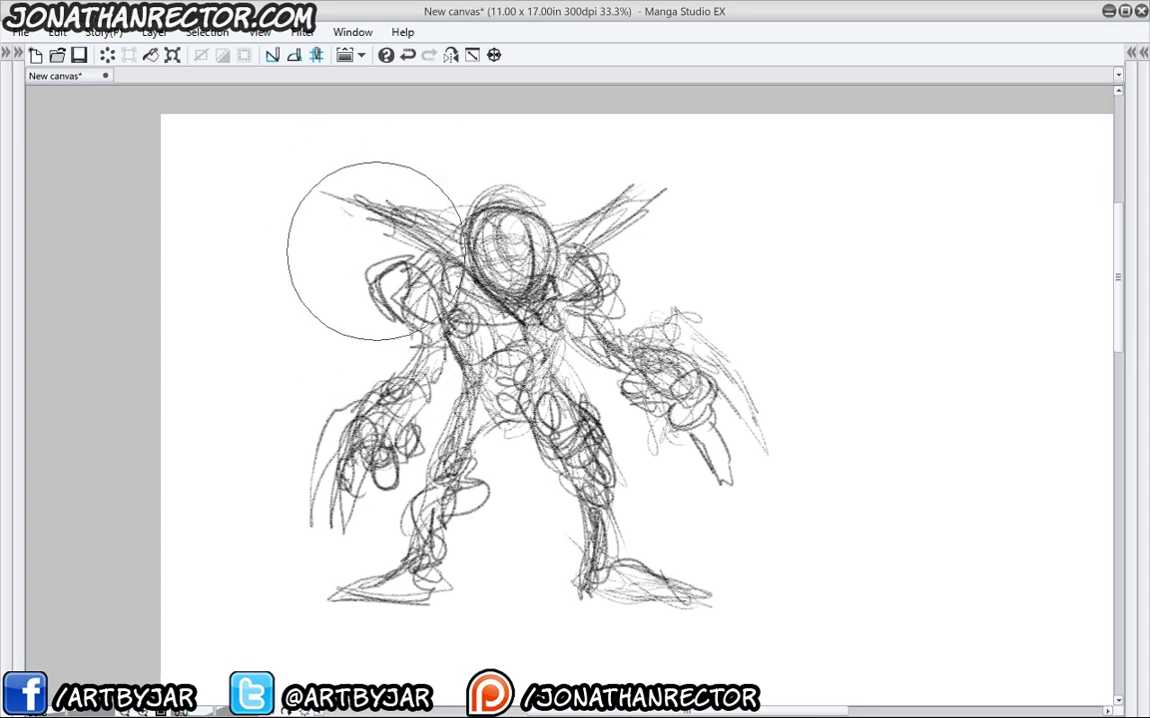
pyautogui.moveTo(374, 252)
pyautogui.mouseDown()
pyautogui.moveTo(415, 264)
pyautogui.moveTo(641, 228)
pyautogui.moveTo(698, 437)
pyautogui.moveTo(628, 427)
pyautogui.moveTo(574, 461)
pyautogui.moveTo(473, 583)
pyautogui.moveTo(420, 561)
pyautogui.moveTo(392, 394)
pyautogui.moveTo(388, 411)
pyautogui.moveTo(475, 431)
pyautogui.moveTo(613, 406)
pyautogui.moveTo(697, 452)
pyautogui.moveTo(649, 242)
pyautogui.moveTo(689, 469)
pyautogui.moveTo(543, 527)
pyautogui.moveTo(569, 576)
pyautogui.moveTo(495, 549)
pyautogui.moveTo(422, 224)
pyautogui.moveTo(464, 175)
pyautogui.mouseUp()
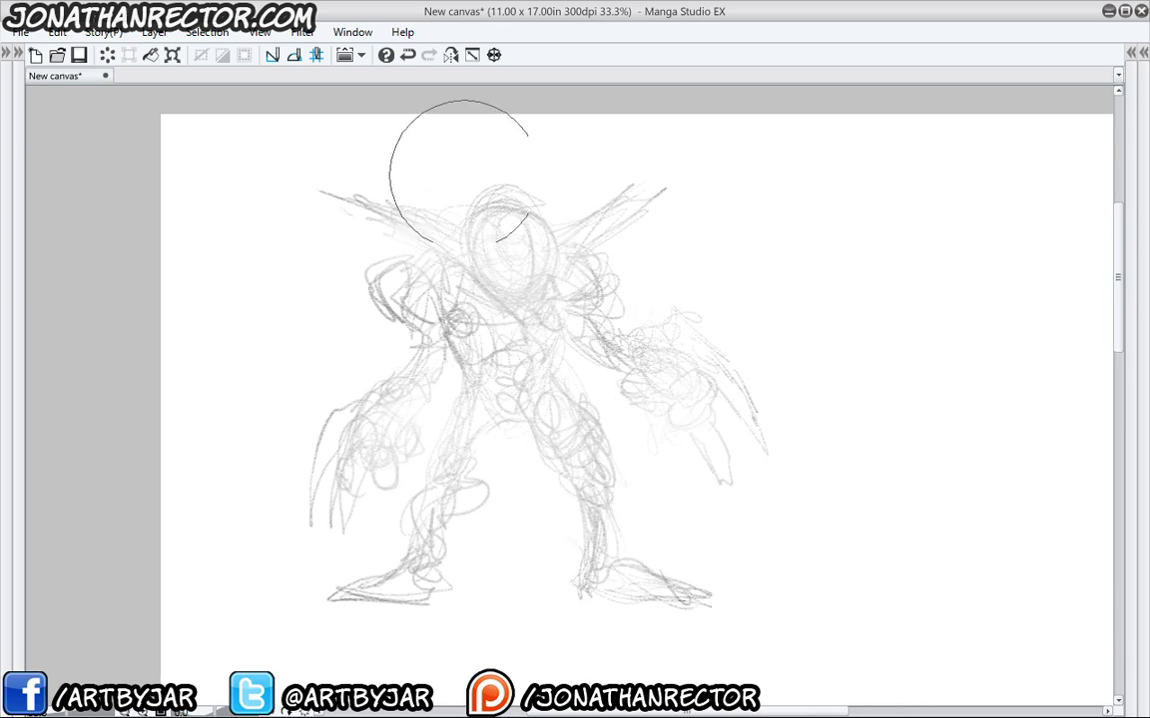
# Pencil the face over the faded guide with a skull outline, scowling brow, eye, long pointed nose, mouth and angular jaw.
pyautogui.press('p')
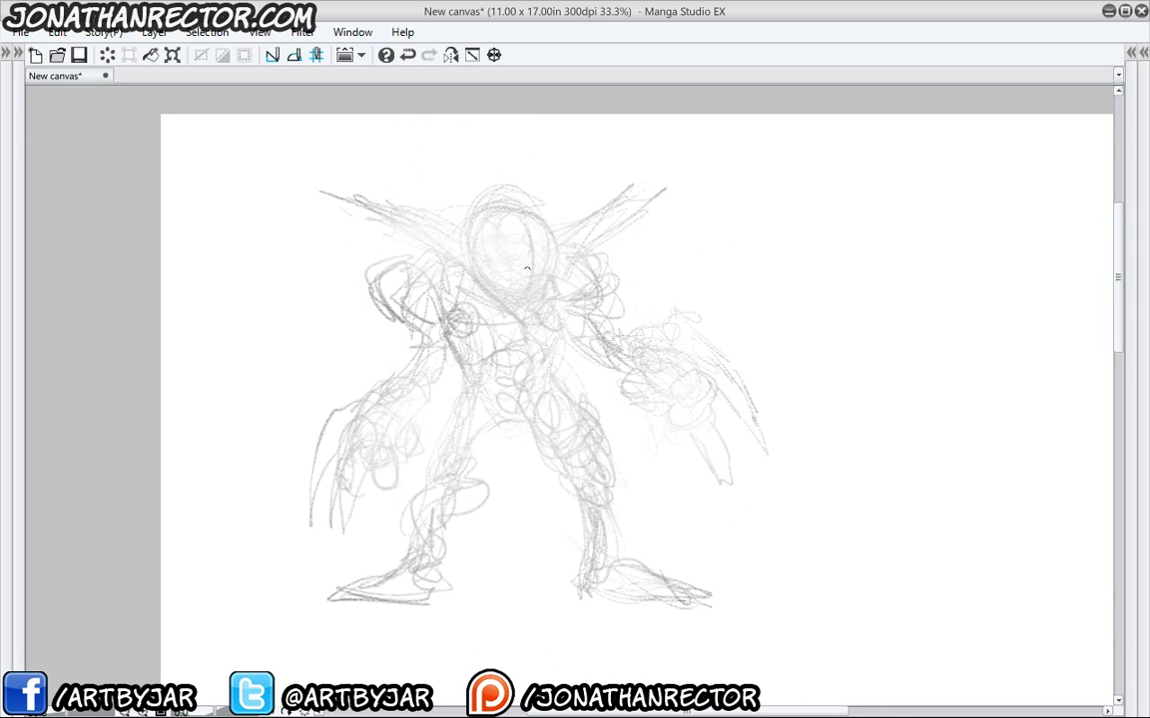
pyautogui.moveTo(546, 245); pyautogui.dragTo(539, 267)
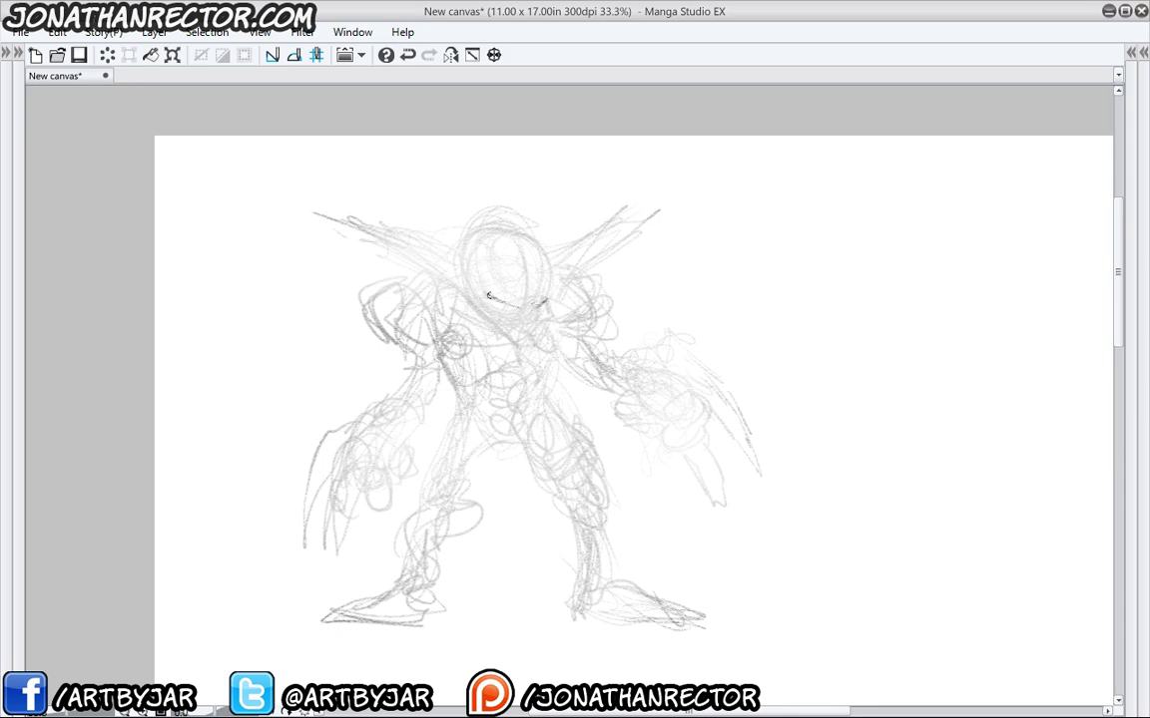
pyautogui.moveTo(493, 275)
pyautogui.mouseDown()
pyautogui.moveTo(525, 299)
pyautogui.moveTo(555, 291)
pyautogui.moveTo(531, 239)
pyautogui.moveTo(500, 228)
pyautogui.moveTo(470, 241)
pyautogui.moveTo(502, 229)
pyautogui.mouseUp()
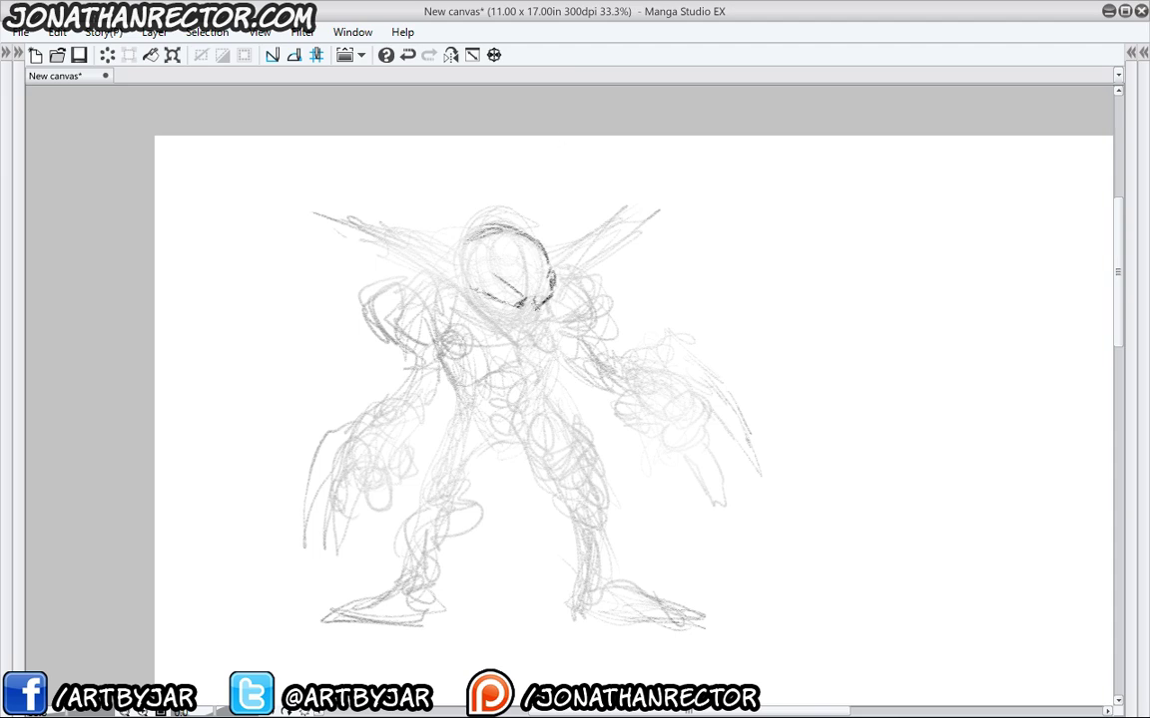
pyautogui.moveTo(540, 307)
pyautogui.mouseDown()
pyautogui.moveTo(555, 362)
pyautogui.moveTo(521, 332)
pyautogui.mouseUp()
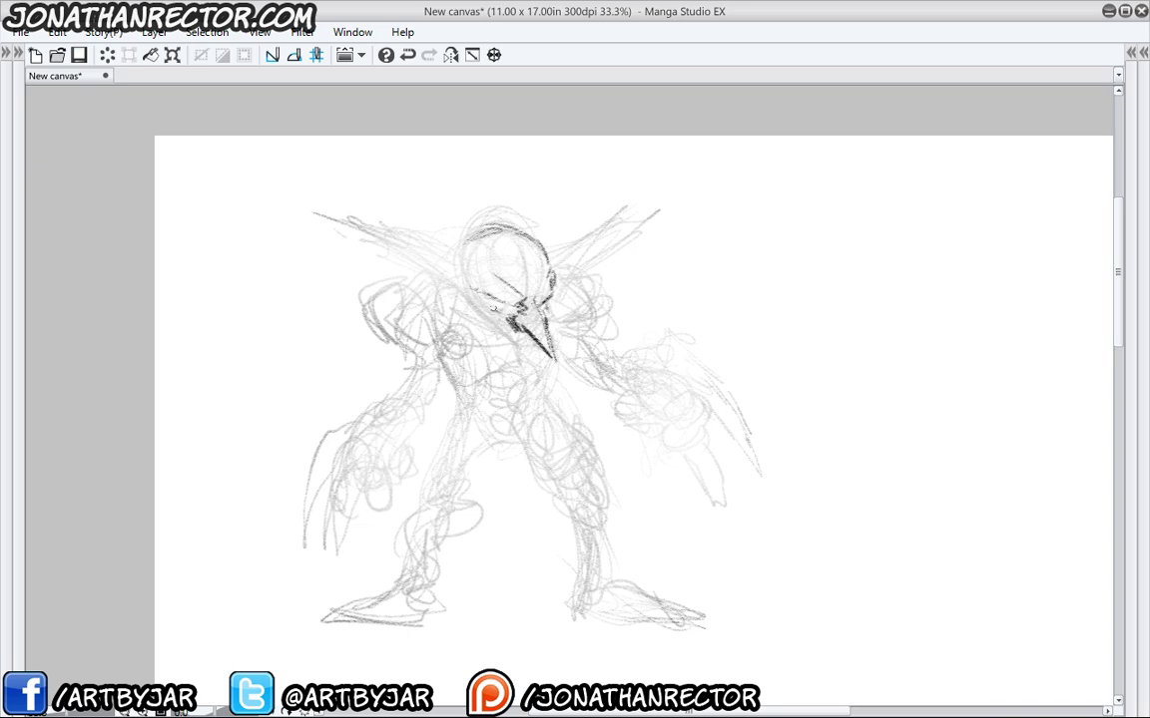
pyautogui.moveTo(493, 309); pyautogui.dragTo(481, 295)
pyautogui.moveTo(498, 340); pyautogui.dragTo(514, 344)
pyautogui.moveTo(512, 331); pyautogui.dragTo(467, 299)
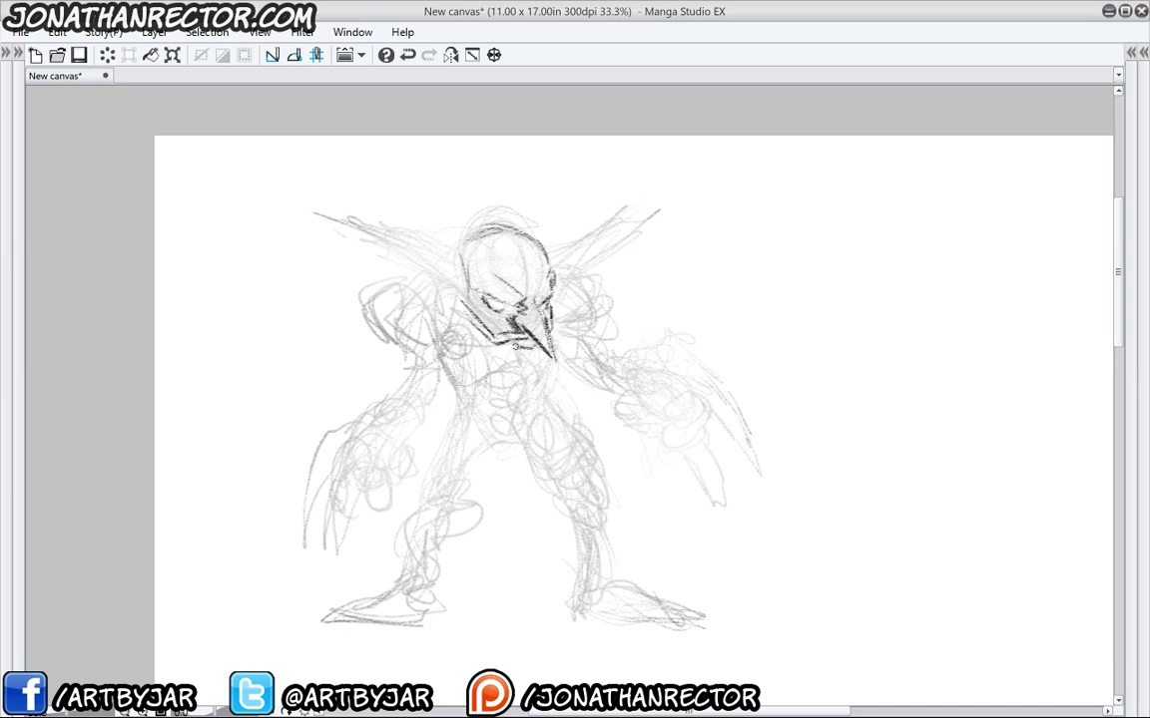
pyautogui.moveTo(522, 359); pyautogui.dragTo(431, 303)
# Flip the canvas view horizontally and draw long pointed ears over the spike guides on both sides of the head.
pyautogui.click(450, 55)
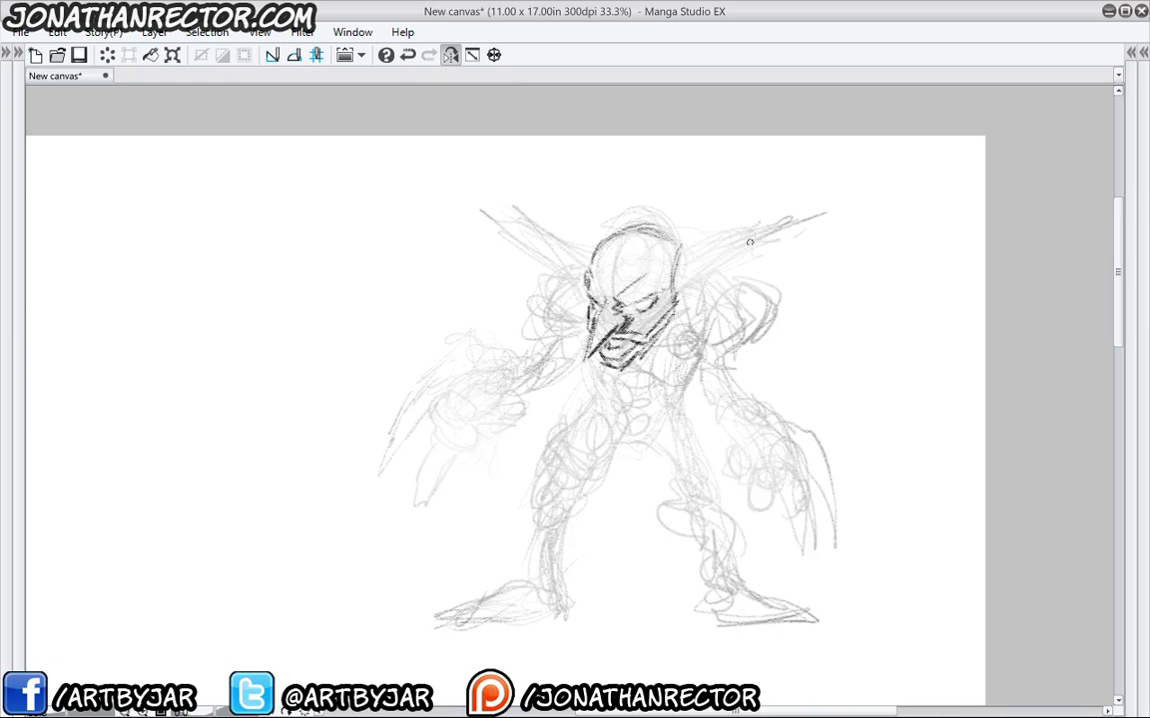
pyautogui.moveTo(687, 243)
pyautogui.mouseDown()
pyautogui.moveTo(796, 205)
pyautogui.moveTo(849, 214)
pyautogui.moveTo(764, 246)
pyautogui.mouseUp()
pyautogui.moveTo(826, 221); pyautogui.dragTo(680, 307)
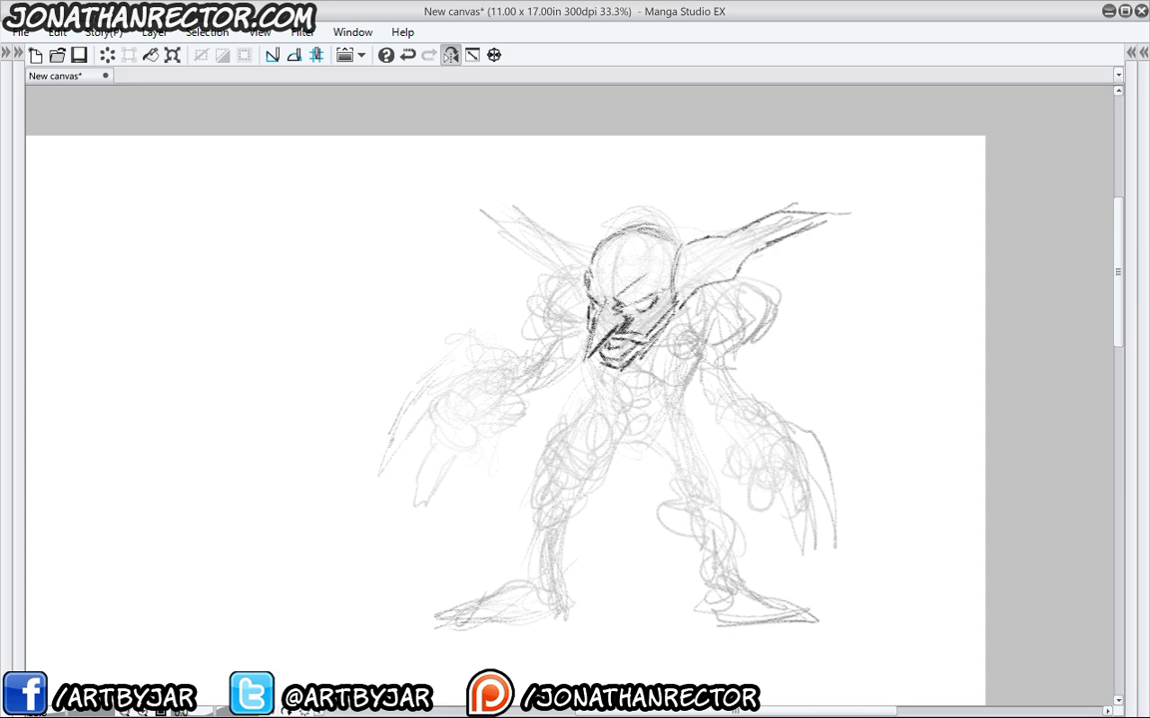
pyautogui.moveTo(595, 243)
pyautogui.mouseDown()
pyautogui.moveTo(513, 179)
pyautogui.moveTo(548, 261)
pyautogui.moveTo(517, 195)
pyautogui.moveTo(590, 275)
pyautogui.mouseUp()
pyautogui.moveTo(814, 216)
pyautogui.mouseDown()
pyautogui.moveTo(681, 276)
pyautogui.moveTo(672, 294)
pyautogui.mouseUp()
pyautogui.moveTo(690, 266)
pyautogui.mouseDown()
pyautogui.moveTo(751, 234)
pyautogui.moveTo(679, 294)
pyautogui.mouseUp()
pyautogui.moveTo(530, 203); pyautogui.dragTo(535, 271)
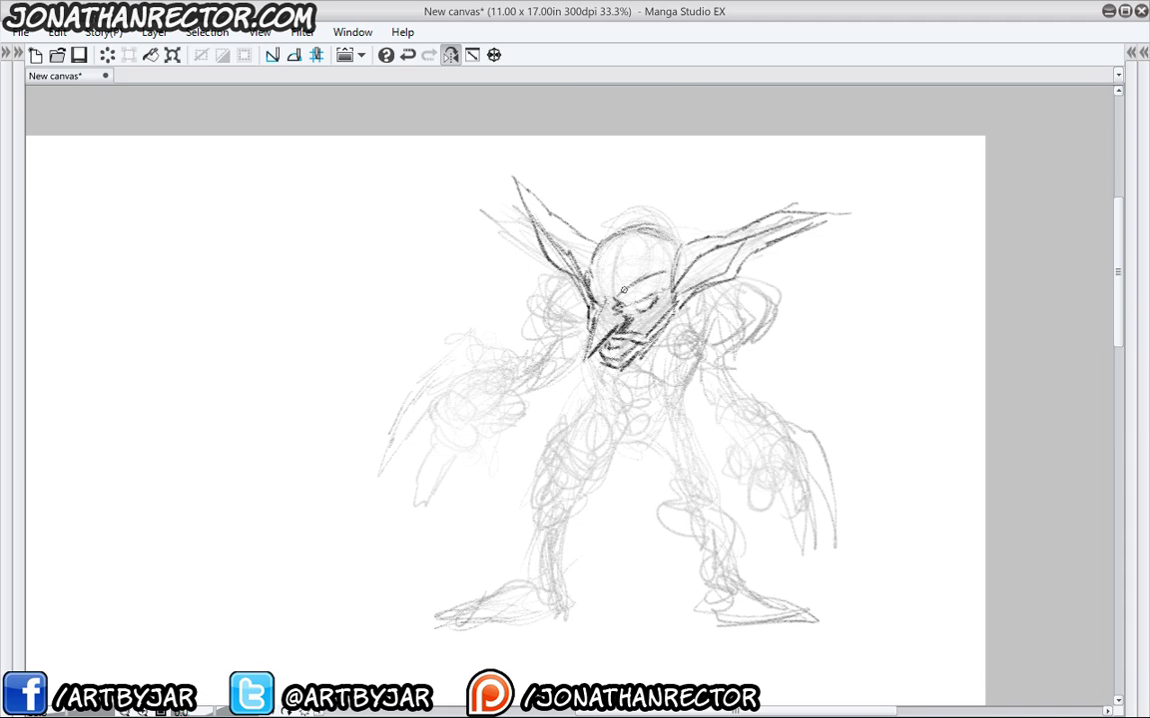
# Add a curved brow line and a narrow ridge running down the front of the skull.
pyautogui.moveTo(617, 290)
pyautogui.mouseDown()
pyautogui.moveTo(638, 221)
pyautogui.moveTo(686, 235)
pyautogui.mouseUp()
pyautogui.moveTo(622, 219); pyautogui.dragTo(603, 295)
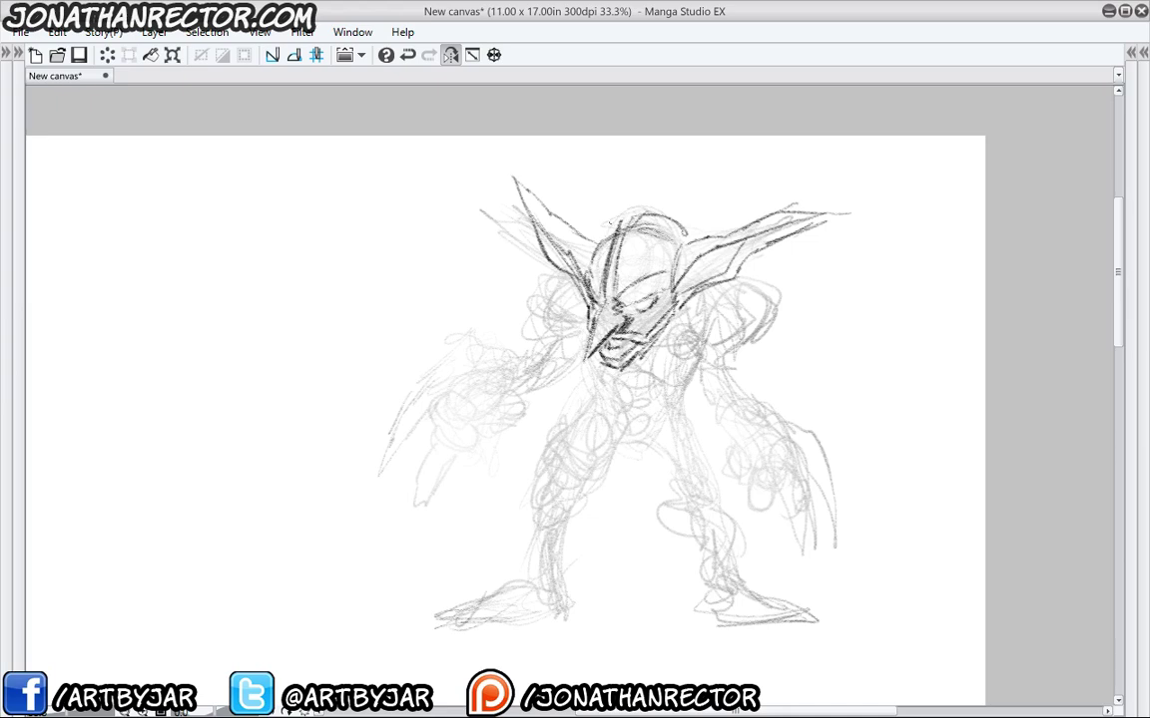
pyautogui.moveTo(597, 241)
pyautogui.mouseDown()
pyautogui.moveTo(619, 217)
pyautogui.moveTo(670, 223)
pyautogui.moveTo(672, 267)
pyautogui.moveTo(615, 287)
pyautogui.mouseUp()
# Draw the outstretched clawed hand with thick curled fingers and outline the forearm behind it.
pyautogui.moveTo(494, 349); pyautogui.dragTo(546, 321)
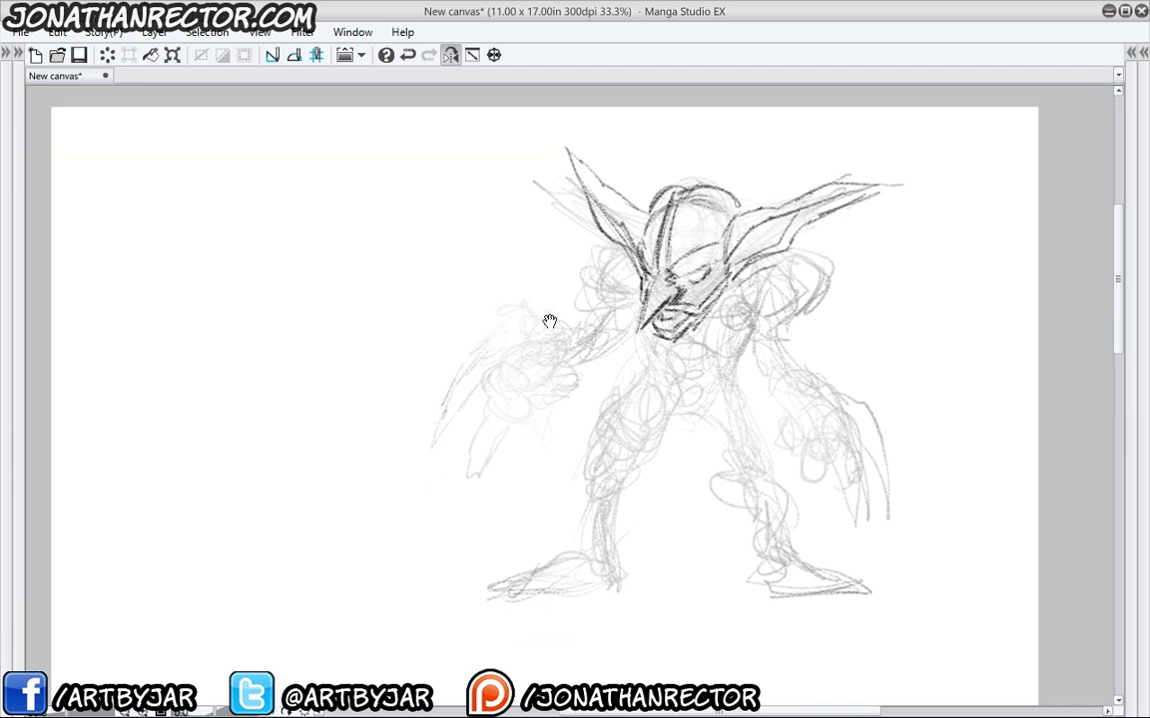
pyautogui.moveTo(520, 362)
pyautogui.mouseDown()
pyautogui.moveTo(494, 373)
pyautogui.moveTo(525, 408)
pyautogui.moveTo(492, 408)
pyautogui.moveTo(524, 439)
pyautogui.mouseUp()
pyautogui.moveTo(535, 351)
pyautogui.mouseDown()
pyautogui.moveTo(507, 357)
pyautogui.moveTo(544, 346)
pyautogui.moveTo(575, 377)
pyautogui.moveTo(562, 401)
pyautogui.moveTo(560, 390)
pyautogui.mouseUp()
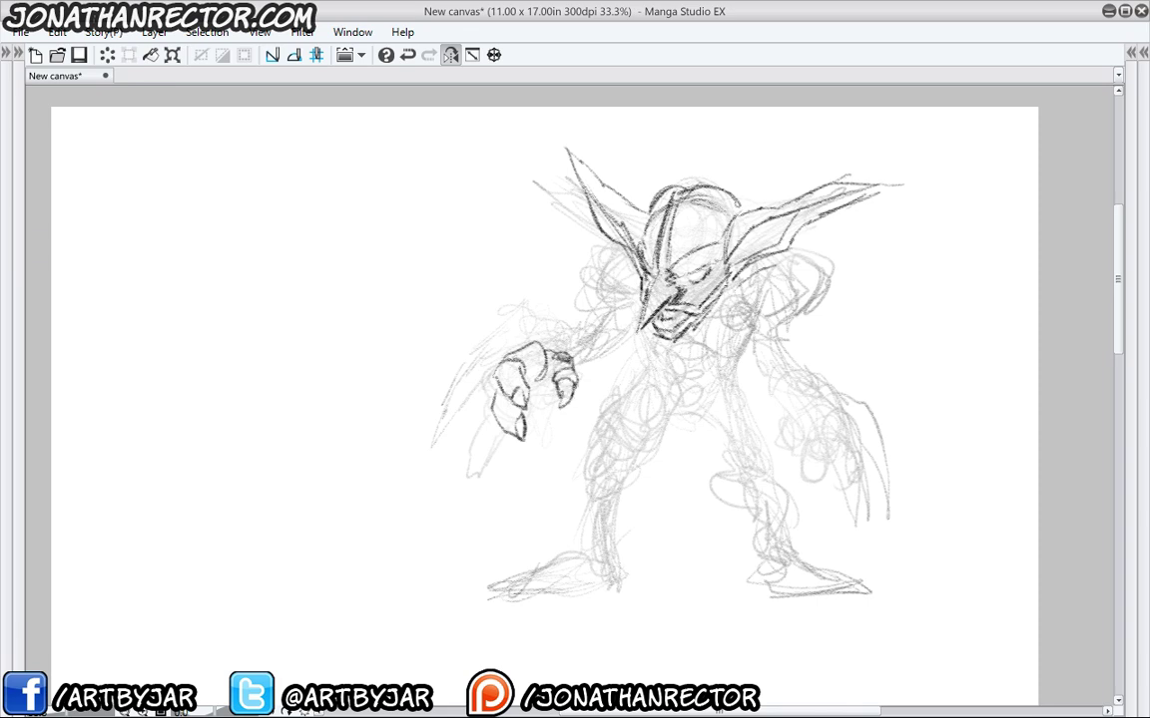
pyautogui.moveTo(542, 342)
pyautogui.mouseDown()
pyautogui.moveTo(605, 351)
pyautogui.moveTo(549, 418)
pyautogui.mouseUp()
pyautogui.moveTo(607, 363); pyautogui.dragTo(553, 416)
pyautogui.moveTo(597, 345)
pyautogui.mouseDown()
pyautogui.moveTo(599, 390)
pyautogui.moveTo(599, 324)
pyautogui.moveTo(610, 307)
pyautogui.mouseUp()
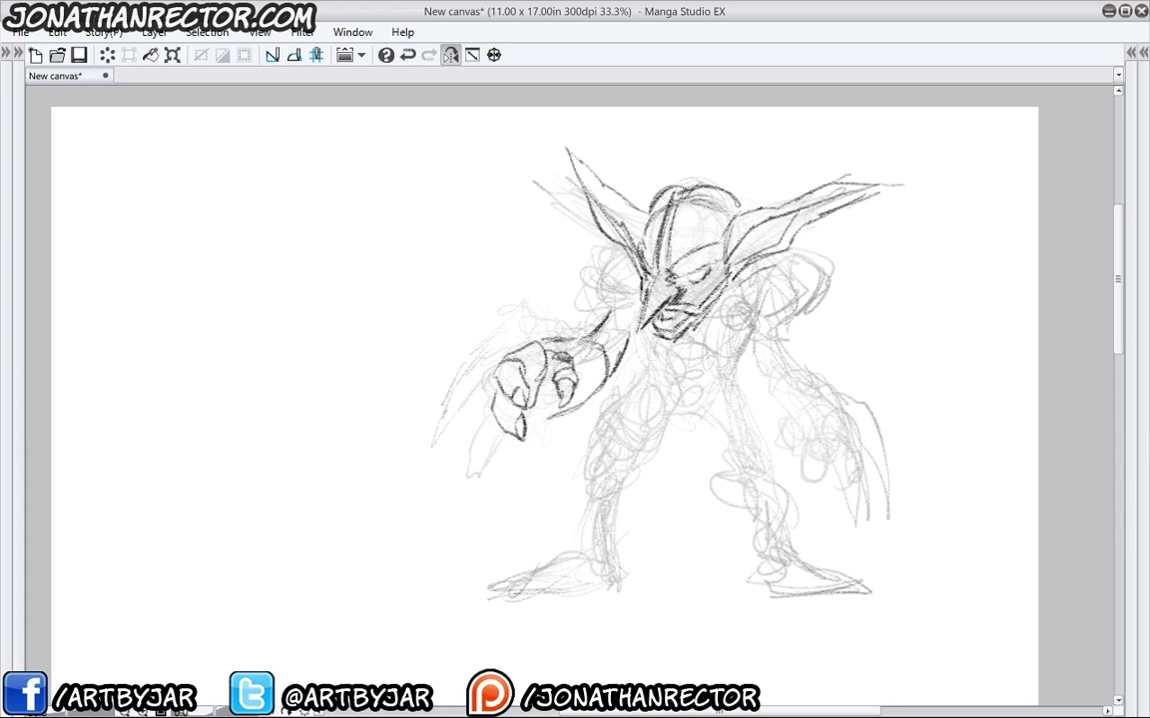
# Draw a rounded shoulder pad with curved spikes above the outstretched arm and a cuff around the upper arm.
pyautogui.moveTo(597, 244); pyautogui.dragTo(592, 321)
pyautogui.moveTo(577, 264)
pyautogui.mouseDown()
pyautogui.moveTo(585, 306)
pyautogui.moveTo(610, 301)
pyautogui.mouseUp()
pyautogui.moveTo(611, 300); pyautogui.dragTo(634, 339)
pyautogui.moveTo(616, 366); pyautogui.dragTo(639, 335)
pyautogui.moveTo(599, 243)
pyautogui.mouseDown()
pyautogui.moveTo(572, 269)
pyautogui.moveTo(539, 213)
pyautogui.mouseUp()
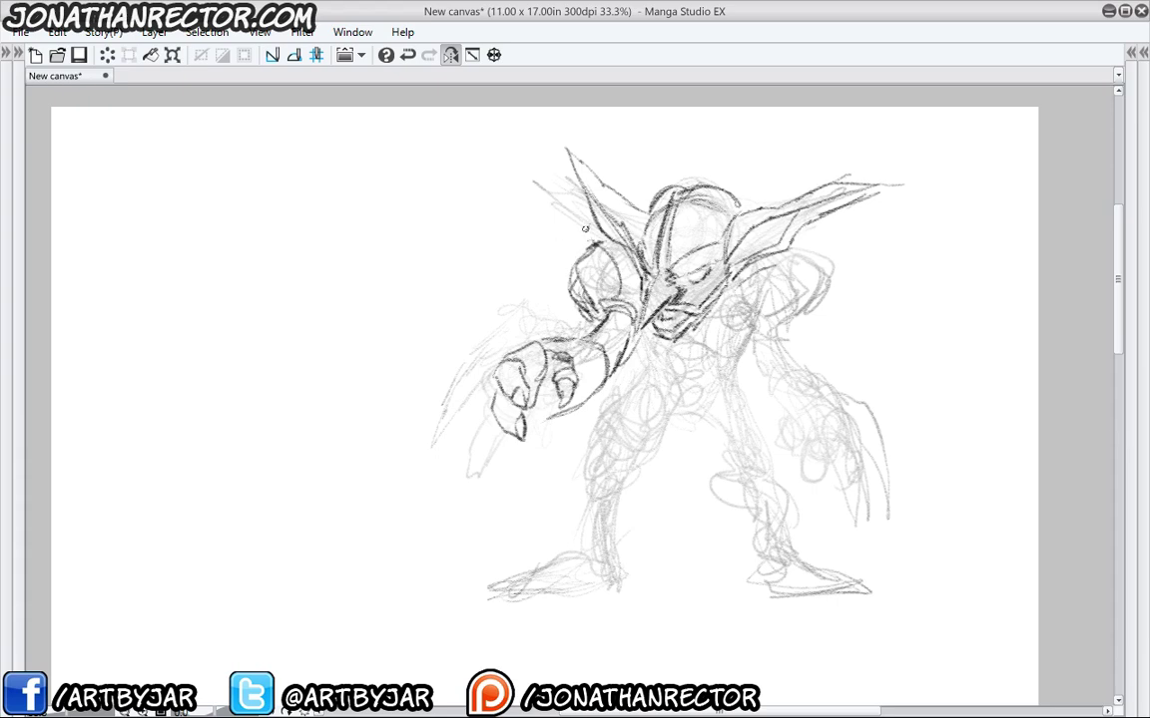
pyautogui.moveTo(589, 251)
pyautogui.mouseDown()
pyautogui.moveTo(563, 276)
pyautogui.moveTo(574, 287)
pyautogui.mouseUp()
# Flip the canvas view back to normal and outline the creature's chest below the jaw.
pyautogui.click(451, 57)
pyautogui.moveTo(351, 296); pyautogui.dragTo(449, 279)
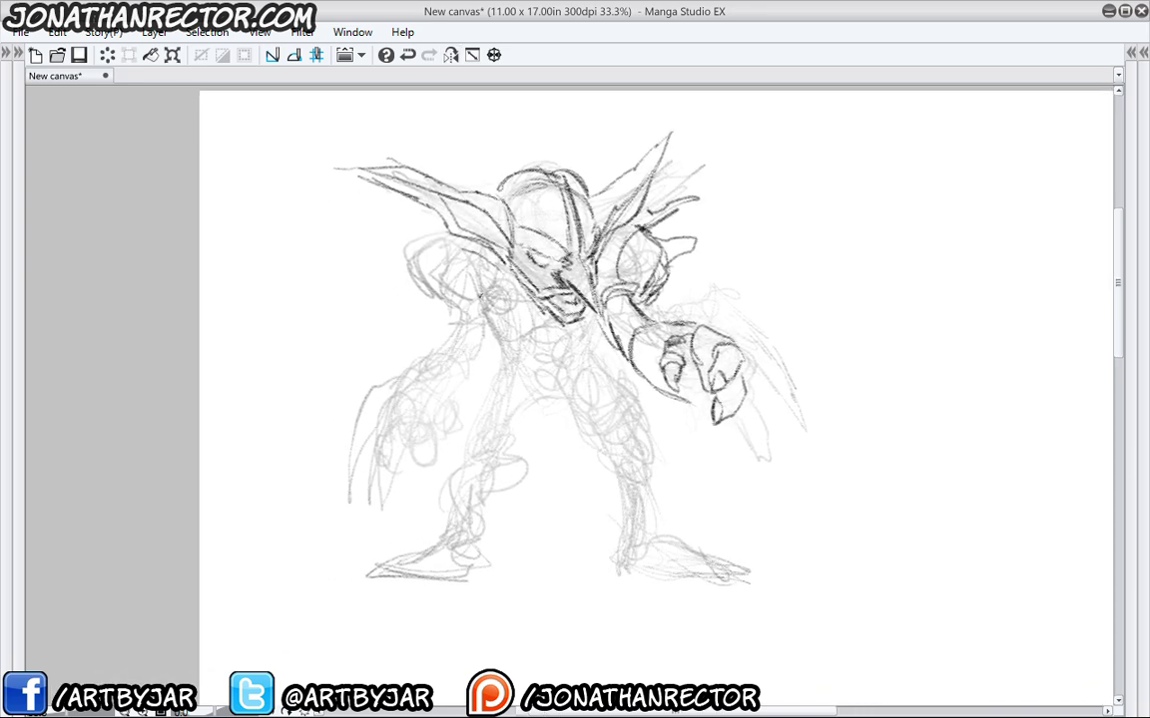
pyautogui.moveTo(591, 318)
pyautogui.mouseDown()
pyautogui.moveTo(578, 345)
pyautogui.moveTo(517, 341)
pyautogui.moveTo(449, 248)
pyautogui.moveTo(427, 284)
pyautogui.mouseUp()
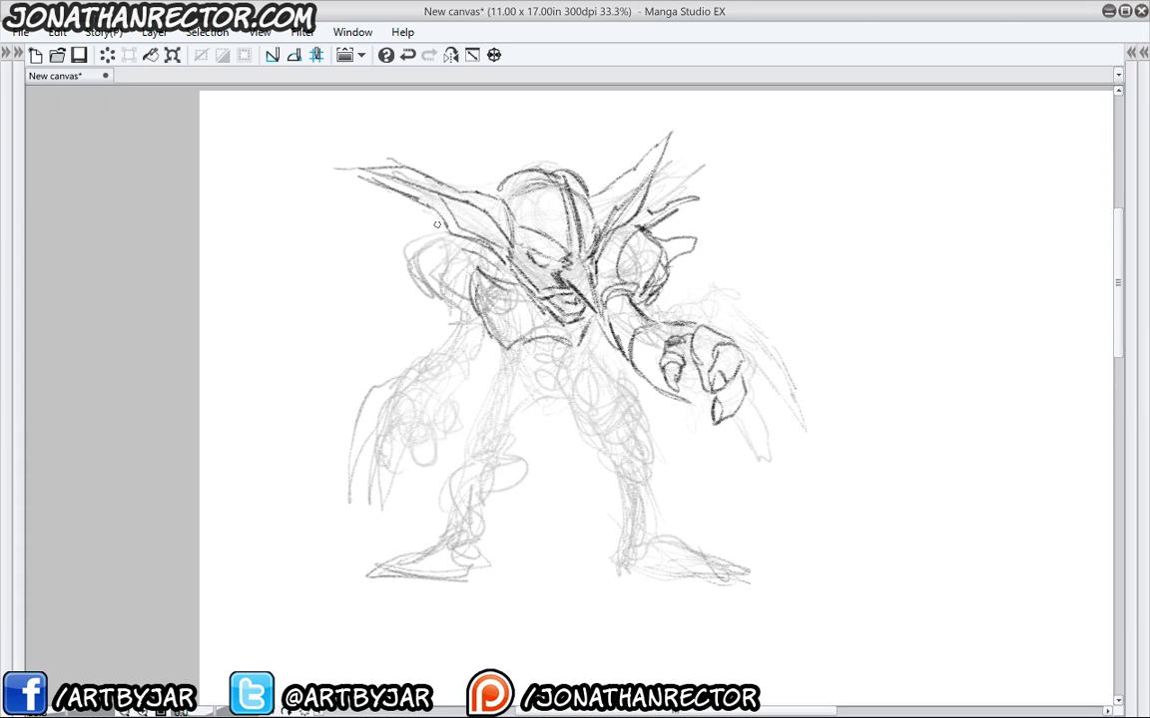
# Outline the left-hand shoulder, upper arm and heavy forearm, ending in a clenched fist with a thumb.
pyautogui.moveTo(436, 224)
pyautogui.mouseDown()
pyautogui.moveTo(385, 254)
pyautogui.moveTo(417, 267)
pyautogui.moveTo(444, 320)
pyautogui.moveTo(447, 281)
pyautogui.moveTo(436, 345)
pyautogui.moveTo(399, 363)
pyautogui.moveTo(390, 419)
pyautogui.moveTo(406, 398)
pyautogui.moveTo(424, 424)
pyautogui.moveTo(391, 424)
pyautogui.moveTo(408, 413)
pyautogui.moveTo(423, 453)
pyautogui.moveTo(420, 436)
pyautogui.moveTo(436, 423)
pyautogui.mouseUp()
pyautogui.moveTo(434, 431); pyautogui.dragTo(441, 440)
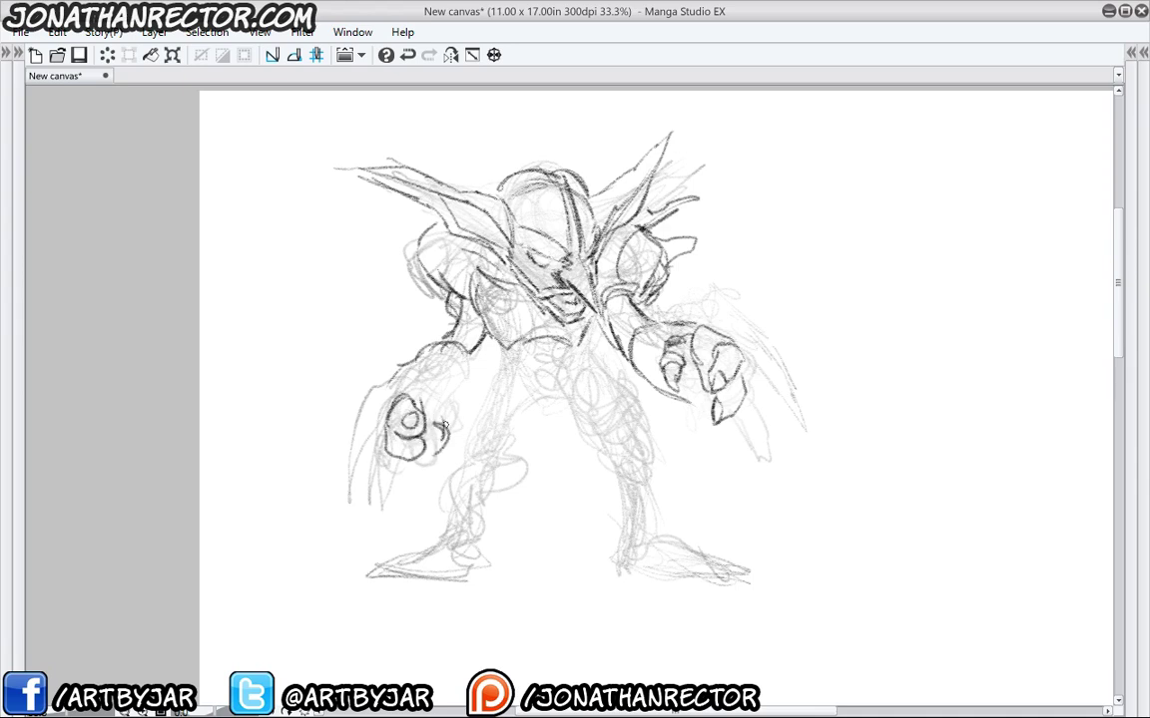
pyautogui.moveTo(400, 385)
pyautogui.mouseDown()
pyautogui.moveTo(427, 327)
pyautogui.moveTo(417, 369)
pyautogui.mouseUp()
pyautogui.moveTo(435, 321)
pyautogui.mouseDown()
pyautogui.moveTo(373, 319)
pyautogui.moveTo(346, 375)
pyautogui.mouseUp()
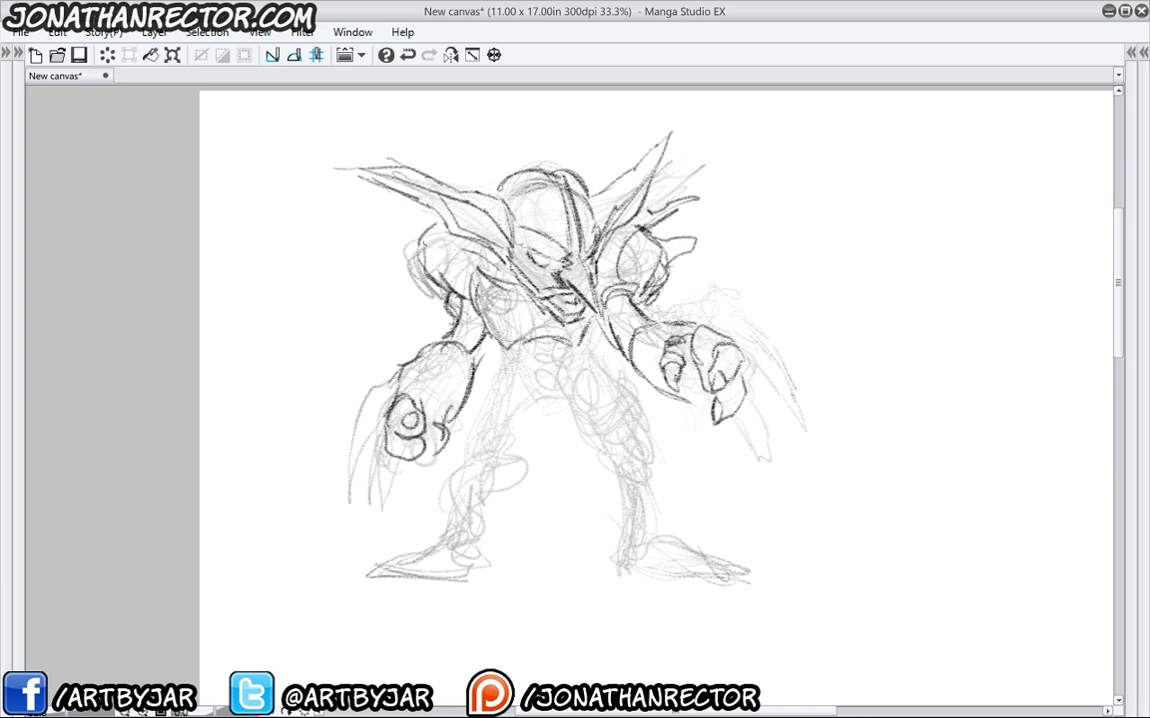
# Layer ringed, rounded armor shapes onto the left-hand shoulder.
pyautogui.moveTo(435, 233)
pyautogui.mouseDown()
pyautogui.moveTo(421, 260)
pyautogui.moveTo(430, 288)
pyautogui.moveTo(437, 295)
pyautogui.moveTo(413, 241)
pyautogui.moveTo(419, 261)
pyautogui.moveTo(459, 289)
pyautogui.mouseUp()
pyautogui.moveTo(439, 263)
pyautogui.mouseDown()
pyautogui.moveTo(468, 261)
pyautogui.moveTo(445, 285)
pyautogui.mouseUp()
pyautogui.moveTo(427, 217)
pyautogui.mouseDown()
pyautogui.moveTo(403, 218)
pyautogui.moveTo(408, 264)
pyautogui.mouseUp()
pyautogui.moveTo(409, 232)
pyautogui.mouseDown()
pyautogui.moveTo(437, 233)
pyautogui.moveTo(431, 296)
pyautogui.mouseUp()
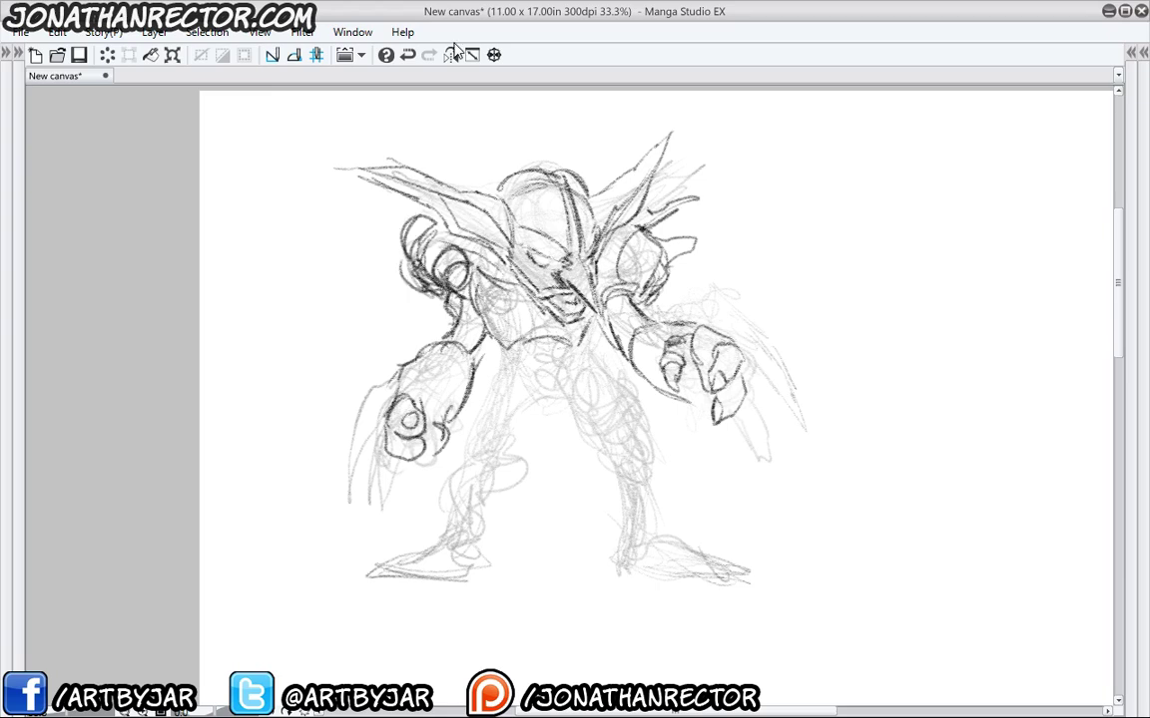
# Add teeth, nose shading and curled shapes around the skull, plus a round form on the chest.
pyautogui.moveTo(530, 247); pyautogui.dragTo(458, 222)
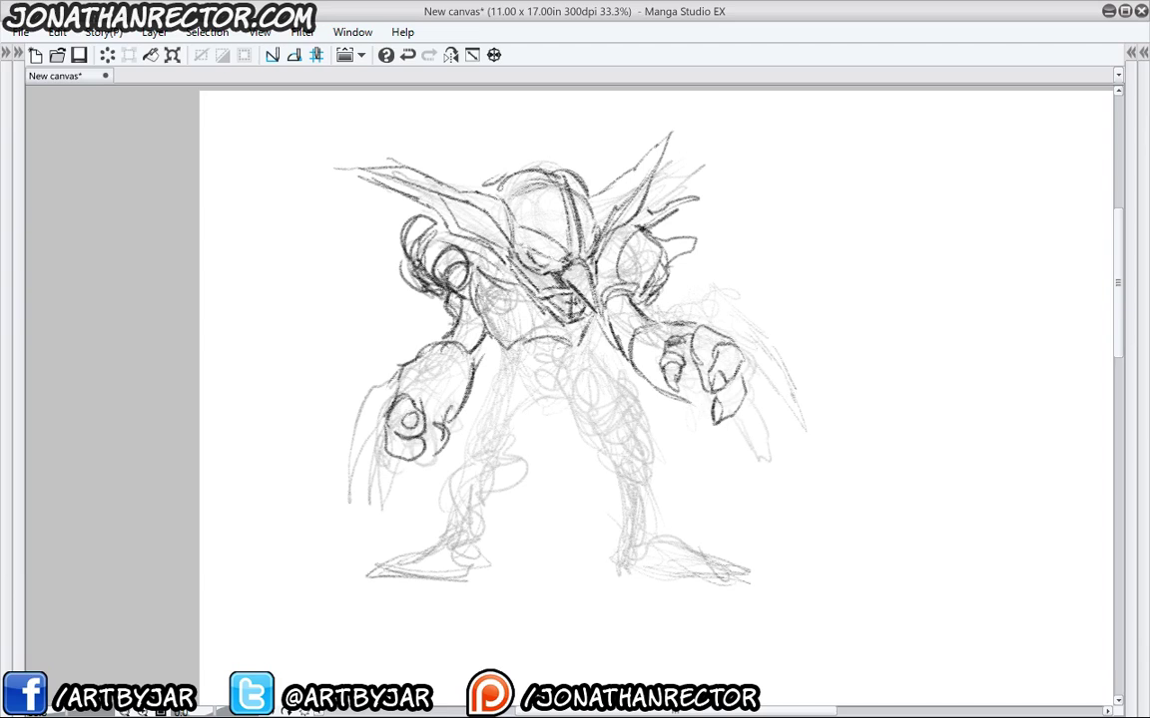
pyautogui.moveTo(506, 264)
pyautogui.mouseDown()
pyautogui.moveTo(499, 289)
pyautogui.moveTo(447, 221)
pyautogui.moveTo(369, 179)
pyautogui.moveTo(519, 235)
pyautogui.moveTo(515, 199)
pyautogui.mouseUp()
pyautogui.moveTo(513, 200)
pyautogui.mouseDown()
pyautogui.moveTo(477, 147)
pyautogui.moveTo(499, 164)
pyautogui.moveTo(539, 157)
pyautogui.moveTo(581, 174)
pyautogui.mouseUp()
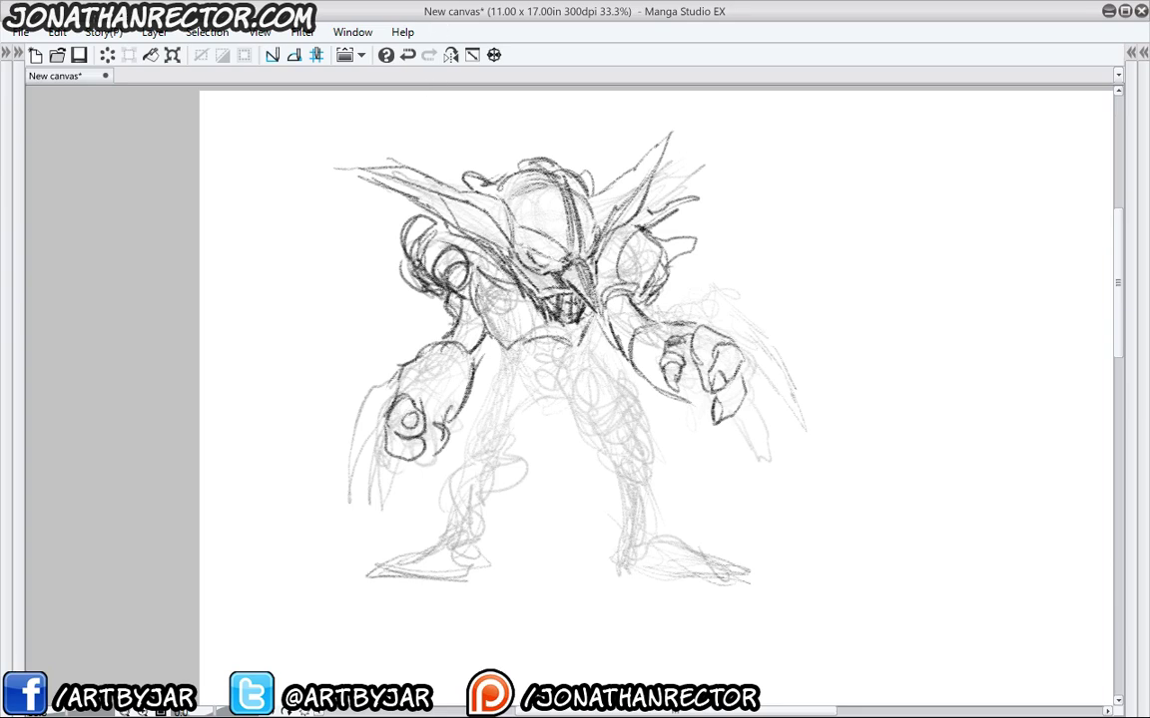
pyautogui.moveTo(481, 288); pyautogui.dragTo(512, 302)
# Draw dark blades, a hooked claw and curved bands on the left-hand forearm, and close the chest's lower edge.
pyautogui.moveTo(399, 367)
pyautogui.mouseDown()
pyautogui.moveTo(461, 344)
pyautogui.moveTo(361, 504)
pyautogui.mouseUp()
pyautogui.moveTo(394, 389); pyautogui.dragTo(363, 499)
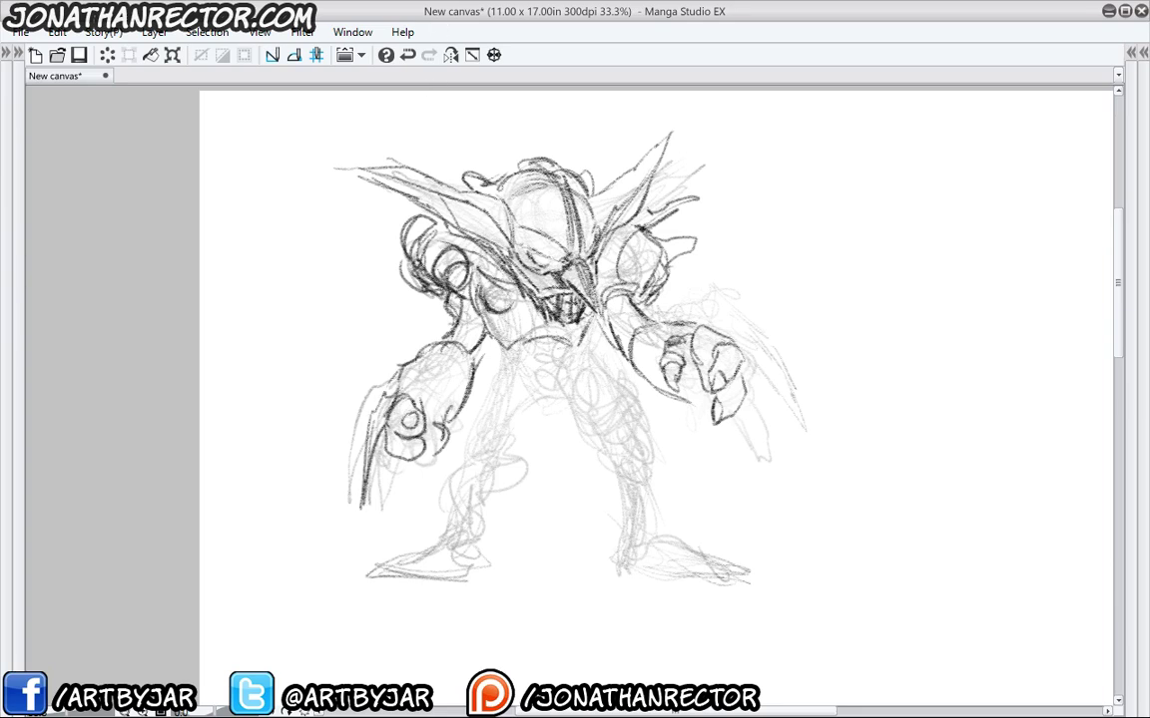
pyautogui.moveTo(371, 417)
pyautogui.mouseDown()
pyautogui.moveTo(379, 457)
pyautogui.moveTo(416, 501)
pyautogui.mouseUp()
pyautogui.moveTo(442, 417); pyautogui.dragTo(447, 382)
pyautogui.moveTo(405, 386)
pyautogui.mouseDown()
pyautogui.moveTo(443, 379)
pyautogui.moveTo(432, 368)
pyautogui.mouseUp()
pyautogui.moveTo(432, 358); pyautogui.dragTo(468, 391)
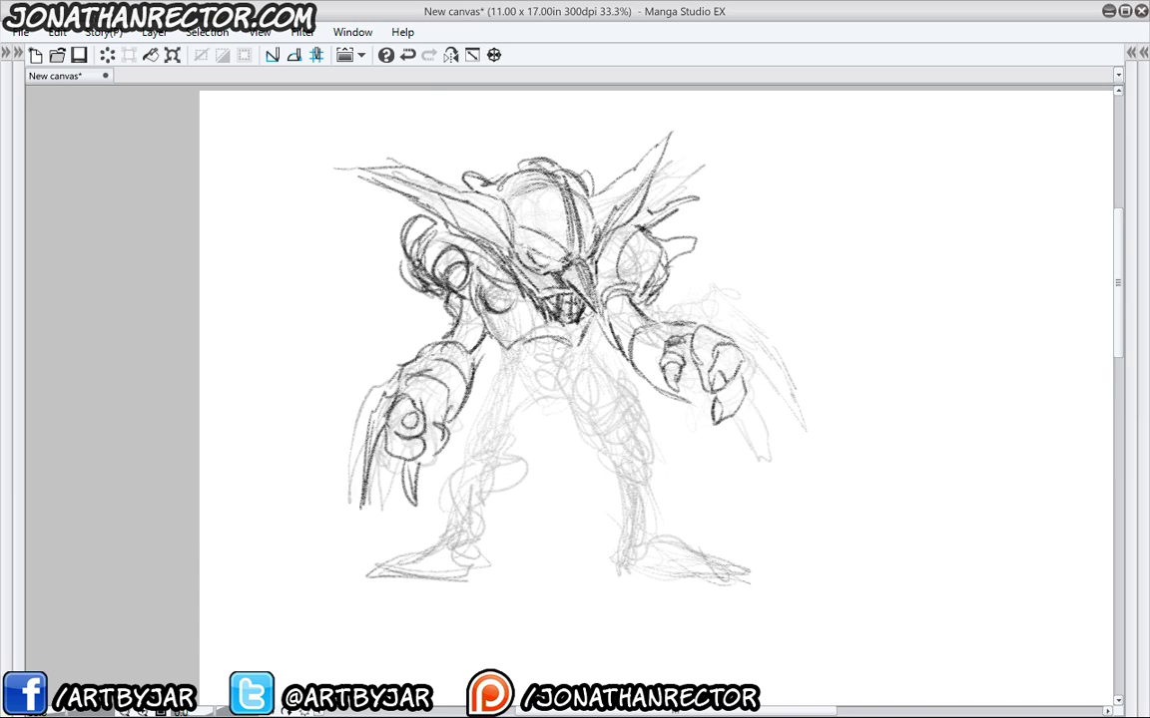
pyautogui.moveTo(425, 346)
pyautogui.mouseDown()
pyautogui.moveTo(380, 312)
pyautogui.moveTo(443, 297)
pyautogui.moveTo(519, 307)
pyautogui.mouseUp()
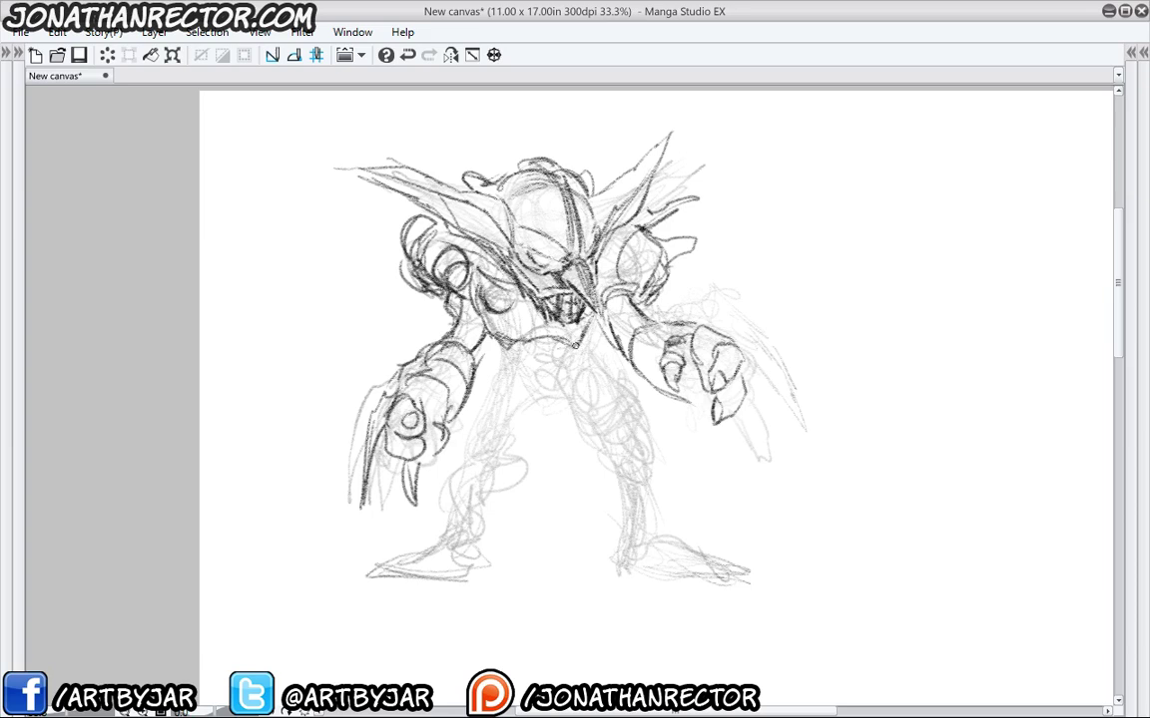
# Outline the belly, pelvis and right-hand leg with a muscular thigh, round knee and flared shin.
pyautogui.moveTo(509, 357)
pyautogui.mouseDown()
pyautogui.moveTo(528, 372)
pyautogui.moveTo(591, 376)
pyautogui.moveTo(565, 411)
pyautogui.mouseUp()
pyautogui.moveTo(563, 412)
pyautogui.mouseDown()
pyautogui.moveTo(515, 376)
pyautogui.moveTo(533, 399)
pyautogui.mouseUp()
pyautogui.moveTo(530, 339)
pyautogui.mouseDown()
pyautogui.moveTo(584, 406)
pyautogui.moveTo(644, 449)
pyautogui.moveTo(625, 481)
pyautogui.mouseUp()
pyautogui.moveTo(639, 459)
pyautogui.mouseDown()
pyautogui.moveTo(646, 485)
pyautogui.moveTo(620, 489)
pyautogui.mouseUp()
pyautogui.moveTo(619, 487); pyautogui.dragTo(615, 472)
pyautogui.moveTo(568, 409); pyautogui.dragTo(616, 475)
pyautogui.moveTo(579, 371)
pyautogui.mouseDown()
pyautogui.moveTo(573, 407)
pyautogui.moveTo(605, 456)
pyautogui.moveTo(647, 459)
pyautogui.moveTo(638, 514)
pyautogui.mouseUp()
pyautogui.moveTo(605, 465)
pyautogui.mouseDown()
pyautogui.moveTo(597, 504)
pyautogui.moveTo(613, 534)
pyautogui.moveTo(631, 532)
pyautogui.mouseUp()
# Outline the left-hand thigh, knee and shin, and finish the leg with a long pointed foot.
pyautogui.moveTo(504, 354)
pyautogui.mouseDown()
pyautogui.moveTo(469, 487)
pyautogui.moveTo(499, 504)
pyautogui.moveTo(534, 477)
pyautogui.moveTo(482, 451)
pyautogui.moveTo(484, 509)
pyautogui.moveTo(504, 529)
pyautogui.moveTo(395, 566)
pyautogui.mouseUp()
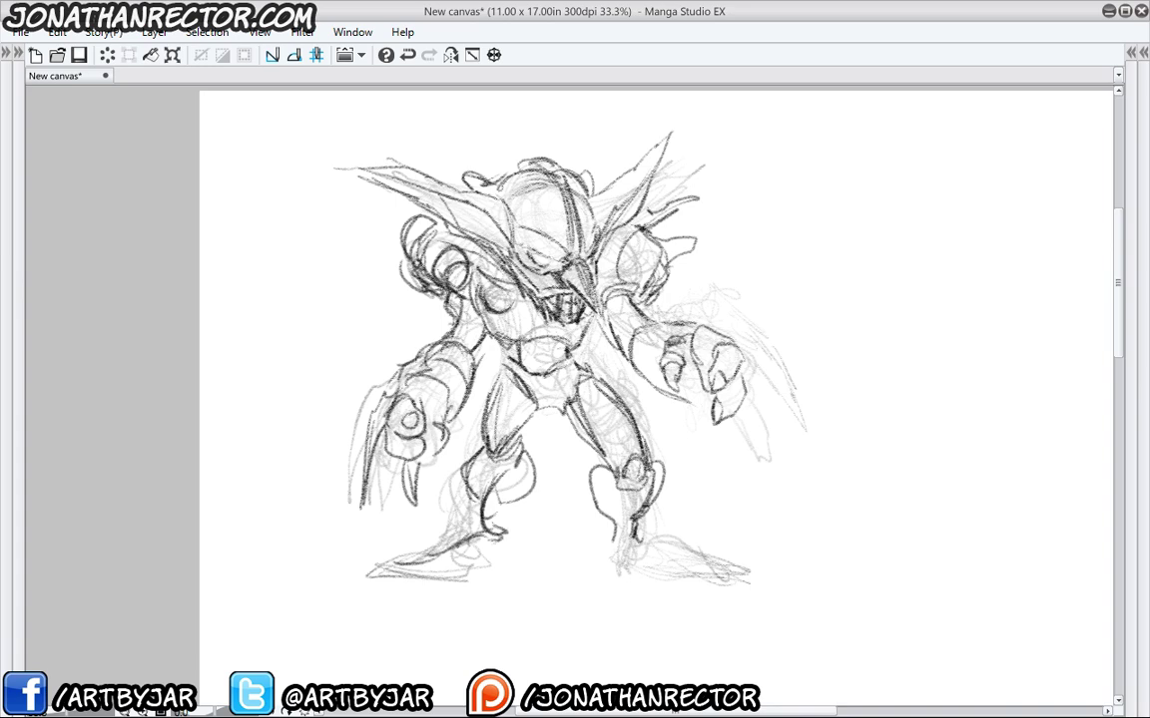
pyautogui.moveTo(497, 523); pyautogui.dragTo(497, 569)
pyautogui.moveTo(497, 569); pyautogui.dragTo(387, 572)
pyautogui.moveTo(387, 573); pyautogui.dragTo(478, 536)
pyautogui.moveTo(474, 525)
pyautogui.mouseDown()
pyautogui.moveTo(483, 447)
pyautogui.moveTo(417, 369)
pyautogui.mouseUp()
pyautogui.moveTo(461, 380); pyautogui.dragTo(468, 326)
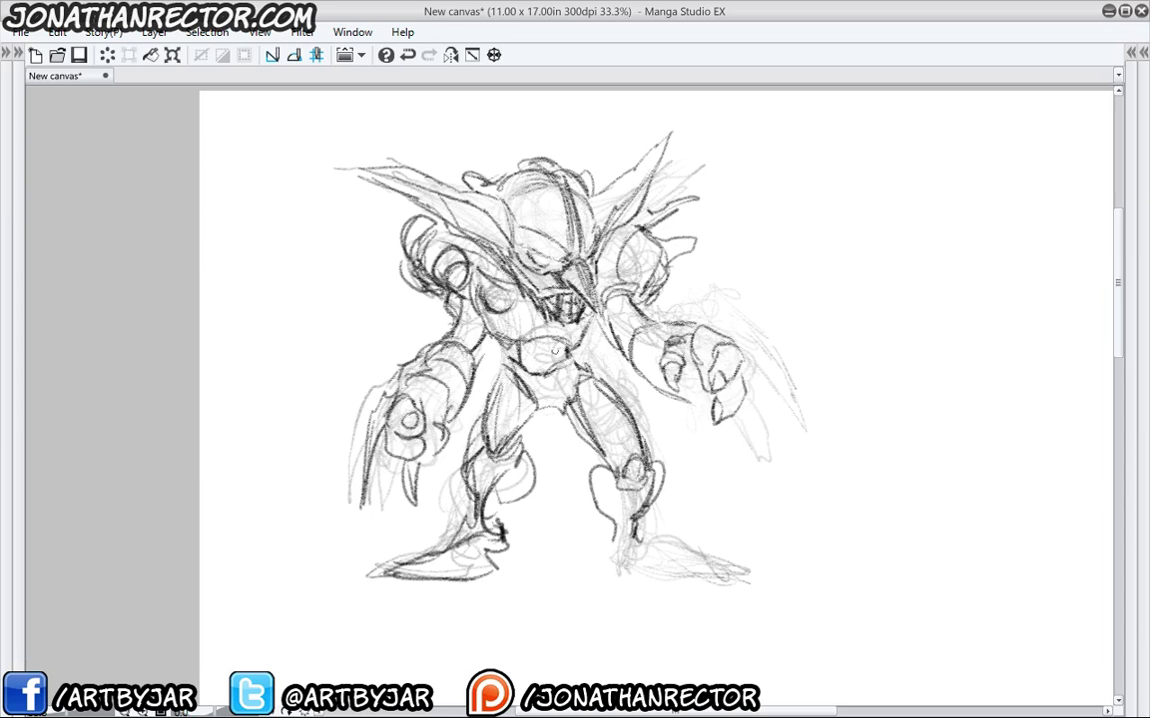
# Add a round belly detail, then reinforce the right-hand leg and draw its long pointed foot.
pyautogui.moveTo(555, 345); pyautogui.dragTo(557, 367)
pyautogui.moveTo(565, 341)
pyautogui.mouseDown()
pyautogui.moveTo(555, 372)
pyautogui.moveTo(612, 464)
pyautogui.mouseUp()
pyautogui.moveTo(593, 425)
pyautogui.mouseDown()
pyautogui.moveTo(612, 479)
pyautogui.moveTo(641, 483)
pyautogui.mouseUp()
pyautogui.moveTo(606, 467)
pyautogui.mouseDown()
pyautogui.moveTo(639, 491)
pyautogui.moveTo(635, 539)
pyautogui.moveTo(695, 548)
pyautogui.moveTo(643, 565)
pyautogui.moveTo(613, 560)
pyautogui.mouseUp()
pyautogui.moveTo(686, 550)
pyautogui.mouseDown()
pyautogui.moveTo(718, 561)
pyautogui.moveTo(613, 576)
pyautogui.mouseUp()
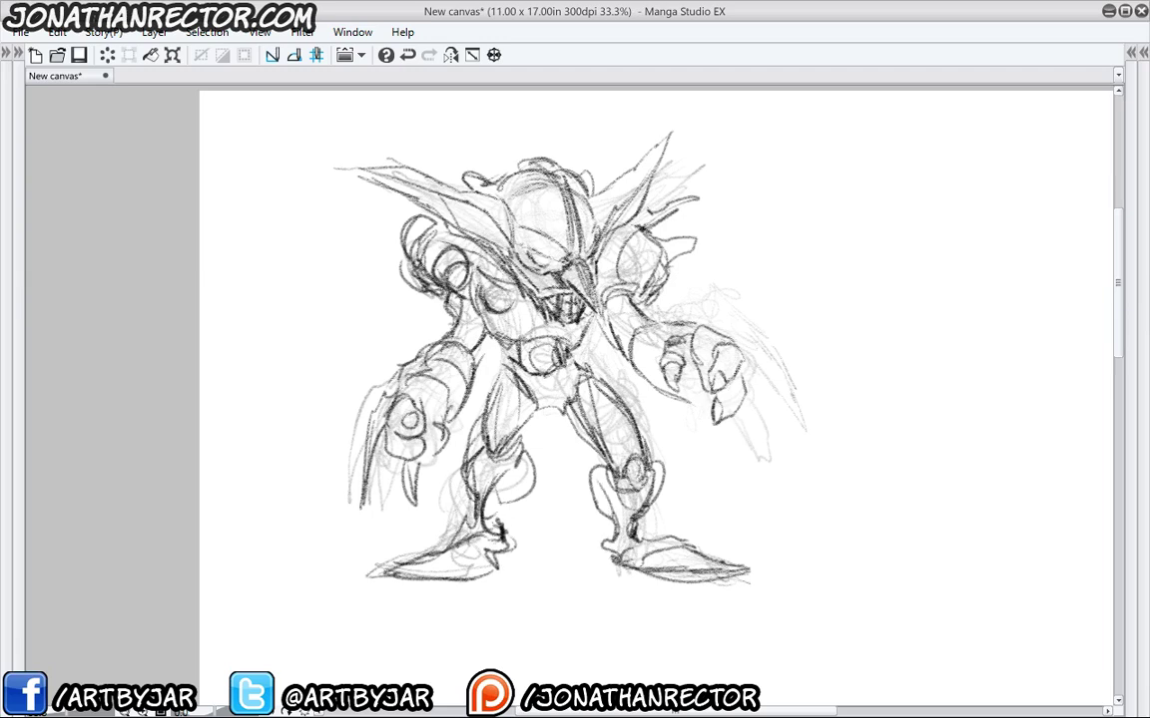
# Add a small ringed circle to the right-hand shoulder and touch up the torso side, left-hand shoulder and face.
pyautogui.moveTo(572, 353)
pyautogui.mouseDown()
pyautogui.moveTo(595, 311)
pyautogui.moveTo(632, 356)
pyautogui.mouseUp()
pyautogui.moveTo(621, 241); pyautogui.dragTo(608, 262)
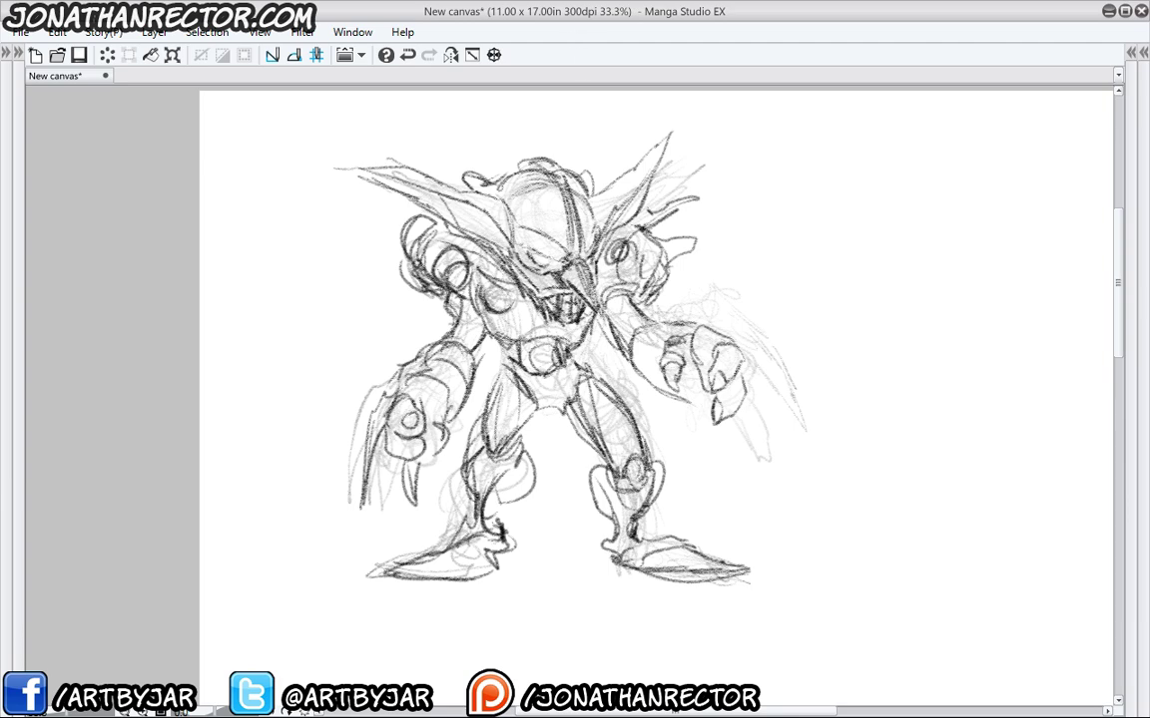
pyautogui.moveTo(415, 251); pyautogui.dragTo(397, 236)
pyautogui.moveTo(597, 250); pyautogui.dragTo(597, 285)
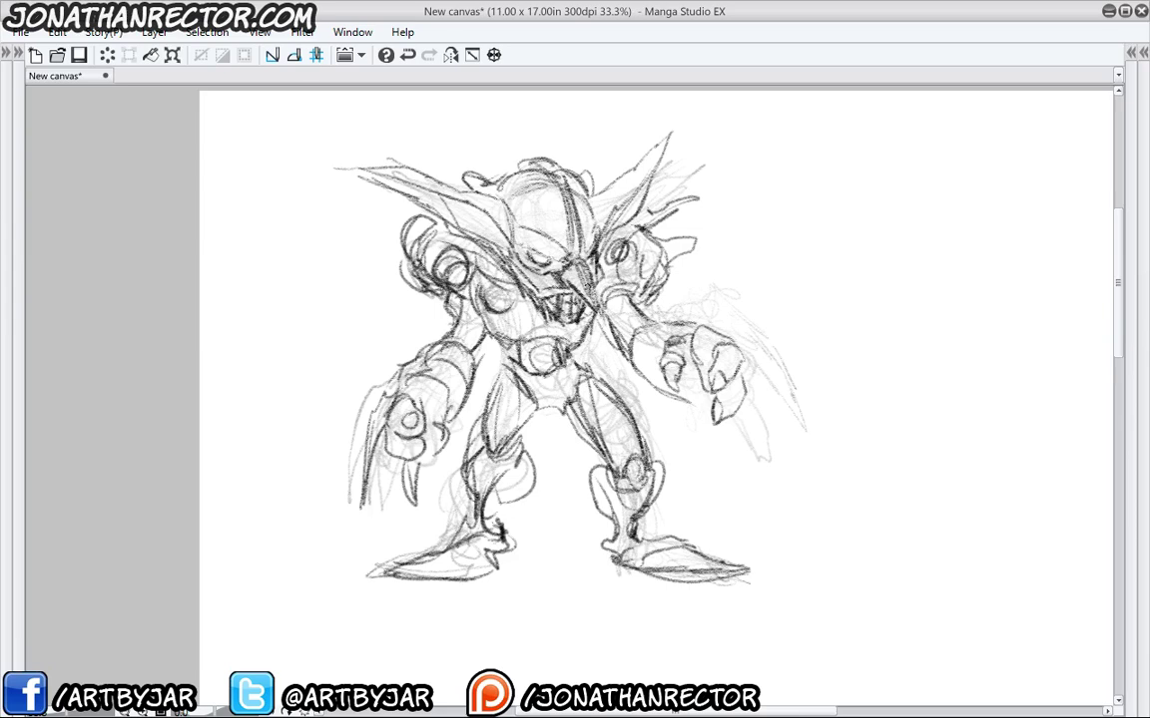
# Darken the inner lines of the left-hand ear and draw long curved claws on the right-hand hand.
pyautogui.moveTo(470, 193); pyautogui.dragTo(364, 165)
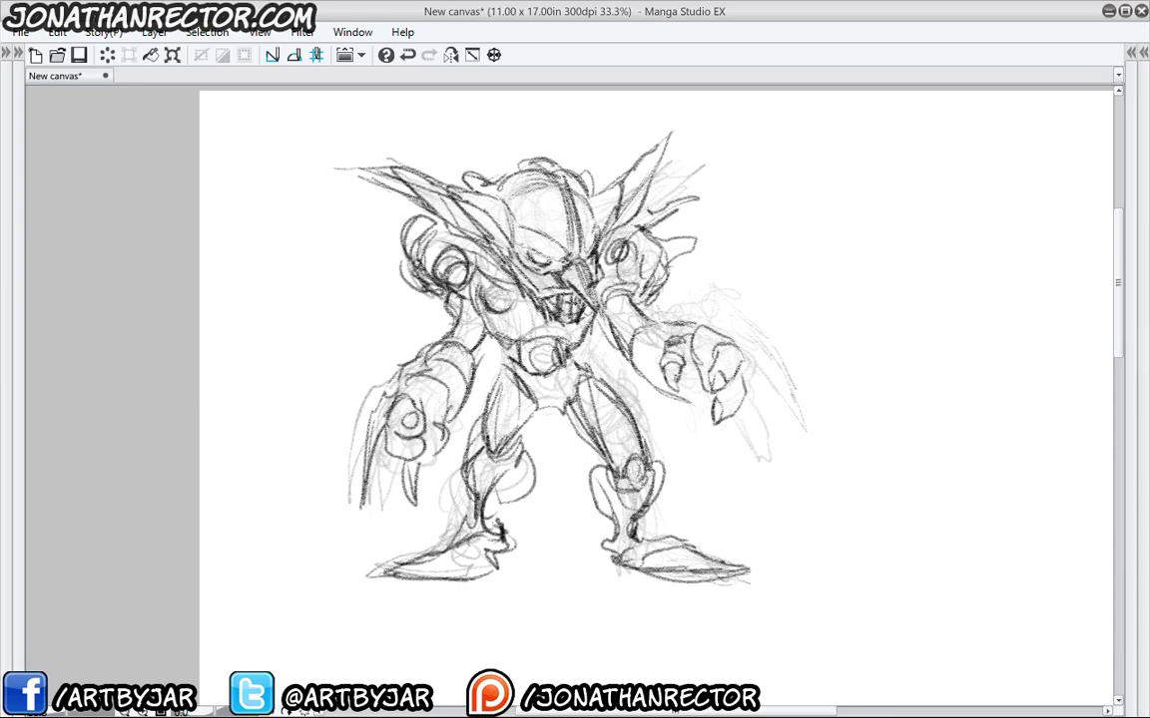
pyautogui.moveTo(417, 341); pyautogui.dragTo(380, 333)
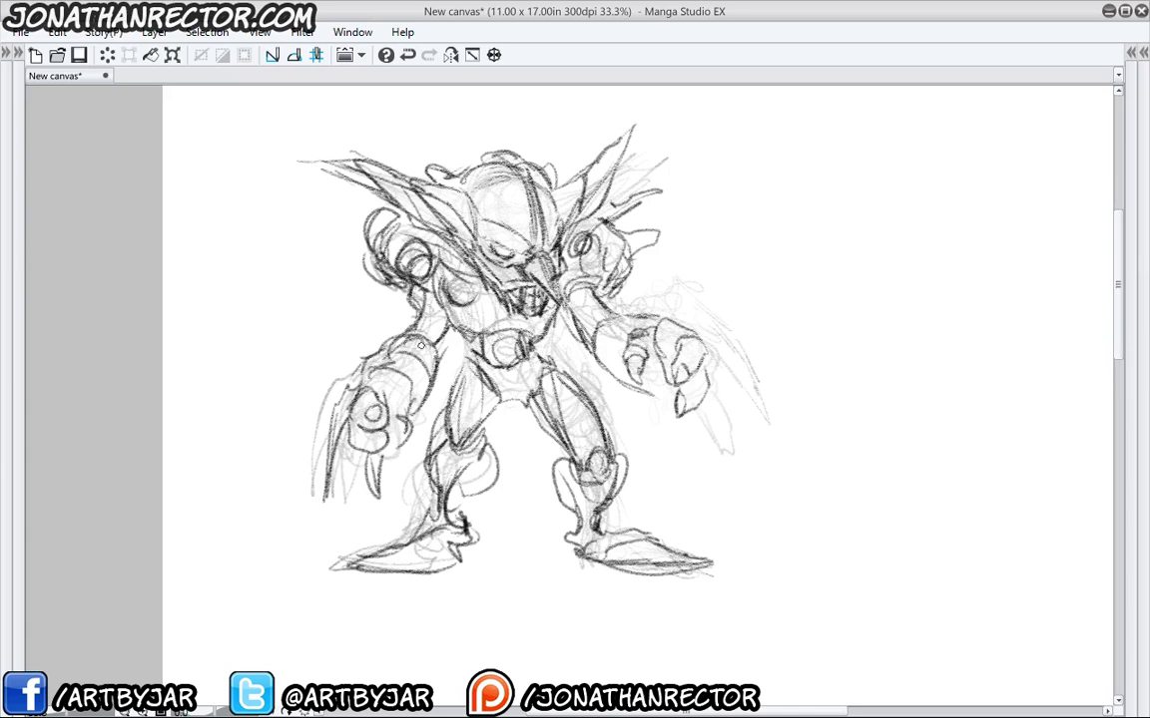
pyautogui.moveTo(630, 328); pyautogui.dragTo(629, 384)
pyautogui.moveTo(697, 311); pyautogui.dragTo(674, 363)
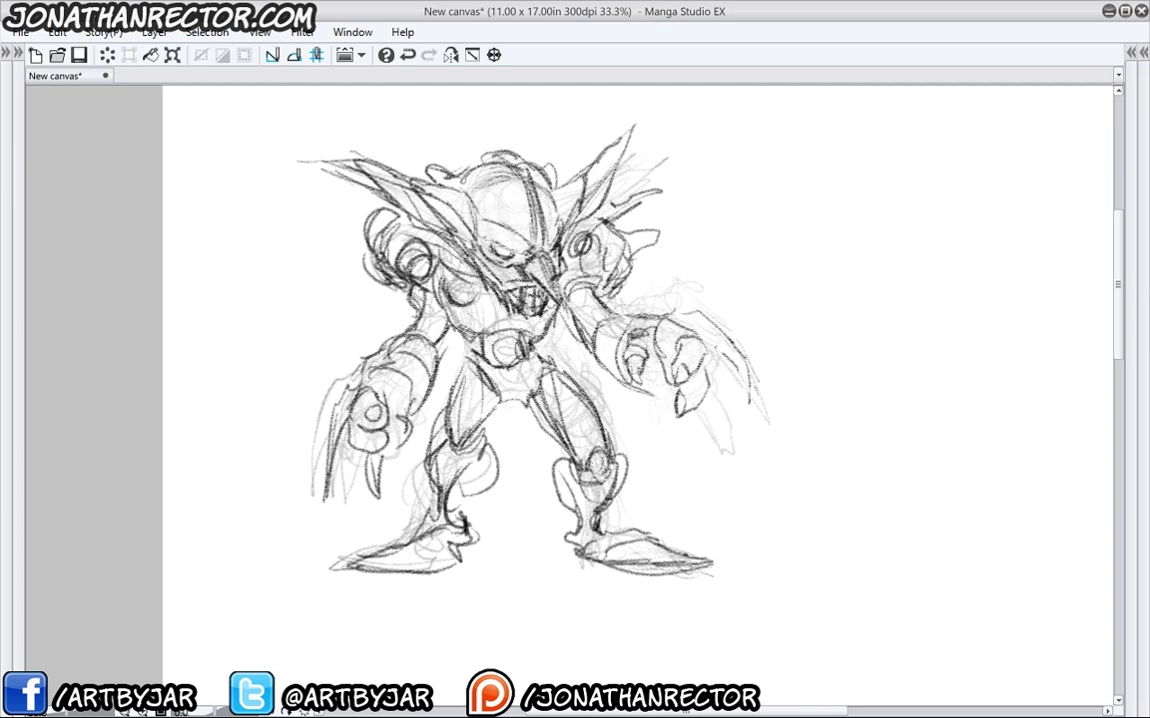
pyautogui.moveTo(620, 301)
pyautogui.mouseDown()
pyautogui.moveTo(733, 410)
pyautogui.moveTo(720, 460)
pyautogui.moveTo(700, 405)
pyautogui.moveTo(717, 449)
pyautogui.mouseUp()
pyautogui.moveTo(592, 345); pyautogui.dragTo(667, 396)
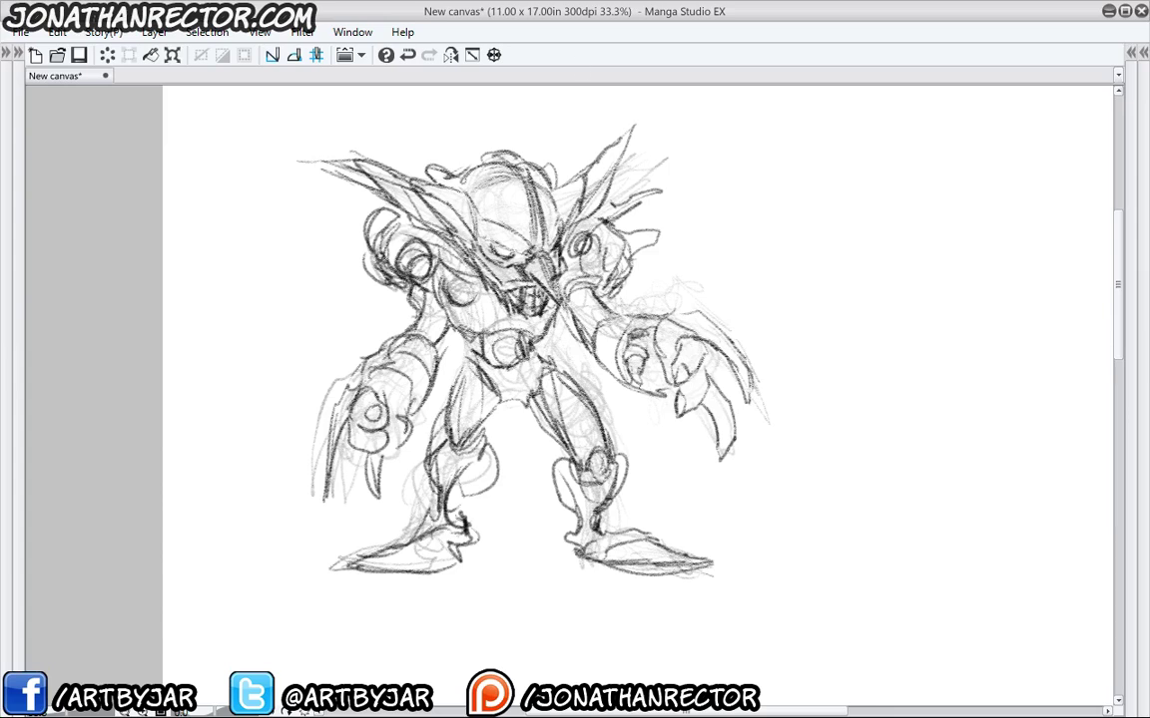
# Reinforce the thumb and palm of the right-hand hand and darken the underside of its forearm.
pyautogui.moveTo(645, 345)
pyautogui.mouseDown()
pyautogui.moveTo(632, 383)
pyautogui.moveTo(643, 397)
pyautogui.moveTo(662, 369)
pyautogui.mouseUp()
pyautogui.moveTo(651, 372); pyautogui.dragTo(633, 392)
pyautogui.moveTo(632, 335); pyautogui.dragTo(628, 381)
pyautogui.moveTo(630, 339); pyautogui.dragTo(639, 394)
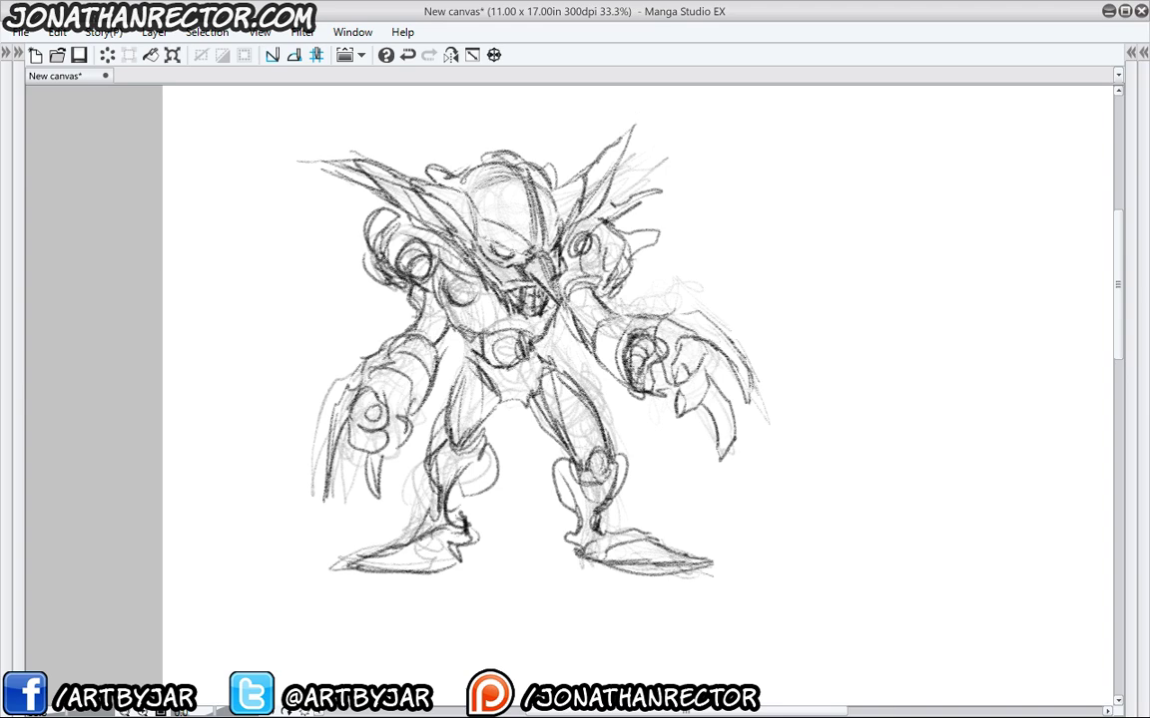
pyautogui.moveTo(615, 330)
pyautogui.mouseDown()
pyautogui.moveTo(620, 386)
pyautogui.moveTo(610, 372)
pyautogui.mouseUp()
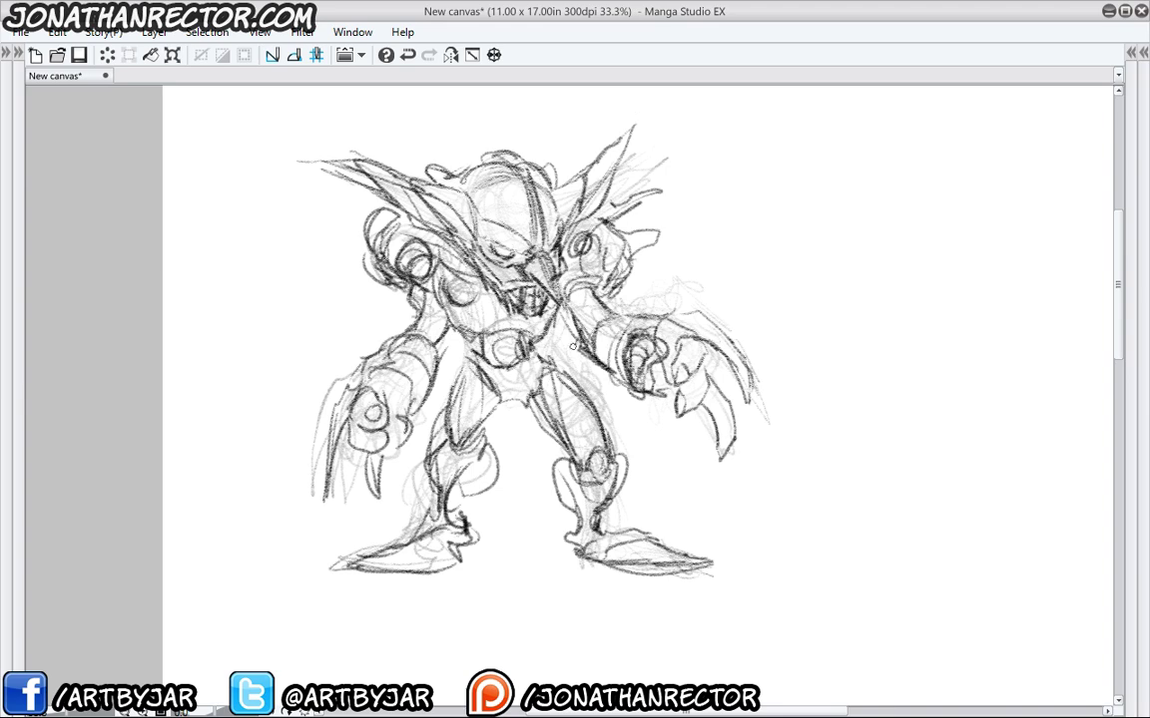
pyautogui.moveTo(568, 324); pyautogui.dragTo(582, 350)
# Touch up the face and thicken the curved outlines of the right-hand shoulder and upper arm.
pyautogui.moveTo(518, 271); pyautogui.dragTo(507, 298)
pyautogui.moveTo(551, 267); pyautogui.dragTo(538, 280)
pyautogui.moveTo(516, 252); pyautogui.dragTo(616, 273)
pyautogui.moveTo(587, 242); pyautogui.dragTo(605, 237)
pyautogui.moveTo(637, 273); pyautogui.dragTo(624, 288)
pyautogui.moveTo(608, 234); pyautogui.dragTo(636, 275)
pyautogui.moveTo(601, 222); pyautogui.dragTo(624, 235)
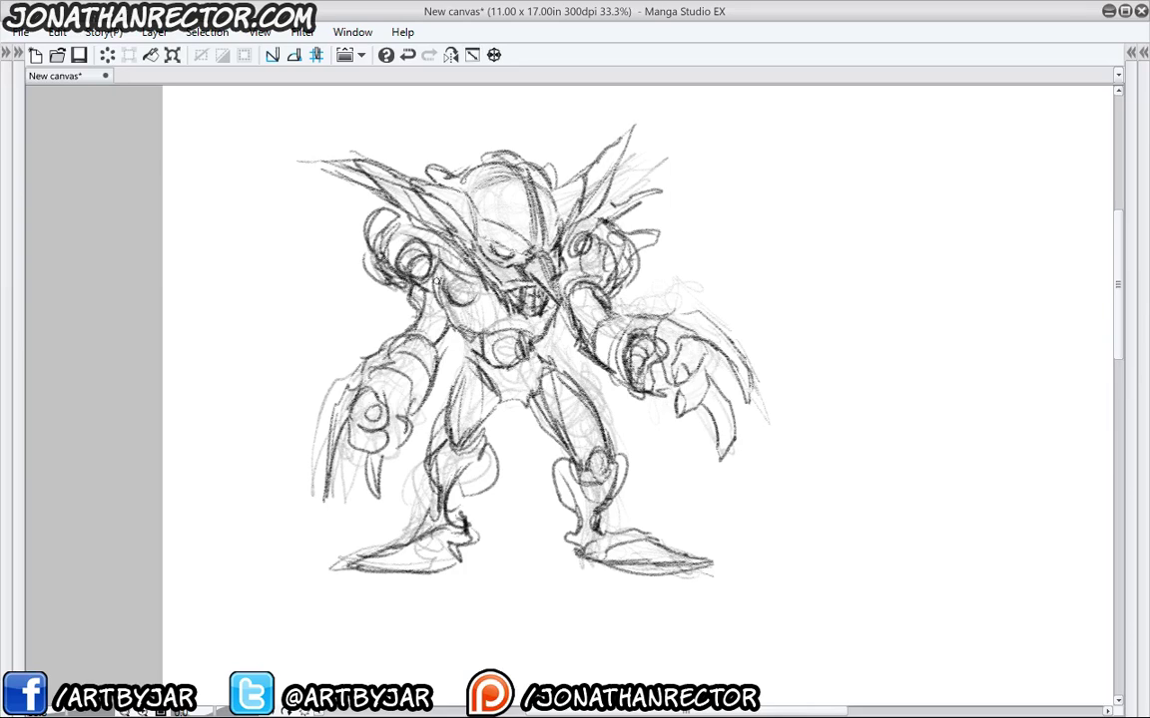
# Darken the torso and left-hand leg, fill out its knee and calf, and double the right-hand shin guard's outer curve.
pyautogui.moveTo(393, 251); pyautogui.dragTo(414, 293)
pyautogui.moveTo(405, 285)
pyautogui.mouseDown()
pyautogui.moveTo(427, 302)
pyautogui.moveTo(462, 300)
pyautogui.moveTo(444, 293)
pyautogui.moveTo(465, 358)
pyautogui.moveTo(437, 389)
pyautogui.mouseUp()
pyautogui.moveTo(438, 389)
pyautogui.mouseDown()
pyautogui.moveTo(407, 411)
pyautogui.moveTo(483, 445)
pyautogui.moveTo(445, 507)
pyautogui.mouseUp()
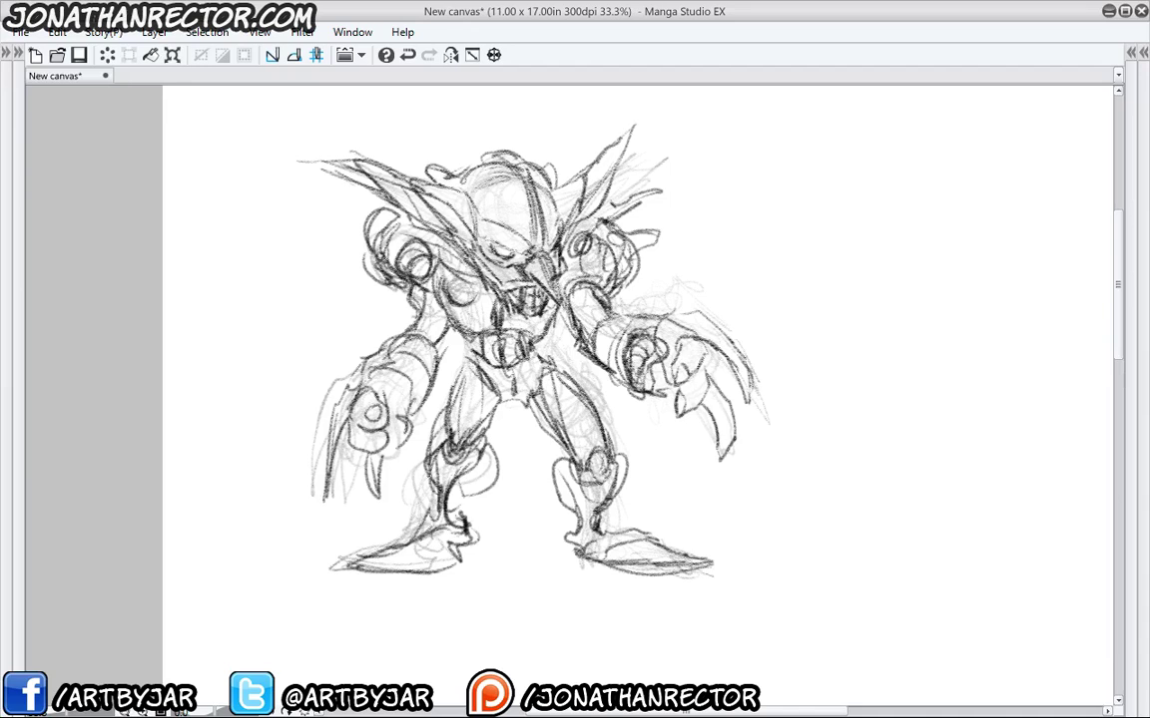
pyautogui.moveTo(439, 420)
pyautogui.mouseDown()
pyautogui.moveTo(421, 481)
pyautogui.moveTo(437, 513)
pyautogui.mouseUp()
pyautogui.moveTo(485, 447); pyautogui.dragTo(462, 490)
pyautogui.moveTo(498, 464)
pyautogui.mouseDown()
pyautogui.moveTo(461, 492)
pyautogui.moveTo(479, 492)
pyautogui.mouseUp()
pyautogui.moveTo(562, 460); pyautogui.dragTo(573, 506)
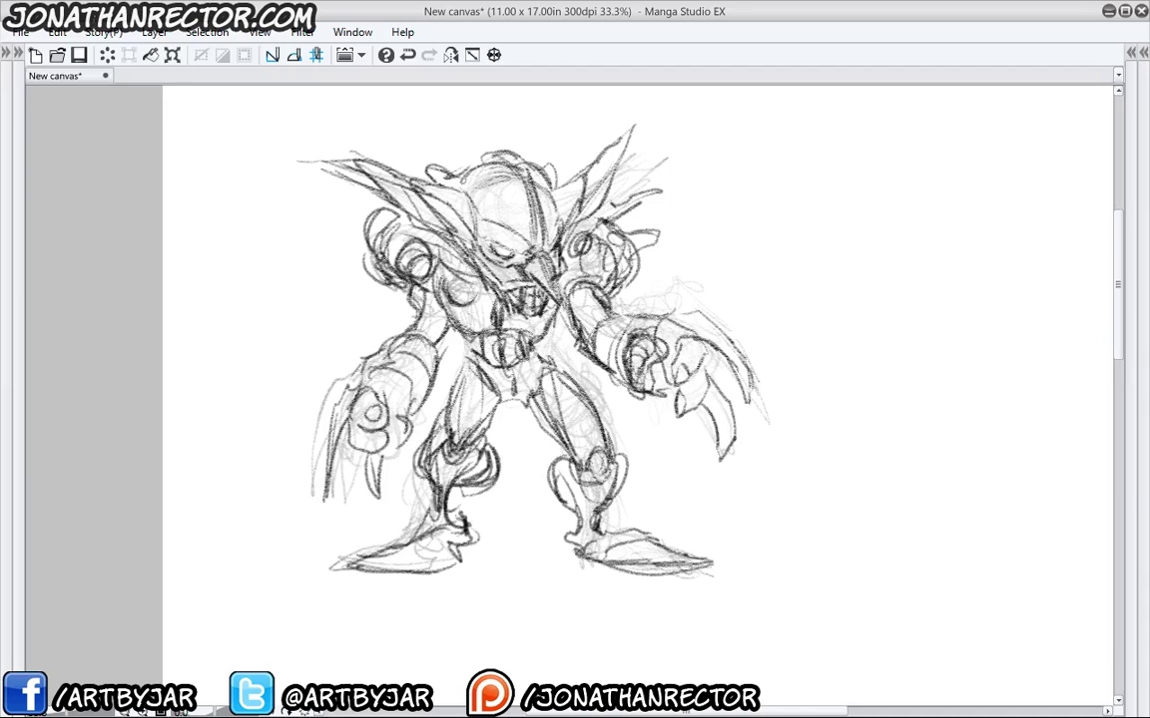
# Strengthen the left-hand side of the chest, add curved markings across the forehead, and widen the left-hand shoulder.
pyautogui.moveTo(440, 335); pyautogui.dragTo(446, 315)
pyautogui.moveTo(435, 291); pyautogui.dragTo(460, 330)
pyautogui.moveTo(435, 272); pyautogui.dragTo(459, 330)
pyautogui.moveTo(454, 165); pyautogui.dragTo(424, 197)
pyautogui.moveTo(419, 149); pyautogui.dragTo(450, 185)
pyautogui.moveTo(494, 181)
pyautogui.mouseDown()
pyautogui.moveTo(497, 210)
pyautogui.moveTo(499, 192)
pyautogui.mouseUp()
pyautogui.moveTo(435, 179)
pyautogui.mouseDown()
pyautogui.moveTo(489, 162)
pyautogui.moveTo(461, 168)
pyautogui.mouseUp()
pyautogui.moveTo(451, 175)
pyautogui.mouseDown()
pyautogui.moveTo(479, 204)
pyautogui.moveTo(536, 212)
pyautogui.mouseUp()
pyautogui.moveTo(496, 185); pyautogui.dragTo(480, 207)
pyautogui.moveTo(371, 212); pyautogui.dragTo(360, 255)
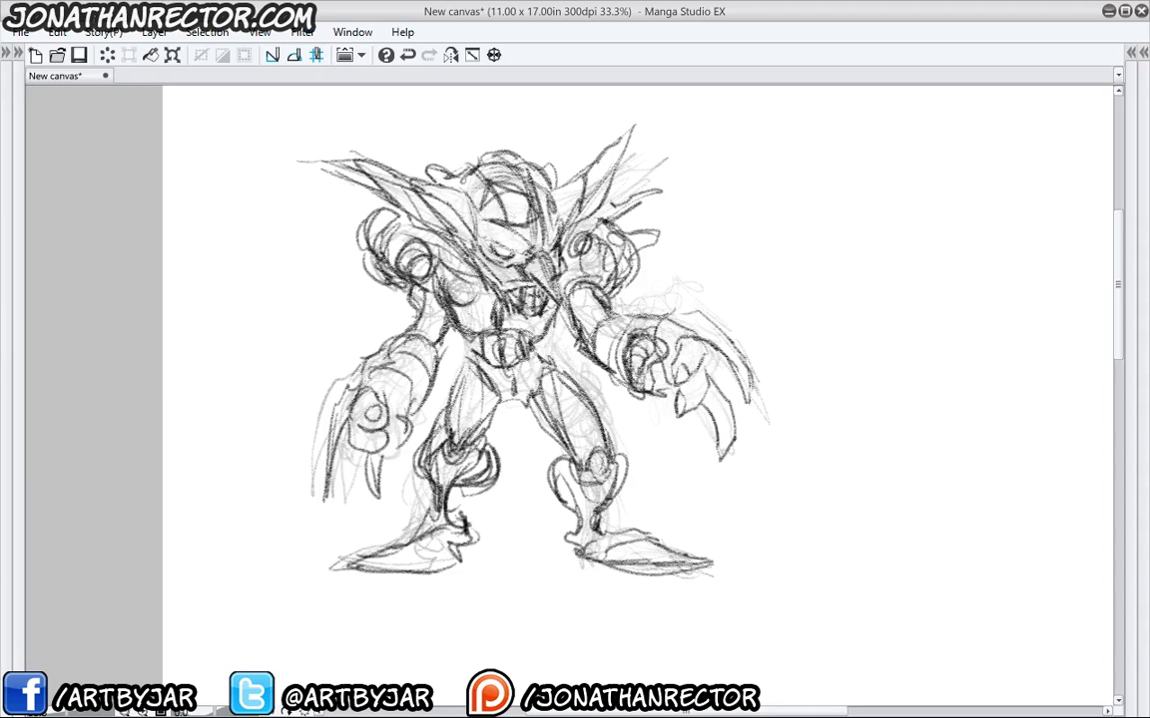
# Add a curved line to the chest and darken the long claws of the left-hand hand.
pyautogui.moveTo(448, 271); pyautogui.dragTo(478, 306)
pyautogui.moveTo(335, 390); pyautogui.dragTo(328, 508)
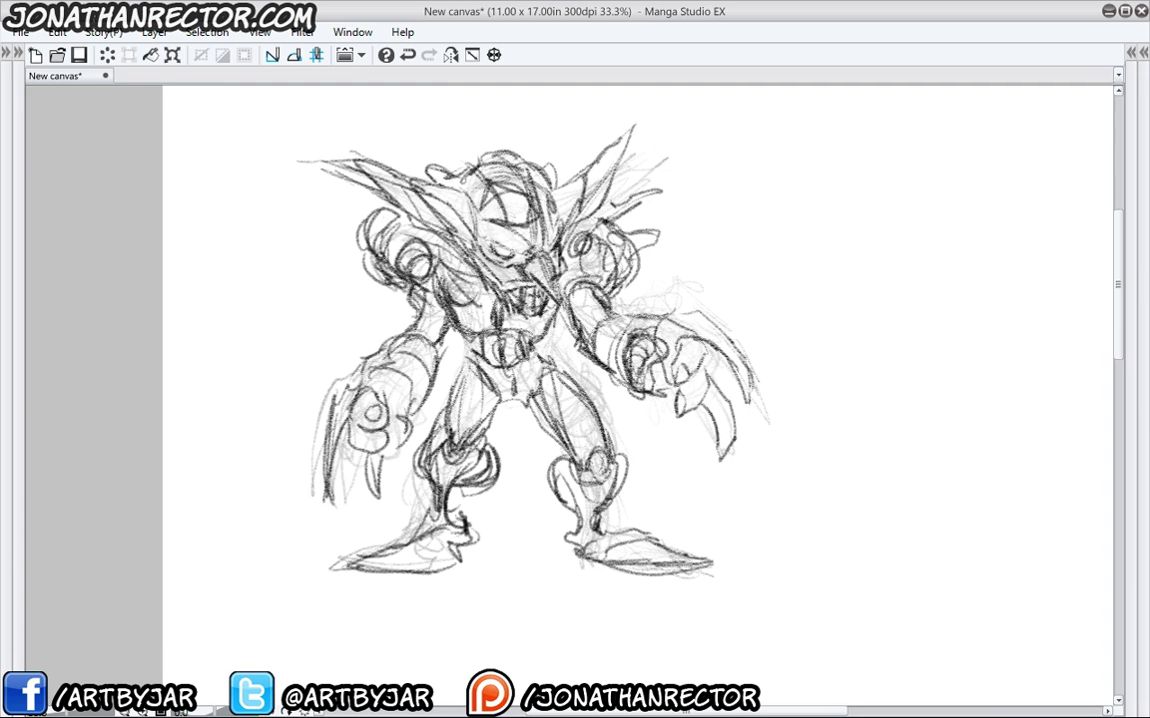
pyautogui.moveTo(366, 405)
pyautogui.mouseDown()
pyautogui.moveTo(340, 462)
pyautogui.moveTo(356, 421)
pyautogui.mouseUp()
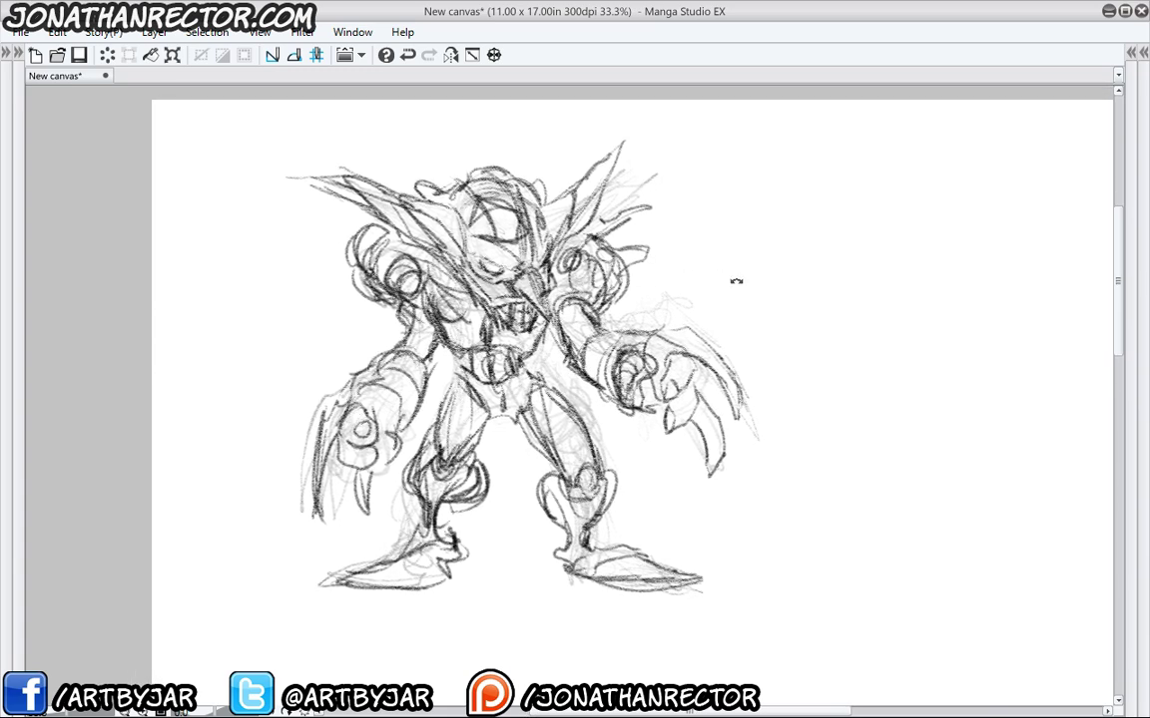
# Tint the sketch layer blue at 35% opacity and add a new layer above it.
pyautogui.press('Tab')
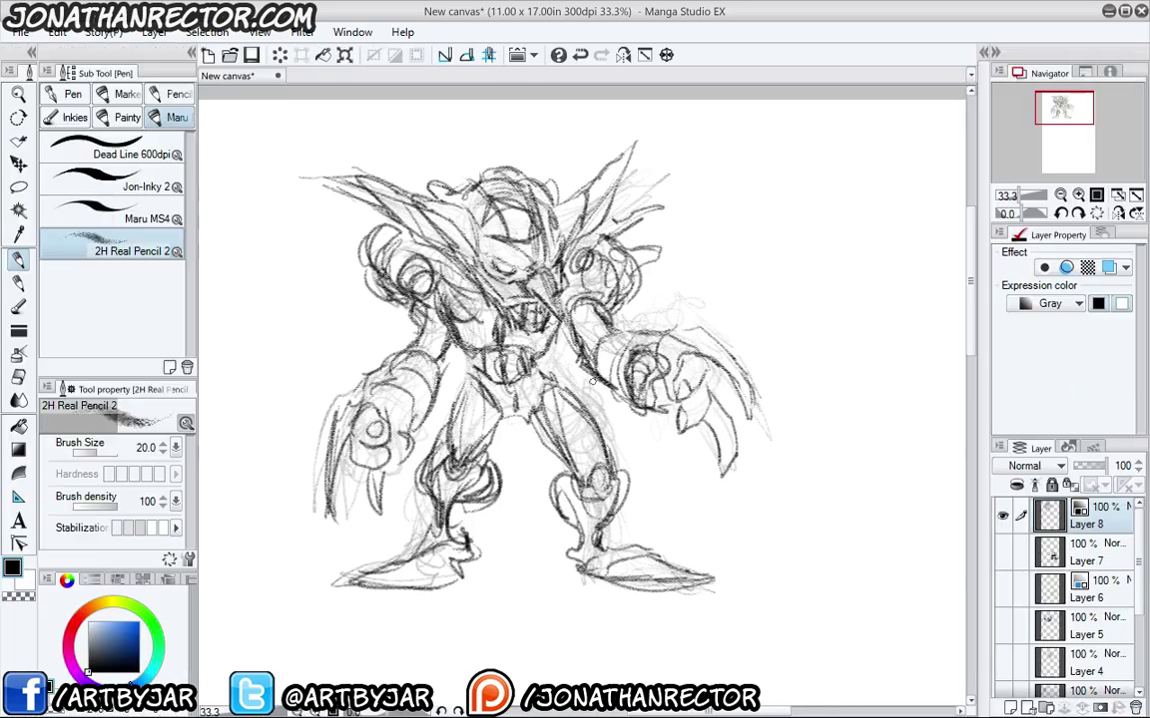
pyautogui.click(1109, 268)
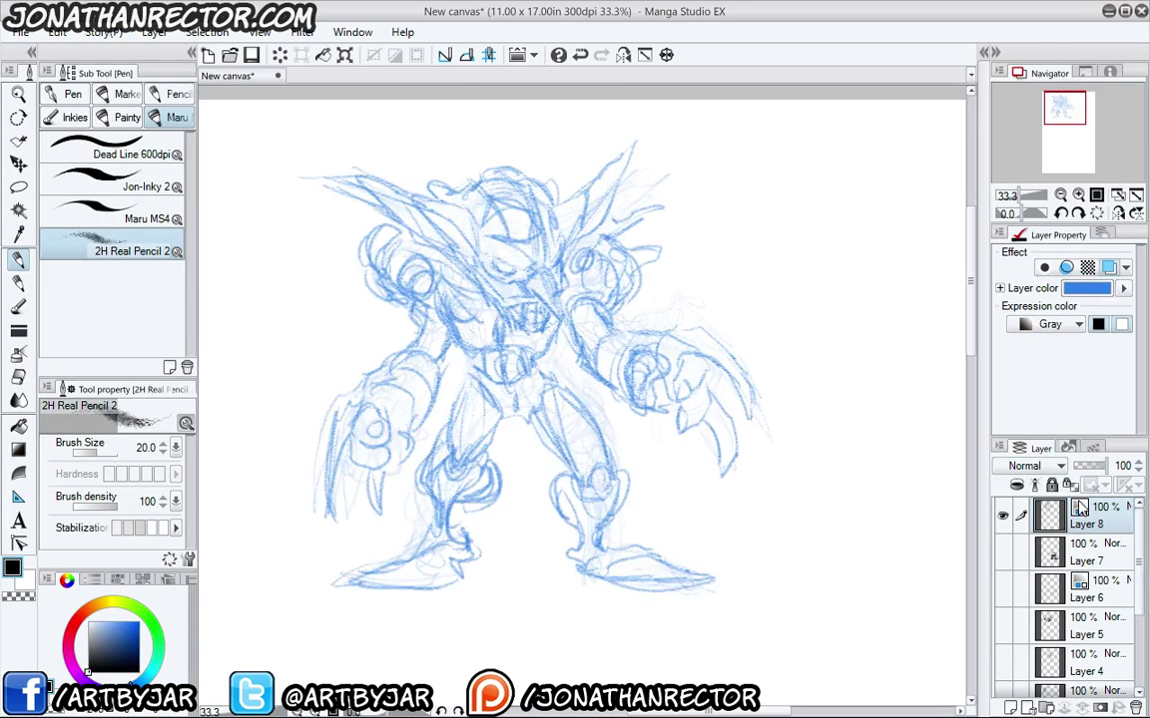
pyautogui.click(1086, 467)
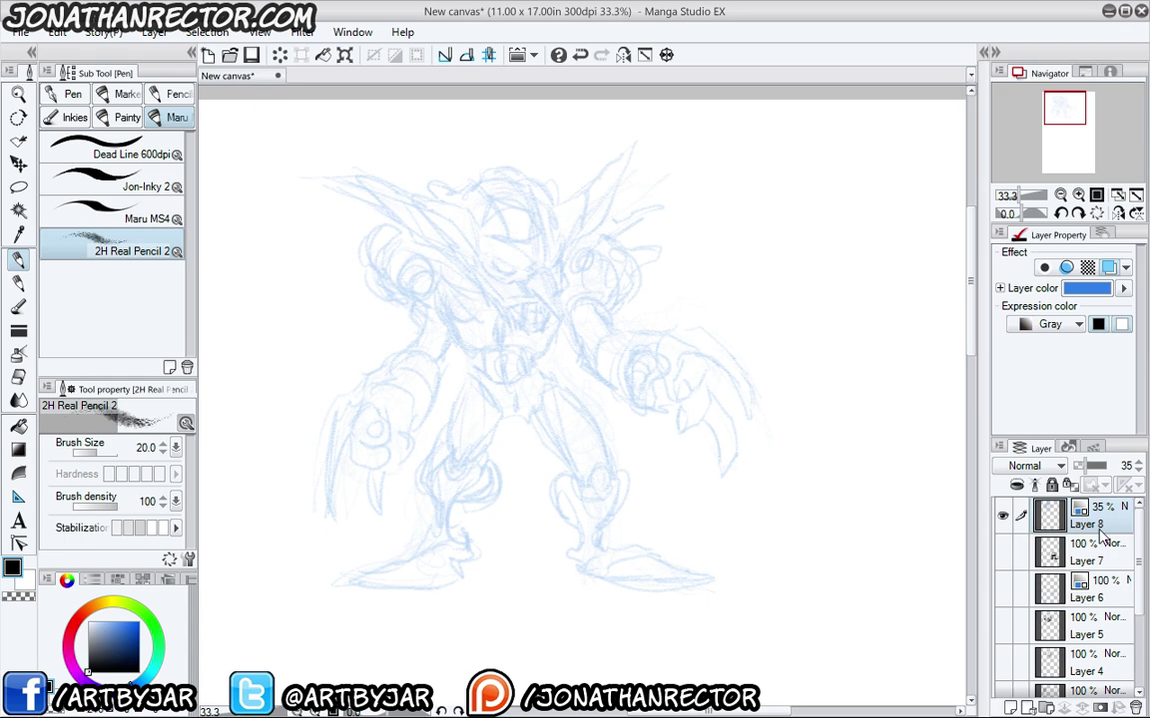
pyautogui.click(1009, 708)
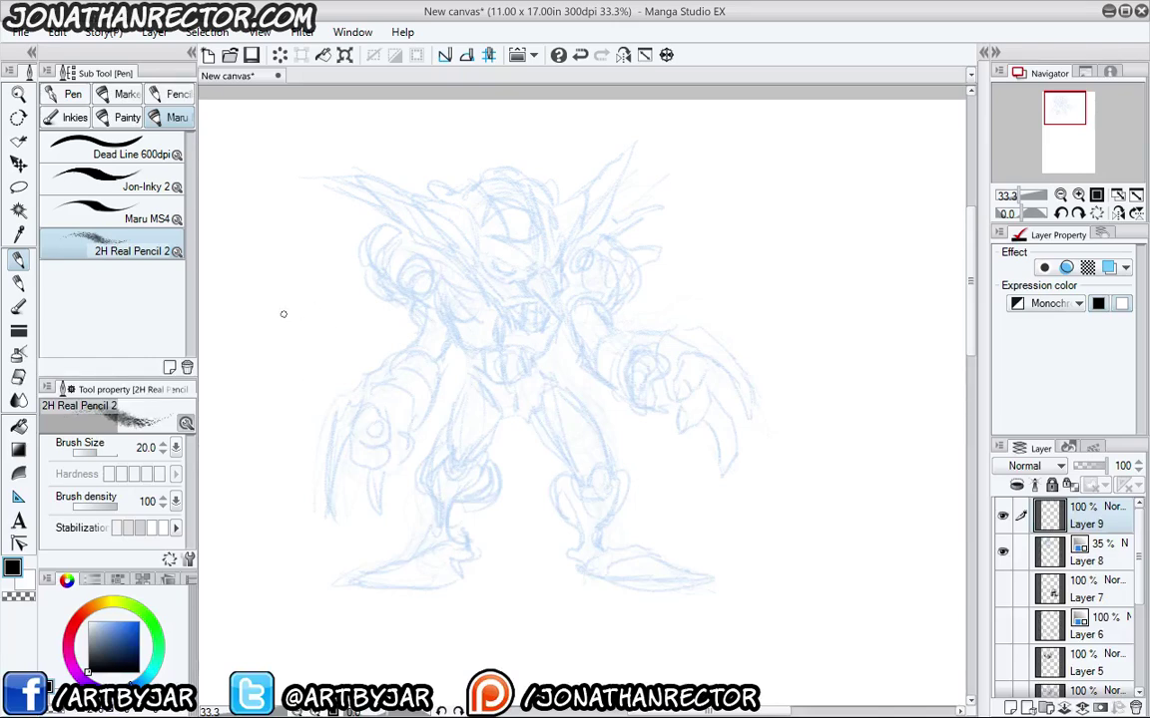
# Try test strokes with the Jon-Inky 2 pen beside the figure and switch to the Maru MS4 pen.
pyautogui.click(92, 176)
pyautogui.moveTo(361, 352)
pyautogui.mouseDown()
pyautogui.moveTo(268, 290)
pyautogui.moveTo(345, 375)
pyautogui.moveTo(260, 320)
pyautogui.mouseUp()
pyautogui.click(97, 220)
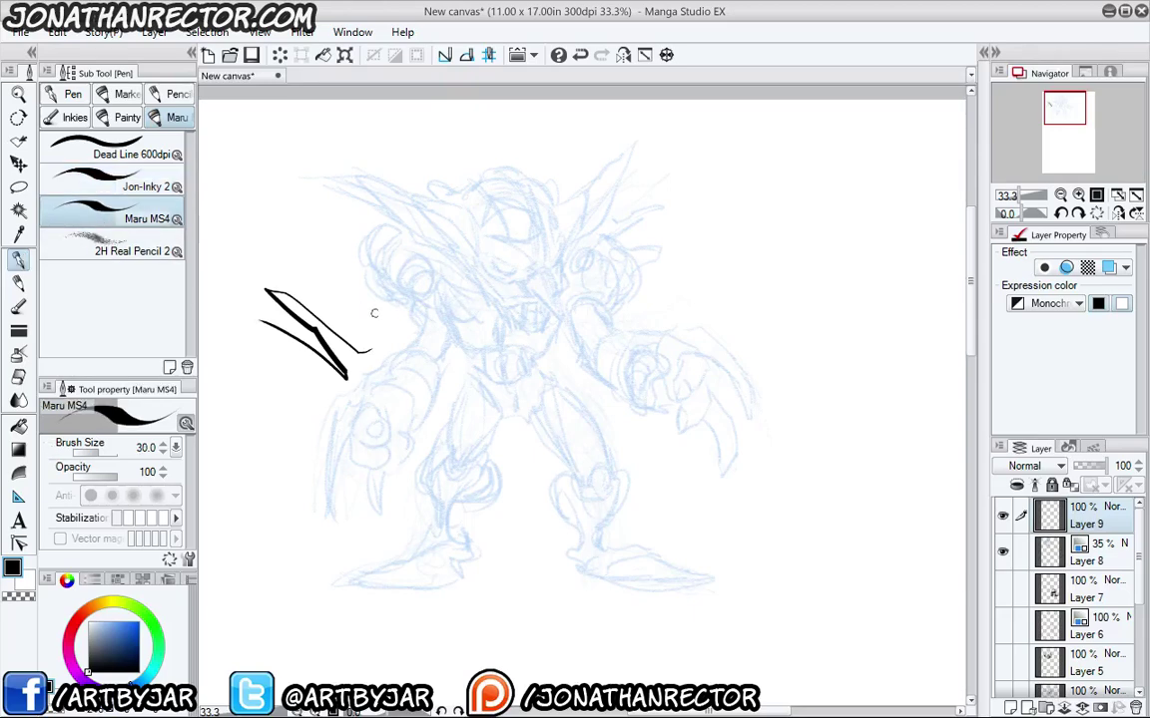
# Make Maru MS4 test strokes beside the figure and undo all the test strokes.
pyautogui.moveTo(377, 317)
pyautogui.mouseDown()
pyautogui.moveTo(283, 259)
pyautogui.moveTo(325, 301)
pyautogui.moveTo(254, 240)
pyautogui.moveTo(347, 265)
pyautogui.mouseUp()
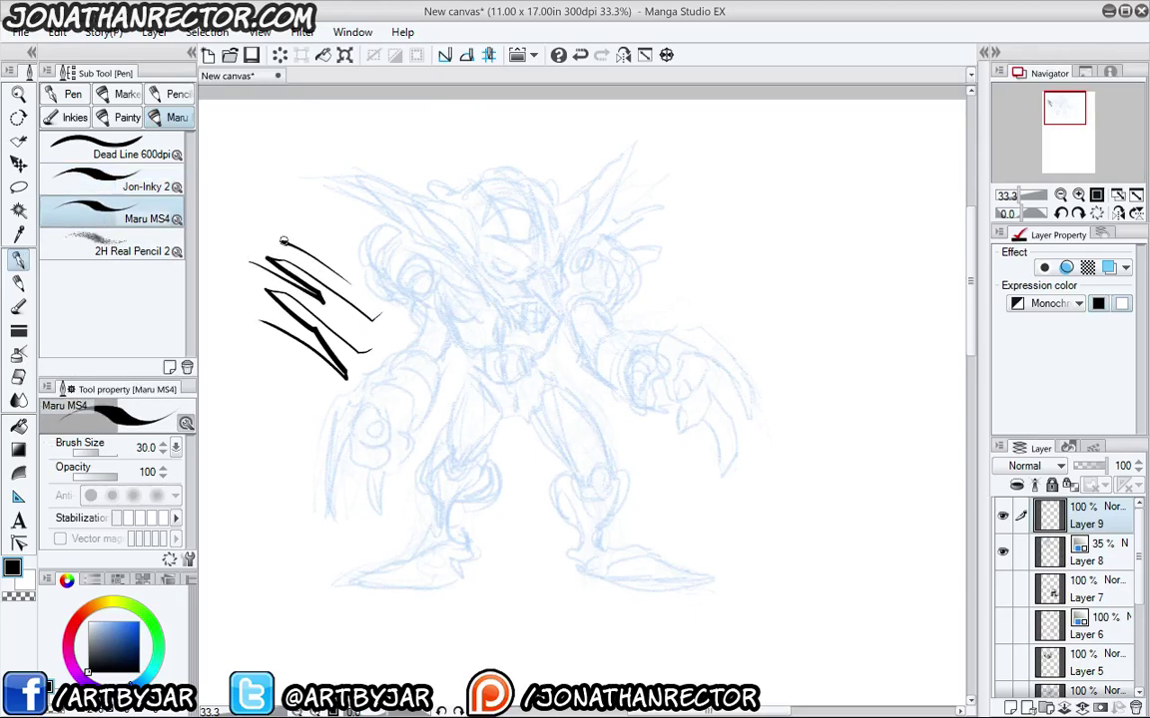
pyautogui.moveTo(287, 243); pyautogui.dragTo(341, 275)
pyautogui.hotkey('ctrl', 'z')
pyautogui.hotkey('ctrl', 'z')
pyautogui.hotkey('ctrl', 'z')
pyautogui.hotkey('ctrl', 'z')
pyautogui.hotkey('ctrl', 'z')
pyautogui.hotkey('ctrl', 'z')
pyautogui.hotkey('ctrl', 'z')
pyautogui.hotkey('ctrl', 'z')
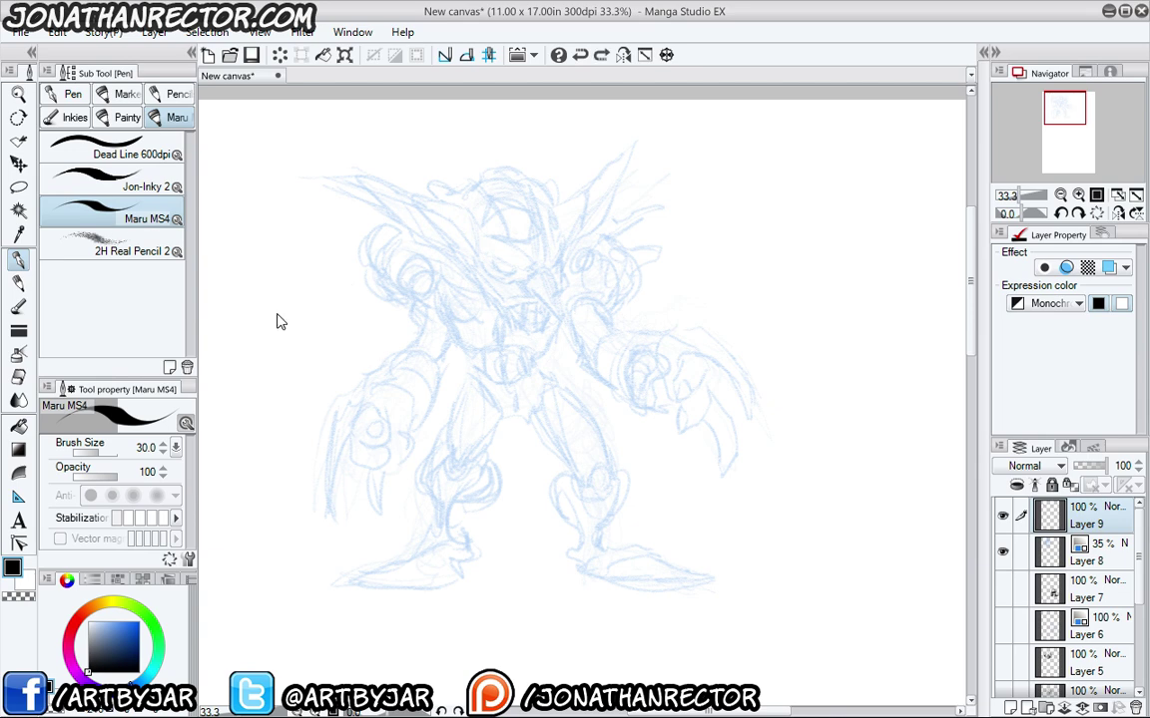
# Ink the pointed beak-like nose with its ridge line, nostril edges and a small surface mark at 50% zoom.
pyautogui.press('Tab')
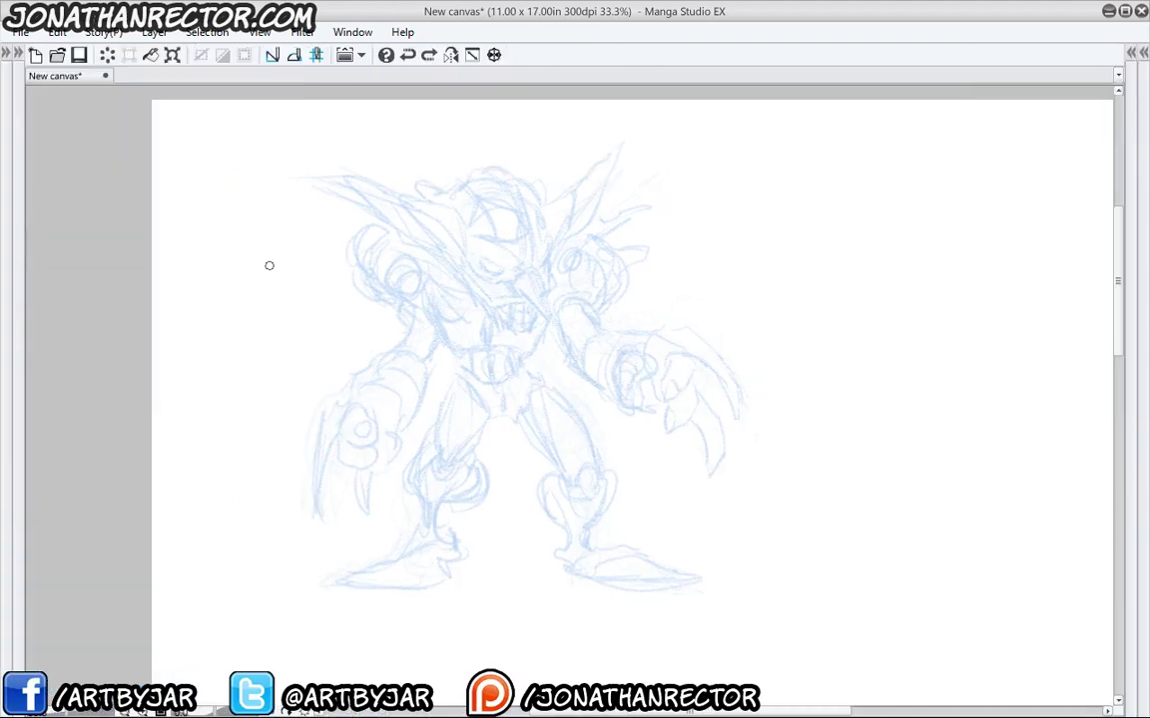
pyautogui.moveTo(418, 390); pyautogui.dragTo(557, 385)
pyautogui.scroll(1, 557, 386)
pyautogui.moveTo(600, 319); pyautogui.dragTo(572, 413)
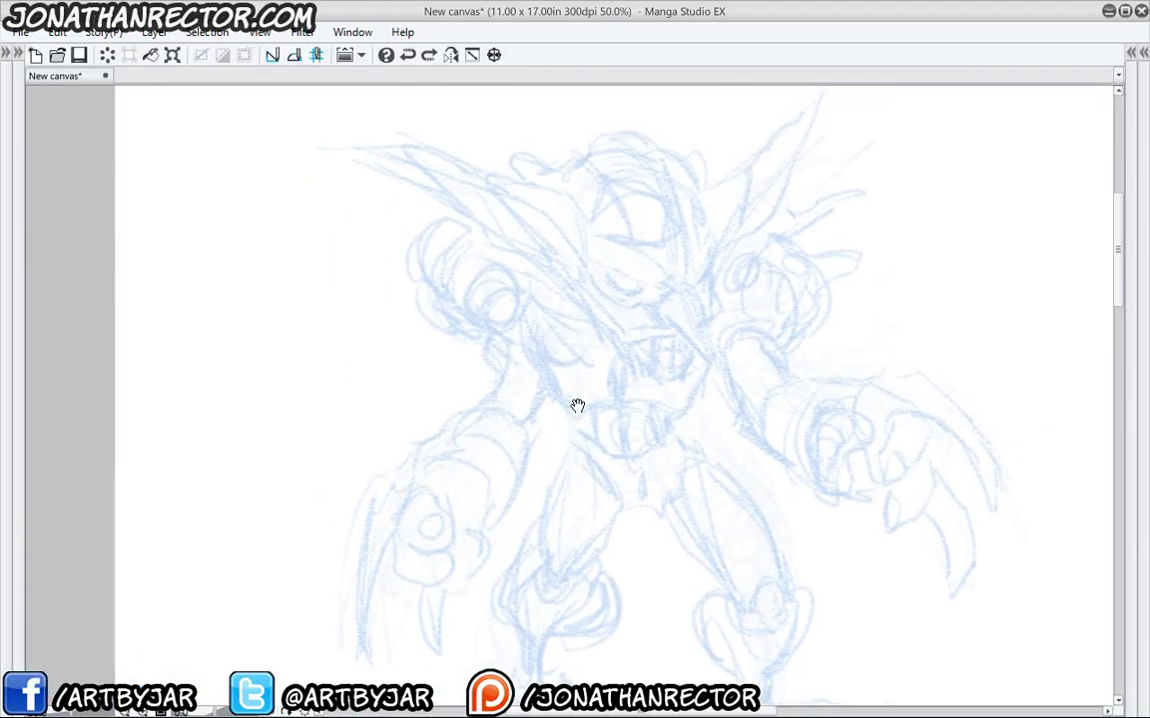
pyautogui.scroll(1, 577, 436)
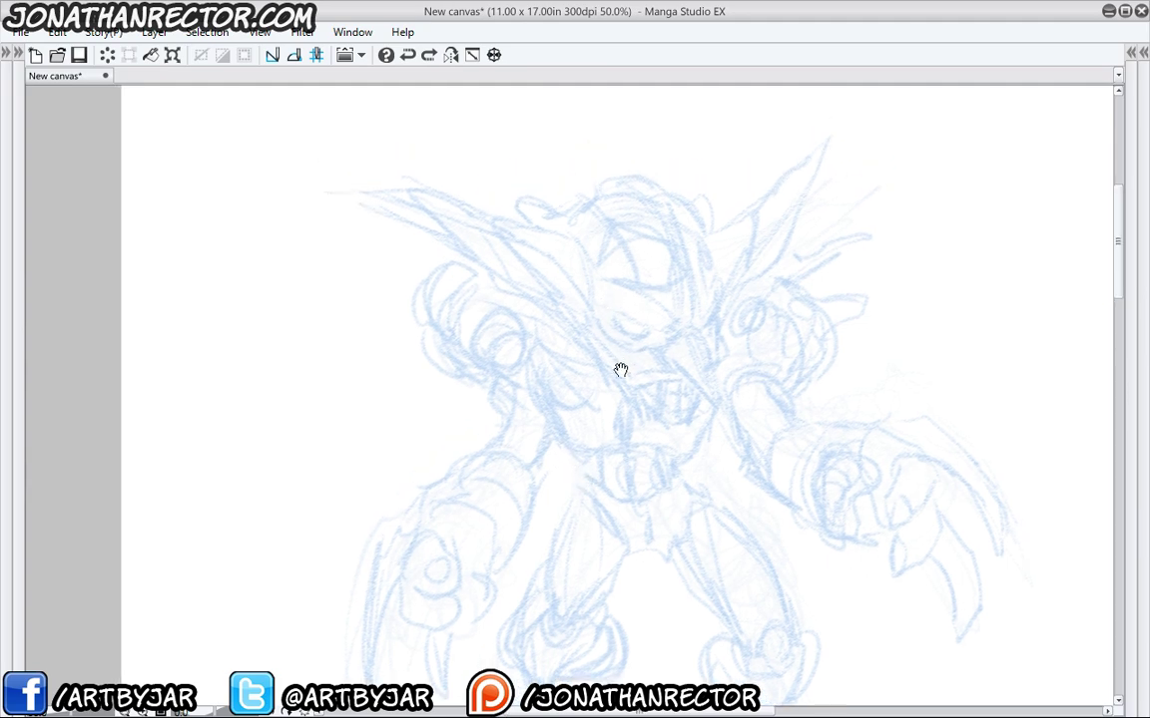
pyautogui.scroll(1, 619, 373)
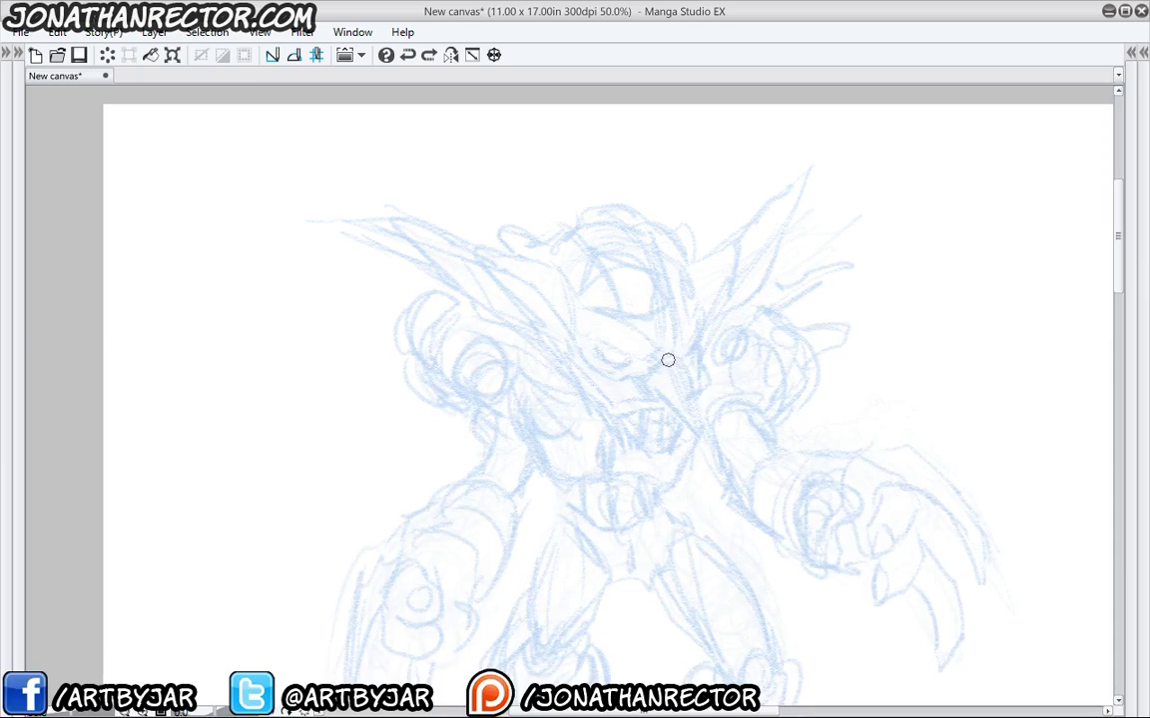
pyautogui.moveTo(669, 359); pyautogui.dragTo(699, 427)
pyautogui.moveTo(669, 357)
pyautogui.mouseDown()
pyautogui.moveTo(644, 377)
pyautogui.moveTo(698, 429)
pyautogui.mouseUp()
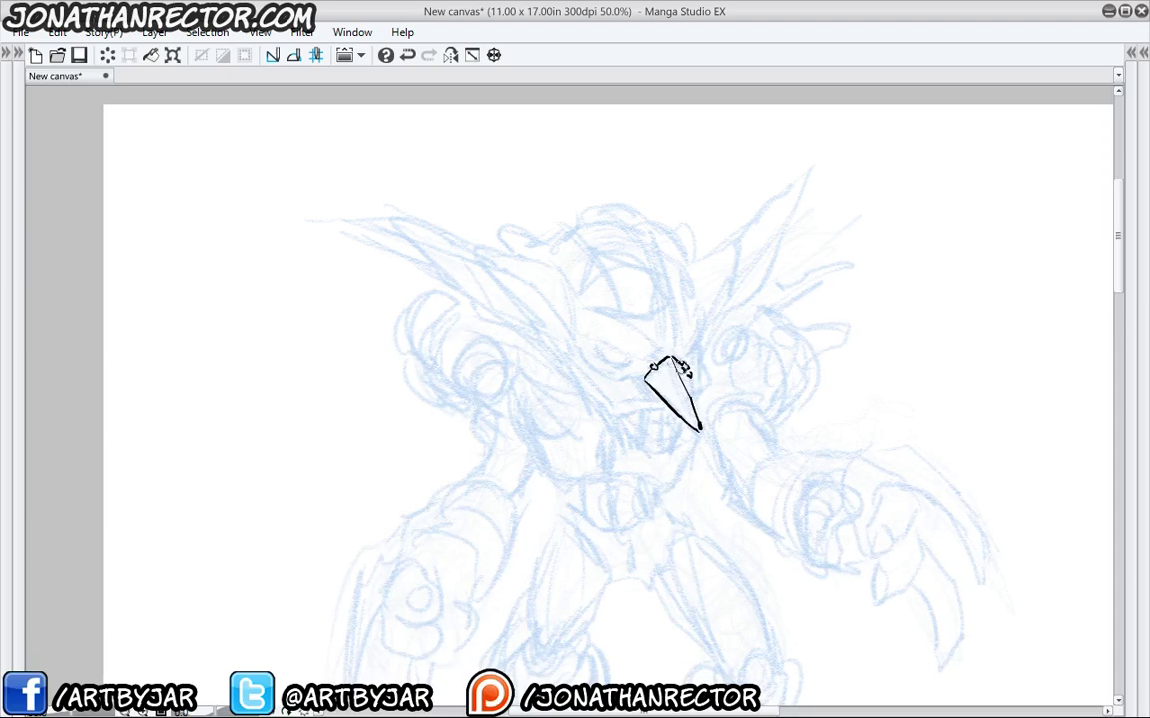
pyautogui.moveTo(685, 370); pyautogui.dragTo(699, 427)
pyautogui.moveTo(679, 399); pyautogui.dragTo(674, 406)
# Ink the thick slanted brow bar running from the nose bridge over the left-hand eye.
pyautogui.moveTo(549, 413); pyautogui.dragTo(566, 474)
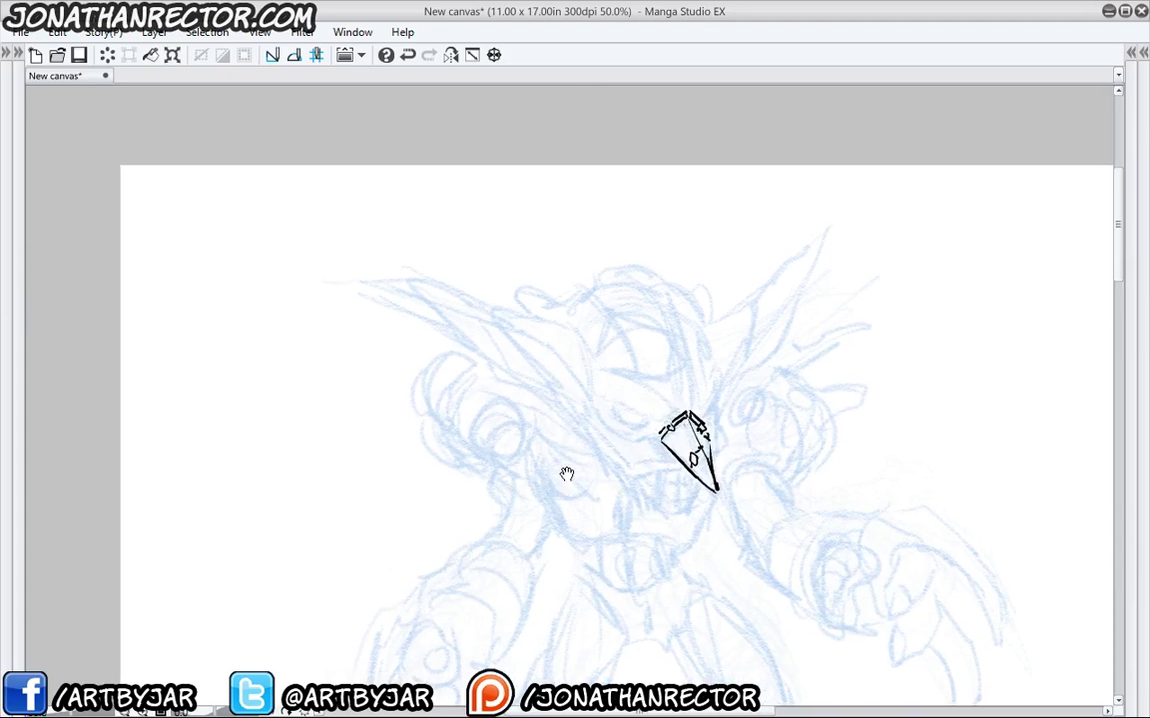
pyautogui.moveTo(668, 409)
pyautogui.mouseDown()
pyautogui.moveTo(680, 415)
pyautogui.moveTo(662, 428)
pyautogui.moveTo(595, 386)
pyautogui.mouseUp()
pyautogui.moveTo(676, 406)
pyautogui.mouseDown()
pyautogui.moveTo(595, 366)
pyautogui.moveTo(589, 383)
pyautogui.moveTo(662, 430)
pyautogui.moveTo(589, 390)
pyautogui.mouseUp()
pyautogui.click(590, 391)
pyautogui.moveTo(666, 410)
pyautogui.mouseDown()
pyautogui.moveTo(654, 417)
pyautogui.moveTo(637, 361)
pyautogui.moveTo(626, 398)
pyautogui.mouseUp()
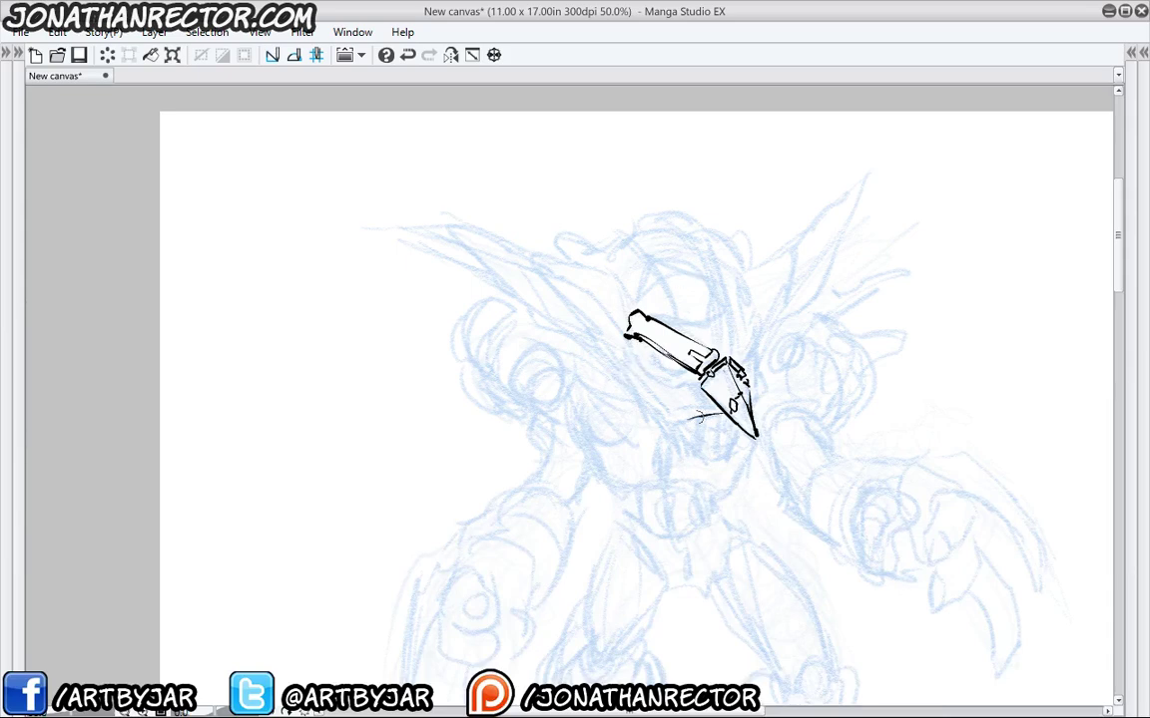
# Ink the angular double-lined cheek plate below the left-hand eye and the narrow brow on the right-hand side.
pyautogui.moveTo(732, 404)
pyautogui.mouseDown()
pyautogui.moveTo(660, 395)
pyautogui.moveTo(666, 412)
pyautogui.moveTo(621, 360)
pyautogui.mouseUp()
pyautogui.moveTo(670, 427)
pyautogui.mouseDown()
pyautogui.moveTo(610, 346)
pyautogui.moveTo(676, 410)
pyautogui.mouseUp()
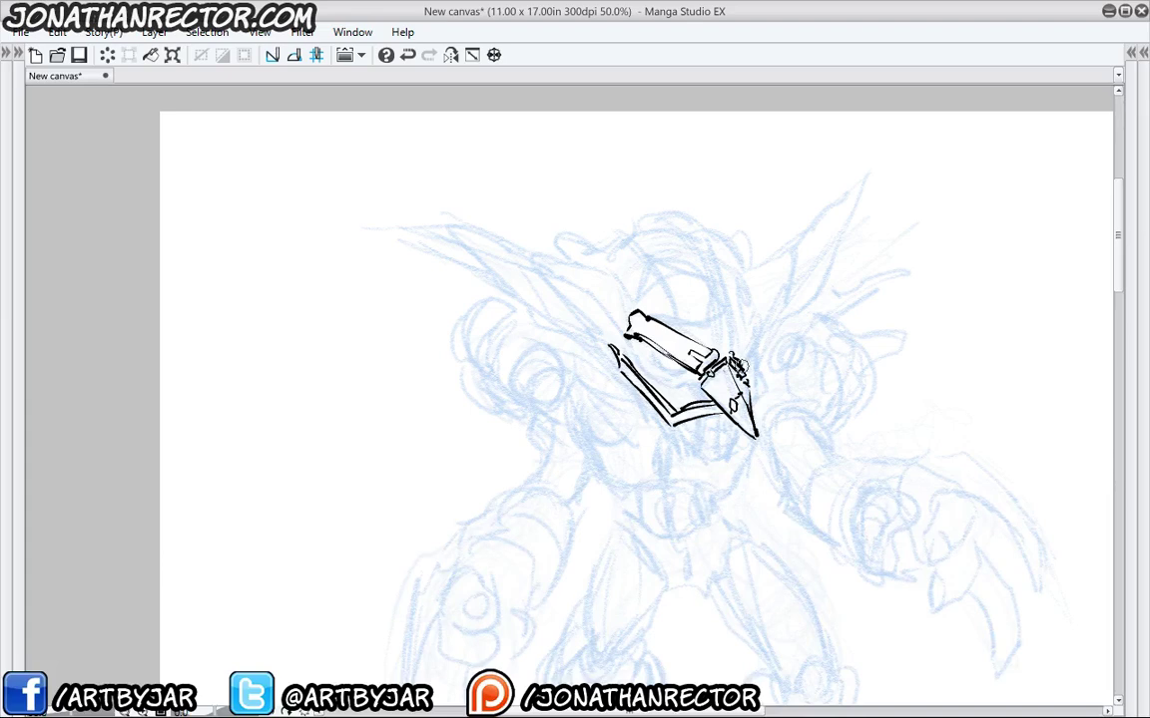
pyautogui.moveTo(743, 369); pyautogui.dragTo(762, 319)
pyautogui.moveTo(735, 359); pyautogui.dragTo(743, 307)
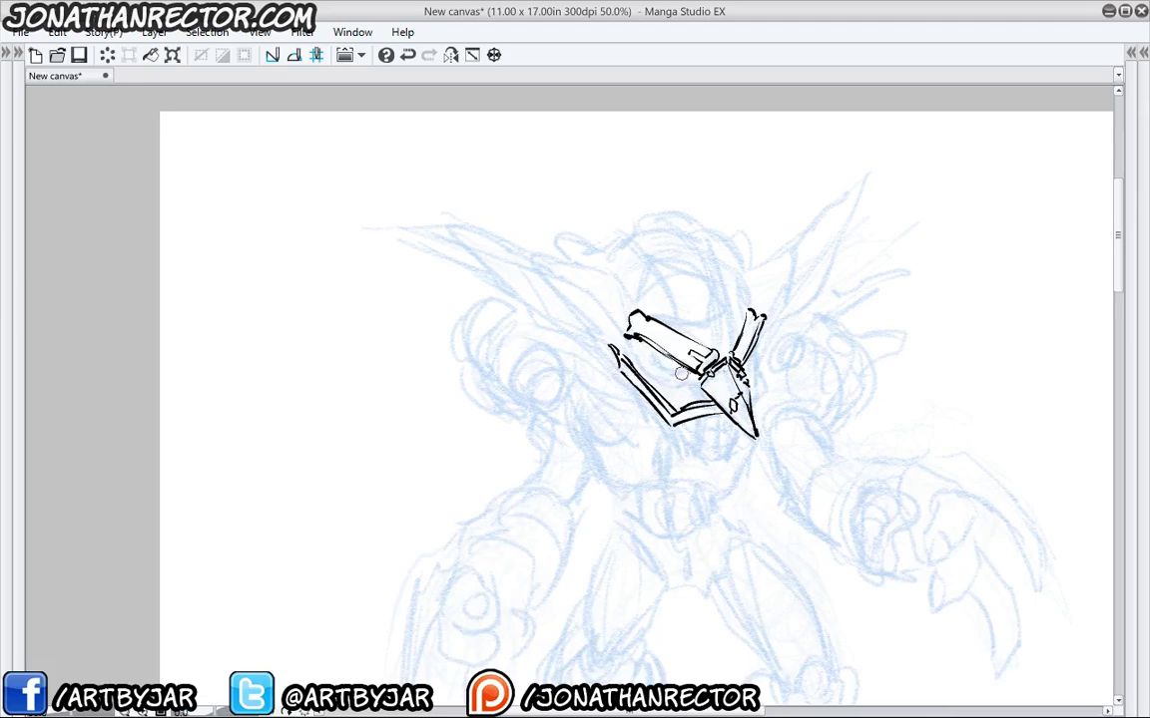
# Ink the eye under the large brow, then flip the view and outline the far cheek beside the nose.
pyautogui.moveTo(689, 374); pyautogui.dragTo(654, 365)
pyautogui.moveTo(697, 383)
pyautogui.mouseDown()
pyautogui.moveTo(673, 380)
pyautogui.moveTo(638, 350)
pyautogui.moveTo(629, 361)
pyautogui.moveTo(647, 377)
pyautogui.mouseUp()
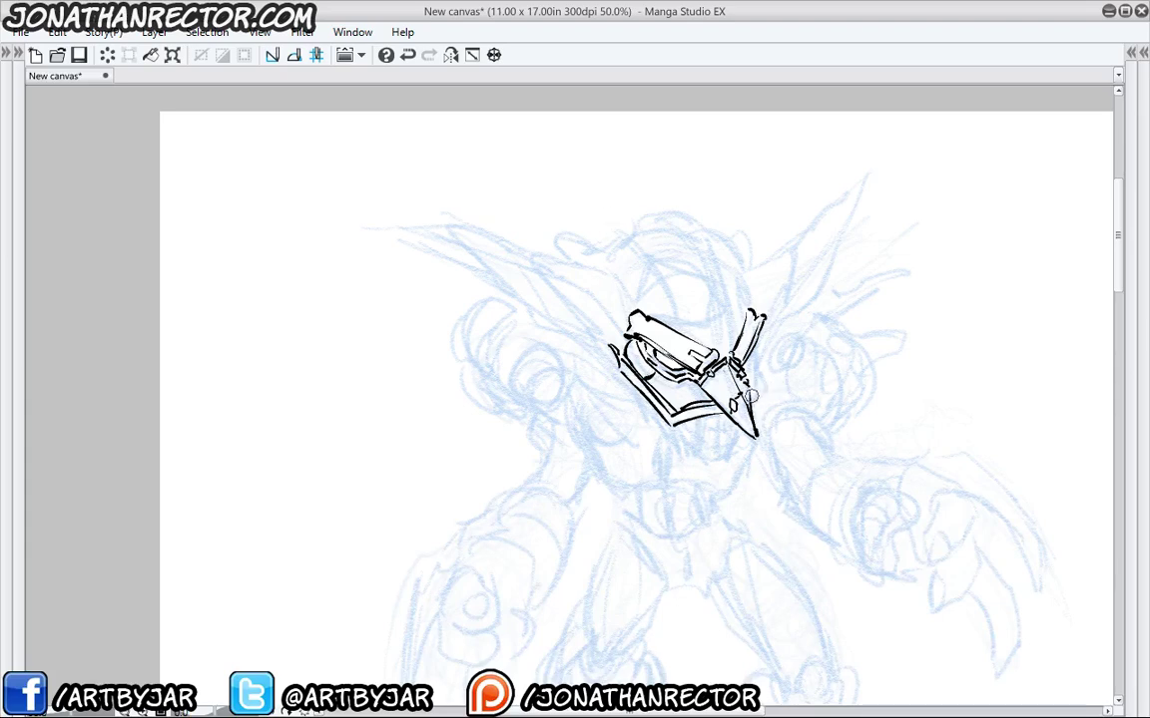
pyautogui.moveTo(753, 393); pyautogui.dragTo(764, 402)
pyautogui.moveTo(758, 346); pyautogui.dragTo(746, 372)
pyautogui.click(450, 55)
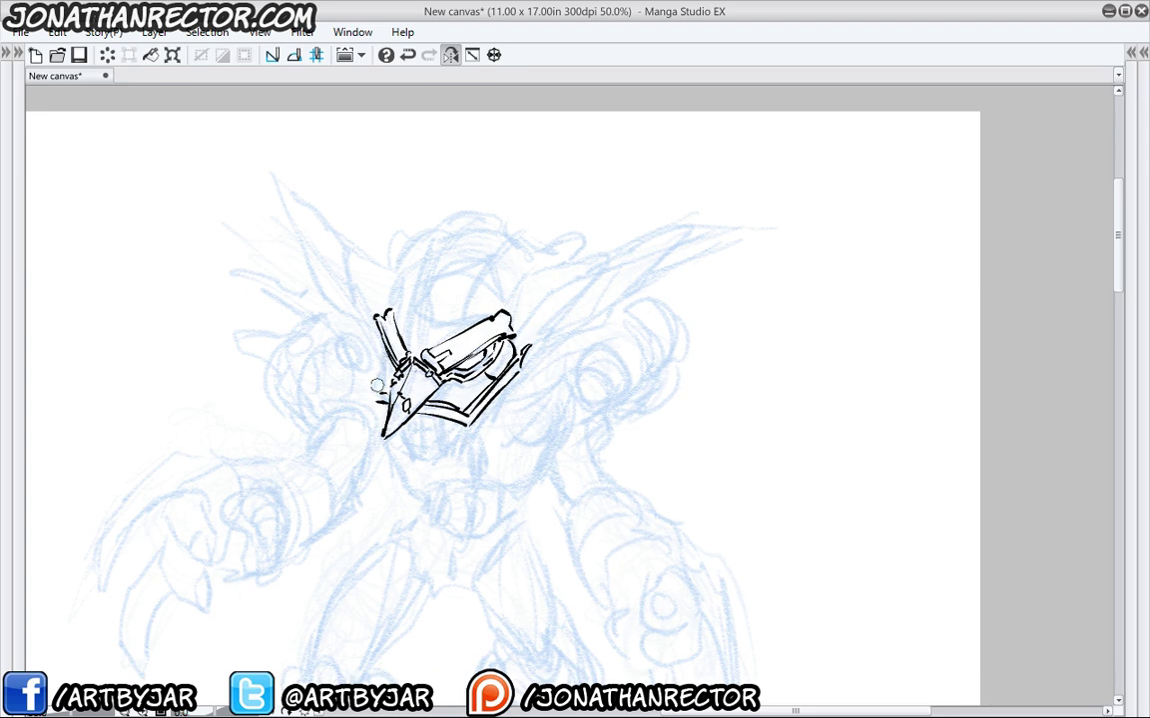
pyautogui.moveTo(390, 367)
pyautogui.mouseDown()
pyautogui.moveTo(369, 401)
pyautogui.moveTo(385, 411)
pyautogui.mouseUp()
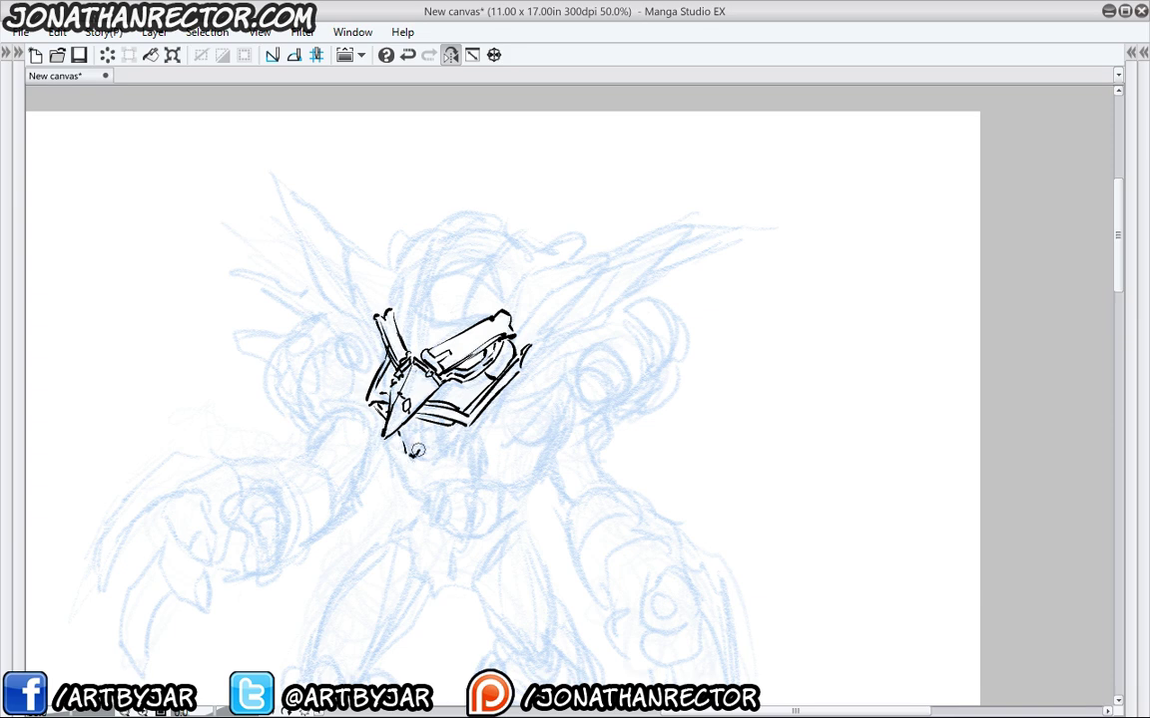
# Ink the lower jaw with two small protruding teeth, and add contour lines to the cheek and brow.
pyautogui.moveTo(429, 458); pyautogui.dragTo(440, 458)
pyautogui.moveTo(441, 458); pyautogui.dragTo(534, 366)
pyautogui.moveTo(450, 383); pyautogui.dragTo(469, 392)
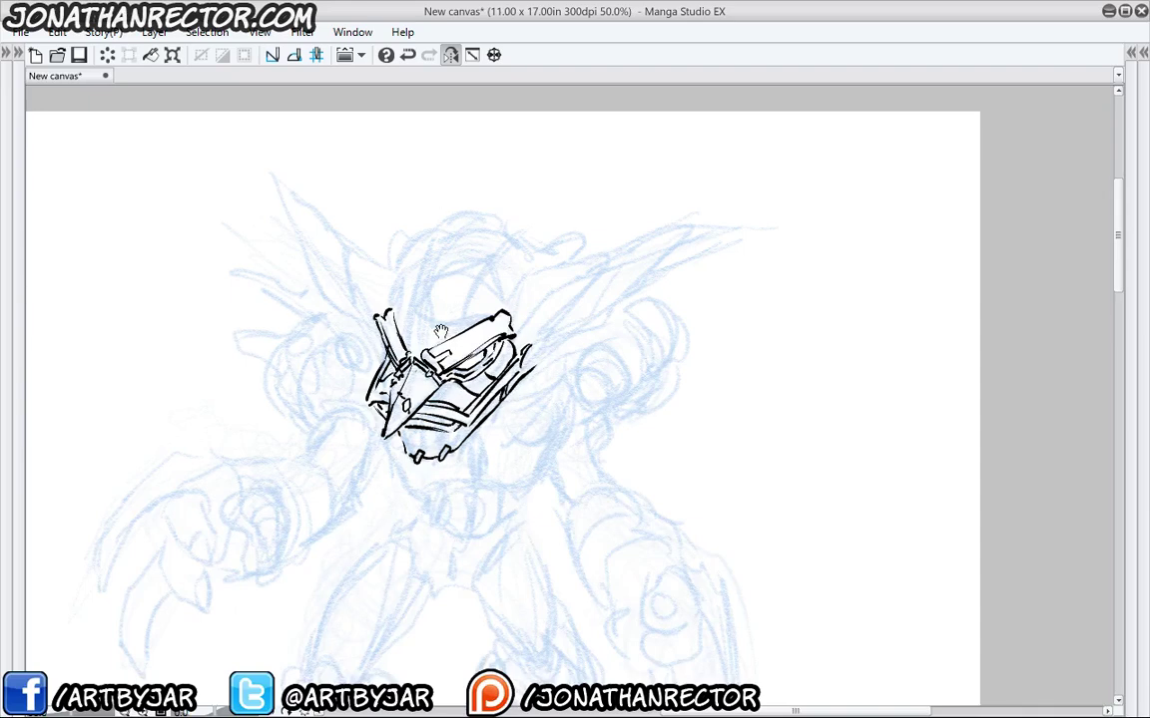
pyautogui.moveTo(441, 331); pyautogui.dragTo(486, 318)
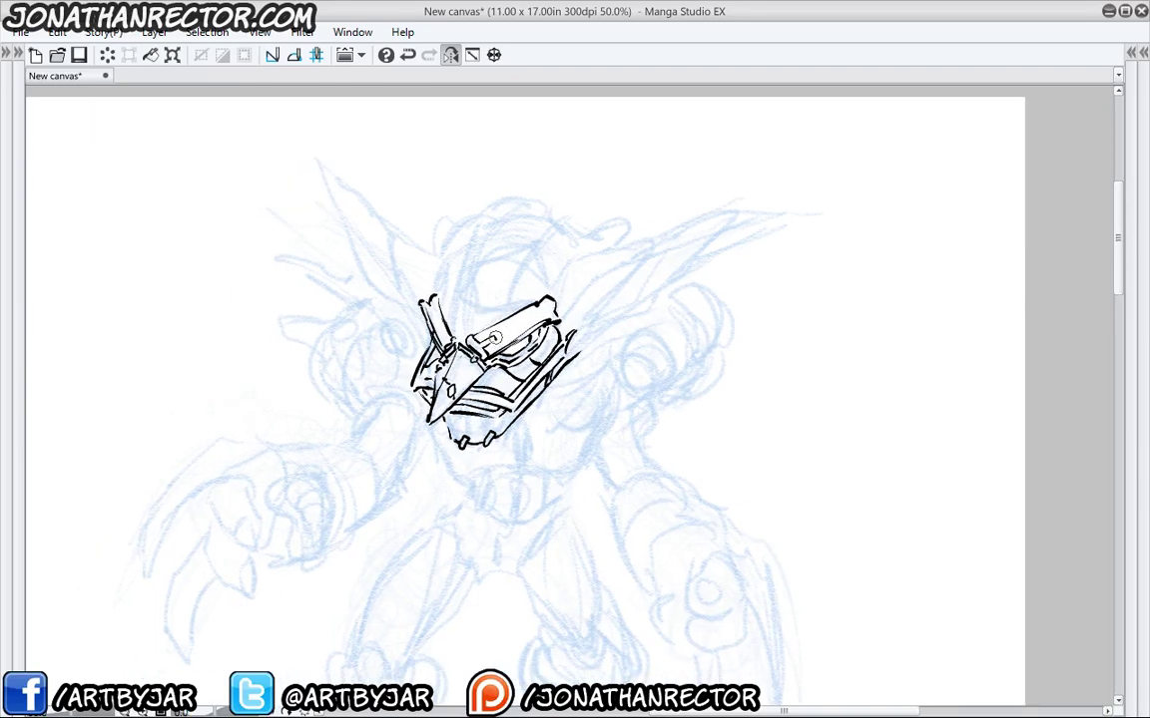
# Flip the view and ink the inner base of the near ear, running outward from the end of the thick brow.
pyautogui.click(451, 55)
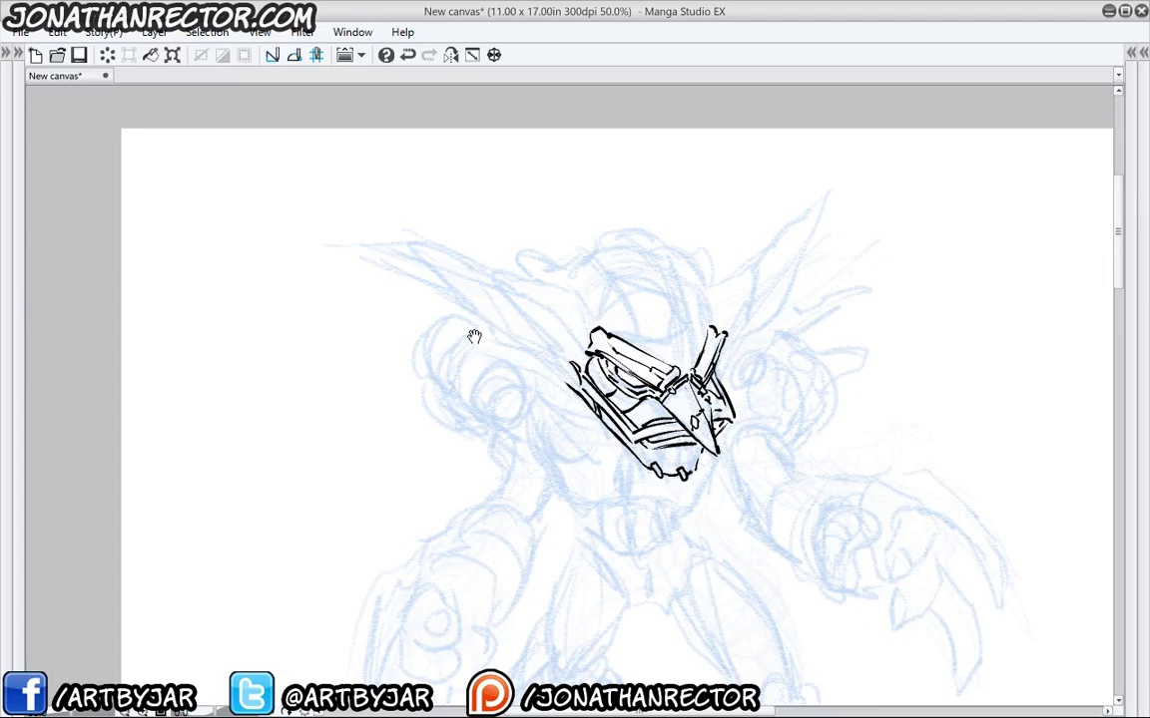
pyautogui.moveTo(474, 336); pyautogui.dragTo(483, 363)
pyautogui.moveTo(587, 326); pyautogui.dragTo(594, 358)
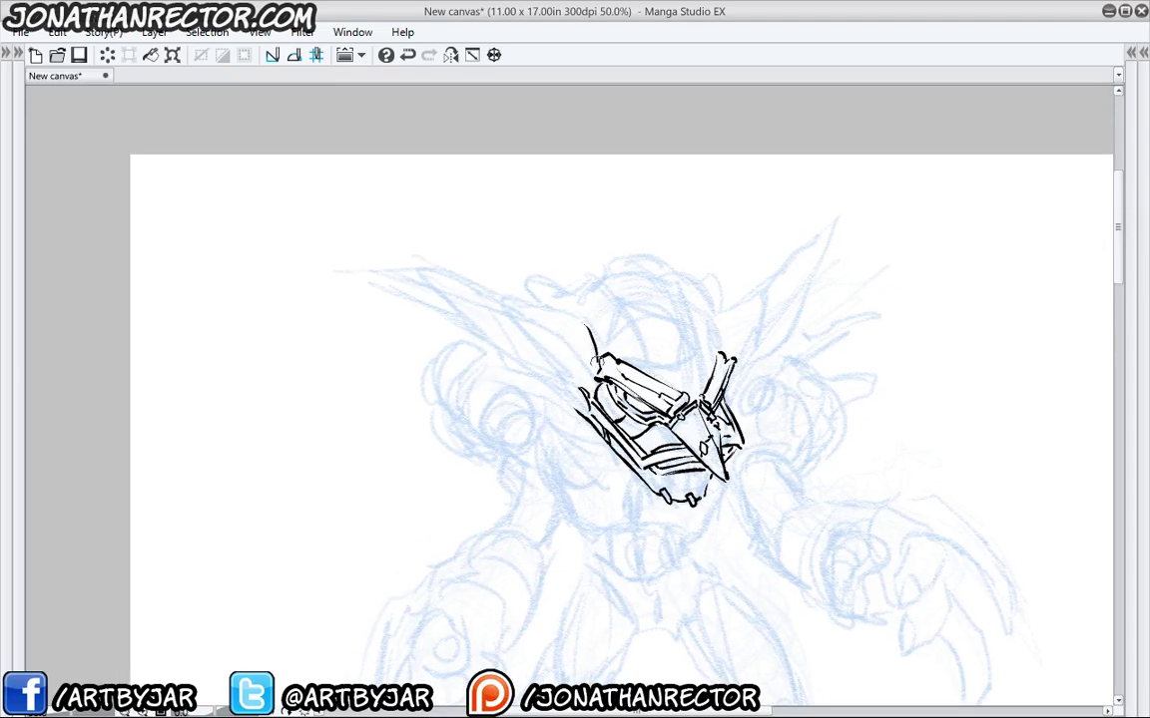
pyautogui.moveTo(554, 307); pyautogui.dragTo(601, 359)
pyautogui.moveTo(538, 303)
pyautogui.mouseDown()
pyautogui.moveTo(498, 297)
pyautogui.moveTo(529, 334)
pyautogui.mouseUp()
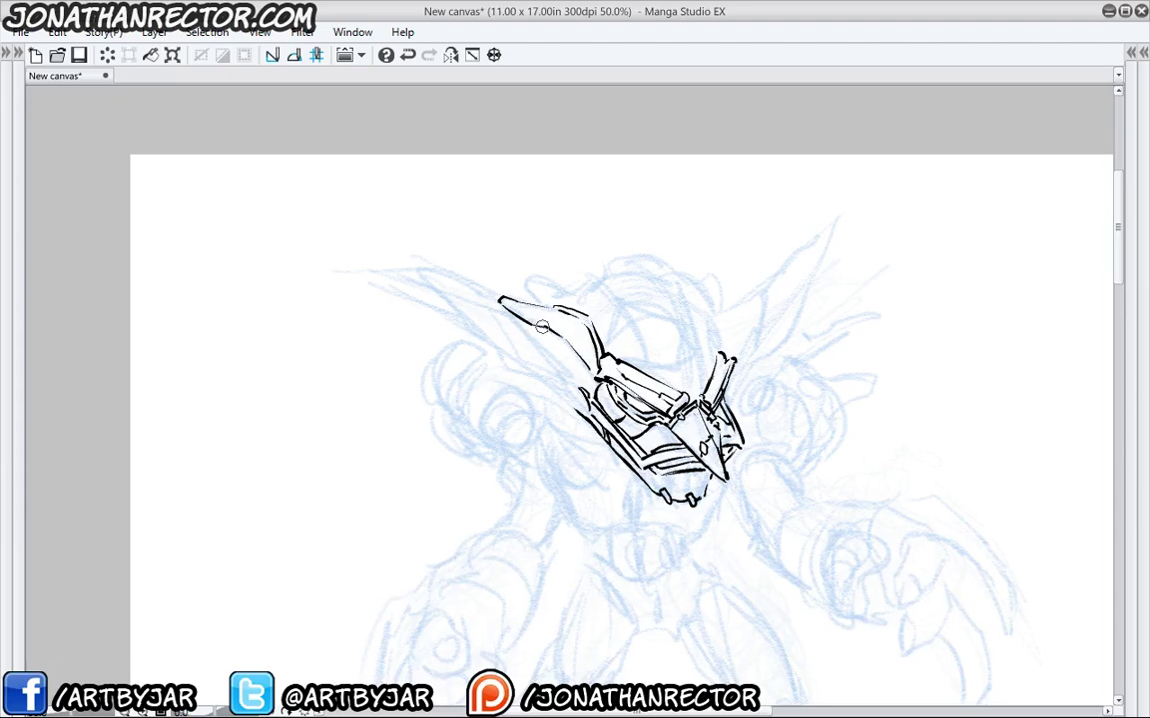
pyautogui.moveTo(489, 298); pyautogui.dragTo(596, 390)
pyautogui.moveTo(436, 298); pyautogui.dragTo(463, 316)
pyautogui.moveTo(616, 410); pyautogui.dragTo(581, 383)
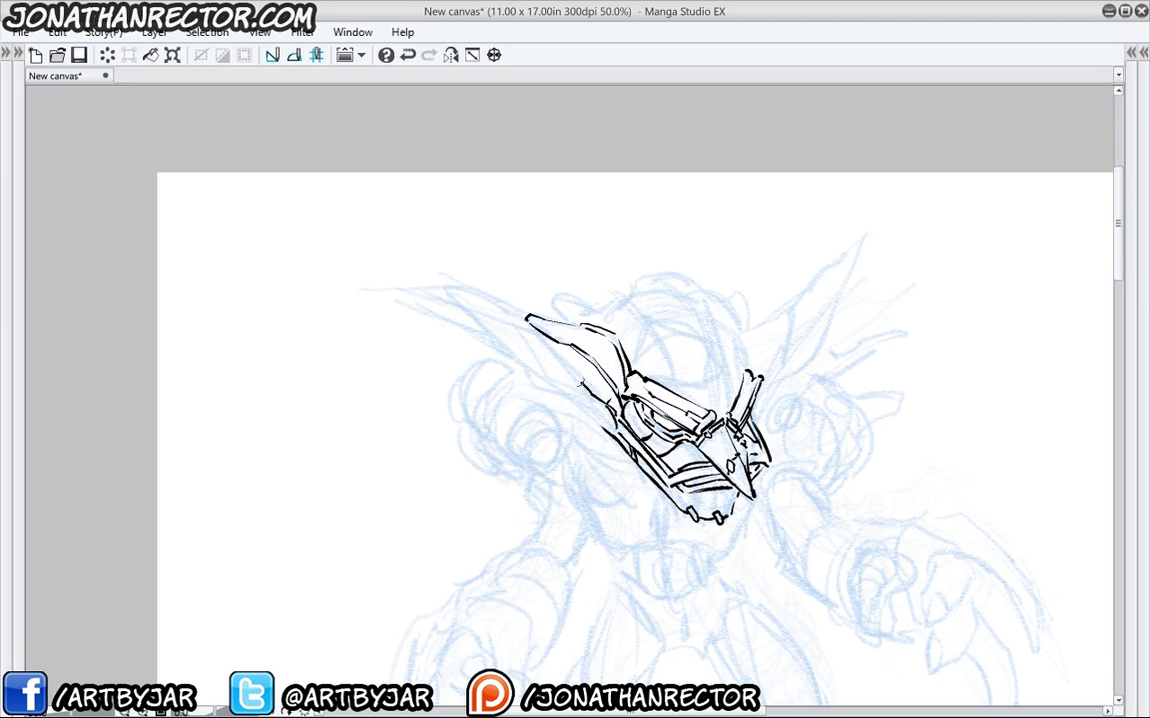
# Extend the near ear outward, inking its long upper and lower edges, inner panel lines and pointed tip.
pyautogui.moveTo(527, 337)
pyautogui.mouseDown()
pyautogui.moveTo(439, 289)
pyautogui.moveTo(520, 312)
pyautogui.moveTo(501, 309)
pyautogui.moveTo(611, 426)
pyautogui.mouseUp()
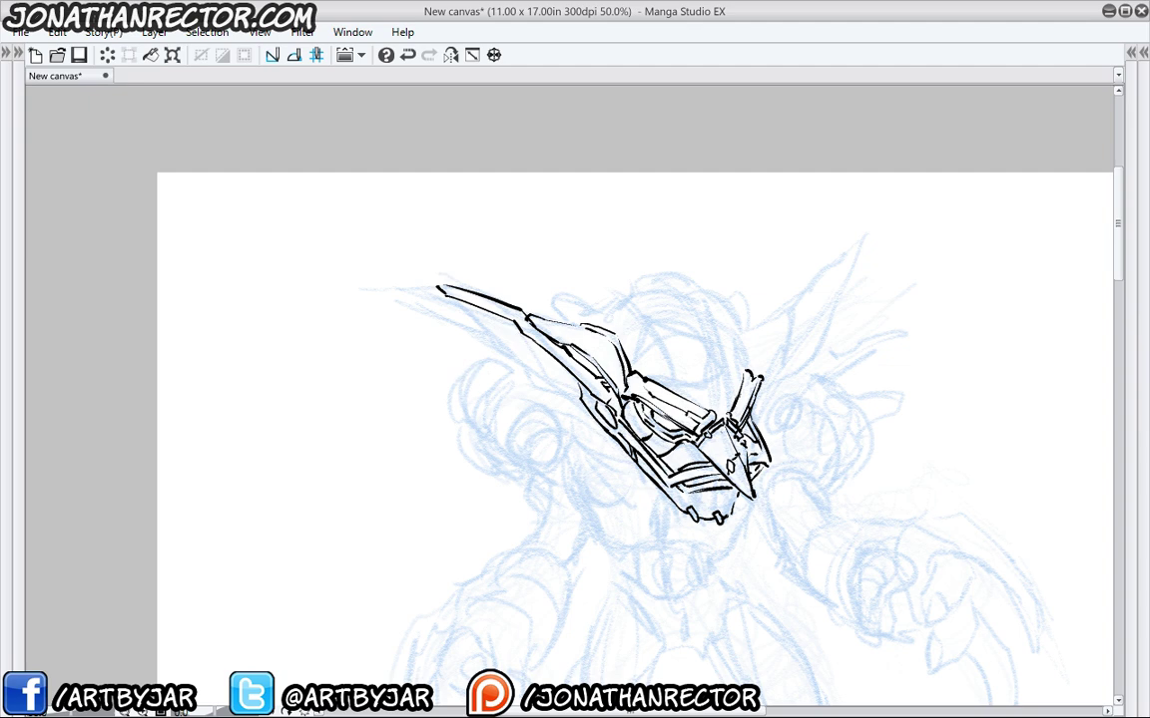
pyautogui.moveTo(467, 332); pyautogui.dragTo(484, 356)
pyautogui.moveTo(589, 400)
pyautogui.mouseDown()
pyautogui.moveTo(592, 419)
pyautogui.moveTo(497, 336)
pyautogui.moveTo(532, 381)
pyautogui.moveTo(520, 377)
pyautogui.mouseUp()
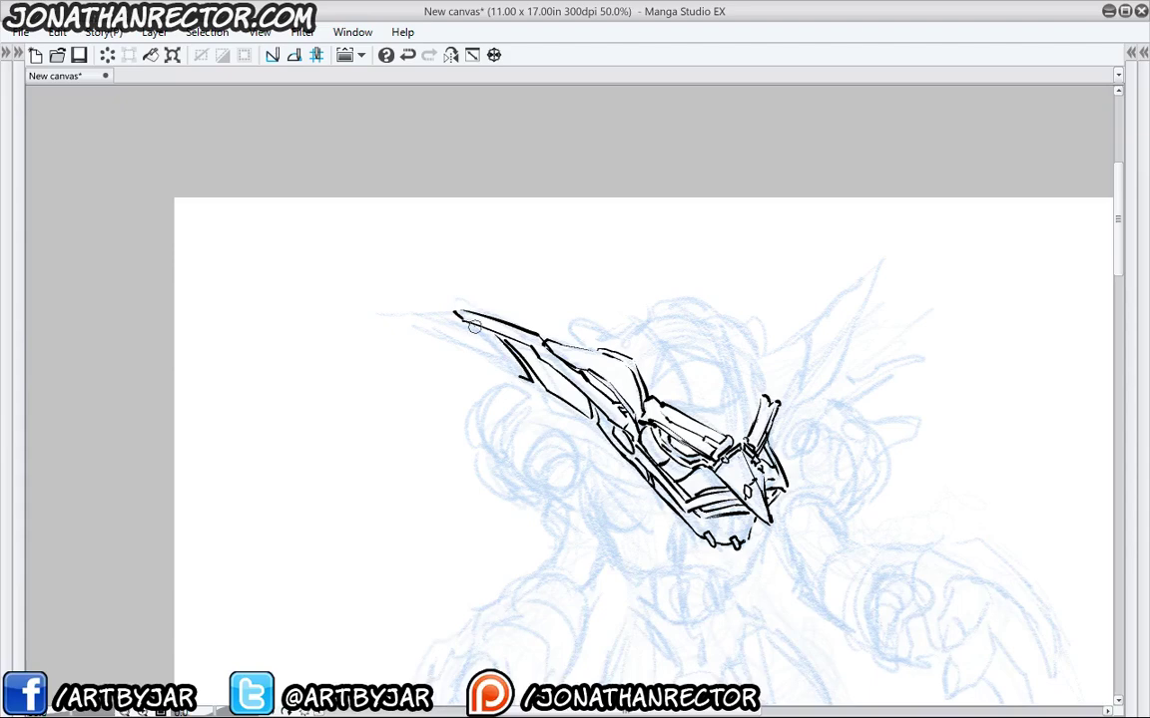
pyautogui.moveTo(474, 326); pyautogui.dragTo(526, 380)
pyautogui.moveTo(413, 405); pyautogui.dragTo(436, 430)
pyautogui.moveTo(479, 341)
pyautogui.mouseDown()
pyautogui.moveTo(420, 344)
pyautogui.moveTo(526, 392)
pyautogui.moveTo(429, 346)
pyautogui.moveTo(496, 356)
pyautogui.moveTo(458, 360)
pyautogui.mouseUp()
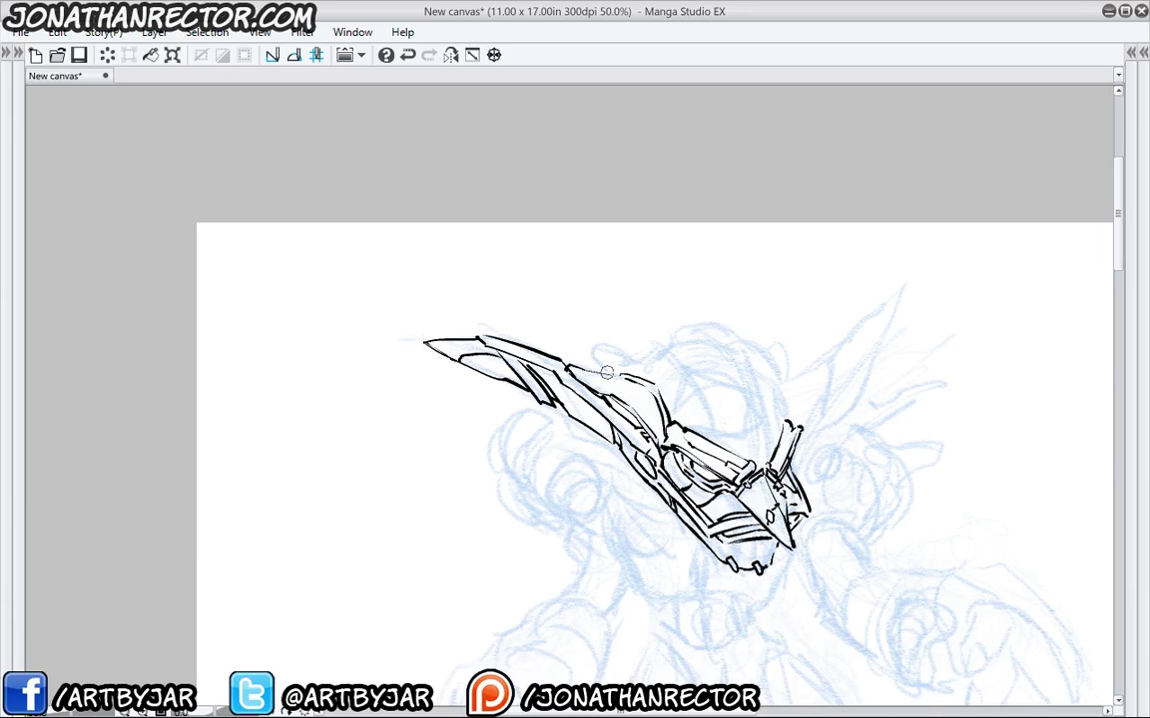
# Ink the pointed central crest running from the nose bridge over the forehead, with the near-side curve of the skull.
pyautogui.moveTo(609, 371); pyautogui.dragTo(620, 376)
pyautogui.moveTo(626, 455); pyautogui.dragTo(580, 444)
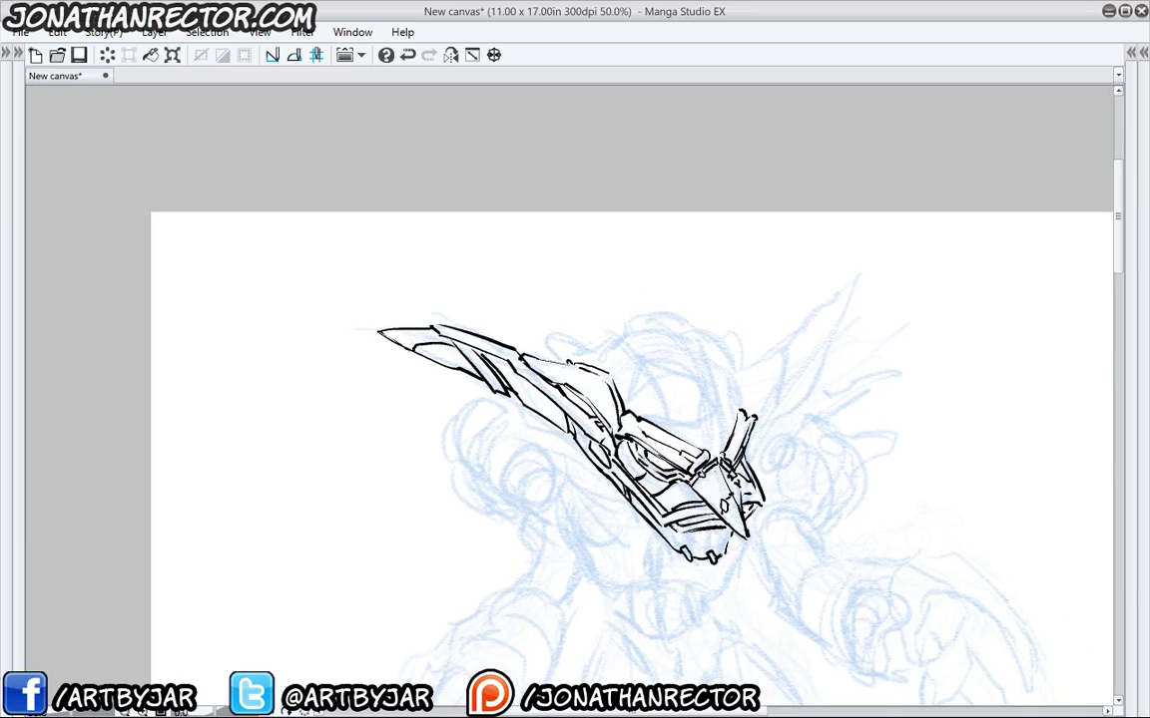
pyautogui.moveTo(701, 446)
pyautogui.mouseDown()
pyautogui.moveTo(715, 432)
pyautogui.moveTo(706, 385)
pyautogui.moveTo(662, 300)
pyautogui.mouseUp()
pyautogui.moveTo(600, 347); pyautogui.dragTo(622, 306)
pyautogui.moveTo(681, 260); pyautogui.dragTo(619, 316)
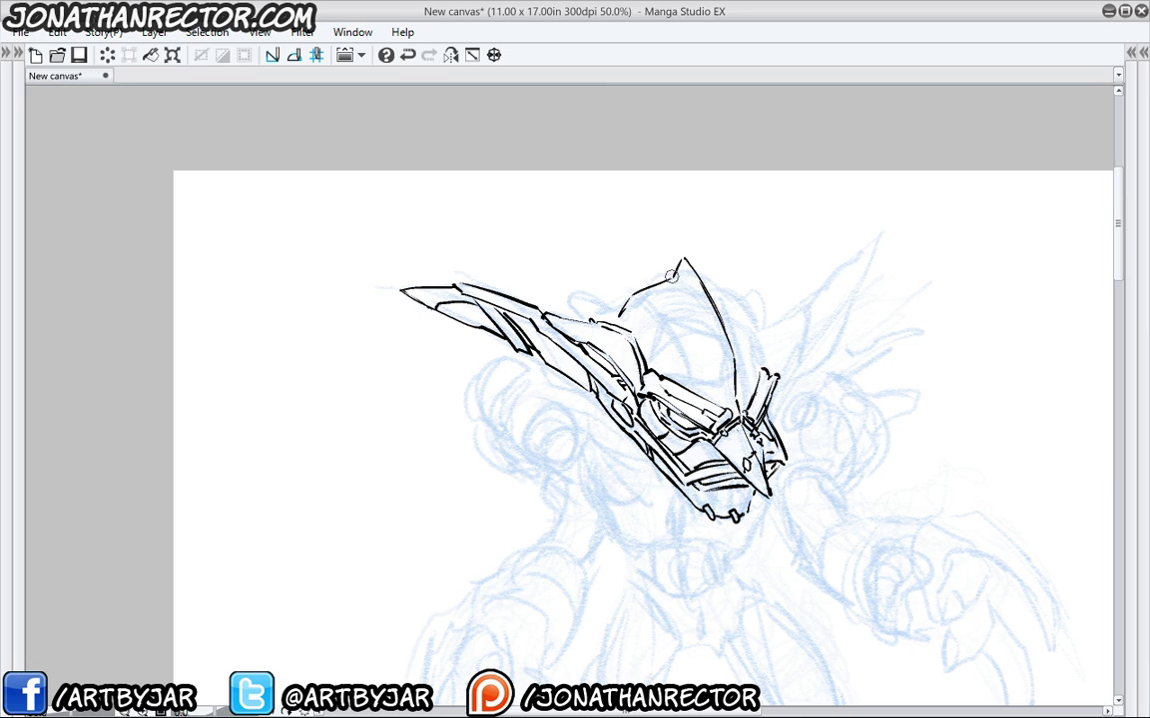
pyautogui.moveTo(684, 261); pyautogui.dragTo(727, 390)
pyautogui.moveTo(692, 269); pyautogui.dragTo(735, 332)
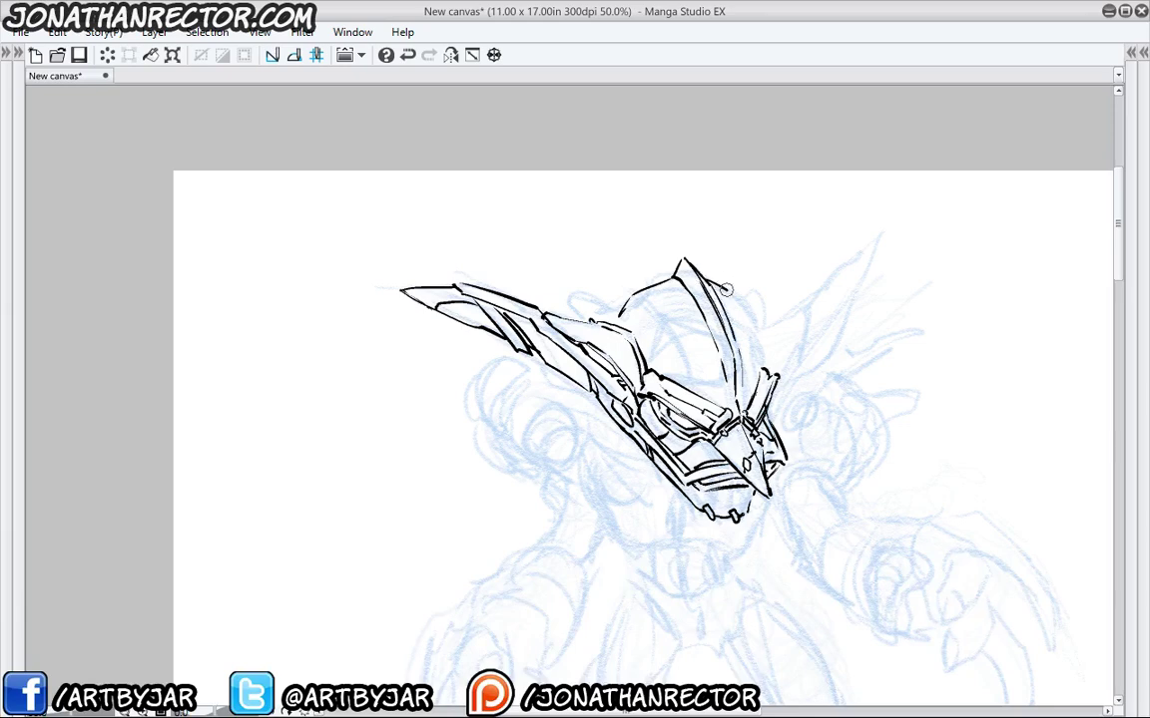
# Ink the far side of the skull and add curved panel seams with a small rivet to the forehead.
pyautogui.moveTo(695, 273); pyautogui.dragTo(754, 327)
pyautogui.hotkey('ctrl', 'z')
pyautogui.hotkey('ctrl', 'y')
pyautogui.moveTo(636, 293); pyautogui.dragTo(690, 383)
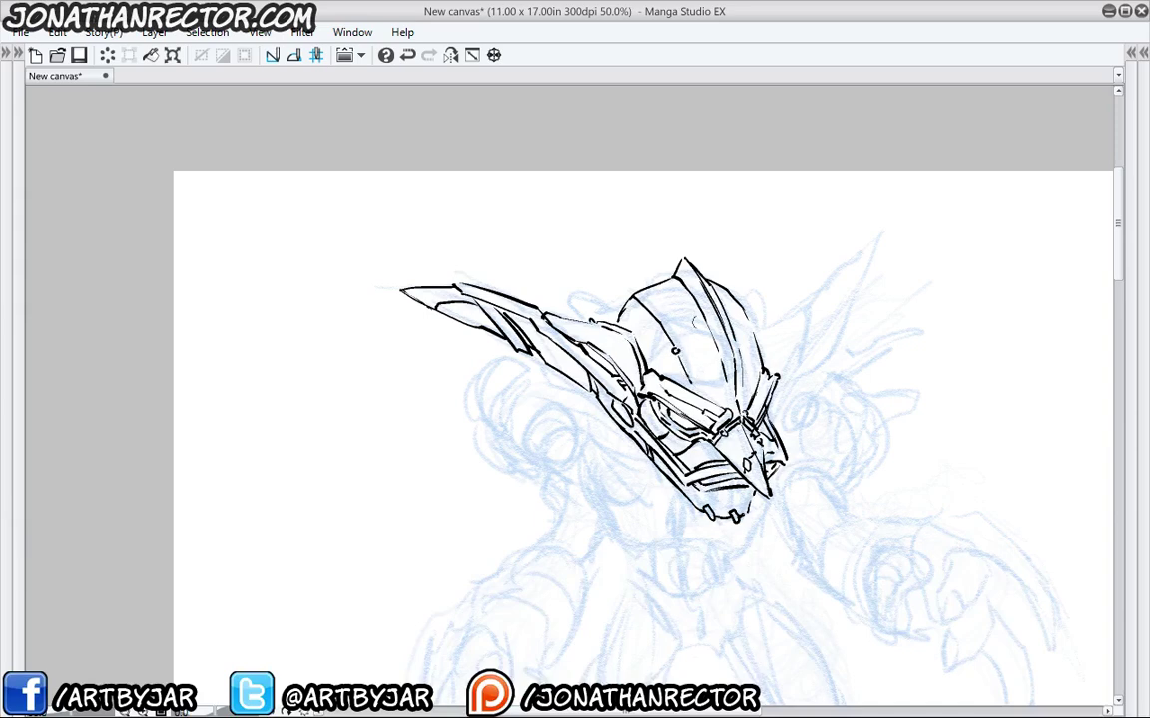
pyautogui.moveTo(742, 312); pyautogui.dragTo(752, 350)
pyautogui.click(752, 357)
# Ink the small horn behind the near ear, the crown spikes, and the far pointed ear with its inner panels.
pyautogui.moveTo(582, 384)
pyautogui.mouseDown()
pyautogui.moveTo(554, 361)
pyautogui.moveTo(566, 349)
pyautogui.moveTo(573, 360)
pyautogui.mouseUp()
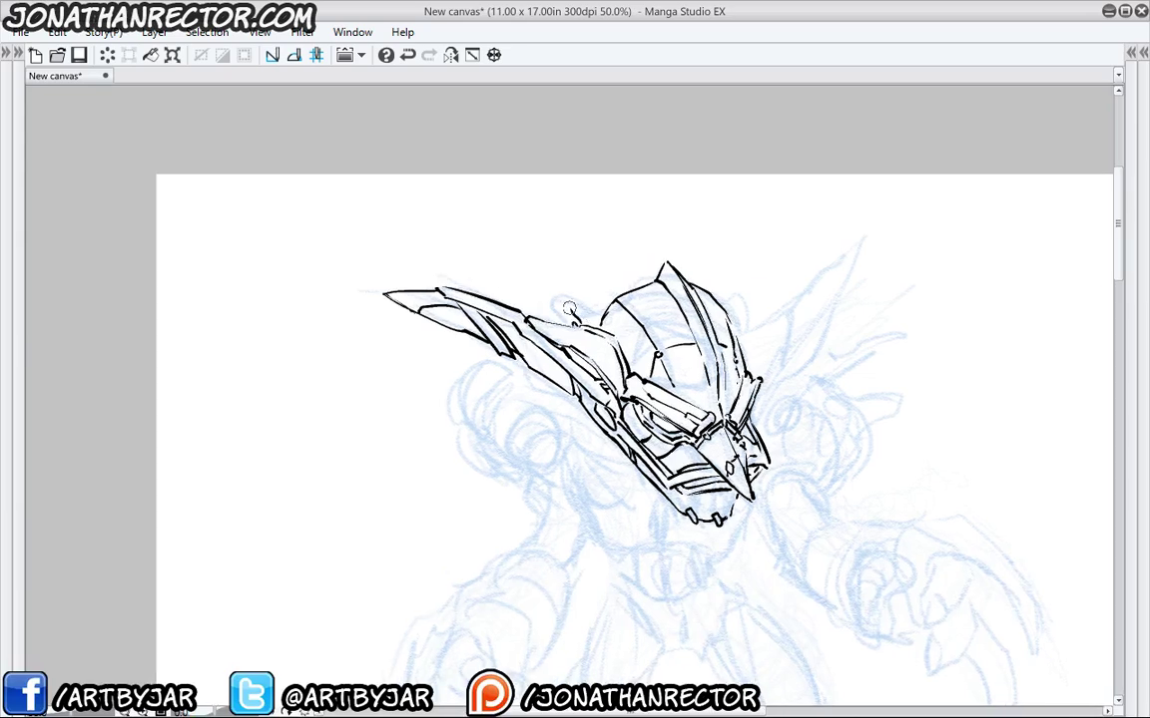
pyautogui.moveTo(569, 308)
pyautogui.mouseDown()
pyautogui.moveTo(592, 313)
pyautogui.moveTo(584, 301)
pyautogui.moveTo(549, 307)
pyautogui.mouseUp()
pyautogui.moveTo(637, 290); pyautogui.dragTo(647, 276)
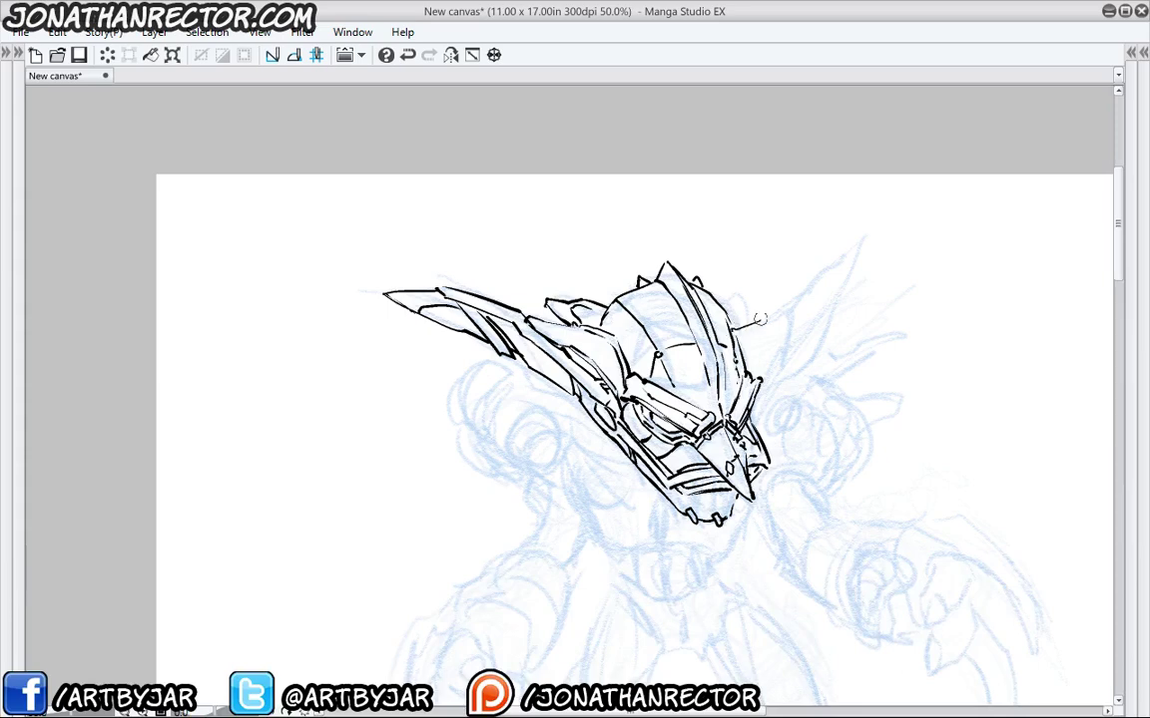
pyautogui.moveTo(731, 330)
pyautogui.mouseDown()
pyautogui.moveTo(788, 311)
pyautogui.moveTo(771, 379)
pyautogui.moveTo(793, 358)
pyautogui.moveTo(820, 282)
pyautogui.moveTo(762, 318)
pyautogui.moveTo(806, 277)
pyautogui.moveTo(867, 251)
pyautogui.moveTo(831, 296)
pyautogui.mouseUp()
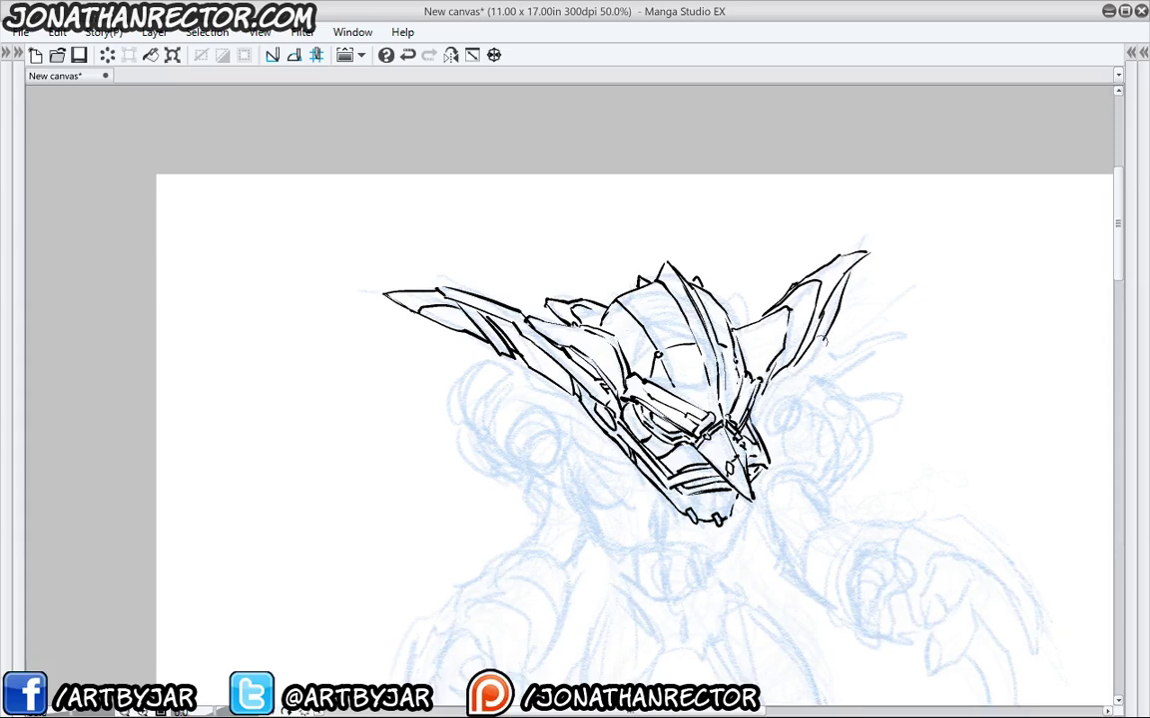
# Flip the view and ink the teeth, the far corner of the mouth and the details inside the eye.
pyautogui.click(450, 53)
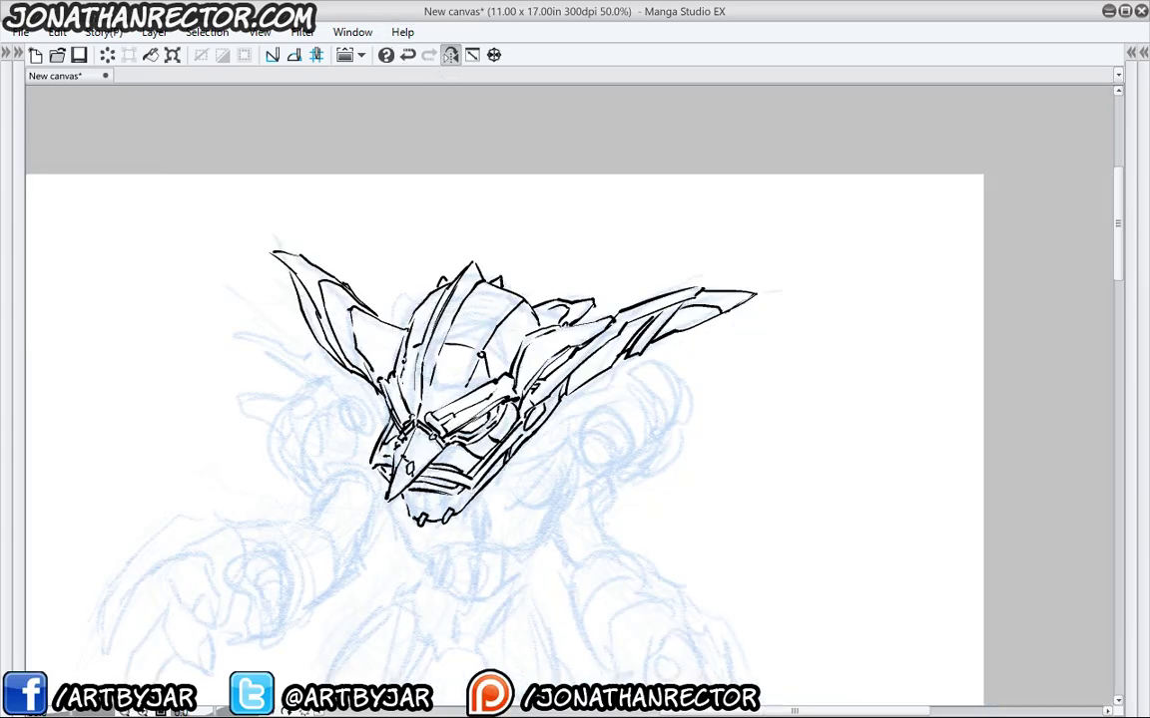
pyautogui.moveTo(303, 384); pyautogui.dragTo(440, 215)
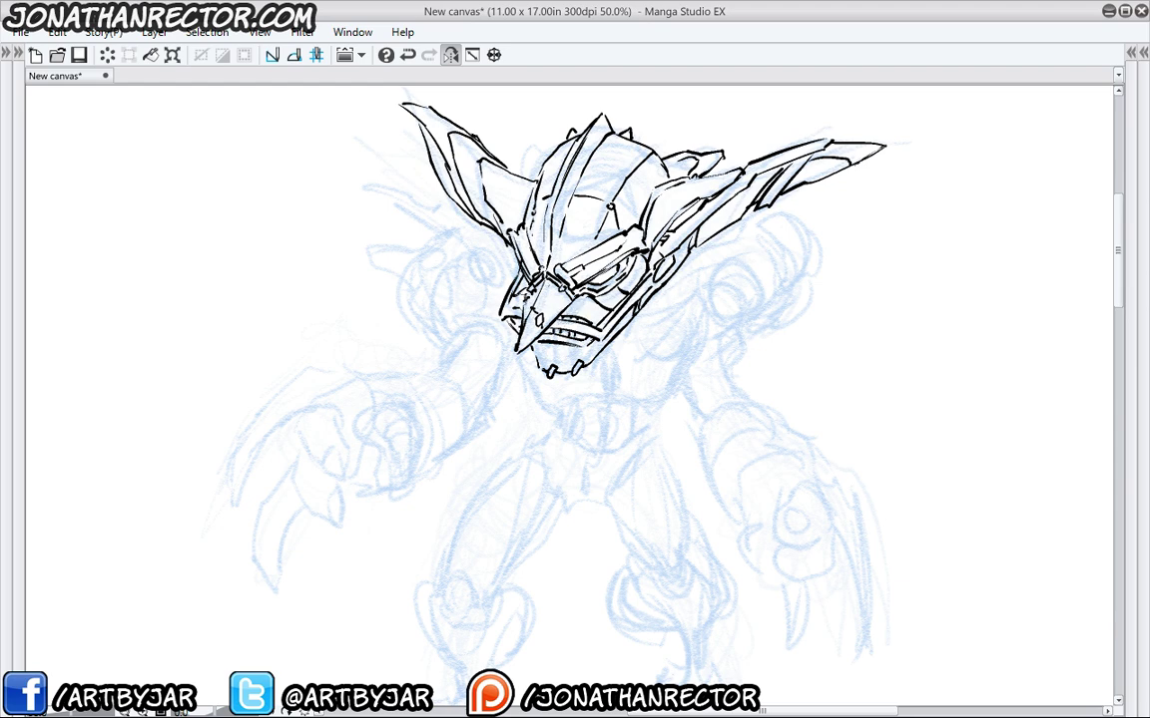
pyautogui.moveTo(510, 316); pyautogui.dragTo(519, 325)
pyautogui.moveTo(610, 267); pyautogui.dragTo(591, 282)
# Ink the two curled front fingers with pointed claws on the raised left-hand hand.
pyautogui.moveTo(409, 388); pyautogui.dragTo(489, 336)
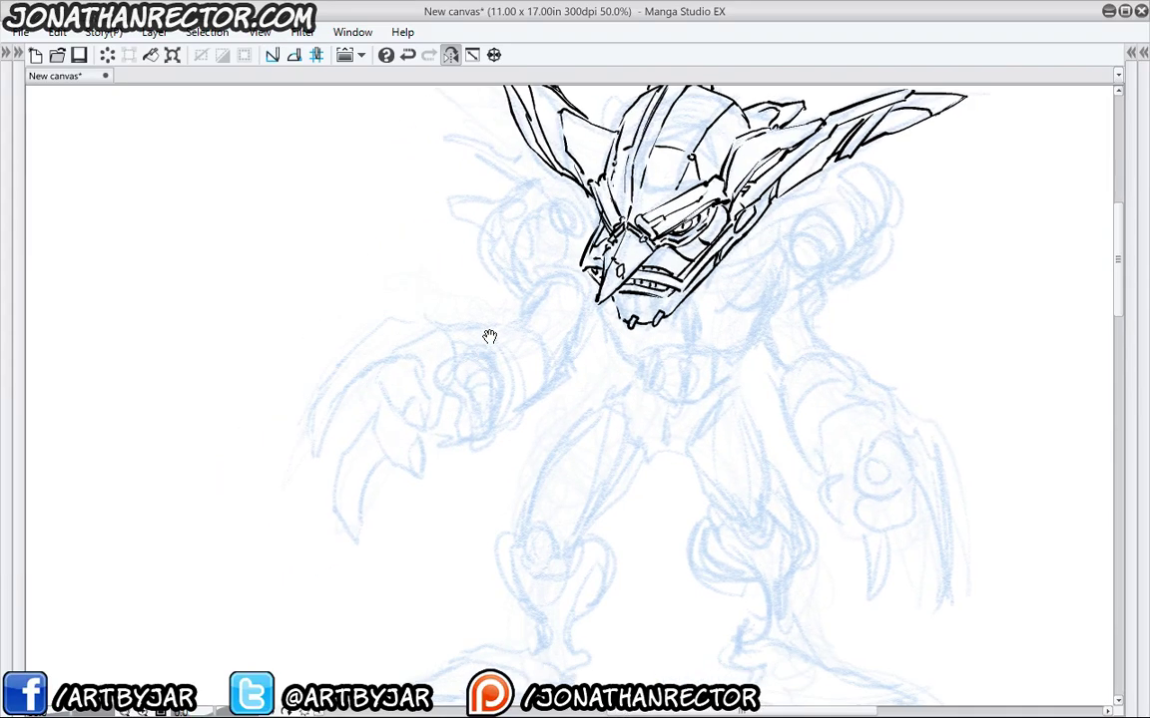
pyautogui.moveTo(397, 357)
pyautogui.mouseDown()
pyautogui.moveTo(379, 377)
pyautogui.moveTo(399, 411)
pyautogui.moveTo(409, 395)
pyautogui.moveTo(424, 423)
pyautogui.moveTo(405, 416)
pyautogui.moveTo(417, 425)
pyautogui.mouseUp()
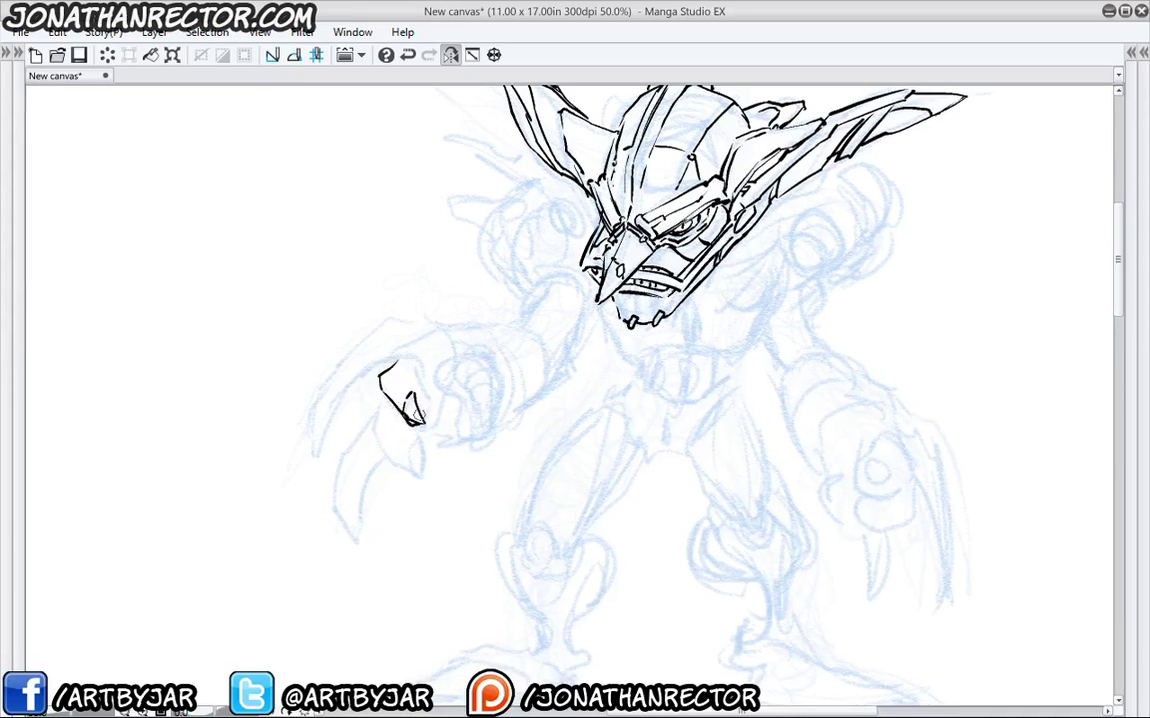
pyautogui.moveTo(403, 361)
pyautogui.mouseDown()
pyautogui.moveTo(427, 419)
pyautogui.moveTo(409, 352)
pyautogui.moveTo(385, 372)
pyautogui.moveTo(413, 346)
pyautogui.moveTo(428, 378)
pyautogui.moveTo(366, 346)
pyautogui.moveTo(393, 410)
pyautogui.moveTo(421, 420)
pyautogui.mouseUp()
pyautogui.moveTo(421, 419)
pyautogui.mouseDown()
pyautogui.moveTo(415, 385)
pyautogui.moveTo(396, 372)
pyautogui.mouseUp()
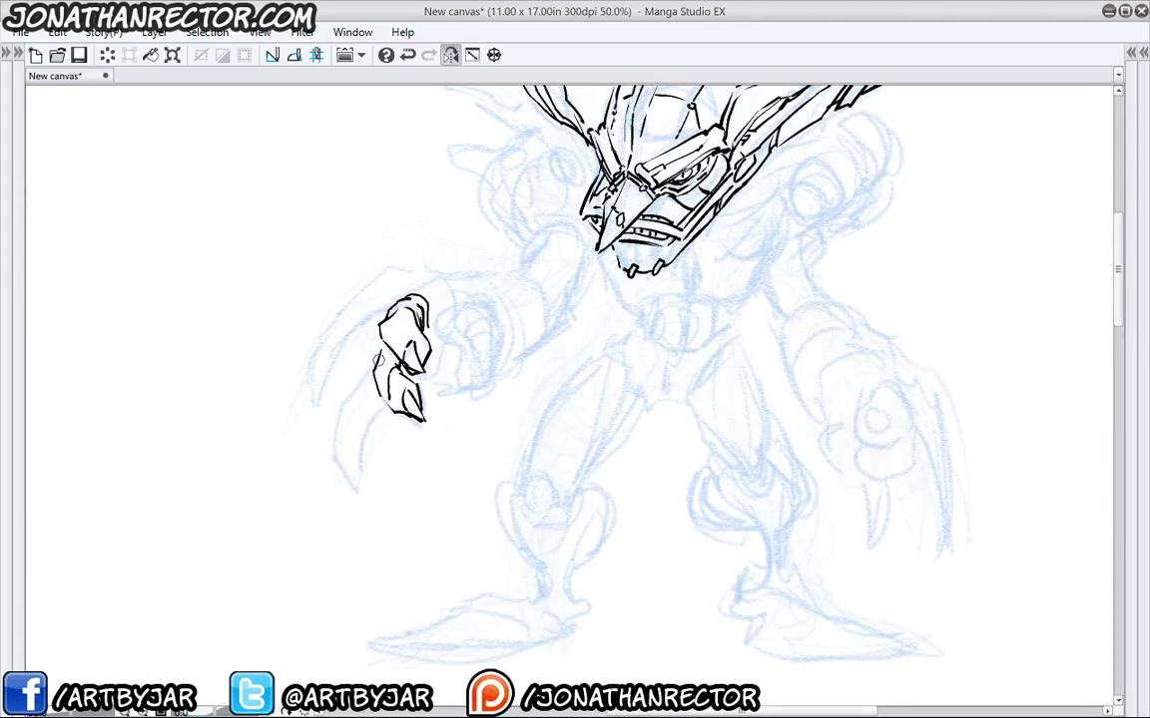
# Ink the remaining curled, clawed digit of the left-hand hand and connect it across the palm.
pyautogui.moveTo(380, 252); pyautogui.dragTo(365, 273)
pyautogui.moveTo(443, 324)
pyautogui.mouseDown()
pyautogui.moveTo(478, 345)
pyautogui.moveTo(432, 344)
pyautogui.moveTo(434, 367)
pyautogui.moveTo(444, 383)
pyautogui.moveTo(474, 379)
pyautogui.moveTo(466, 406)
pyautogui.moveTo(443, 418)
pyautogui.moveTo(444, 378)
pyautogui.moveTo(447, 403)
pyautogui.moveTo(419, 404)
pyautogui.mouseUp()
pyautogui.moveTo(475, 343); pyautogui.dragTo(485, 377)
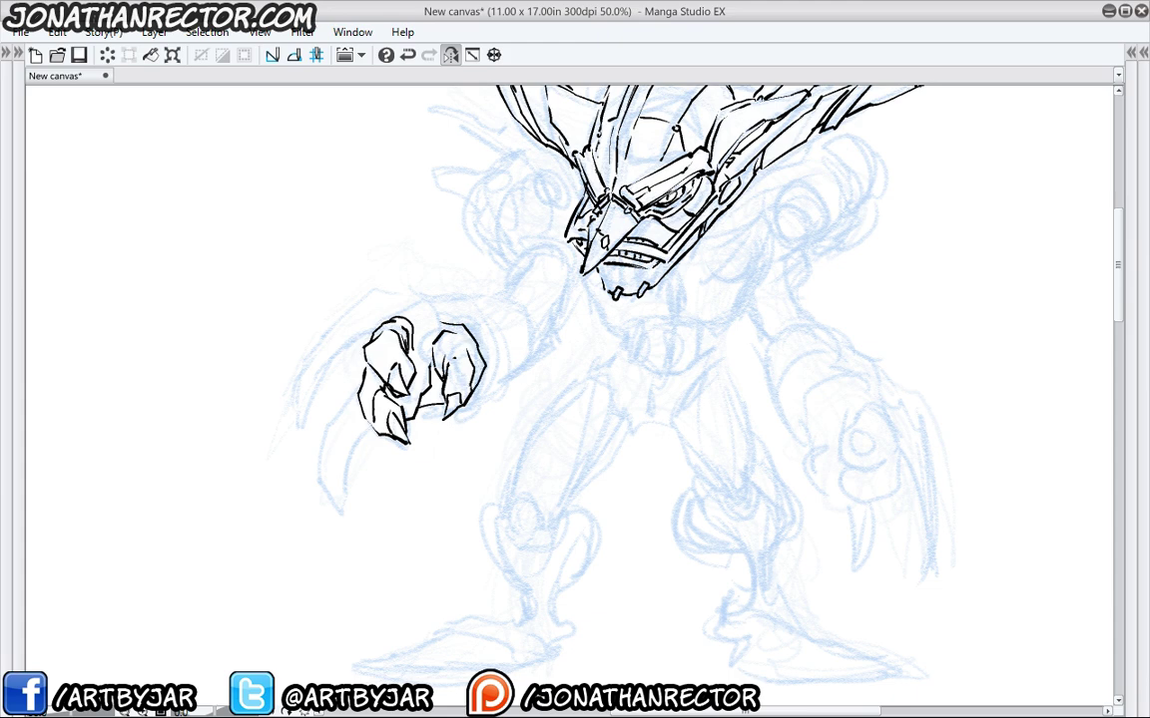
# Ink the back of the left-hand hand with a double-lined band curving around the knuckles.
pyautogui.moveTo(442, 324)
pyautogui.mouseDown()
pyautogui.moveTo(394, 314)
pyautogui.moveTo(393, 332)
pyautogui.mouseUp()
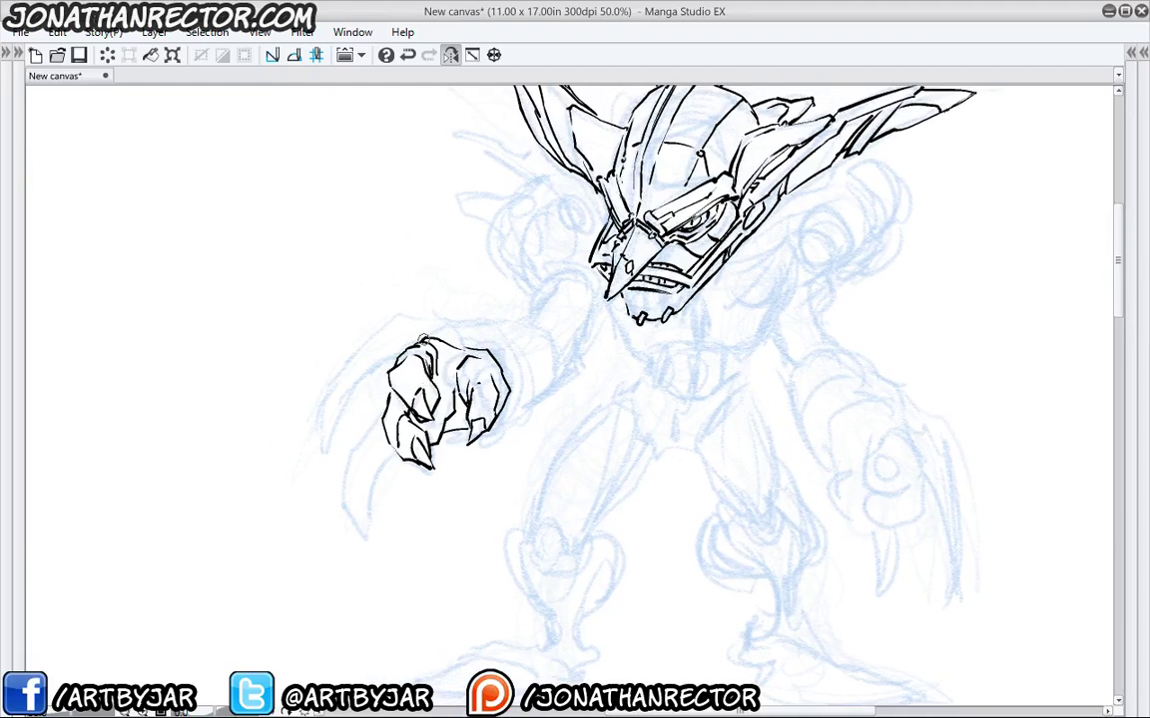
pyautogui.moveTo(431, 337)
pyautogui.mouseDown()
pyautogui.moveTo(476, 343)
pyautogui.moveTo(513, 379)
pyautogui.moveTo(499, 413)
pyautogui.mouseUp()
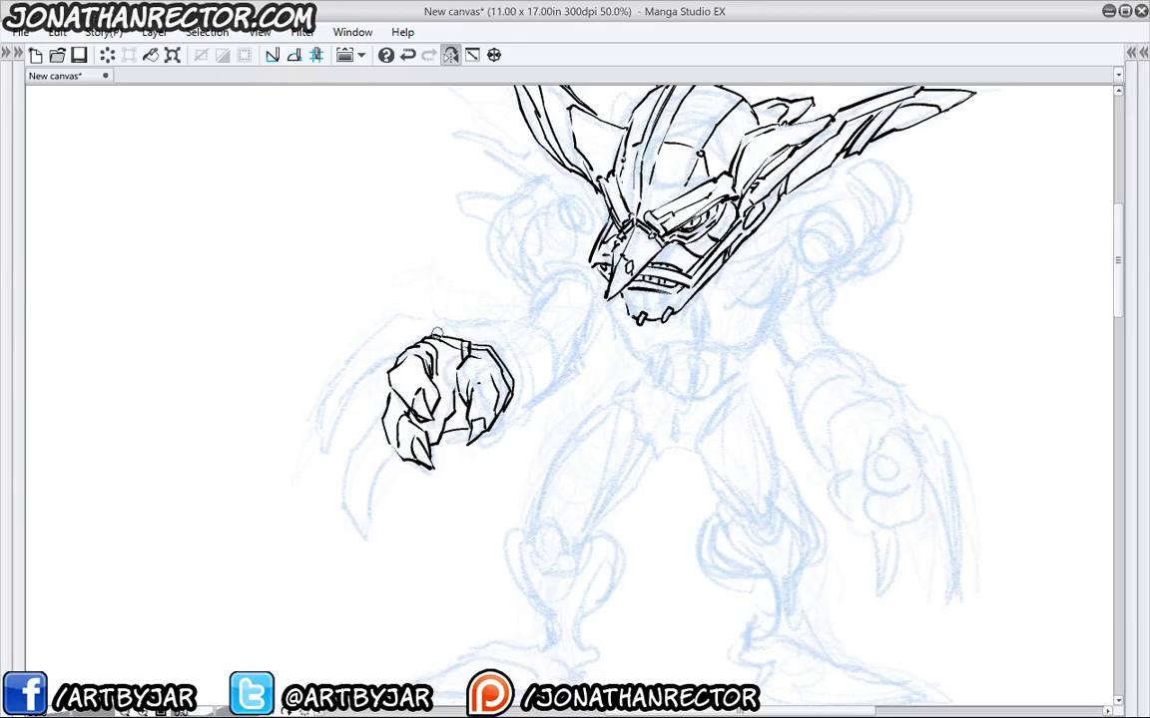
pyautogui.moveTo(451, 326)
pyautogui.mouseDown()
pyautogui.moveTo(520, 321)
pyautogui.moveTo(502, 326)
pyautogui.moveTo(530, 356)
pyautogui.moveTo(502, 410)
pyautogui.mouseUp()
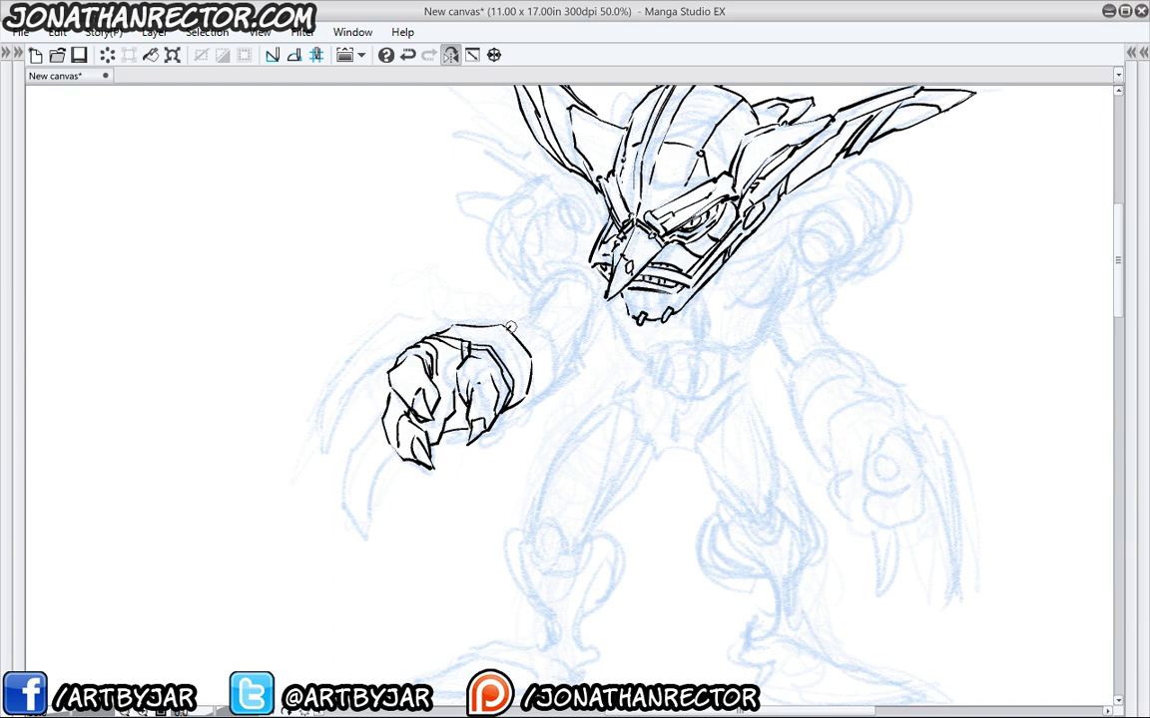
# Ink the segmented wrist cuff, the elbow guard with small holes, and the upper arm above it.
pyautogui.moveTo(510, 326); pyautogui.dragTo(531, 395)
pyautogui.moveTo(512, 327)
pyautogui.mouseDown()
pyautogui.moveTo(554, 331)
pyautogui.moveTo(535, 393)
pyautogui.mouseUp()
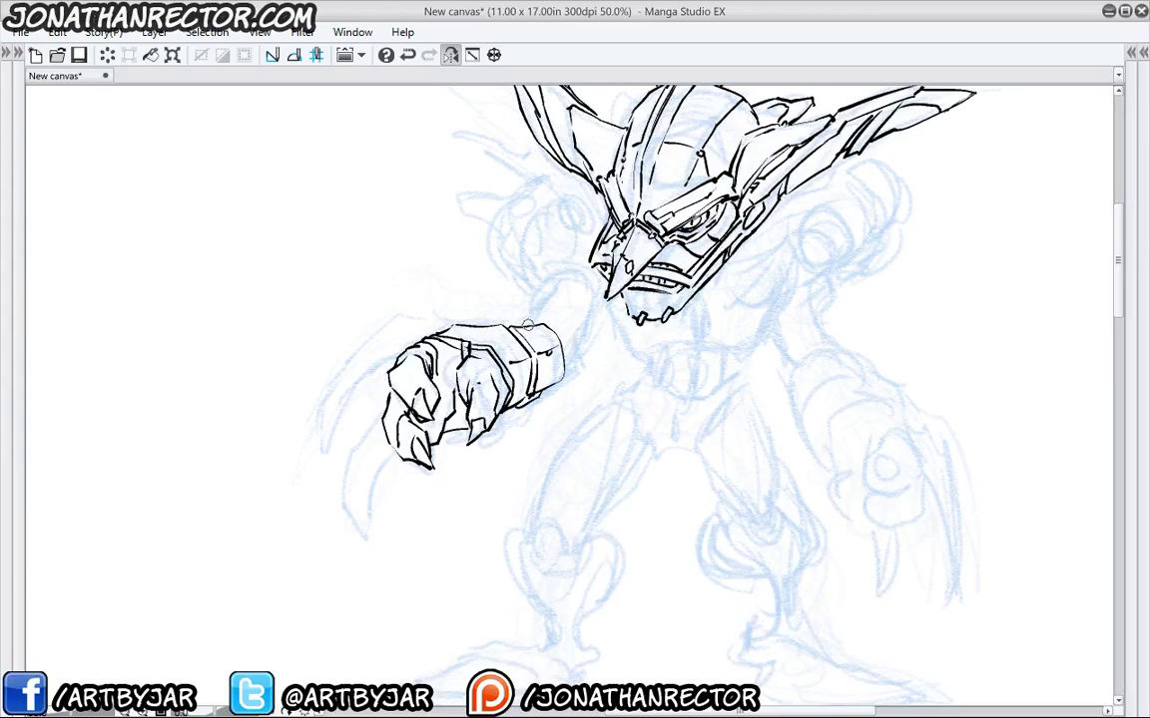
pyautogui.moveTo(528, 325)
pyautogui.mouseDown()
pyautogui.moveTo(541, 319)
pyautogui.moveTo(566, 370)
pyautogui.moveTo(596, 334)
pyautogui.moveTo(553, 406)
pyautogui.moveTo(603, 371)
pyautogui.moveTo(591, 359)
pyautogui.moveTo(568, 397)
pyautogui.mouseUp()
pyautogui.moveTo(572, 343)
pyautogui.mouseDown()
pyautogui.moveTo(546, 320)
pyautogui.moveTo(576, 343)
pyautogui.moveTo(552, 319)
pyautogui.moveTo(559, 276)
pyautogui.moveTo(588, 287)
pyautogui.moveTo(570, 328)
pyautogui.moveTo(594, 303)
pyautogui.mouseUp()
# Ink the rounded left-hand shoulder with a notched circular socket and the curved plate behind it.
pyautogui.moveTo(535, 228); pyautogui.dragTo(534, 260)
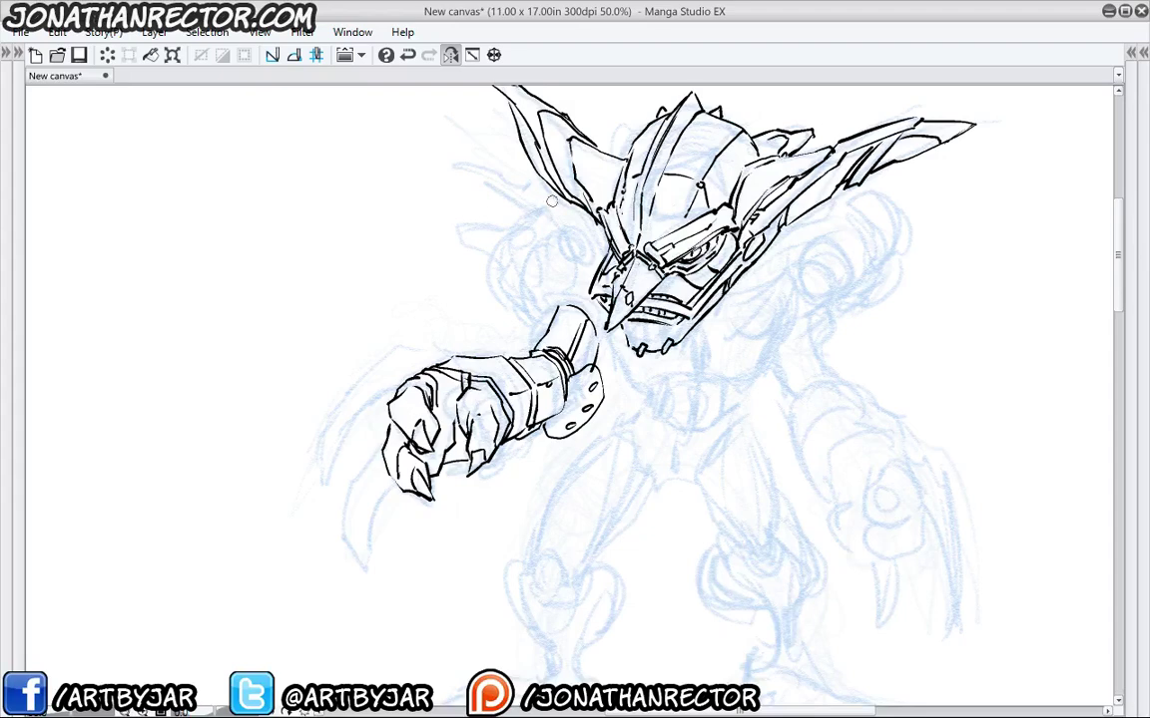
pyautogui.moveTo(558, 208)
pyautogui.mouseDown()
pyautogui.moveTo(527, 222)
pyautogui.moveTo(522, 261)
pyautogui.moveTo(534, 285)
pyautogui.mouseUp()
pyautogui.moveTo(526, 224)
pyautogui.mouseDown()
pyautogui.moveTo(509, 236)
pyautogui.moveTo(502, 270)
pyautogui.moveTo(527, 300)
pyautogui.mouseUp()
pyautogui.moveTo(568, 228)
pyautogui.mouseDown()
pyautogui.moveTo(551, 251)
pyautogui.moveTo(572, 262)
pyautogui.moveTo(570, 236)
pyautogui.mouseUp()
pyautogui.moveTo(562, 229); pyautogui.dragTo(565, 237)
pyautogui.moveTo(556, 235); pyautogui.dragTo(557, 245)
pyautogui.moveTo(551, 251)
pyautogui.mouseDown()
pyautogui.moveTo(583, 236)
pyautogui.moveTo(581, 290)
pyautogui.mouseUp()
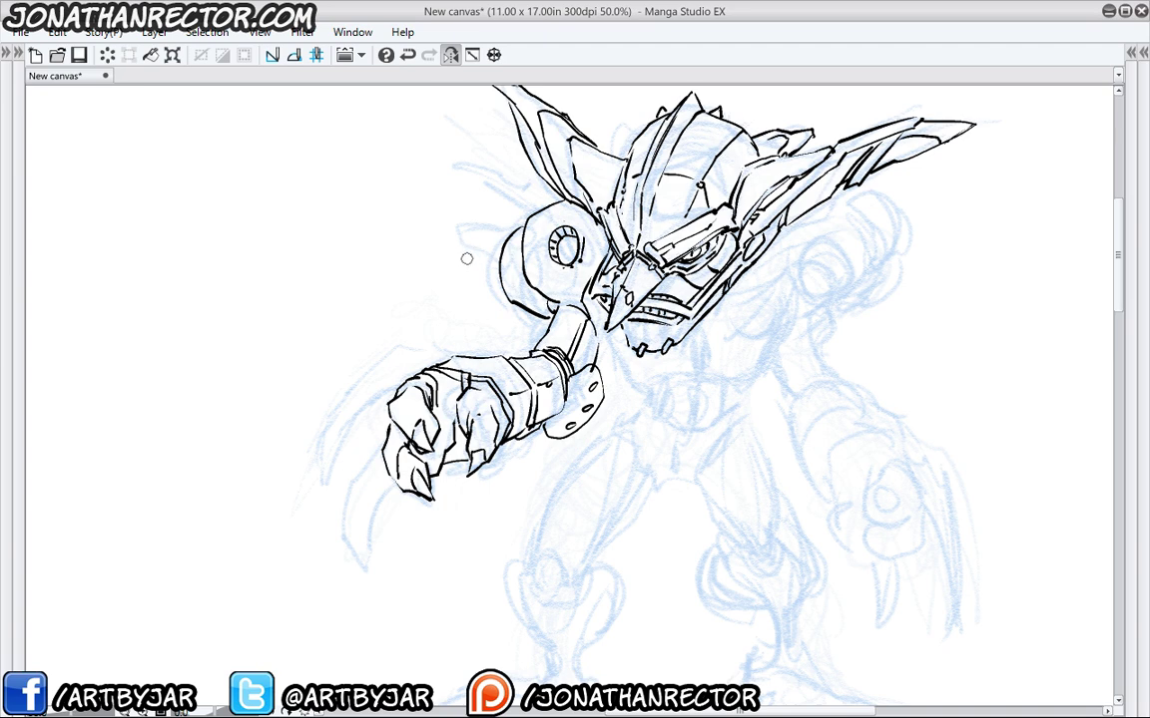
# Add a second contour to the rear shoulder plate and strengthen the outer edge of the left-hand ear.
pyautogui.moveTo(519, 214); pyautogui.dragTo(509, 284)
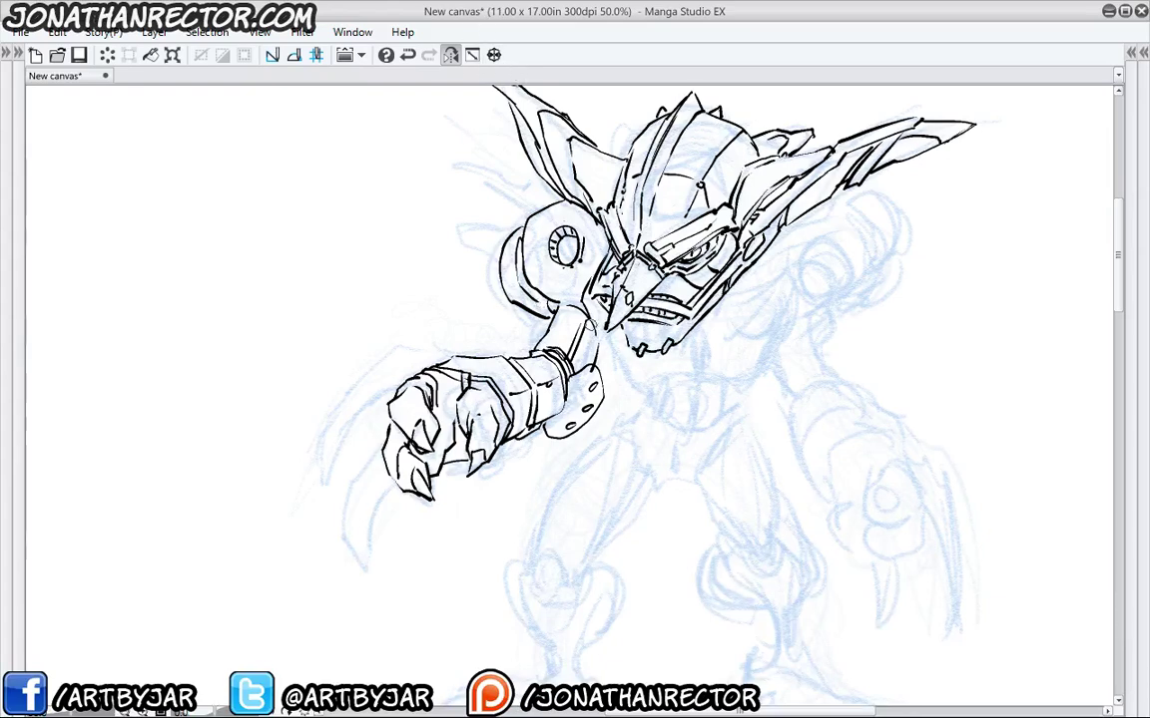
pyautogui.moveTo(538, 243); pyautogui.dragTo(525, 298)
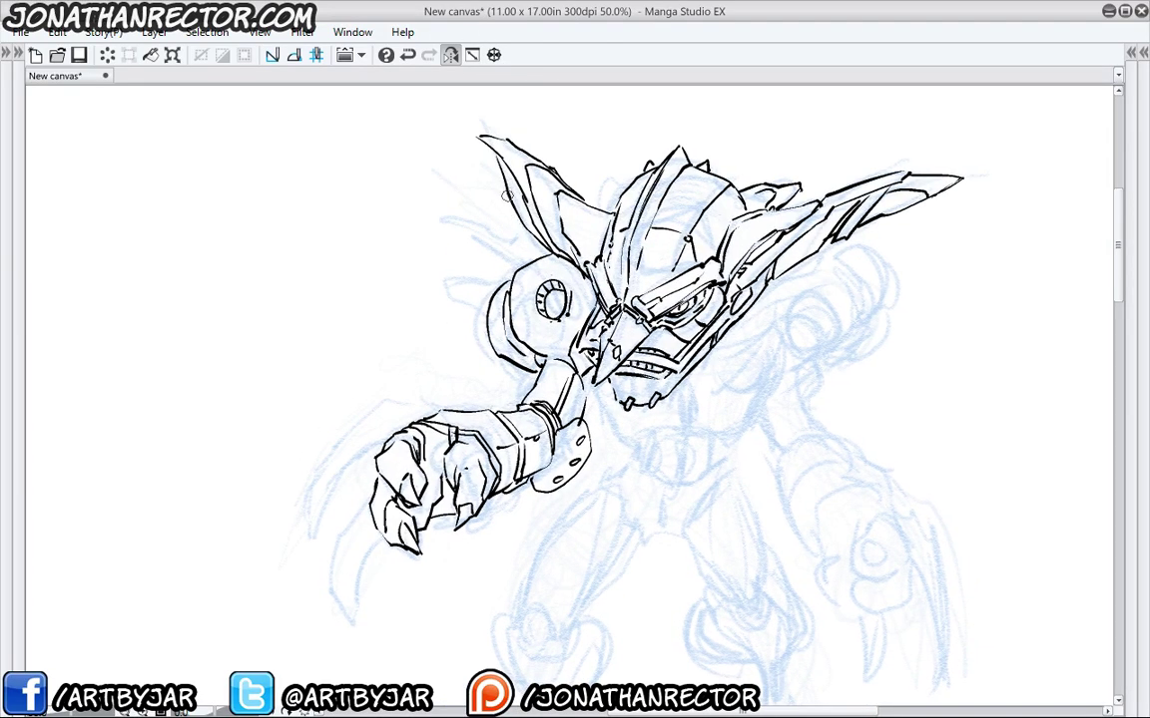
pyautogui.hotkey('ctrl', 'z')
pyautogui.moveTo(525, 229)
pyautogui.mouseDown()
pyautogui.moveTo(582, 271)
pyautogui.moveTo(539, 276)
pyautogui.moveTo(549, 286)
pyautogui.mouseUp()
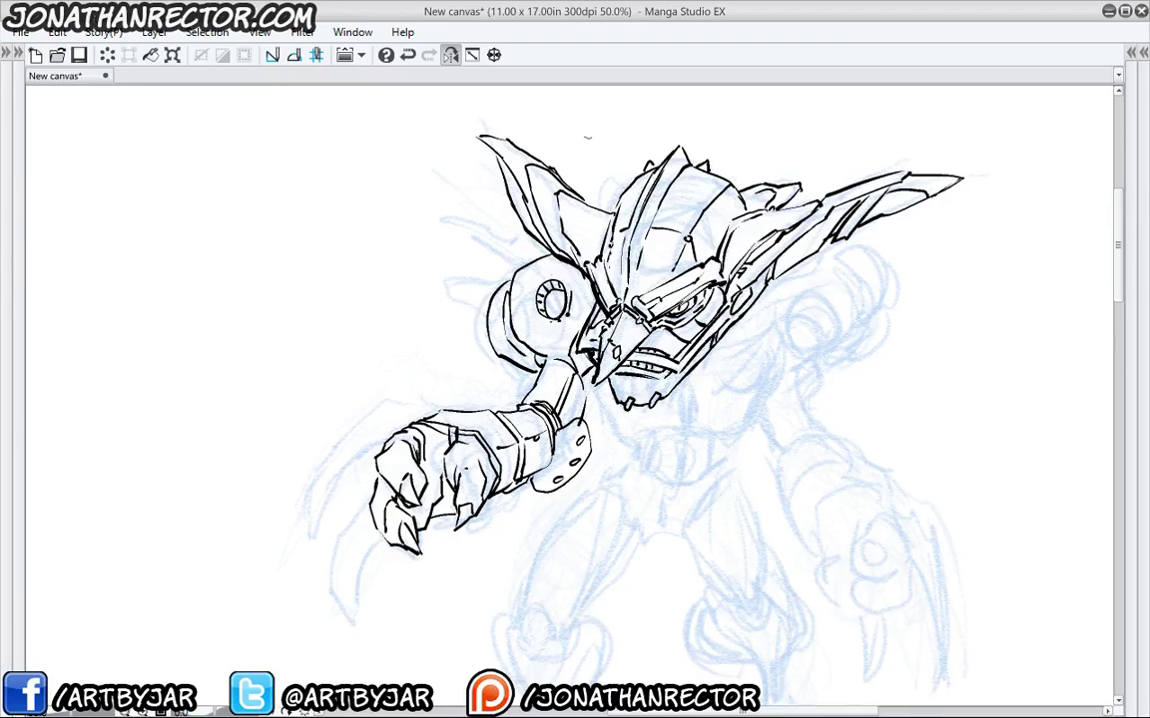
# Ink the two long, curved blade-like claws extending behind the fingers of the left-hand hand.
pyautogui.moveTo(596, 383); pyautogui.dragTo(649, 329)
pyautogui.moveTo(390, 424)
pyautogui.mouseDown()
pyautogui.moveTo(426, 334)
pyautogui.moveTo(404, 328)
pyautogui.moveTo(345, 463)
pyautogui.mouseUp()
pyautogui.moveTo(411, 411)
pyautogui.mouseDown()
pyautogui.moveTo(392, 429)
pyautogui.moveTo(393, 524)
pyautogui.moveTo(421, 457)
pyautogui.mouseUp()
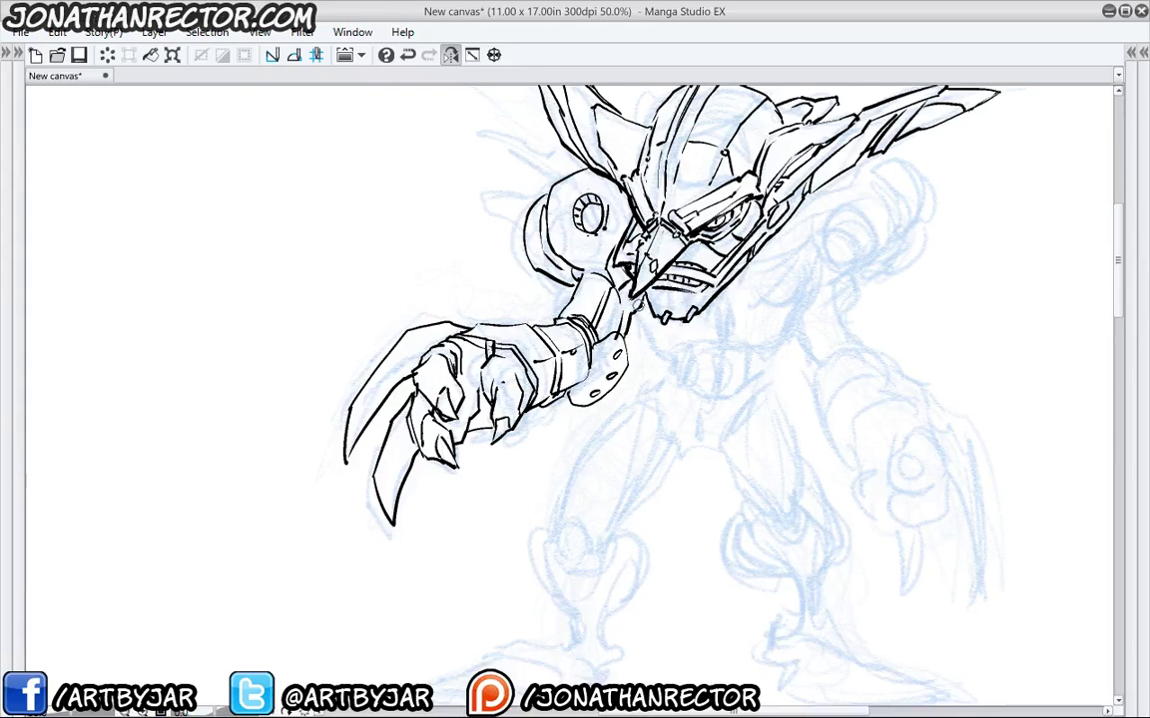
# Thicken the outlines of the left-hand claws, fingers and forearm, and darken the gaps between the fingers.
pyautogui.moveTo(547, 277); pyautogui.dragTo(572, 291)
pyautogui.moveTo(544, 357)
pyautogui.mouseDown()
pyautogui.moveTo(606, 310)
pyautogui.moveTo(596, 363)
pyautogui.moveTo(551, 399)
pyautogui.moveTo(556, 375)
pyautogui.moveTo(526, 385)
pyautogui.moveTo(481, 380)
pyautogui.moveTo(469, 366)
pyautogui.moveTo(464, 431)
pyautogui.mouseUp()
pyautogui.moveTo(480, 336); pyautogui.dragTo(515, 374)
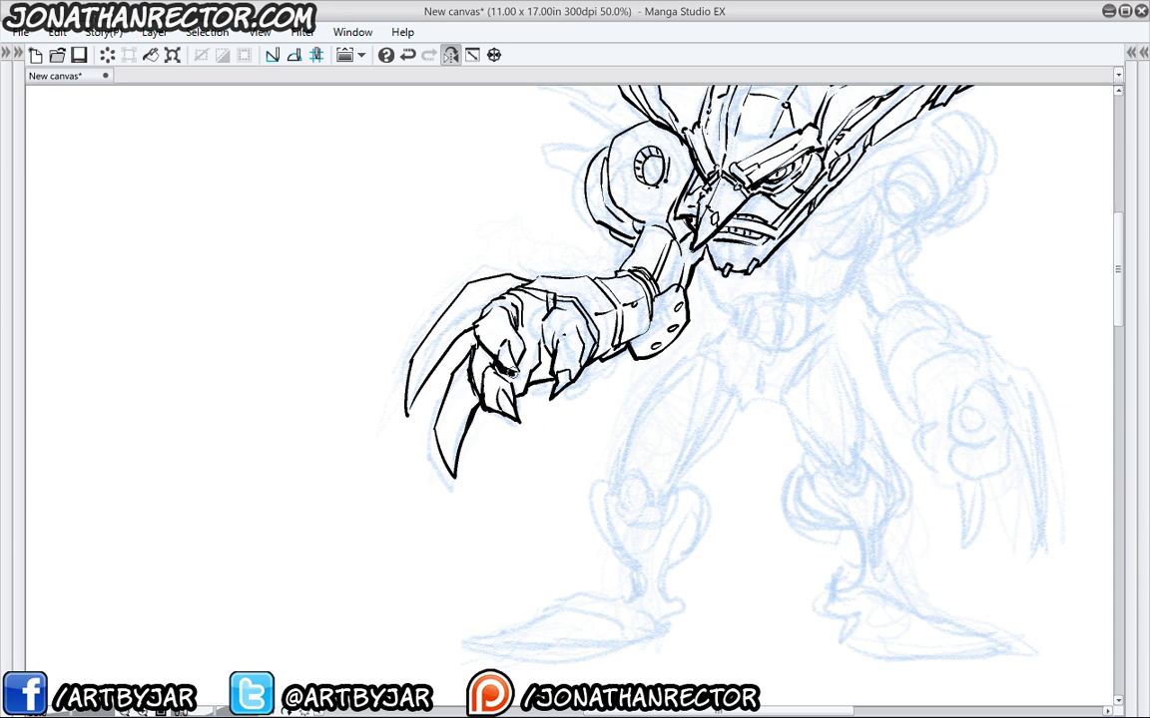
pyautogui.scroll(2, 479, 417)
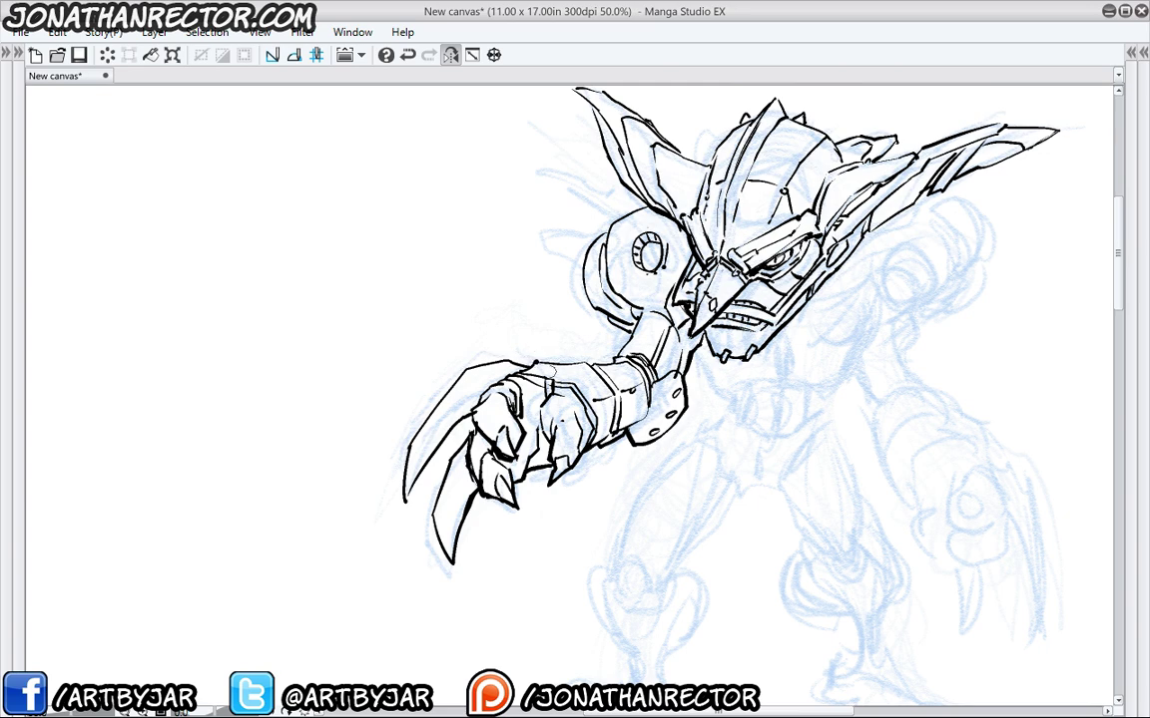
pyautogui.moveTo(536, 363)
pyautogui.mouseDown()
pyautogui.moveTo(596, 365)
pyautogui.moveTo(608, 384)
pyautogui.moveTo(647, 302)
pyautogui.moveTo(637, 273)
pyautogui.moveTo(645, 306)
pyautogui.mouseUp()
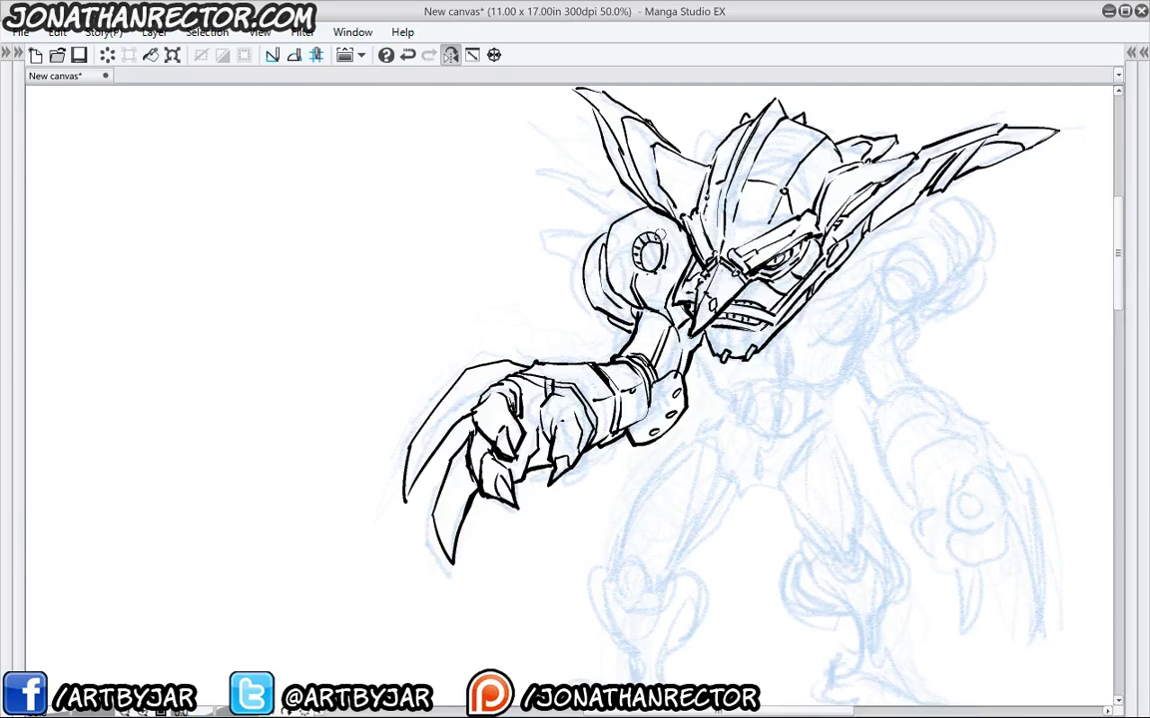
# Add line accents to the left-hand shoulder and short segment marks along the cheek plate.
pyautogui.moveTo(668, 222); pyautogui.dragTo(654, 230)
pyautogui.moveTo(618, 304); pyautogui.dragTo(590, 333)
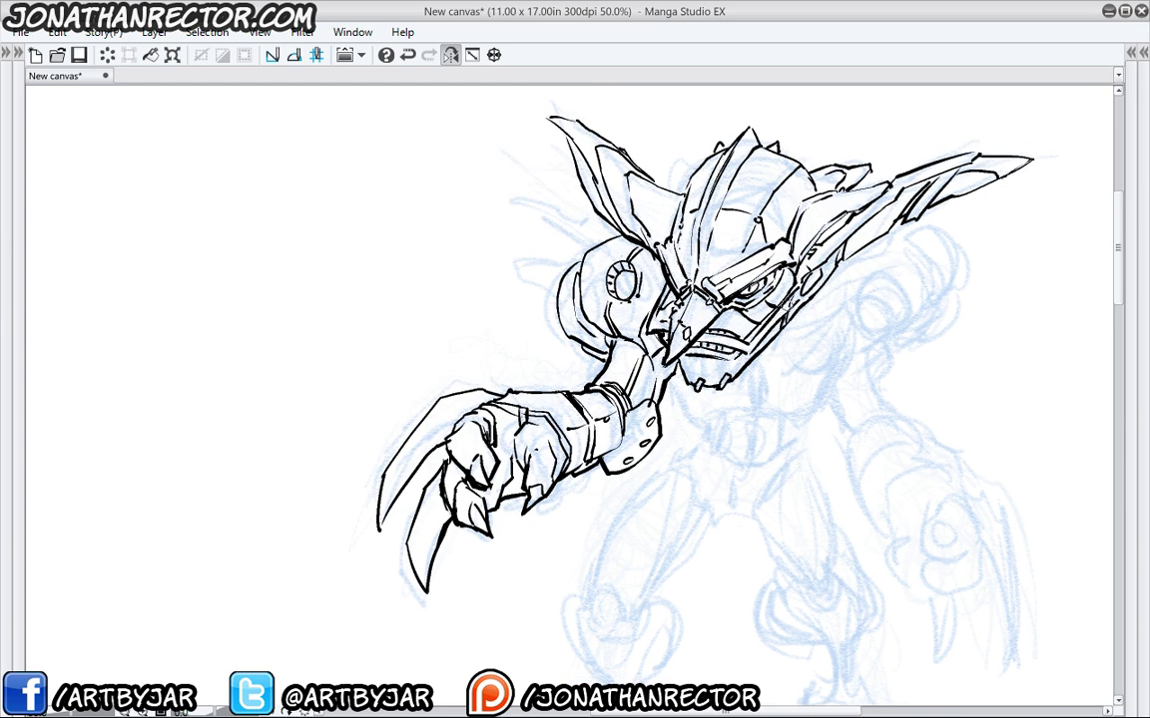
pyautogui.moveTo(698, 280); pyautogui.dragTo(670, 319)
pyautogui.moveTo(594, 407); pyautogui.dragTo(564, 467)
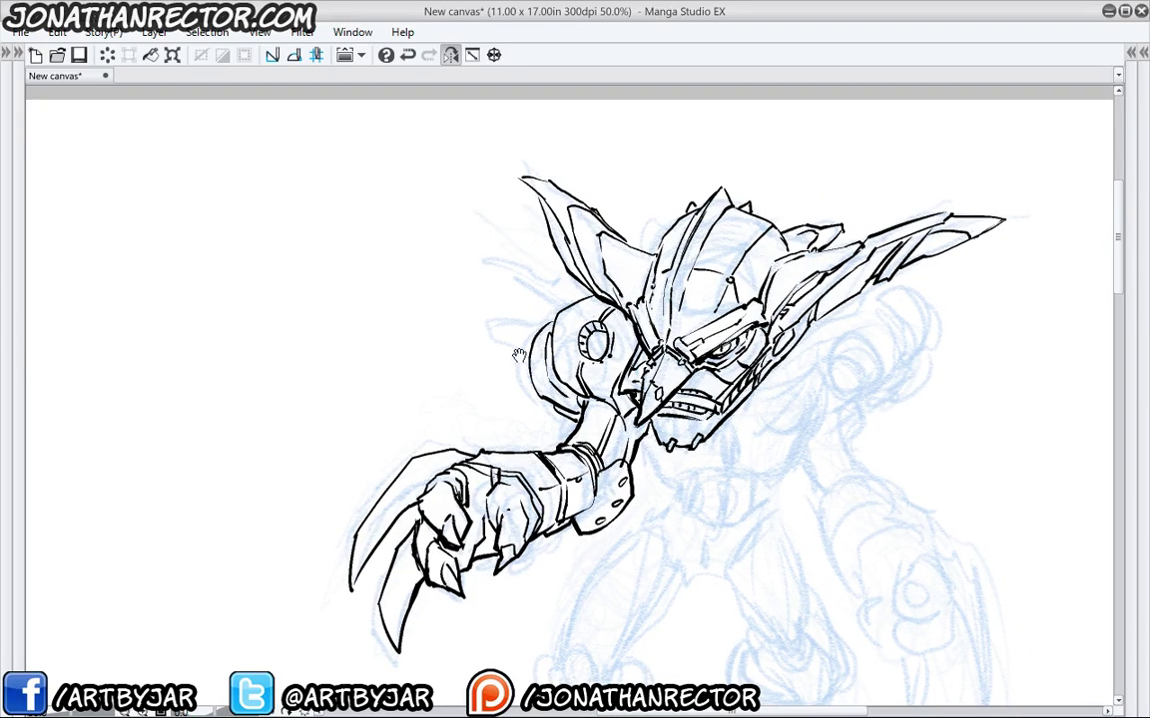
# Flip the canvas view horizontally and ink the small pendant below the chin, the chest plate's scalloped lower edge and its double side rim.
pyautogui.moveTo(519, 356); pyautogui.dragTo(448, 316)
pyautogui.click(451, 55)
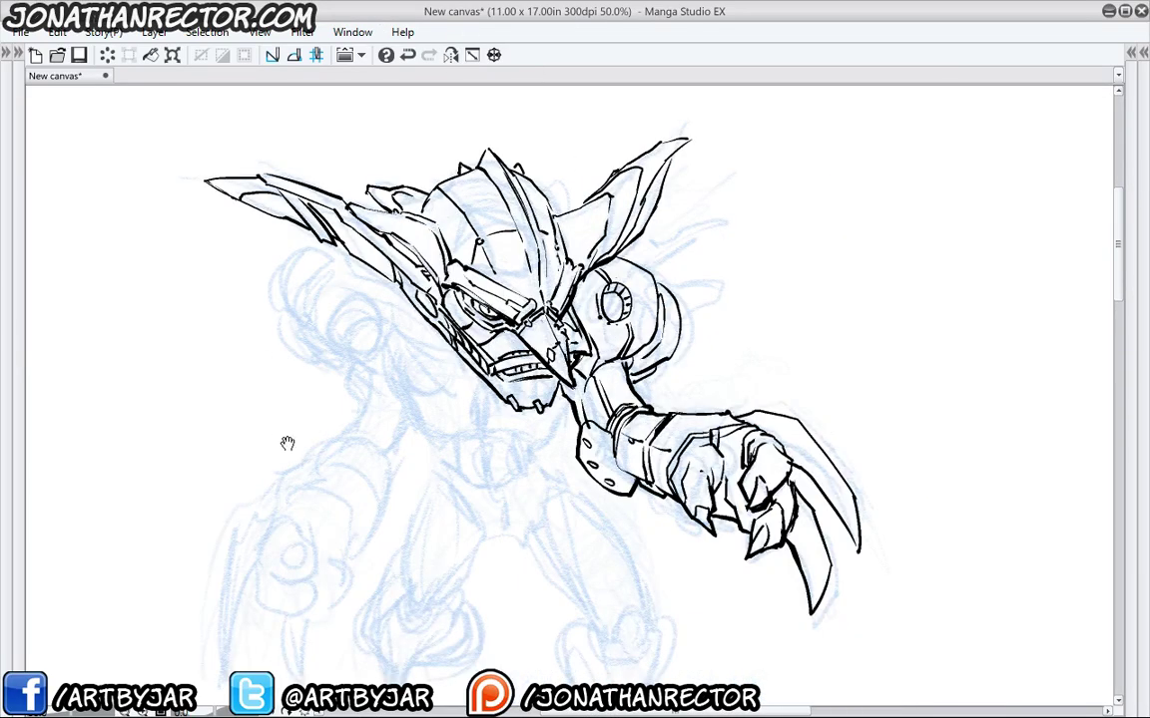
pyautogui.moveTo(287, 443); pyautogui.dragTo(307, 411)
pyautogui.moveTo(498, 353); pyautogui.dragTo(501, 385)
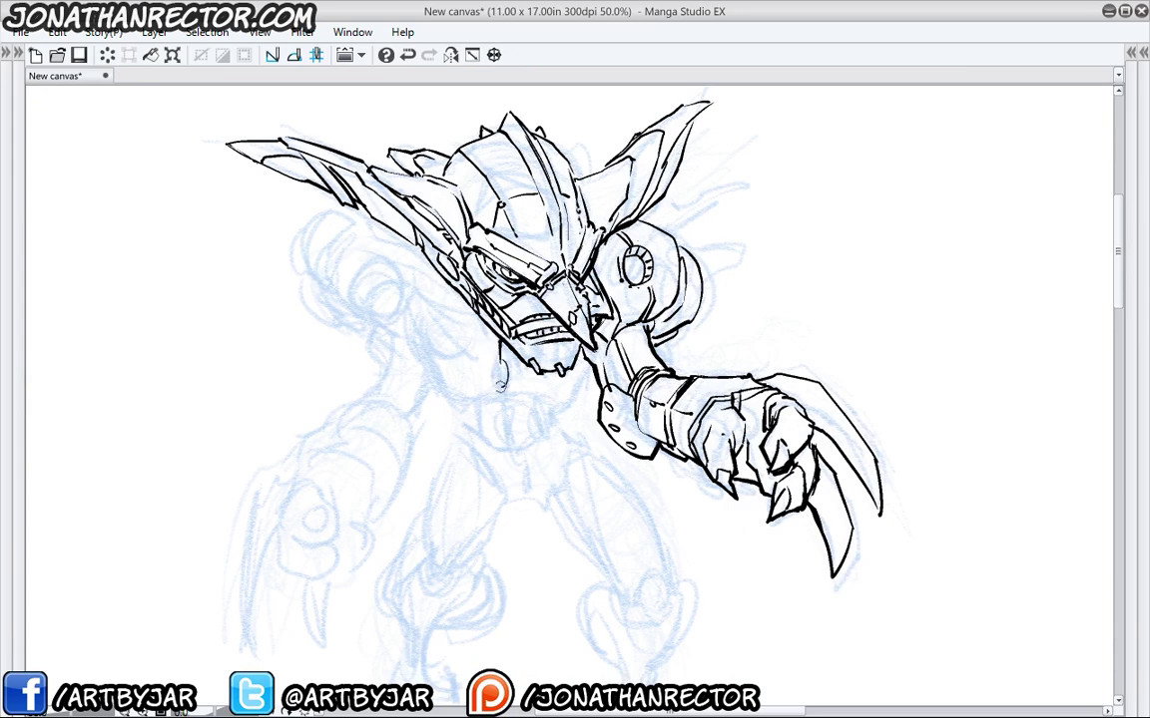
pyautogui.moveTo(496, 336)
pyautogui.mouseDown()
pyautogui.moveTo(489, 381)
pyautogui.moveTo(560, 403)
pyautogui.moveTo(581, 377)
pyautogui.mouseUp()
pyautogui.moveTo(496, 394); pyautogui.dragTo(439, 397)
pyautogui.moveTo(399, 251); pyautogui.dragTo(427, 392)
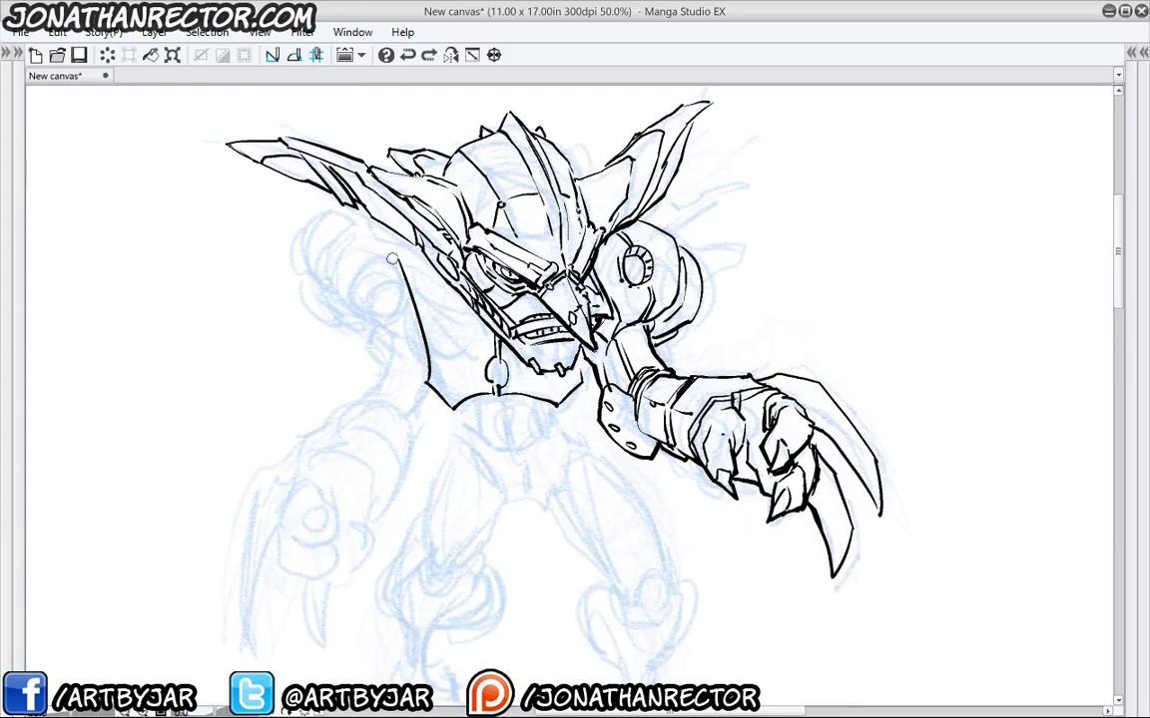
pyautogui.moveTo(398, 260); pyautogui.dragTo(426, 377)
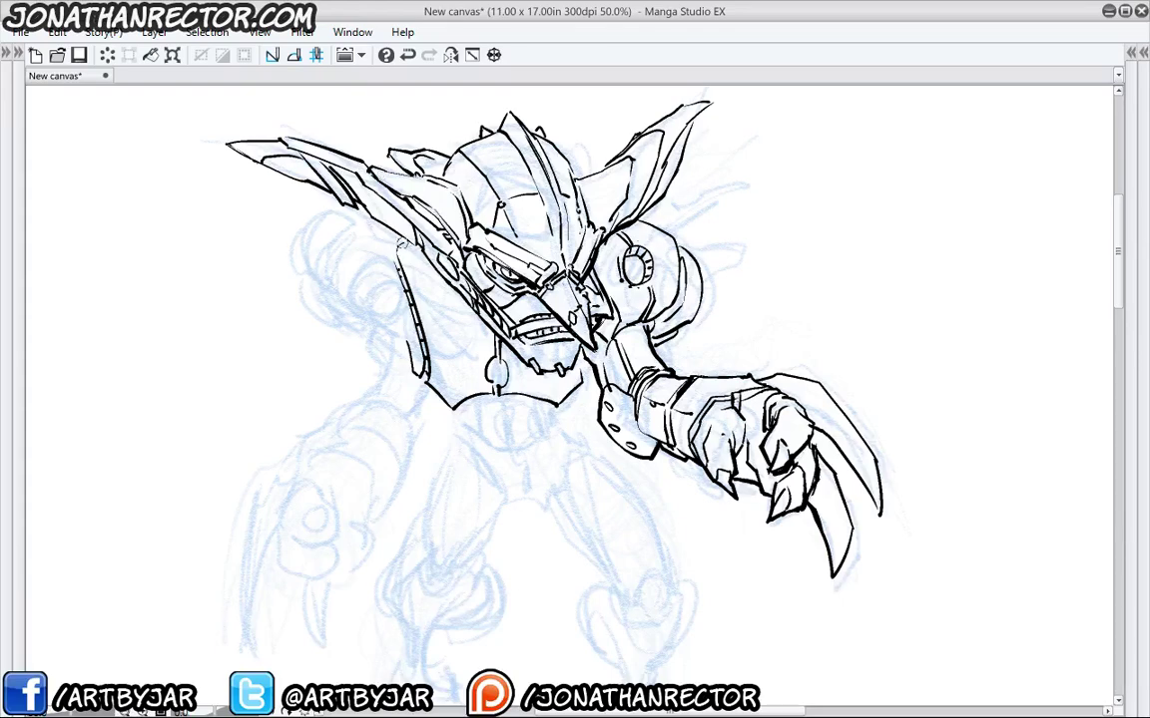
# Ink the round joint of the unfinished shoulder beside the chest plate, with an inner oval and short rim ticks.
pyautogui.moveTo(355, 302)
pyautogui.mouseDown()
pyautogui.moveTo(460, 329)
pyautogui.moveTo(480, 318)
pyautogui.moveTo(469, 341)
pyautogui.mouseUp()
pyautogui.moveTo(496, 289)
pyautogui.mouseDown()
pyautogui.moveTo(467, 304)
pyautogui.moveTo(457, 351)
pyautogui.moveTo(486, 352)
pyautogui.moveTo(456, 351)
pyautogui.moveTo(447, 329)
pyautogui.moveTo(458, 312)
pyautogui.mouseUp()
pyautogui.moveTo(507, 401); pyautogui.dragTo(336, 353)
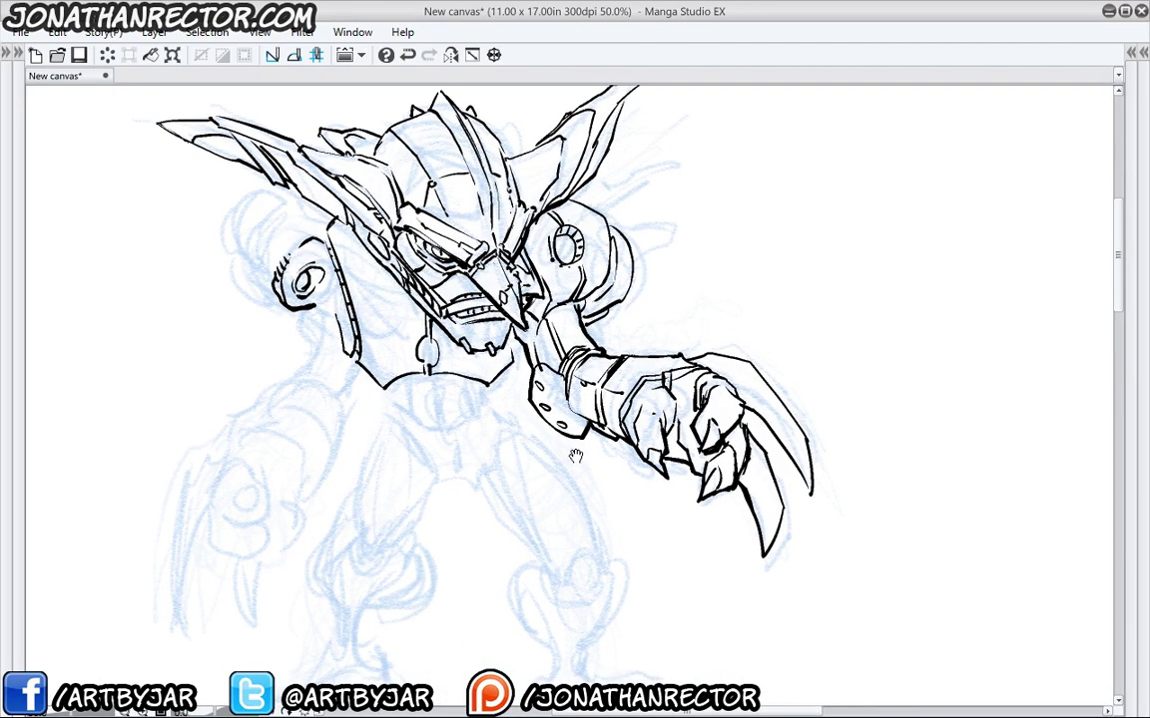
# On Layer 8, turn off the blue layer colour, raise the opacity to 100% and choose the 2H Real Pencil 2 brush.
pyautogui.moveTo(575, 454); pyautogui.dragTo(203, 501)
pyautogui.moveTo(421, 461); pyautogui.dragTo(402, 382)
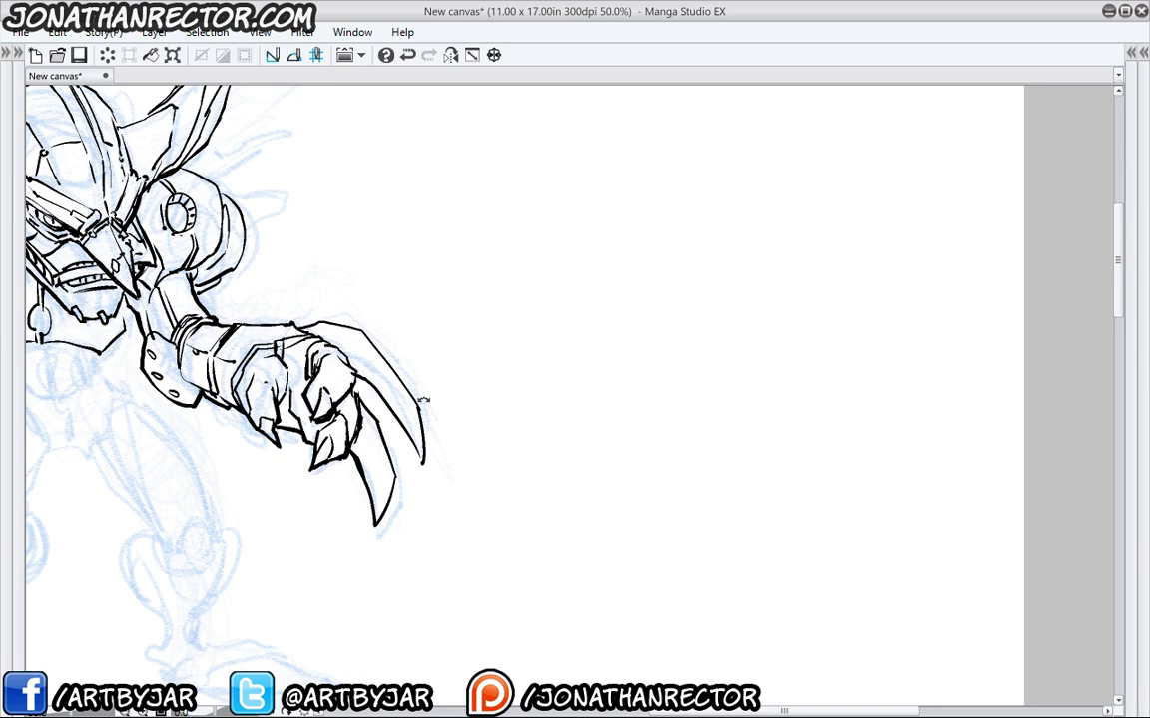
pyautogui.press('Tab')
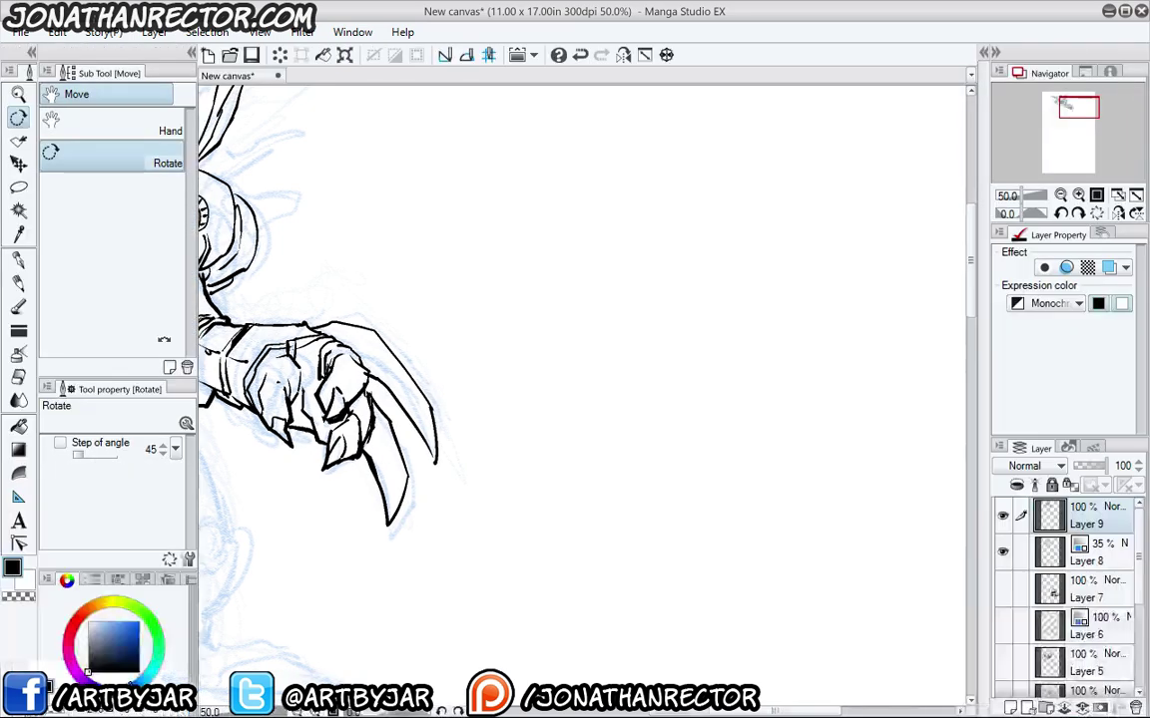
pyautogui.click(1114, 564)
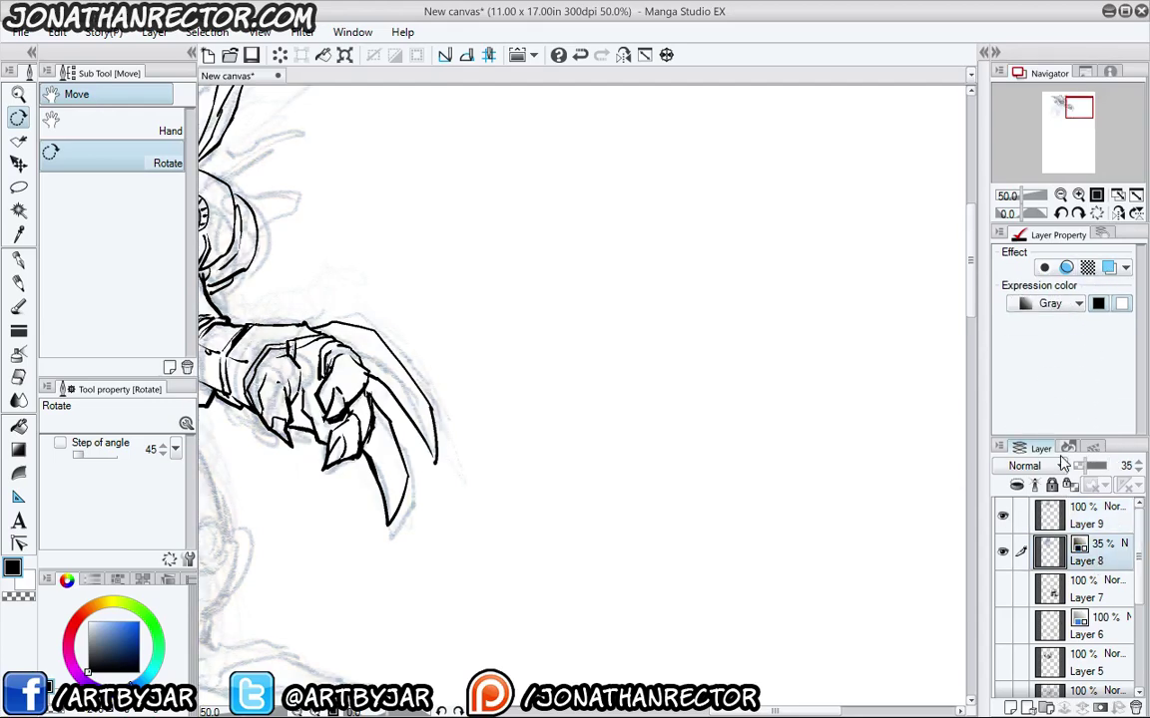
pyautogui.moveTo(1085, 465); pyautogui.dragTo(1108, 466)
pyautogui.moveTo(494, 443)
pyautogui.mouseDown()
pyautogui.moveTo(790, 530)
pyautogui.moveTo(709, 483)
pyautogui.moveTo(427, 432)
pyautogui.mouseUp()
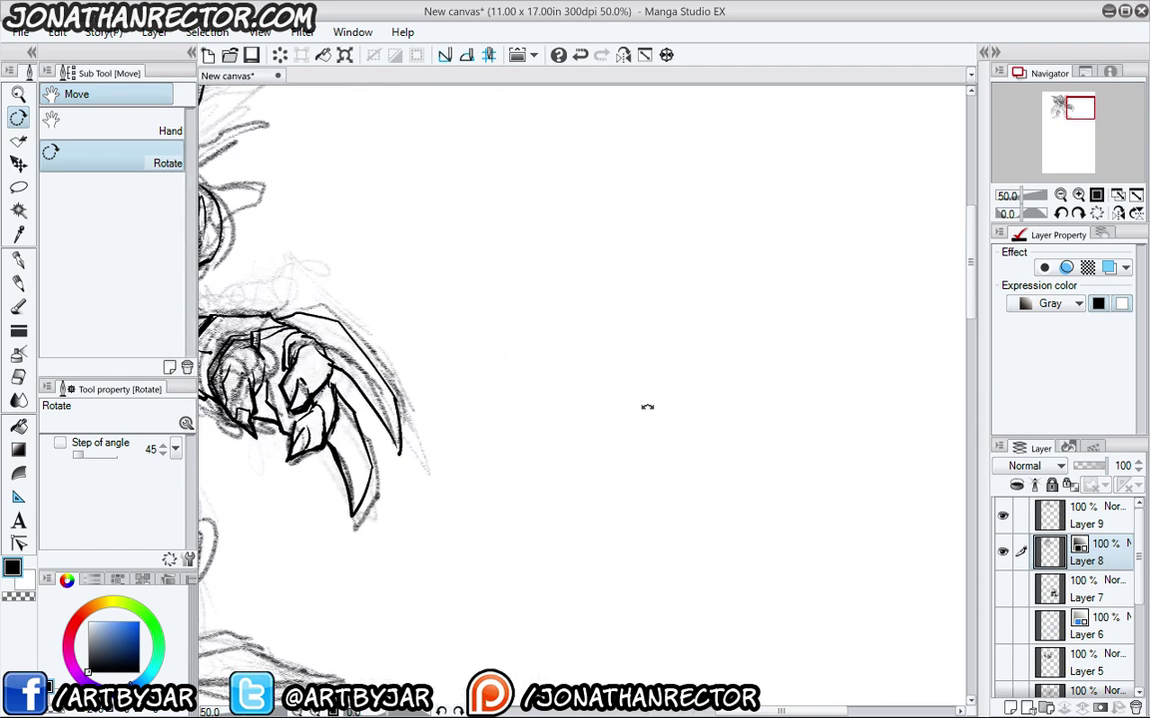
pyautogui.press('p')
pyautogui.click(117, 240)
pyautogui.moveTo(575, 263); pyautogui.dragTo(522, 285)
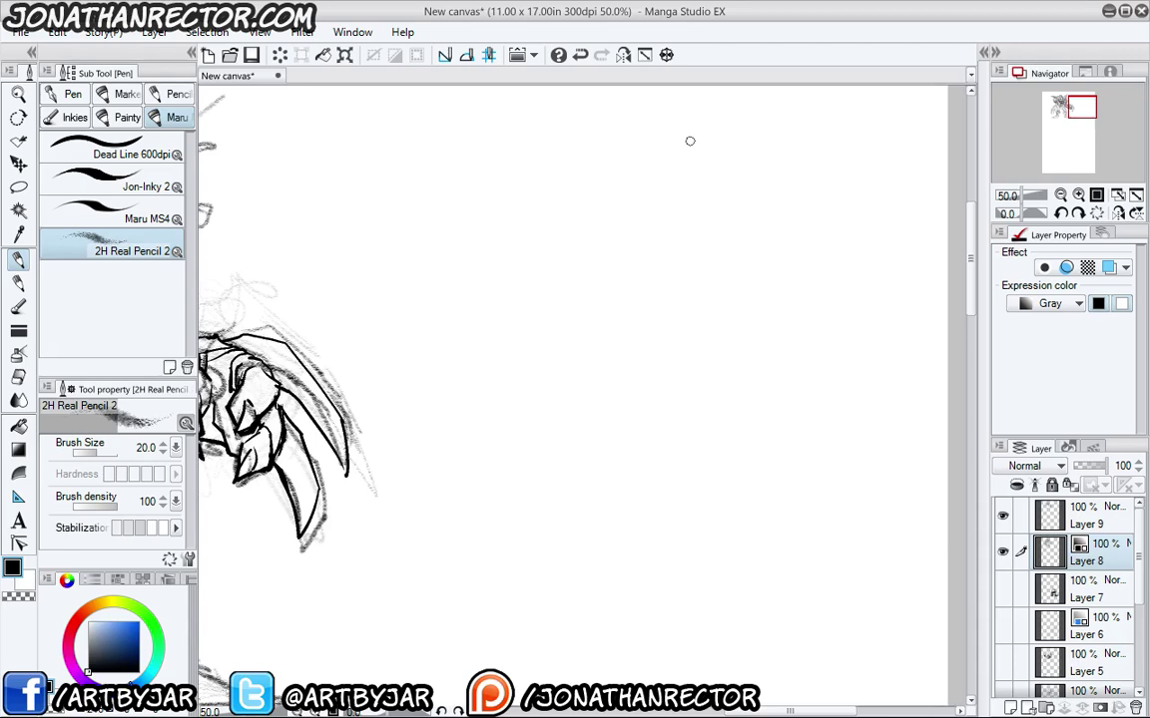
# Sketch a second goblin head in the blank area beside the claws, outlining the skull, long pointed jaw and curved jaw hinge.
pyautogui.moveTo(704, 188)
pyautogui.mouseDown()
pyautogui.moveTo(636, 185)
pyautogui.moveTo(657, 166)
pyautogui.moveTo(612, 206)
pyautogui.moveTo(598, 315)
pyautogui.moveTo(609, 361)
pyautogui.mouseUp()
pyautogui.moveTo(679, 154)
pyautogui.mouseDown()
pyautogui.moveTo(797, 138)
pyautogui.moveTo(846, 183)
pyautogui.moveTo(861, 232)
pyautogui.moveTo(706, 389)
pyautogui.mouseUp()
pyautogui.moveTo(772, 289)
pyautogui.mouseDown()
pyautogui.moveTo(669, 425)
pyautogui.moveTo(689, 394)
pyautogui.moveTo(679, 419)
pyautogui.moveTo(591, 466)
pyautogui.moveTo(607, 385)
pyautogui.mouseUp()
pyautogui.moveTo(686, 430)
pyautogui.mouseDown()
pyautogui.moveTo(783, 307)
pyautogui.moveTo(686, 429)
pyautogui.mouseUp()
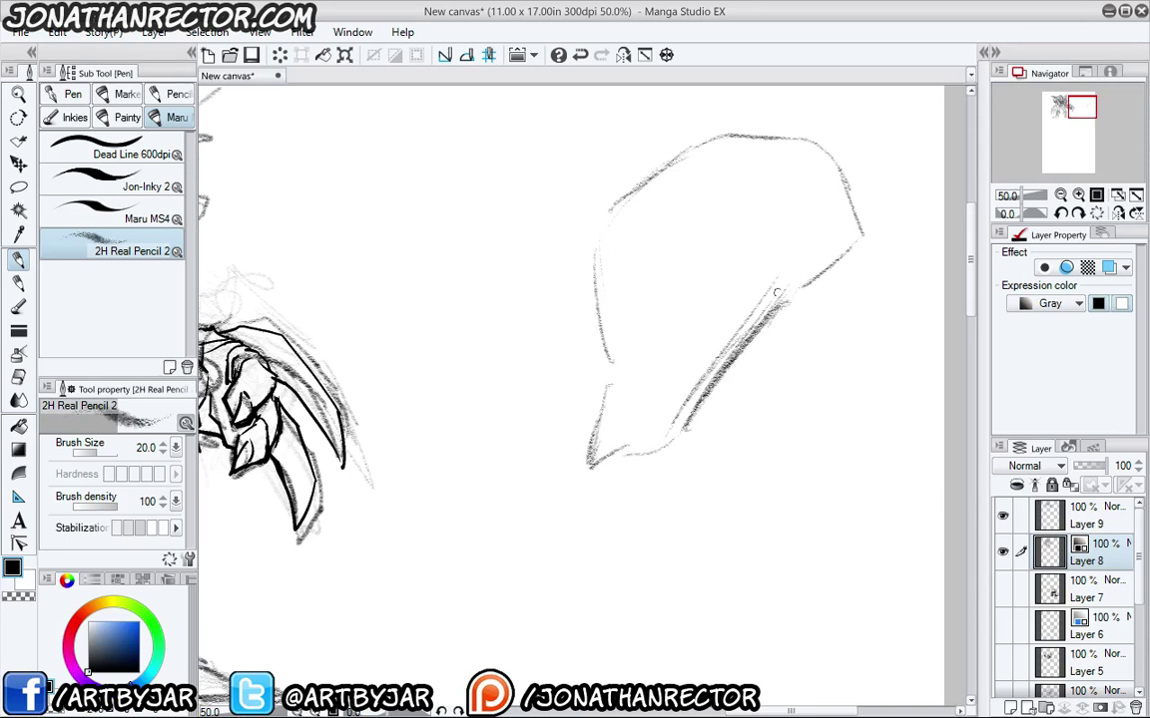
pyautogui.moveTo(747, 223); pyautogui.dragTo(786, 293)
# Sketch the new head's nostril, upper lip and mouth corner, and extend the profile from the brow down to the chin.
pyautogui.moveTo(611, 267)
pyautogui.mouseDown()
pyautogui.moveTo(616, 285)
pyautogui.moveTo(599, 267)
pyautogui.moveTo(592, 284)
pyautogui.moveTo(609, 263)
pyautogui.moveTo(616, 290)
pyautogui.moveTo(596, 258)
pyautogui.moveTo(611, 249)
pyautogui.moveTo(640, 260)
pyautogui.mouseUp()
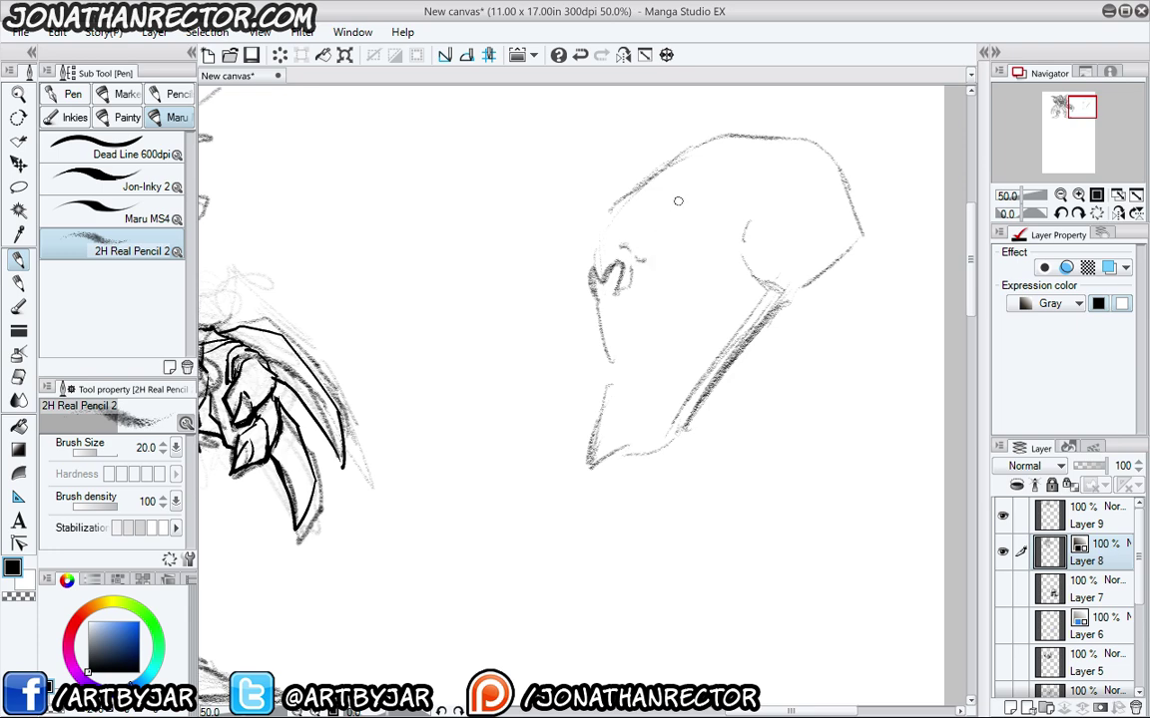
pyautogui.moveTo(586, 299)
pyautogui.mouseDown()
pyautogui.moveTo(674, 322)
pyautogui.moveTo(712, 290)
pyautogui.mouseUp()
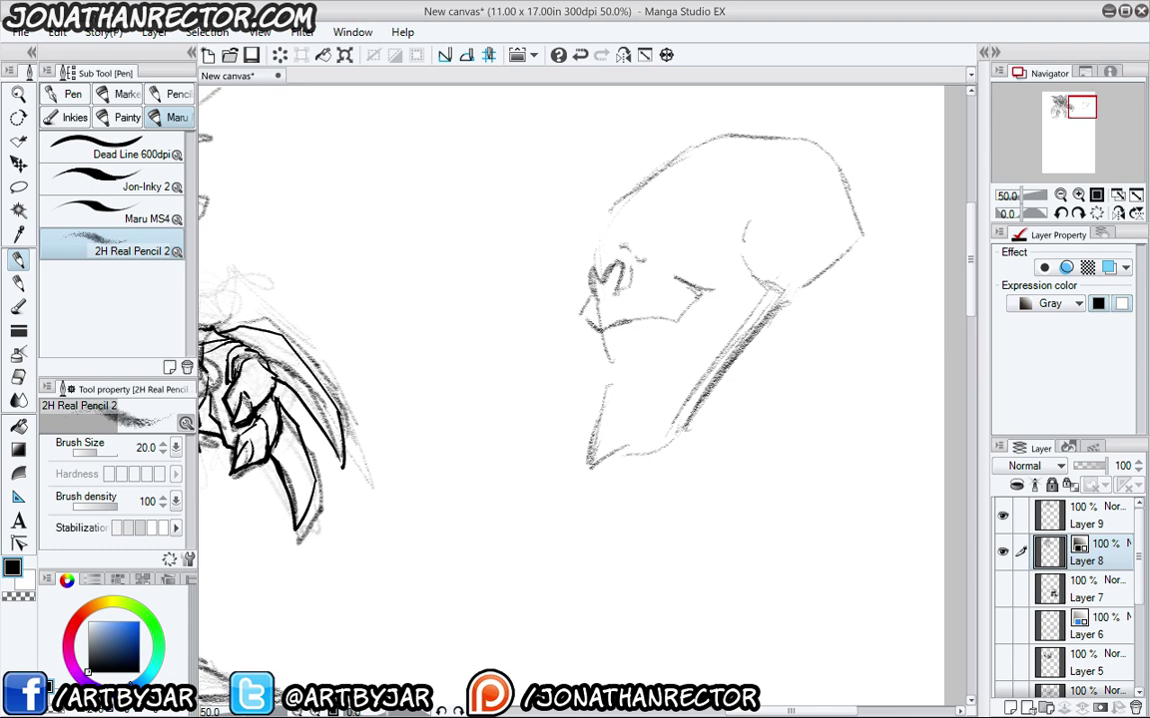
pyautogui.moveTo(609, 350); pyautogui.dragTo(599, 404)
pyautogui.moveTo(595, 255); pyautogui.dragTo(587, 284)
pyautogui.moveTo(641, 205)
pyautogui.mouseDown()
pyautogui.moveTo(584, 244)
pyautogui.moveTo(585, 281)
pyautogui.mouseUp()
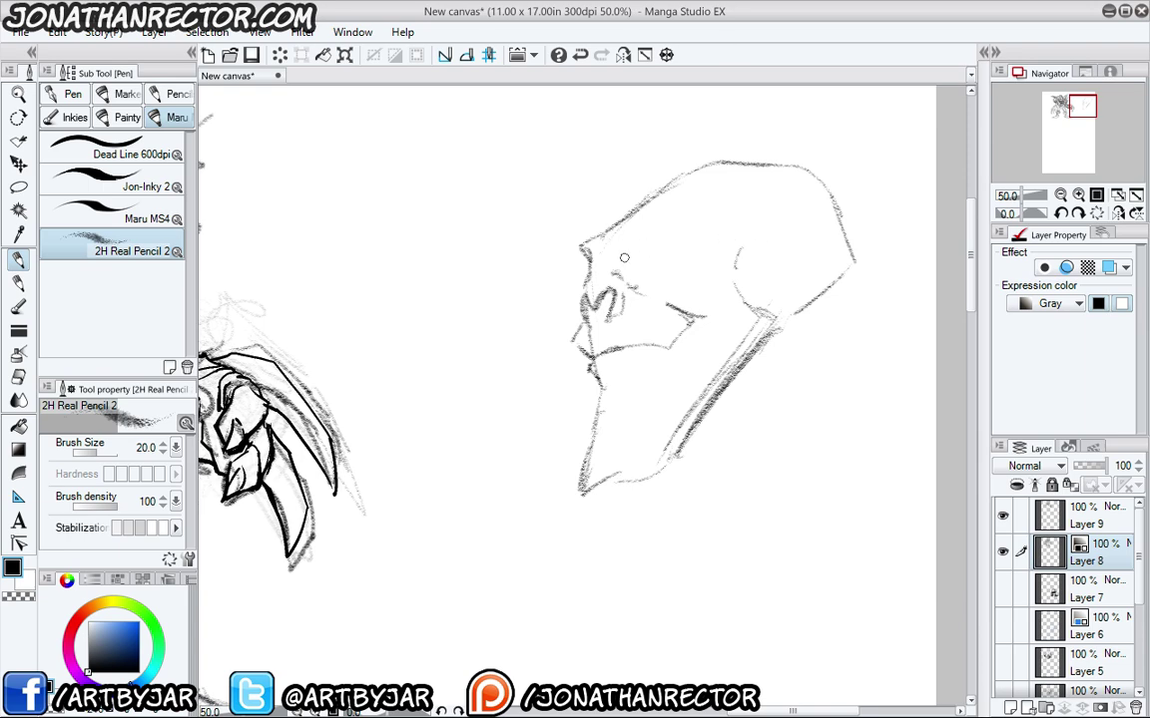
# Draw a large oval eye, a long pointed near ear and a small spiky far ear on the new head.
pyautogui.moveTo(627, 267)
pyautogui.mouseDown()
pyautogui.moveTo(694, 263)
pyautogui.moveTo(634, 259)
pyautogui.moveTo(670, 249)
pyautogui.moveTo(633, 253)
pyautogui.moveTo(634, 240)
pyautogui.moveTo(695, 212)
pyautogui.moveTo(676, 265)
pyautogui.moveTo(701, 209)
pyautogui.moveTo(644, 233)
pyautogui.moveTo(672, 206)
pyautogui.moveTo(699, 229)
pyautogui.moveTo(656, 259)
pyautogui.moveTo(704, 242)
pyautogui.mouseUp()
pyautogui.moveTo(587, 260); pyautogui.dragTo(586, 296)
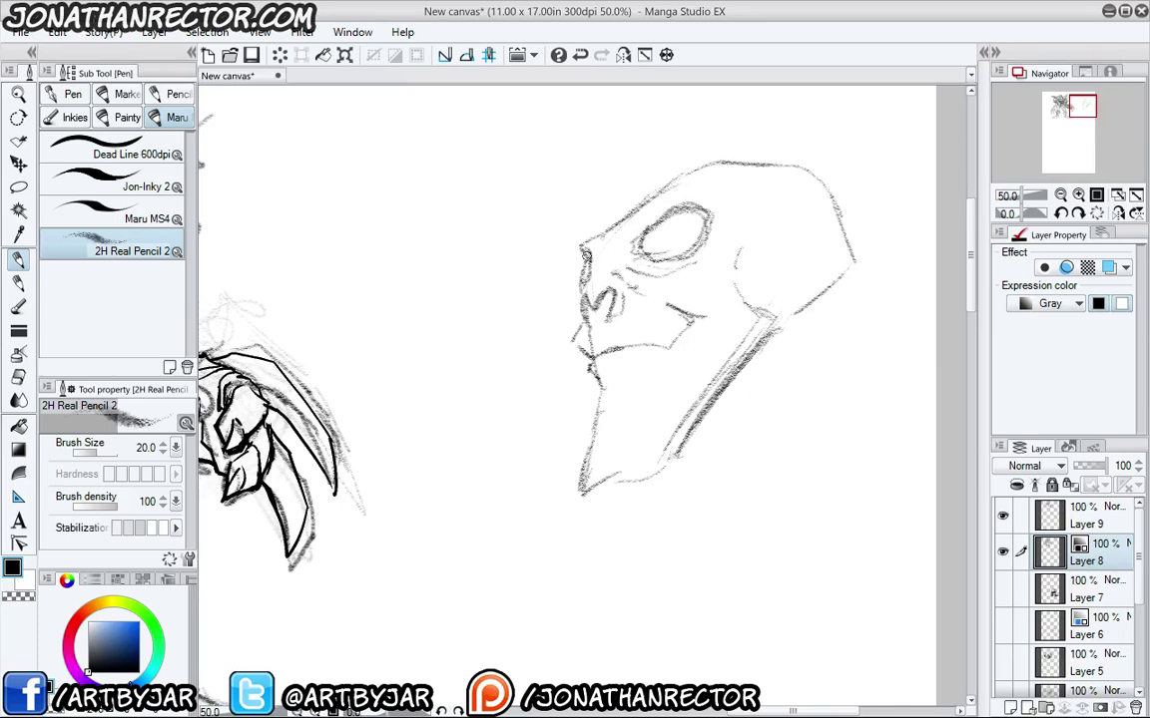
pyautogui.moveTo(604, 236)
pyautogui.mouseDown()
pyautogui.moveTo(733, 157)
pyautogui.moveTo(788, 160)
pyautogui.moveTo(916, 117)
pyautogui.moveTo(850, 232)
pyautogui.moveTo(776, 261)
pyautogui.mouseUp()
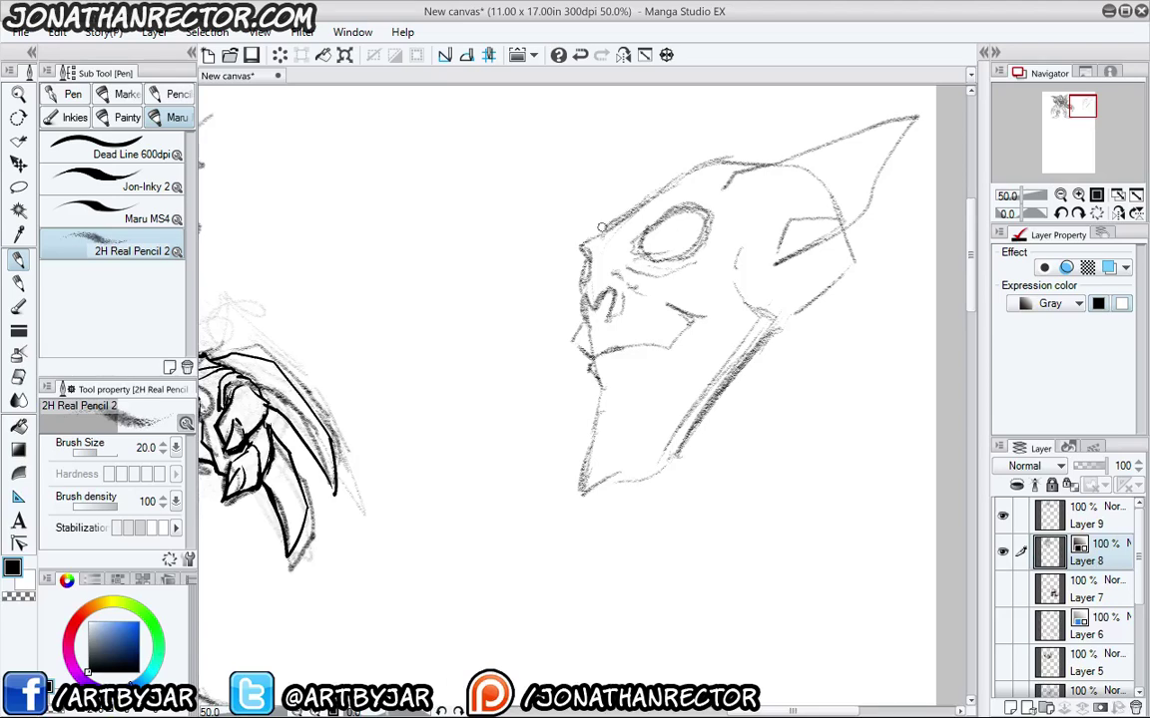
pyautogui.moveTo(611, 209)
pyautogui.mouseDown()
pyautogui.moveTo(628, 137)
pyautogui.moveTo(654, 191)
pyautogui.mouseUp()
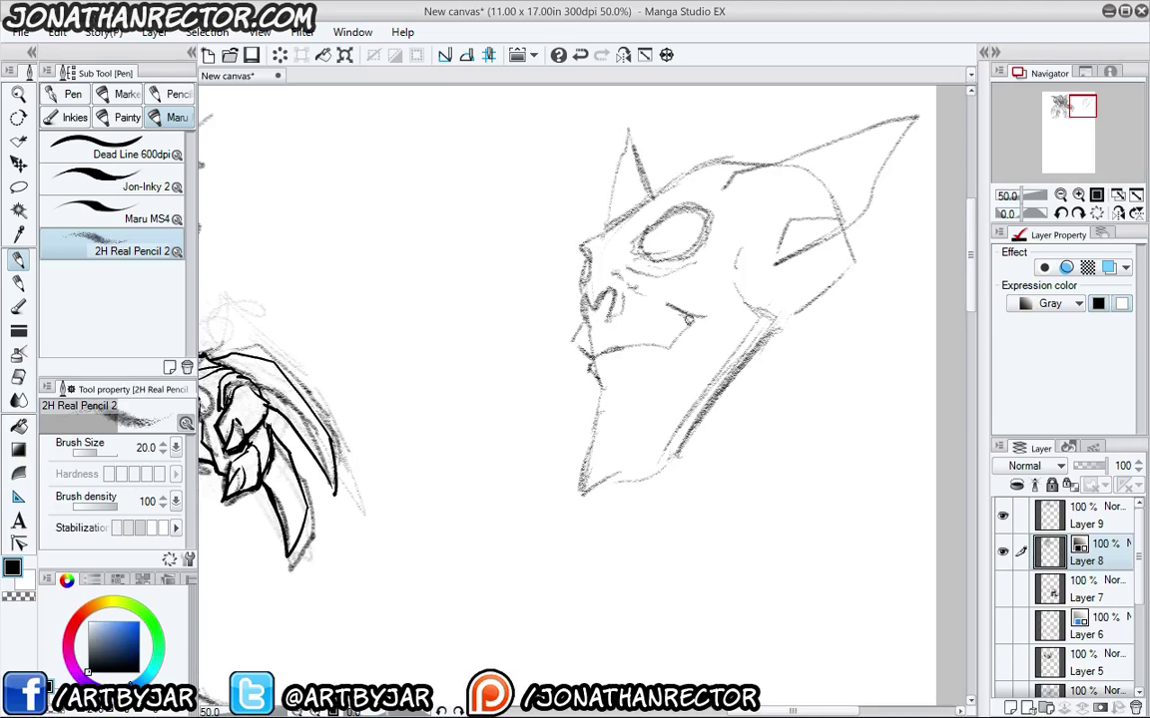
# Draw the open lower mouth with teeth, a rounded nose tip and an inner contour inside the eye.
pyautogui.moveTo(688, 320)
pyautogui.mouseDown()
pyautogui.moveTo(641, 411)
pyautogui.moveTo(659, 396)
pyautogui.moveTo(601, 417)
pyautogui.moveTo(591, 355)
pyautogui.moveTo(577, 494)
pyautogui.mouseUp()
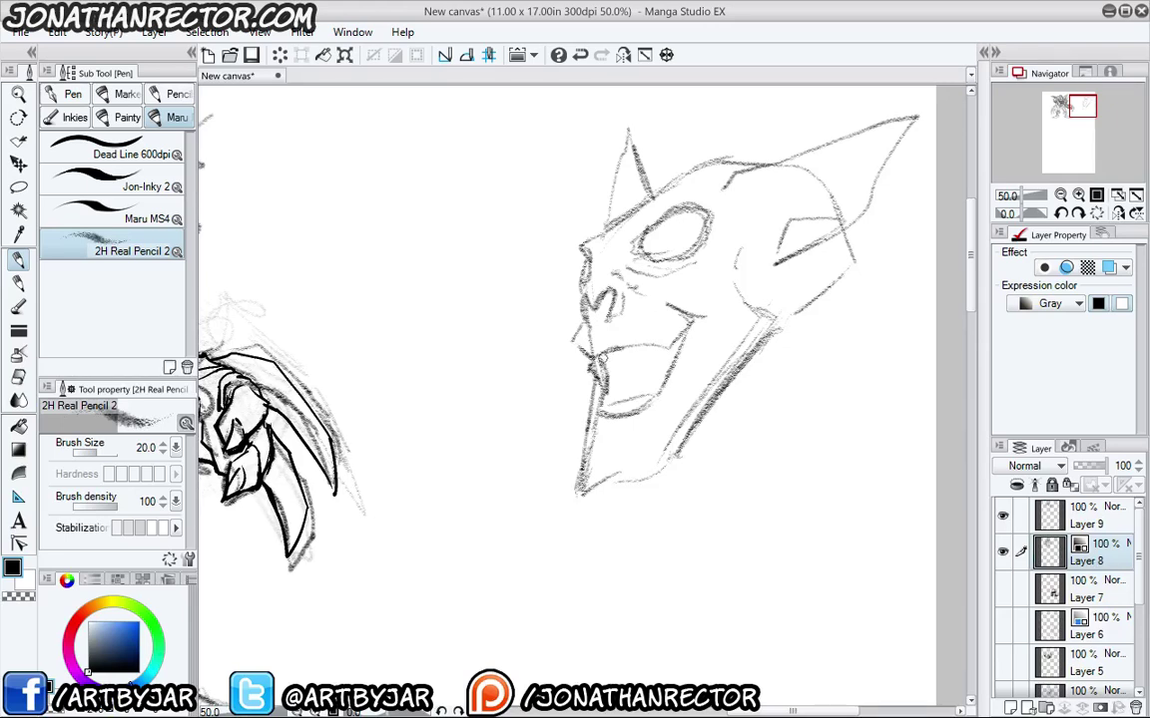
pyautogui.moveTo(602, 359)
pyautogui.mouseDown()
pyautogui.moveTo(661, 344)
pyautogui.moveTo(663, 367)
pyautogui.moveTo(600, 366)
pyautogui.moveTo(618, 408)
pyautogui.mouseUp()
pyautogui.moveTo(589, 294)
pyautogui.mouseDown()
pyautogui.moveTo(587, 321)
pyautogui.moveTo(605, 304)
pyautogui.moveTo(562, 312)
pyautogui.mouseUp()
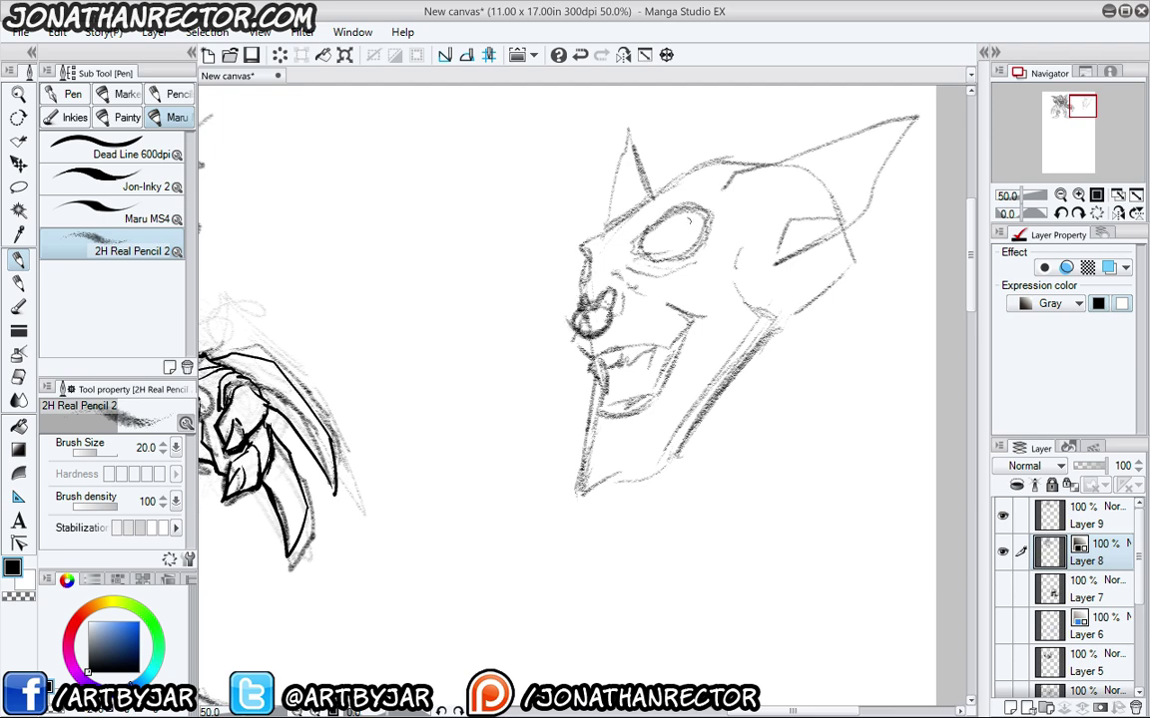
pyautogui.moveTo(641, 233)
pyautogui.mouseDown()
pyautogui.moveTo(637, 266)
pyautogui.moveTo(703, 208)
pyautogui.mouseUp()
pyautogui.moveTo(579, 285); pyautogui.dragTo(571, 332)
# Erase the skull line running through the near ear using the Soft eraser at size 40.
pyautogui.press('e')
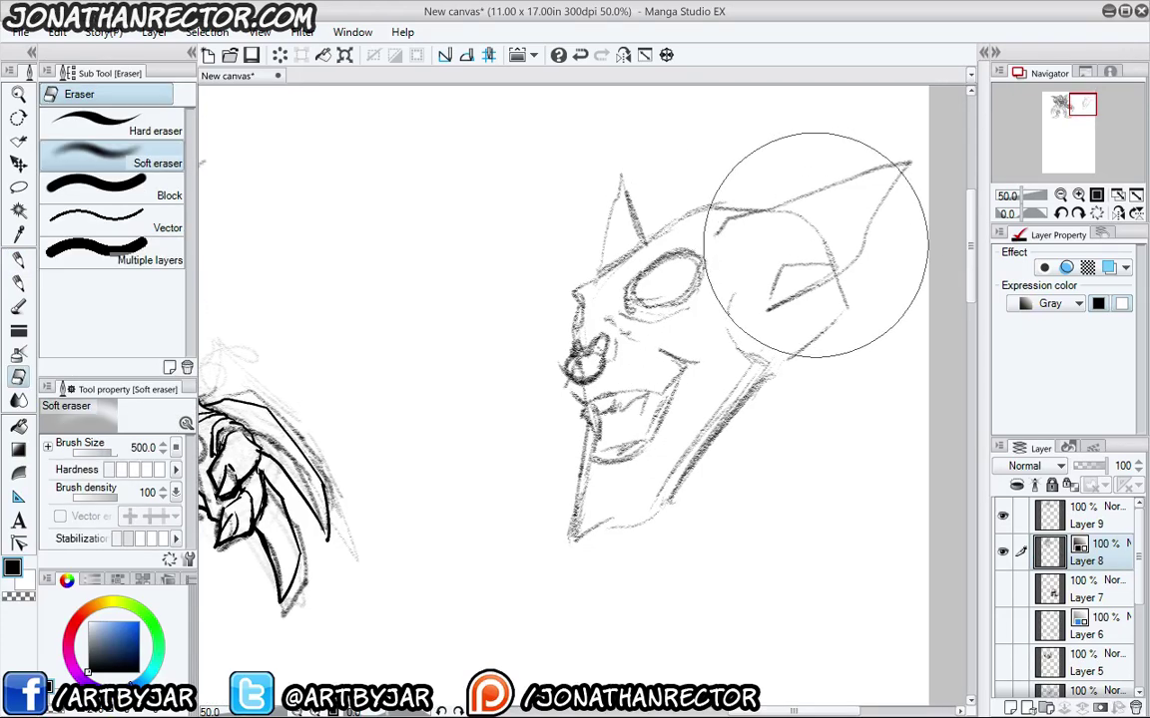
pyautogui.press('[')
pyautogui.press('[')
pyautogui.press('[')
pyautogui.press('[')
pyautogui.press('[')
pyautogui.press('[')
pyautogui.press('[')
pyautogui.press('[')
pyautogui.press('[')
pyautogui.press('[')
pyautogui.press('[')
pyautogui.press('[')
pyautogui.press('[')
pyautogui.moveTo(828, 259)
pyautogui.mouseDown()
pyautogui.moveTo(785, 267)
pyautogui.moveTo(814, 207)
pyautogui.mouseUp()
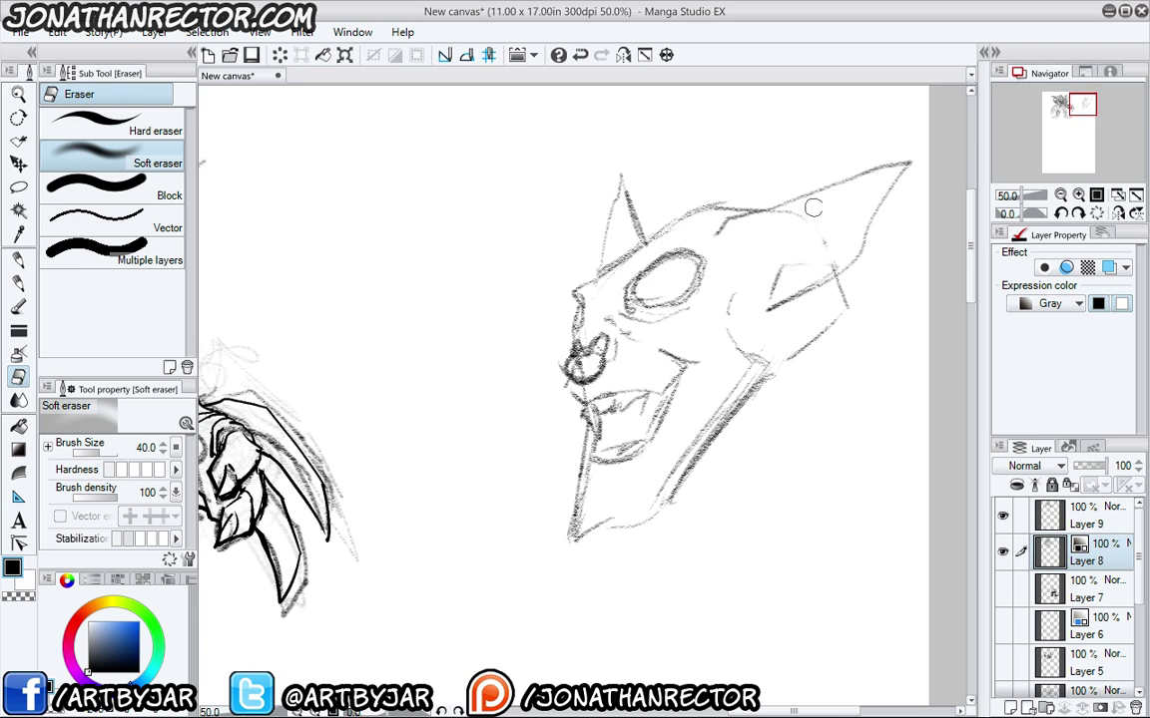
# Pencil in the iris and pupil, and shade the eye socket between the eye and the nose bridge.
pyautogui.press('p')
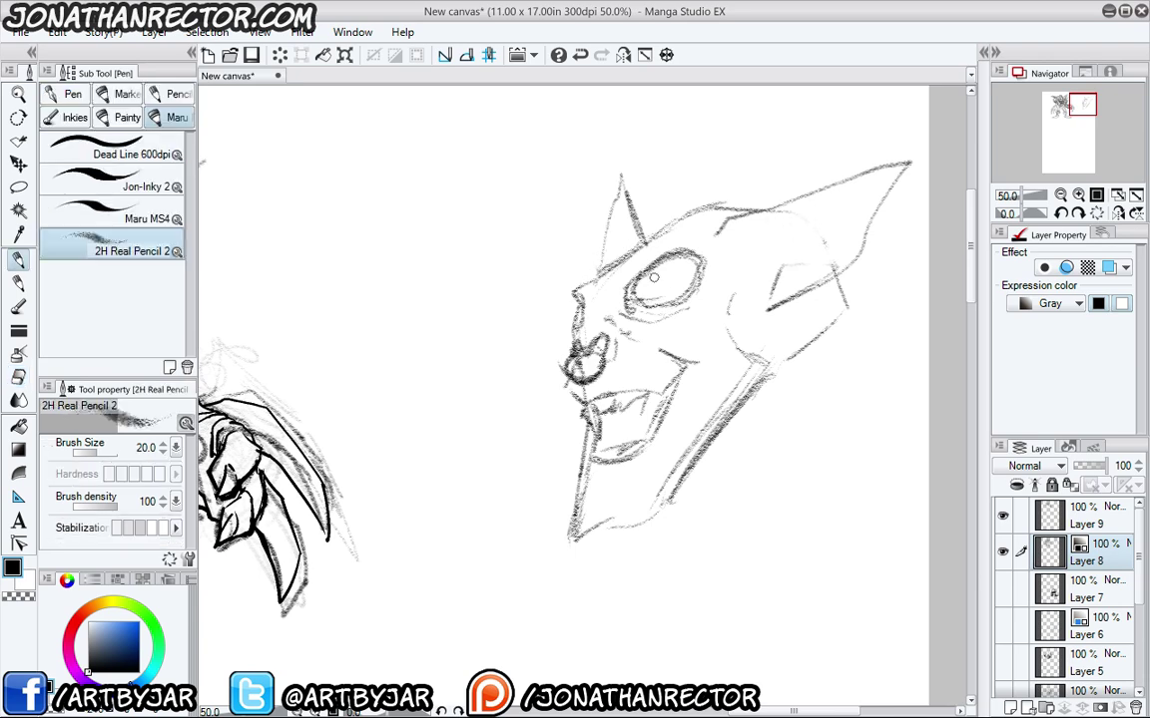
pyautogui.moveTo(678, 270)
pyautogui.mouseDown()
pyautogui.moveTo(668, 304)
pyautogui.moveTo(653, 286)
pyautogui.moveTo(673, 303)
pyautogui.mouseUp()
pyautogui.moveTo(647, 274)
pyautogui.mouseDown()
pyautogui.moveTo(684, 260)
pyautogui.moveTo(638, 299)
pyautogui.mouseUp()
pyautogui.moveTo(685, 251)
pyautogui.mouseDown()
pyautogui.moveTo(607, 297)
pyautogui.moveTo(617, 310)
pyautogui.mouseUp()
pyautogui.moveTo(624, 262)
pyautogui.mouseDown()
pyautogui.moveTo(608, 307)
pyautogui.moveTo(649, 303)
pyautogui.mouseUp()
pyautogui.moveTo(665, 283)
pyautogui.mouseDown()
pyautogui.moveTo(655, 308)
pyautogui.moveTo(677, 291)
pyautogui.mouseUp()
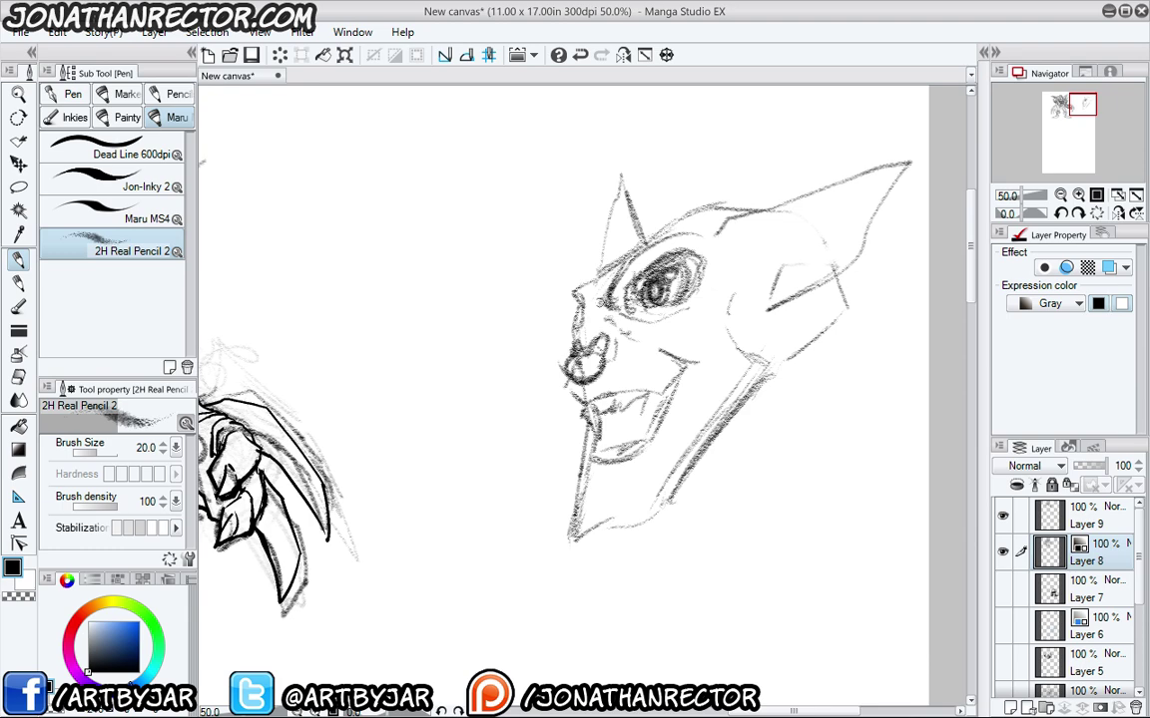
# Strengthen the brow and back of the skull, and sketch the throat and neck muscle lines below the jaw.
pyautogui.moveTo(562, 304)
pyautogui.mouseDown()
pyautogui.moveTo(738, 207)
pyautogui.moveTo(779, 209)
pyautogui.mouseUp()
pyautogui.moveTo(836, 269); pyautogui.dragTo(864, 392)
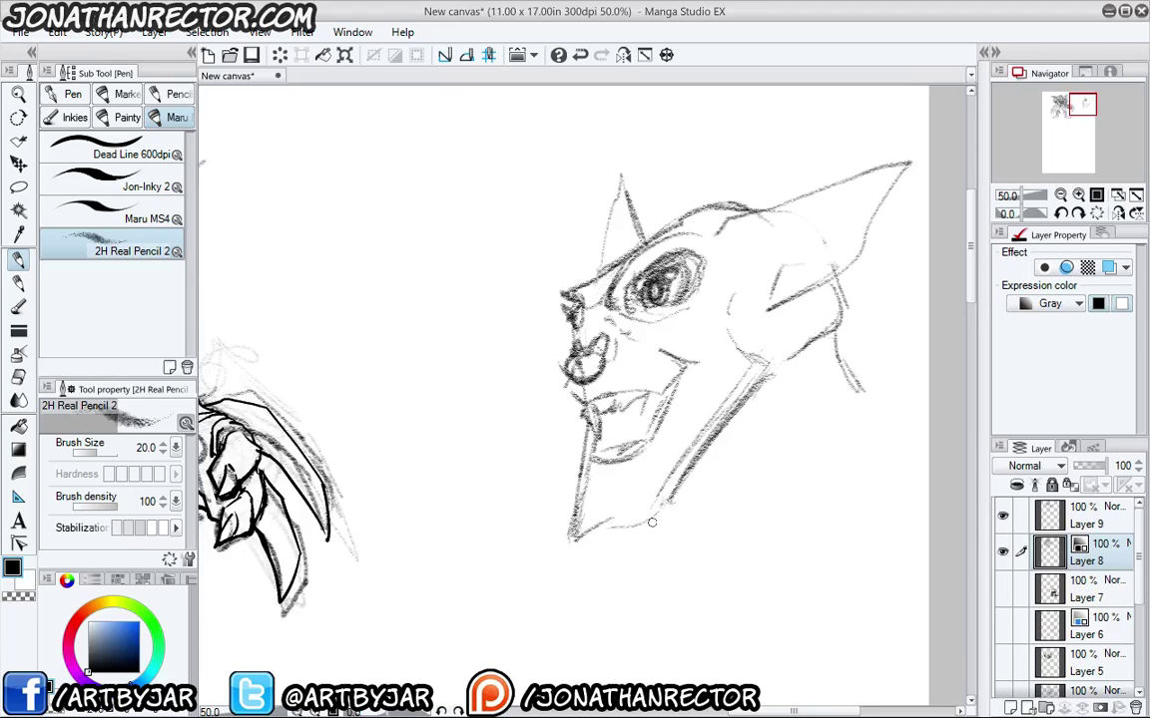
pyautogui.moveTo(650, 526); pyautogui.dragTo(705, 607)
pyautogui.moveTo(667, 556); pyautogui.dragTo(724, 617)
pyautogui.moveTo(756, 415); pyautogui.dragTo(752, 603)
pyautogui.moveTo(746, 393); pyautogui.dragTo(752, 597)
pyautogui.moveTo(754, 529); pyautogui.dragTo(784, 586)
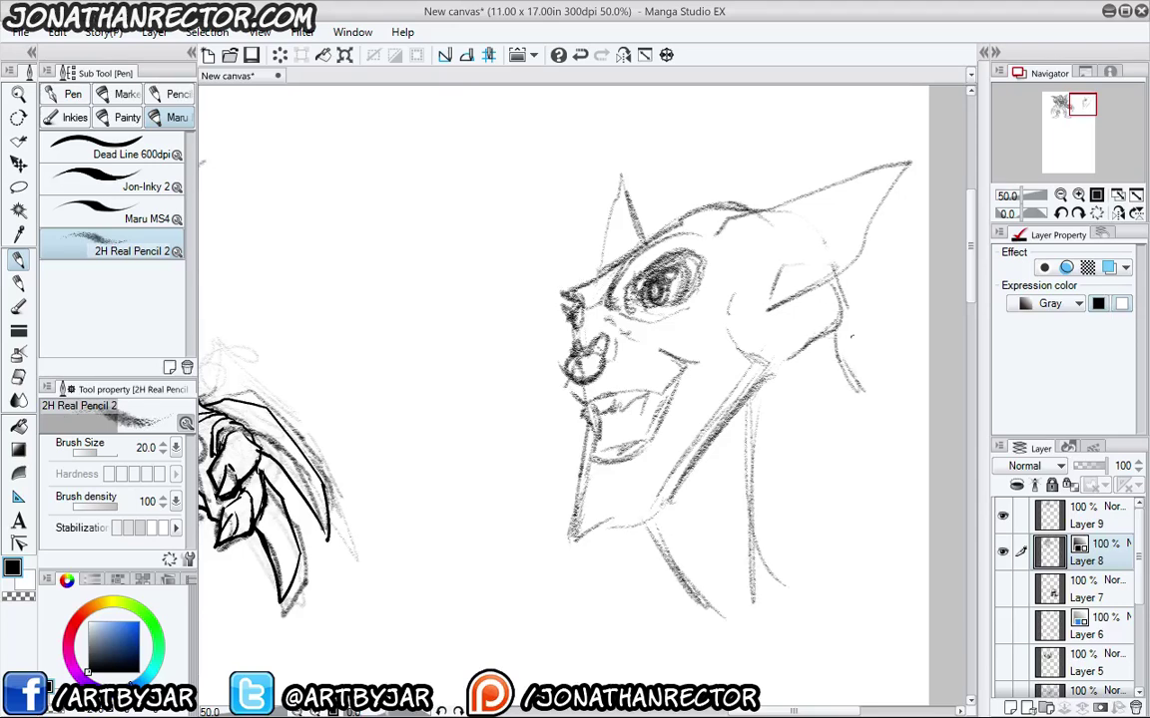
# Sketch the sloping back of the neck and a loose zigzag fringe across the base of the neck.
pyautogui.moveTo(851, 337); pyautogui.dragTo(910, 428)
pyautogui.moveTo(866, 361); pyautogui.dragTo(906, 425)
pyautogui.moveTo(839, 361)
pyautogui.mouseDown()
pyautogui.moveTo(822, 427)
pyautogui.moveTo(858, 576)
pyautogui.mouseUp()
pyautogui.moveTo(822, 495)
pyautogui.mouseDown()
pyautogui.moveTo(682, 538)
pyautogui.moveTo(730, 579)
pyautogui.mouseUp()
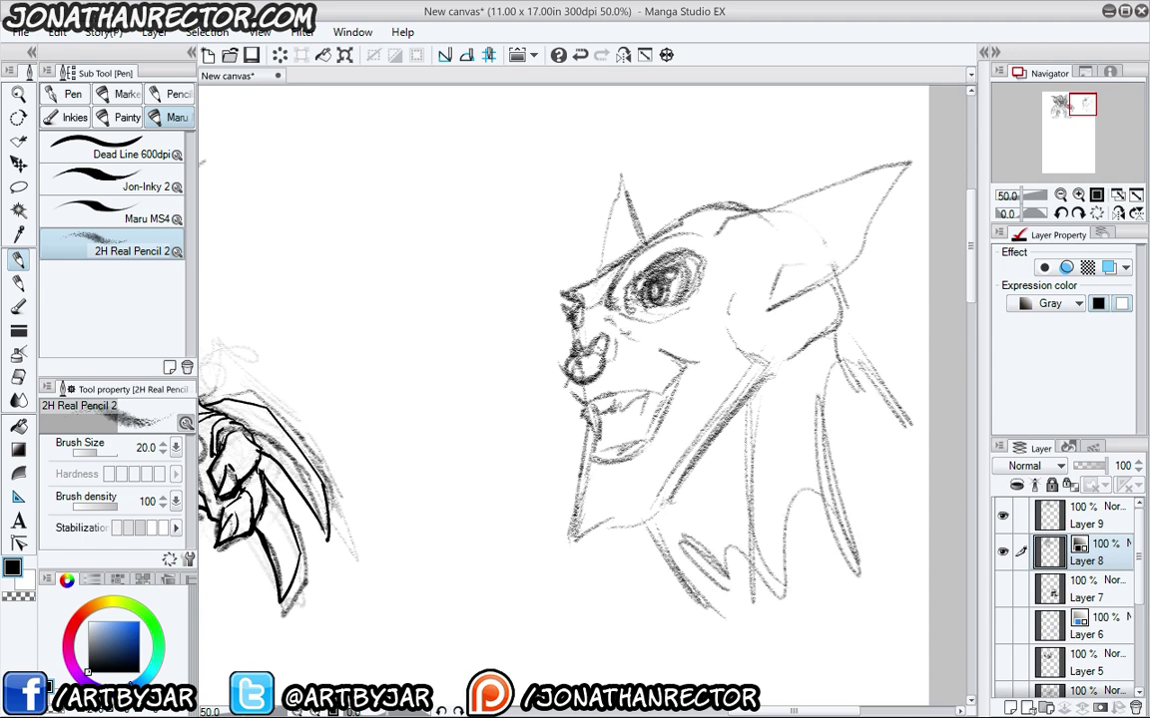
# Flip the canvas view horizontally, redraw the back of the skull and jawline, and add small accent strokes on the neck.
pyautogui.click(622, 54)
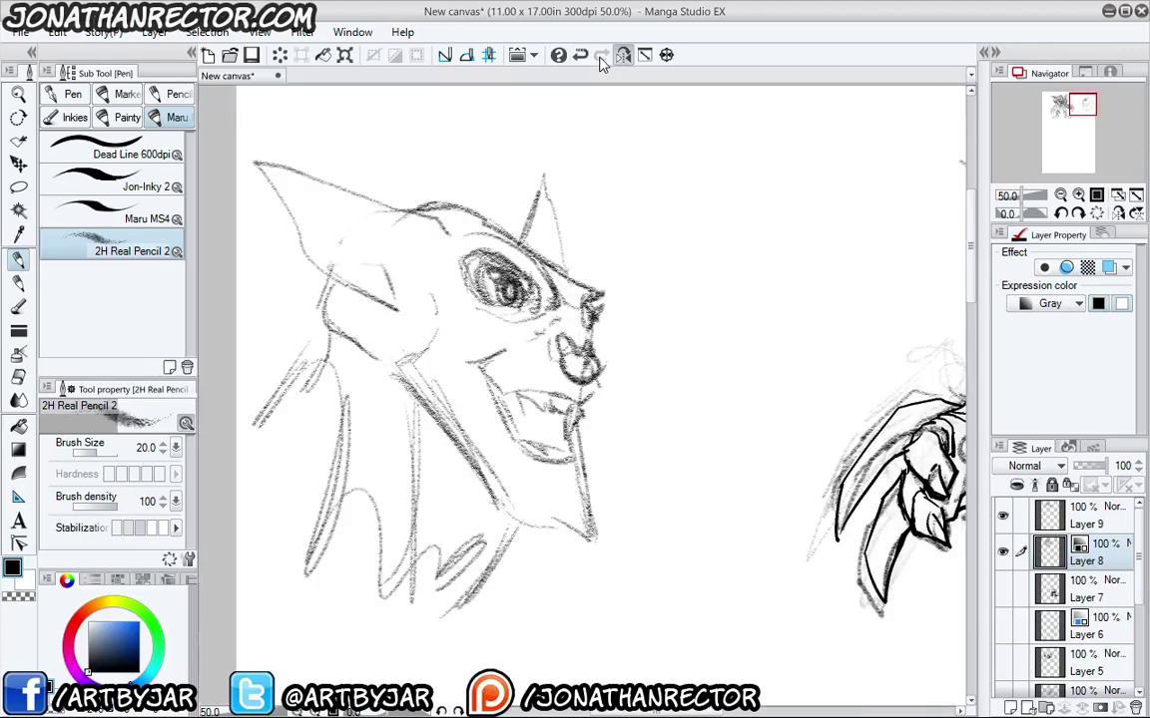
pyautogui.moveTo(394, 458)
pyautogui.mouseDown()
pyautogui.moveTo(459, 444)
pyautogui.moveTo(508, 478)
pyautogui.mouseUp()
pyautogui.moveTo(506, 231); pyautogui.dragTo(448, 308)
pyautogui.moveTo(508, 237)
pyautogui.mouseDown()
pyautogui.moveTo(462, 268)
pyautogui.moveTo(436, 340)
pyautogui.mouseUp()
pyautogui.moveTo(451, 341); pyautogui.dragTo(394, 431)
pyautogui.moveTo(439, 481); pyautogui.dragTo(439, 499)
pyautogui.moveTo(584, 479); pyautogui.dragTo(546, 498)
pyautogui.moveTo(471, 430); pyautogui.dragTo(456, 386)
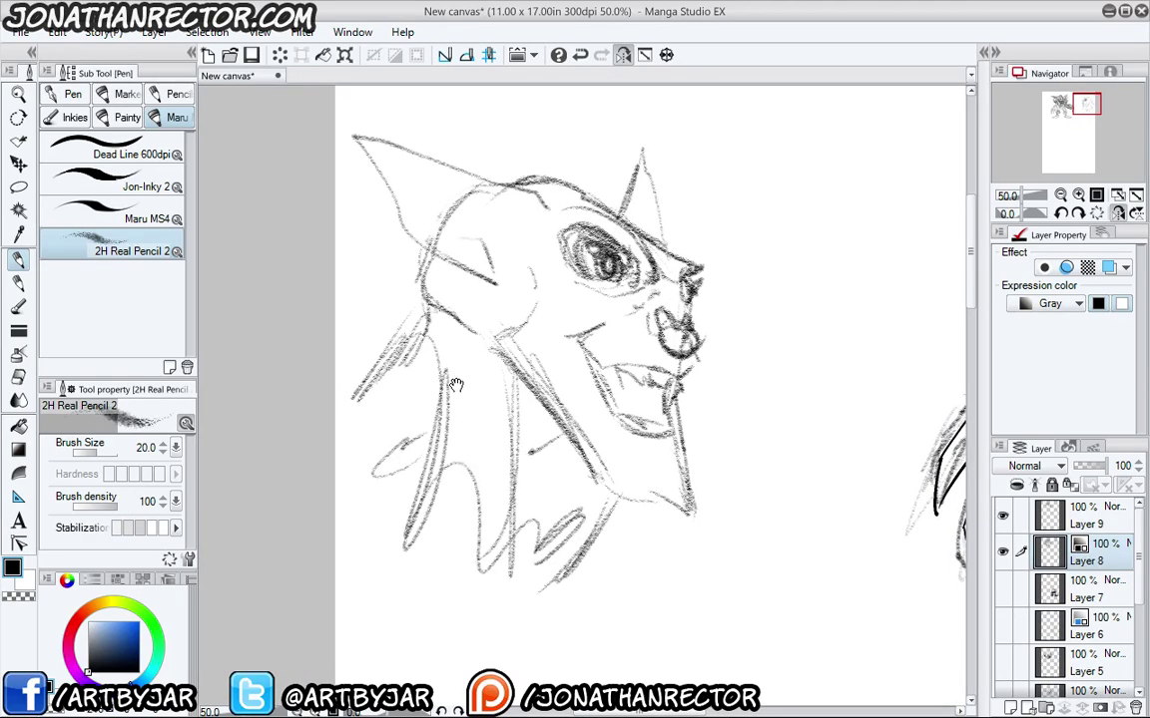
# Extend the neck base downward with pointed tufts and long diagonal collar lines meeting below the throat.
pyautogui.moveTo(618, 497)
pyautogui.mouseDown()
pyautogui.moveTo(546, 547)
pyautogui.moveTo(518, 611)
pyautogui.mouseUp()
pyautogui.moveTo(464, 416); pyautogui.dragTo(477, 306)
pyautogui.moveTo(502, 469); pyautogui.dragTo(542, 579)
pyautogui.moveTo(475, 459); pyautogui.dragTo(541, 590)
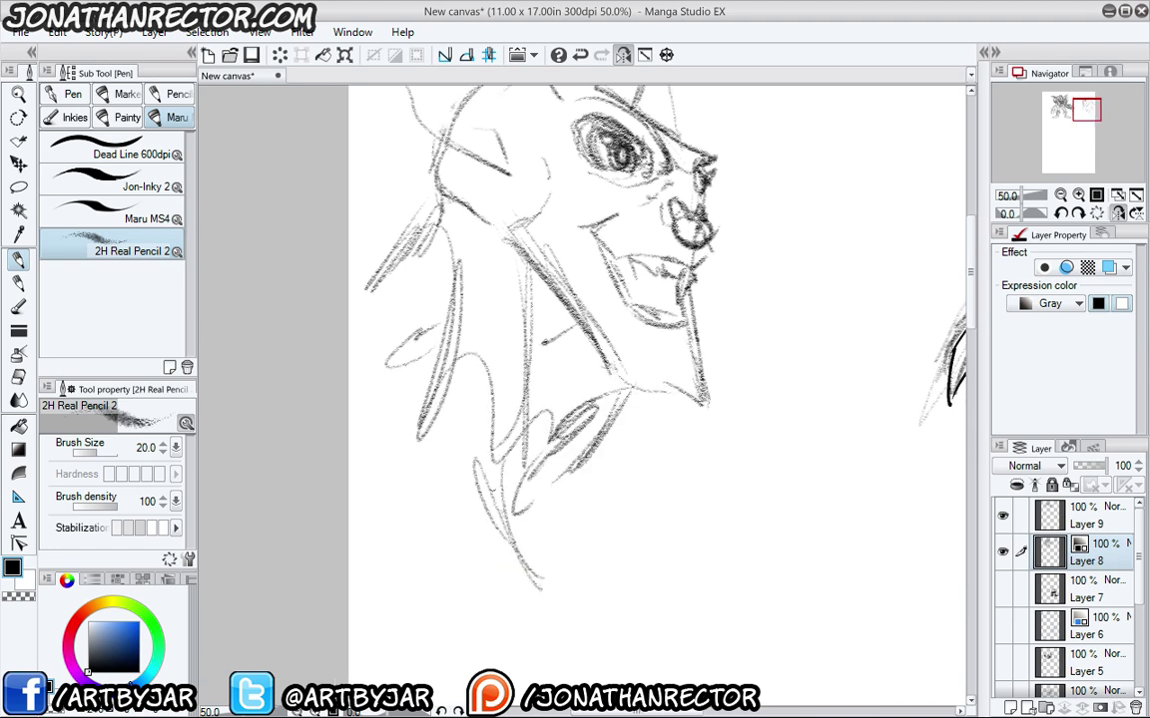
pyautogui.moveTo(487, 547); pyautogui.dragTo(357, 264)
pyautogui.moveTo(357, 264); pyautogui.dragTo(464, 504)
pyautogui.moveTo(380, 244)
pyautogui.mouseDown()
pyautogui.moveTo(374, 444)
pyautogui.moveTo(373, 415)
pyautogui.mouseUp()
# Fade the rear skull line and erase the large oval eye with the Soft eraser.
pyautogui.press('e')
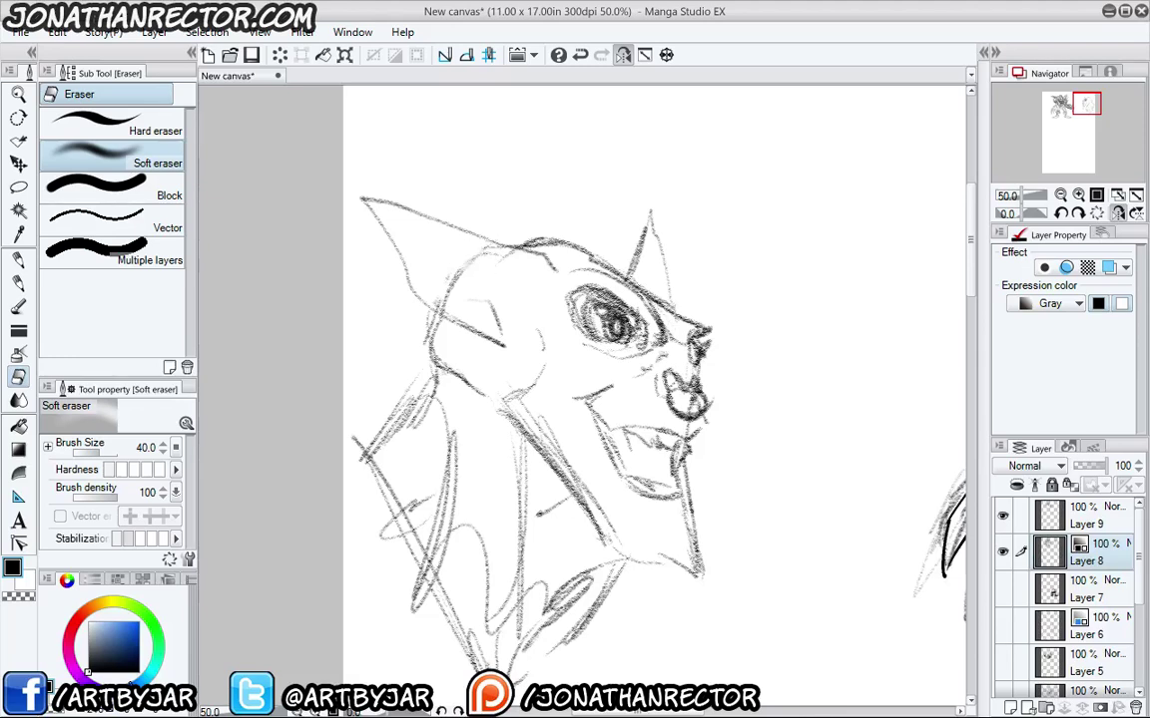
pyautogui.moveTo(494, 254)
pyautogui.mouseDown()
pyautogui.moveTo(452, 285)
pyautogui.moveTo(445, 307)
pyautogui.mouseUp()
pyautogui.moveTo(622, 305)
pyautogui.mouseDown()
pyautogui.moveTo(621, 327)
pyautogui.moveTo(591, 317)
pyautogui.moveTo(592, 337)
pyautogui.mouseUp()
# Redraw the eye as a narrow, angry slit under a heavy brow, and reshape the nose bridge and nose tip.
pyautogui.press('p')
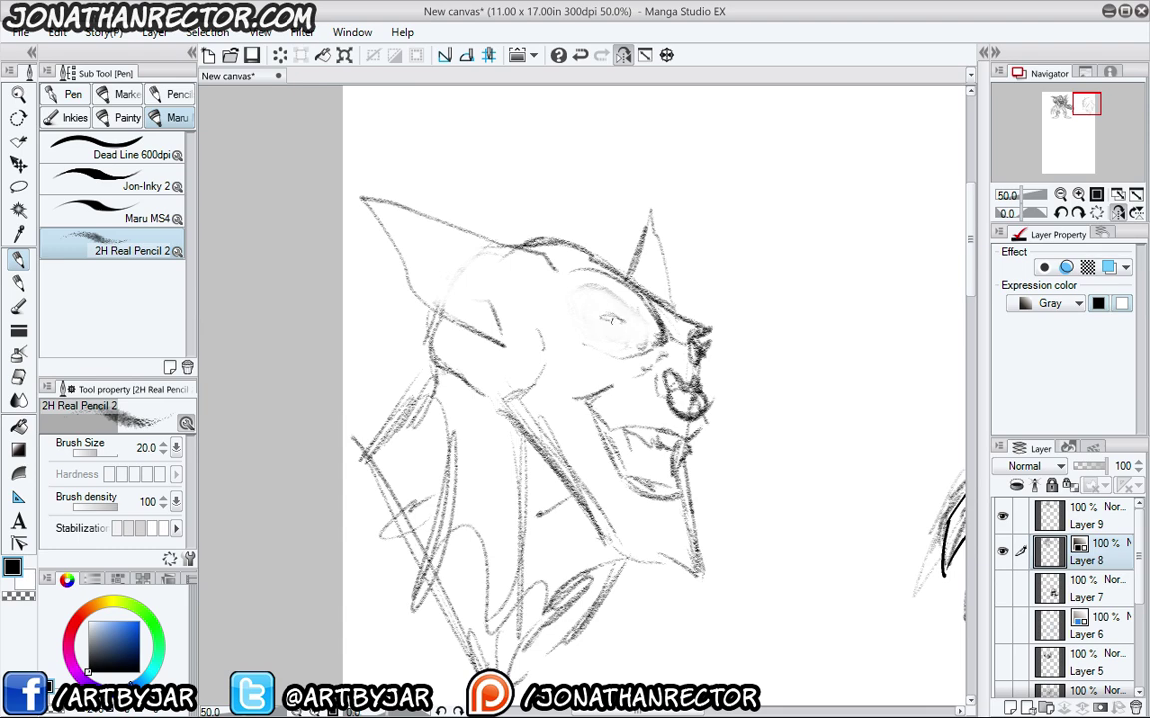
pyautogui.moveTo(612, 321)
pyautogui.mouseDown()
pyautogui.moveTo(596, 318)
pyautogui.moveTo(620, 329)
pyautogui.moveTo(591, 318)
pyautogui.moveTo(624, 325)
pyautogui.moveTo(529, 285)
pyautogui.moveTo(624, 317)
pyautogui.moveTo(594, 327)
pyautogui.moveTo(534, 260)
pyautogui.moveTo(575, 305)
pyautogui.moveTo(539, 245)
pyautogui.moveTo(703, 319)
pyautogui.moveTo(707, 354)
pyautogui.mouseUp()
pyautogui.press('e')
pyautogui.press('p')
pyautogui.moveTo(705, 360)
pyautogui.mouseDown()
pyautogui.moveTo(722, 375)
pyautogui.moveTo(714, 397)
pyautogui.mouseUp()
# Sketch the cheekbone folds below the eye and a second contour around the mouth corner and lower lip.
pyautogui.moveTo(612, 375)
pyautogui.mouseDown()
pyautogui.moveTo(504, 320)
pyautogui.moveTo(544, 388)
pyautogui.moveTo(639, 404)
pyautogui.moveTo(549, 384)
pyautogui.moveTo(536, 339)
pyautogui.mouseUp()
pyautogui.moveTo(604, 389); pyautogui.dragTo(566, 387)
pyautogui.moveTo(566, 387); pyautogui.dragTo(627, 488)
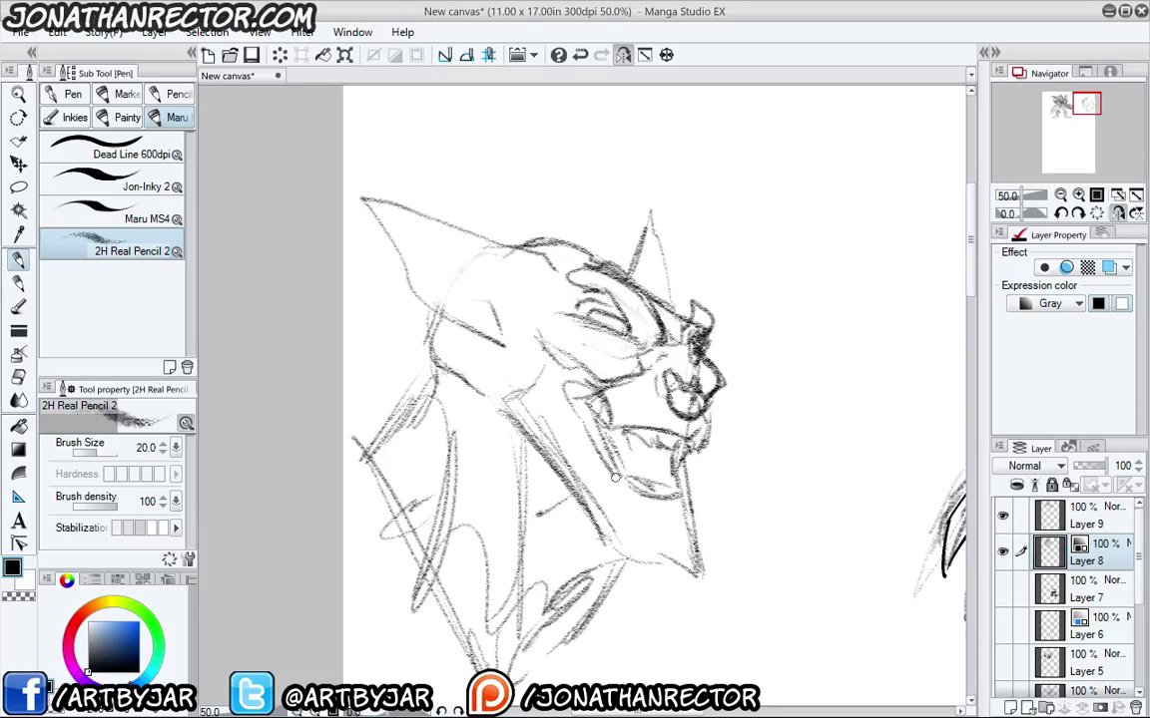
pyautogui.moveTo(594, 442)
pyautogui.mouseDown()
pyautogui.moveTo(644, 498)
pyautogui.moveTo(619, 410)
pyautogui.mouseUp()
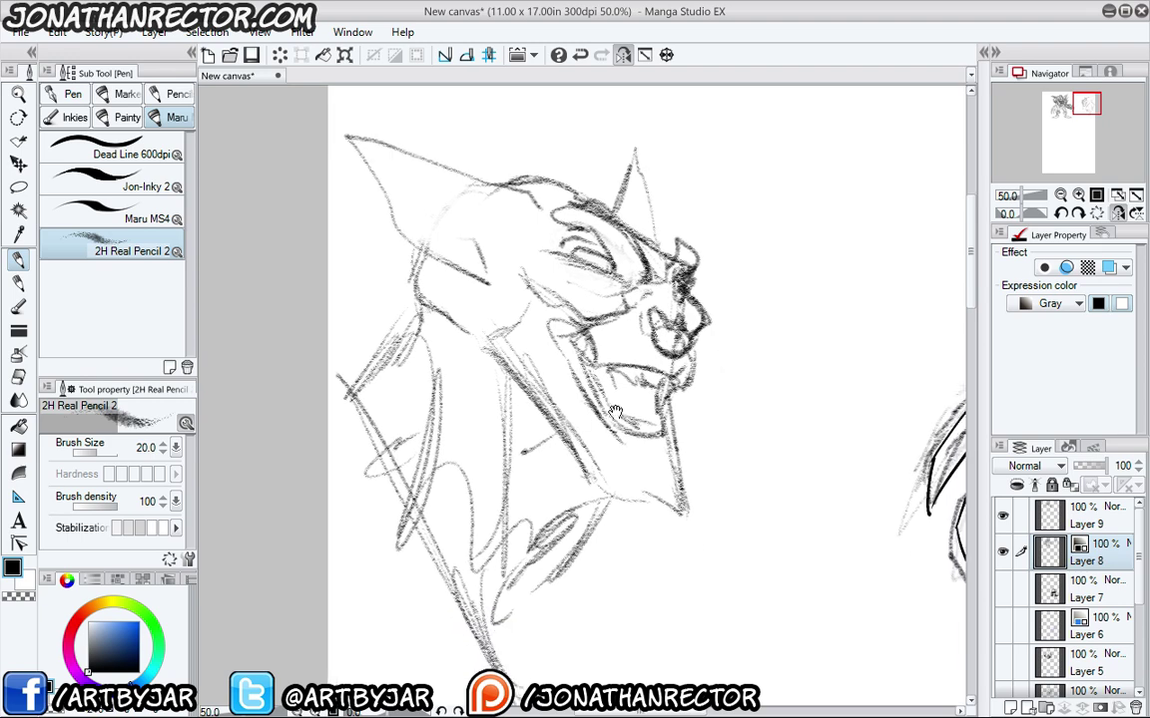
# Lengthen the chin to a sharper point and darken the jawline up toward the ear.
pyautogui.moveTo(675, 459)
pyautogui.mouseDown()
pyautogui.moveTo(681, 554)
pyautogui.moveTo(534, 410)
pyautogui.moveTo(660, 552)
pyautogui.mouseUp()
pyautogui.moveTo(610, 499)
pyautogui.mouseDown()
pyautogui.moveTo(528, 399)
pyautogui.moveTo(435, 322)
pyautogui.mouseUp()
pyautogui.moveTo(559, 299); pyautogui.dragTo(618, 382)
pyautogui.moveTo(655, 287); pyautogui.dragTo(556, 226)
# Draw a spiky mohawk crest running from the forehead back over the top of the head.
pyautogui.moveTo(683, 250)
pyautogui.mouseDown()
pyautogui.moveTo(679, 195)
pyautogui.moveTo(651, 186)
pyautogui.mouseUp()
pyautogui.moveTo(630, 235); pyautogui.dragTo(613, 181)
pyautogui.moveTo(599, 226)
pyautogui.mouseDown()
pyautogui.moveTo(469, 215)
pyautogui.moveTo(404, 227)
pyautogui.mouseUp()
# Redraw the ear base with a heavy curved edge and lower tip, and flip the canvas view back.
pyautogui.moveTo(392, 285); pyautogui.dragTo(444, 359)
pyautogui.moveTo(490, 403)
pyautogui.mouseDown()
pyautogui.moveTo(551, 441)
pyautogui.moveTo(544, 371)
pyautogui.moveTo(554, 437)
pyautogui.moveTo(467, 332)
pyautogui.mouseUp()
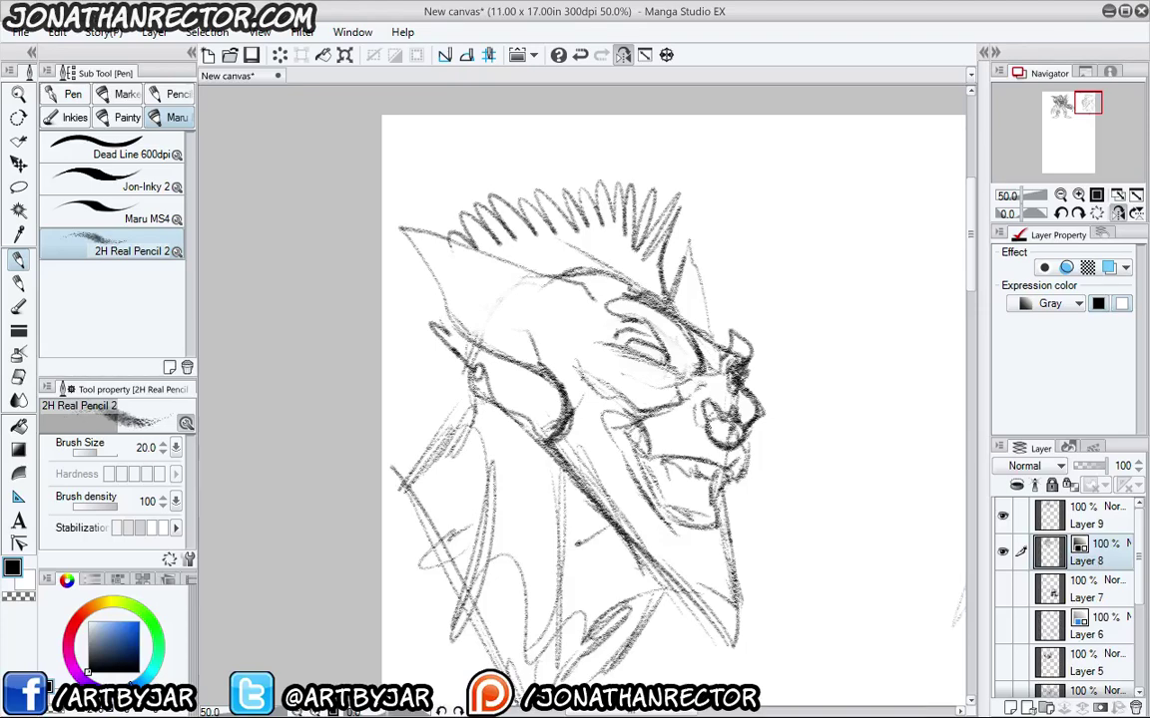
pyautogui.click(622, 54)
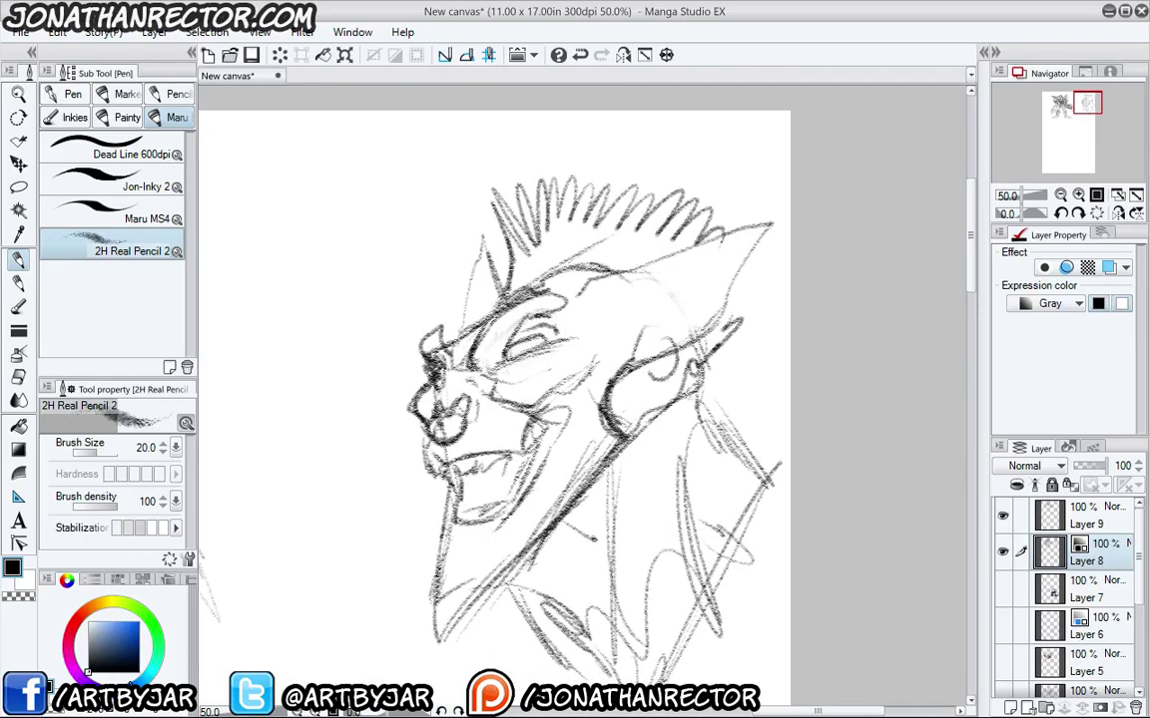
# Sketch concentric round earrings and a small tip stud on the near ear, and darken the far ear's spike.
pyautogui.moveTo(666, 350); pyautogui.dragTo(654, 359)
pyautogui.moveTo(699, 311)
pyautogui.mouseDown()
pyautogui.moveTo(740, 321)
pyautogui.moveTo(712, 336)
pyautogui.mouseUp()
pyautogui.moveTo(738, 271)
pyautogui.mouseDown()
pyautogui.moveTo(743, 280)
pyautogui.moveTo(635, 292)
pyautogui.mouseUp()
pyautogui.moveTo(633, 292); pyautogui.dragTo(596, 341)
pyautogui.moveTo(485, 309)
pyautogui.mouseDown()
pyautogui.moveTo(480, 231)
pyautogui.moveTo(492, 277)
pyautogui.mouseUp()
pyautogui.moveTo(480, 214); pyautogui.dragTo(458, 327)
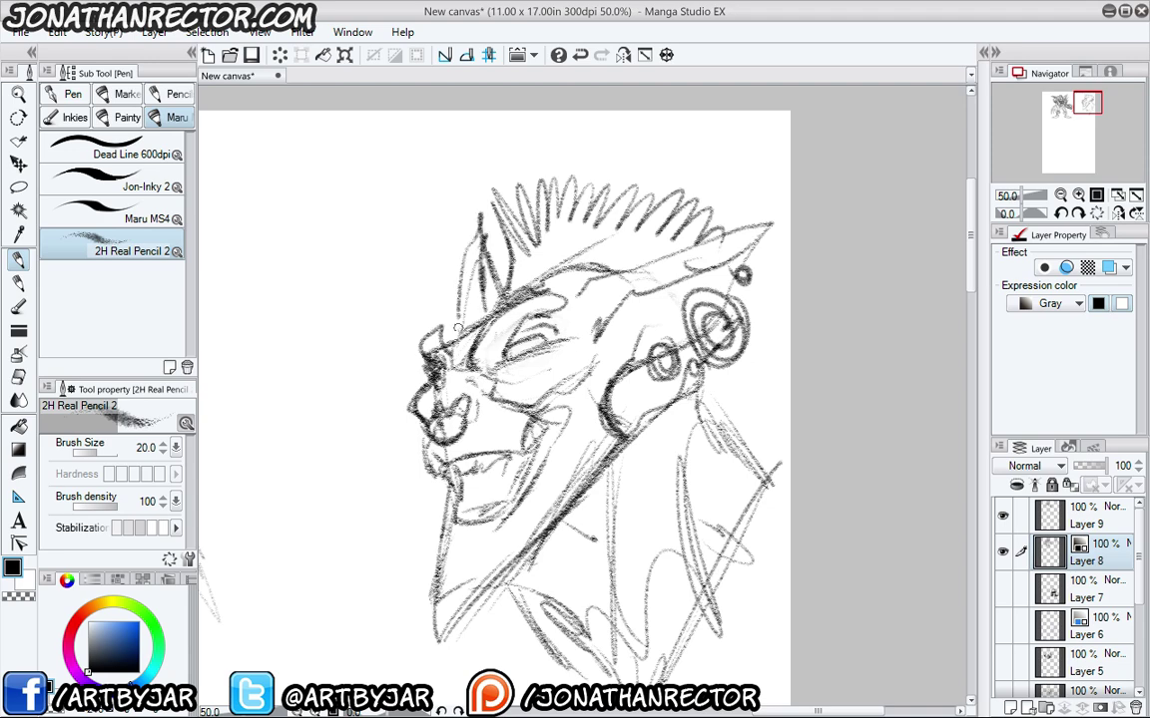
# Darken the nose and front lip contours and strengthen the front edge of the pointed chin down to its tip.
pyautogui.moveTo(421, 390); pyautogui.dragTo(437, 349)
pyautogui.moveTo(445, 397); pyautogui.dragTo(440, 416)
pyautogui.moveTo(440, 410); pyautogui.dragTo(455, 432)
pyautogui.moveTo(459, 429)
pyautogui.mouseDown()
pyautogui.moveTo(463, 477)
pyautogui.moveTo(443, 564)
pyautogui.mouseUp()
pyautogui.moveTo(445, 561); pyautogui.dragTo(465, 558)
pyautogui.moveTo(496, 536); pyautogui.dragTo(477, 556)
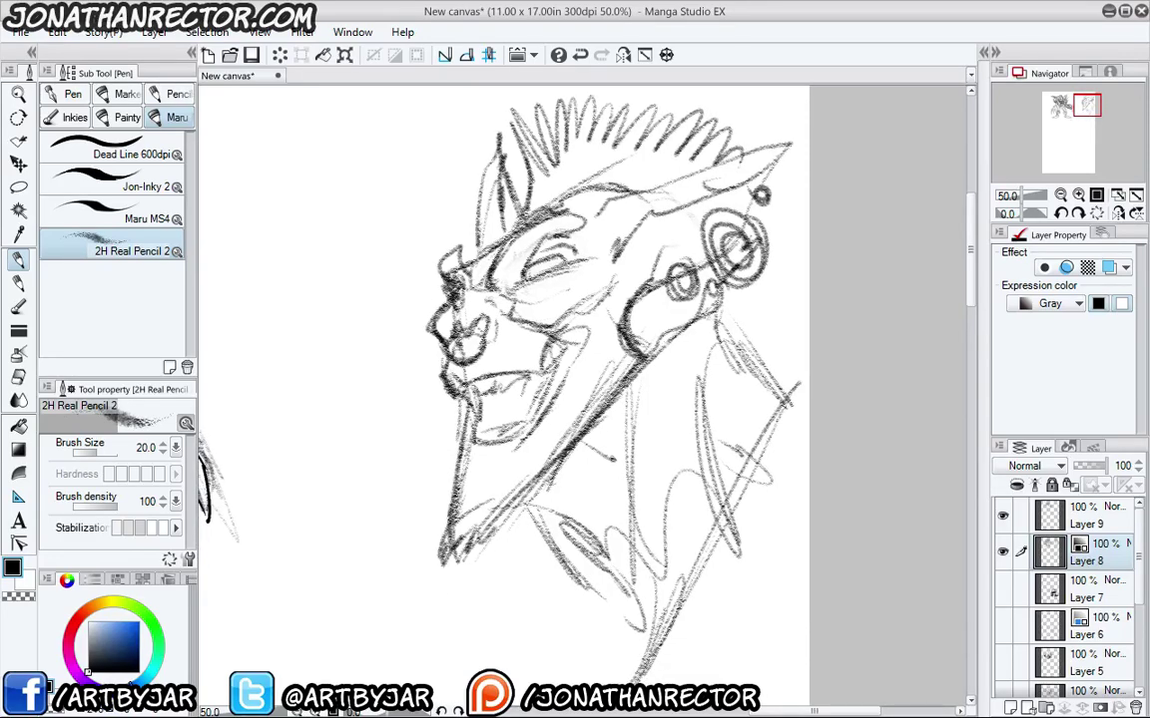
# Add small accent strokes under the jaw, at the lip and nose ring, and a stud at the brow.
pyautogui.moveTo(478, 509); pyautogui.dragTo(492, 494)
pyautogui.moveTo(489, 499); pyautogui.dragTo(496, 488)
pyautogui.moveTo(573, 460); pyautogui.dragTo(551, 486)
pyautogui.moveTo(498, 380); pyautogui.dragTo(481, 395)
pyautogui.moveTo(491, 351)
pyautogui.mouseDown()
pyautogui.moveTo(489, 374)
pyautogui.moveTo(475, 369)
pyautogui.moveTo(481, 342)
pyautogui.mouseUp()
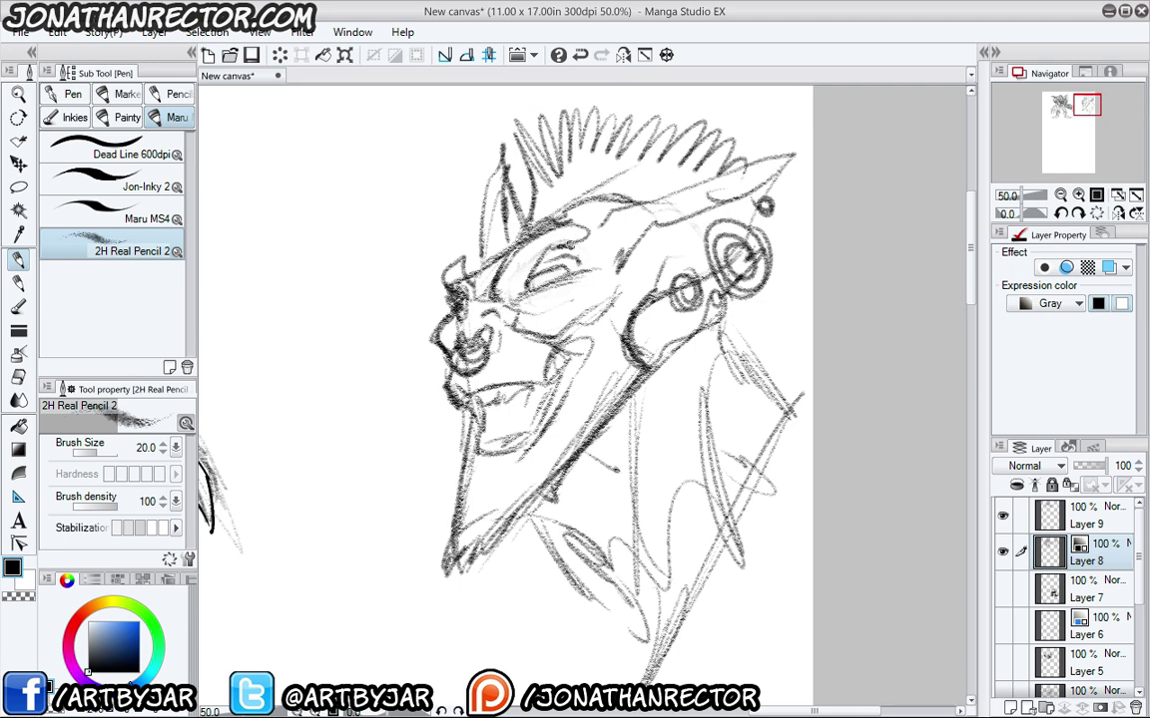
pyautogui.moveTo(563, 236); pyautogui.dragTo(576, 251)
pyautogui.moveTo(462, 286)
pyautogui.mouseDown()
pyautogui.moveTo(463, 261)
pyautogui.moveTo(476, 292)
pyautogui.mouseUp()
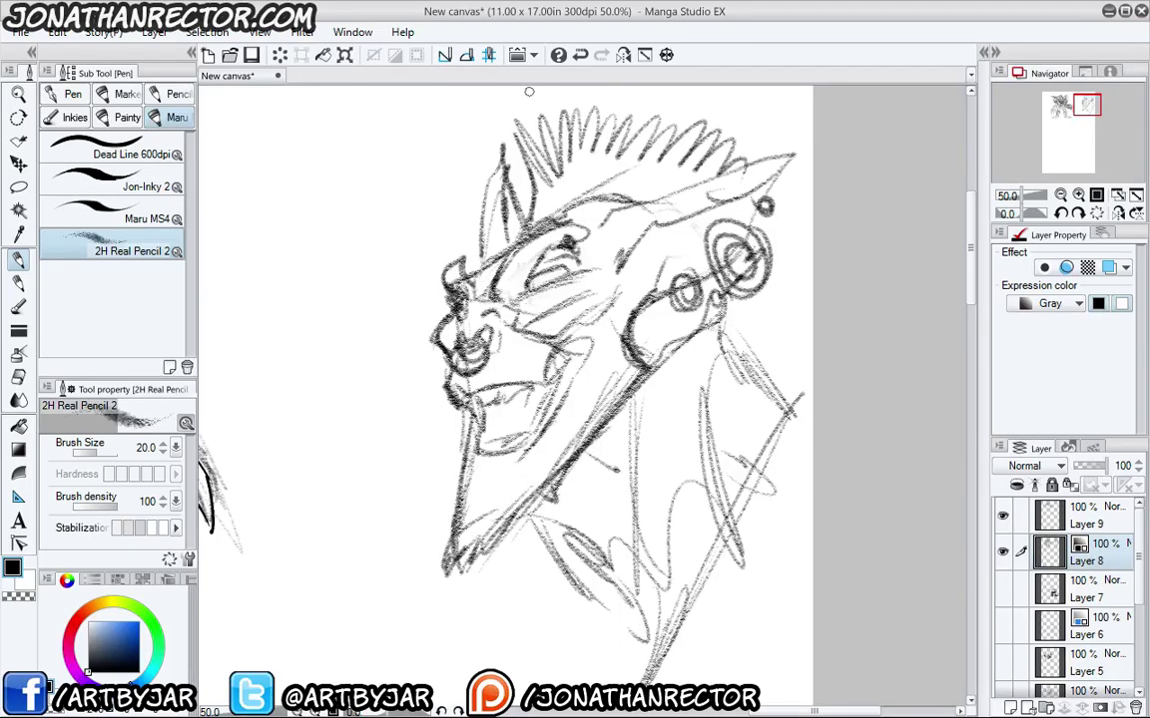
# Hatch the pointed chin with upward pencil strokes from its tip.
pyautogui.moveTo(409, 357); pyautogui.dragTo(500, 269)
pyautogui.moveTo(466, 372); pyautogui.dragTo(456, 434)
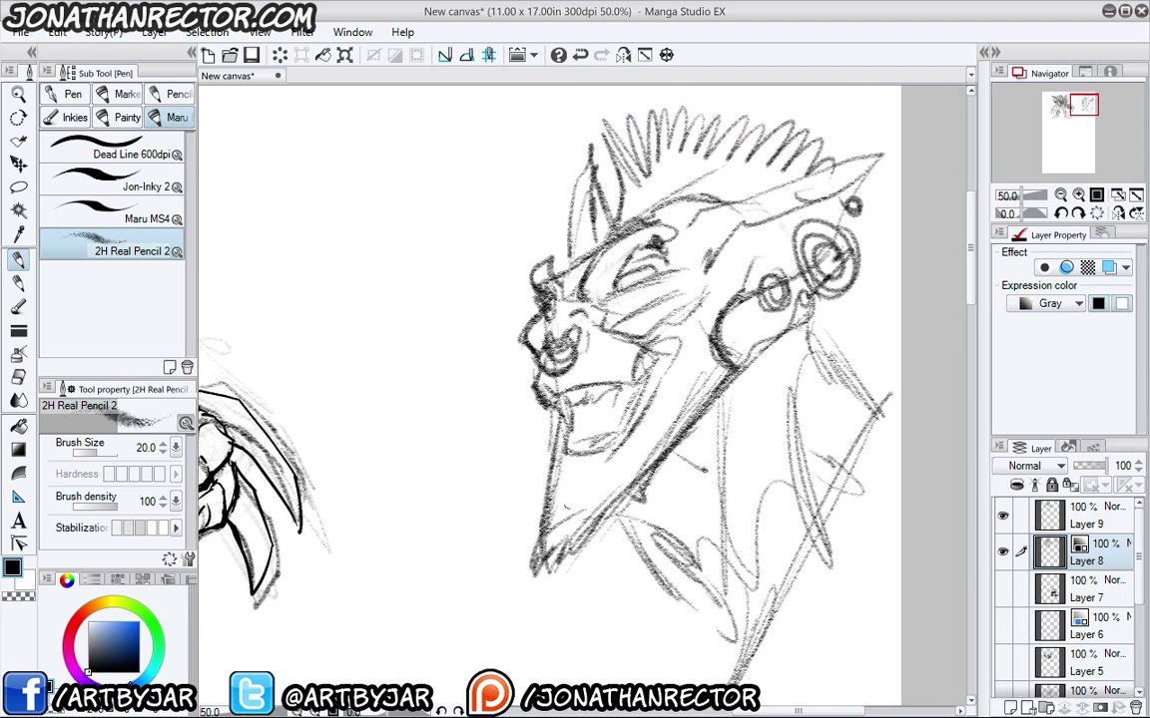
pyautogui.moveTo(557, 477)
pyautogui.mouseDown()
pyautogui.moveTo(550, 499)
pyautogui.moveTo(601, 400)
pyautogui.moveTo(556, 393)
pyautogui.mouseUp()
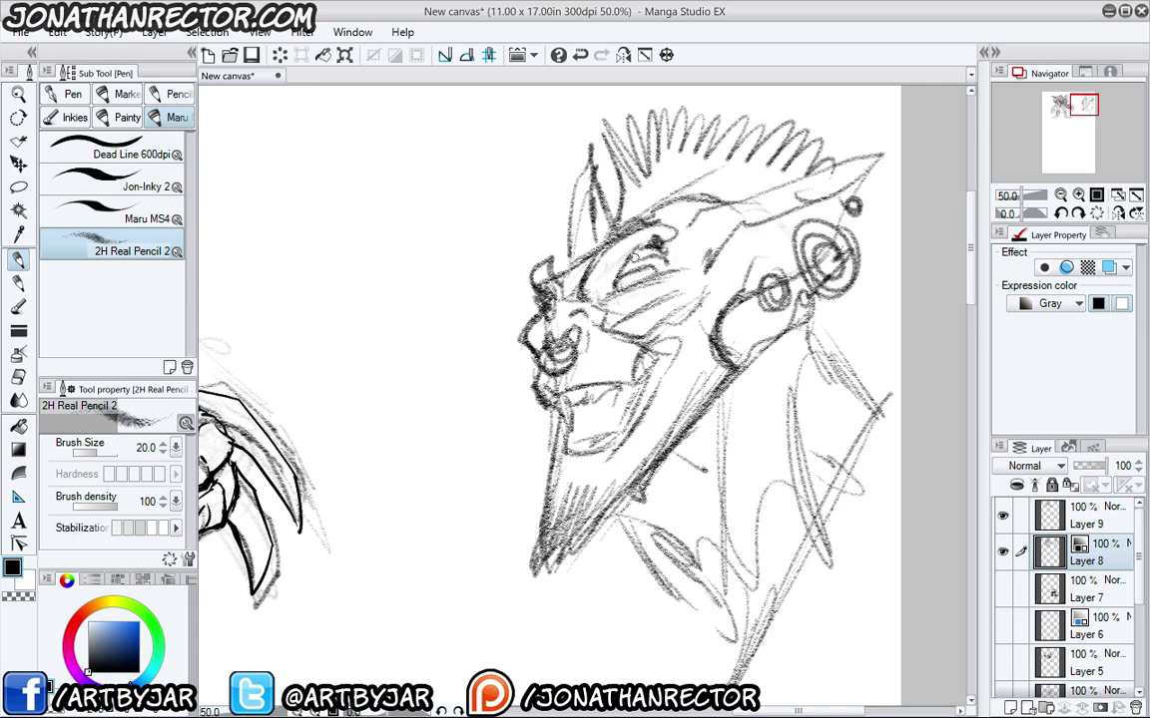
# Shade the pupil in the eye and sketch a small curl inside the ear.
pyautogui.moveTo(554, 262); pyautogui.dragTo(577, 248)
pyautogui.moveTo(642, 318)
pyautogui.mouseDown()
pyautogui.moveTo(703, 285)
pyautogui.moveTo(684, 312)
pyautogui.mouseUp()
pyautogui.moveTo(715, 255)
pyautogui.mouseDown()
pyautogui.moveTo(766, 220)
pyautogui.moveTo(753, 245)
pyautogui.mouseUp()
pyautogui.moveTo(557, 409); pyautogui.dragTo(601, 423)
pyautogui.moveTo(549, 402)
pyautogui.mouseDown()
pyautogui.moveTo(496, 451)
pyautogui.moveTo(579, 437)
pyautogui.moveTo(473, 472)
pyautogui.mouseUp()
pyautogui.moveTo(537, 408)
pyautogui.mouseDown()
pyautogui.moveTo(471, 477)
pyautogui.moveTo(593, 437)
pyautogui.mouseUp()
pyautogui.moveTo(535, 416); pyautogui.dragTo(600, 439)
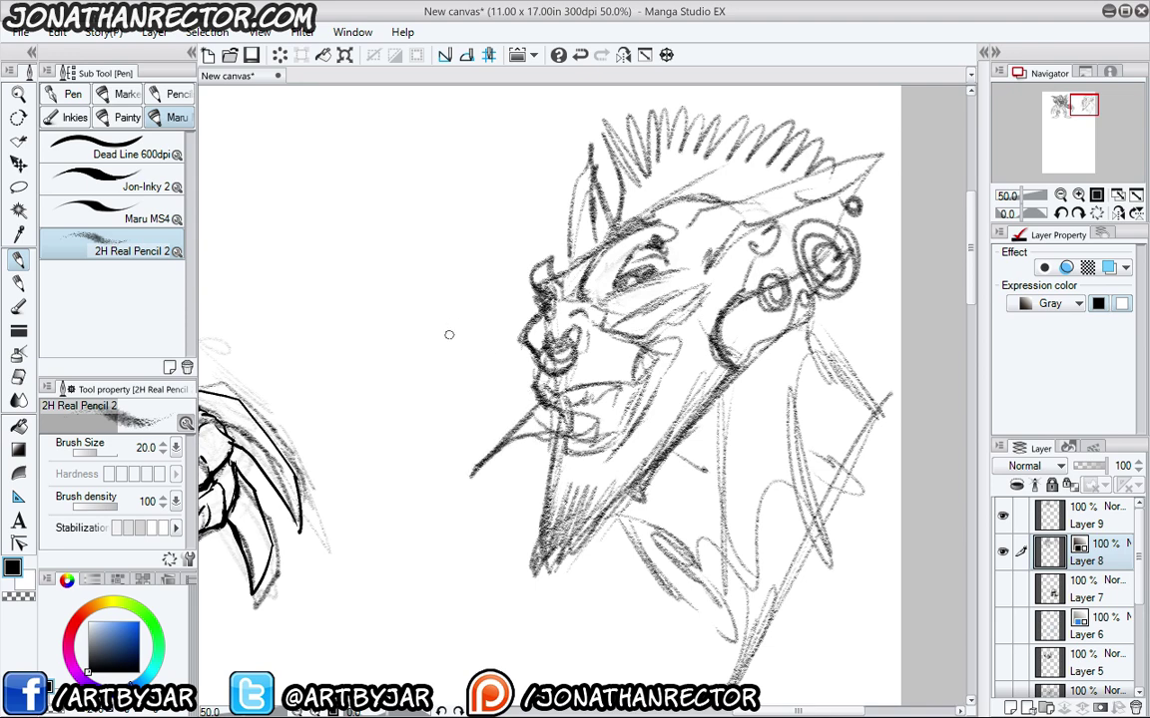
pyautogui.hotkey('ctrl', 'z')
pyautogui.hotkey('ctrl', 'z')
pyautogui.hotkey('ctrl', 'z')
pyautogui.hotkey('ctrl', 'z')
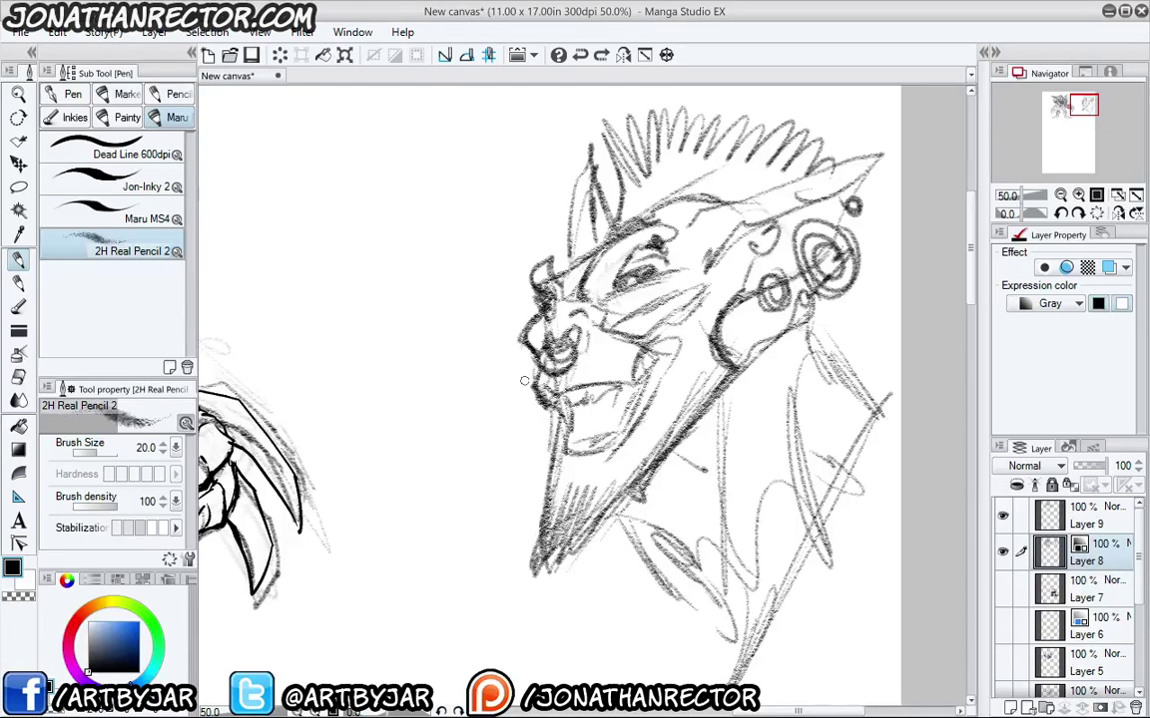
# Hatch long diagonal shading strokes along the cheek, jaw and pointed chin up toward the ear.
pyautogui.moveTo(660, 380); pyautogui.dragTo(562, 471)
pyautogui.moveTo(555, 427); pyautogui.dragTo(569, 467)
pyautogui.moveTo(666, 388); pyautogui.dragTo(644, 438)
pyautogui.moveTo(675, 363)
pyautogui.mouseDown()
pyautogui.moveTo(594, 519)
pyautogui.moveTo(531, 588)
pyautogui.mouseUp()
pyautogui.moveTo(610, 372); pyautogui.dragTo(511, 496)
pyautogui.moveTo(740, 300); pyautogui.dragTo(716, 341)
# Sketch the neck and shoulder with a dark nape line, heavy diagonal neck strokes and a front throat line.
pyautogui.moveTo(806, 289)
pyautogui.mouseDown()
pyautogui.moveTo(825, 364)
pyautogui.moveTo(875, 401)
pyautogui.mouseUp()
pyautogui.moveTo(743, 390); pyautogui.dragTo(724, 320)
pyautogui.moveTo(880, 248); pyautogui.dragTo(685, 527)
pyautogui.moveTo(810, 319); pyautogui.dragTo(665, 548)
pyautogui.moveTo(793, 346)
pyautogui.mouseDown()
pyautogui.moveTo(693, 537)
pyautogui.moveTo(711, 675)
pyautogui.mouseUp()
pyautogui.moveTo(780, 381); pyautogui.dragTo(708, 542)
pyautogui.moveTo(612, 493); pyautogui.dragTo(616, 637)
# Sketch a curved, pointed shoulder shape in front of the face and strengthen the throat line below the chin.
pyautogui.moveTo(559, 379); pyautogui.dragTo(571, 432)
pyautogui.moveTo(488, 403); pyautogui.dragTo(536, 445)
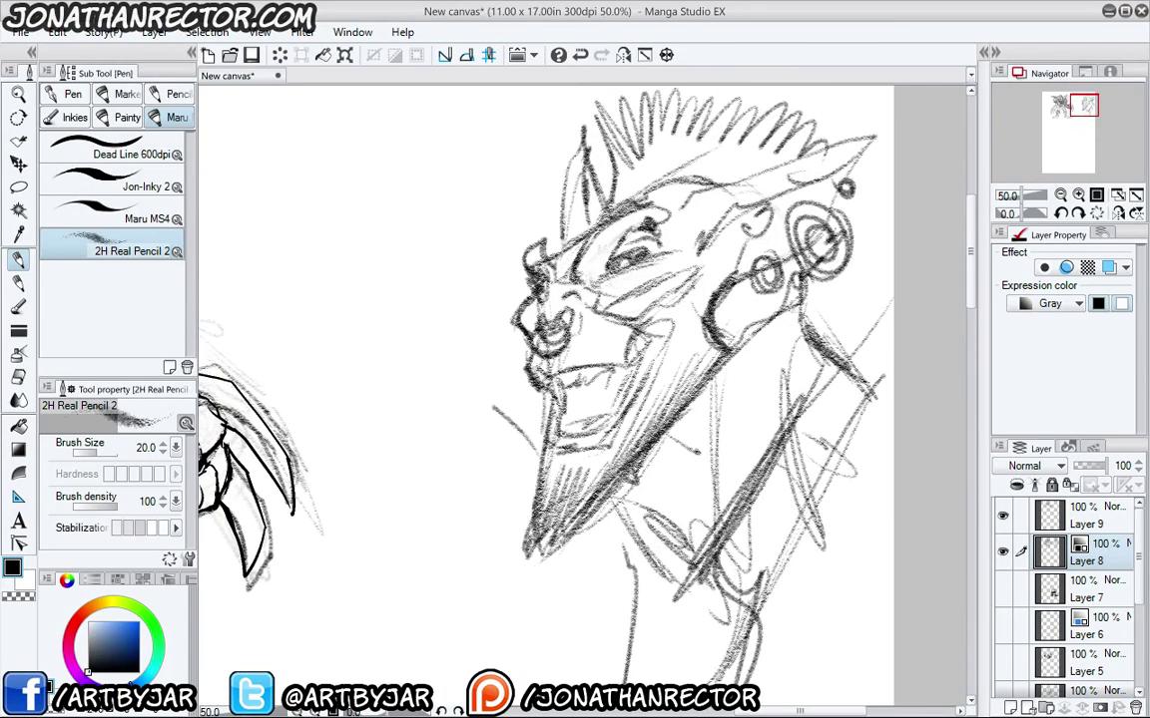
pyautogui.moveTo(502, 312); pyautogui.dragTo(459, 374)
pyautogui.moveTo(496, 316)
pyautogui.mouseDown()
pyautogui.moveTo(465, 386)
pyautogui.moveTo(535, 444)
pyautogui.mouseUp()
pyautogui.moveTo(510, 331); pyautogui.dragTo(536, 423)
pyautogui.moveTo(607, 552)
pyautogui.mouseDown()
pyautogui.moveTo(582, 469)
pyautogui.moveTo(606, 521)
pyautogui.mouseUp()
pyautogui.moveTo(573, 444); pyautogui.dragTo(603, 586)
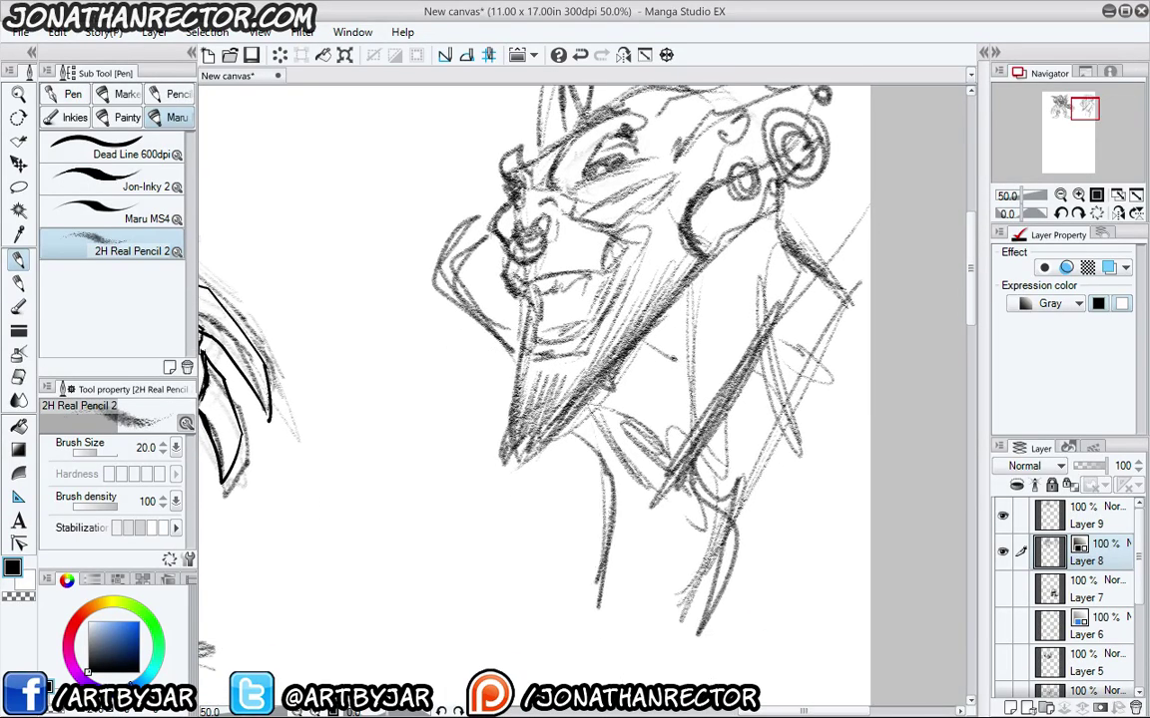
pyautogui.moveTo(449, 318)
pyautogui.mouseDown()
pyautogui.moveTo(495, 378)
pyautogui.moveTo(405, 249)
pyautogui.moveTo(488, 300)
pyautogui.mouseUp()
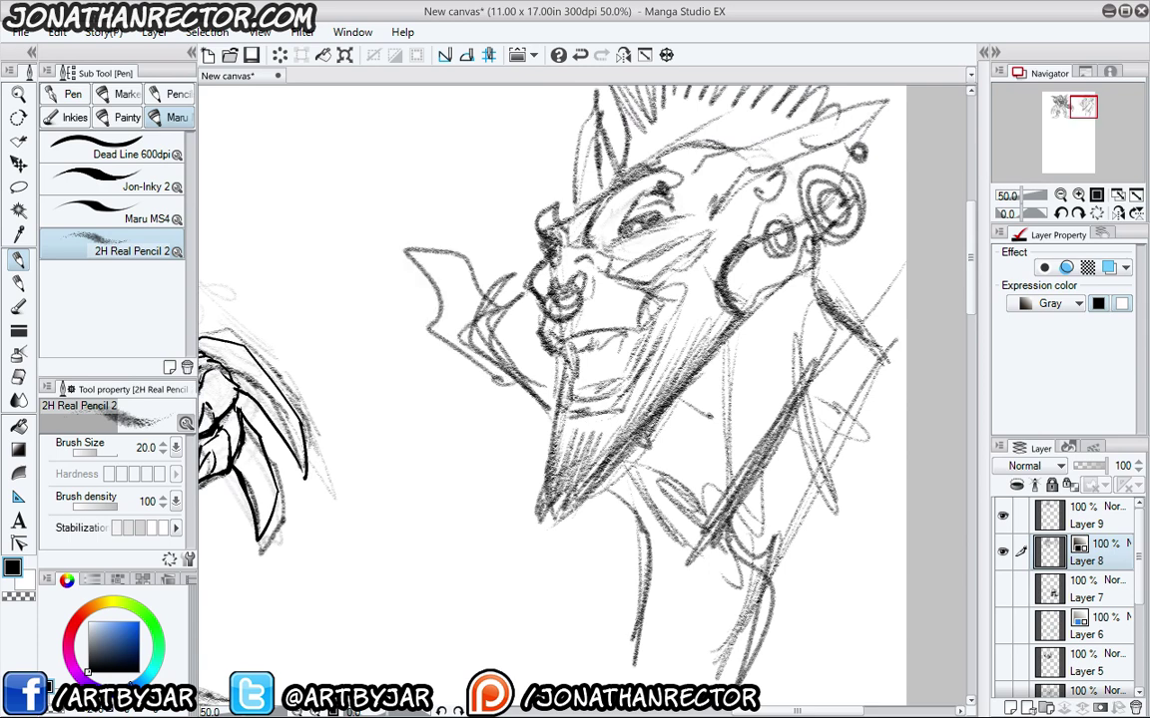
# Add a long curved line from the back of the neck down to the collar and thicken the throat line.
pyautogui.moveTo(767, 566); pyautogui.dragTo(872, 276)
pyautogui.moveTo(648, 568); pyautogui.dragTo(631, 644)
pyautogui.moveTo(545, 558); pyautogui.dragTo(544, 584)
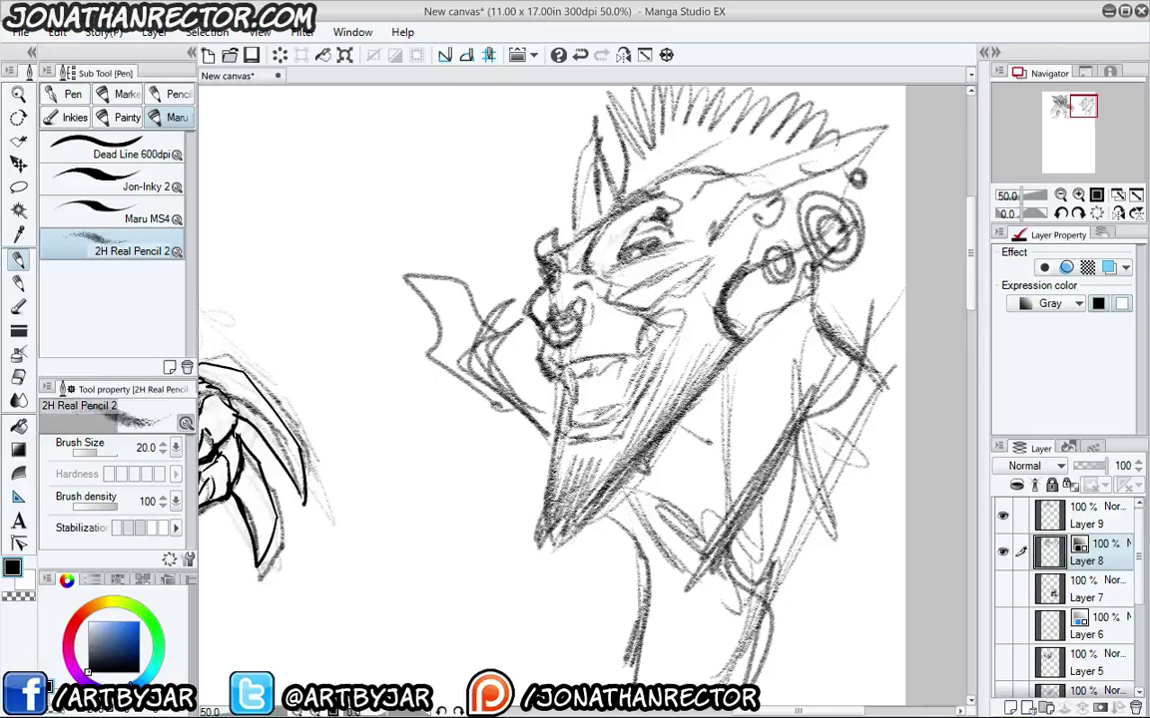
# Draw long teeth inside the open mouth and darken the mouth corner and cheek fold.
pyautogui.moveTo(602, 378)
pyautogui.mouseDown()
pyautogui.moveTo(588, 415)
pyautogui.moveTo(604, 412)
pyautogui.mouseUp()
pyautogui.moveTo(637, 364); pyautogui.dragTo(616, 412)
pyautogui.moveTo(644, 358)
pyautogui.mouseDown()
pyautogui.moveTo(711, 258)
pyautogui.moveTo(660, 319)
pyautogui.mouseUp()
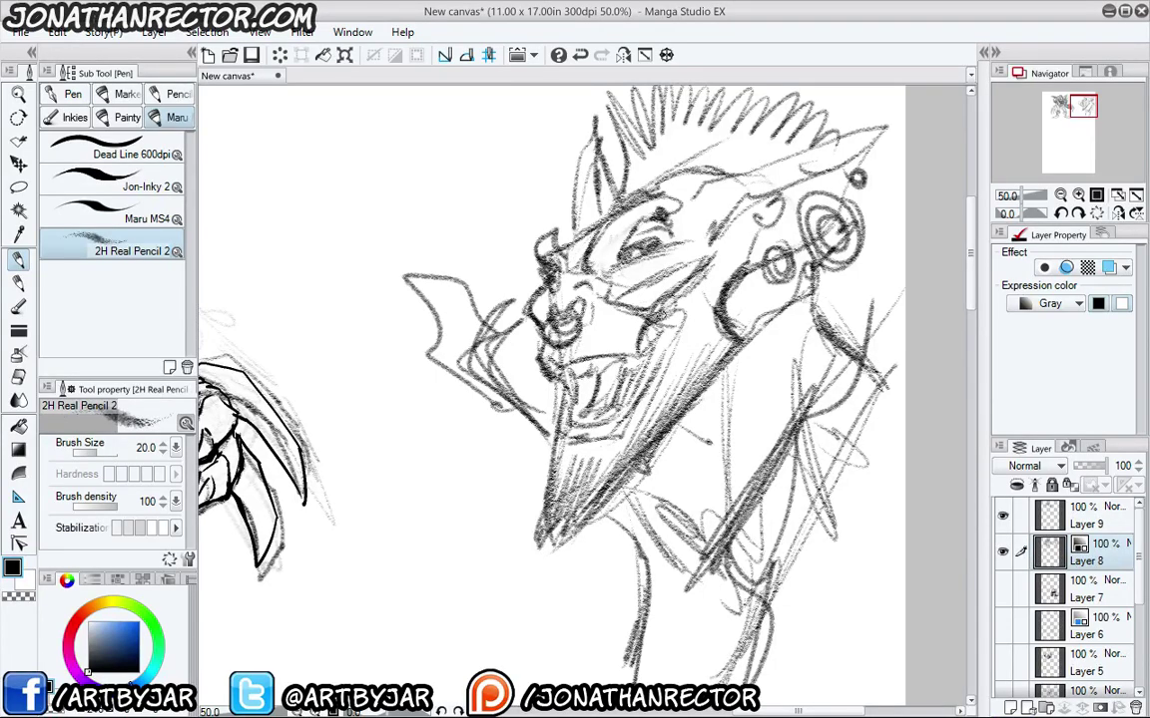
pyautogui.moveTo(580, 290)
pyautogui.mouseDown()
pyautogui.moveTo(612, 279)
pyautogui.moveTo(616, 316)
pyautogui.mouseUp()
pyautogui.moveTo(611, 309); pyautogui.dragTo(578, 369)
pyautogui.moveTo(443, 357); pyautogui.dragTo(441, 369)
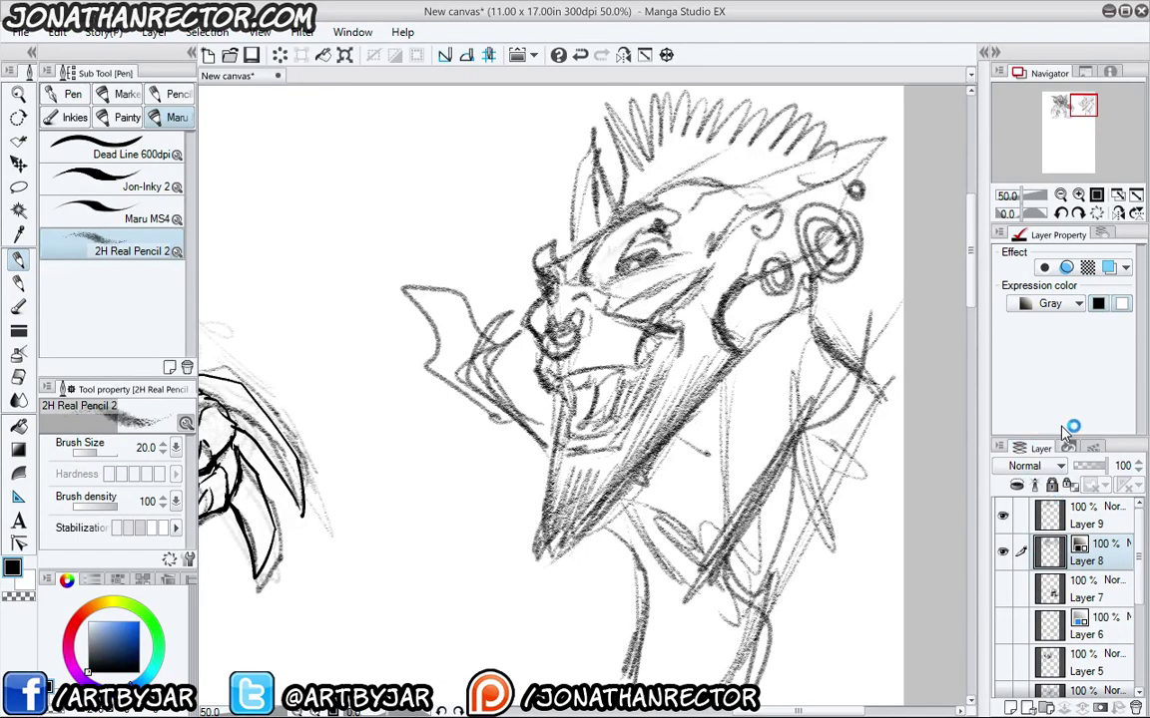
# Tint Layer 8 blue at 41% opacity, and make Layer 9 active with the Maru MS4 pen and the panels hidden.
pyautogui.click(1109, 268)
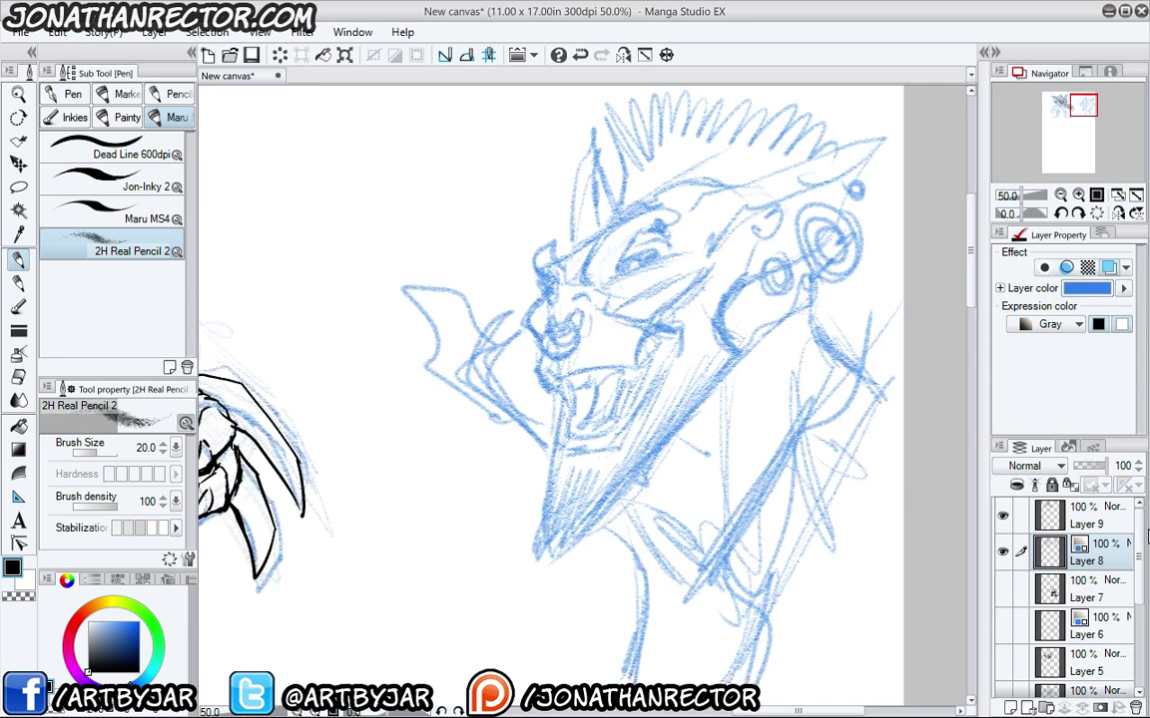
pyautogui.click(1088, 468)
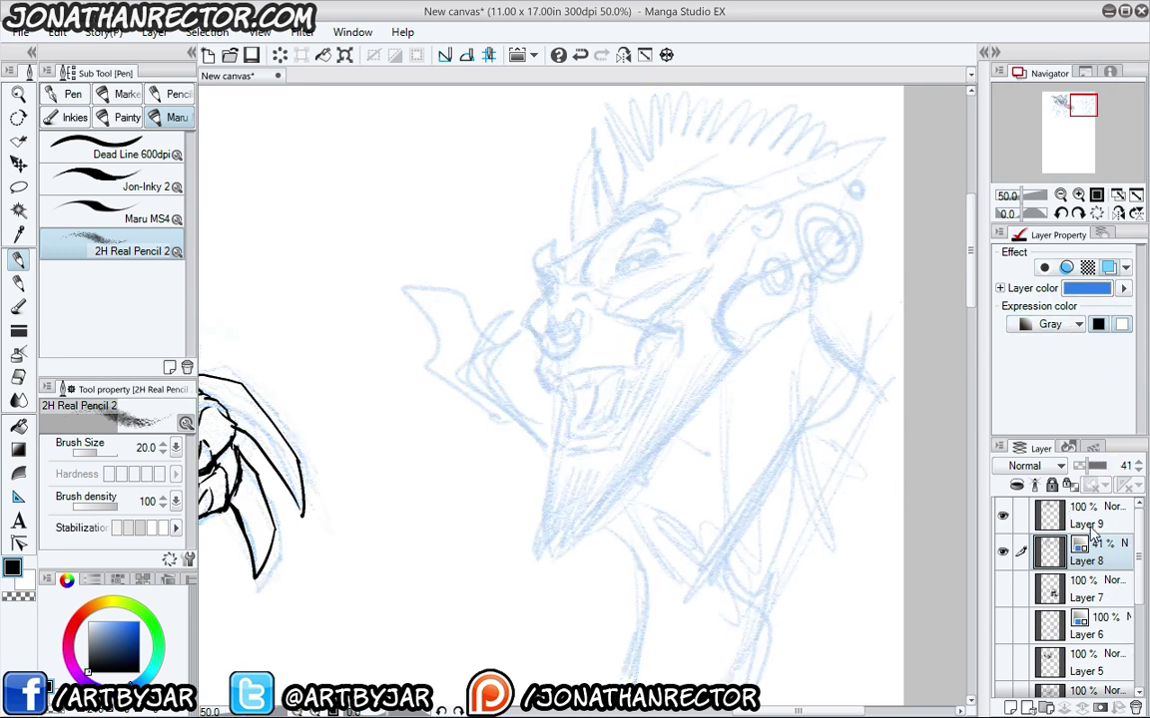
pyautogui.click(1090, 529)
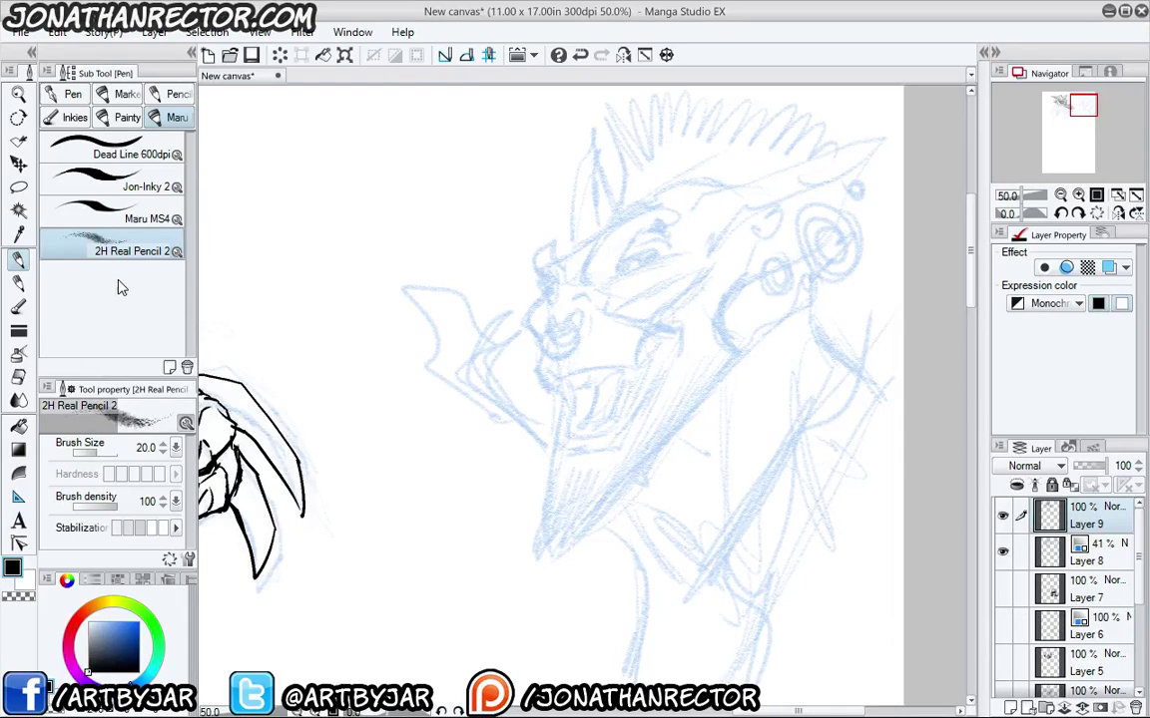
pyautogui.click(100, 211)
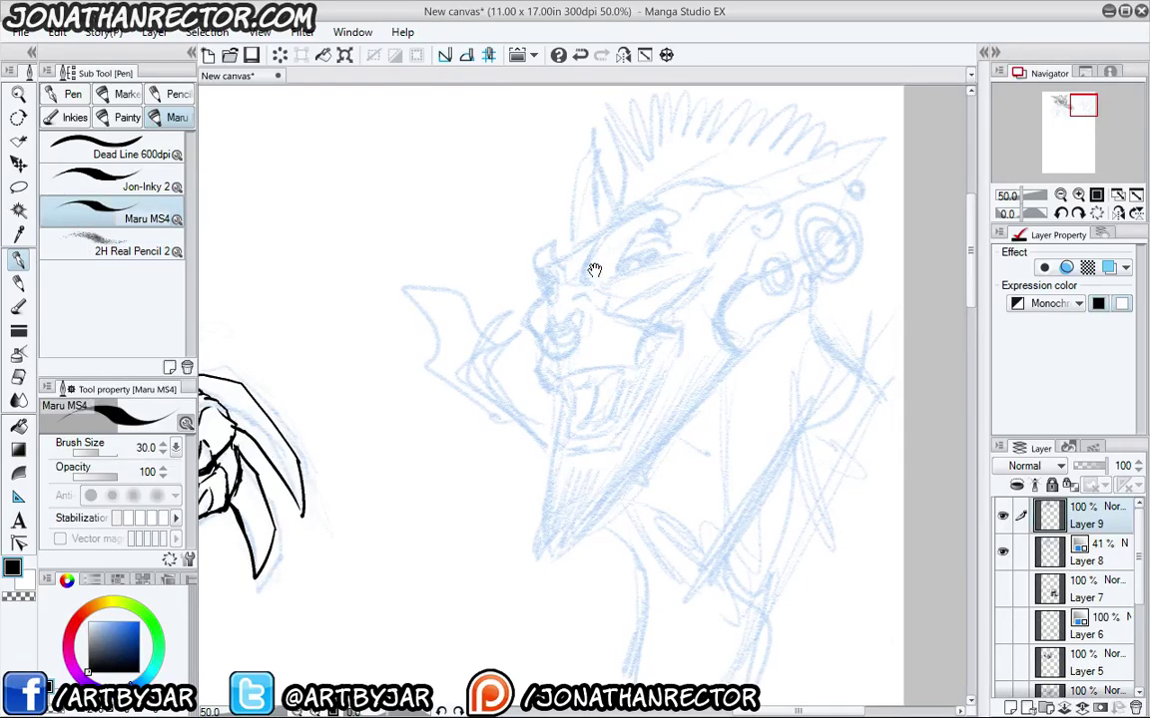
pyautogui.moveTo(595, 270)
pyautogui.mouseDown()
pyautogui.moveTo(596, 286)
pyautogui.moveTo(630, 280)
pyautogui.mouseUp()
pyautogui.press('Tab')
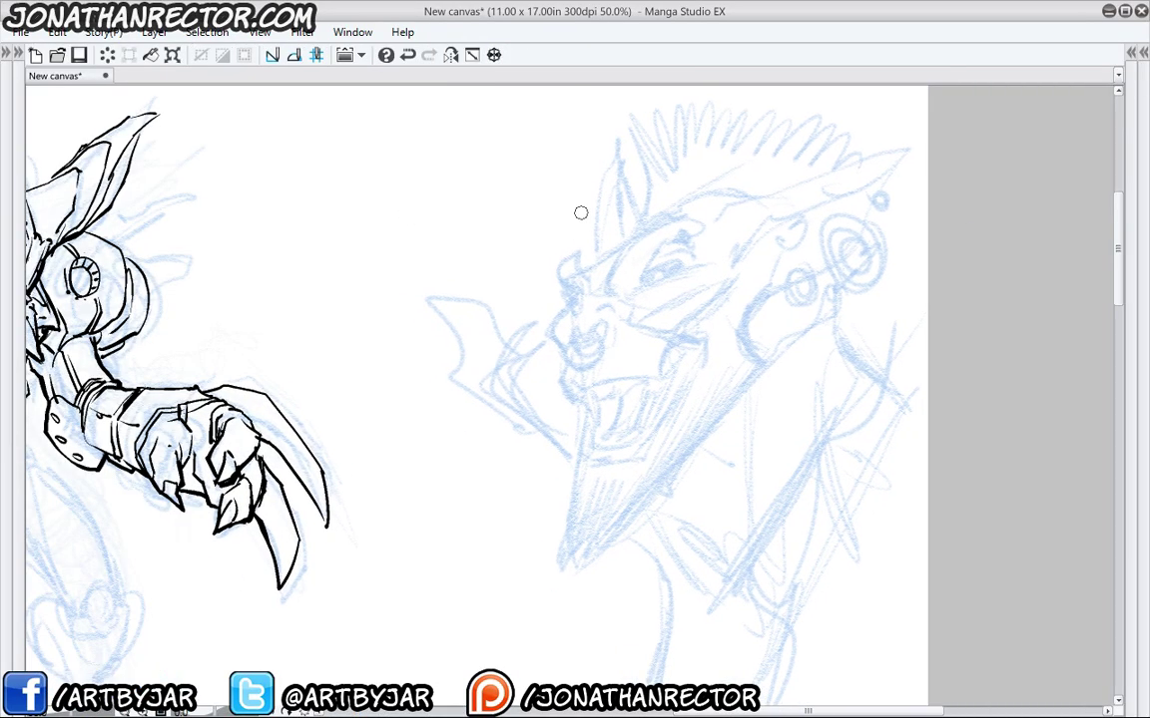
# Ink the second head's brow ridge, brow ring and narrowed eye with its dark pupil.
pyautogui.moveTo(477, 390)
pyautogui.mouseDown()
pyautogui.moveTo(547, 397)
pyautogui.moveTo(477, 411)
pyautogui.mouseUp()
pyautogui.moveTo(203, 535)
pyautogui.mouseDown()
pyautogui.moveTo(588, 575)
pyautogui.moveTo(268, 600)
pyautogui.mouseUp()
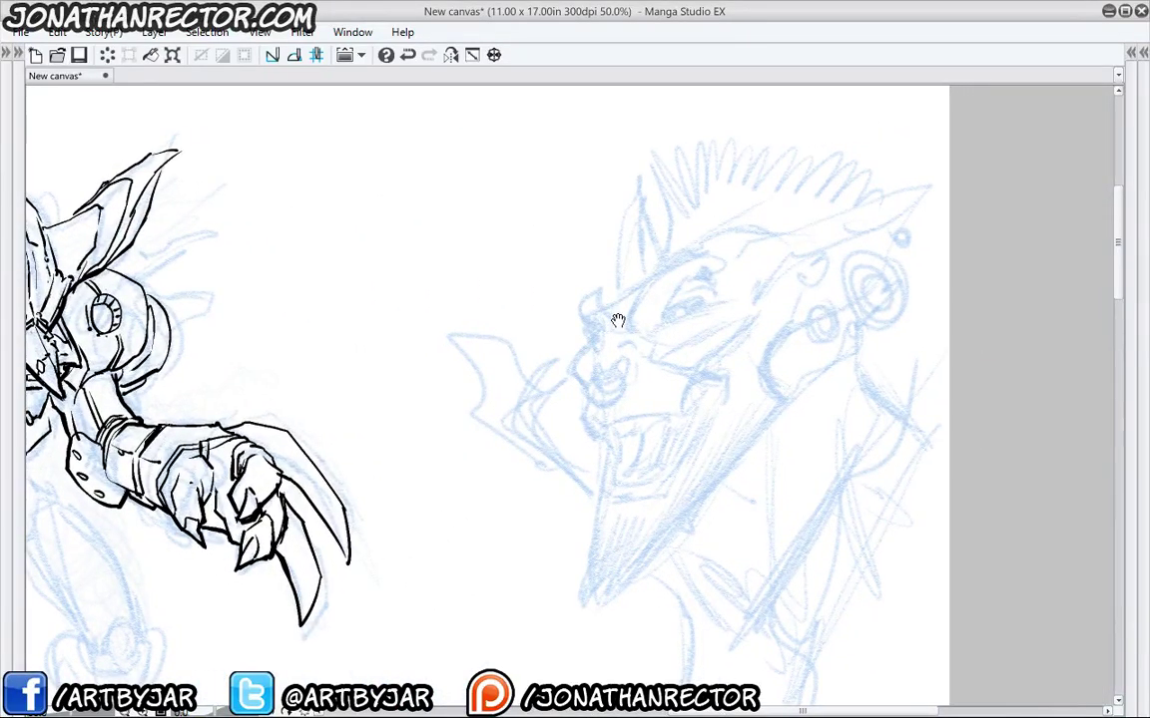
pyautogui.moveTo(556, 289); pyautogui.dragTo(524, 315)
pyautogui.moveTo(609, 352); pyautogui.dragTo(594, 377)
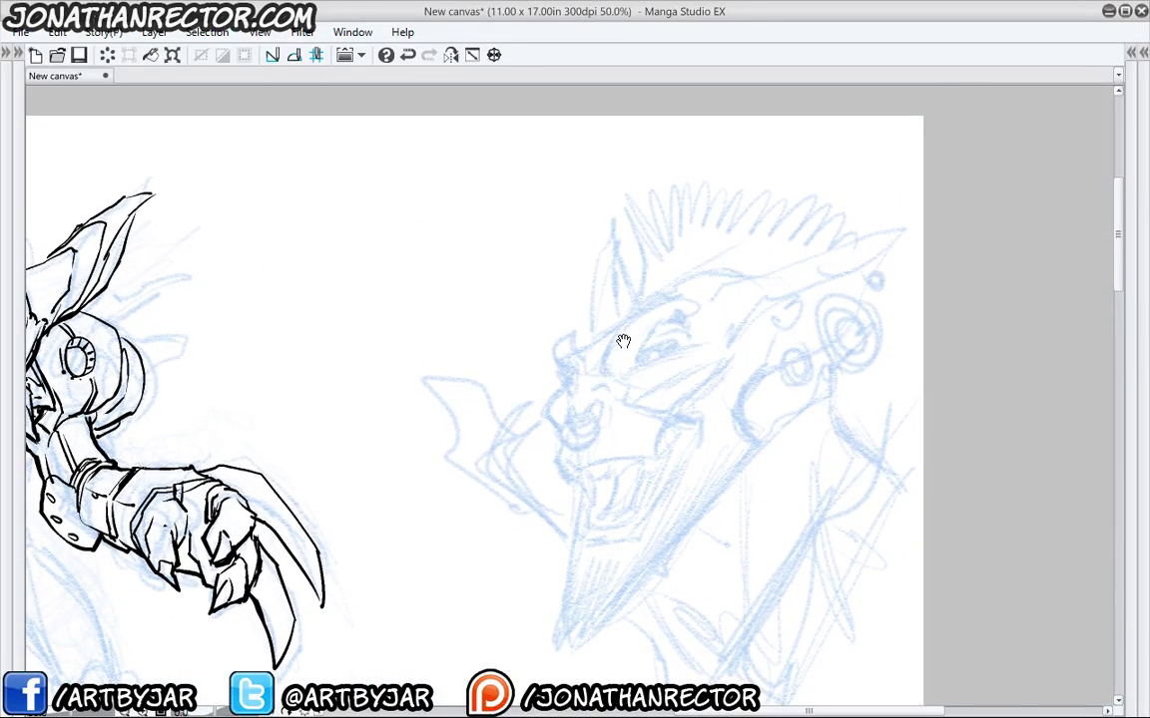
pyautogui.moveTo(670, 317)
pyautogui.mouseDown()
pyautogui.moveTo(624, 369)
pyautogui.moveTo(601, 365)
pyautogui.moveTo(649, 302)
pyautogui.moveTo(698, 313)
pyautogui.mouseUp()
pyautogui.moveTo(594, 361)
pyautogui.mouseDown()
pyautogui.moveTo(613, 379)
pyautogui.moveTo(591, 397)
pyautogui.moveTo(596, 377)
pyautogui.moveTo(586, 393)
pyautogui.moveTo(558, 355)
pyautogui.moveTo(612, 321)
pyautogui.mouseUp()
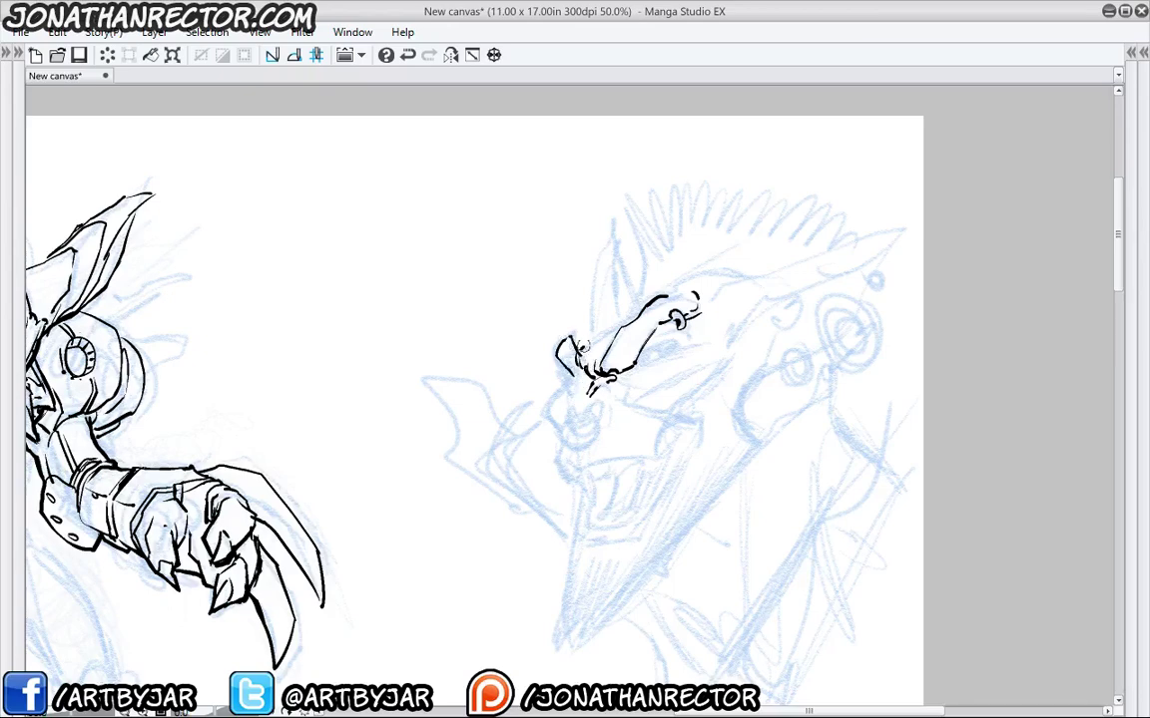
pyautogui.moveTo(692, 345)
pyautogui.mouseDown()
pyautogui.moveTo(633, 367)
pyautogui.moveTo(668, 346)
pyautogui.moveTo(643, 362)
pyautogui.moveTo(640, 349)
pyautogui.moveTo(669, 342)
pyautogui.moveTo(658, 347)
pyautogui.mouseUp()
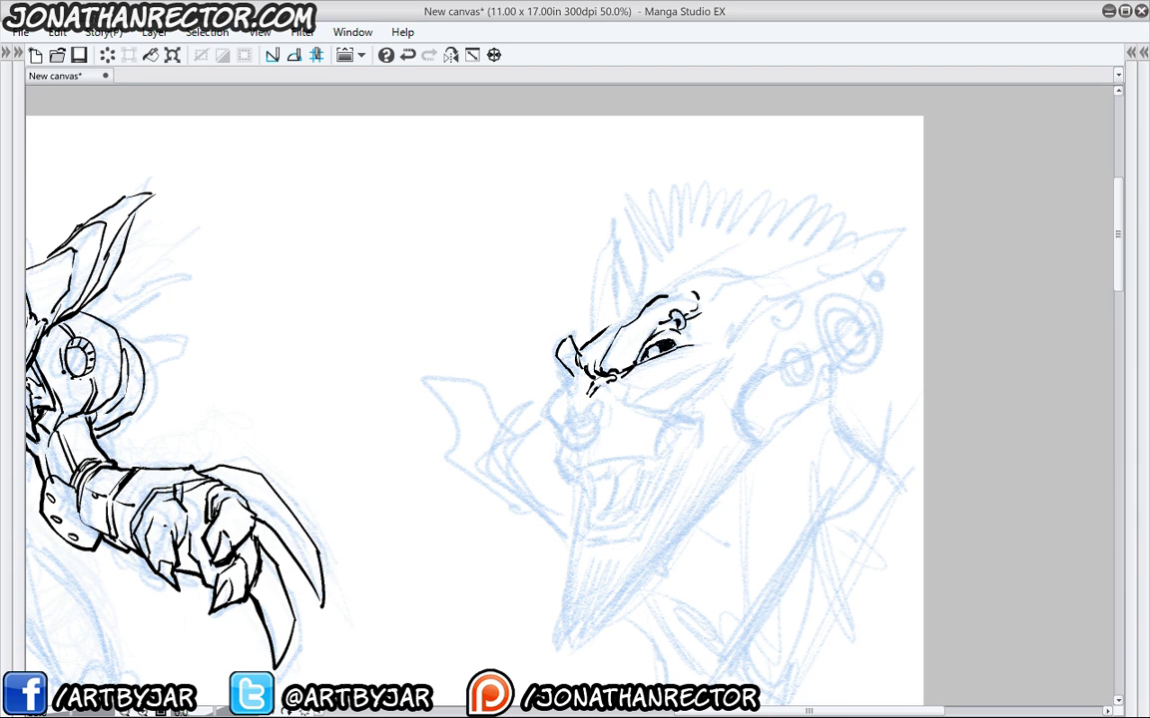
# Ink the nose bridge, nostril and nose ring over the blue guide.
pyautogui.moveTo(534, 427); pyautogui.dragTo(537, 421)
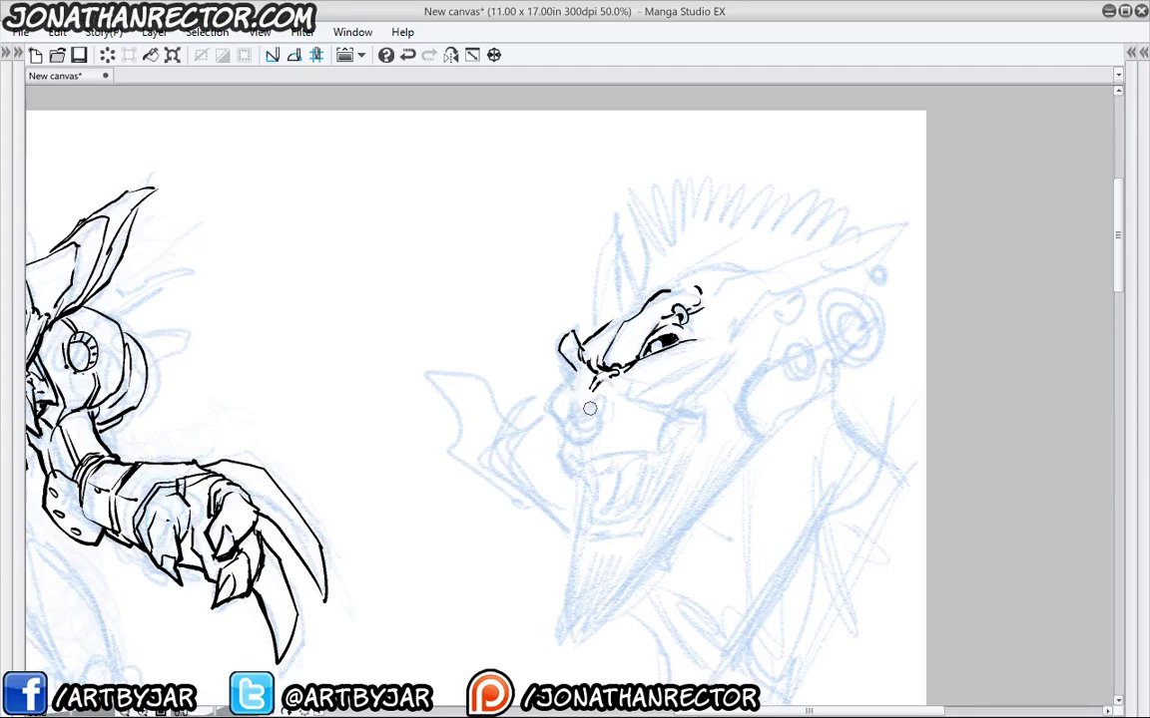
pyautogui.moveTo(587, 403)
pyautogui.mouseDown()
pyautogui.moveTo(575, 440)
pyautogui.moveTo(602, 410)
pyautogui.moveTo(569, 427)
pyautogui.moveTo(573, 437)
pyautogui.mouseUp()
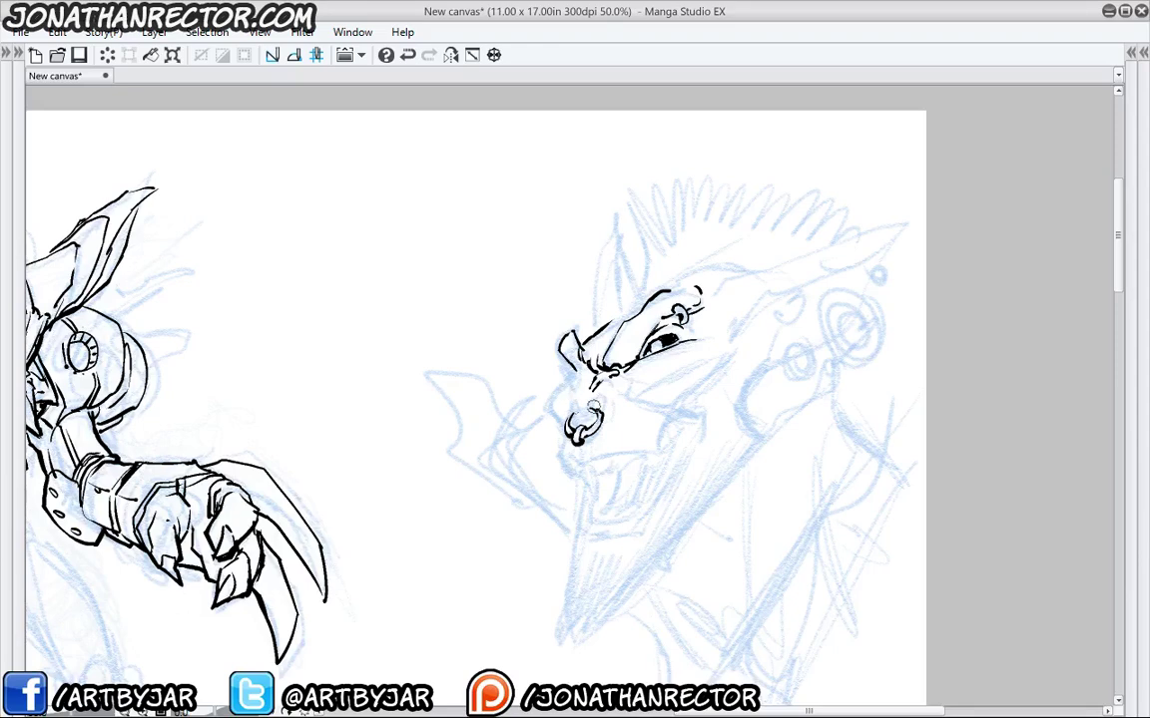
pyautogui.moveTo(589, 409)
pyautogui.mouseDown()
pyautogui.moveTo(615, 388)
pyautogui.moveTo(582, 409)
pyautogui.mouseUp()
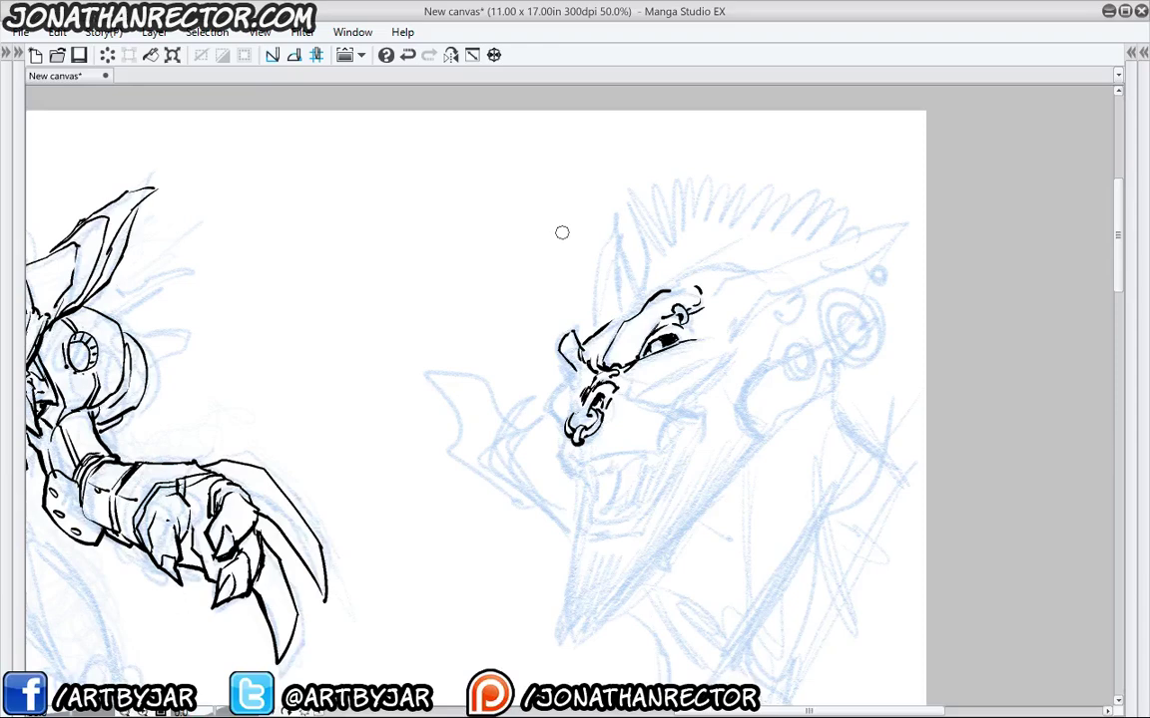
pyautogui.moveTo(579, 409); pyautogui.dragTo(571, 392)
pyautogui.moveTo(511, 339); pyautogui.dragTo(503, 325)
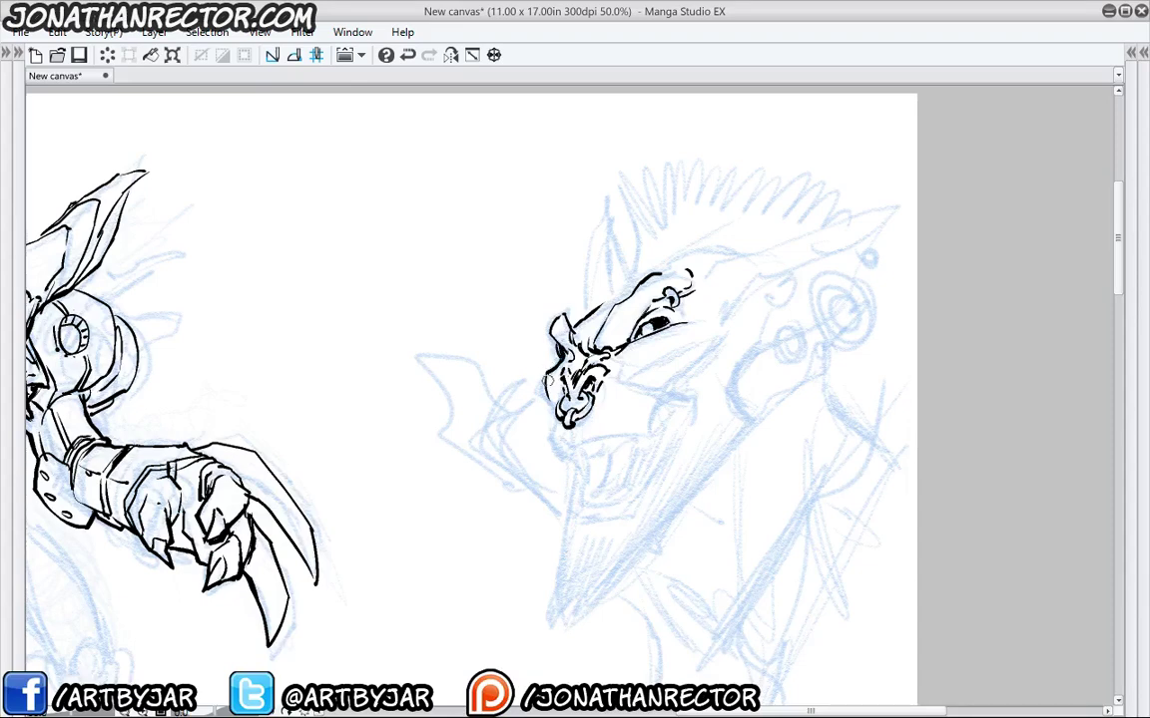
# Ink the front of the muzzle, the upper lip back to the mouth corner, and the folds under the eye.
pyautogui.moveTo(547, 380)
pyautogui.mouseDown()
pyautogui.moveTo(551, 399)
pyautogui.moveTo(534, 386)
pyautogui.mouseUp()
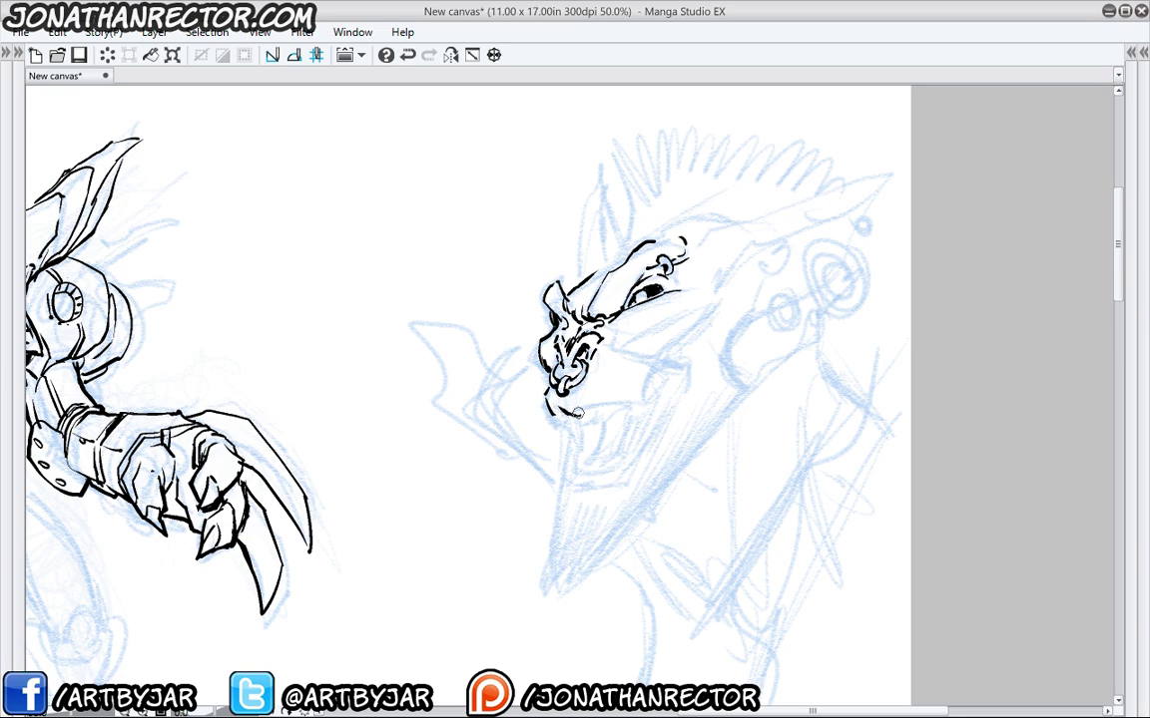
pyautogui.moveTo(581, 410)
pyautogui.mouseDown()
pyautogui.moveTo(646, 403)
pyautogui.moveTo(660, 393)
pyautogui.moveTo(657, 365)
pyautogui.mouseUp()
pyautogui.moveTo(667, 356)
pyautogui.mouseDown()
pyautogui.moveTo(685, 335)
pyautogui.moveTo(630, 339)
pyautogui.mouseUp()
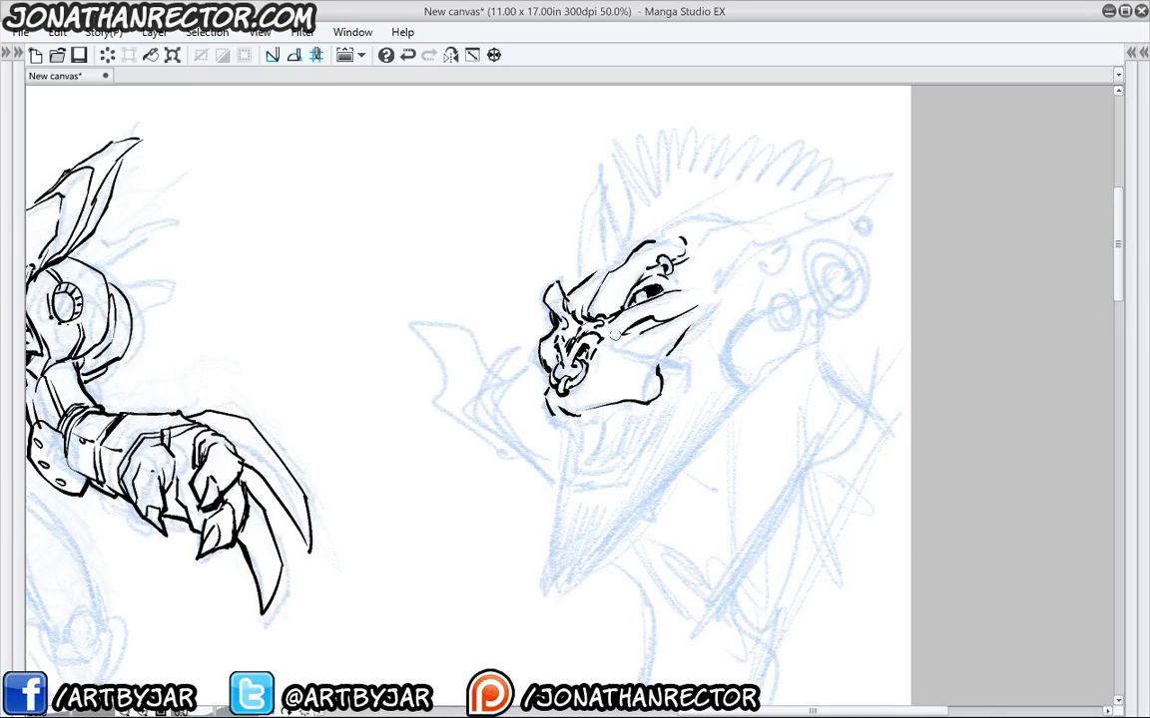
pyautogui.scroll(-2, 522, 316)
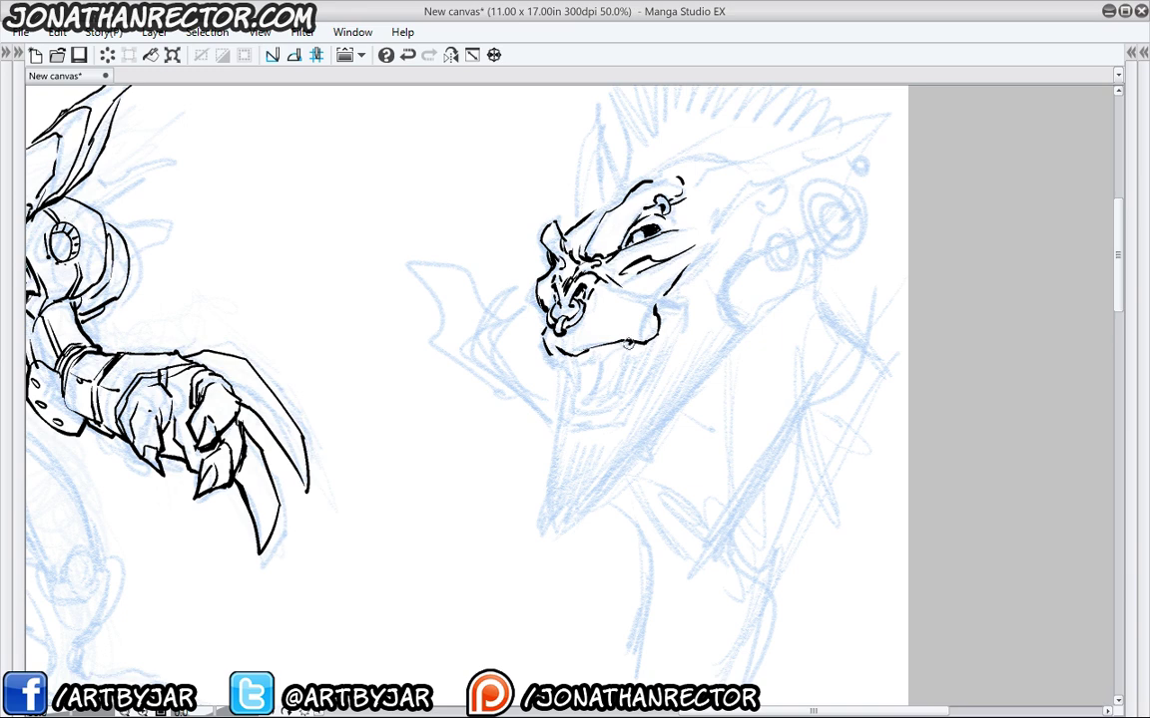
# Ink the jagged upper teeth, the cheek crease lines and the front edge of the open mouth.
pyautogui.moveTo(605, 345); pyautogui.dragTo(561, 370)
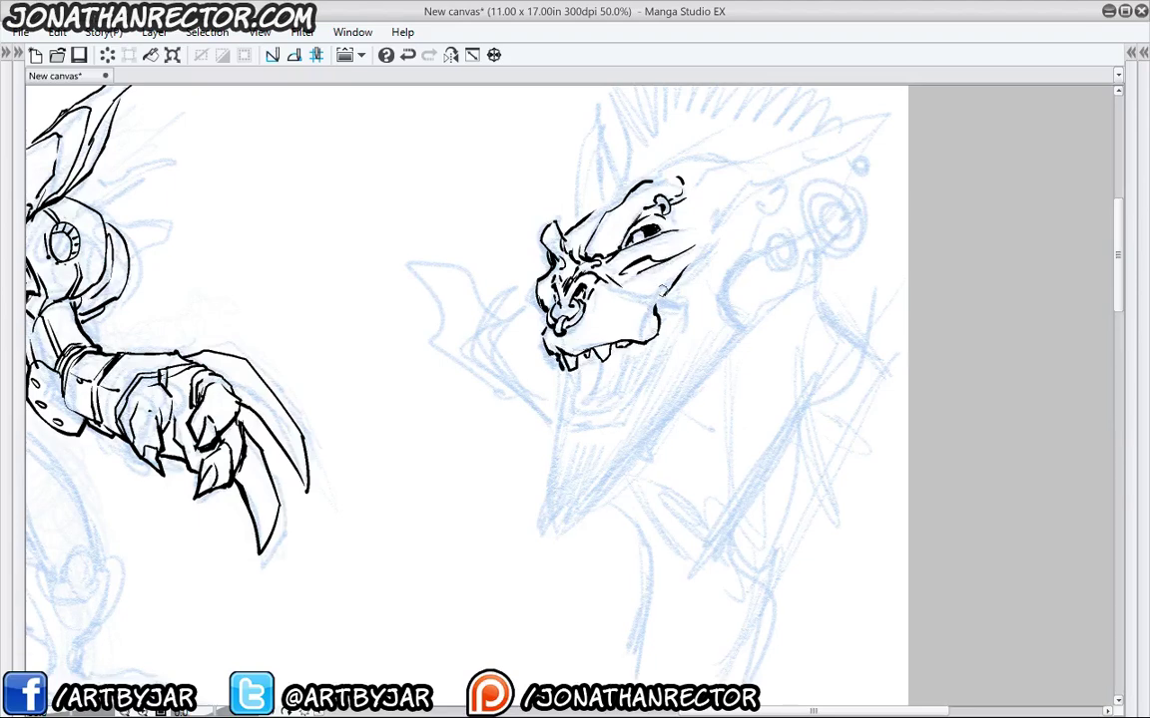
pyautogui.moveTo(674, 276); pyautogui.dragTo(658, 303)
pyautogui.moveTo(530, 393); pyautogui.dragTo(520, 379)
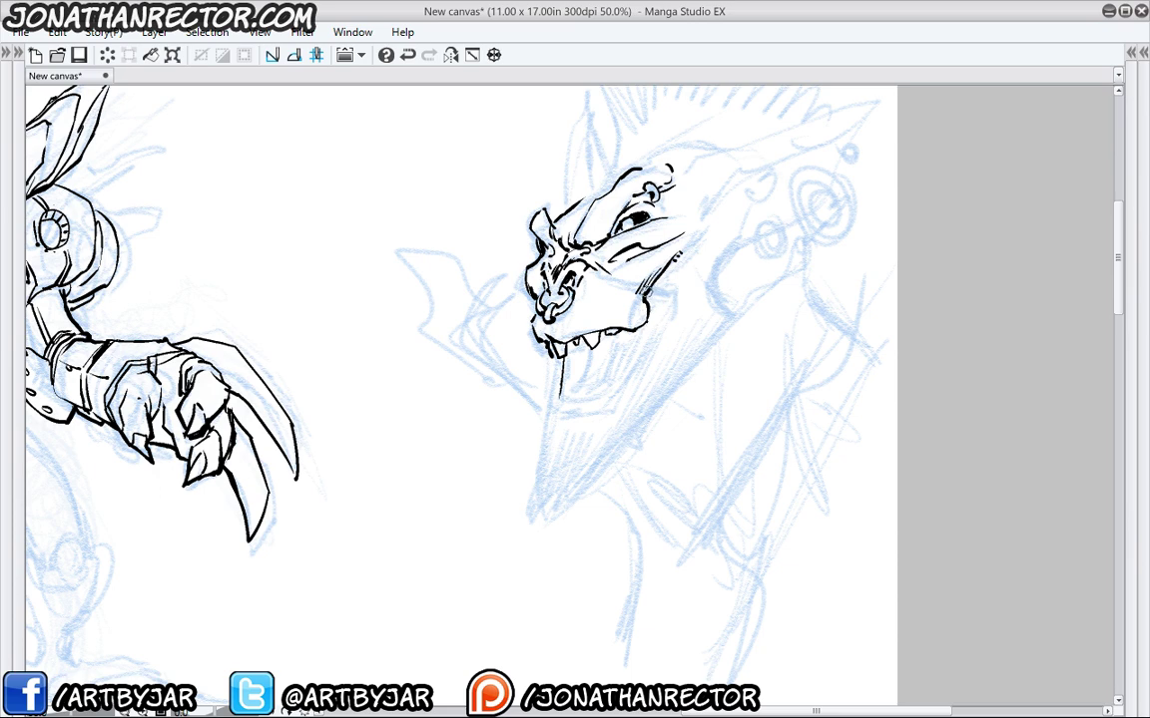
pyautogui.moveTo(661, 277)
pyautogui.mouseDown()
pyautogui.moveTo(663, 322)
pyautogui.moveTo(637, 387)
pyautogui.mouseUp()
pyautogui.moveTo(662, 328)
pyautogui.mouseDown()
pyautogui.moveTo(626, 397)
pyautogui.moveTo(565, 413)
pyautogui.mouseUp()
# Clear the ink from the active layer and rotate the canvas view.
pyautogui.press('Delete')
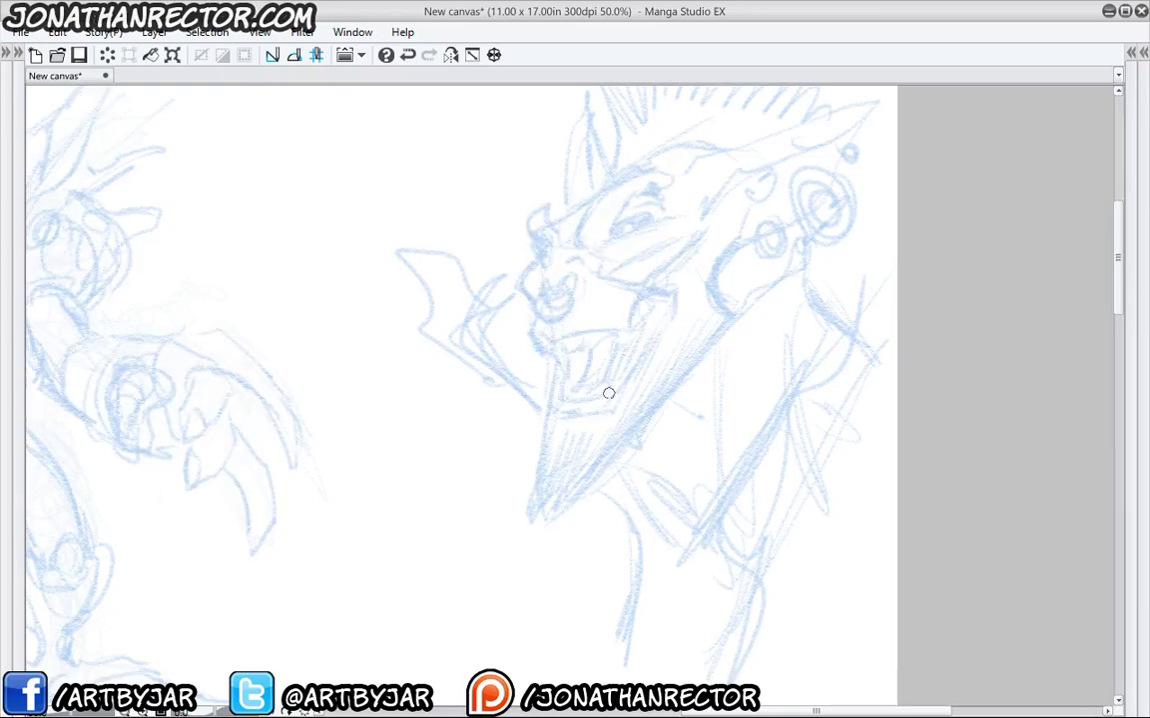
pyautogui.press('^')
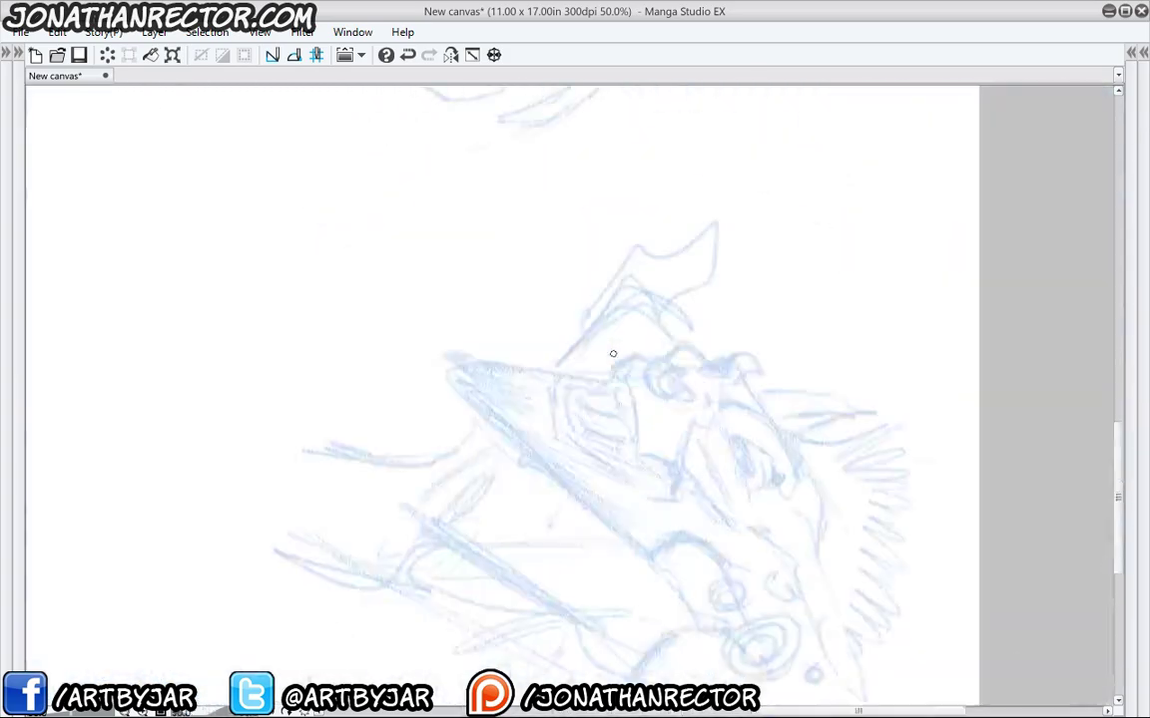
pyautogui.moveTo(613, 353); pyautogui.dragTo(613, 353)
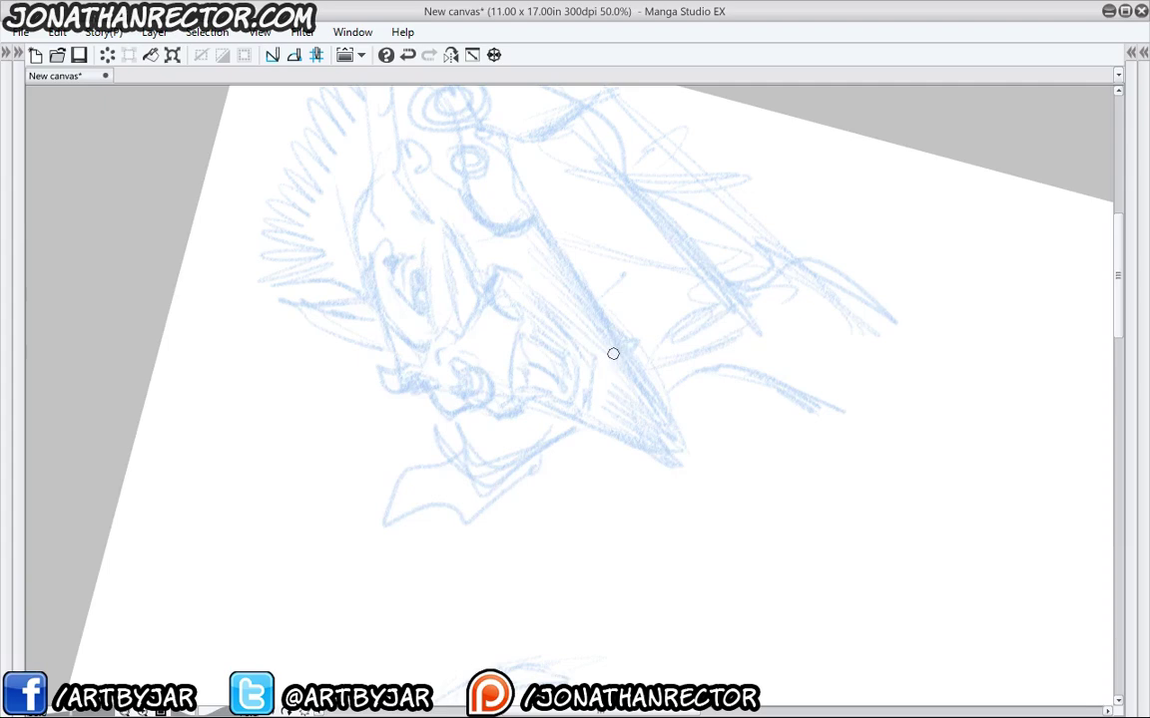
# Reset the canvas view and undo the clearing of the ink layer.
pyautogui.click(494, 56)
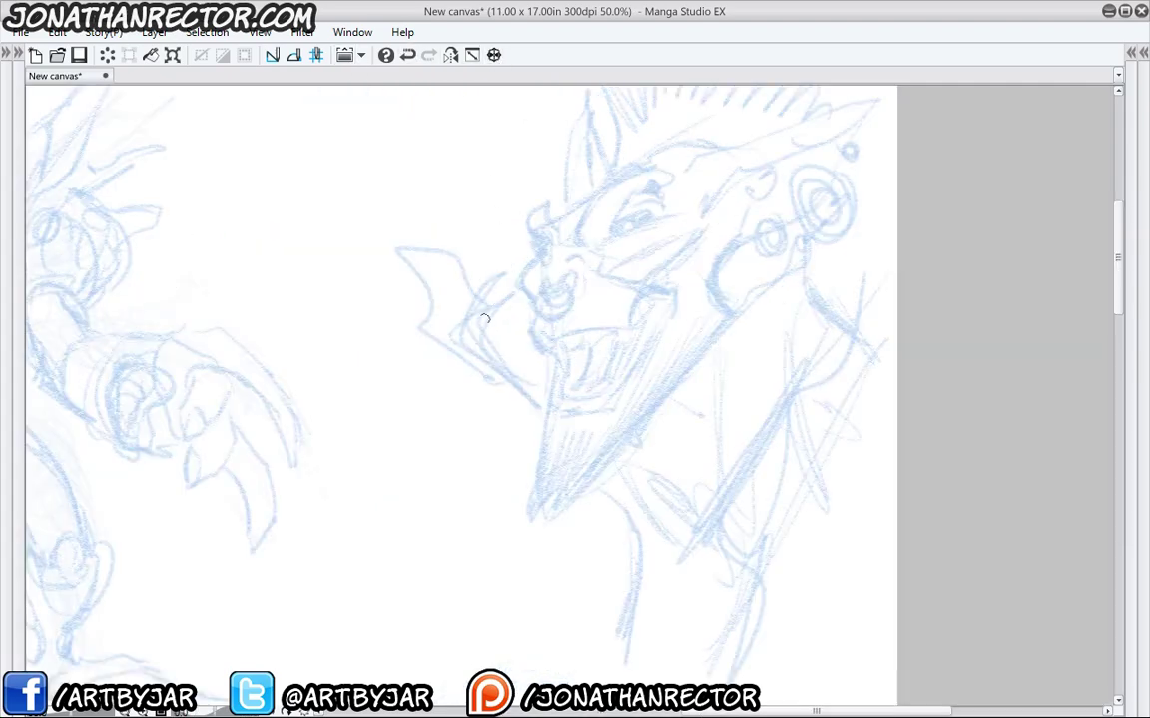
pyautogui.press('Tab')
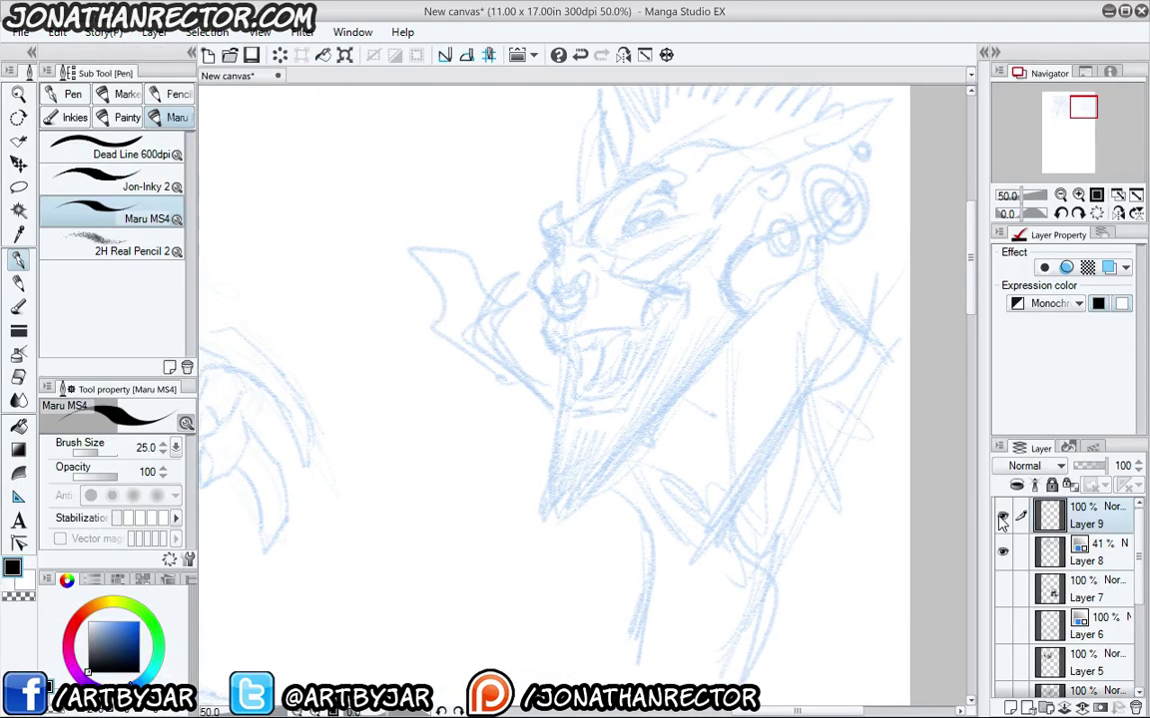
pyautogui.click(579, 55)
pyautogui.click(602, 56)
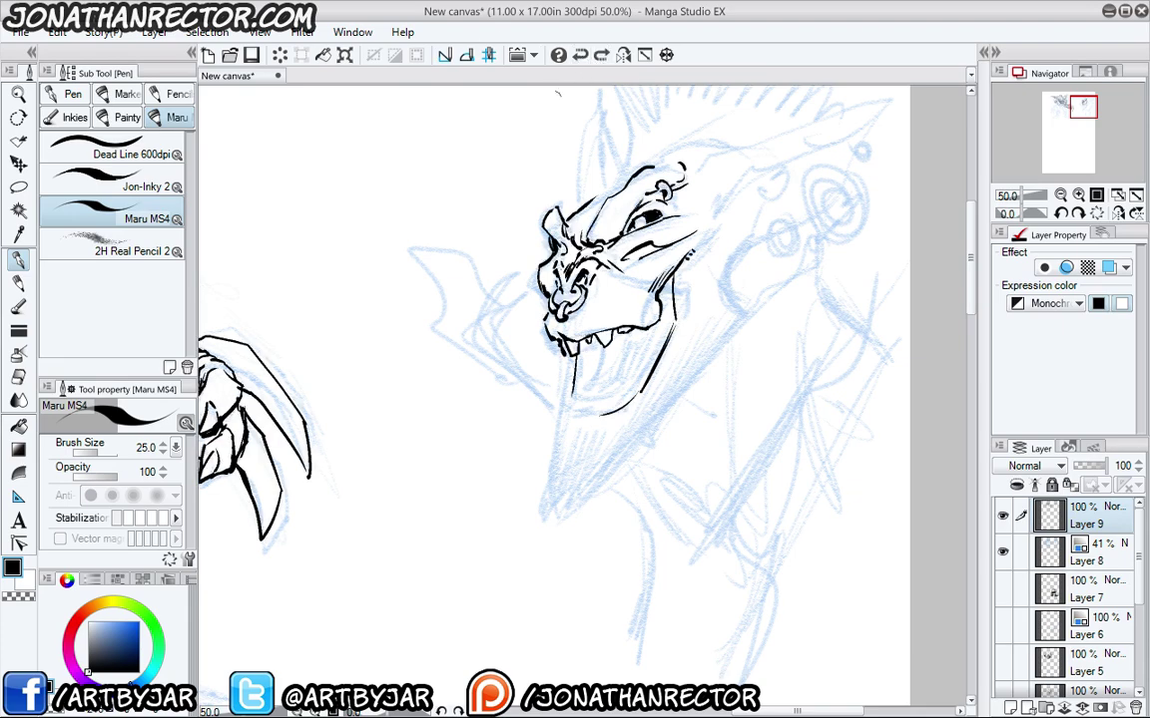
pyautogui.press('Tab')
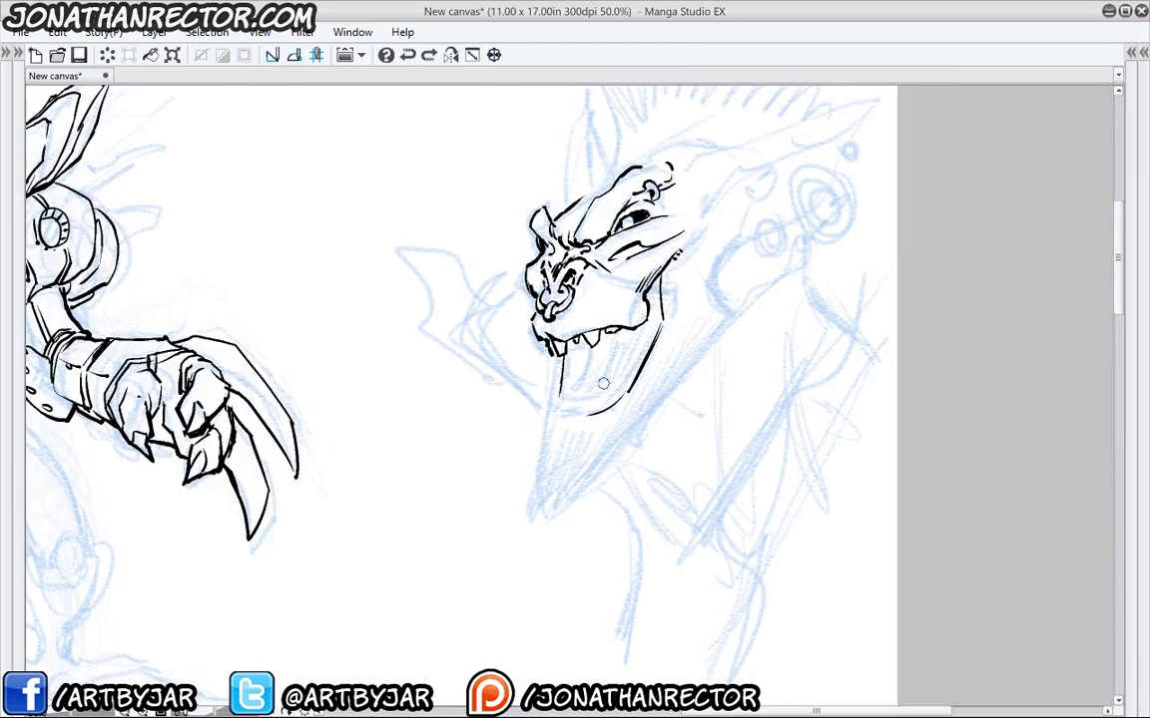
# Ink the jagged lower teeth and the front edge of the goblin's open mouth.
pyautogui.hotkey('ctrl', 'y')
pyautogui.moveTo(586, 377)
pyautogui.mouseDown()
pyautogui.moveTo(578, 399)
pyautogui.moveTo(557, 399)
pyautogui.mouseUp()
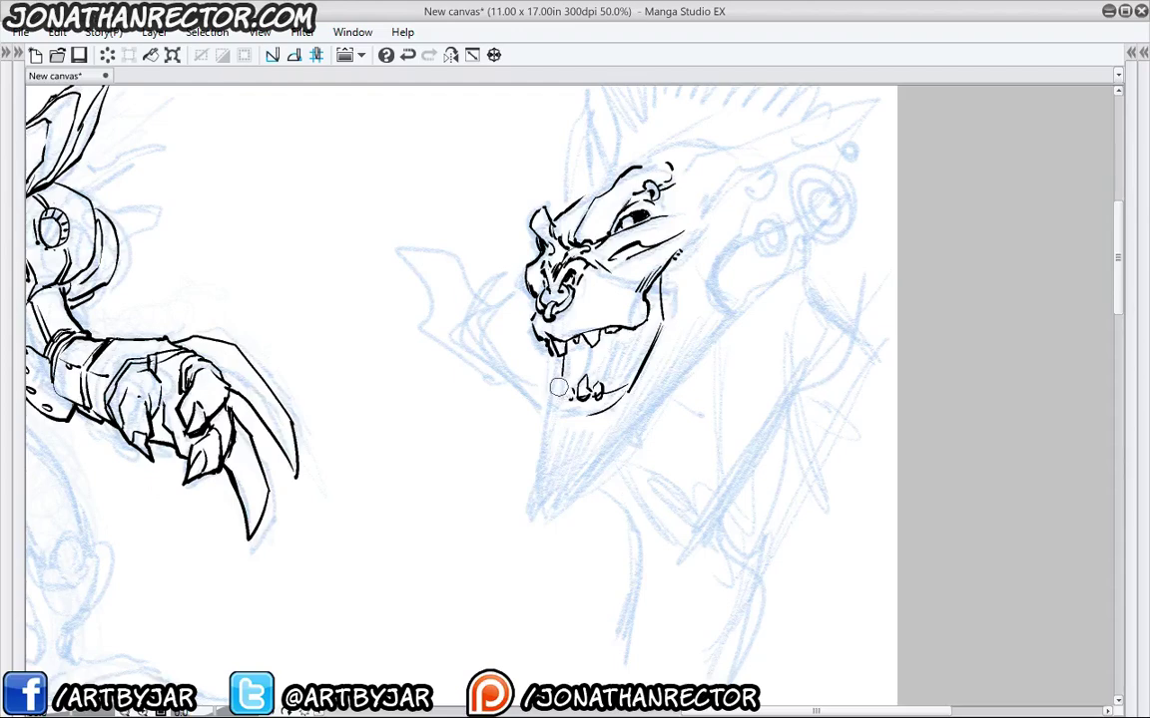
pyautogui.hotkey('ctrl', 'z')
pyautogui.moveTo(557, 384); pyautogui.dragTo(555, 401)
pyautogui.moveTo(624, 378); pyautogui.dragTo(635, 360)
pyautogui.moveTo(569, 375); pyautogui.dragTo(611, 351)
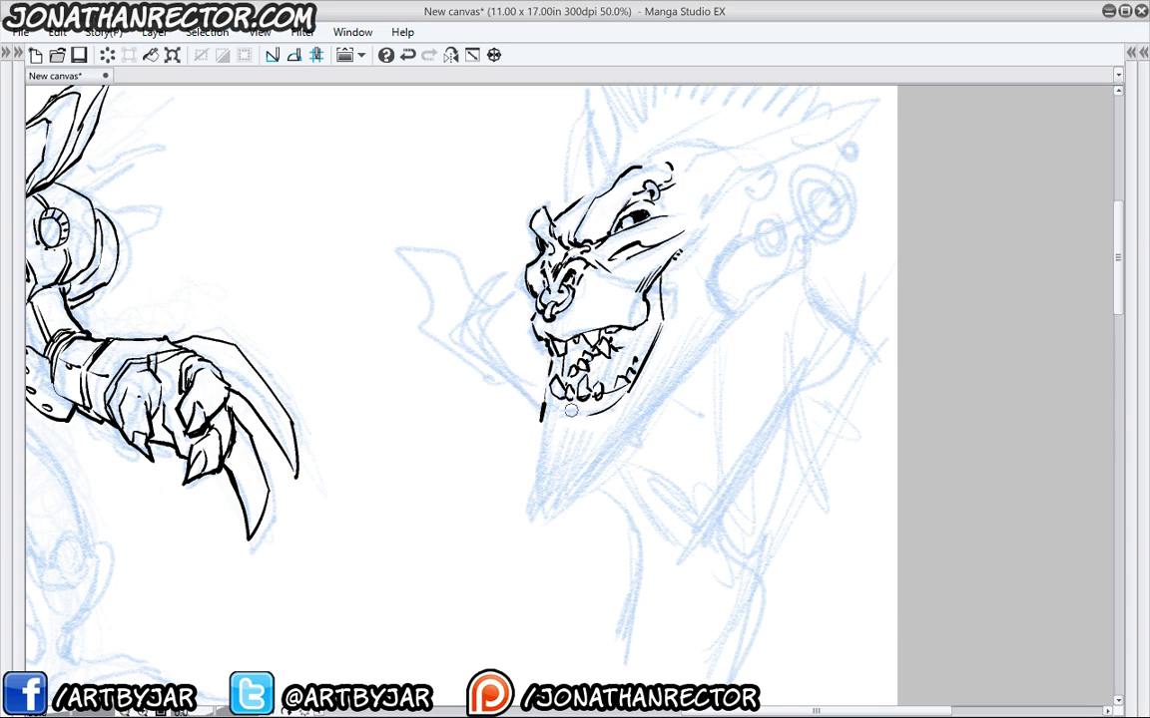
# Ink the pointed chin with its shaggy beard tip, the jawline, and the outline of the long pointed ear.
pyautogui.moveTo(519, 431)
pyautogui.mouseDown()
pyautogui.moveTo(510, 415)
pyautogui.moveTo(523, 439)
pyautogui.moveTo(521, 497)
pyautogui.moveTo(544, 493)
pyautogui.mouseUp()
pyautogui.moveTo(566, 458)
pyautogui.mouseDown()
pyautogui.moveTo(556, 488)
pyautogui.moveTo(545, 480)
pyautogui.moveTo(553, 519)
pyautogui.mouseUp()
pyautogui.moveTo(565, 495)
pyautogui.mouseDown()
pyautogui.moveTo(562, 511)
pyautogui.moveTo(574, 499)
pyautogui.mouseUp()
pyautogui.moveTo(575, 485)
pyautogui.mouseDown()
pyautogui.moveTo(580, 493)
pyautogui.moveTo(676, 378)
pyautogui.mouseUp()
pyautogui.moveTo(623, 277)
pyautogui.mouseDown()
pyautogui.moveTo(576, 318)
pyautogui.moveTo(784, 219)
pyautogui.moveTo(773, 251)
pyautogui.moveTo(644, 317)
pyautogui.moveTo(621, 360)
pyautogui.moveTo(632, 366)
pyautogui.mouseUp()
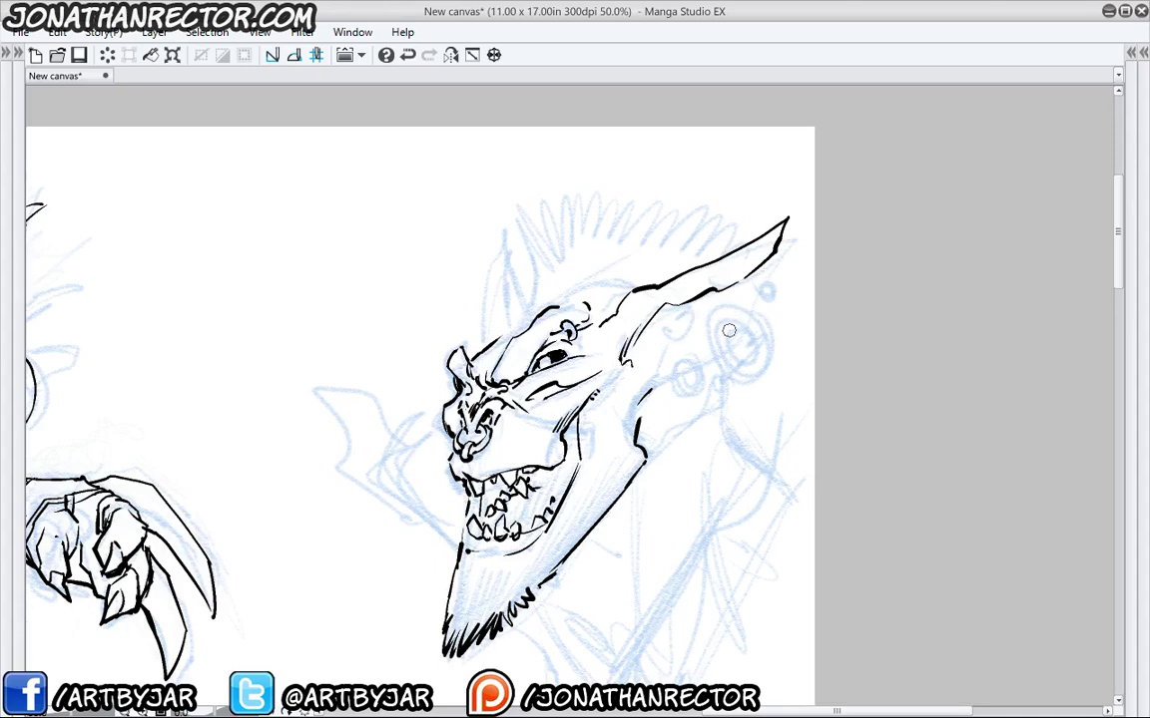
# Ink the ear's lower edge with its hoop, round lobe ring and small earring near the tip.
pyautogui.moveTo(729, 330)
pyautogui.mouseDown()
pyautogui.moveTo(745, 363)
pyautogui.moveTo(734, 318)
pyautogui.moveTo(758, 349)
pyautogui.moveTo(753, 333)
pyautogui.moveTo(758, 359)
pyautogui.moveTo(726, 369)
pyautogui.mouseUp()
pyautogui.moveTo(757, 283)
pyautogui.mouseDown()
pyautogui.moveTo(772, 257)
pyautogui.moveTo(730, 369)
pyautogui.moveTo(686, 383)
pyautogui.mouseUp()
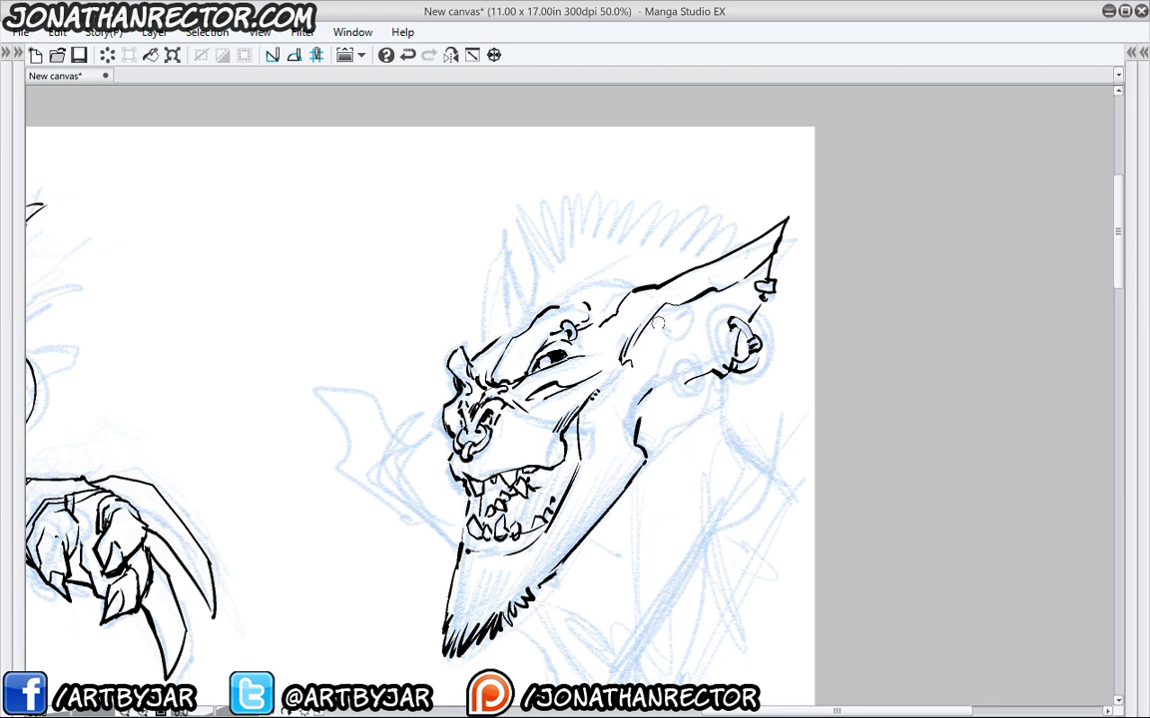
pyautogui.moveTo(686, 383)
pyautogui.mouseDown()
pyautogui.moveTo(666, 422)
pyautogui.moveTo(648, 393)
pyautogui.moveTo(659, 411)
pyautogui.moveTo(676, 404)
pyautogui.mouseUp()
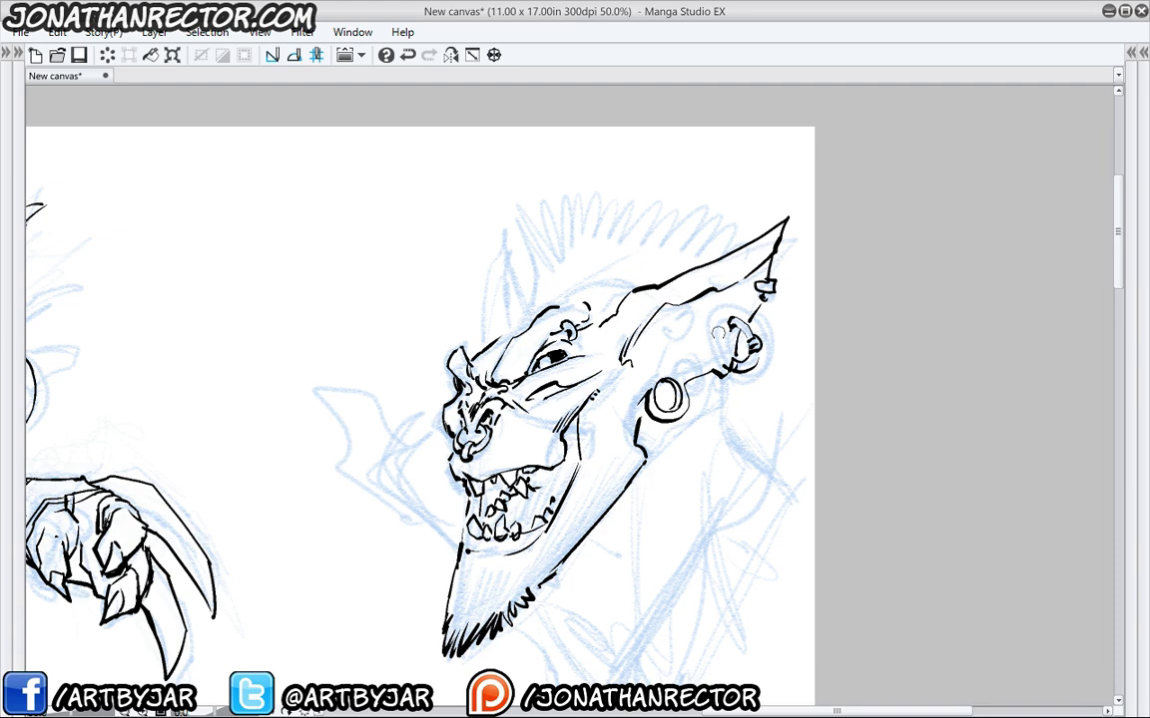
pyautogui.moveTo(747, 287); pyautogui.dragTo(740, 311)
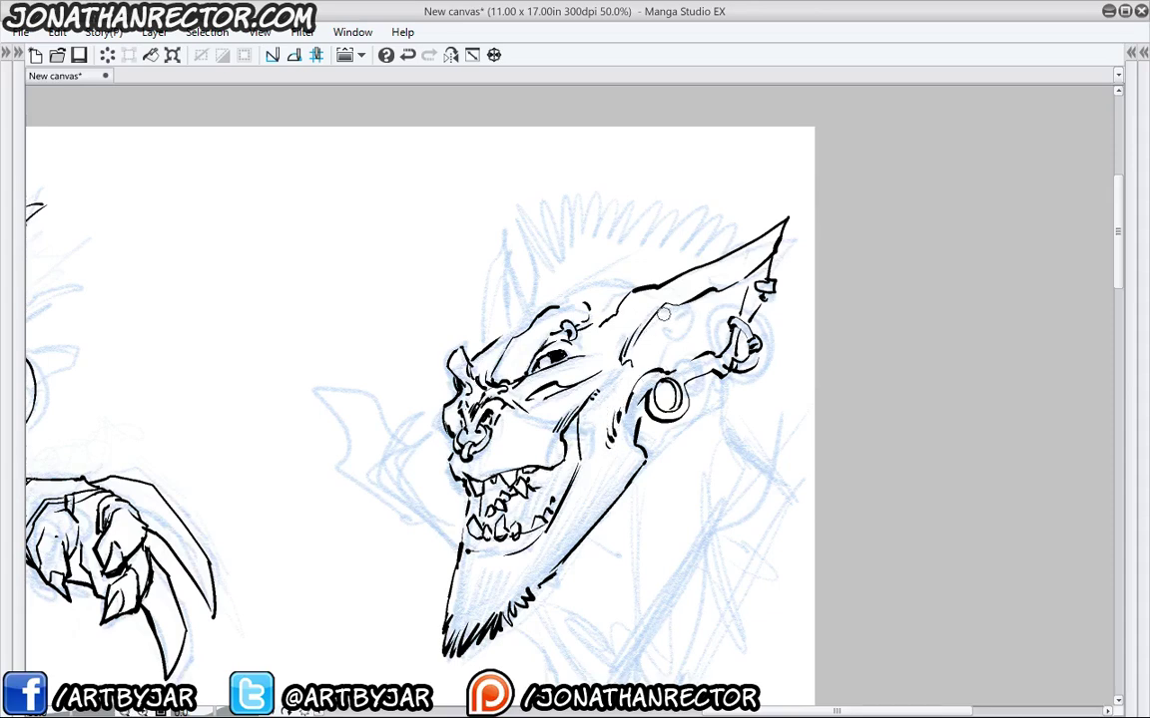
# Ink the folds inside the ear and fill its deepest hollows with solid black.
pyautogui.moveTo(720, 290)
pyautogui.mouseDown()
pyautogui.moveTo(684, 312)
pyautogui.moveTo(704, 323)
pyautogui.moveTo(656, 357)
pyautogui.moveTo(678, 351)
pyautogui.moveTo(667, 336)
pyautogui.moveTo(644, 358)
pyautogui.mouseUp()
pyautogui.click(678, 351)
pyautogui.moveTo(665, 309)
pyautogui.mouseDown()
pyautogui.moveTo(638, 360)
pyautogui.moveTo(673, 317)
pyautogui.mouseUp()
pyautogui.moveTo(519, 342); pyautogui.dragTo(558, 321)
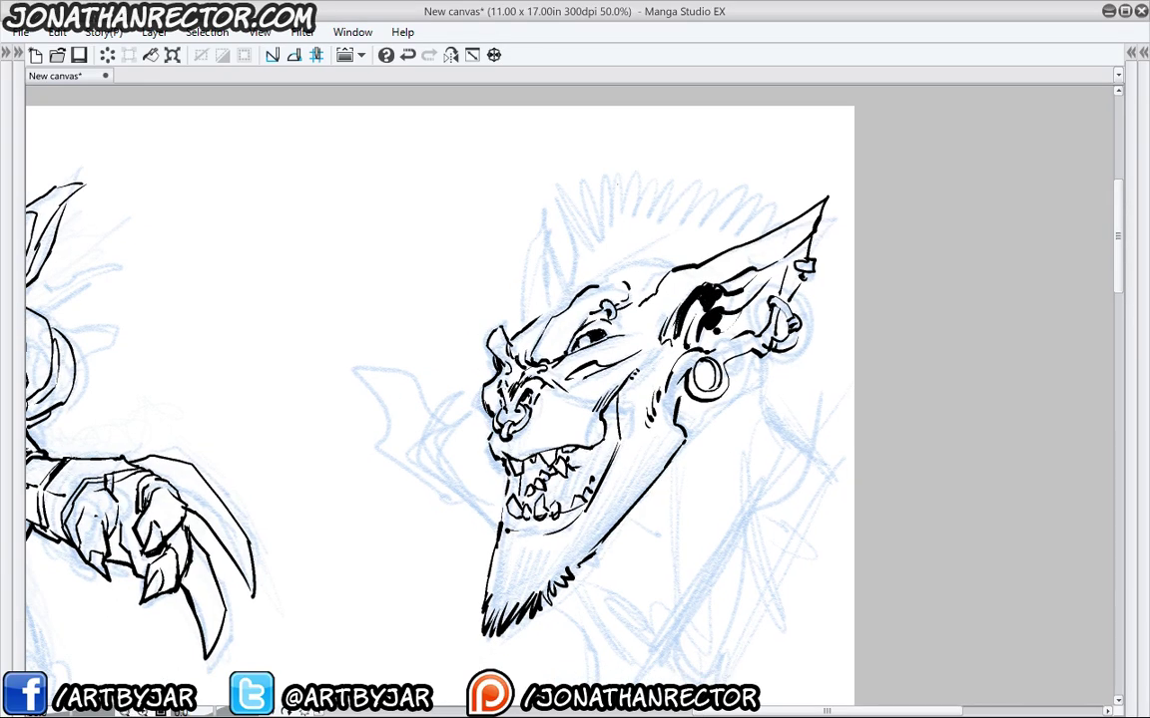
# Ink the skull line between brow and ear, and the outer contour of the mohawk.
pyautogui.moveTo(683, 260); pyautogui.dragTo(644, 284)
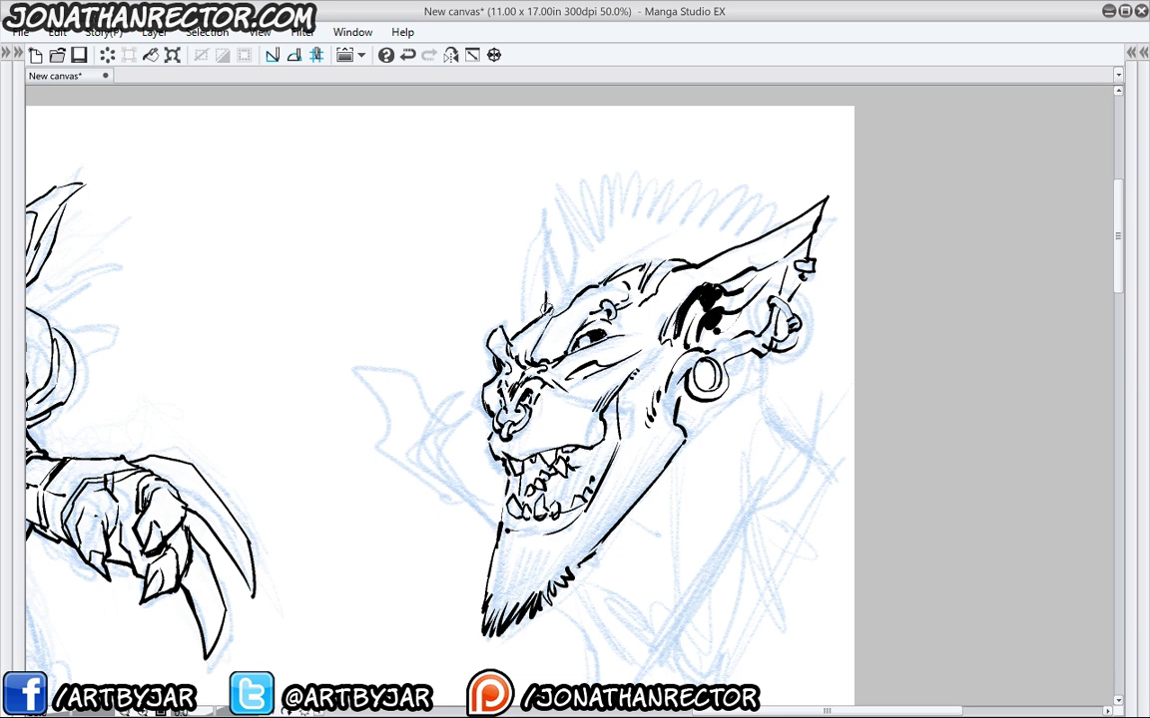
pyautogui.moveTo(546, 307)
pyautogui.mouseDown()
pyautogui.moveTo(517, 229)
pyautogui.moveTo(589, 180)
pyautogui.moveTo(586, 255)
pyautogui.mouseUp()
pyautogui.moveTo(596, 177)
pyautogui.mouseDown()
pyautogui.moveTo(587, 279)
pyautogui.moveTo(603, 237)
pyautogui.moveTo(661, 180)
pyautogui.moveTo(656, 204)
pyautogui.moveTo(733, 197)
pyautogui.moveTo(728, 221)
pyautogui.mouseUp()
pyautogui.moveTo(742, 205); pyautogui.dragTo(775, 221)
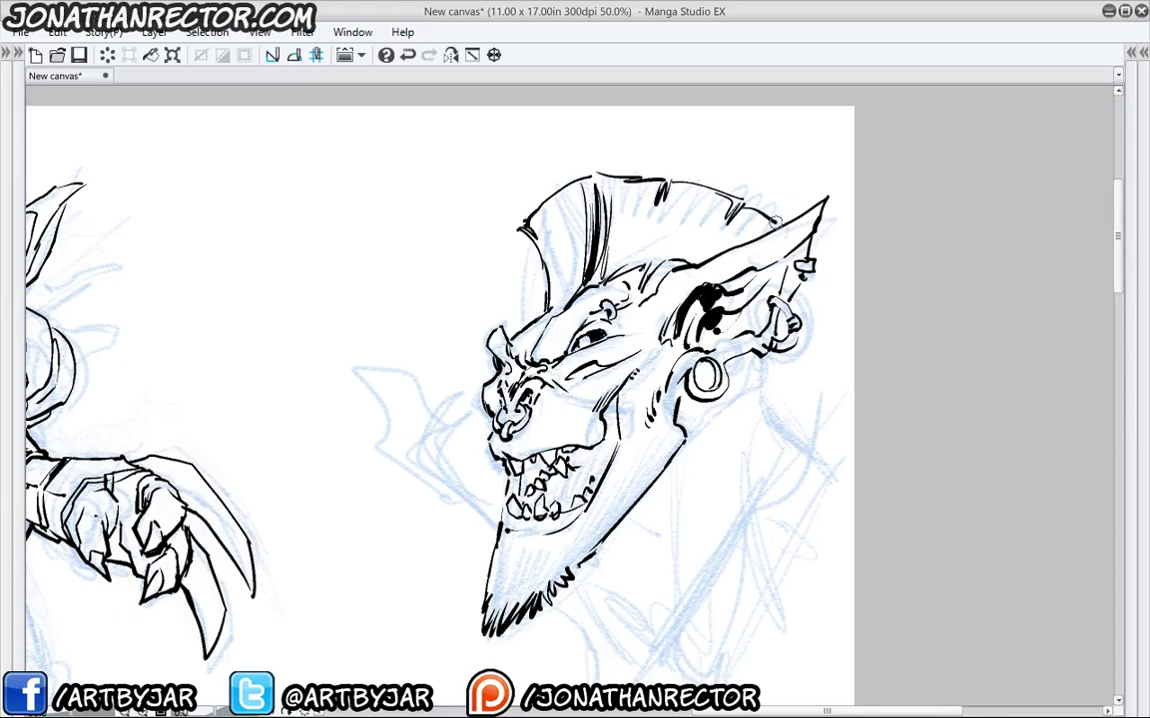
# Ink groups of tapering hair strands through the mohawk and along its front edge.
pyautogui.moveTo(589, 185)
pyautogui.mouseDown()
pyautogui.moveTo(569, 248)
pyautogui.moveTo(589, 235)
pyautogui.mouseUp()
pyautogui.moveTo(649, 179)
pyautogui.mouseDown()
pyautogui.moveTo(608, 243)
pyautogui.moveTo(627, 237)
pyautogui.mouseUp()
pyautogui.moveTo(744, 212); pyautogui.dragTo(776, 224)
pyautogui.moveTo(689, 186); pyautogui.dragTo(666, 223)
pyautogui.moveTo(537, 255)
pyautogui.mouseDown()
pyautogui.moveTo(523, 299)
pyautogui.moveTo(539, 312)
pyautogui.mouseUp()
pyautogui.moveTo(556, 226); pyautogui.dragTo(547, 164)
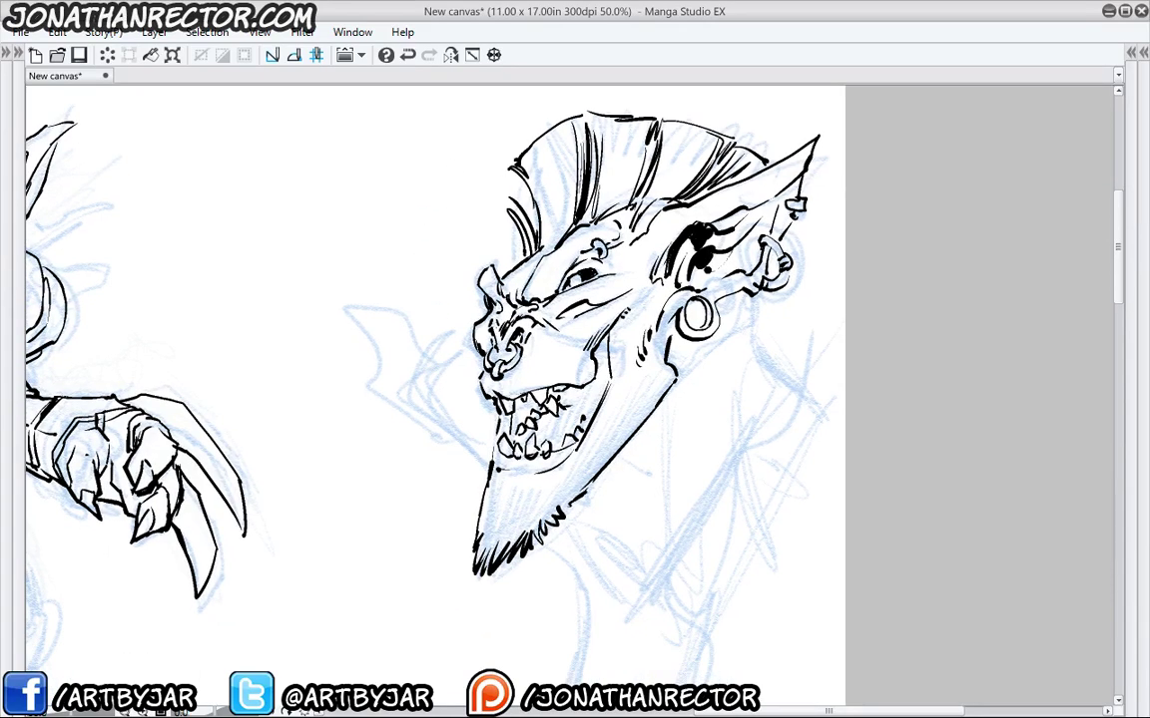
# Ink the back of the head and the spiky hair behind the hoop earring.
pyautogui.moveTo(796, 229)
pyautogui.mouseDown()
pyautogui.moveTo(810, 270)
pyautogui.moveTo(798, 271)
pyautogui.mouseUp()
pyautogui.moveTo(804, 274)
pyautogui.mouseDown()
pyautogui.moveTo(804, 315)
pyautogui.moveTo(776, 321)
pyautogui.moveTo(792, 334)
pyautogui.mouseUp()
pyautogui.moveTo(764, 303)
pyautogui.mouseDown()
pyautogui.moveTo(761, 328)
pyautogui.moveTo(741, 316)
pyautogui.moveTo(785, 363)
pyautogui.moveTo(774, 342)
pyautogui.mouseUp()
pyautogui.scroll(-2, 635, 459)
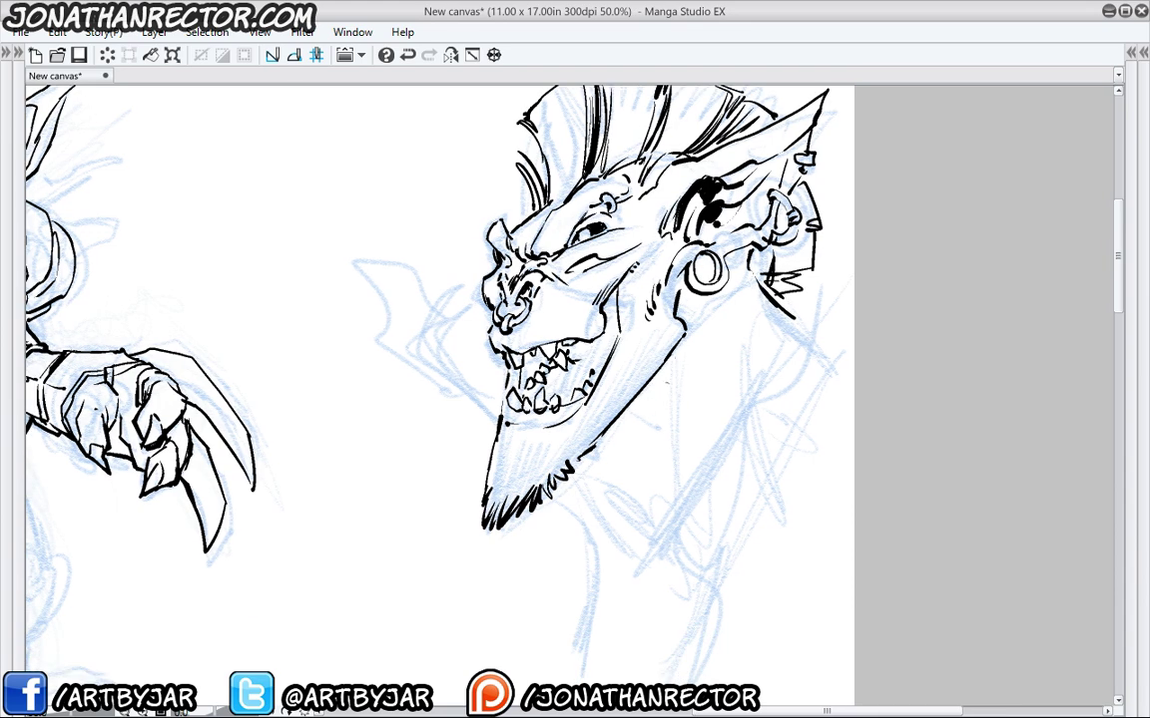
# Ink the neck contours and tendons under the jaw, and the ragged collar edge below the throat.
pyautogui.moveTo(597, 457); pyautogui.dragTo(630, 431)
pyautogui.moveTo(678, 342); pyautogui.dragTo(664, 393)
pyautogui.moveTo(678, 349); pyautogui.dragTo(672, 449)
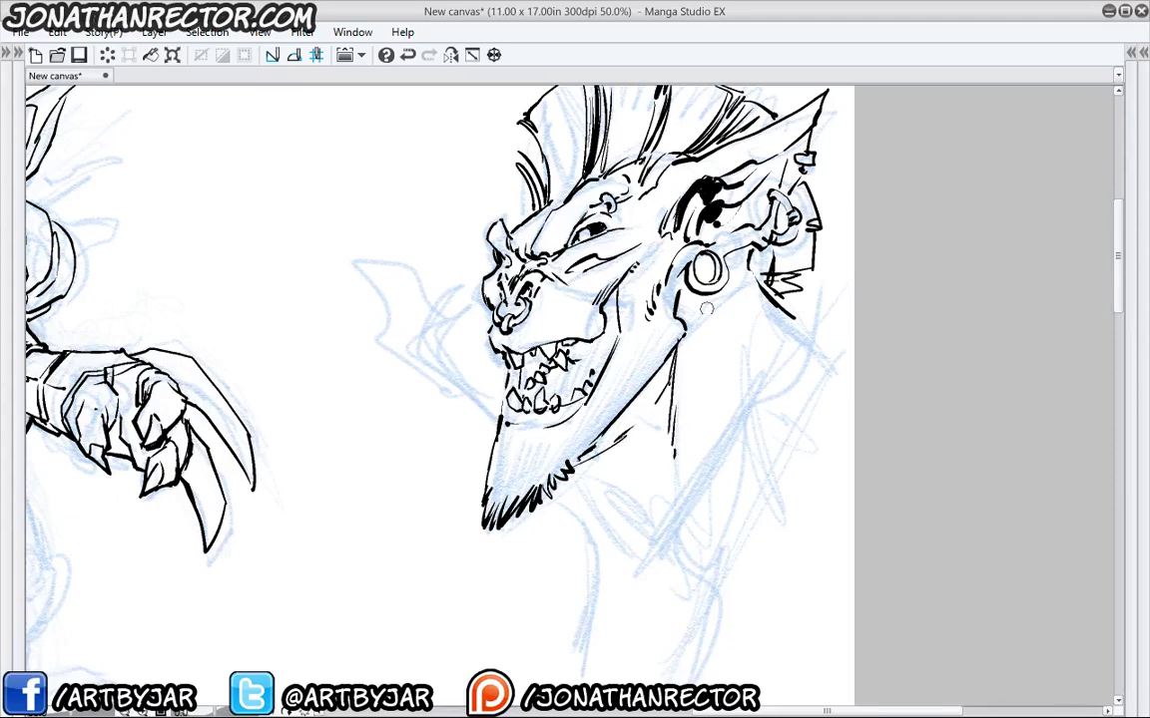
pyautogui.moveTo(755, 290); pyautogui.dragTo(742, 392)
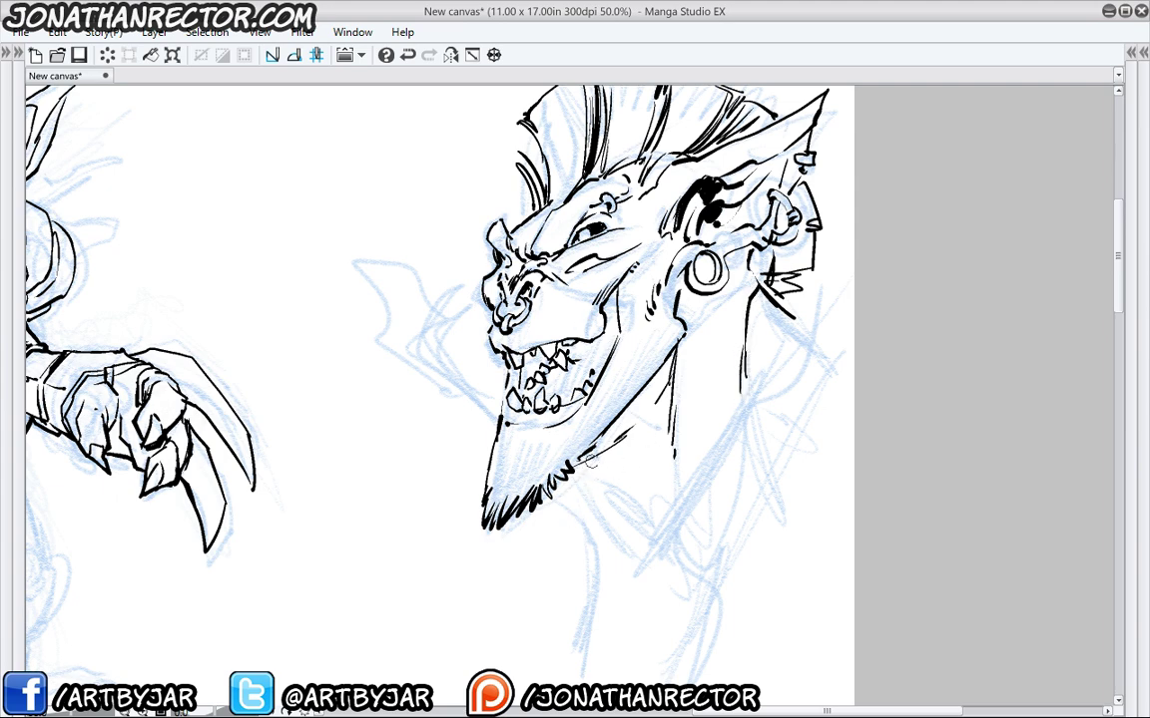
pyautogui.moveTo(599, 462)
pyautogui.mouseDown()
pyautogui.moveTo(661, 506)
pyautogui.moveTo(666, 526)
pyautogui.mouseUp()
pyautogui.moveTo(626, 473)
pyautogui.mouseDown()
pyautogui.moveTo(649, 492)
pyautogui.moveTo(672, 487)
pyautogui.mouseUp()
pyautogui.moveTo(672, 487); pyautogui.dragTo(665, 515)
pyautogui.moveTo(640, 484); pyautogui.dragTo(586, 457)
pyautogui.moveTo(556, 407); pyautogui.dragTo(546, 445)
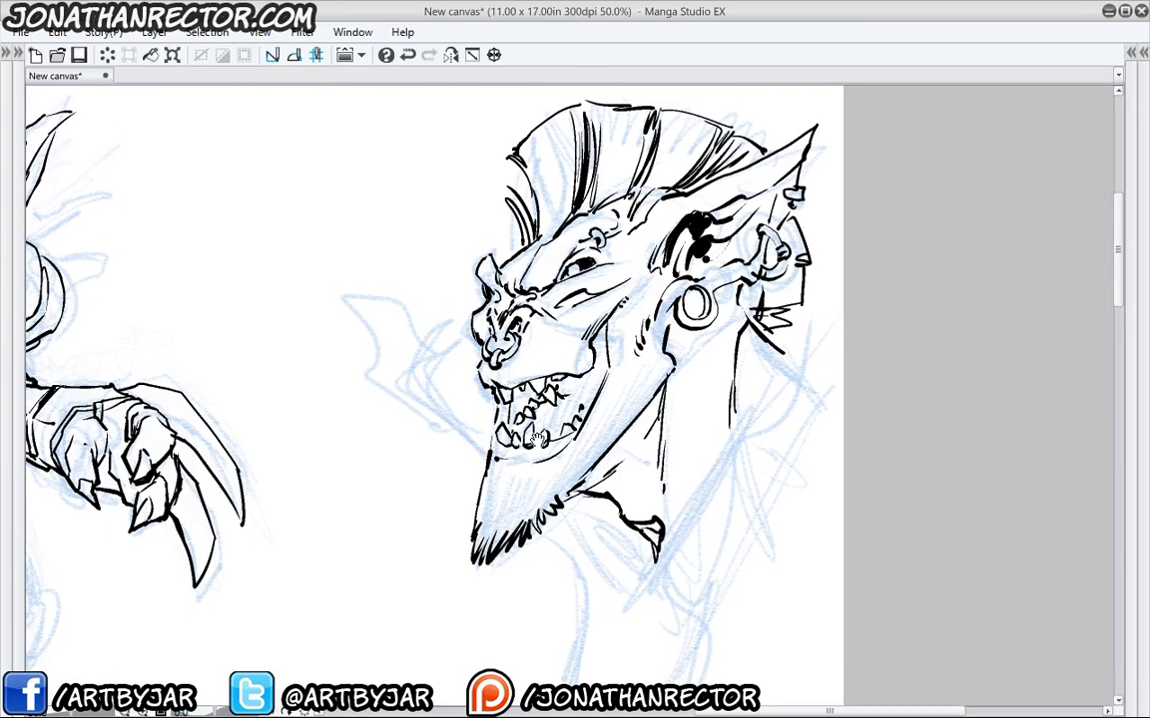
pyautogui.moveTo(600, 281)
pyautogui.mouseDown()
pyautogui.moveTo(593, 299)
pyautogui.moveTo(566, 277)
pyautogui.moveTo(549, 306)
pyautogui.moveTo(517, 311)
pyautogui.mouseUp()
pyautogui.moveTo(547, 316)
pyautogui.mouseDown()
pyautogui.moveTo(534, 328)
pyautogui.moveTo(494, 299)
pyautogui.moveTo(484, 340)
pyautogui.moveTo(499, 360)
pyautogui.moveTo(480, 292)
pyautogui.mouseUp()
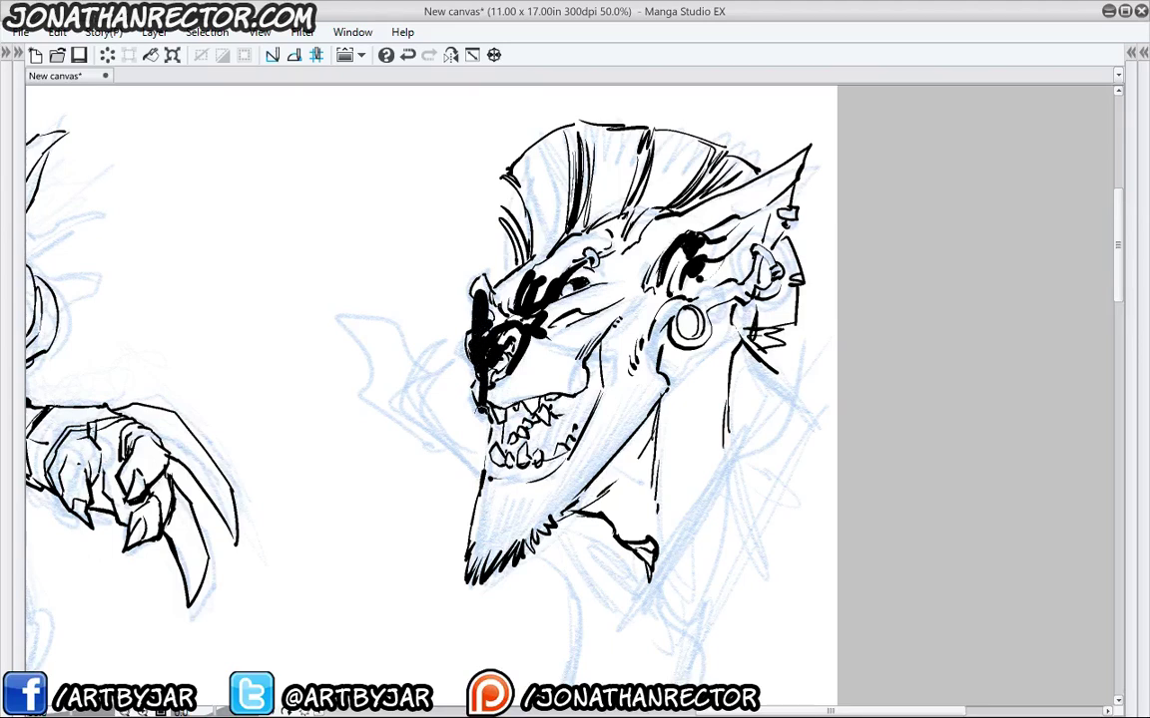
pyautogui.click(407, 54)
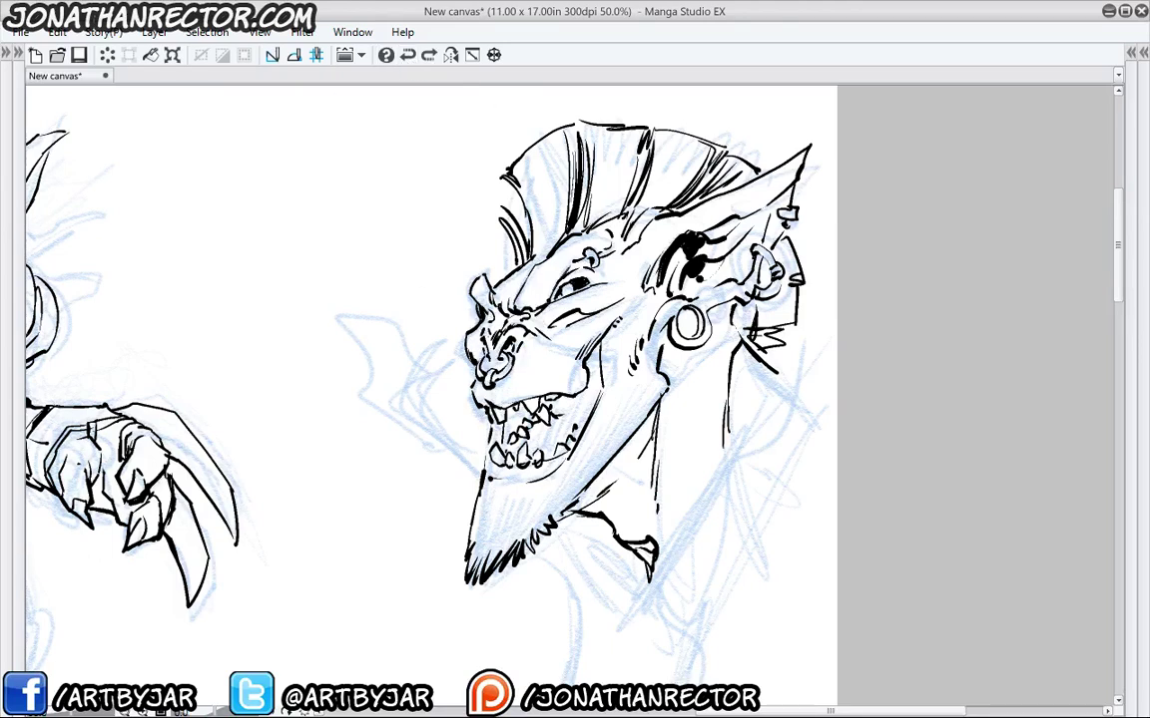
# Extend the line at the back of the neck and ink small spots and blotches on the neck and jaw.
pyautogui.moveTo(728, 431); pyautogui.dragTo(708, 485)
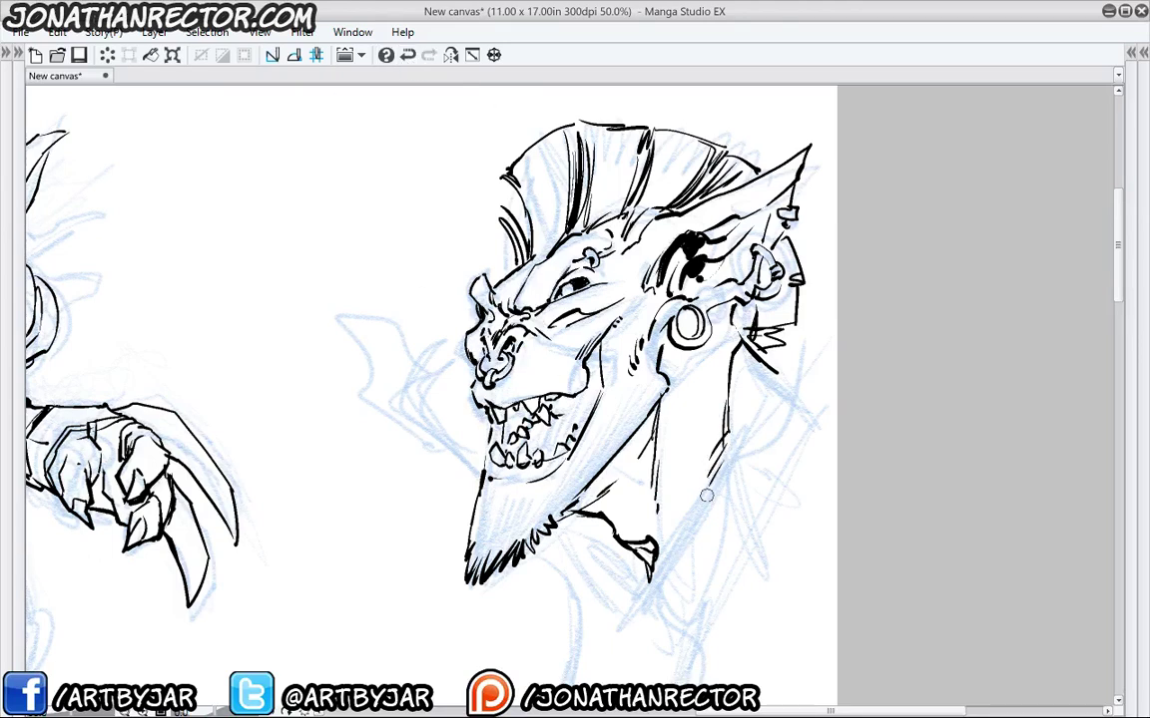
pyautogui.click(693, 421)
pyautogui.moveTo(692, 439)
pyautogui.mouseDown()
pyautogui.moveTo(702, 443)
pyautogui.moveTo(727, 370)
pyautogui.mouseUp()
pyautogui.click(694, 409)
pyautogui.click(714, 366)
pyautogui.click(705, 433)
pyautogui.moveTo(637, 420); pyautogui.dragTo(624, 420)
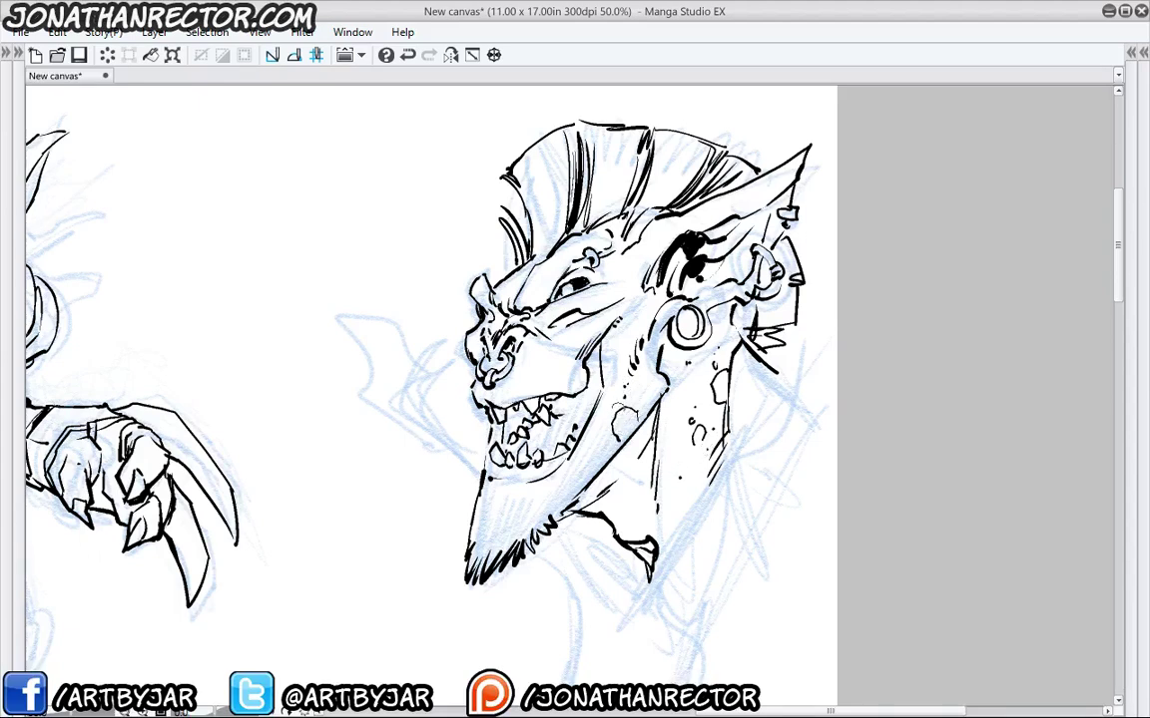
pyautogui.click(606, 429)
pyautogui.click(599, 441)
pyautogui.click(577, 485)
# Thicken the beard with hair strokes and ink the front edge of the chin up to the mouth.
pyautogui.moveTo(518, 526); pyautogui.dragTo(488, 566)
pyautogui.moveTo(496, 532); pyautogui.dragTo(475, 576)
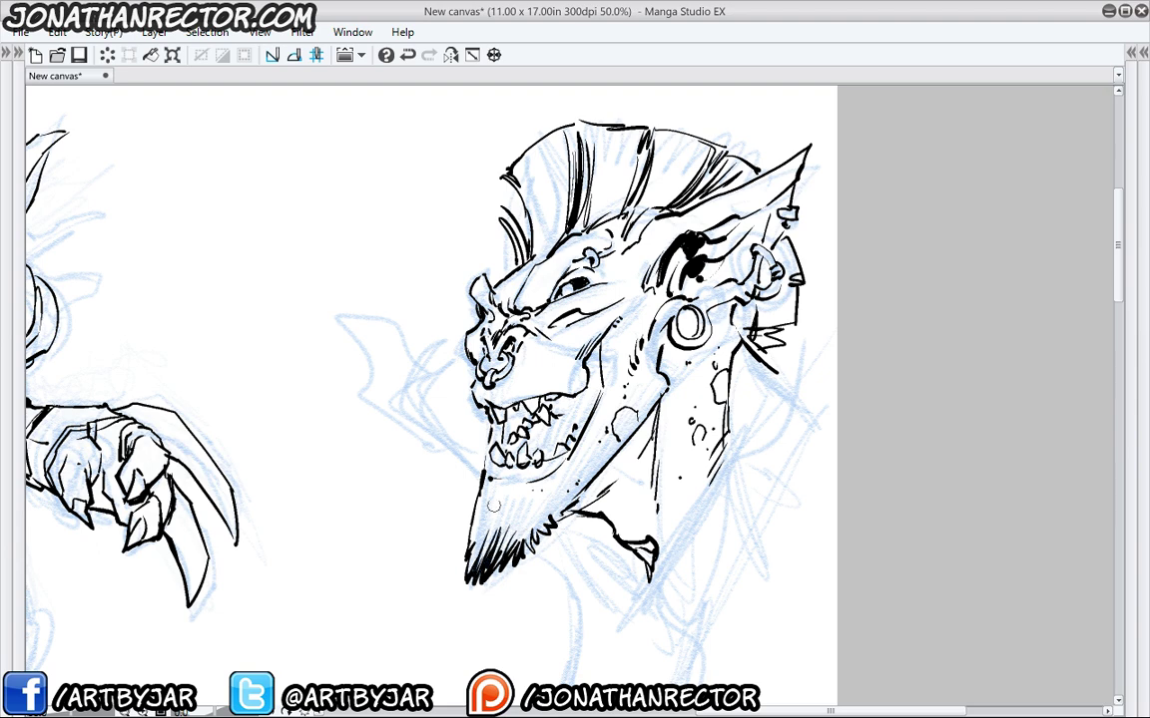
pyautogui.moveTo(494, 506)
pyautogui.mouseDown()
pyautogui.moveTo(473, 565)
pyautogui.moveTo(471, 555)
pyautogui.mouseUp()
pyautogui.moveTo(484, 498); pyautogui.dragTo(474, 530)
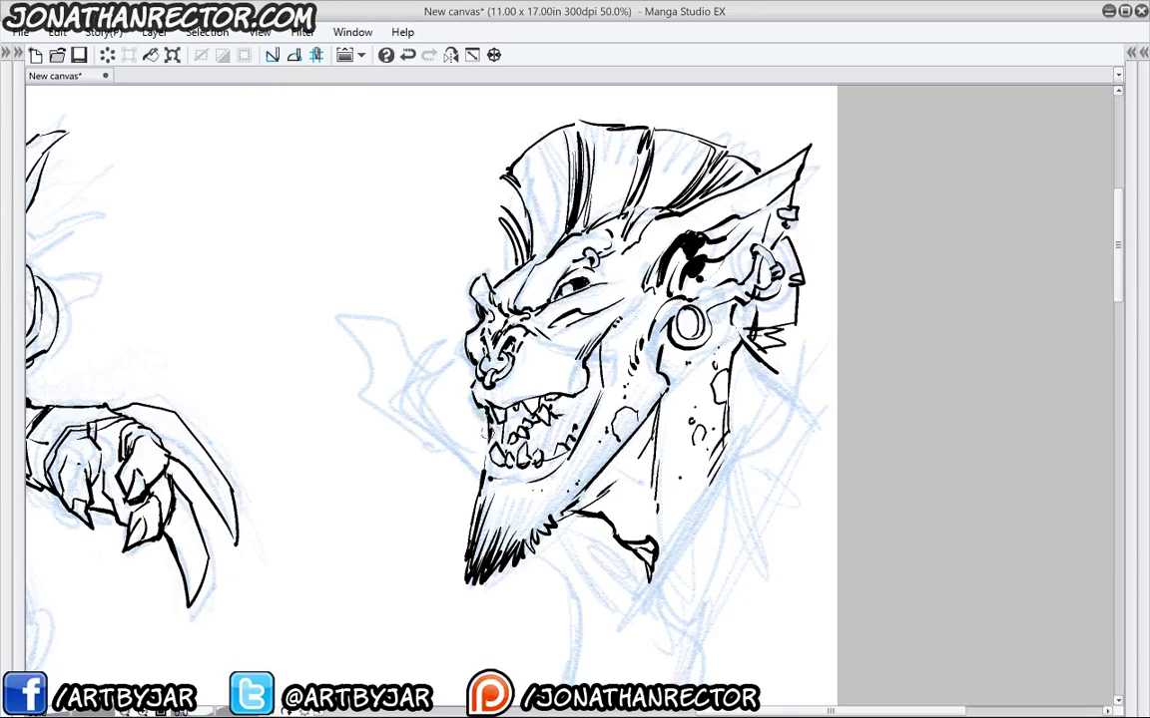
pyautogui.moveTo(481, 419); pyautogui.dragTo(493, 472)
pyautogui.moveTo(547, 357); pyautogui.dragTo(544, 374)
pyautogui.moveTo(556, 356); pyautogui.dragTo(536, 374)
pyautogui.moveTo(539, 356); pyautogui.dragTo(531, 367)
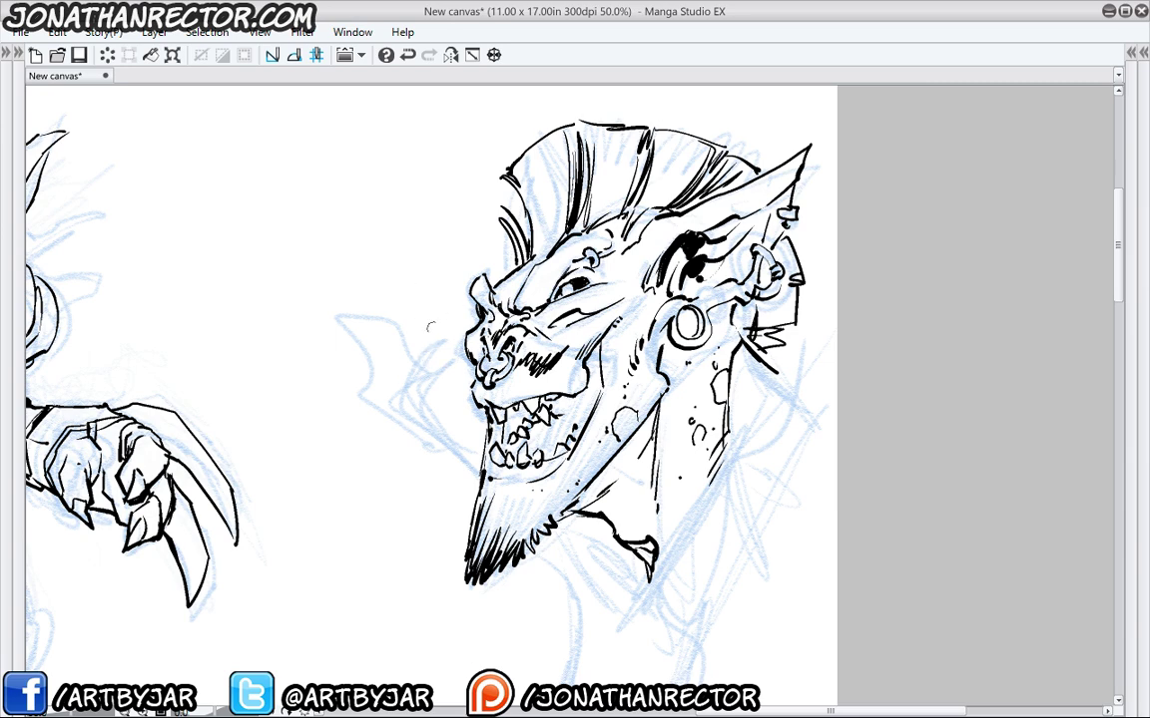
pyautogui.hotkey('ctrl', 'z')
pyautogui.hotkey('ctrl', 'z')
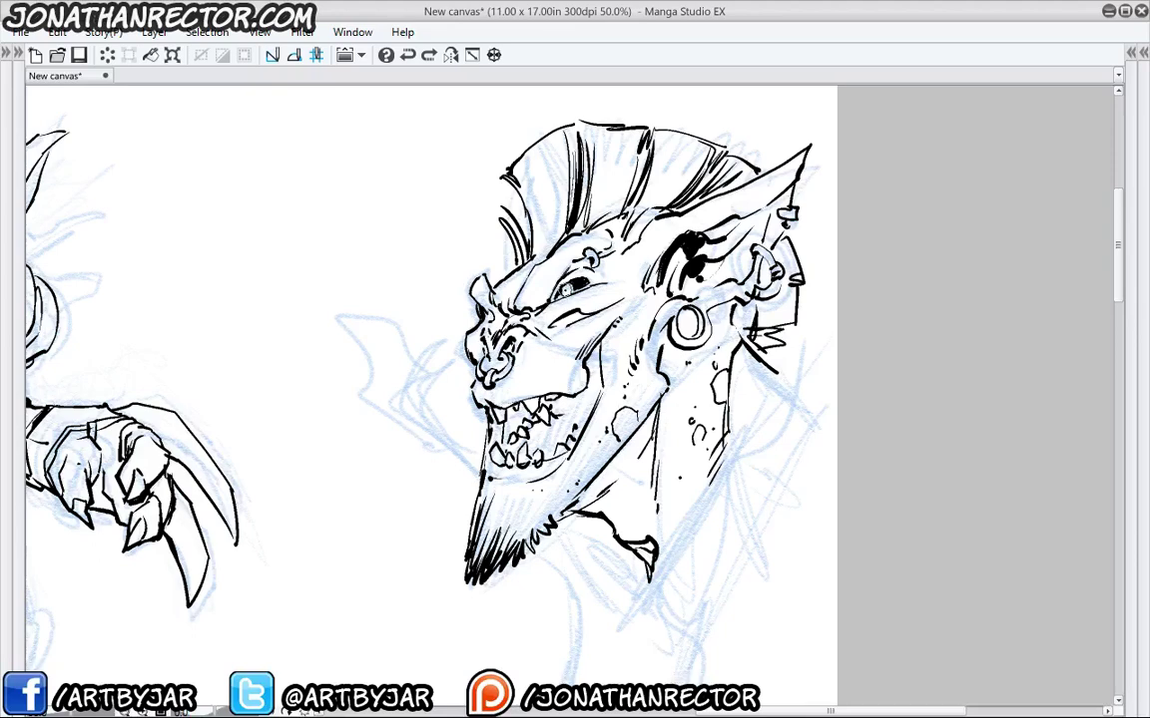
# Refine the eye and neck details, and ink the diagonal shoulder edge running down from behind the neck.
pyautogui.moveTo(560, 287); pyautogui.dragTo(571, 291)
pyautogui.moveTo(680, 434); pyautogui.dragTo(662, 404)
pyautogui.moveTo(738, 330); pyautogui.dragTo(769, 347)
pyautogui.moveTo(769, 346); pyautogui.dragTo(704, 467)
pyautogui.moveTo(765, 369); pyautogui.dragTo(745, 403)
pyautogui.moveTo(712, 457)
pyautogui.mouseDown()
pyautogui.moveTo(632, 572)
pyautogui.moveTo(647, 561)
pyautogui.mouseUp()
# Ink the tattered garment over the shoulder, with its ragged hem, hanging folds and a heavy diagonal edge.
pyautogui.moveTo(655, 540)
pyautogui.mouseDown()
pyautogui.moveTo(681, 538)
pyautogui.moveTo(647, 489)
pyautogui.moveTo(614, 630)
pyautogui.moveTo(678, 579)
pyautogui.moveTo(720, 516)
pyautogui.moveTo(784, 528)
pyautogui.moveTo(818, 417)
pyautogui.mouseUp()
pyautogui.moveTo(817, 347)
pyautogui.mouseDown()
pyautogui.moveTo(779, 456)
pyautogui.moveTo(714, 464)
pyautogui.moveTo(644, 539)
pyautogui.moveTo(670, 582)
pyautogui.moveTo(659, 603)
pyautogui.mouseUp()
pyautogui.moveTo(639, 586); pyautogui.dragTo(663, 610)
pyautogui.moveTo(633, 583)
pyautogui.mouseDown()
pyautogui.moveTo(627, 608)
pyautogui.moveTo(657, 644)
pyautogui.mouseUp()
pyautogui.moveTo(689, 468); pyautogui.dragTo(694, 500)
pyautogui.moveTo(698, 467)
pyautogui.mouseDown()
pyautogui.moveTo(739, 471)
pyautogui.moveTo(738, 532)
pyautogui.mouseUp()
pyautogui.moveTo(750, 487); pyautogui.dragTo(773, 543)
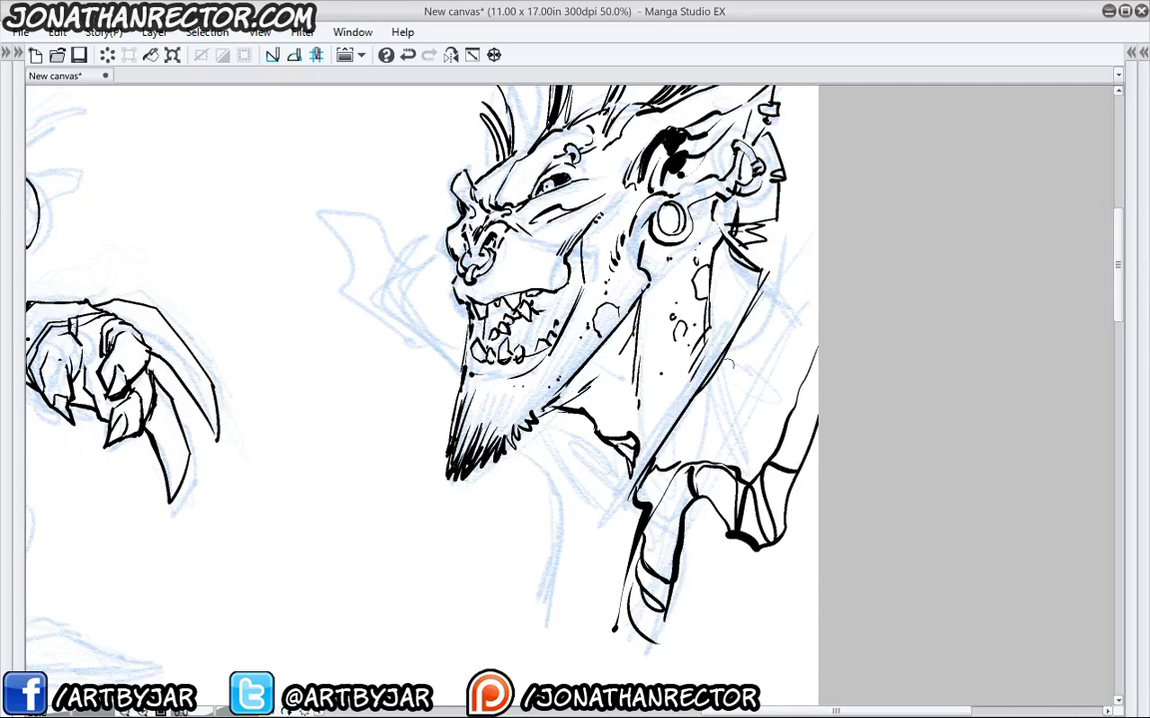
pyautogui.moveTo(818, 177); pyautogui.dragTo(644, 469)
pyautogui.moveTo(815, 331); pyautogui.dragTo(751, 371)
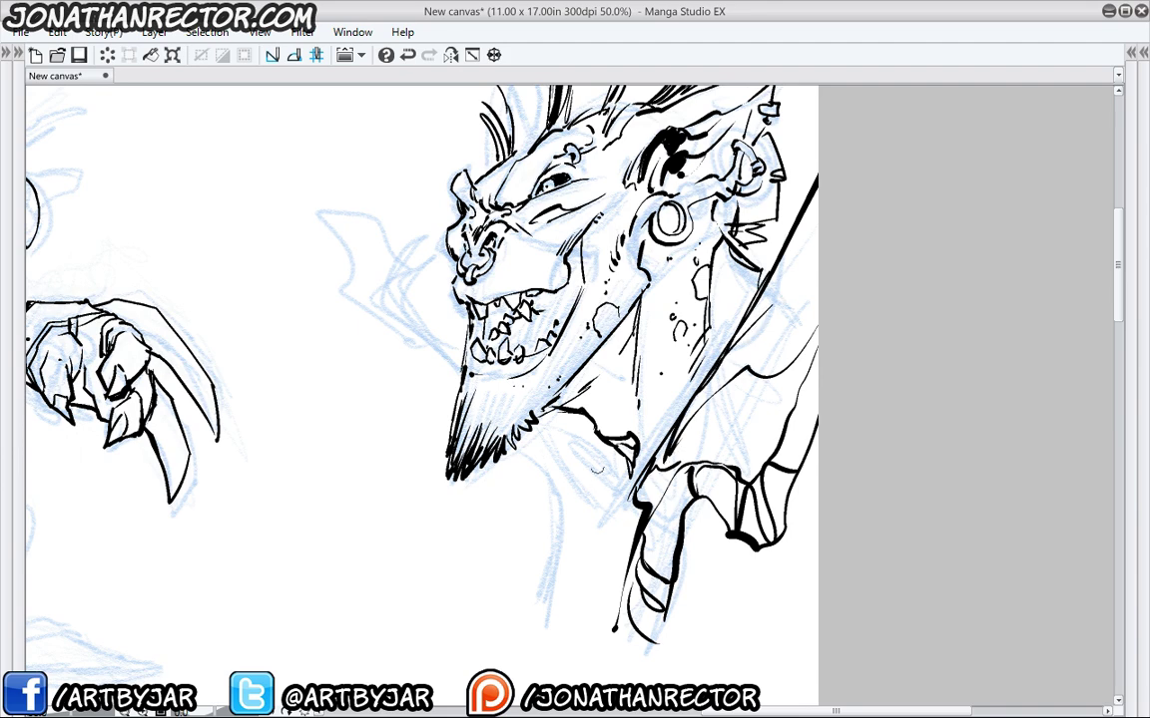
# Ink the large curved blade in front of the face and its shaft passing behind the beard to the collar.
pyautogui.moveTo(550, 445); pyautogui.dragTo(621, 504)
pyautogui.moveTo(442, 327)
pyautogui.mouseDown()
pyautogui.moveTo(451, 354)
pyautogui.moveTo(407, 297)
pyautogui.moveTo(353, 437)
pyautogui.moveTo(444, 196)
pyautogui.mouseUp()
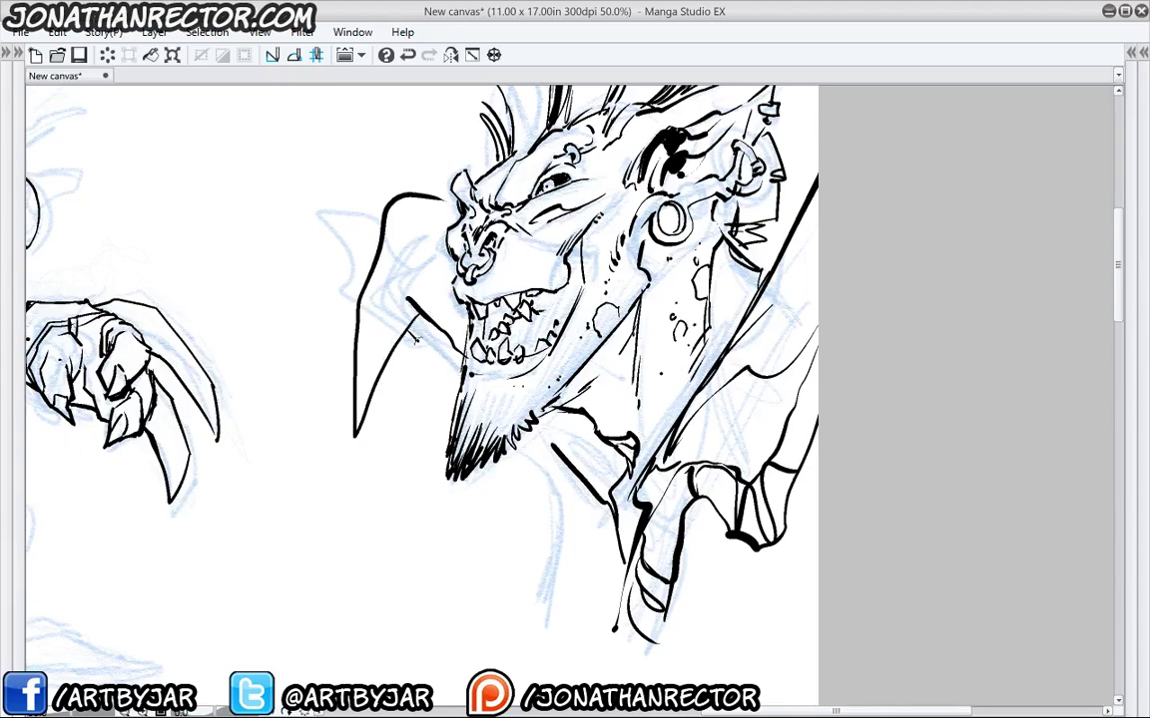
pyautogui.moveTo(415, 338); pyautogui.dragTo(461, 383)
pyautogui.moveTo(516, 451); pyautogui.dragTo(613, 558)
pyautogui.moveTo(479, 329); pyautogui.dragTo(526, 461)
pyautogui.moveTo(411, 415)
pyautogui.mouseDown()
pyautogui.moveTo(504, 417)
pyautogui.moveTo(449, 418)
pyautogui.moveTo(423, 439)
pyautogui.mouseUp()
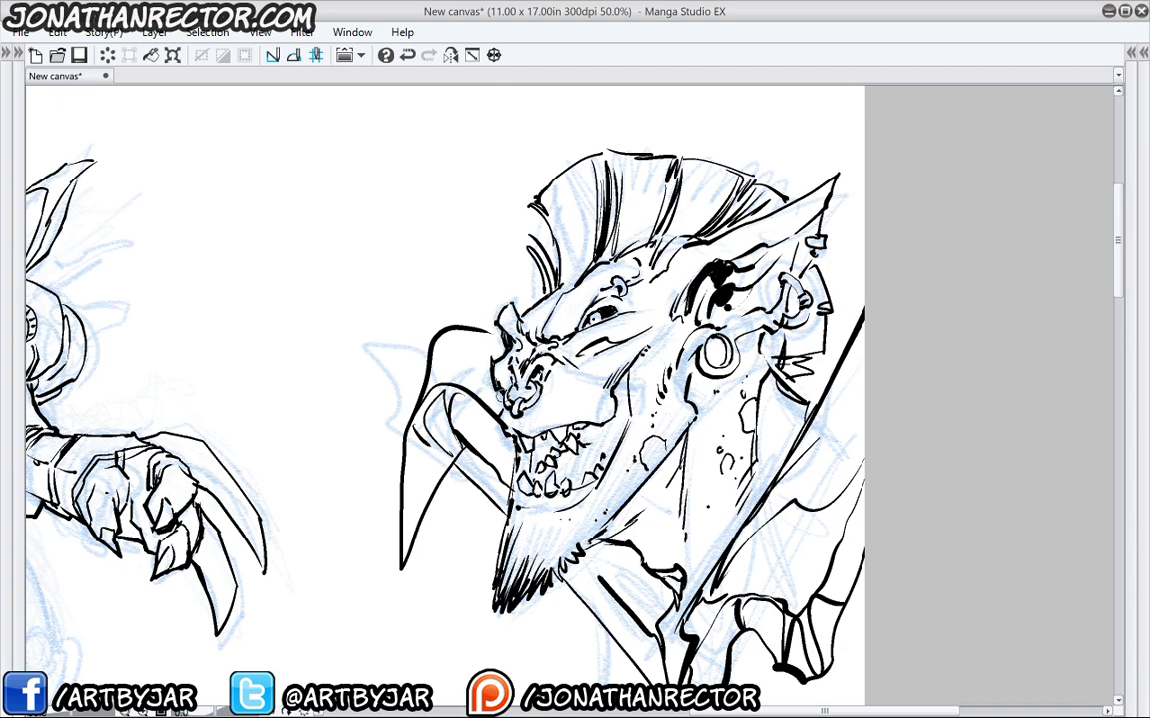
pyautogui.moveTo(514, 465); pyautogui.dragTo(506, 521)
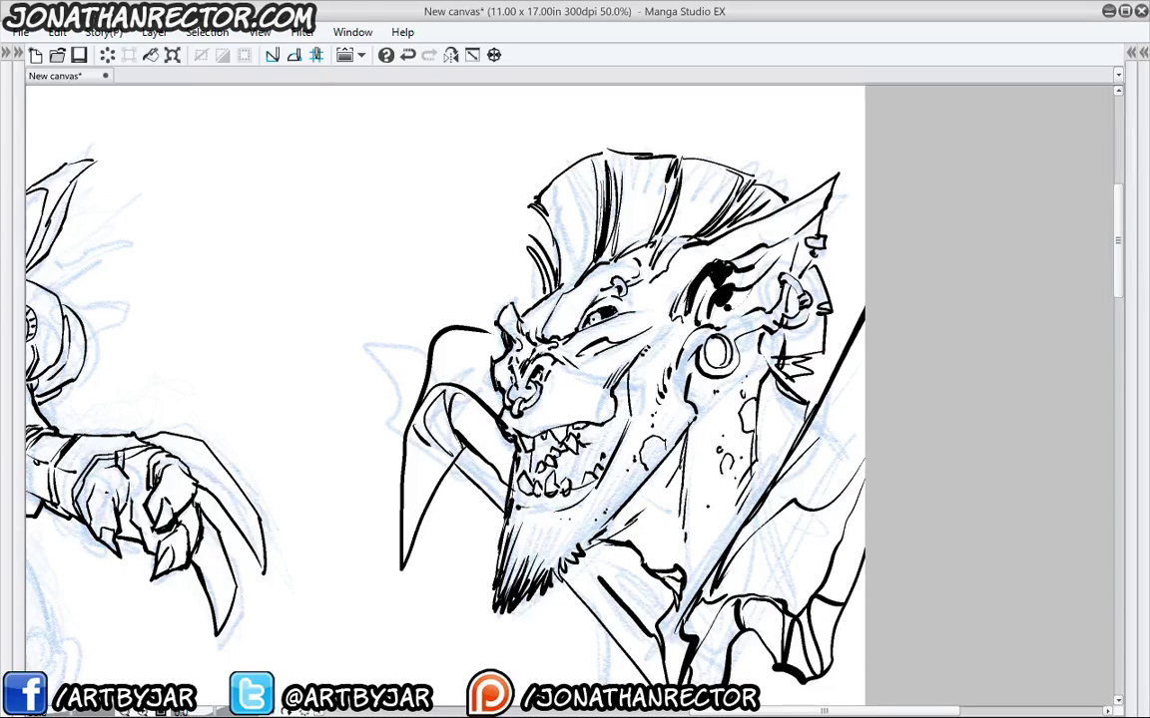
# Add extra hair strands at the mohawk's front and hatch shadows on the brow, nose, cheek and mouth edge.
pyautogui.moveTo(550, 297)
pyautogui.mouseDown()
pyautogui.moveTo(526, 267)
pyautogui.moveTo(495, 280)
pyautogui.moveTo(496, 194)
pyautogui.moveTo(570, 207)
pyautogui.moveTo(596, 229)
pyautogui.mouseUp()
pyautogui.moveTo(515, 345); pyautogui.dragTo(524, 365)
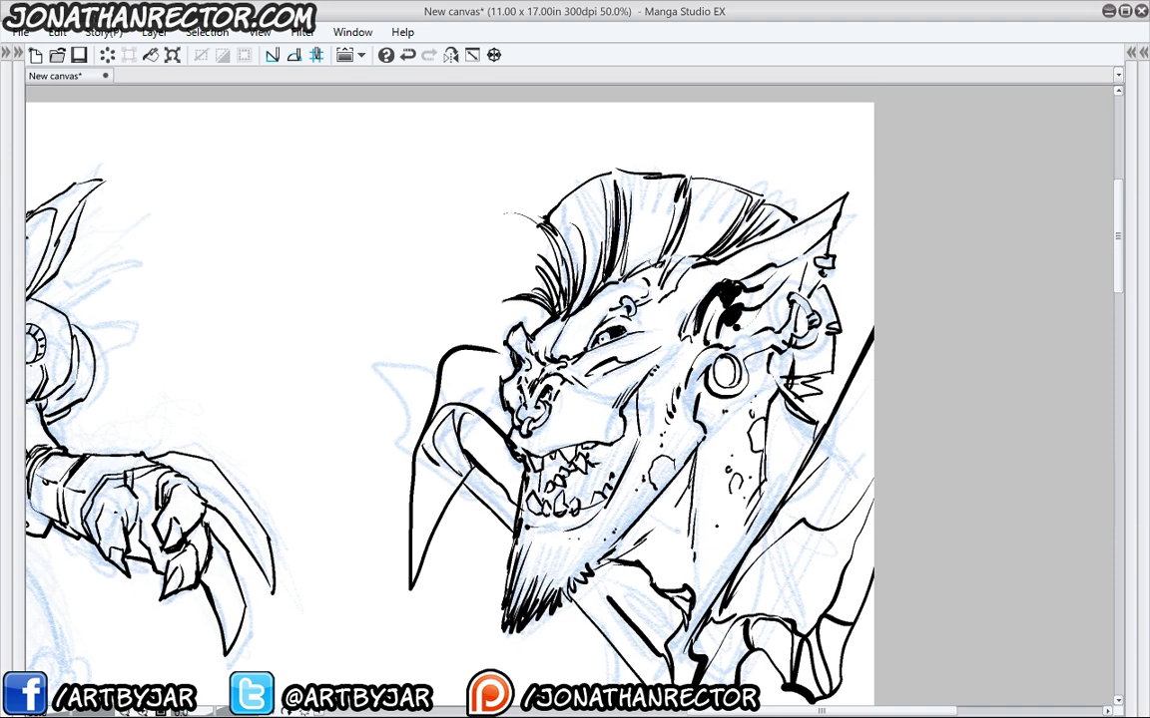
pyautogui.moveTo(576, 336); pyautogui.dragTo(585, 351)
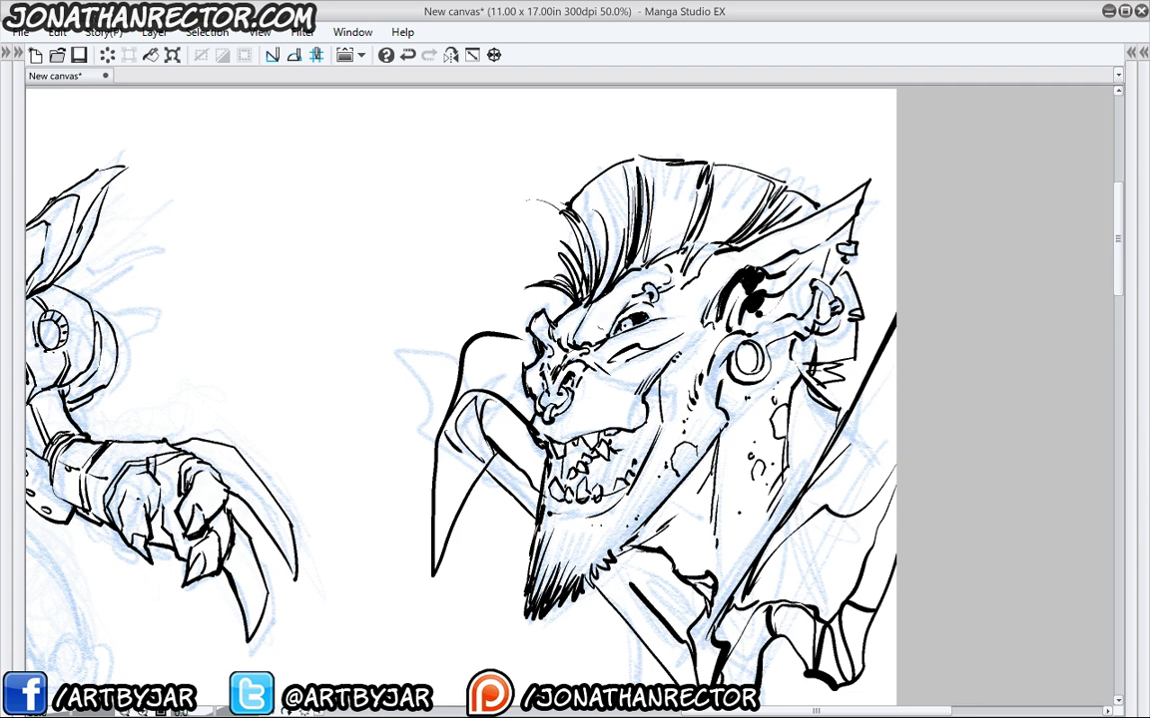
pyautogui.moveTo(615, 311)
pyautogui.mouseDown()
pyautogui.moveTo(630, 297)
pyautogui.moveTo(620, 309)
pyautogui.moveTo(669, 317)
pyautogui.mouseUp()
pyautogui.moveTo(597, 330); pyautogui.dragTo(580, 344)
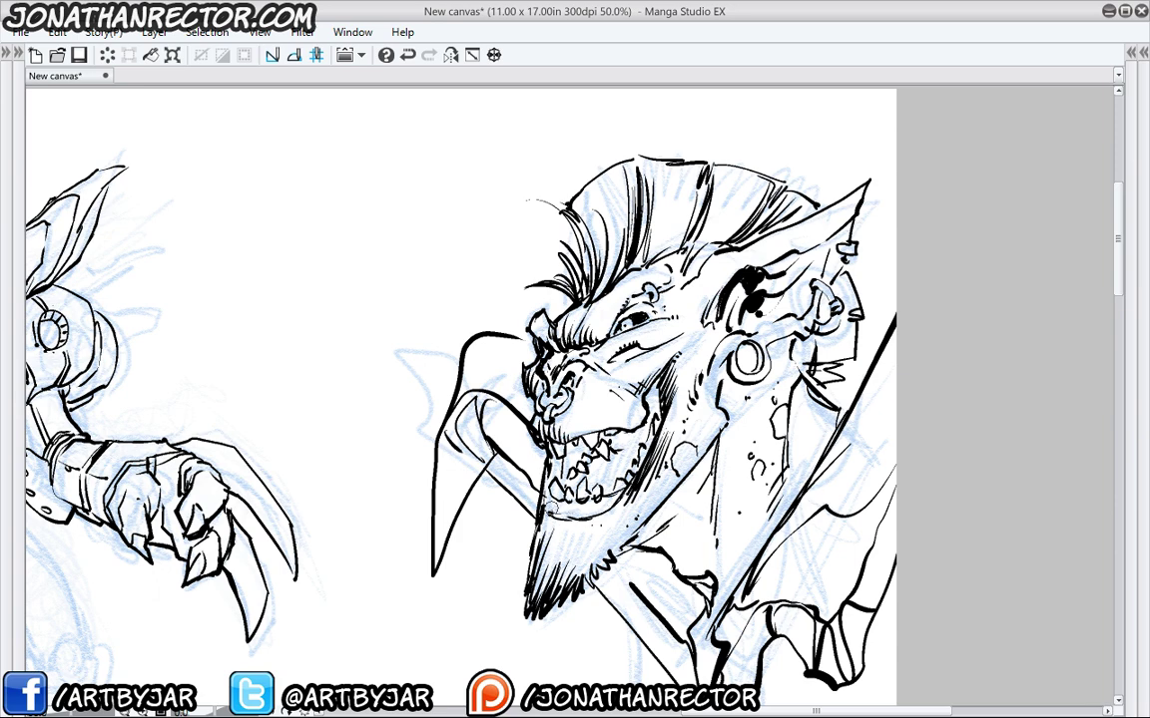
pyautogui.scroll(-1, 458, 216)
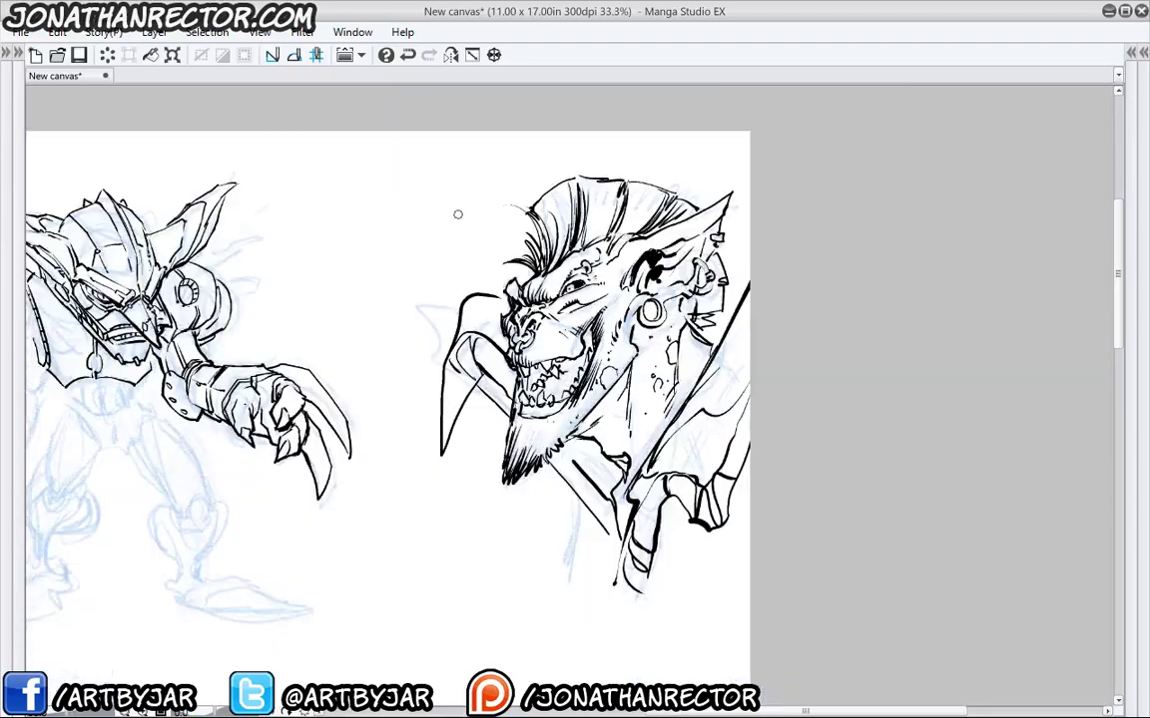
# Raise Layer 8's opacity to 100% and turn off its blue layer colour effect.
pyautogui.moveTo(333, 469); pyautogui.dragTo(480, 308)
pyautogui.press('Tab')
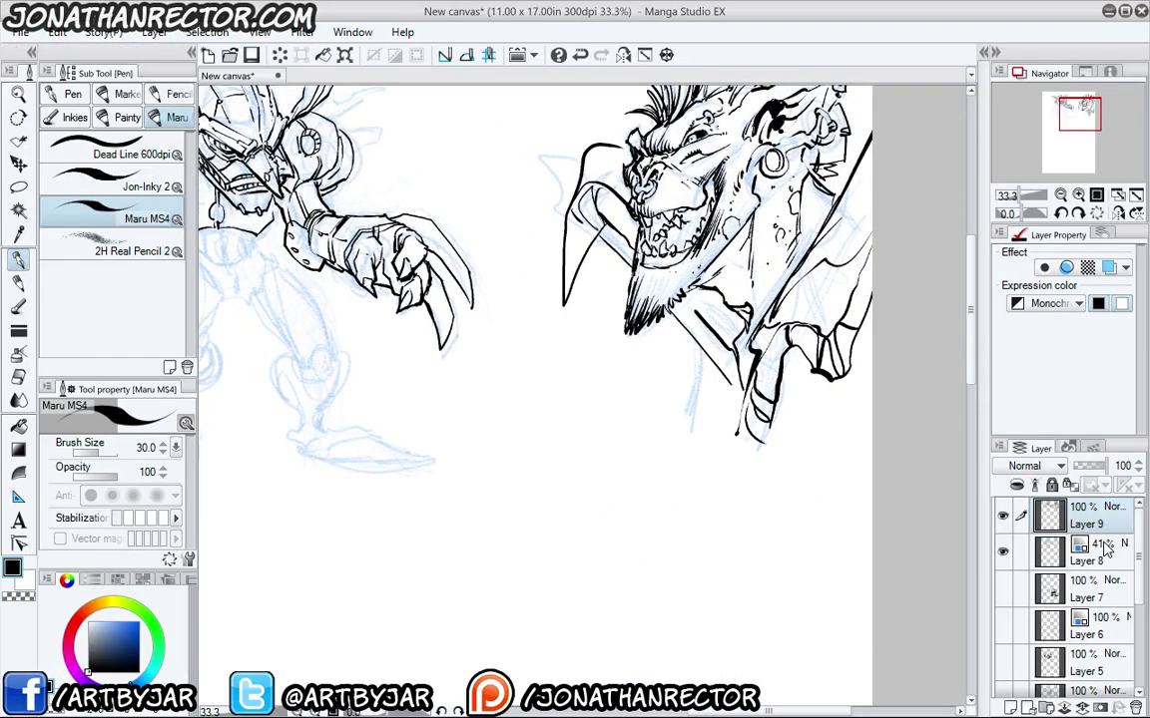
pyautogui.click(1103, 545)
pyautogui.moveTo(1083, 464); pyautogui.dragTo(1108, 446)
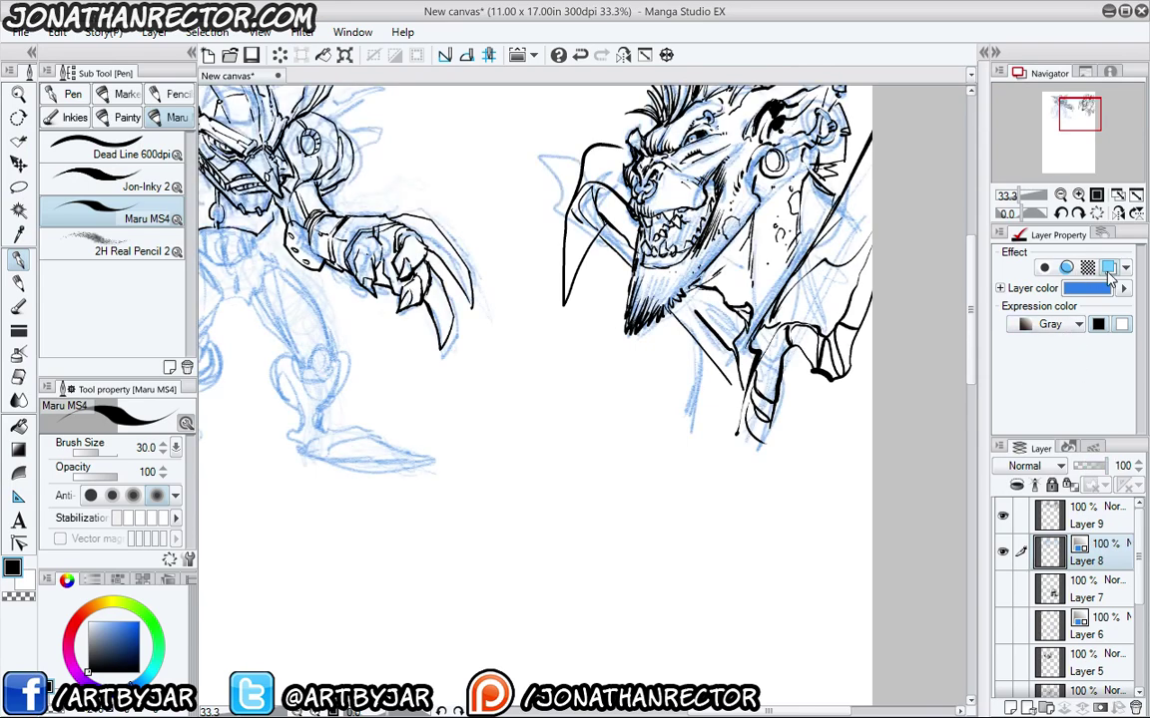
pyautogui.click(1108, 269)
pyautogui.moveTo(480, 537); pyautogui.dragTo(486, 482)
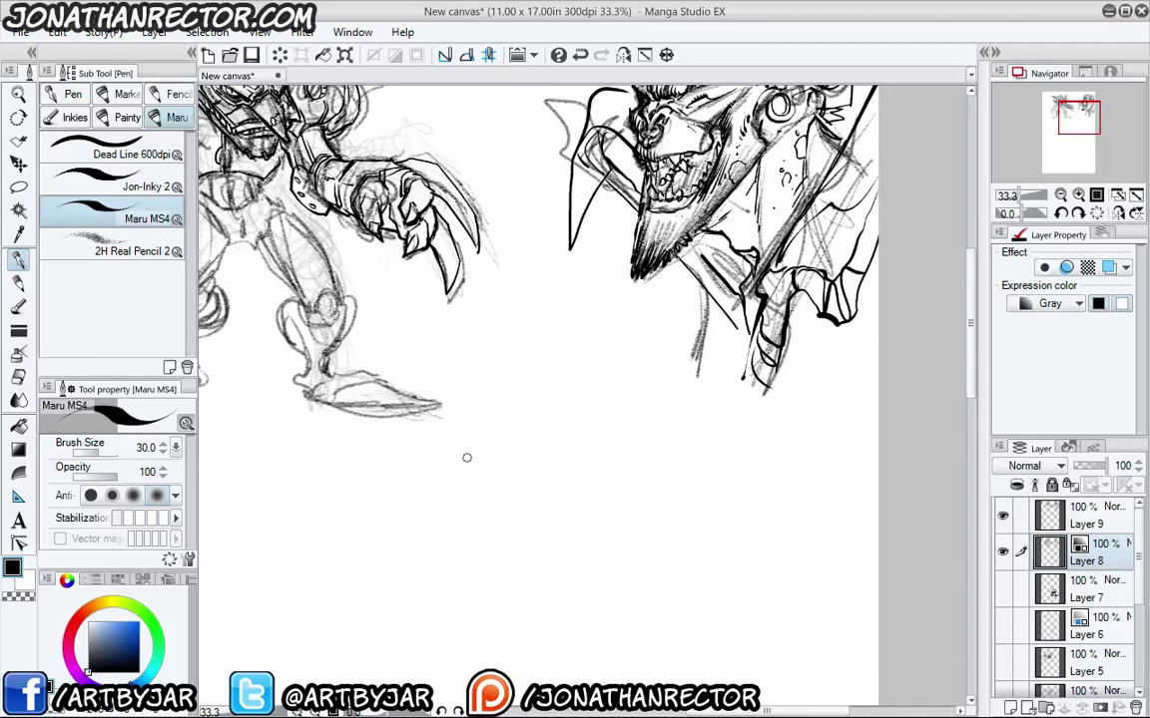
# With the 2H Real Pencil 2 brush, sketch a large round body shape in the empty area below the two goblins.
pyautogui.press('Tab')
pyautogui.press('Tab')
pyautogui.click(132, 247)
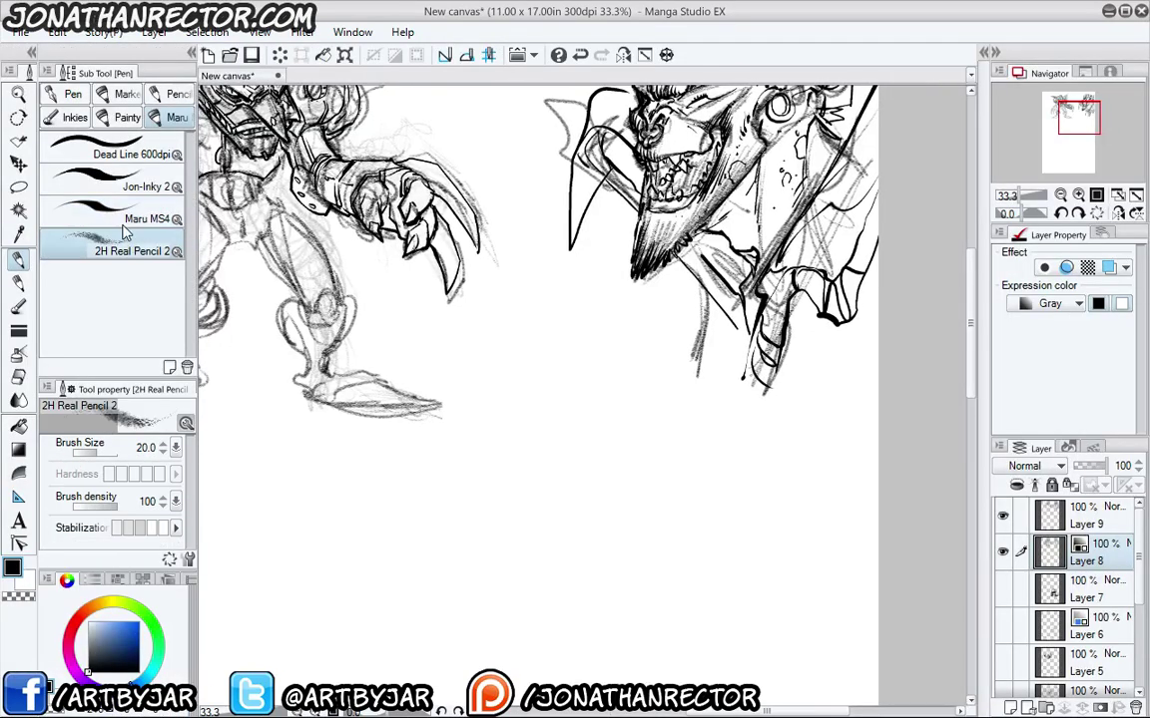
pyautogui.press('Tab')
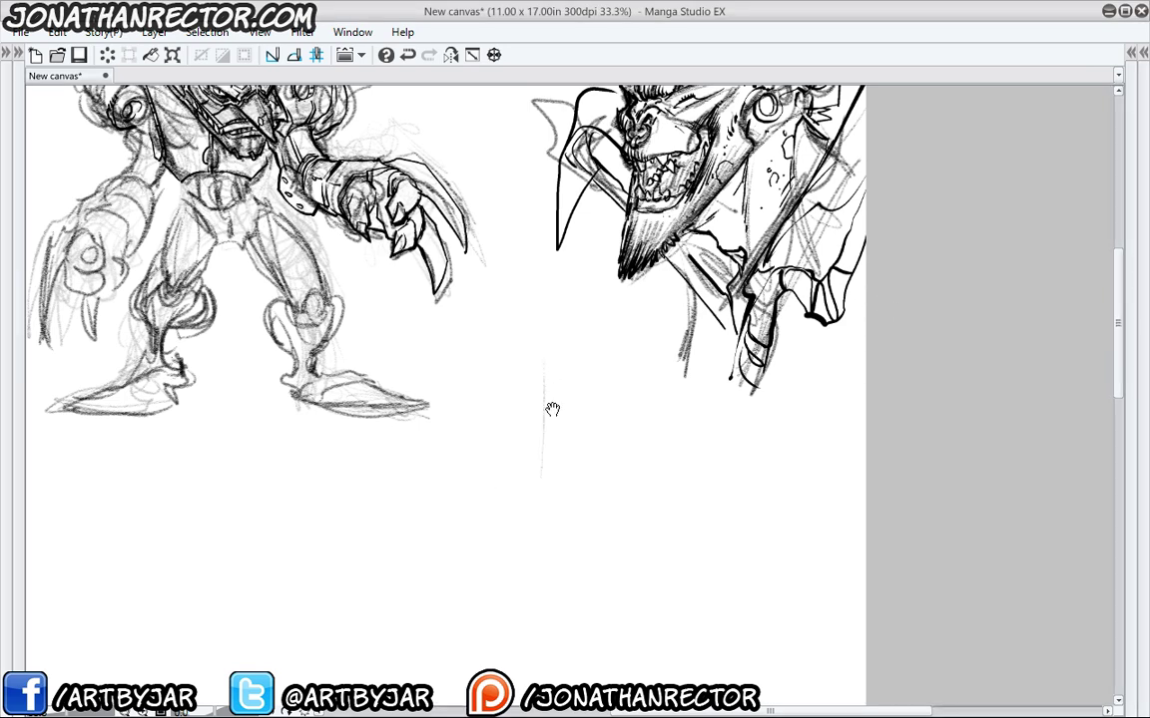
pyautogui.moveTo(552, 410); pyautogui.dragTo(586, 232)
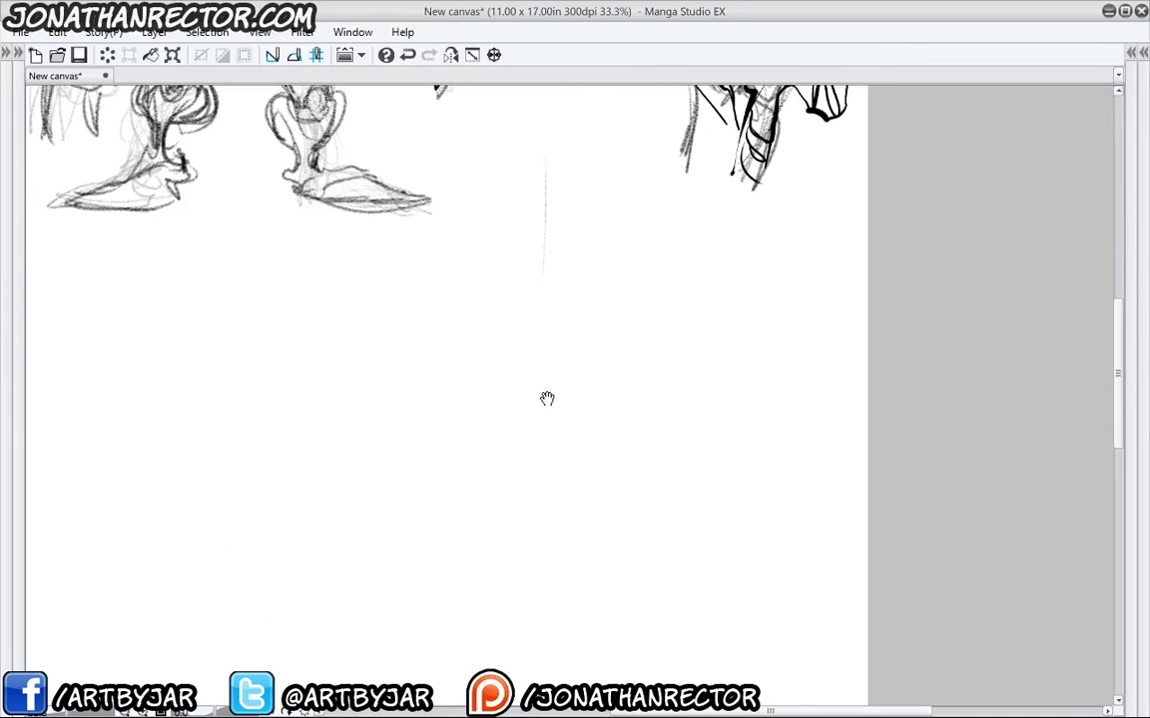
pyautogui.moveTo(547, 398); pyautogui.dragTo(612, 350)
pyautogui.moveTo(614, 288)
pyautogui.mouseDown()
pyautogui.moveTo(675, 360)
pyautogui.moveTo(681, 525)
pyautogui.moveTo(631, 310)
pyautogui.moveTo(452, 400)
pyautogui.moveTo(522, 549)
pyautogui.moveTo(519, 316)
pyautogui.moveTo(714, 396)
pyautogui.moveTo(703, 539)
pyautogui.mouseUp()
pyautogui.moveTo(524, 549); pyautogui.dragTo(698, 546)
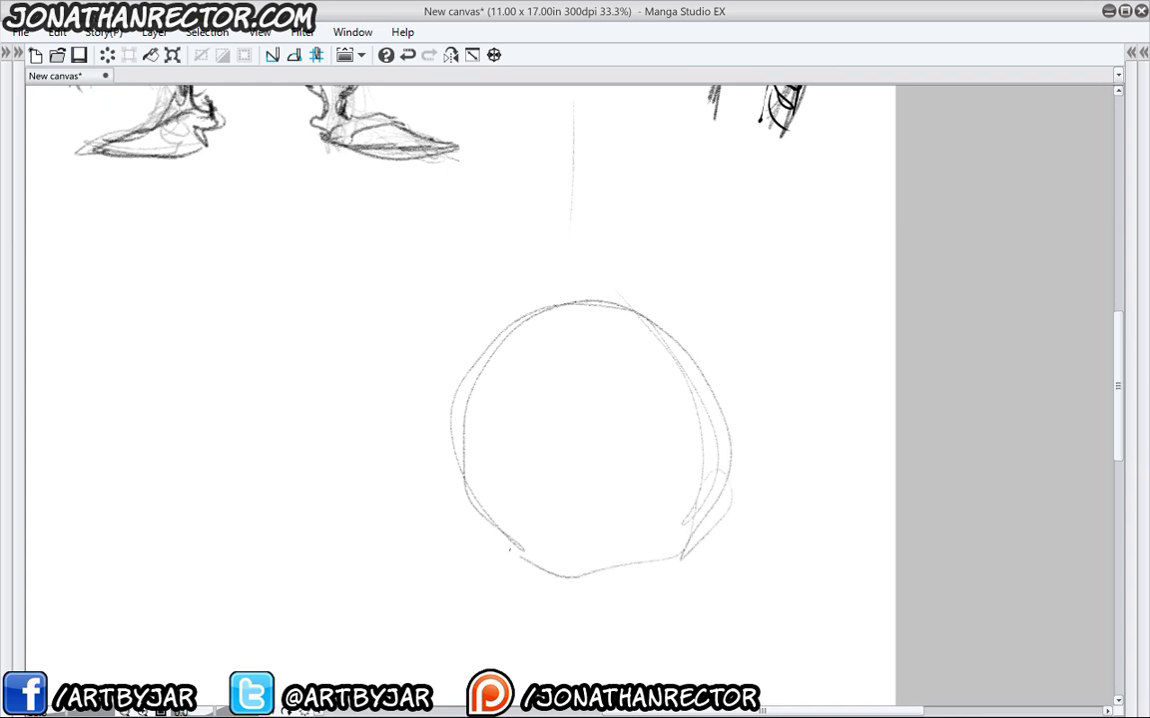
pyautogui.moveTo(459, 504); pyautogui.dragTo(574, 570)
pyautogui.moveTo(649, 317); pyautogui.dragTo(726, 519)
# Rough in the third creature's small head over the top of the round body, with its brow and long U-shaped jaw.
pyautogui.moveTo(528, 300); pyautogui.dragTo(601, 291)
pyautogui.moveTo(542, 263); pyautogui.dragTo(508, 359)
pyautogui.moveTo(515, 283); pyautogui.dragTo(623, 279)
pyautogui.moveTo(542, 262)
pyautogui.mouseDown()
pyautogui.moveTo(539, 326)
pyautogui.moveTo(554, 239)
pyautogui.mouseUp()
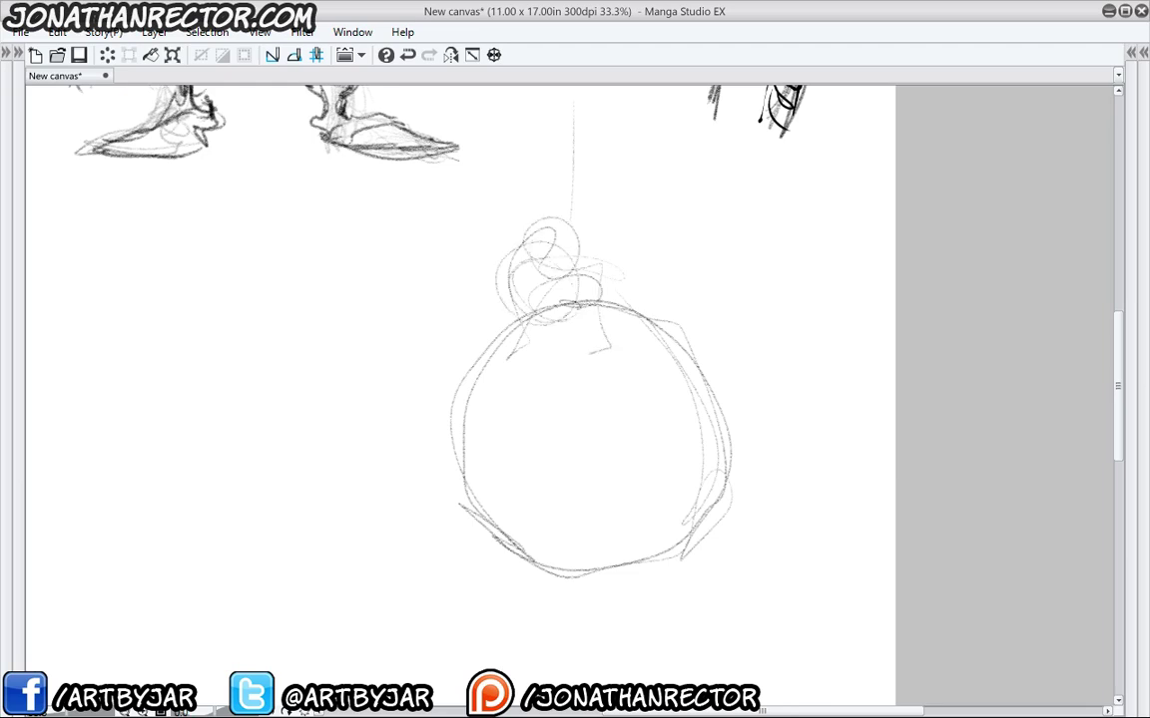
pyautogui.moveTo(509, 314); pyautogui.dragTo(547, 371)
pyautogui.moveTo(499, 339)
pyautogui.mouseDown()
pyautogui.moveTo(610, 349)
pyautogui.moveTo(619, 269)
pyautogui.moveTo(569, 261)
pyautogui.moveTo(564, 242)
pyautogui.moveTo(597, 299)
pyautogui.mouseUp()
pyautogui.moveTo(475, 357)
pyautogui.mouseDown()
pyautogui.moveTo(666, 321)
pyautogui.moveTo(671, 404)
pyautogui.mouseUp()
# Sketch long pointed ears extending outward from both sides of the third creature's head.
pyautogui.moveTo(659, 349)
pyautogui.mouseDown()
pyautogui.moveTo(623, 458)
pyautogui.moveTo(533, 414)
pyautogui.moveTo(522, 358)
pyautogui.moveTo(537, 451)
pyautogui.moveTo(662, 430)
pyautogui.moveTo(660, 322)
pyautogui.moveTo(483, 351)
pyautogui.moveTo(680, 321)
pyautogui.moveTo(694, 339)
pyautogui.moveTo(650, 303)
pyautogui.moveTo(647, 262)
pyautogui.mouseUp()
pyautogui.moveTo(642, 256)
pyautogui.mouseDown()
pyautogui.moveTo(677, 276)
pyautogui.moveTo(654, 267)
pyautogui.moveTo(663, 311)
pyautogui.mouseUp()
pyautogui.moveTo(471, 282)
pyautogui.mouseDown()
pyautogui.moveTo(524, 295)
pyautogui.moveTo(547, 286)
pyautogui.moveTo(497, 322)
pyautogui.mouseUp()
pyautogui.moveTo(519, 241)
pyautogui.mouseDown()
pyautogui.moveTo(617, 252)
pyautogui.moveTo(599, 239)
pyautogui.moveTo(806, 199)
pyautogui.moveTo(717, 337)
pyautogui.mouseUp()
pyautogui.moveTo(469, 281)
pyautogui.mouseDown()
pyautogui.moveTo(337, 262)
pyautogui.moveTo(461, 359)
pyautogui.mouseUp()
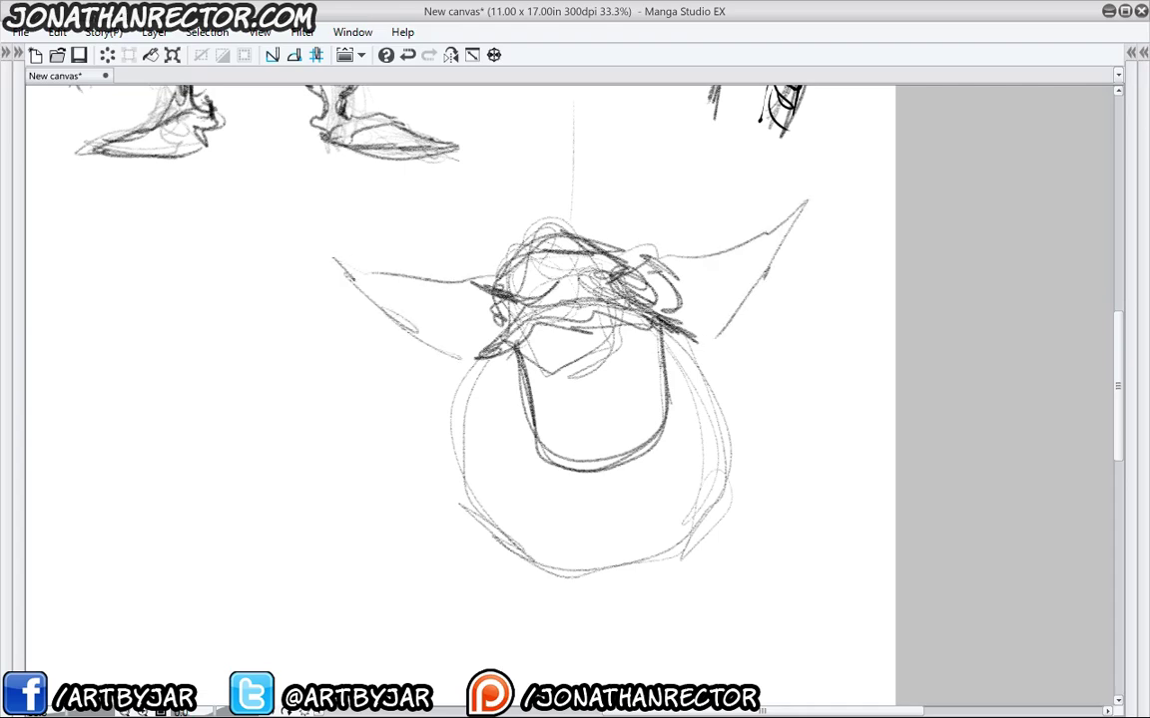
pyautogui.moveTo(409, 330); pyautogui.dragTo(337, 259)
pyautogui.moveTo(337, 258)
pyautogui.mouseDown()
pyautogui.moveTo(463, 282)
pyautogui.moveTo(544, 246)
pyautogui.mouseUp()
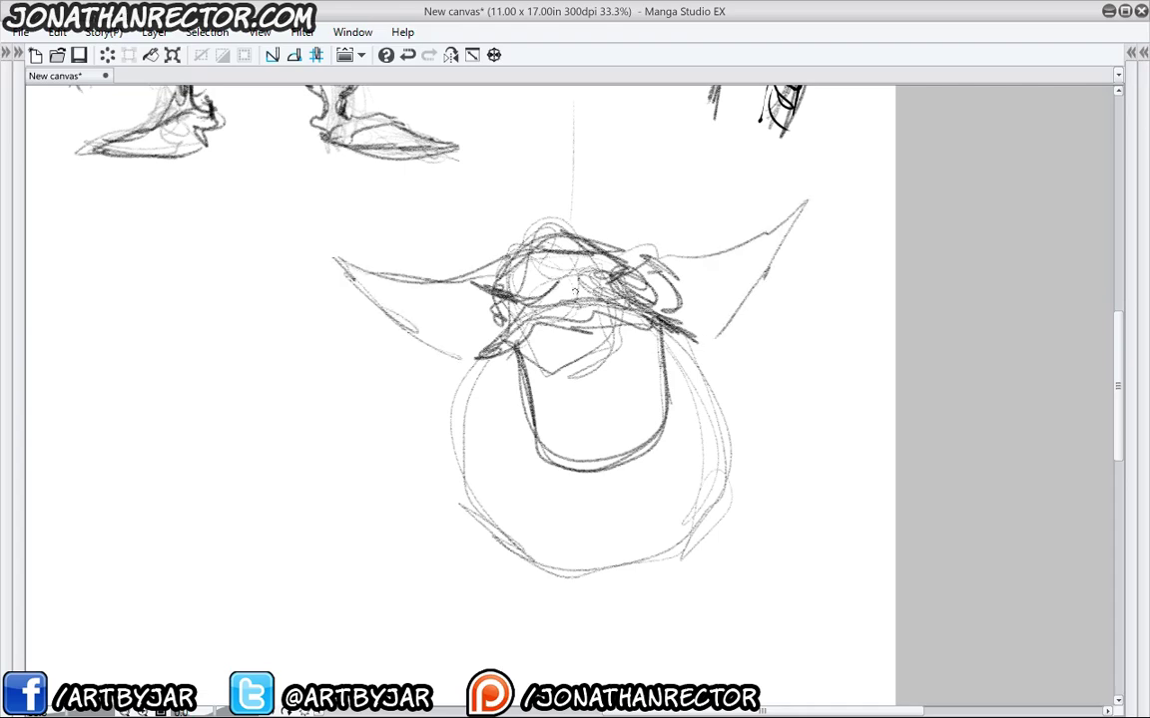
# Sketch the nose with dark converging strokes at the centre of the face, and add strokes along the brow.
pyautogui.moveTo(577, 292)
pyautogui.mouseDown()
pyautogui.moveTo(582, 308)
pyautogui.moveTo(598, 292)
pyautogui.moveTo(579, 347)
pyautogui.mouseUp()
pyautogui.moveTo(585, 337); pyautogui.dragTo(556, 372)
pyautogui.moveTo(540, 303)
pyautogui.mouseDown()
pyautogui.moveTo(571, 361)
pyautogui.moveTo(540, 309)
pyautogui.mouseUp()
pyautogui.moveTo(540, 301)
pyautogui.mouseDown()
pyautogui.moveTo(544, 357)
pyautogui.moveTo(572, 337)
pyautogui.mouseUp()
pyautogui.moveTo(599, 289)
pyautogui.mouseDown()
pyautogui.moveTo(573, 342)
pyautogui.moveTo(548, 361)
pyautogui.mouseUp()
pyautogui.moveTo(589, 291)
pyautogui.mouseDown()
pyautogui.moveTo(606, 304)
pyautogui.moveTo(547, 362)
pyautogui.mouseUp()
pyautogui.moveTo(541, 307)
pyautogui.mouseDown()
pyautogui.moveTo(544, 360)
pyautogui.moveTo(538, 308)
pyautogui.mouseUp()
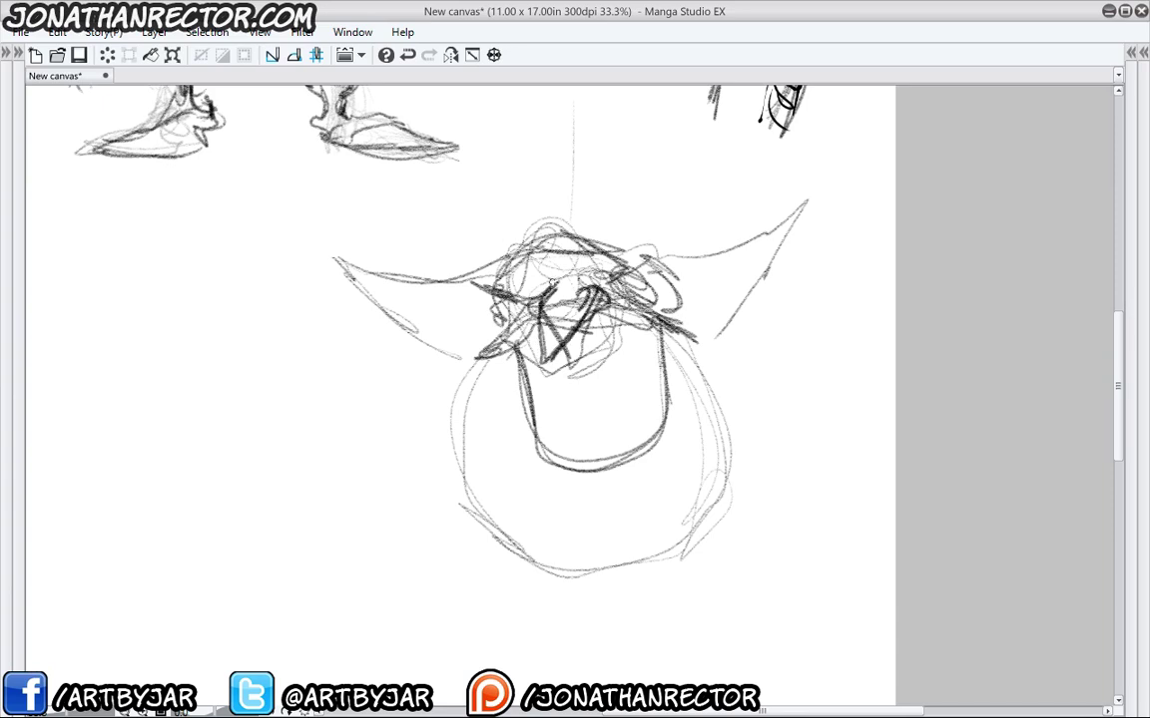
pyautogui.moveTo(589, 245)
pyautogui.mouseDown()
pyautogui.moveTo(577, 224)
pyautogui.moveTo(471, 257)
pyautogui.mouseUp()
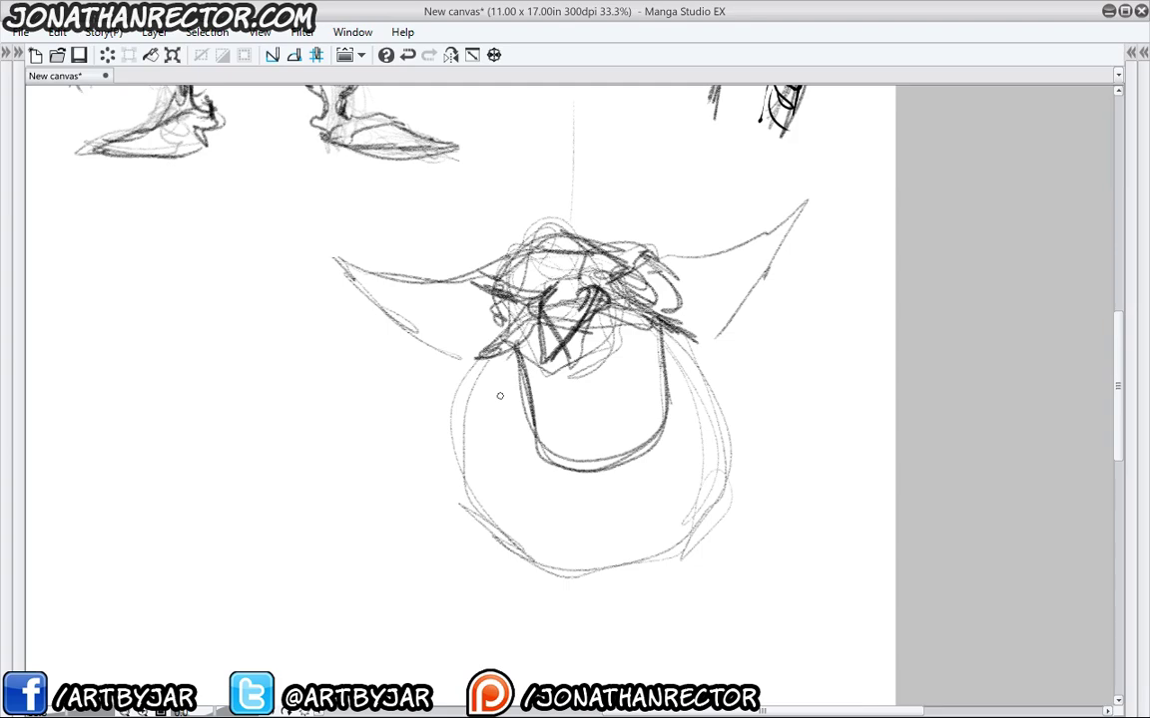
# Open the image 006 from the Daily Sketch folder inside the Patreon folder.
pyautogui.click(20, 32)
pyautogui.click(50, 77)
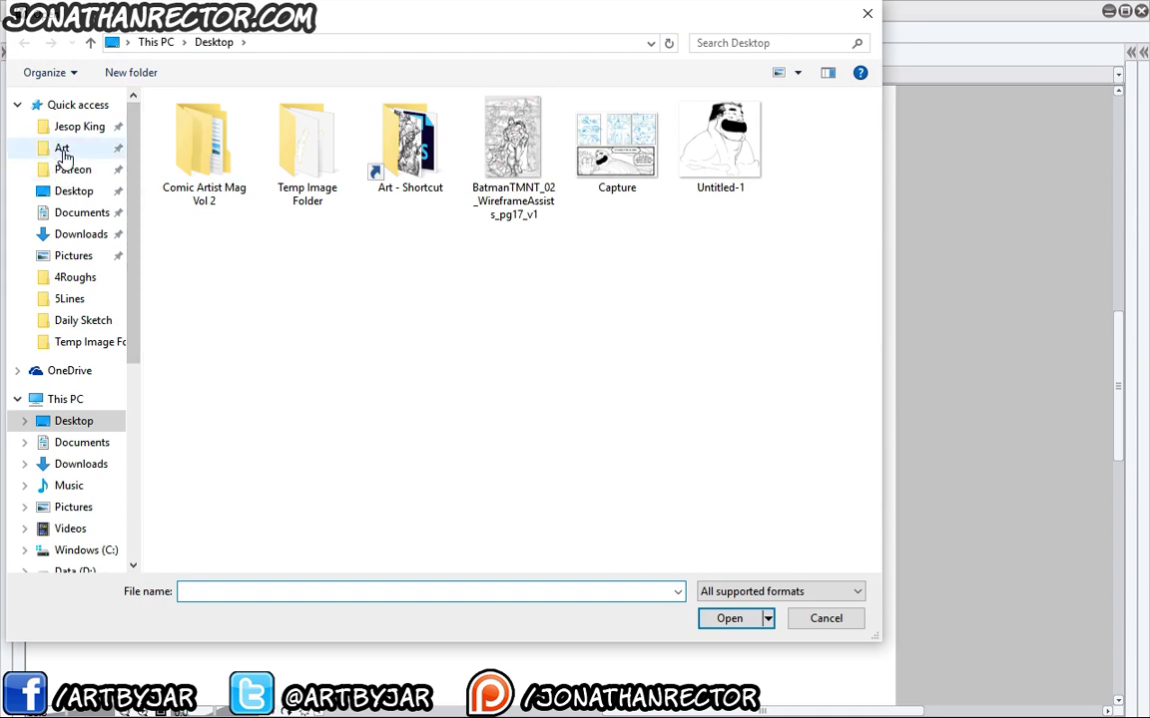
pyautogui.click(62, 150)
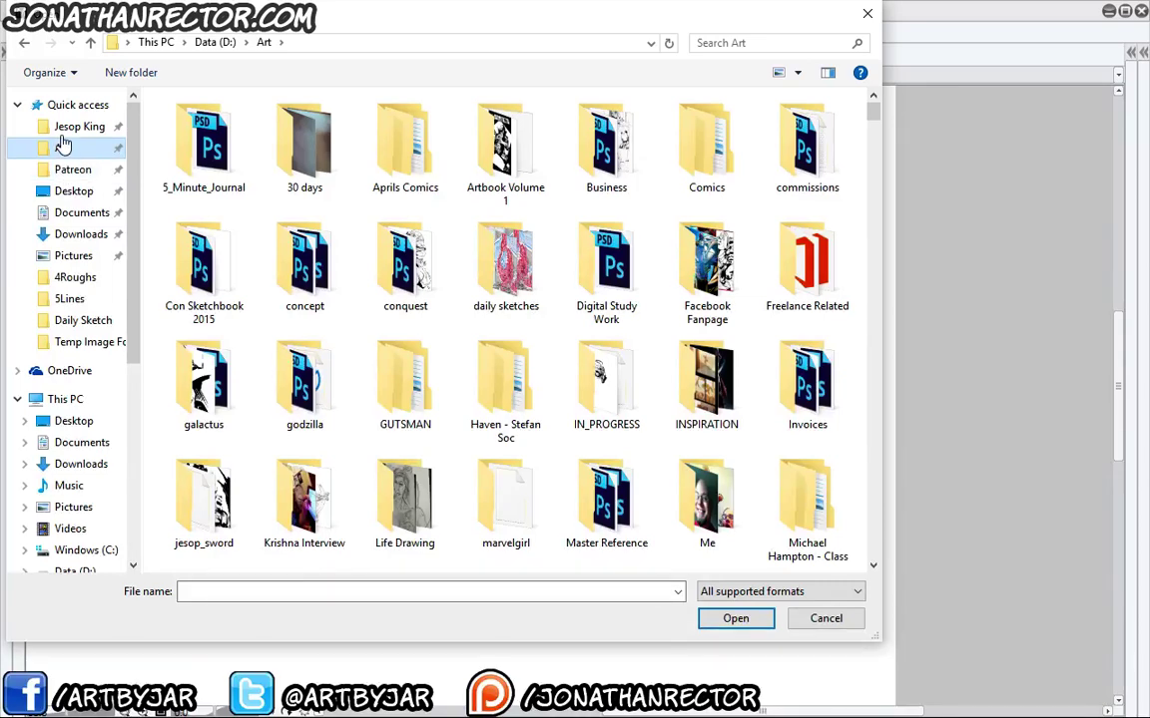
pyautogui.click(62, 129)
pyautogui.click(62, 148)
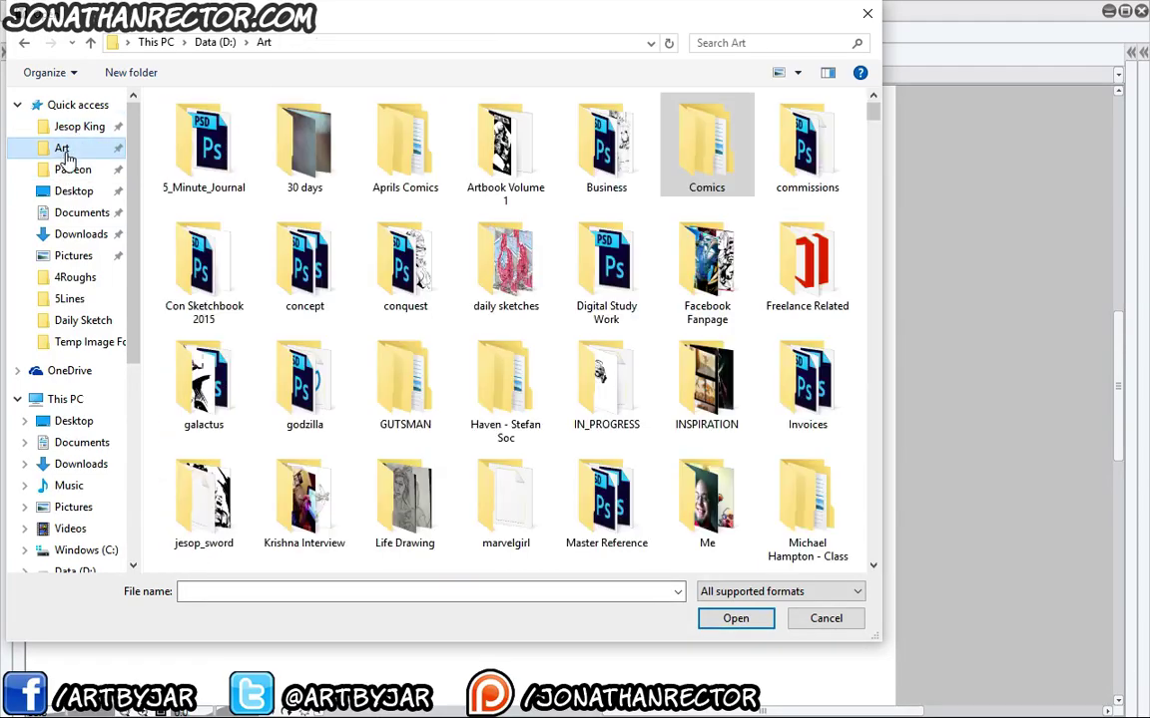
pyautogui.click(73, 169)
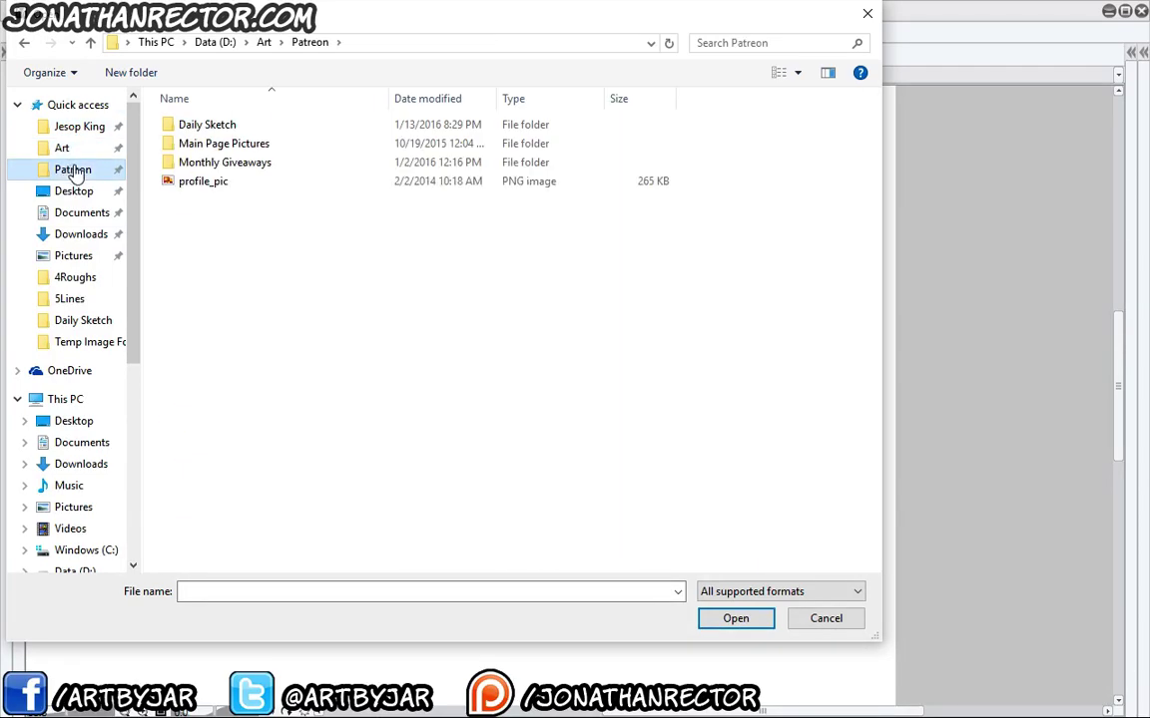
pyautogui.doubleClick(196, 130)
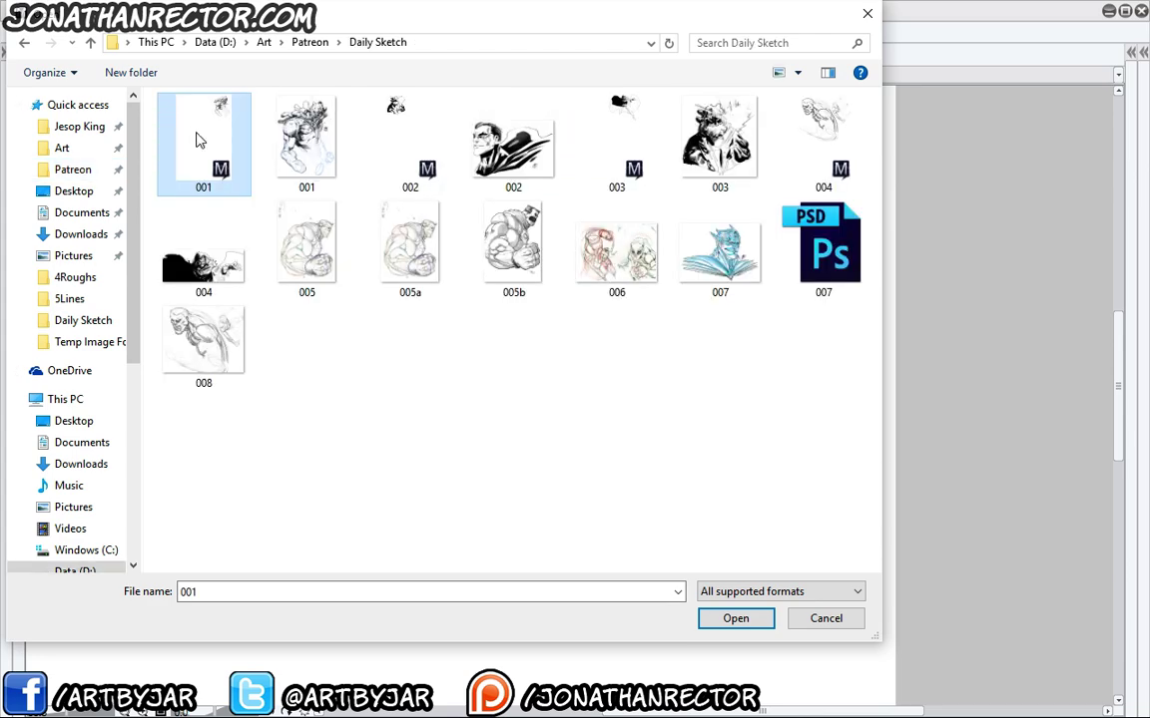
pyautogui.click(604, 294)
pyautogui.click(728, 622)
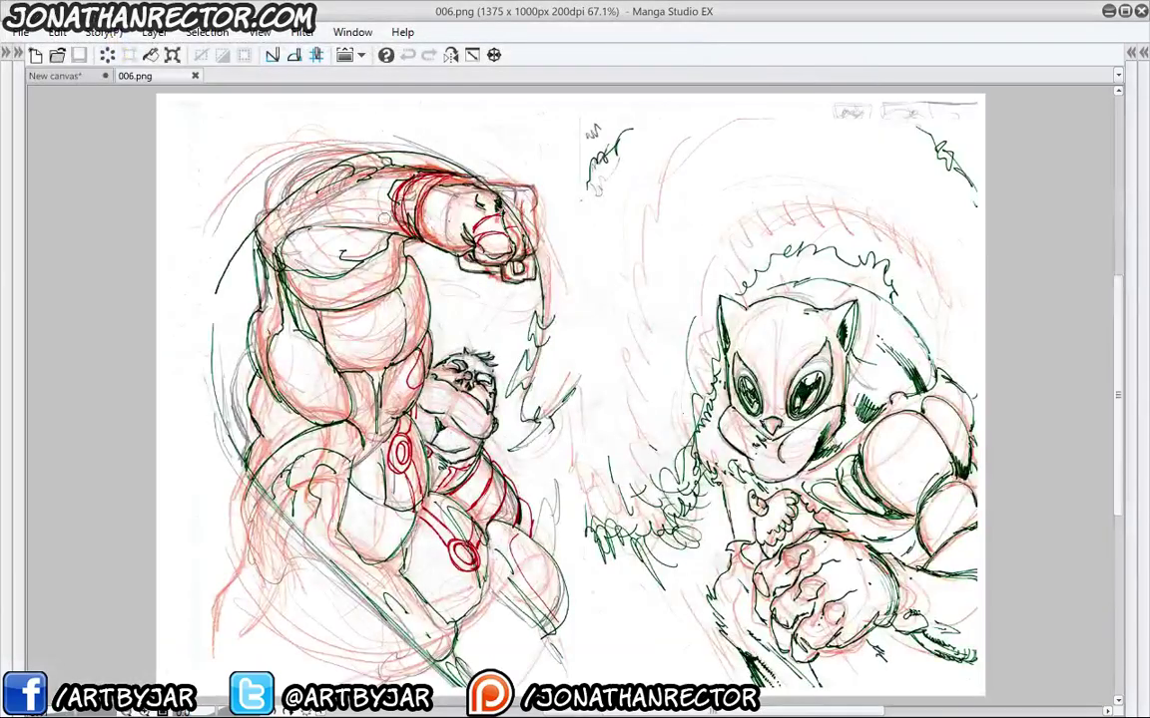
# Examine the red and green linework on the muscular figure and the masked character in the opened image.
pyautogui.scroll(1, 372, 290)
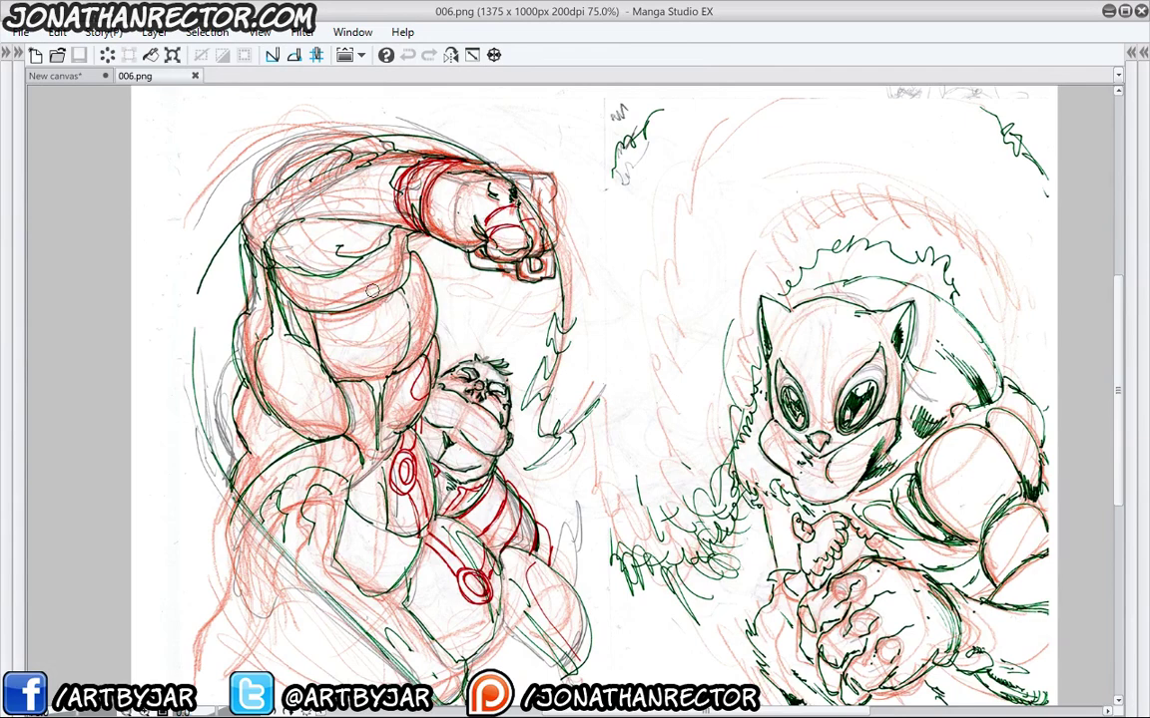
pyautogui.scroll(-4, 371, 290)
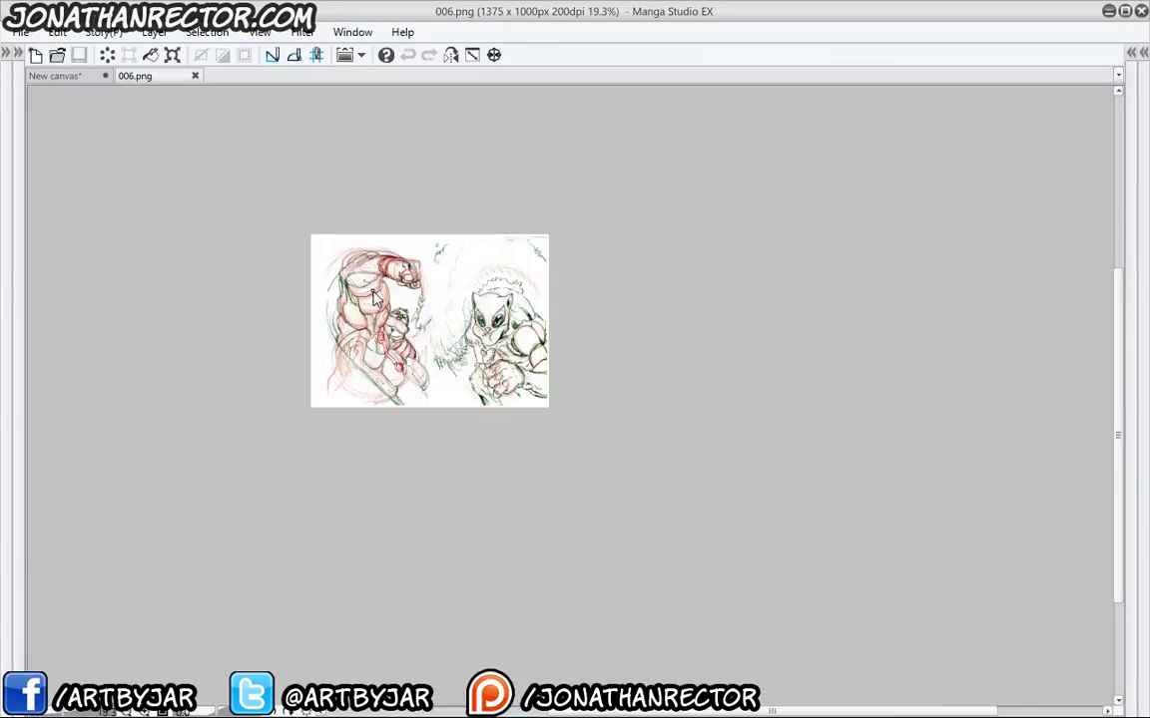
pyautogui.scroll(3, 371, 290)
pyautogui.scroll(1, 371, 290)
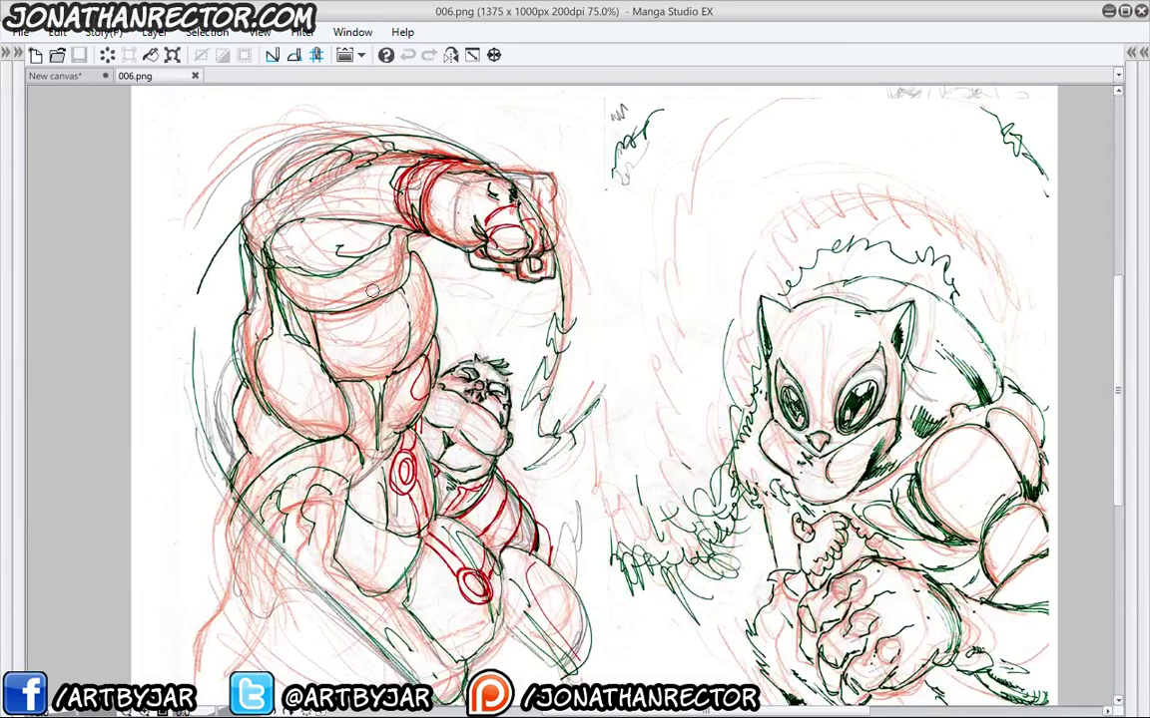
pyautogui.moveTo(388, 442); pyautogui.dragTo(409, 368)
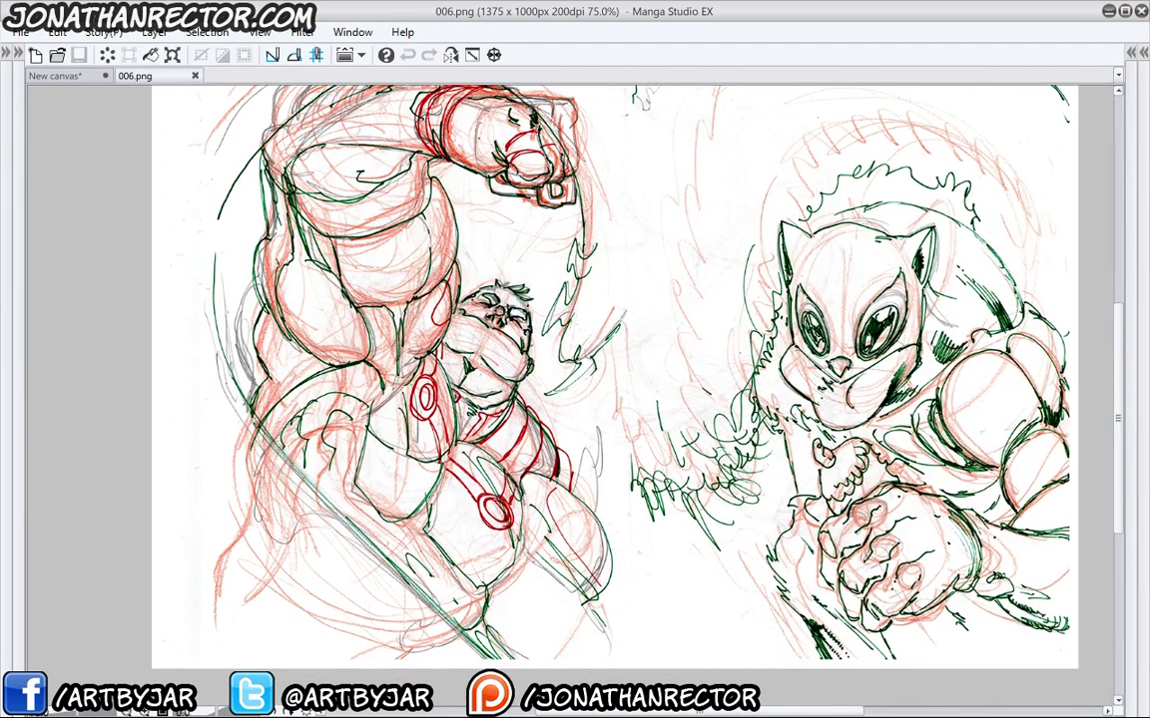
pyautogui.moveTo(267, 348); pyautogui.dragTo(253, 389)
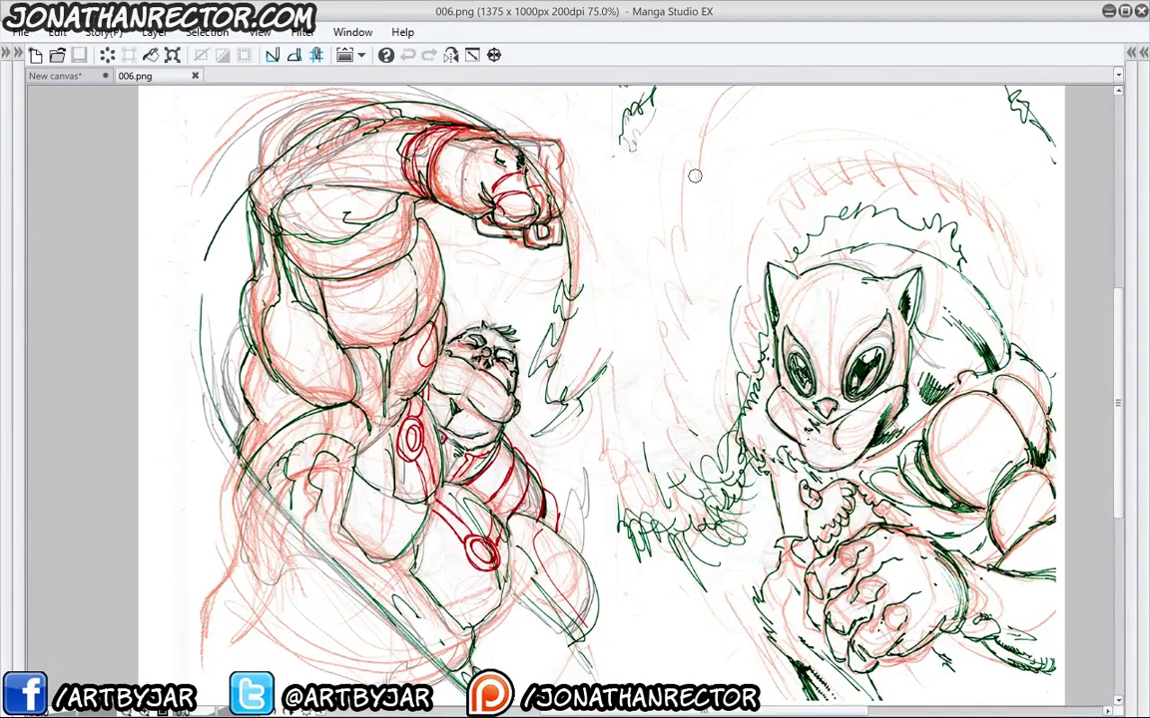
# Sketch a multi-colour pen with slider tabs between the two figures, and return to the goblin canvas.
pyautogui.moveTo(695, 169)
pyautogui.mouseDown()
pyautogui.moveTo(661, 169)
pyautogui.moveTo(648, 302)
pyautogui.moveTo(673, 324)
pyautogui.moveTo(695, 175)
pyautogui.mouseUp()
pyautogui.moveTo(635, 309)
pyautogui.mouseDown()
pyautogui.moveTo(666, 331)
pyautogui.moveTo(642, 365)
pyautogui.moveTo(654, 344)
pyautogui.mouseUp()
pyautogui.moveTo(684, 195)
pyautogui.mouseDown()
pyautogui.moveTo(658, 170)
pyautogui.moveTo(655, 186)
pyautogui.moveTo(696, 178)
pyautogui.moveTo(700, 198)
pyautogui.moveTo(707, 177)
pyautogui.moveTo(651, 165)
pyautogui.moveTo(698, 177)
pyautogui.mouseUp()
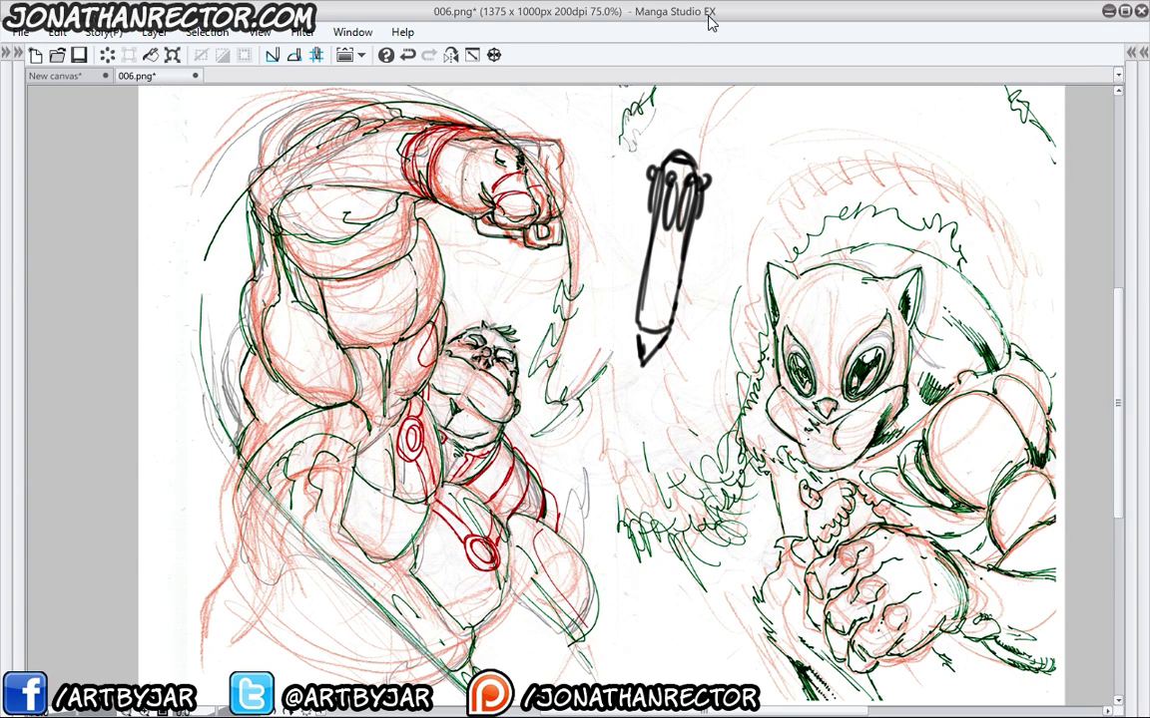
pyautogui.moveTo(644, 279); pyautogui.dragTo(680, 281)
pyautogui.click(72, 76)
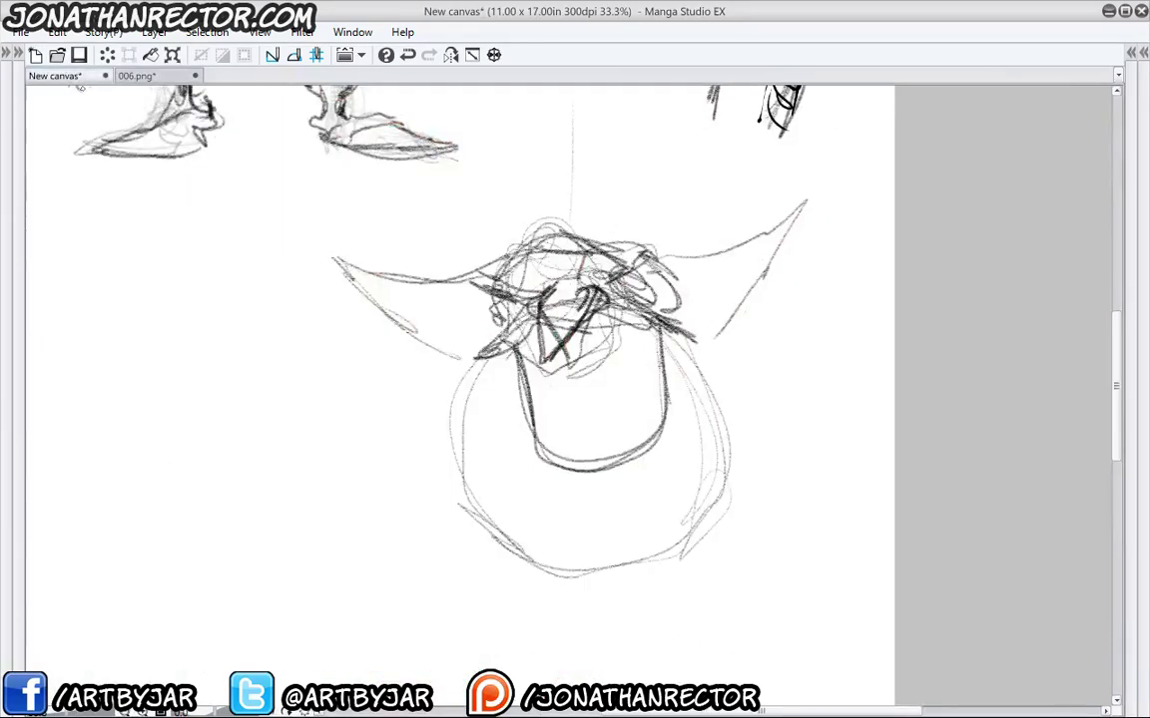
# Darken the slanted brow over the horned creature's eye on the viewer's right.
pyautogui.moveTo(402, 299)
pyautogui.mouseDown()
pyautogui.moveTo(341, 598)
pyautogui.moveTo(385, 390)
pyautogui.mouseUp()
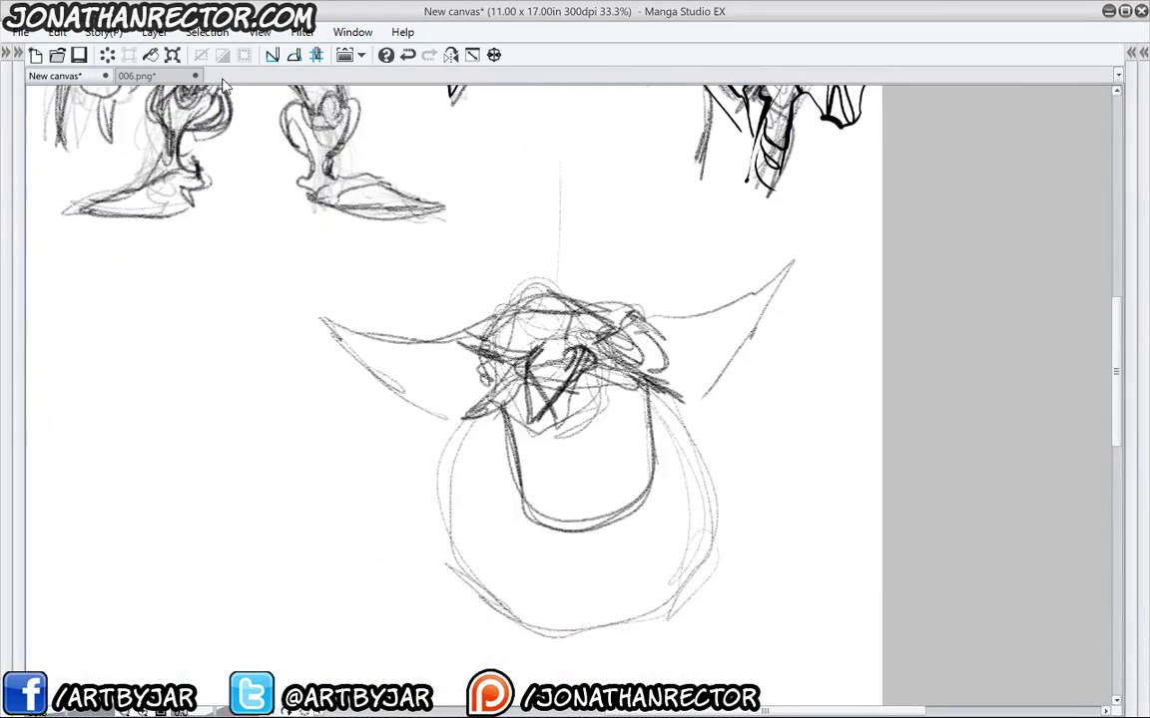
pyautogui.click(159, 77)
pyautogui.click(80, 78)
pyautogui.moveTo(357, 429); pyautogui.dragTo(351, 421)
pyautogui.moveTo(595, 330); pyautogui.dragTo(646, 304)
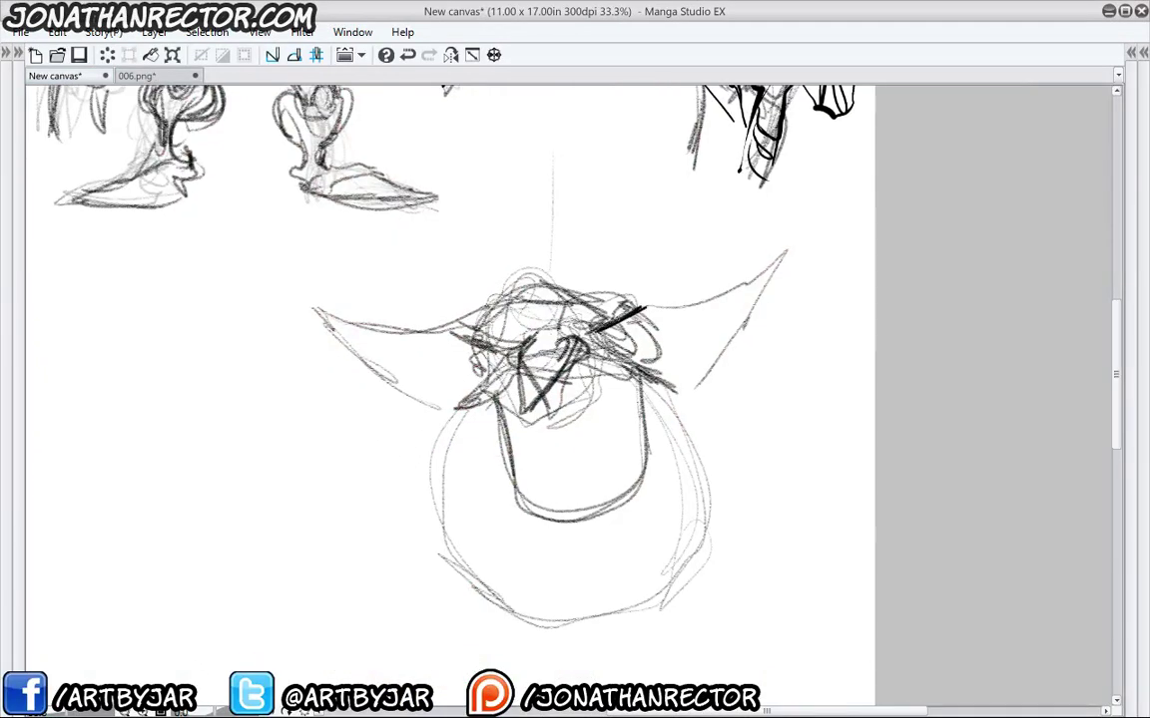
# Switch to the 2H Real Pencil 2 brush and sketch jagged upper and lower teeth inside the creature's open mouth.
pyautogui.press('Tab')
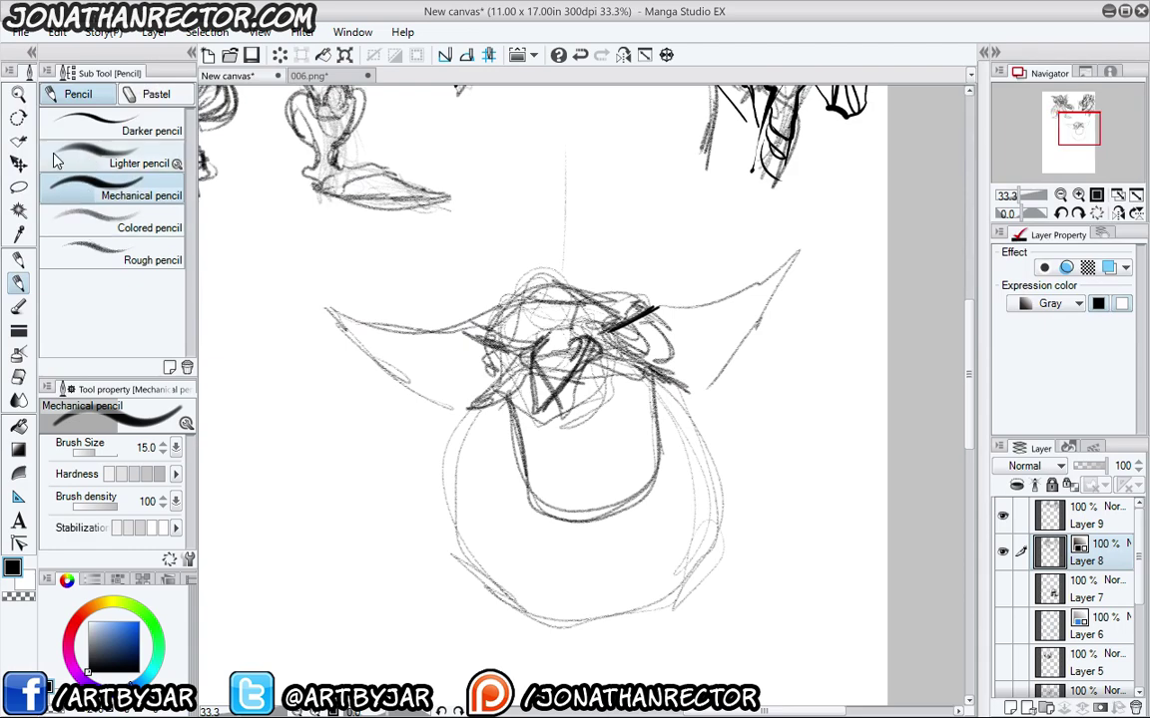
pyautogui.press('p')
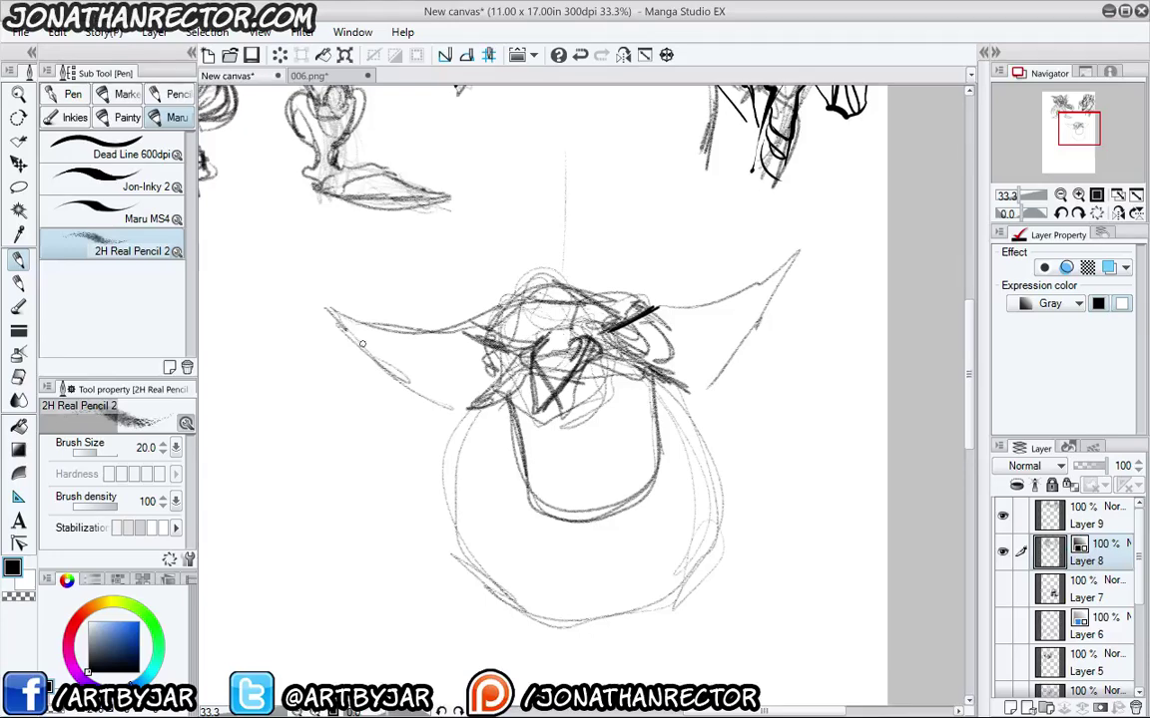
pyautogui.press('Tab')
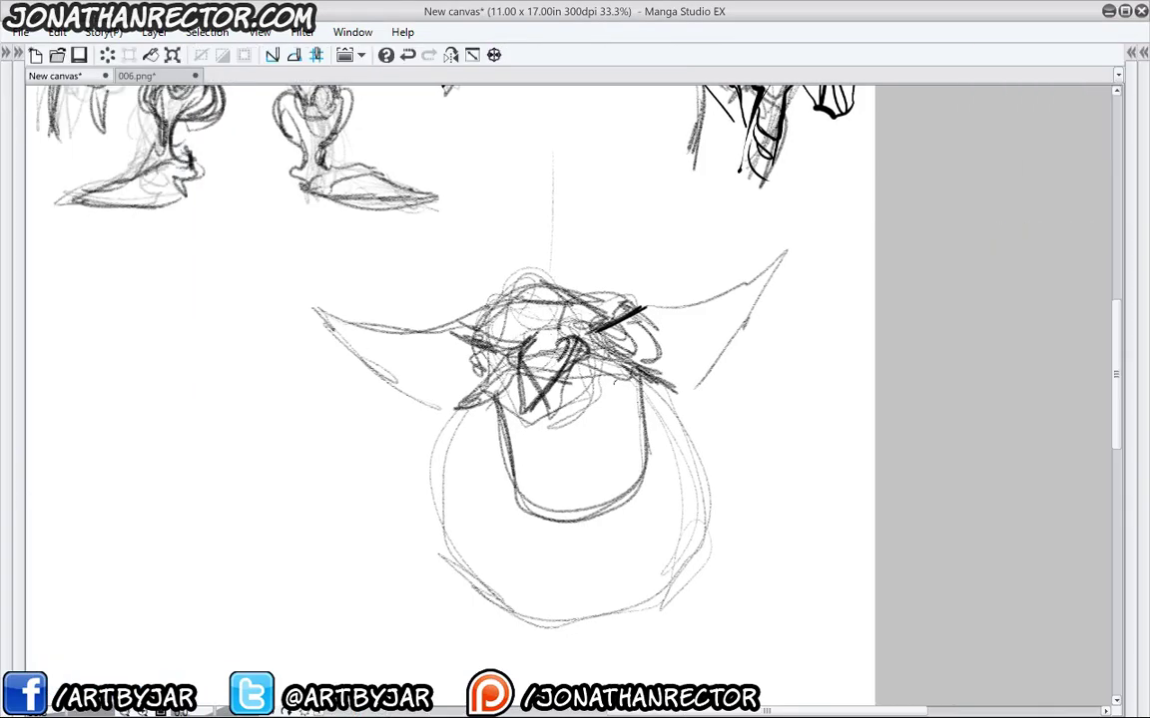
pyautogui.moveTo(617, 381)
pyautogui.mouseDown()
pyautogui.moveTo(599, 419)
pyautogui.moveTo(616, 381)
pyautogui.moveTo(566, 431)
pyautogui.moveTo(566, 402)
pyautogui.mouseUp()
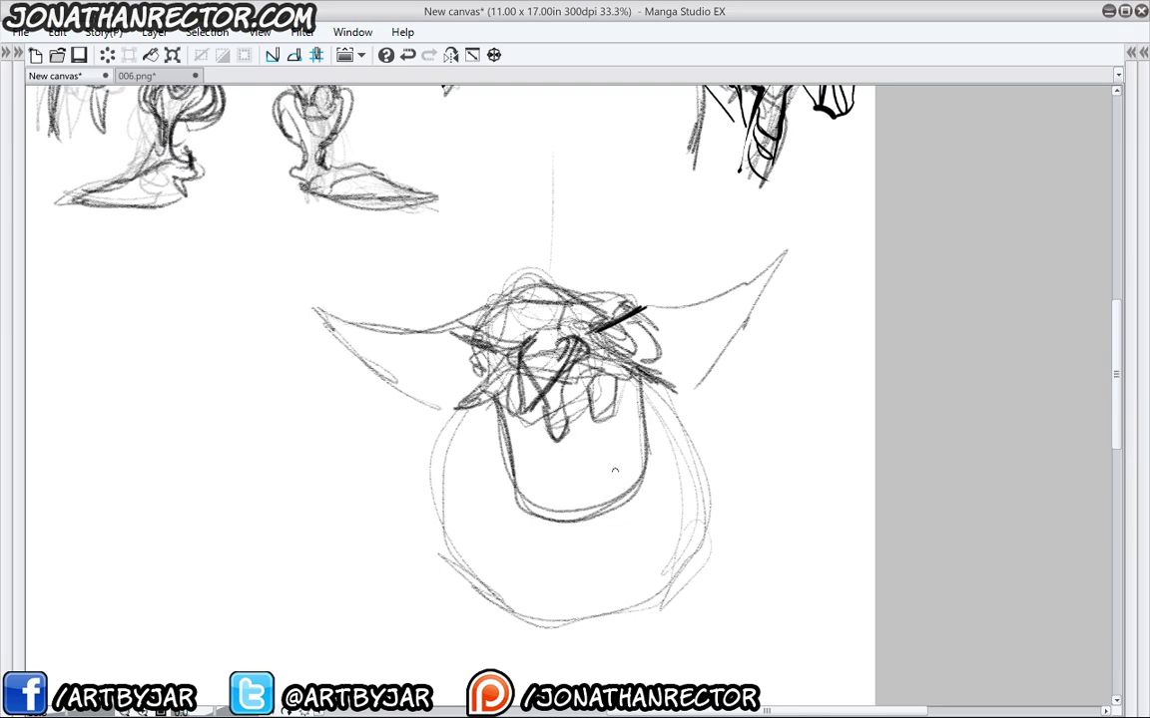
pyautogui.moveTo(611, 447)
pyautogui.mouseDown()
pyautogui.moveTo(609, 477)
pyautogui.moveTo(620, 475)
pyautogui.moveTo(577, 497)
pyautogui.moveTo(597, 492)
pyautogui.moveTo(560, 498)
pyautogui.moveTo(550, 467)
pyautogui.mouseUp()
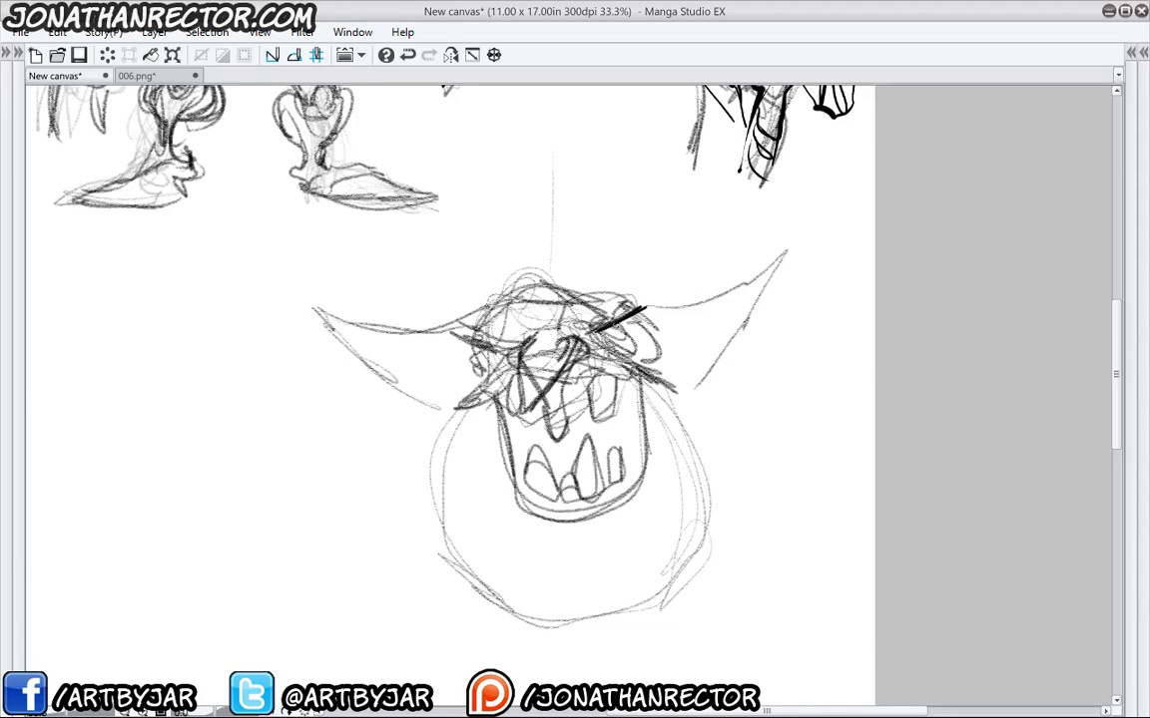
# Sketch the creature's round eyes, then rough in the drooping jowls and the jaw line around the mouth.
pyautogui.moveTo(629, 308)
pyautogui.mouseDown()
pyautogui.moveTo(648, 334)
pyautogui.moveTo(607, 338)
pyautogui.moveTo(648, 314)
pyautogui.moveTo(604, 325)
pyautogui.moveTo(647, 339)
pyautogui.moveTo(611, 344)
pyautogui.mouseUp()
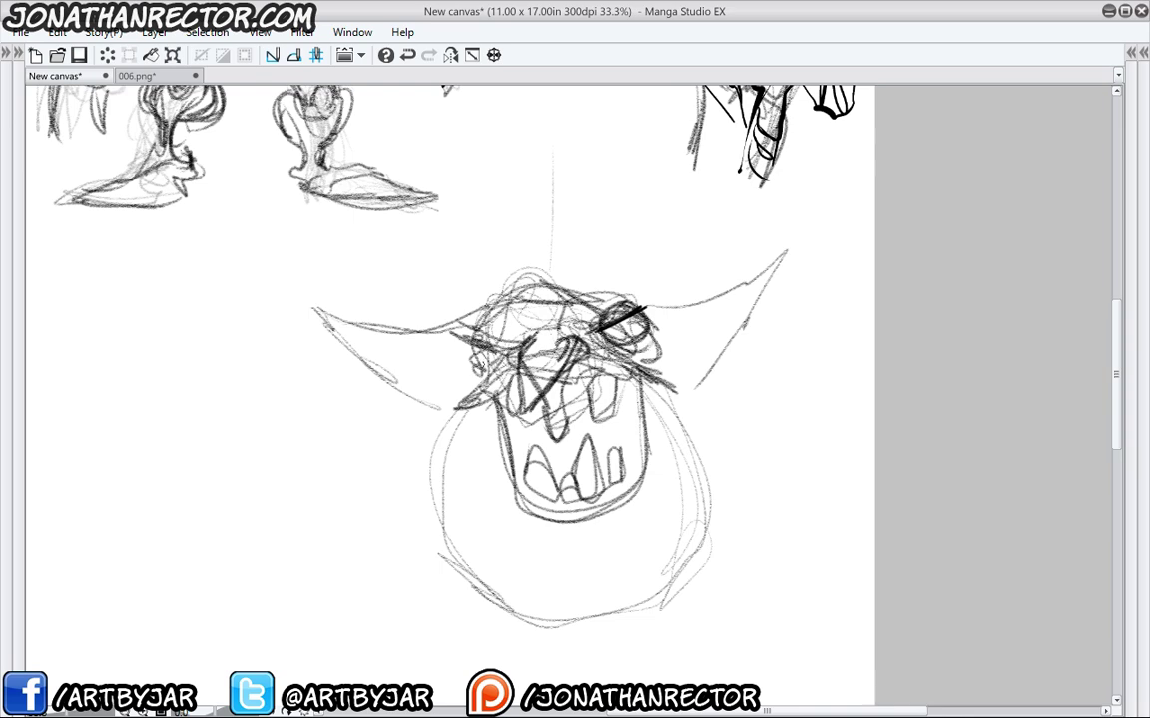
pyautogui.moveTo(495, 361); pyautogui.dragTo(473, 355)
pyautogui.moveTo(658, 333)
pyautogui.mouseDown()
pyautogui.moveTo(676, 367)
pyautogui.moveTo(591, 375)
pyautogui.moveTo(658, 408)
pyautogui.mouseUp()
pyautogui.moveTo(495, 399)
pyautogui.mouseDown()
pyautogui.moveTo(473, 411)
pyautogui.moveTo(477, 448)
pyautogui.moveTo(585, 527)
pyautogui.moveTo(620, 525)
pyautogui.mouseUp()
pyautogui.moveTo(657, 429); pyautogui.dragTo(604, 527)
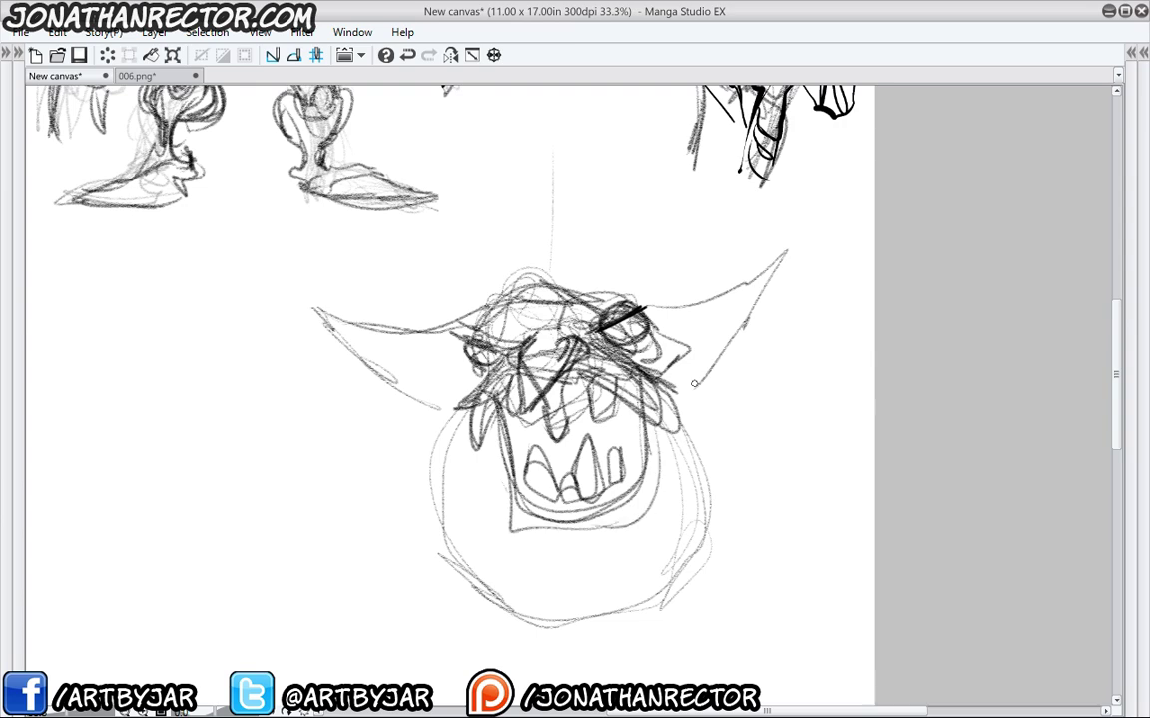
# Sketch two short legs with small feet beneath the creature's round body.
pyautogui.moveTo(704, 389); pyautogui.dragTo(724, 503)
pyautogui.moveTo(597, 548); pyautogui.dragTo(596, 470)
pyautogui.moveTo(462, 498); pyautogui.dragTo(552, 593)
pyautogui.moveTo(484, 529); pyautogui.dragTo(558, 586)
pyautogui.moveTo(568, 548)
pyautogui.mouseDown()
pyautogui.moveTo(573, 578)
pyautogui.moveTo(544, 598)
pyautogui.mouseUp()
pyautogui.moveTo(554, 588)
pyautogui.mouseDown()
pyautogui.moveTo(527, 607)
pyautogui.moveTo(579, 609)
pyautogui.mouseUp()
pyautogui.moveTo(475, 515); pyautogui.dragTo(557, 586)
pyautogui.moveTo(711, 489)
pyautogui.mouseDown()
pyautogui.moveTo(715, 536)
pyautogui.moveTo(686, 580)
pyautogui.mouseUp()
pyautogui.moveTo(712, 515)
pyautogui.mouseDown()
pyautogui.moveTo(685, 575)
pyautogui.moveTo(648, 585)
pyautogui.mouseUp()
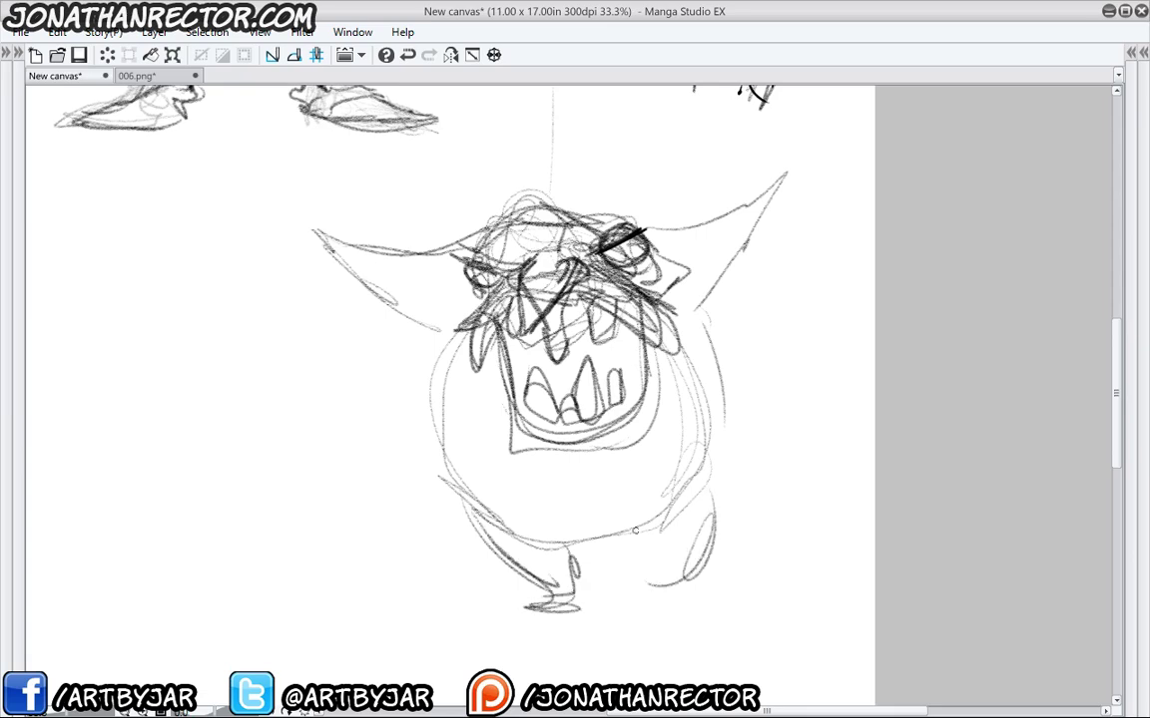
pyautogui.moveTo(640, 536); pyautogui.dragTo(647, 585)
pyautogui.moveTo(635, 585)
pyautogui.mouseDown()
pyautogui.moveTo(668, 594)
pyautogui.moveTo(644, 597)
pyautogui.mouseUp()
# Sketch the hanging arm and large fist on the viewer's left side of the body.
pyautogui.moveTo(451, 337)
pyautogui.mouseDown()
pyautogui.moveTo(398, 407)
pyautogui.moveTo(426, 348)
pyautogui.moveTo(386, 379)
pyautogui.moveTo(416, 427)
pyautogui.moveTo(403, 497)
pyautogui.moveTo(439, 499)
pyautogui.mouseUp()
pyautogui.moveTo(392, 449)
pyautogui.mouseDown()
pyautogui.moveTo(375, 539)
pyautogui.moveTo(404, 574)
pyautogui.mouseUp()
pyautogui.moveTo(461, 498)
pyautogui.mouseDown()
pyautogui.moveTo(447, 576)
pyautogui.moveTo(421, 577)
pyautogui.moveTo(465, 565)
pyautogui.moveTo(442, 589)
pyautogui.mouseUp()
pyautogui.moveTo(418, 579); pyautogui.dragTo(382, 581)
# Sketch the shoulder, upper arm and forearm on the viewer's right side of the body.
pyautogui.moveTo(689, 311); pyautogui.dragTo(767, 389)
pyautogui.moveTo(743, 319); pyautogui.dragTo(770, 439)
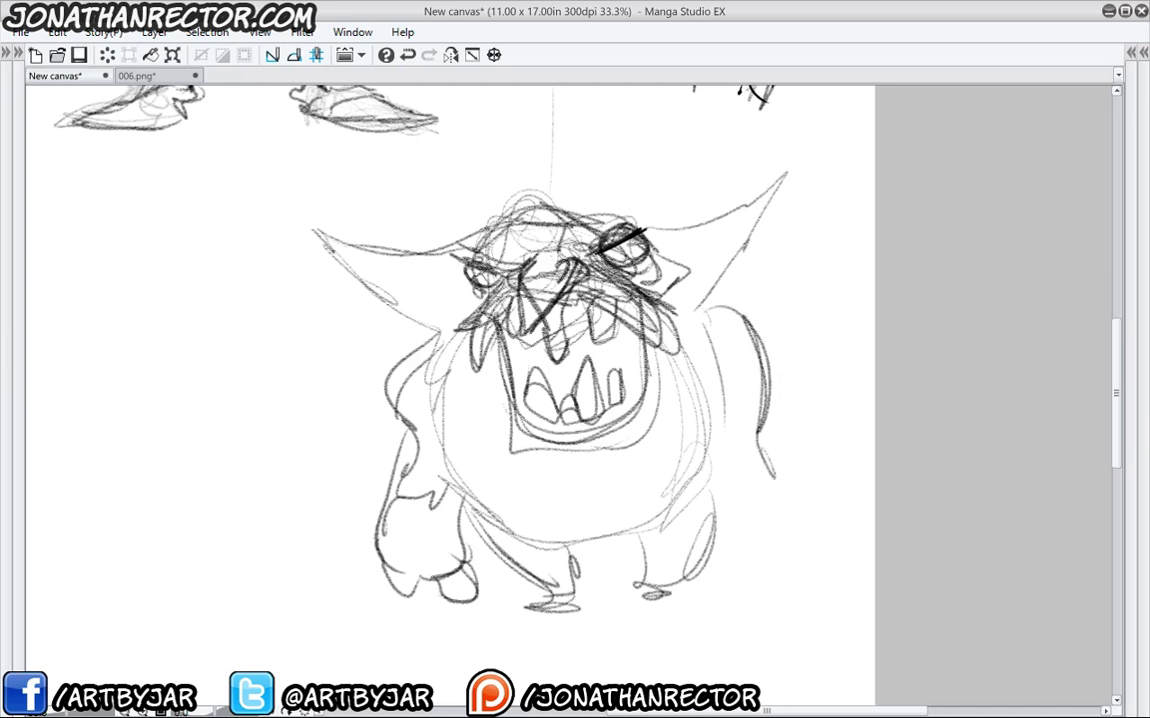
pyautogui.moveTo(664, 329); pyautogui.dragTo(720, 479)
pyautogui.moveTo(704, 317)
pyautogui.mouseDown()
pyautogui.moveTo(758, 434)
pyautogui.moveTo(745, 435)
pyautogui.mouseUp()
pyautogui.moveTo(692, 427); pyautogui.dragTo(723, 571)
pyautogui.moveTo(757, 442)
pyautogui.mouseDown()
pyautogui.moveTo(806, 543)
pyautogui.moveTo(764, 540)
pyautogui.moveTo(790, 566)
pyautogui.mouseUp()
pyautogui.moveTo(710, 489)
pyautogui.mouseDown()
pyautogui.moveTo(719, 539)
pyautogui.moveTo(694, 579)
pyautogui.mouseUp()
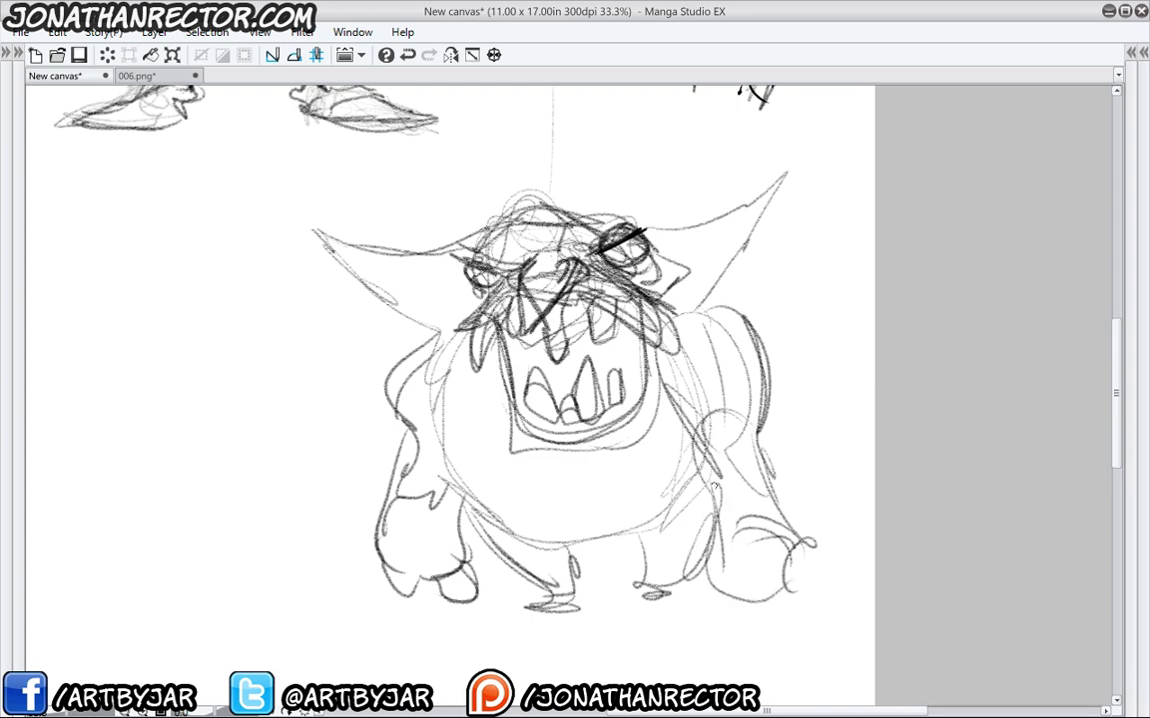
# Define the fingers and outer edge of the hand on the viewer's right, and add curved contour lines across the belly.
pyautogui.moveTo(758, 559); pyautogui.dragTo(799, 594)
pyautogui.moveTo(723, 589)
pyautogui.mouseDown()
pyautogui.moveTo(696, 599)
pyautogui.moveTo(729, 592)
pyautogui.mouseUp()
pyautogui.moveTo(700, 551); pyautogui.dragTo(694, 599)
pyautogui.moveTo(717, 489); pyautogui.dragTo(682, 549)
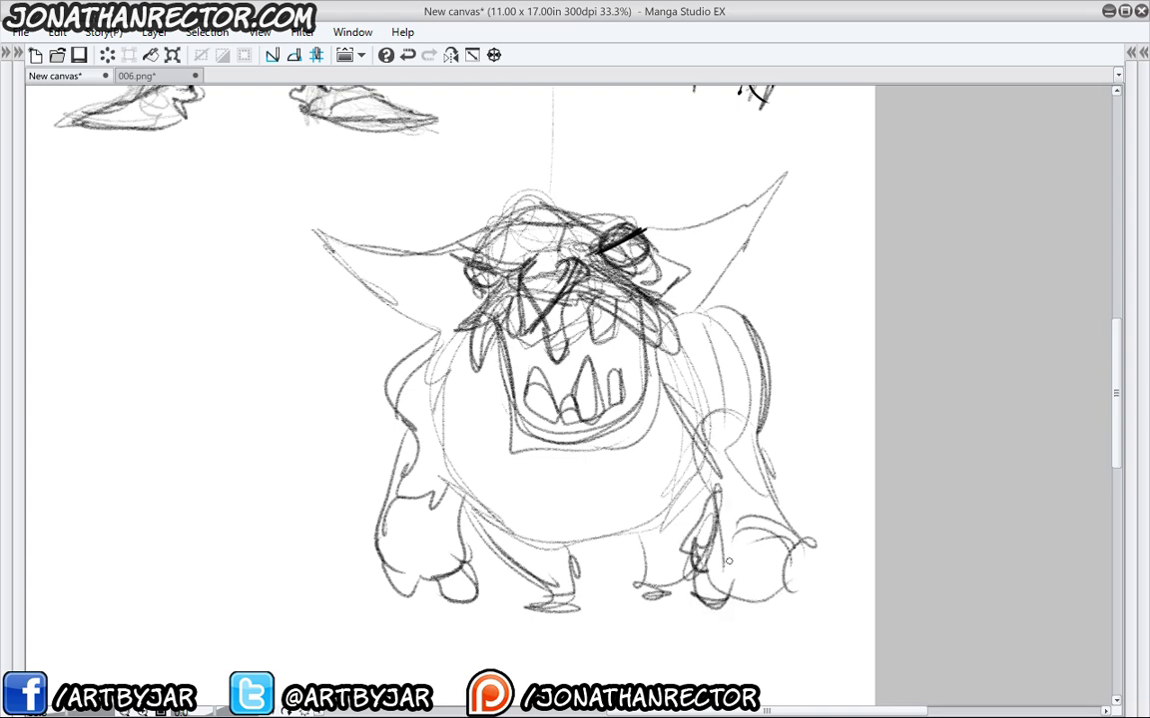
pyautogui.moveTo(738, 592); pyautogui.dragTo(785, 591)
pyautogui.moveTo(784, 594); pyautogui.dragTo(802, 546)
pyautogui.moveTo(760, 430); pyautogui.dragTo(802, 542)
pyautogui.moveTo(425, 444); pyautogui.dragTo(597, 389)
pyautogui.moveTo(419, 339); pyautogui.dragTo(504, 497)
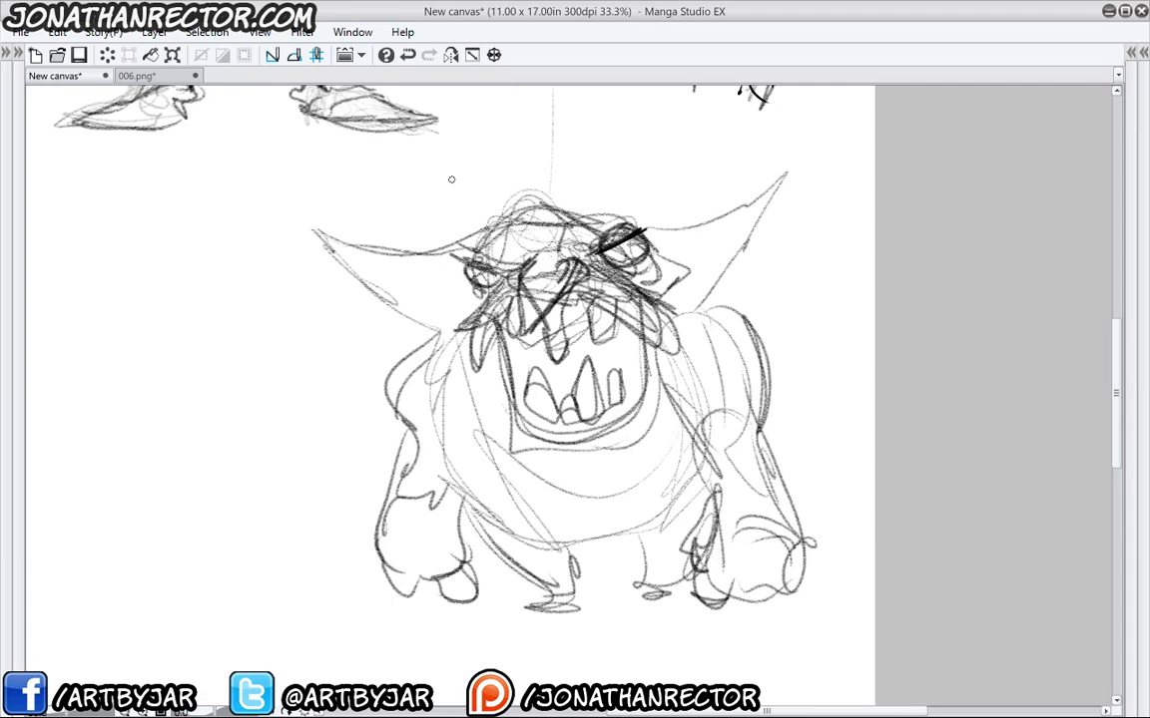
# Add a new layer above Layer 8 and set its expression color to Color.
pyautogui.press('Tab')
pyautogui.click(1093, 552)
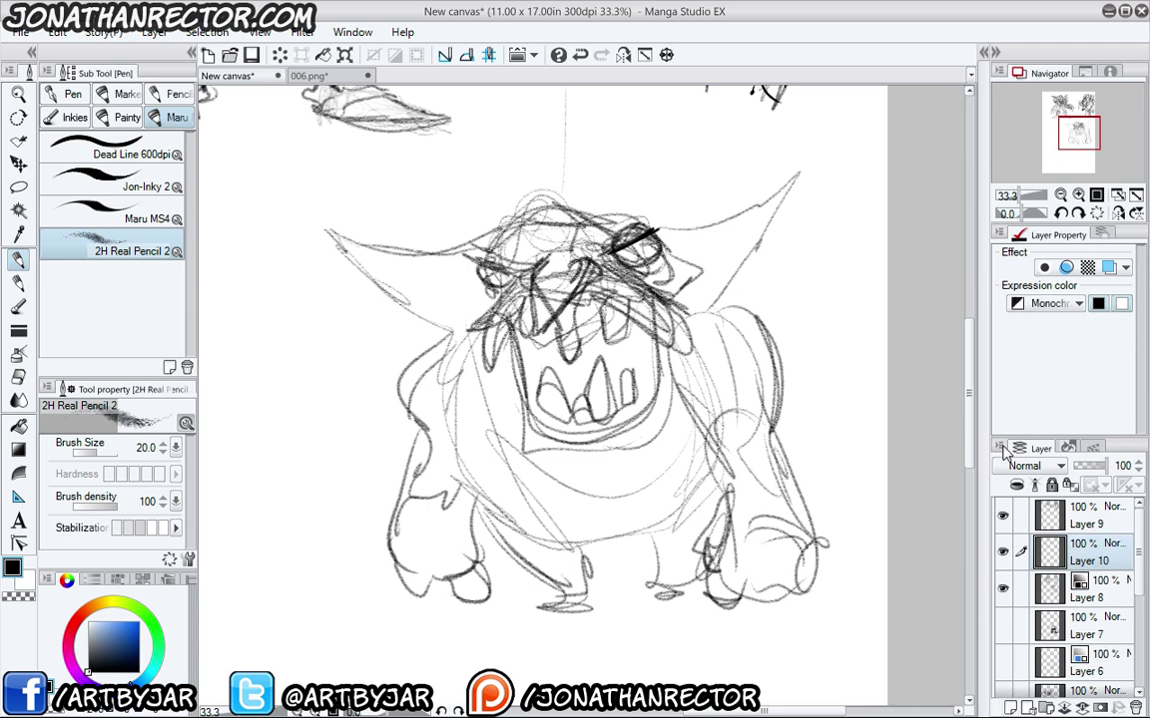
pyautogui.click(1048, 303)
pyautogui.click(1041, 326)
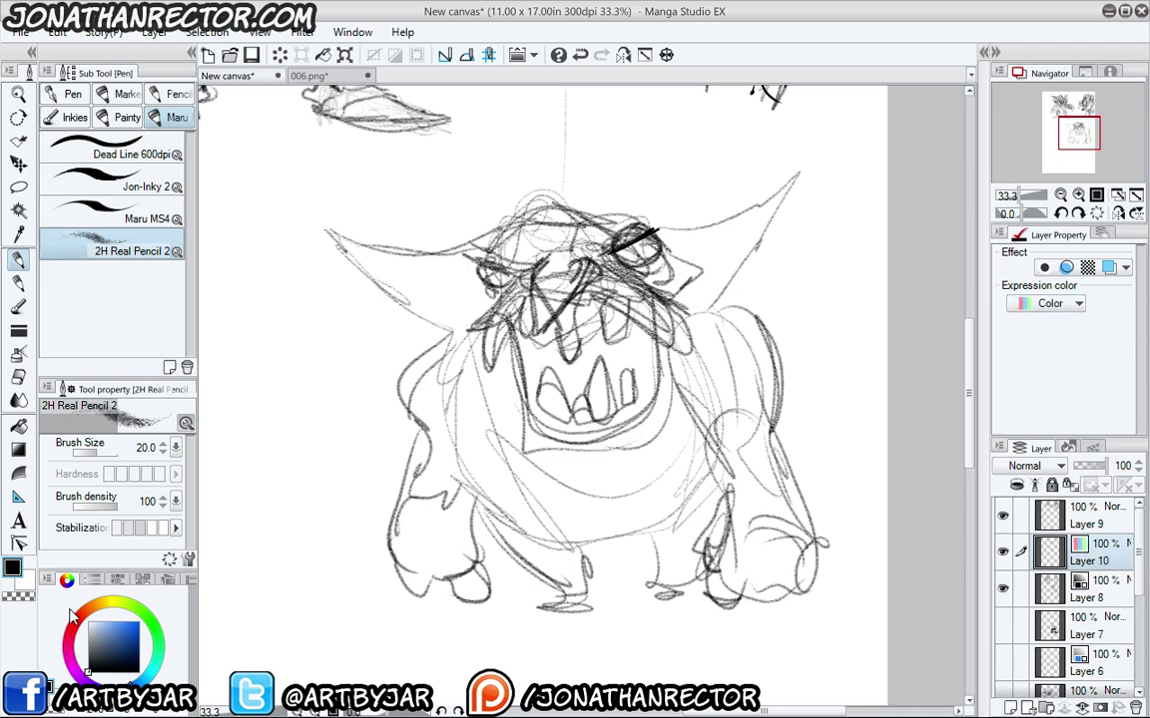
# Choose a red drawing colour and make a few test strokes beside the creature.
pyautogui.click(72, 623)
pyautogui.click(122, 632)
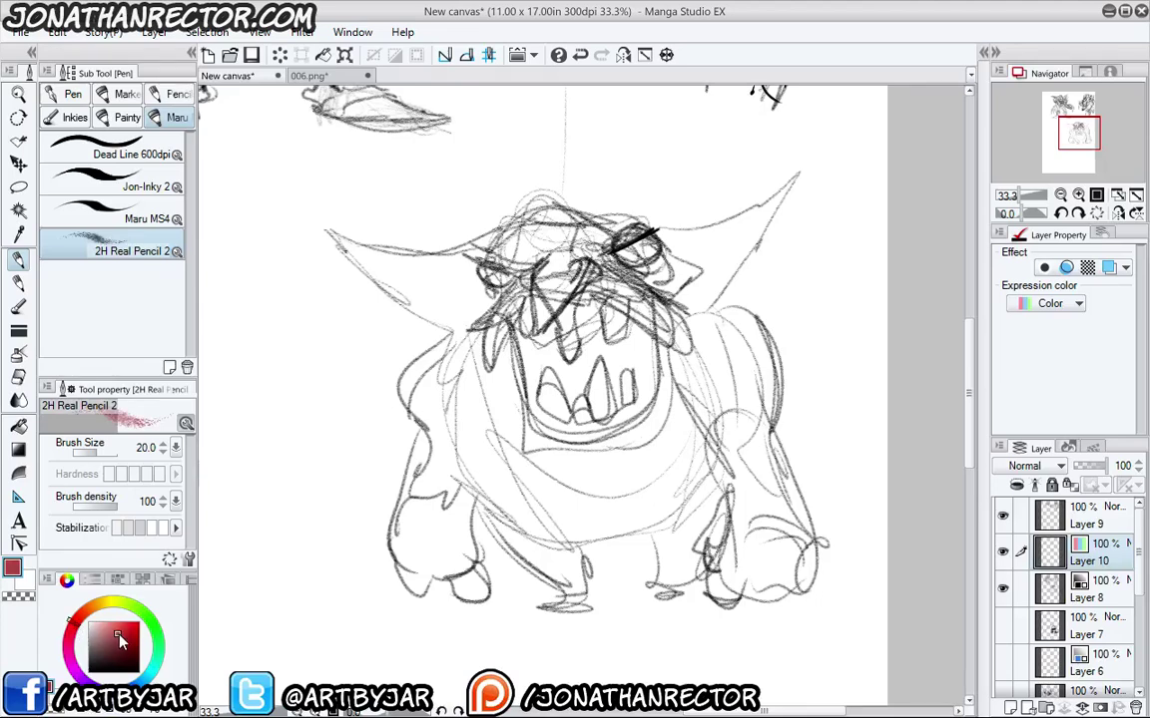
pyautogui.moveTo(337, 392)
pyautogui.mouseDown()
pyautogui.moveTo(352, 457)
pyautogui.moveTo(365, 461)
pyautogui.mouseUp()
pyautogui.press('Tab')
pyautogui.moveTo(448, 400)
pyautogui.mouseDown()
pyautogui.moveTo(454, 450)
pyautogui.moveTo(472, 409)
pyautogui.mouseUp()
# Lower the opacity of Layer 8 to 41% and make Layer 10 the active layer again.
pyautogui.press('Tab')
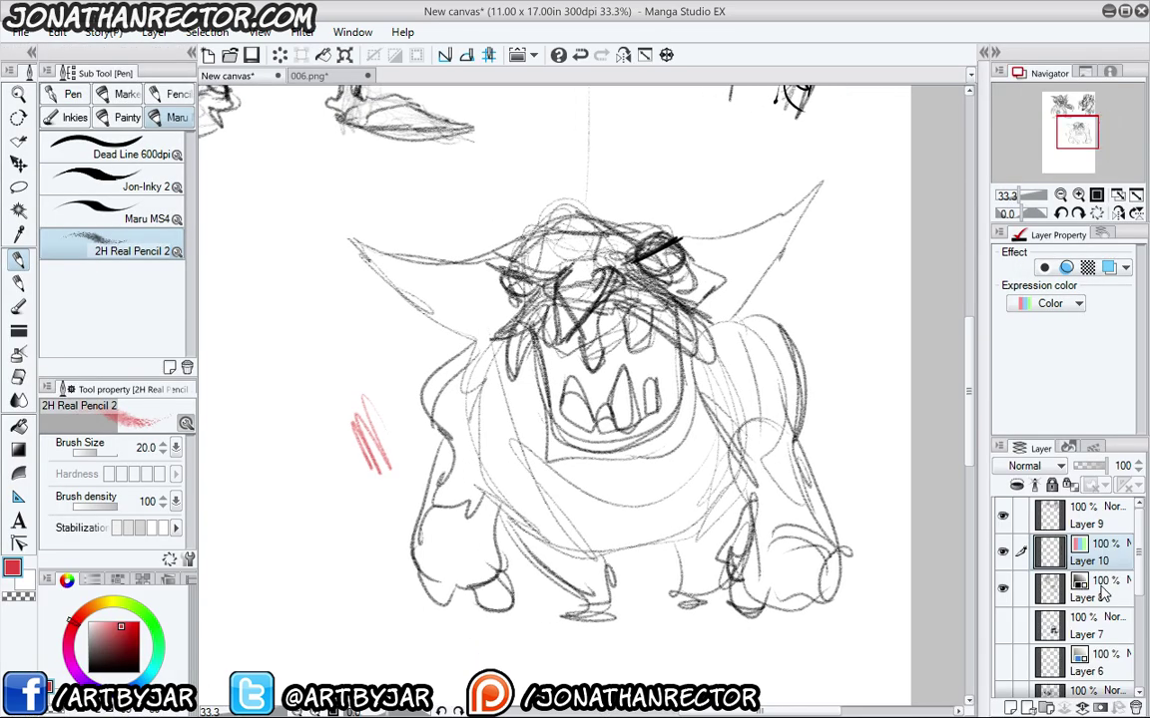
pyautogui.click(1099, 587)
pyautogui.click(1087, 467)
pyautogui.click(1105, 552)
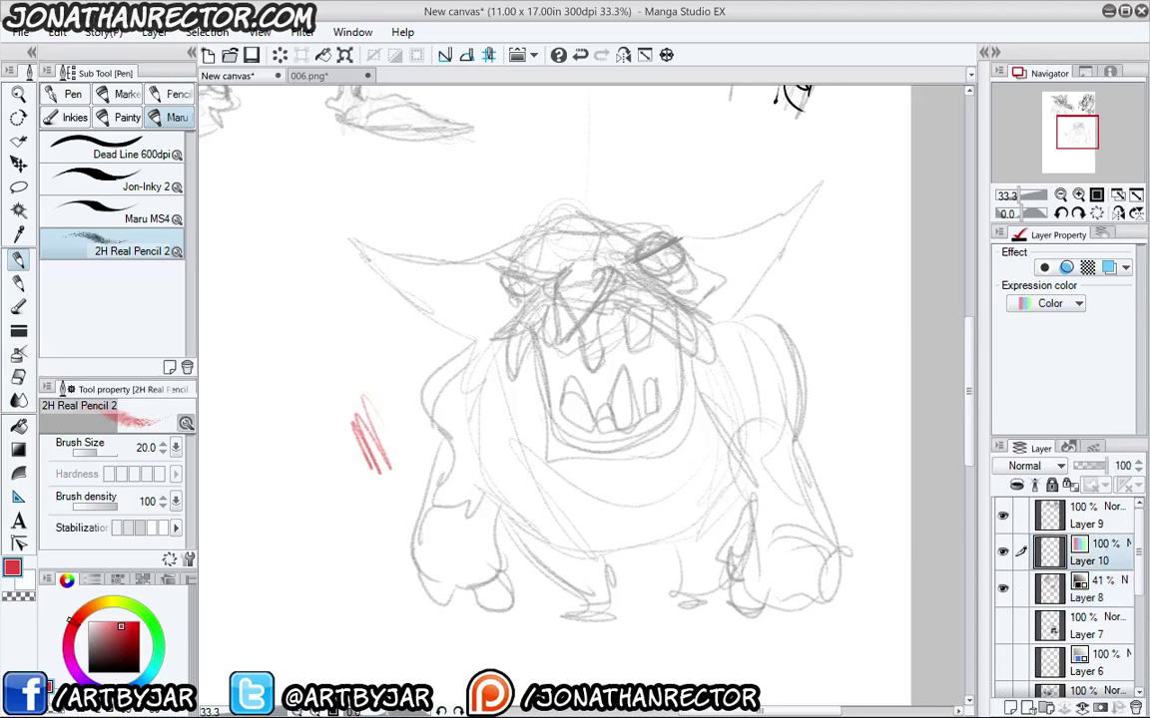
# Outline the creature's nose in red over the faded sketch.
pyautogui.press('Tab')
pyautogui.moveTo(478, 352); pyautogui.dragTo(476, 377)
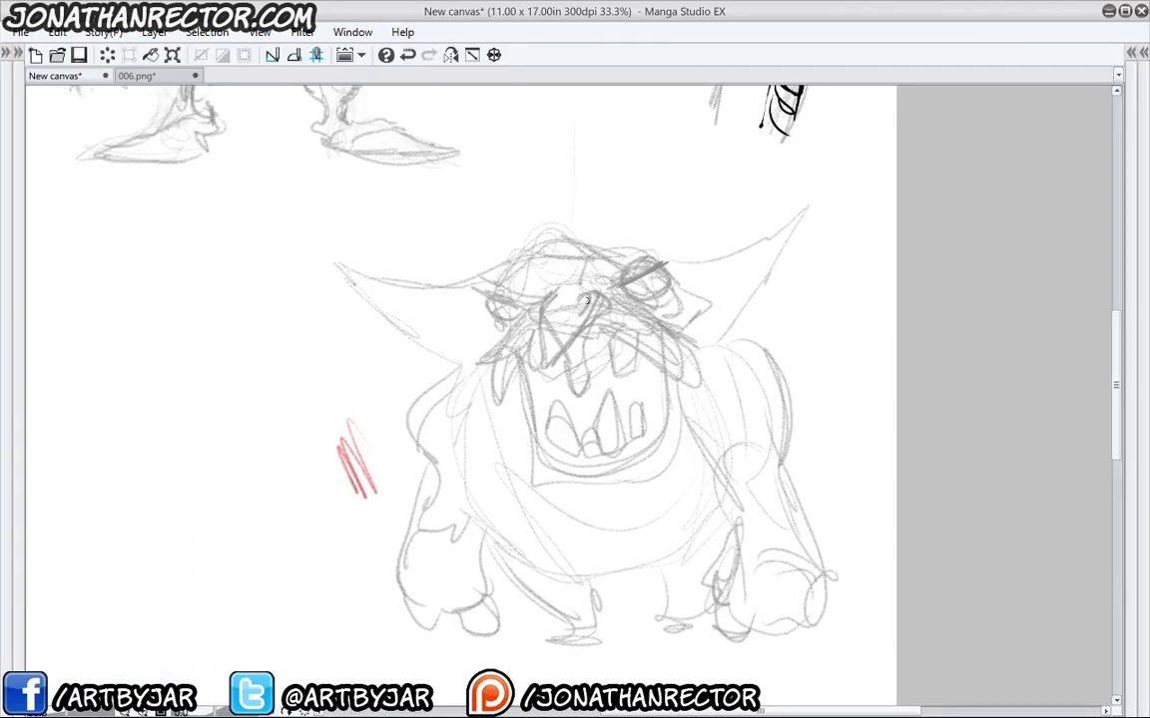
pyautogui.moveTo(598, 295); pyautogui.dragTo(546, 301)
pyautogui.press('Tab')
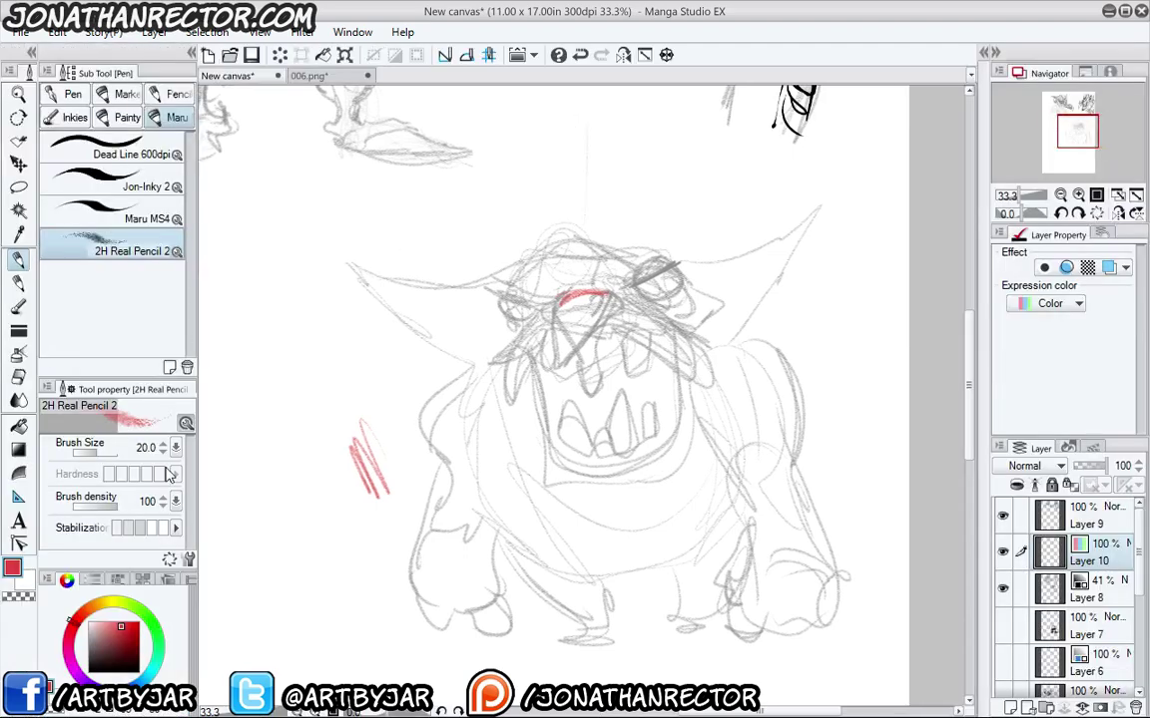
pyautogui.press('Tab')
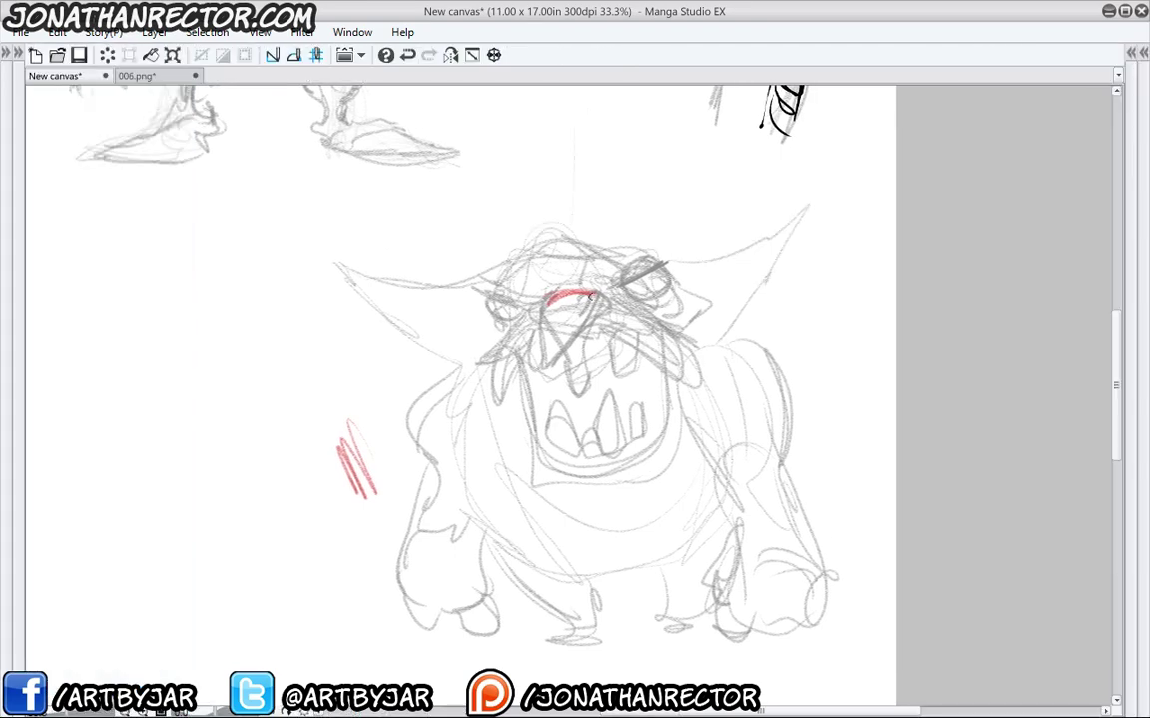
pyautogui.moveTo(590, 295)
pyautogui.mouseDown()
pyautogui.moveTo(541, 302)
pyautogui.moveTo(561, 362)
pyautogui.moveTo(618, 311)
pyautogui.moveTo(606, 321)
pyautogui.mouseUp()
# Draw the heavy brow ridges and the eyes beneath them in red.
pyautogui.moveTo(605, 319)
pyautogui.mouseDown()
pyautogui.moveTo(567, 291)
pyautogui.moveTo(529, 303)
pyautogui.moveTo(540, 328)
pyautogui.moveTo(598, 284)
pyautogui.moveTo(668, 263)
pyautogui.mouseUp()
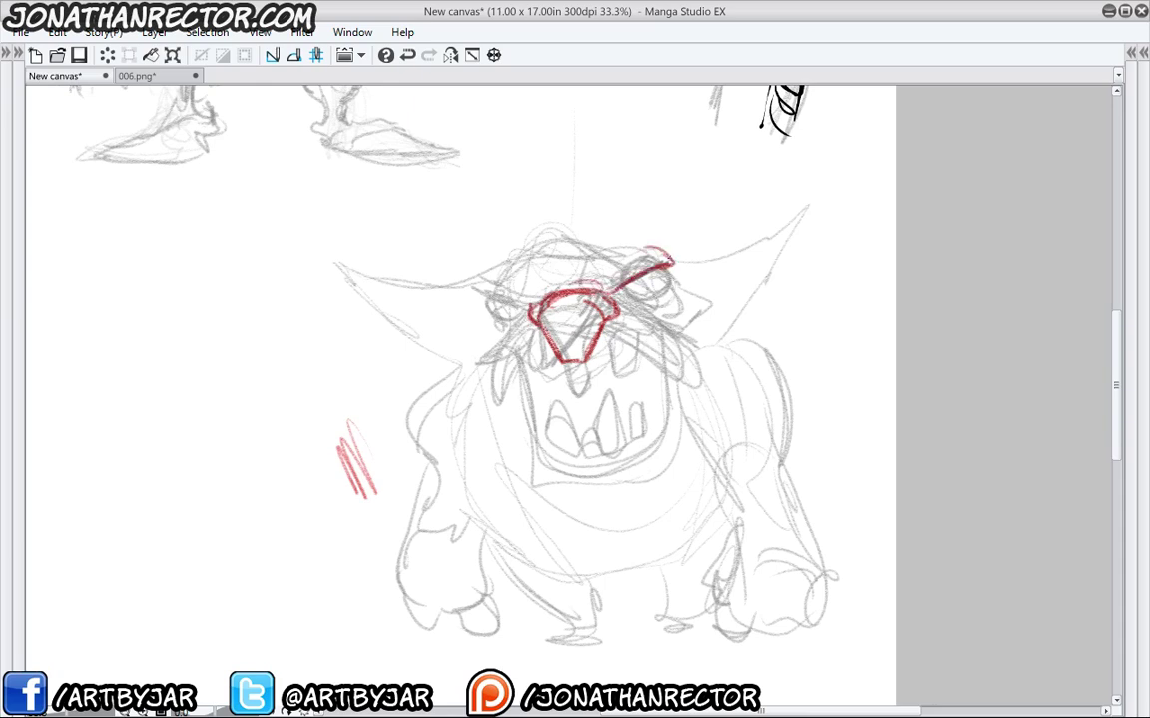
pyautogui.moveTo(673, 260); pyautogui.dragTo(629, 246)
pyautogui.moveTo(530, 305)
pyautogui.mouseDown()
pyautogui.moveTo(476, 288)
pyautogui.moveTo(506, 263)
pyautogui.moveTo(538, 279)
pyautogui.mouseUp()
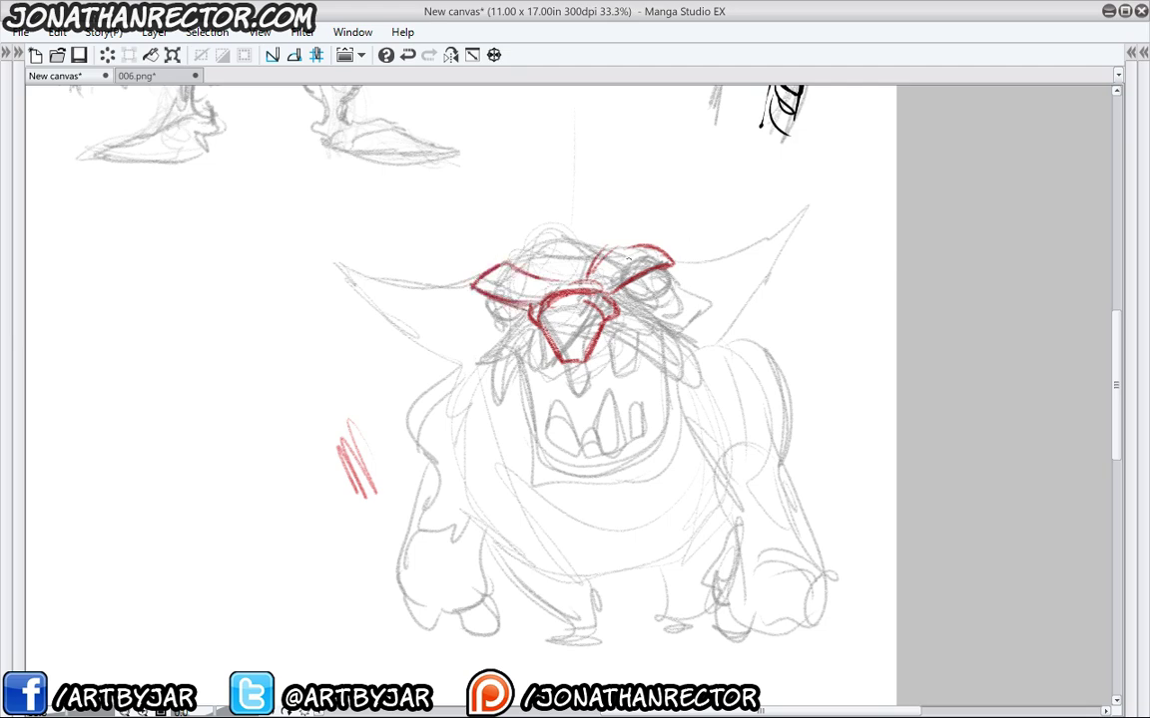
pyautogui.moveTo(612, 293); pyautogui.dragTo(688, 318)
pyautogui.moveTo(647, 277); pyautogui.dragTo(661, 309)
pyautogui.moveTo(539, 314); pyautogui.dragTo(492, 339)
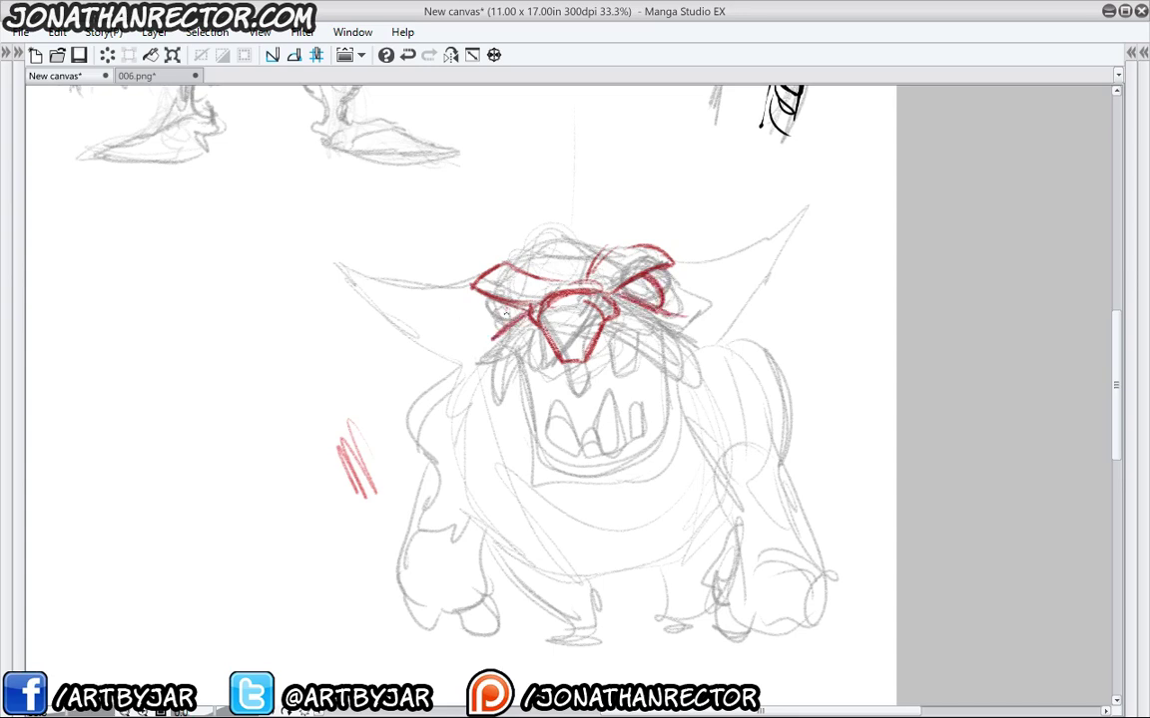
# Outline the drooping jowls on both sides of the mouth in red.
pyautogui.moveTo(654, 306)
pyautogui.mouseDown()
pyautogui.moveTo(699, 345)
pyautogui.moveTo(688, 388)
pyautogui.moveTo(609, 338)
pyautogui.moveTo(691, 388)
pyautogui.mouseUp()
pyautogui.moveTo(691, 388); pyautogui.dragTo(701, 341)
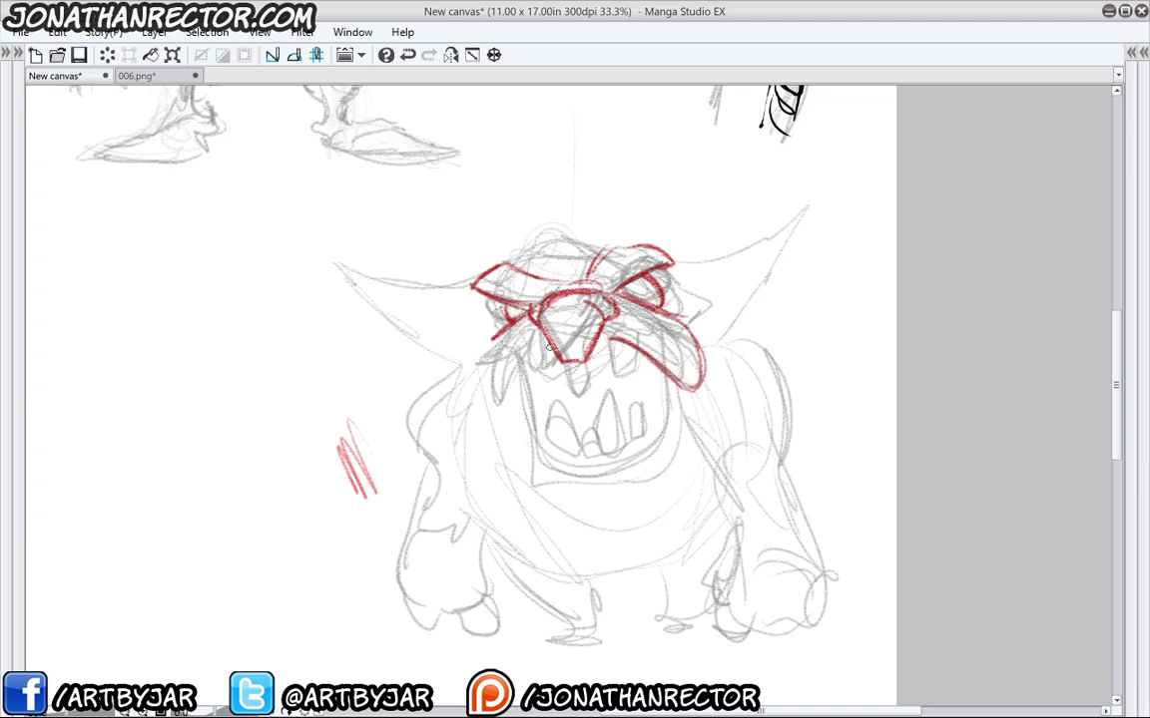
pyautogui.moveTo(547, 349)
pyautogui.mouseDown()
pyautogui.moveTo(497, 397)
pyautogui.moveTo(495, 344)
pyautogui.moveTo(493, 394)
pyautogui.moveTo(539, 353)
pyautogui.mouseUp()
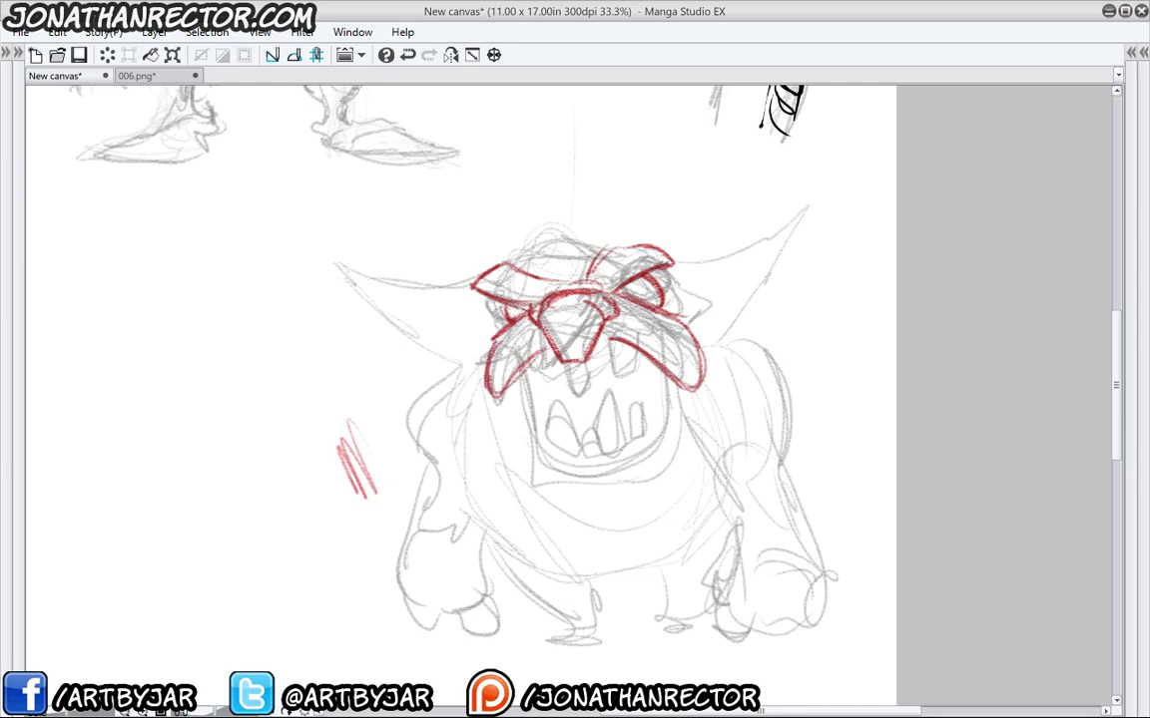
# Redraw the upper and lower teeth in red and outline the inner edge of the open mouth.
pyautogui.moveTo(635, 351); pyautogui.dragTo(608, 344)
pyautogui.moveTo(550, 403)
pyautogui.mouseDown()
pyautogui.moveTo(577, 443)
pyautogui.moveTo(566, 443)
pyautogui.moveTo(585, 423)
pyautogui.moveTo(612, 449)
pyautogui.moveTo(629, 430)
pyautogui.moveTo(646, 403)
pyautogui.mouseUp()
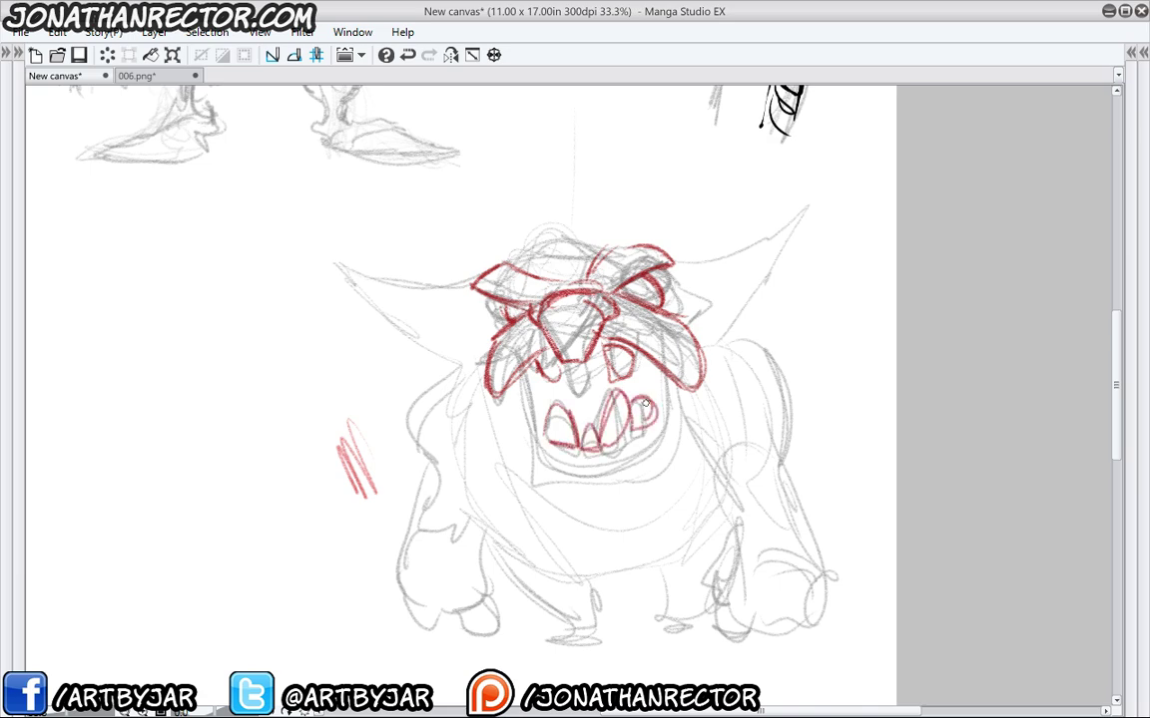
pyautogui.moveTo(541, 386); pyautogui.dragTo(549, 419)
pyautogui.moveTo(658, 375)
pyautogui.mouseDown()
pyautogui.moveTo(662, 433)
pyautogui.moveTo(650, 451)
pyautogui.moveTo(572, 463)
pyautogui.moveTo(545, 445)
pyautogui.mouseUp()
pyautogui.moveTo(629, 465); pyautogui.dragTo(537, 446)
pyautogui.moveTo(524, 381); pyautogui.dragTo(538, 444)
pyautogui.moveTo(523, 374); pyautogui.dragTo(548, 461)
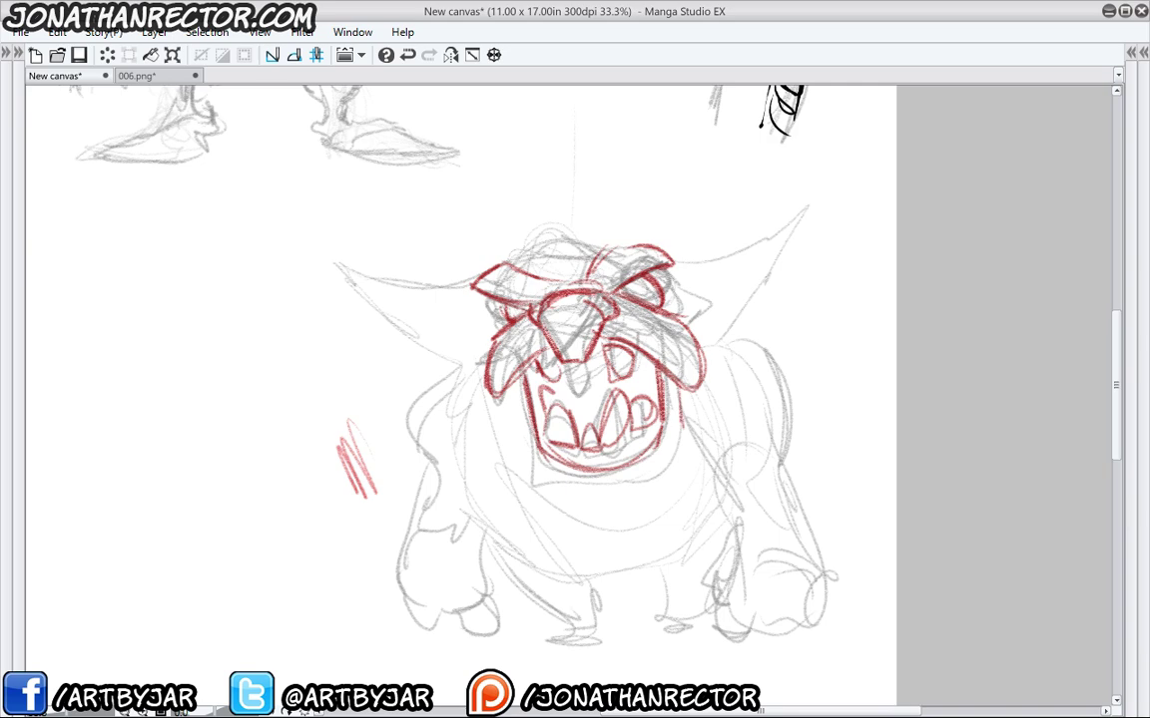
# Draw the thick lower lip in red around the mouth opening, with a wavy bottom edge.
pyautogui.moveTo(683, 388)
pyautogui.mouseDown()
pyautogui.moveTo(679, 469)
pyautogui.moveTo(637, 489)
pyautogui.moveTo(536, 491)
pyautogui.moveTo(505, 389)
pyautogui.moveTo(520, 462)
pyautogui.mouseUp()
pyautogui.moveTo(510, 389)
pyautogui.mouseDown()
pyautogui.moveTo(520, 475)
pyautogui.moveTo(552, 498)
pyautogui.mouseUp()
pyautogui.moveTo(510, 389)
pyautogui.mouseDown()
pyautogui.moveTo(523, 467)
pyautogui.moveTo(650, 490)
pyautogui.moveTo(683, 389)
pyautogui.mouseUp()
pyautogui.moveTo(682, 395); pyautogui.dragTo(678, 469)
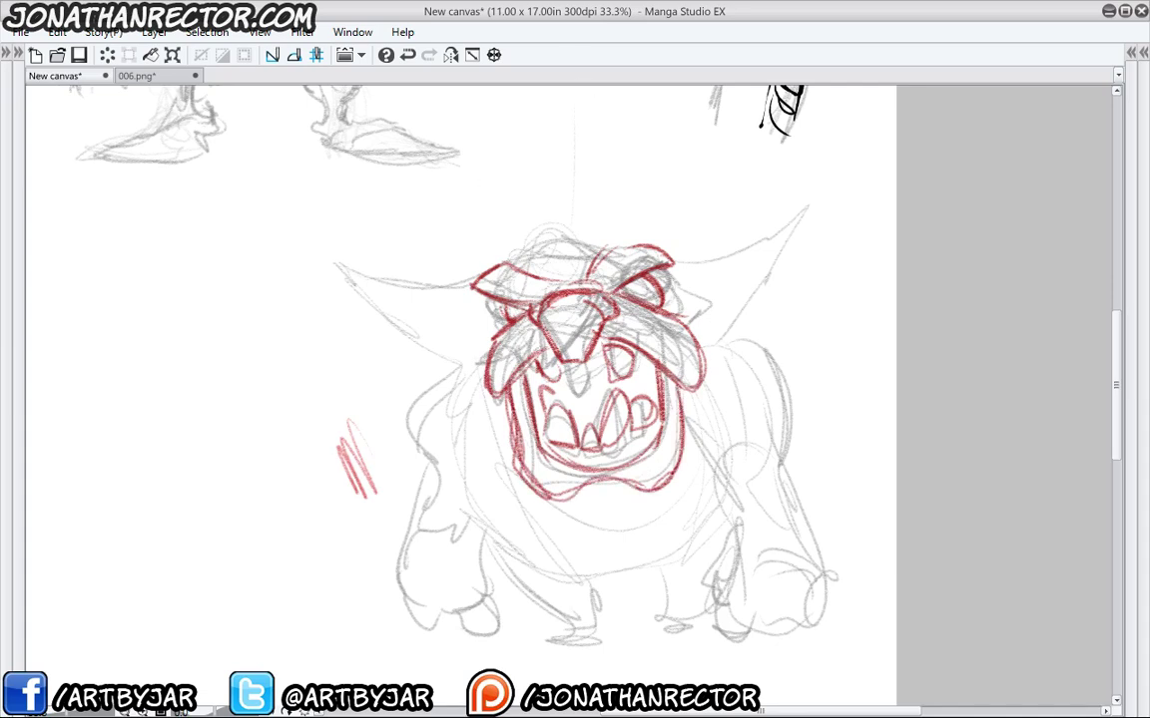
# Draw the top of the head, the angular cheekbones beside the eyes and the outer chin line in red.
pyautogui.moveTo(593, 245); pyautogui.dragTo(517, 270)
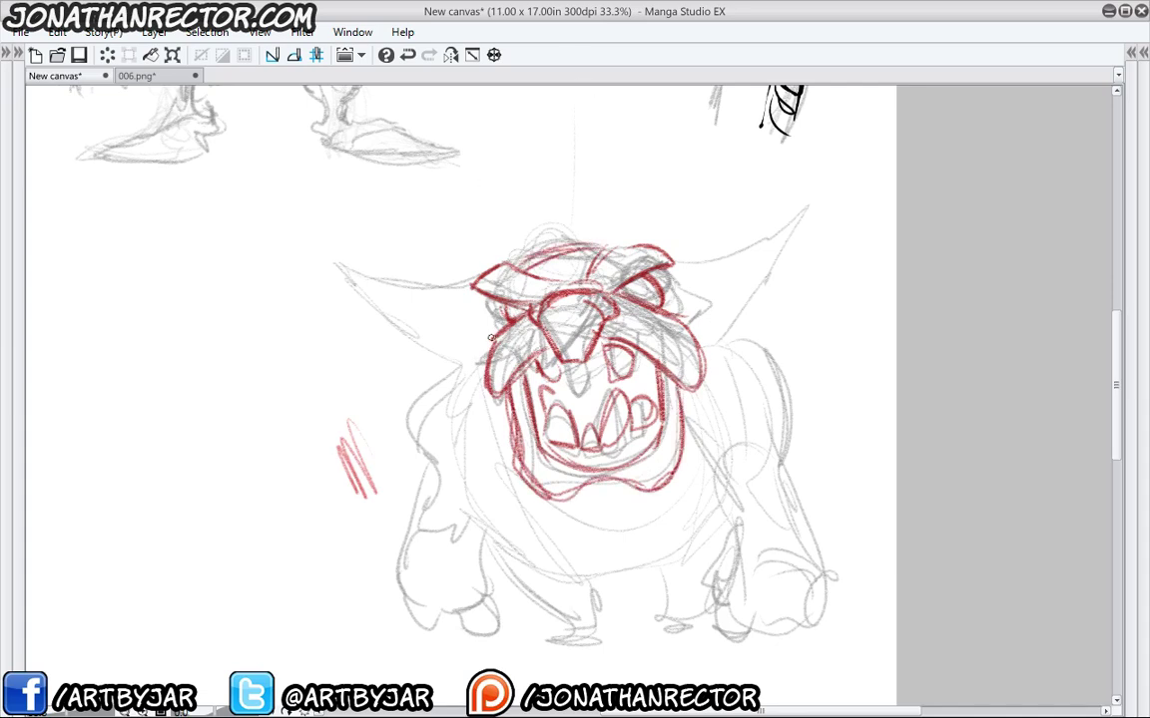
pyautogui.moveTo(490, 338)
pyautogui.mouseDown()
pyautogui.moveTo(477, 306)
pyautogui.moveTo(491, 325)
pyautogui.mouseUp()
pyautogui.moveTo(498, 404)
pyautogui.mouseDown()
pyautogui.moveTo(505, 469)
pyautogui.moveTo(559, 519)
pyautogui.moveTo(649, 504)
pyautogui.moveTo(690, 389)
pyautogui.moveTo(526, 504)
pyautogui.mouseUp()
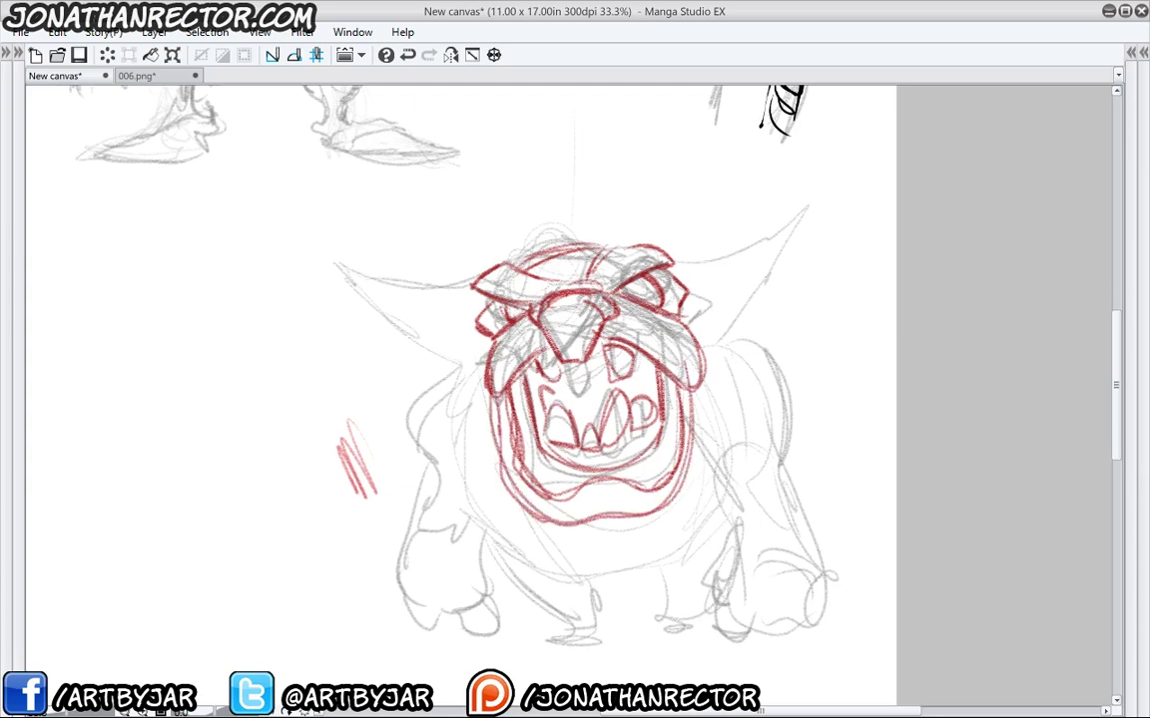
pyautogui.moveTo(495, 375); pyautogui.dragTo(497, 401)
# Outline the arm on the picture's left side in red, with a bulging upper arm, a forearm, and a fist with knuckles.
pyautogui.moveTo(457, 329)
pyautogui.mouseDown()
pyautogui.moveTo(477, 289)
pyautogui.moveTo(430, 384)
pyautogui.moveTo(439, 429)
pyautogui.moveTo(506, 459)
pyautogui.moveTo(465, 397)
pyautogui.moveTo(504, 352)
pyautogui.mouseUp()
pyautogui.moveTo(431, 399); pyautogui.dragTo(502, 456)
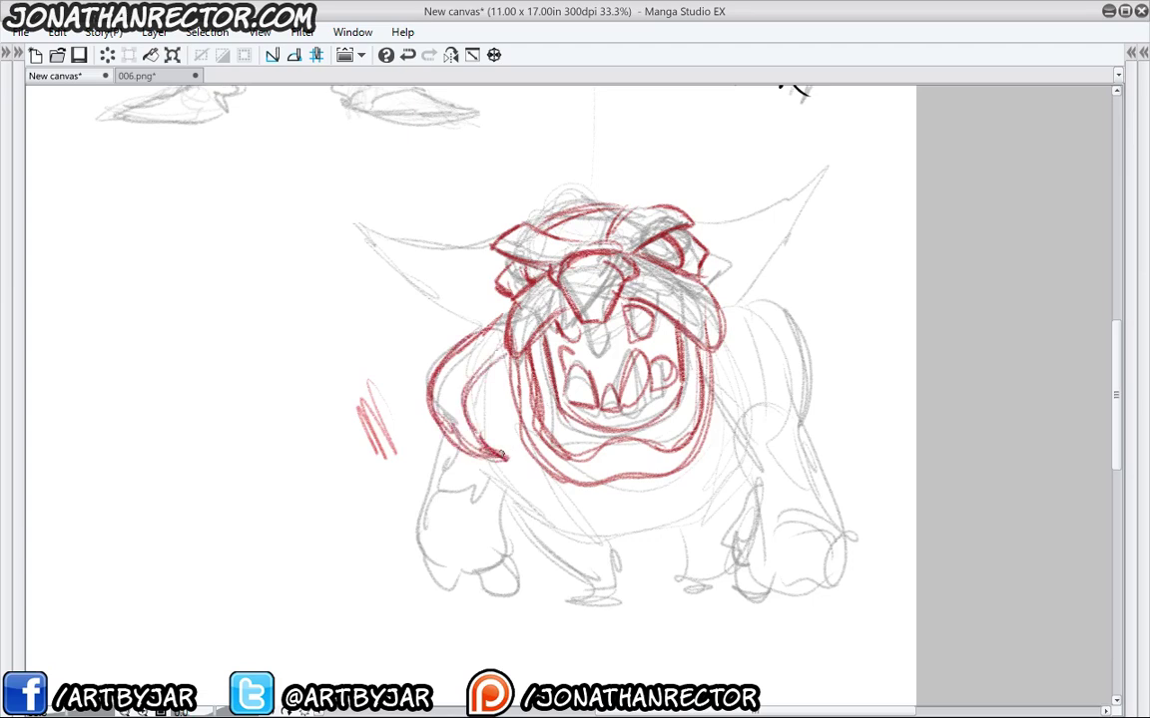
pyautogui.moveTo(439, 407)
pyautogui.mouseDown()
pyautogui.moveTo(525, 461)
pyautogui.moveTo(469, 507)
pyautogui.mouseUp()
pyautogui.moveTo(454, 454)
pyautogui.mouseDown()
pyautogui.moveTo(469, 505)
pyautogui.moveTo(426, 546)
pyautogui.moveTo(477, 584)
pyautogui.mouseUp()
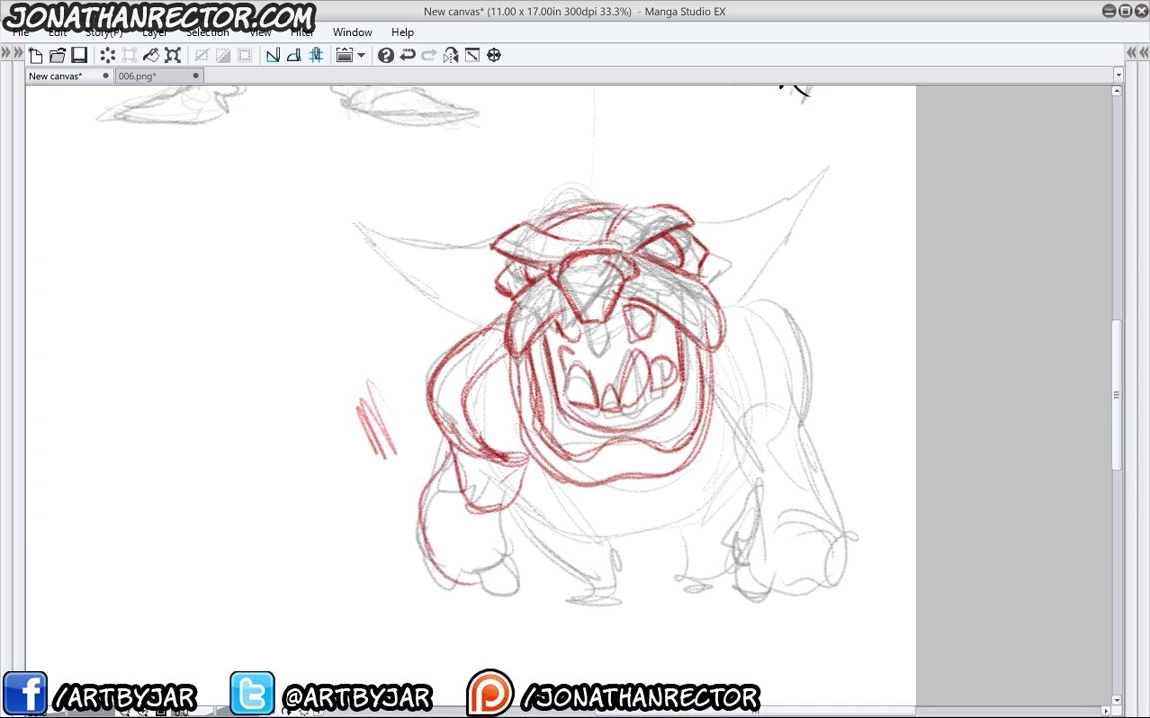
pyautogui.moveTo(513, 486)
pyautogui.mouseDown()
pyautogui.moveTo(521, 593)
pyautogui.moveTo(490, 596)
pyautogui.moveTo(451, 577)
pyautogui.moveTo(424, 546)
pyautogui.mouseUp()
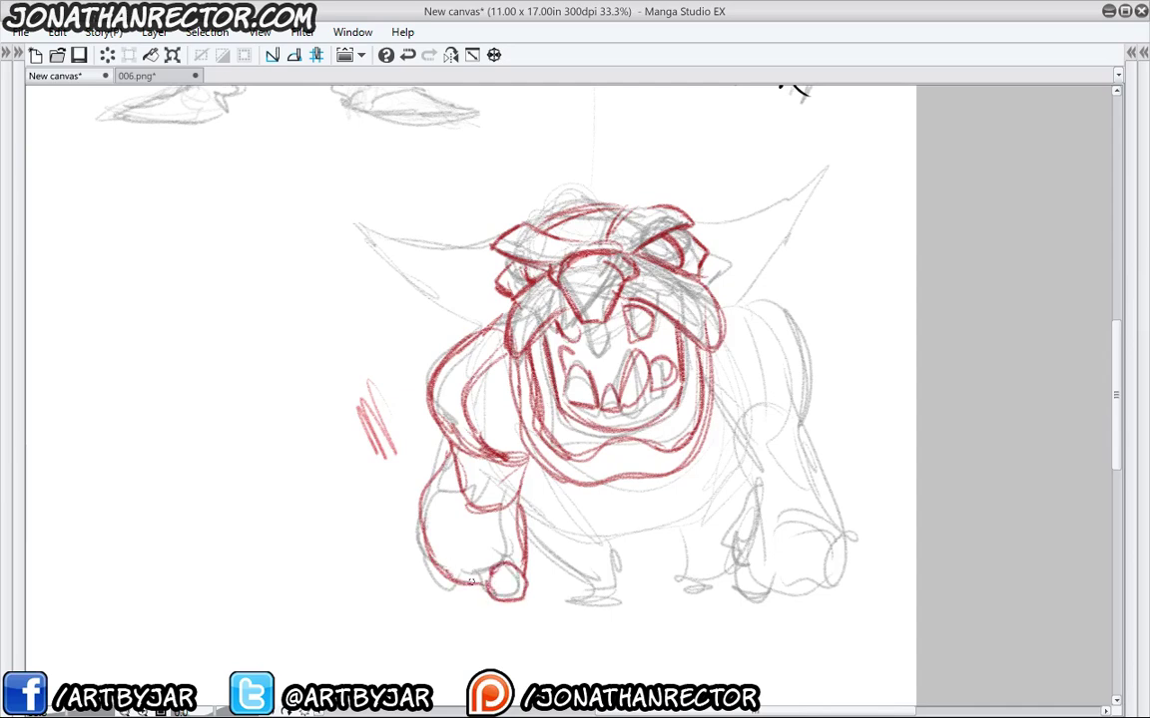
pyautogui.moveTo(454, 596); pyautogui.dragTo(420, 567)
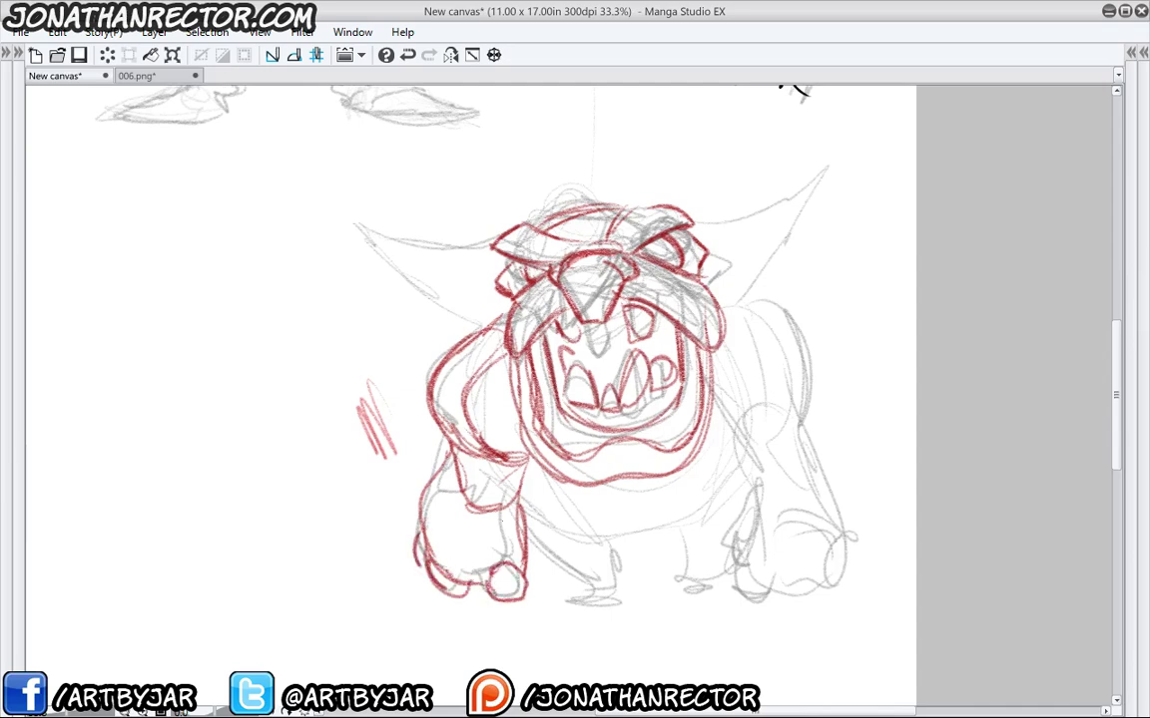
pyautogui.moveTo(454, 487); pyautogui.dragTo(415, 419)
# Draw the rounded shoulder, upper arm and swelling forearm on the picture's right side in red.
pyautogui.moveTo(715, 277)
pyautogui.mouseDown()
pyautogui.moveTo(791, 313)
pyautogui.moveTo(793, 357)
pyautogui.mouseUp()
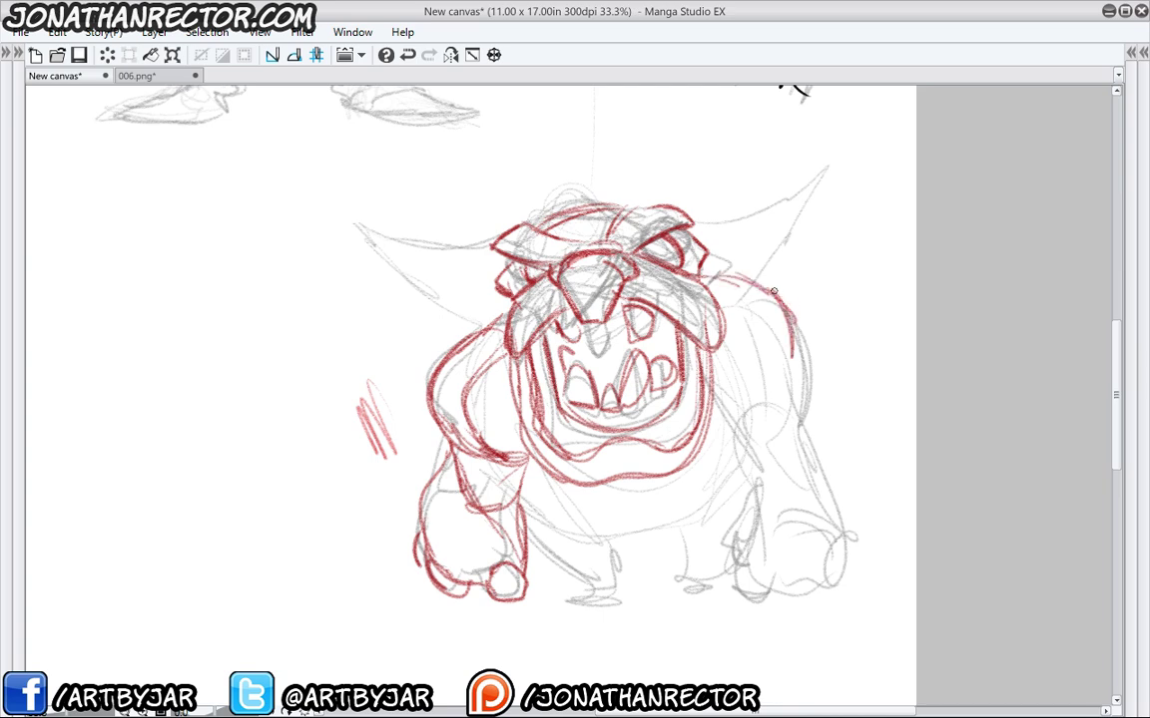
pyautogui.moveTo(774, 290)
pyautogui.mouseDown()
pyautogui.moveTo(788, 384)
pyautogui.moveTo(748, 391)
pyautogui.mouseUp()
pyautogui.moveTo(806, 355); pyautogui.dragTo(818, 441)
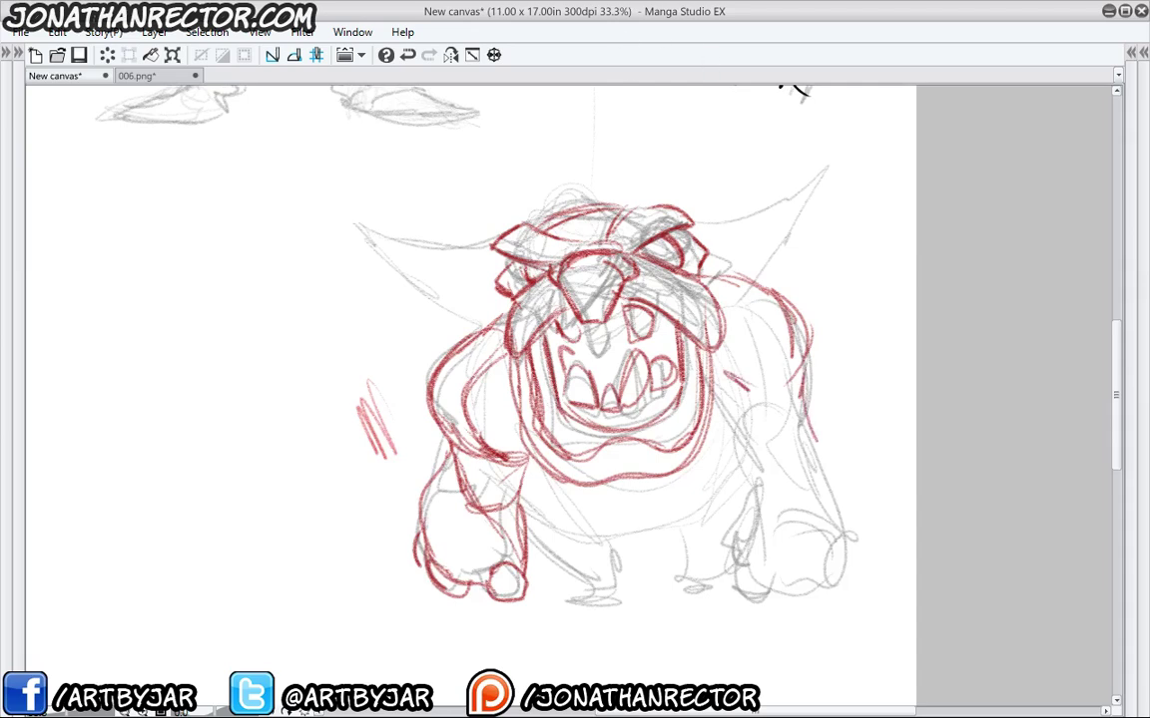
pyautogui.moveTo(726, 379)
pyautogui.mouseDown()
pyautogui.moveTo(728, 432)
pyautogui.moveTo(750, 455)
pyautogui.mouseUp()
pyautogui.moveTo(810, 425); pyautogui.dragTo(766, 427)
pyautogui.moveTo(802, 418)
pyautogui.mouseDown()
pyautogui.moveTo(827, 456)
pyautogui.moveTo(834, 508)
pyautogui.mouseUp()
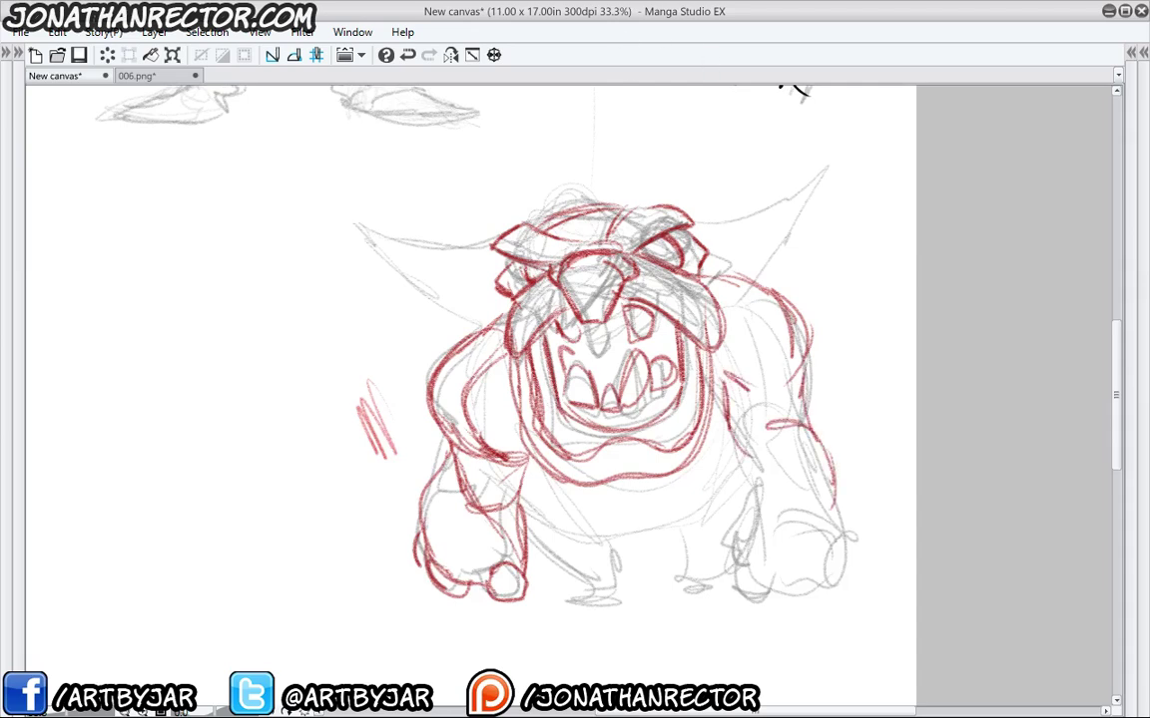
pyautogui.moveTo(743, 419); pyautogui.dragTo(734, 509)
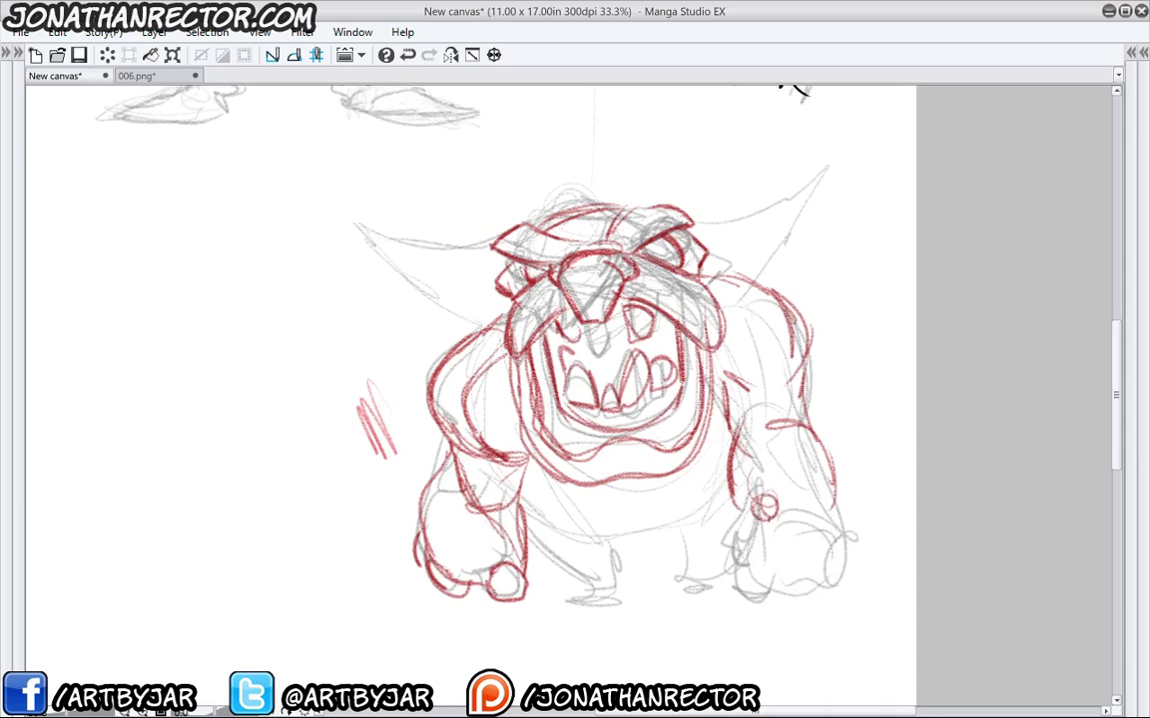
# Add the curled fist to the right-side arm and finish its outer and inner forearm lines in red.
pyautogui.moveTo(768, 495)
pyautogui.mouseDown()
pyautogui.moveTo(791, 528)
pyautogui.moveTo(750, 557)
pyautogui.mouseUp()
pyautogui.moveTo(776, 497)
pyautogui.mouseDown()
pyautogui.moveTo(794, 534)
pyautogui.moveTo(736, 537)
pyautogui.mouseUp()
pyautogui.moveTo(779, 502); pyautogui.dragTo(794, 548)
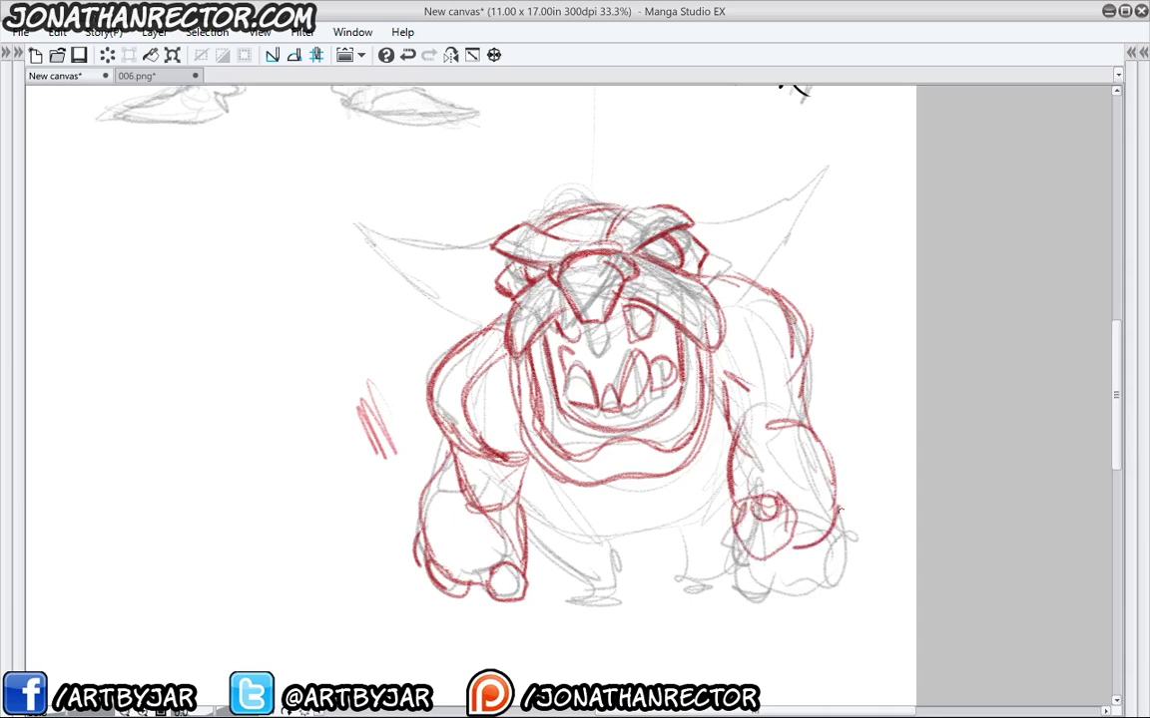
pyautogui.moveTo(840, 512); pyautogui.dragTo(804, 548)
pyautogui.moveTo(813, 434)
pyautogui.mouseDown()
pyautogui.moveTo(843, 507)
pyautogui.moveTo(763, 487)
pyautogui.mouseUp()
pyautogui.moveTo(776, 407); pyautogui.dragTo(746, 489)
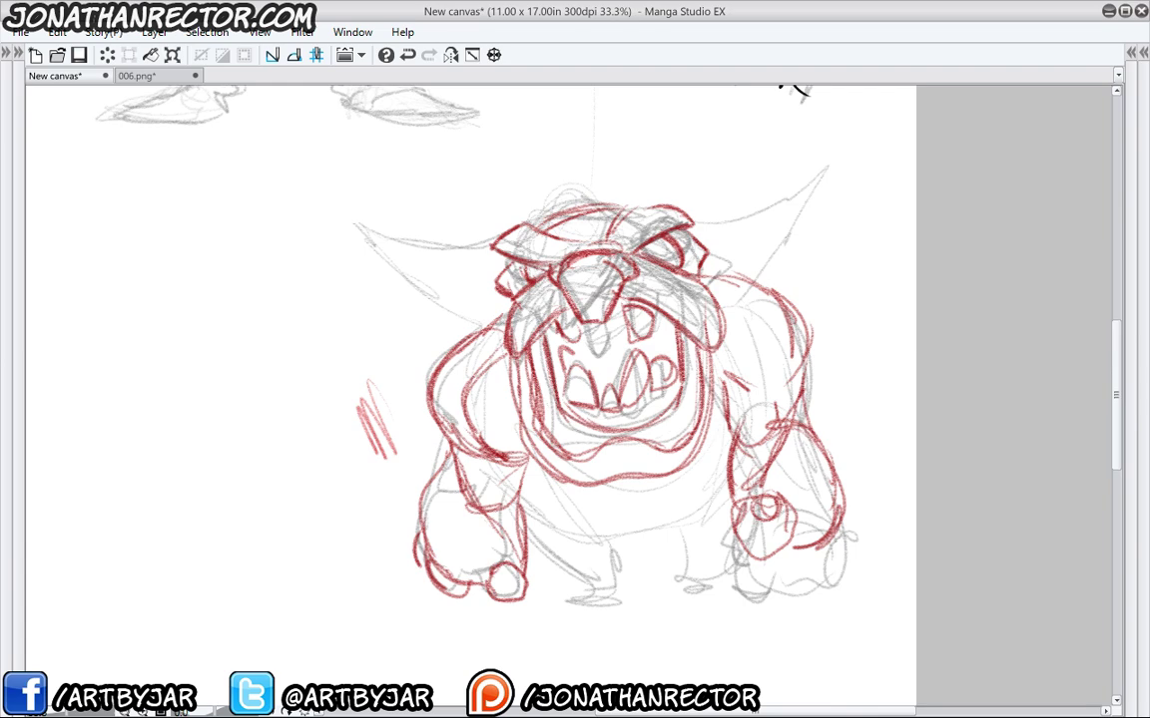
# Add red contour curves at both elbows and reinforce the upper-arm edges of the right-side arm.
pyautogui.moveTo(487, 487); pyautogui.dragTo(532, 467)
pyautogui.moveTo(489, 494); pyautogui.dragTo(532, 469)
pyautogui.moveTo(738, 439); pyautogui.dragTo(788, 428)
pyautogui.moveTo(733, 399); pyautogui.dragTo(784, 379)
pyautogui.moveTo(740, 444)
pyautogui.mouseDown()
pyautogui.moveTo(726, 381)
pyautogui.moveTo(747, 453)
pyautogui.mouseUp()
pyautogui.moveTo(749, 452)
pyautogui.mouseDown()
pyautogui.moveTo(793, 425)
pyautogui.moveTo(795, 367)
pyautogui.mouseUp()
pyautogui.moveTo(816, 340); pyautogui.dragTo(804, 406)
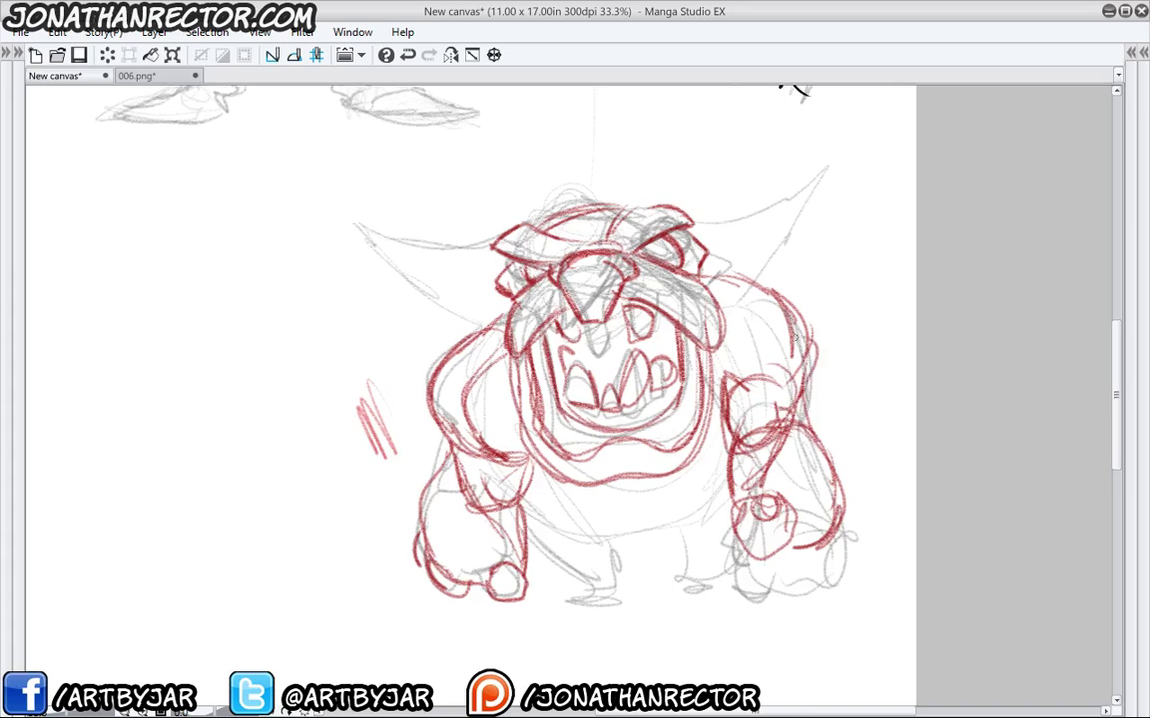
# Touch up the right-side shoulder and draw the round belly underside and the two short legs with feet in red.
pyautogui.moveTo(781, 300); pyautogui.dragTo(804, 327)
pyautogui.moveTo(729, 286); pyautogui.dragTo(759, 307)
pyautogui.moveTo(729, 482)
pyautogui.mouseDown()
pyautogui.moveTo(636, 540)
pyautogui.moveTo(542, 502)
pyautogui.moveTo(630, 542)
pyautogui.moveTo(564, 526)
pyautogui.moveTo(623, 593)
pyautogui.moveTo(569, 600)
pyautogui.moveTo(632, 599)
pyautogui.mouseUp()
pyautogui.moveTo(740, 551)
pyautogui.mouseDown()
pyautogui.moveTo(698, 559)
pyautogui.moveTo(741, 556)
pyautogui.moveTo(765, 611)
pyautogui.moveTo(683, 575)
pyautogui.moveTo(683, 601)
pyautogui.moveTo(754, 589)
pyautogui.mouseUp()
pyautogui.moveTo(686, 544); pyautogui.dragTo(738, 562)
pyautogui.moveTo(617, 542); pyautogui.dragTo(691, 537)
pyautogui.moveTo(504, 500); pyautogui.dragTo(517, 491)
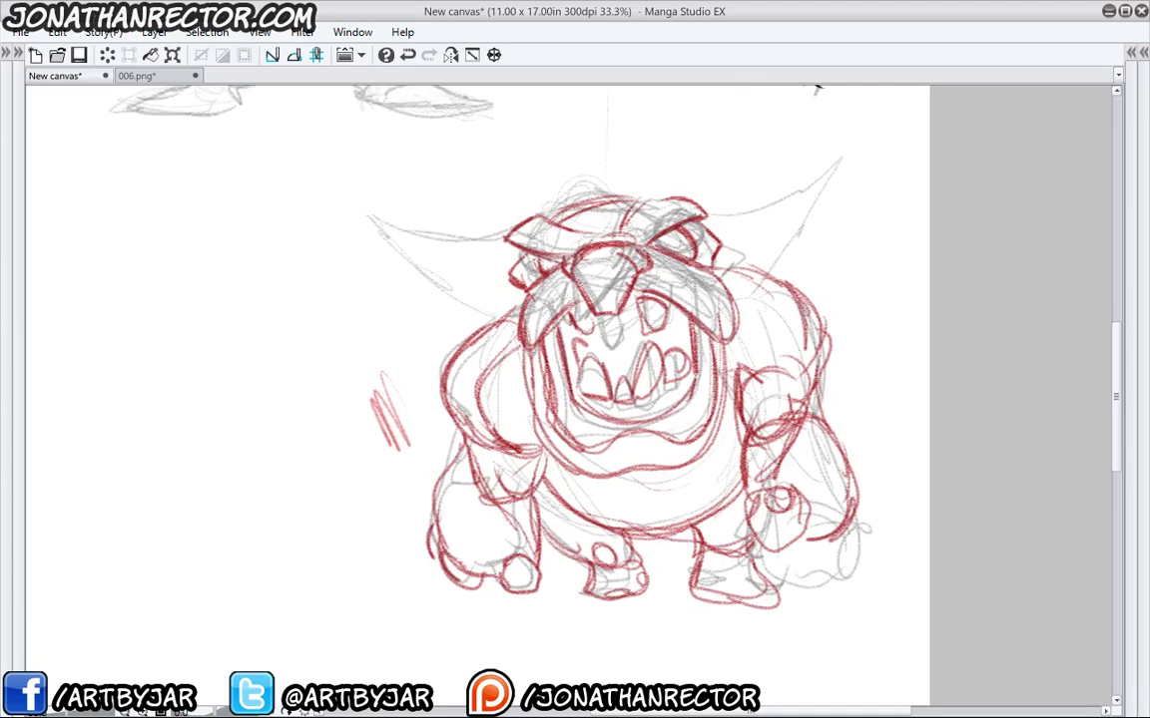
# Hatch the left-side forearm, then lasso it with the fist and rotate, enlarge and shift the selection inward toward the body.
pyautogui.moveTo(599, 333); pyautogui.dragTo(613, 321)
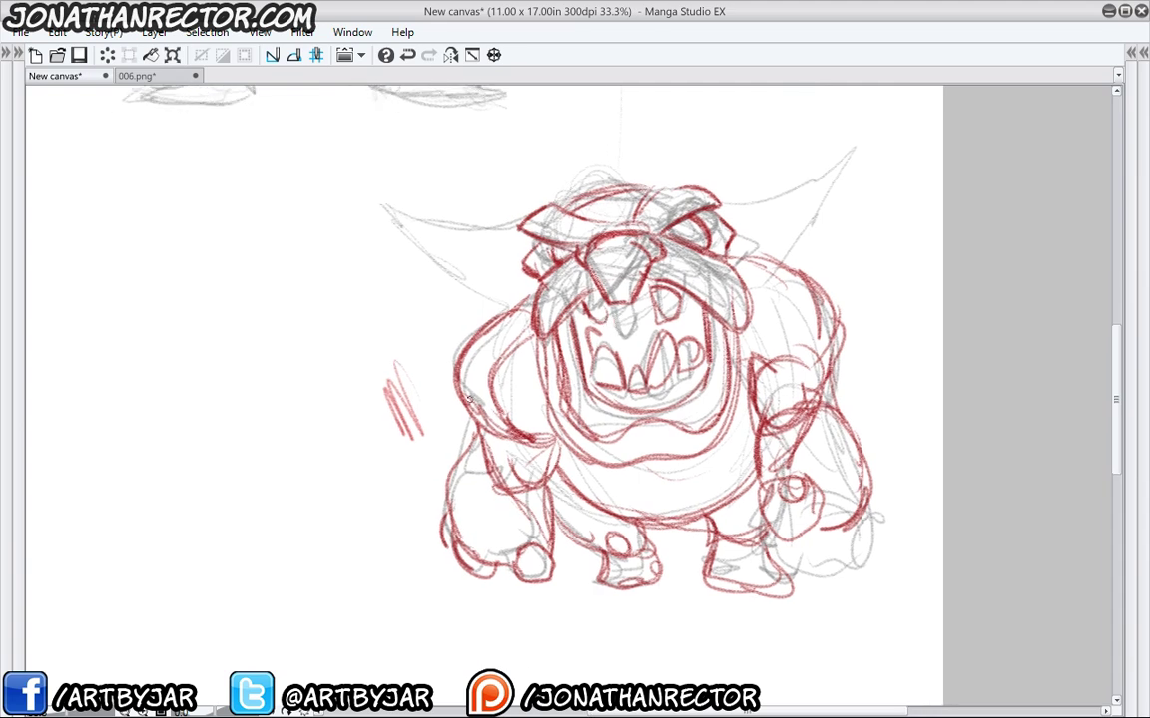
pyautogui.moveTo(466, 481); pyautogui.dragTo(495, 552)
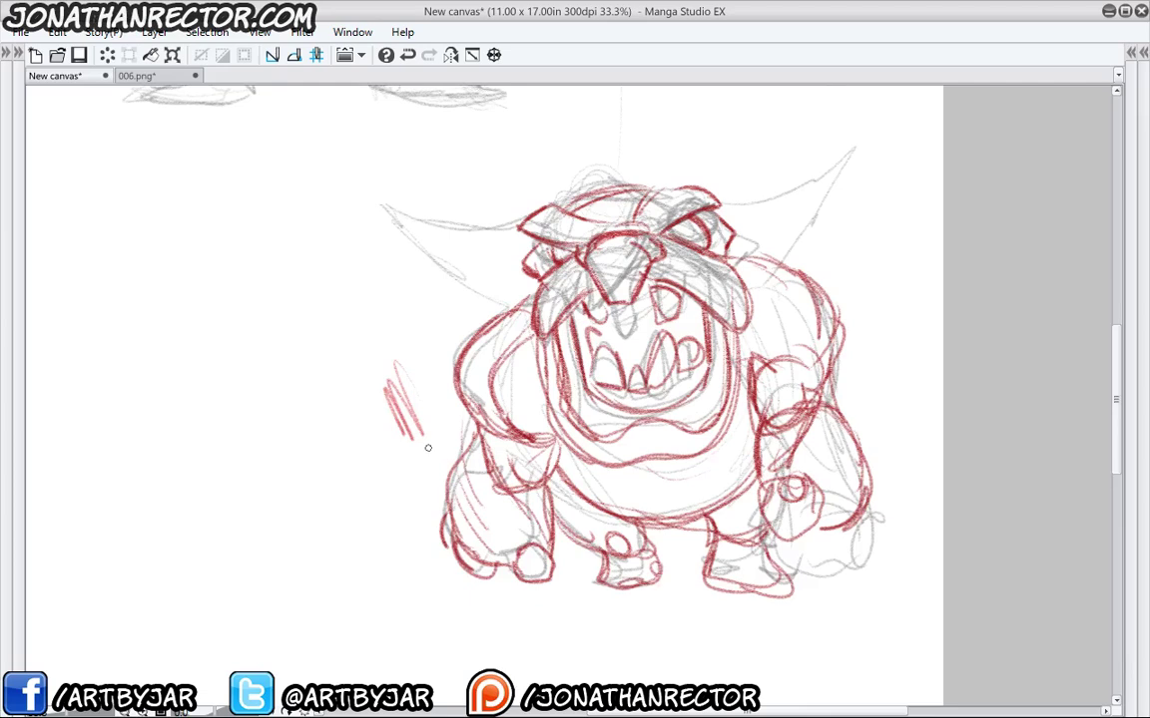
pyautogui.moveTo(433, 480)
pyautogui.mouseDown()
pyautogui.moveTo(453, 422)
pyautogui.moveTo(501, 434)
pyautogui.moveTo(467, 594)
pyautogui.moveTo(408, 492)
pyautogui.mouseUp()
pyautogui.click(522, 634)
pyautogui.moveTo(363, 626); pyautogui.dragTo(403, 659)
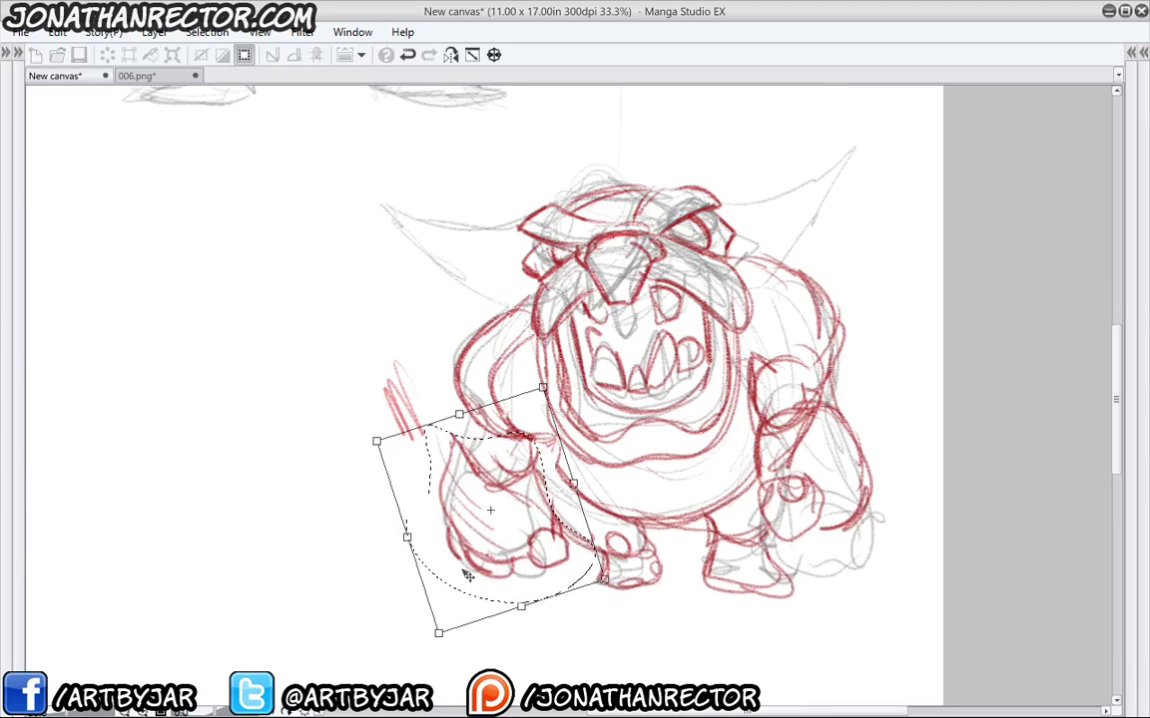
pyautogui.moveTo(468, 575); pyautogui.dragTo(509, 609)
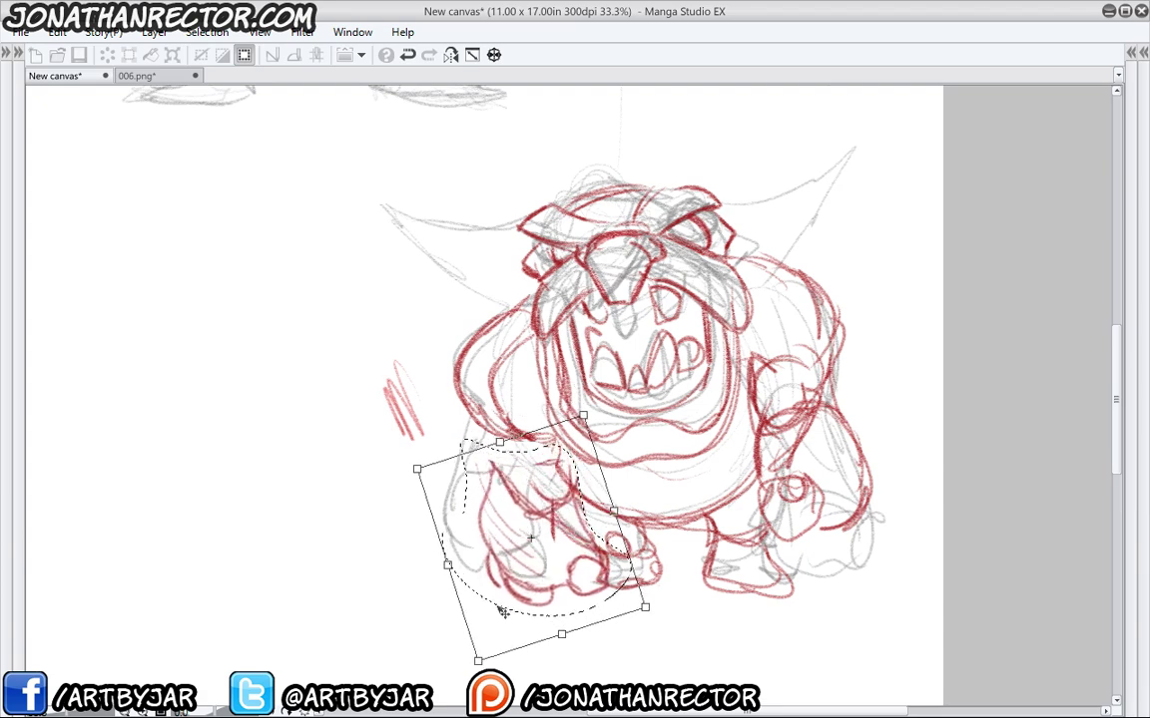
pyautogui.moveTo(416, 471); pyautogui.dragTo(392, 448)
pyautogui.moveTo(464, 528); pyautogui.dragTo(463, 526)
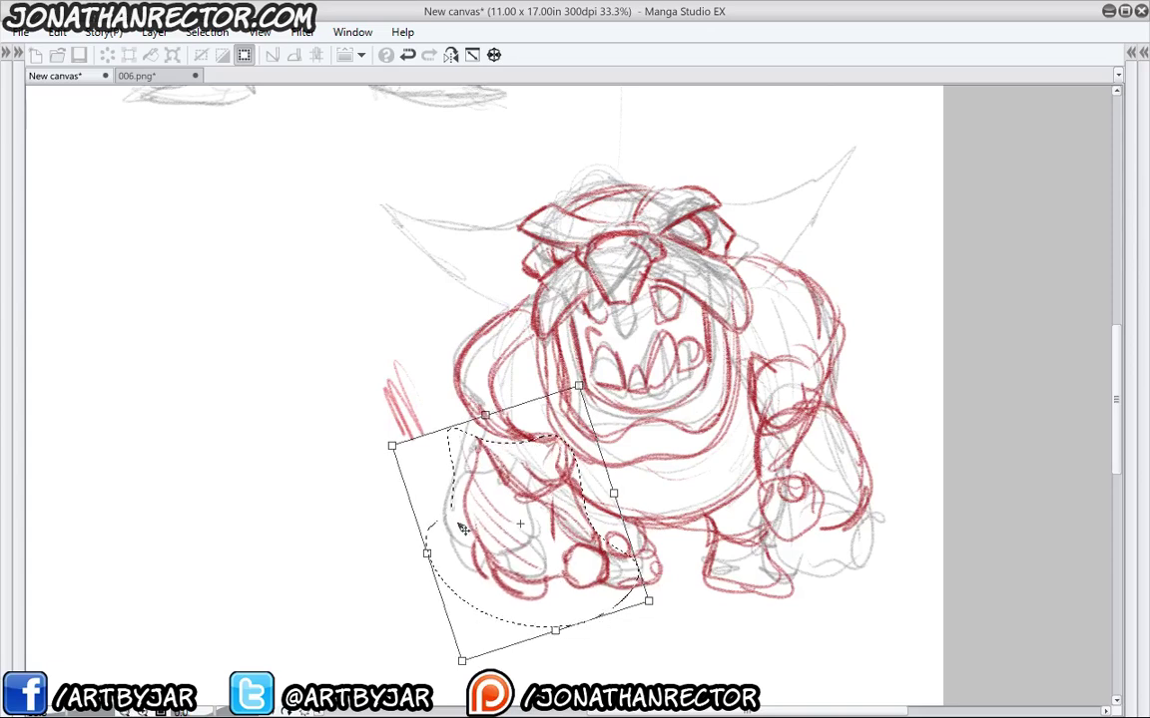
pyautogui.press('Return')
pyautogui.hotkey('ctrl', 'd')
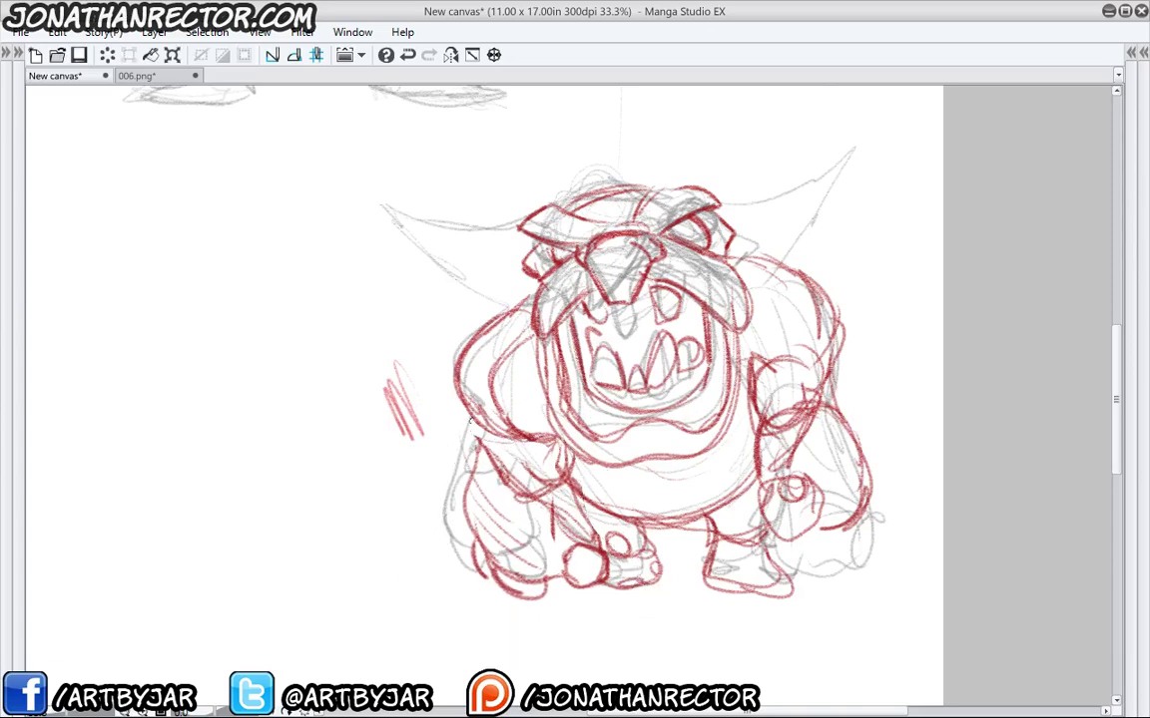
# Draw two large, wide horns with angular tips in red on the sides of the head, with inner plane lines on the right one.
pyautogui.moveTo(565, 204); pyautogui.dragTo(557, 265)
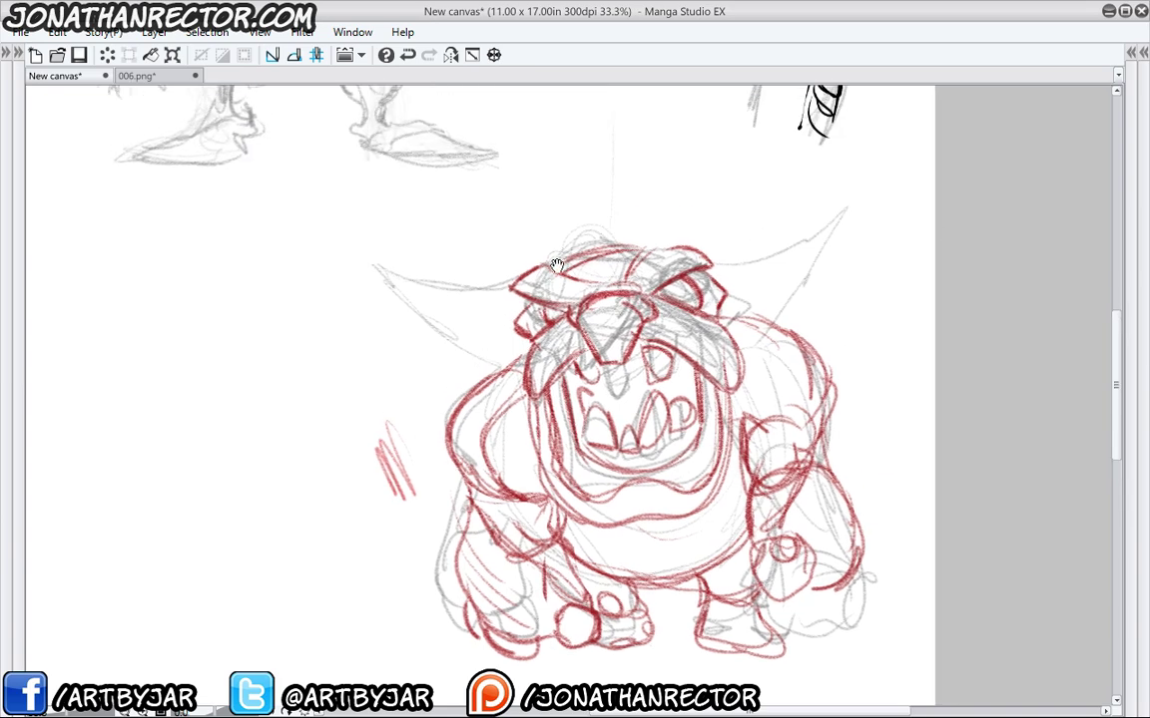
pyautogui.moveTo(711, 258)
pyautogui.mouseDown()
pyautogui.moveTo(883, 169)
pyautogui.moveTo(828, 299)
pyautogui.moveTo(743, 329)
pyautogui.mouseUp()
pyautogui.moveTo(562, 264)
pyautogui.mouseDown()
pyautogui.moveTo(446, 263)
pyautogui.moveTo(397, 240)
pyautogui.mouseUp()
pyautogui.moveTo(498, 365); pyautogui.dragTo(402, 249)
pyautogui.moveTo(437, 193)
pyautogui.mouseDown()
pyautogui.moveTo(440, 262)
pyautogui.moveTo(435, 194)
pyautogui.mouseUp()
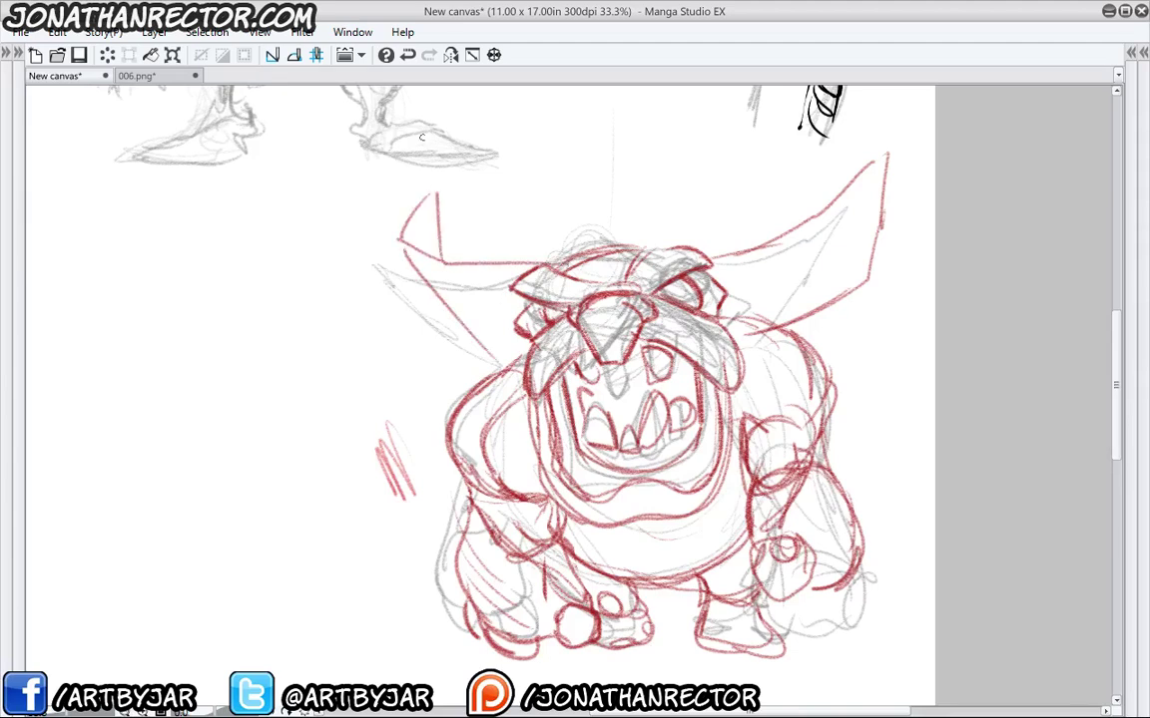
pyautogui.moveTo(733, 319)
pyautogui.mouseDown()
pyautogui.moveTo(873, 177)
pyautogui.moveTo(744, 323)
pyautogui.mouseUp()
pyautogui.moveTo(842, 270); pyautogui.dragTo(744, 323)
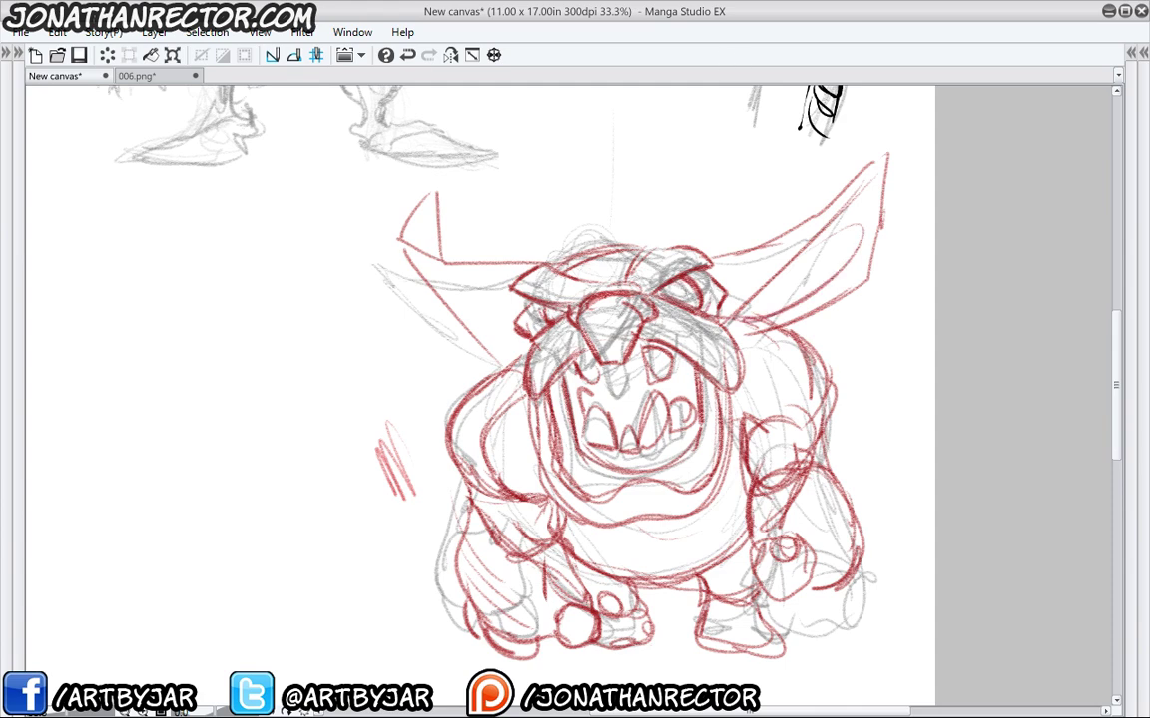
# Create a new layer above the red sketch, set its expression color to Color and choose the Maru MS4 pen.
pyautogui.press('Tab')
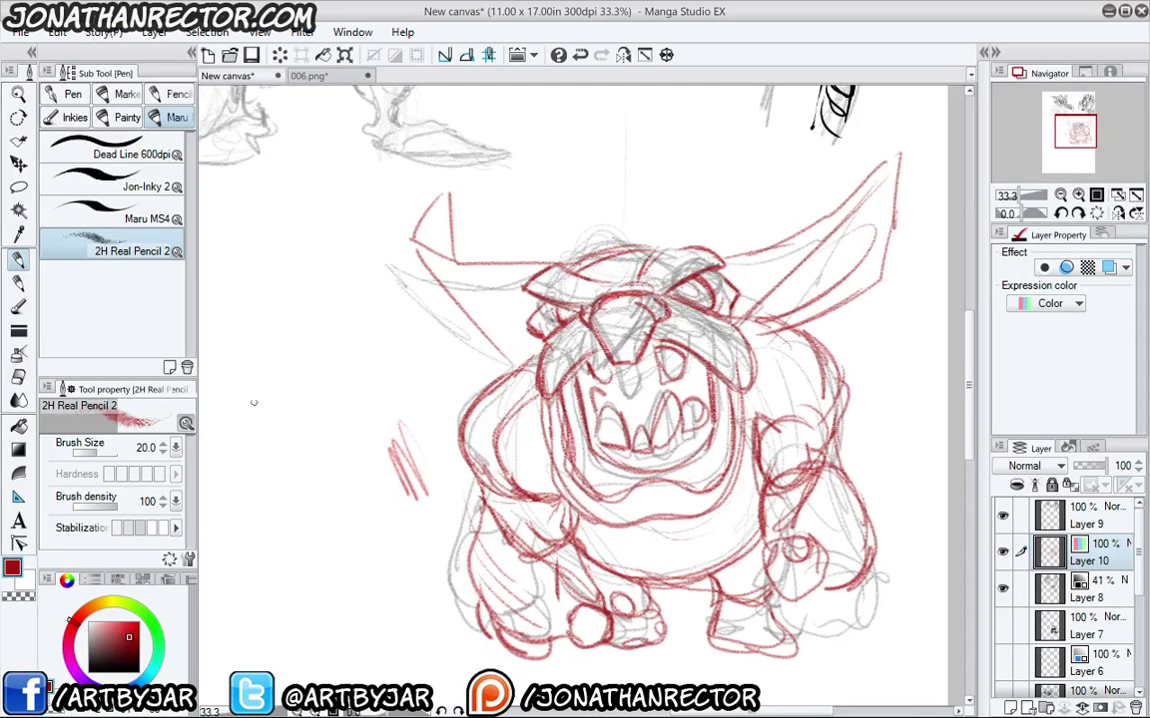
pyautogui.click(1012, 707)
pyautogui.click(1041, 304)
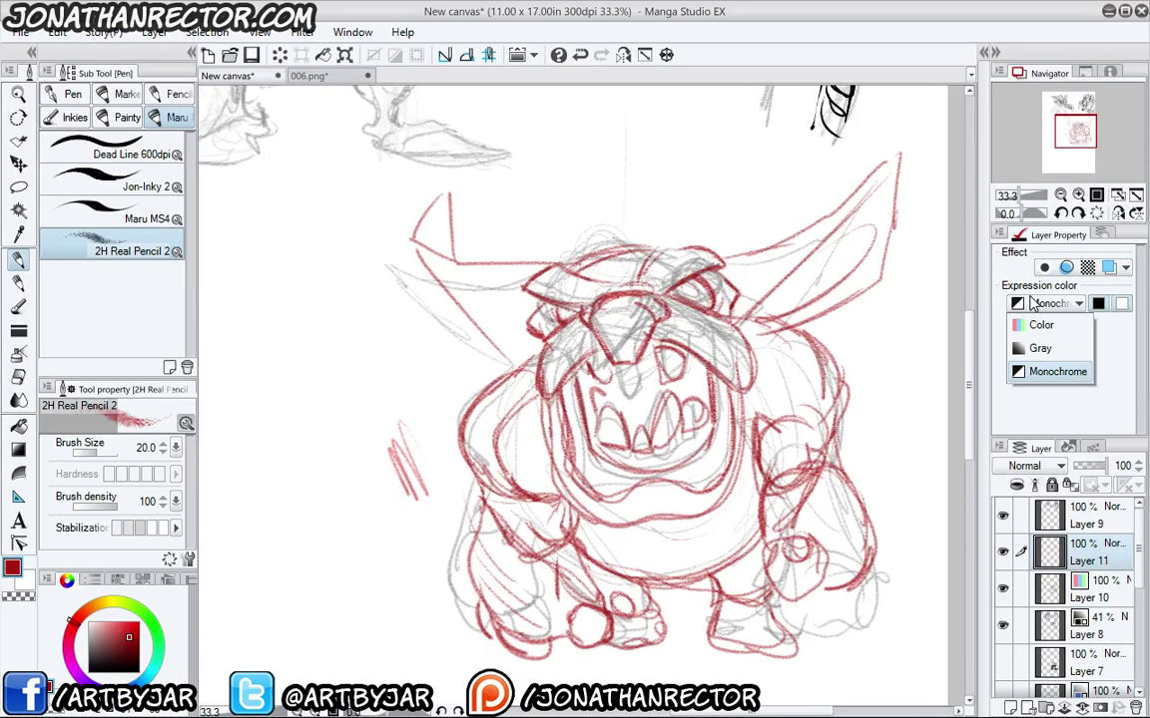
pyautogui.click(1038, 329)
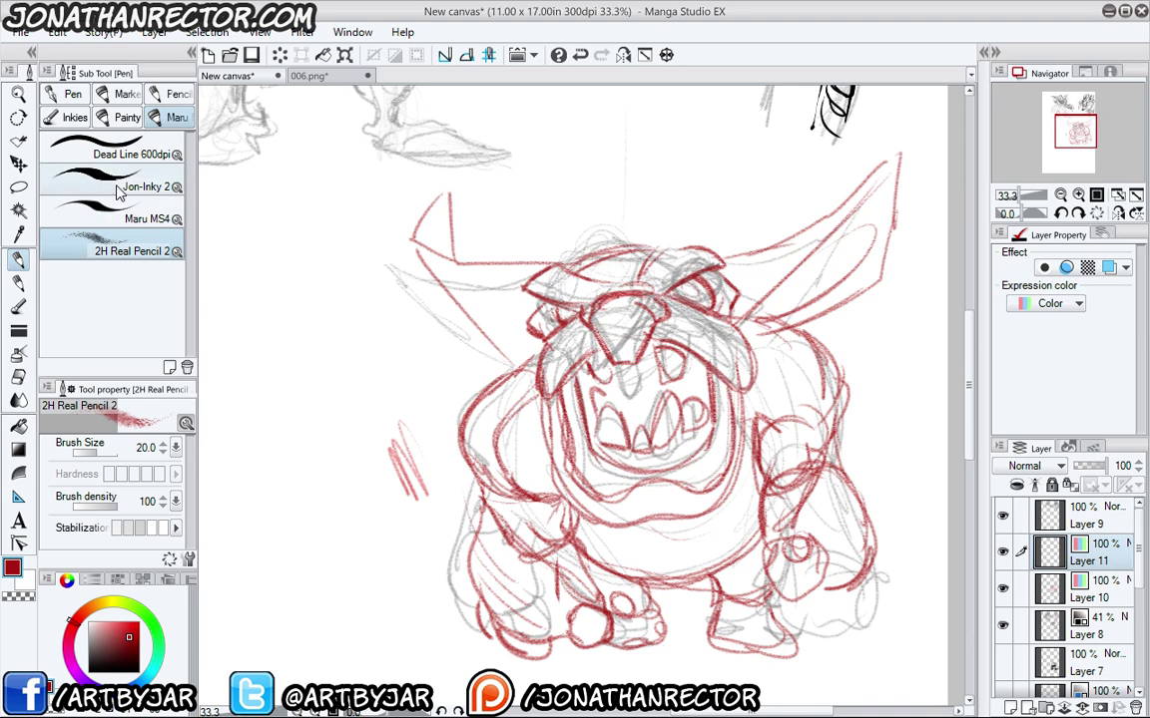
pyautogui.click(112, 220)
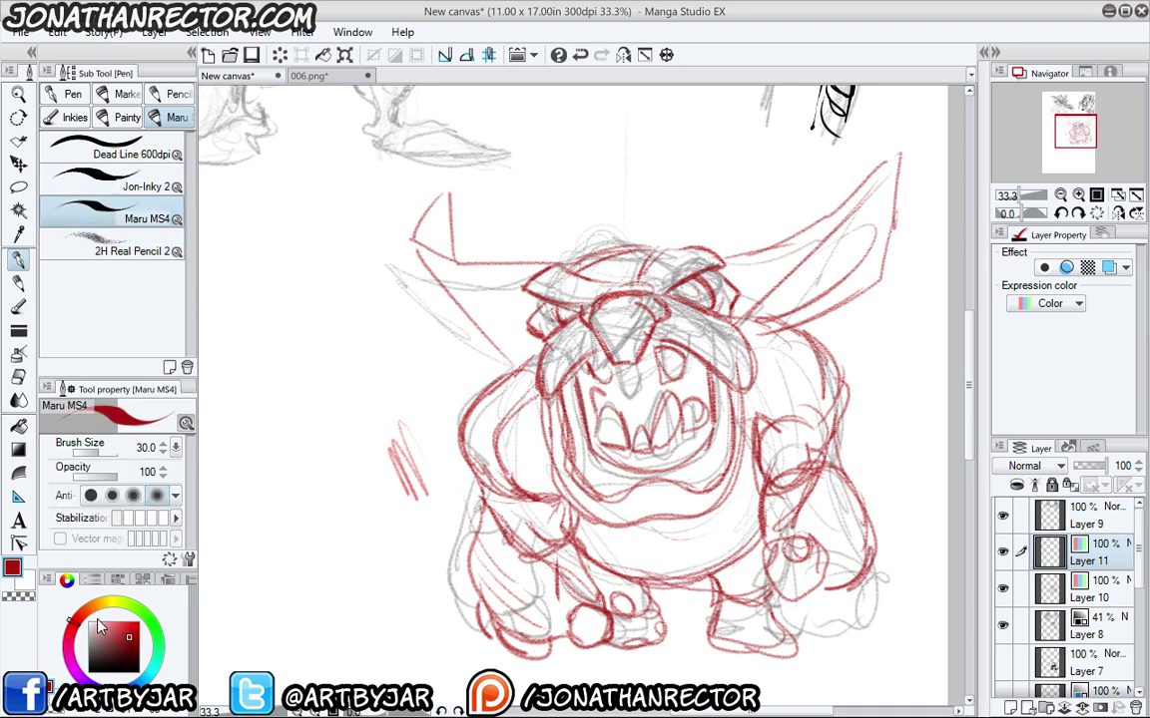
# Set the drawing color to green, undo the test strokes and set the new layer's blending mode to Multiply.
pyautogui.moveTo(141, 619); pyautogui.dragTo(152, 618)
pyautogui.moveTo(368, 411)
pyautogui.mouseDown()
pyautogui.moveTo(404, 469)
pyautogui.moveTo(361, 491)
pyautogui.mouseUp()
pyautogui.click(127, 644)
pyautogui.moveTo(417, 568)
pyautogui.mouseDown()
pyautogui.moveTo(358, 598)
pyautogui.moveTo(320, 557)
pyautogui.mouseUp()
pyautogui.hotkey('ctrl', 'z')
pyautogui.hotkey('ctrl', 'z')
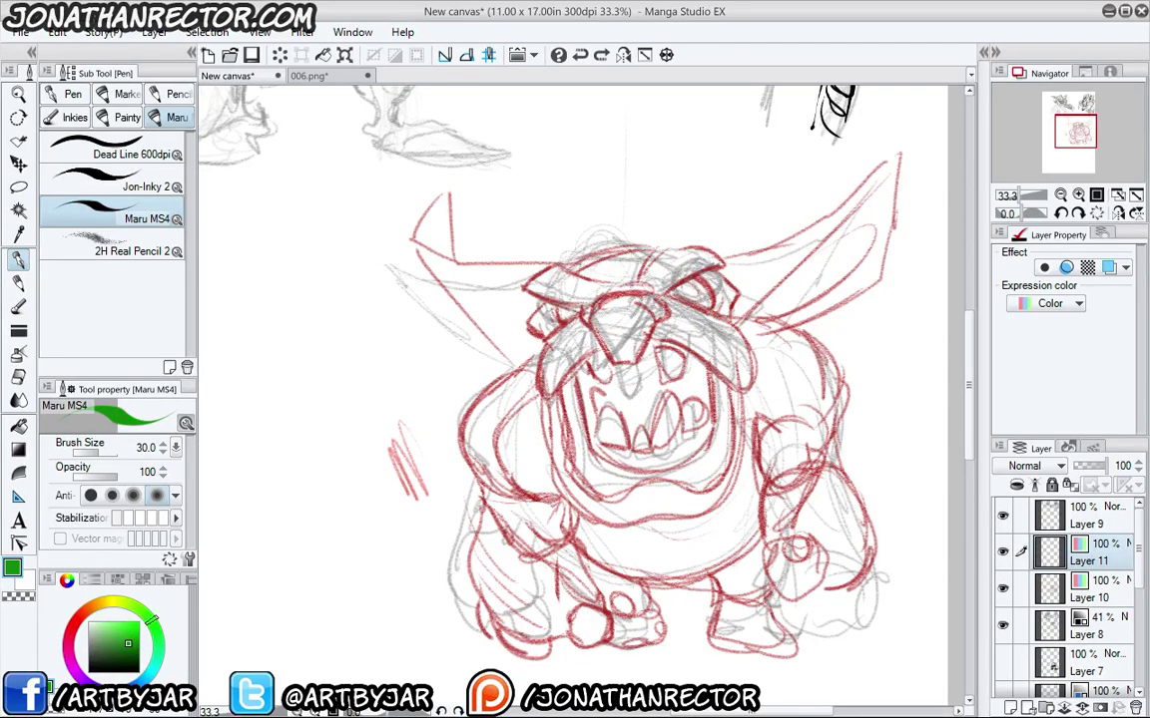
pyautogui.click(1035, 465)
pyautogui.click(1012, 212)
# Ink the angry brow plates and the wedge-shaped nose in green over the red sketch.
pyautogui.moveTo(667, 291); pyautogui.dragTo(717, 264)
pyautogui.moveTo(641, 269); pyautogui.dragTo(720, 263)
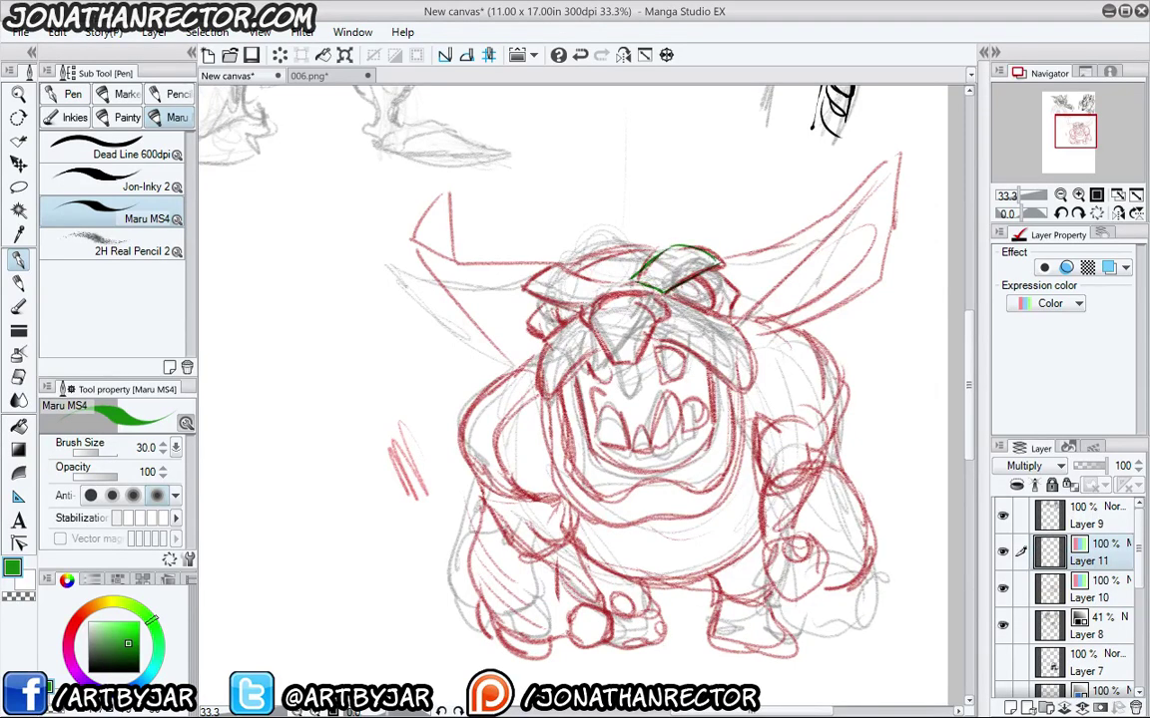
pyautogui.moveTo(665, 297)
pyautogui.mouseDown()
pyautogui.moveTo(604, 295)
pyautogui.moveTo(574, 331)
pyautogui.moveTo(585, 327)
pyautogui.mouseUp()
pyautogui.moveTo(631, 288)
pyautogui.mouseDown()
pyautogui.moveTo(593, 305)
pyautogui.moveTo(523, 288)
pyautogui.moveTo(593, 274)
pyautogui.moveTo(532, 262)
pyautogui.mouseUp()
pyautogui.moveTo(551, 266); pyautogui.dragTo(527, 283)
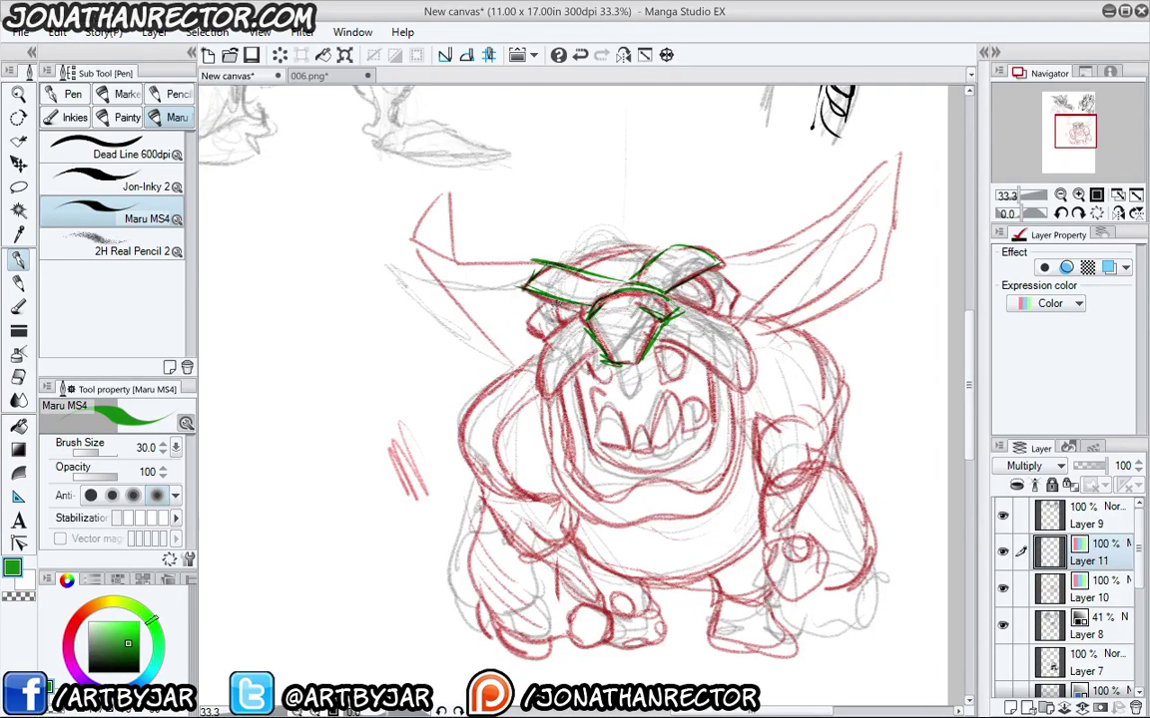
# Outline the drooping jowls, the angular cheekbones and the top of the head in green.
pyautogui.moveTo(579, 317)
pyautogui.mouseDown()
pyautogui.moveTo(546, 345)
pyautogui.moveTo(547, 402)
pyautogui.mouseUp()
pyautogui.moveTo(598, 352); pyautogui.dragTo(548, 402)
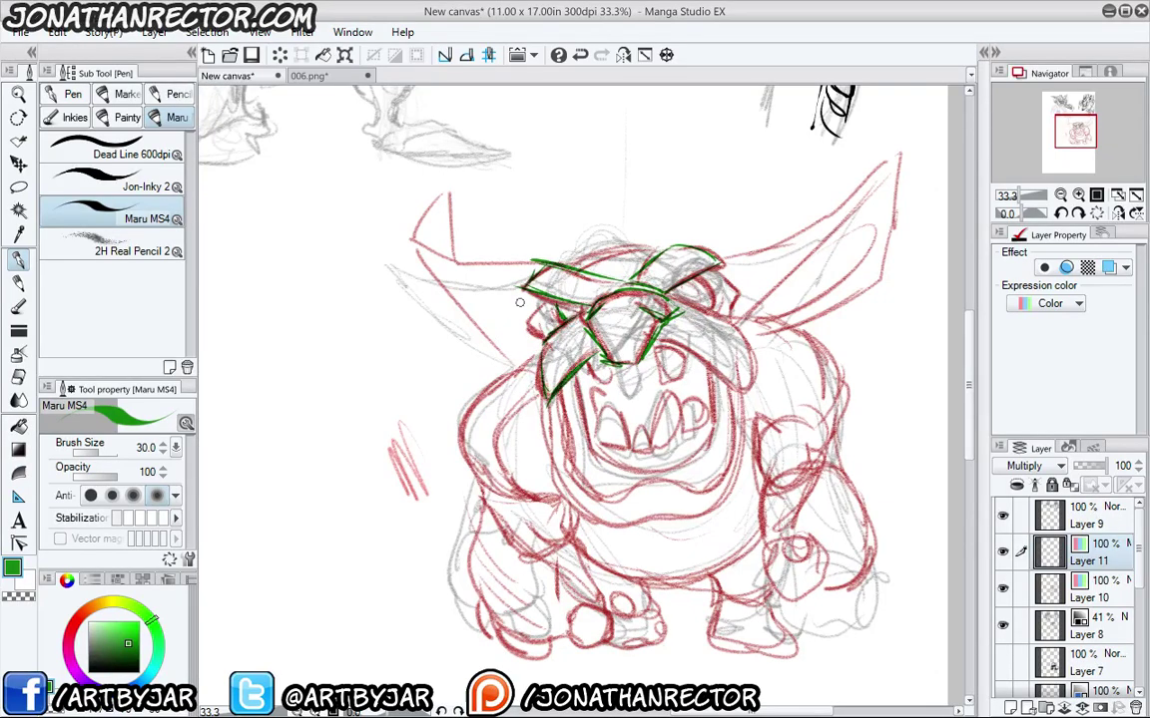
pyautogui.moveTo(544, 308); pyautogui.dragTo(518, 321)
pyautogui.moveTo(723, 263); pyautogui.dragTo(729, 319)
pyautogui.moveTo(666, 293); pyautogui.dragTo(739, 322)
pyautogui.moveTo(739, 320)
pyautogui.mouseDown()
pyautogui.moveTo(761, 361)
pyautogui.moveTo(662, 345)
pyautogui.mouseUp()
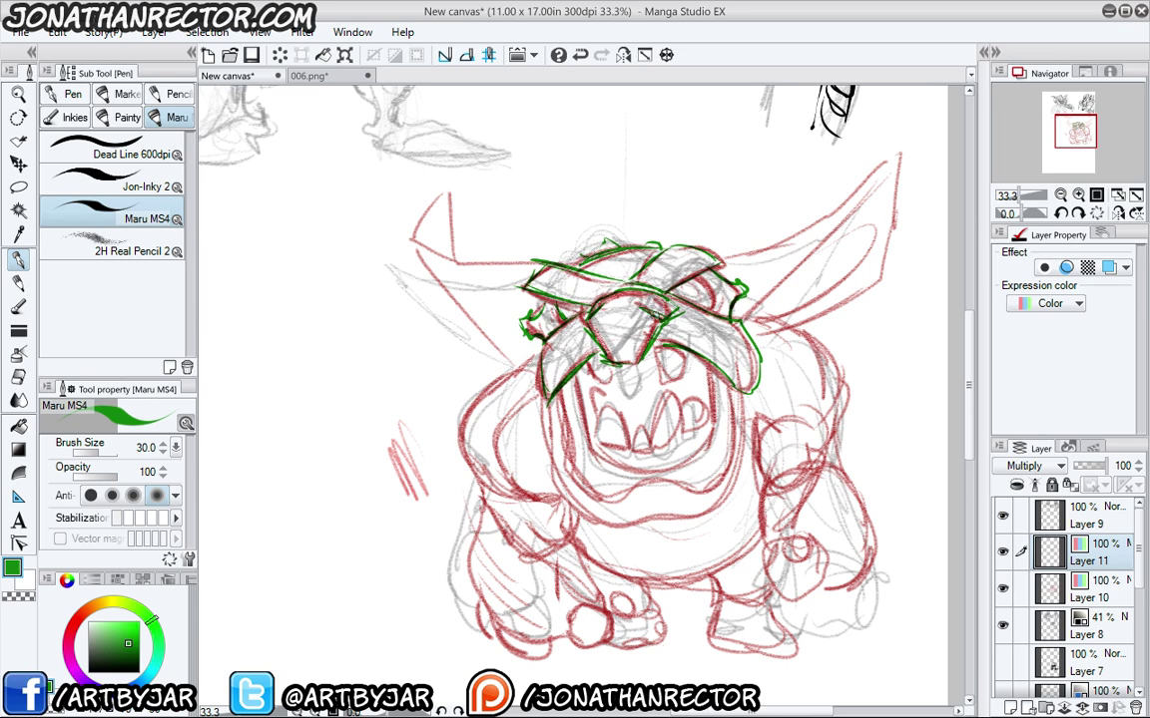
# Redraw the upper and lower teeth inside the open mouth in green.
pyautogui.moveTo(682, 383)
pyautogui.mouseDown()
pyautogui.moveTo(661, 373)
pyautogui.moveTo(661, 350)
pyautogui.moveTo(646, 390)
pyautogui.moveTo(636, 365)
pyautogui.moveTo(601, 389)
pyautogui.moveTo(619, 389)
pyautogui.moveTo(607, 446)
pyautogui.mouseUp()
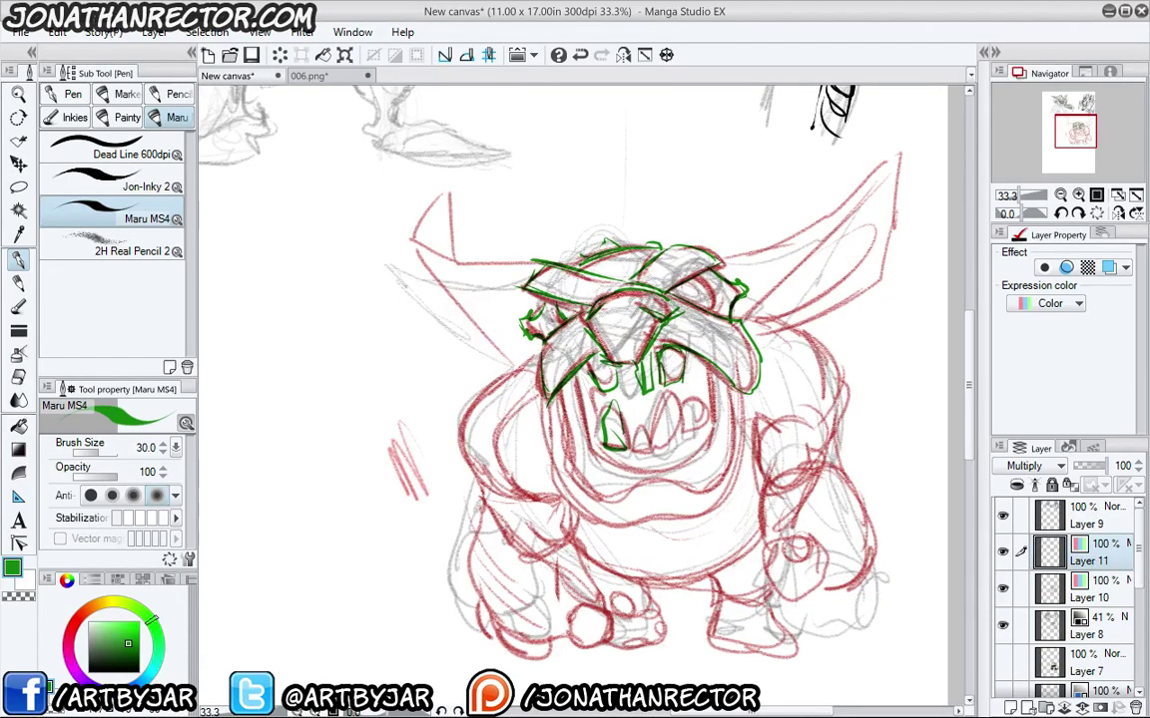
pyautogui.moveTo(616, 400)
pyautogui.mouseDown()
pyautogui.moveTo(625, 443)
pyautogui.moveTo(651, 455)
pyautogui.moveTo(635, 449)
pyautogui.mouseUp()
pyautogui.moveTo(672, 393); pyautogui.dragTo(657, 429)
pyautogui.moveTo(683, 419); pyautogui.dragTo(690, 427)
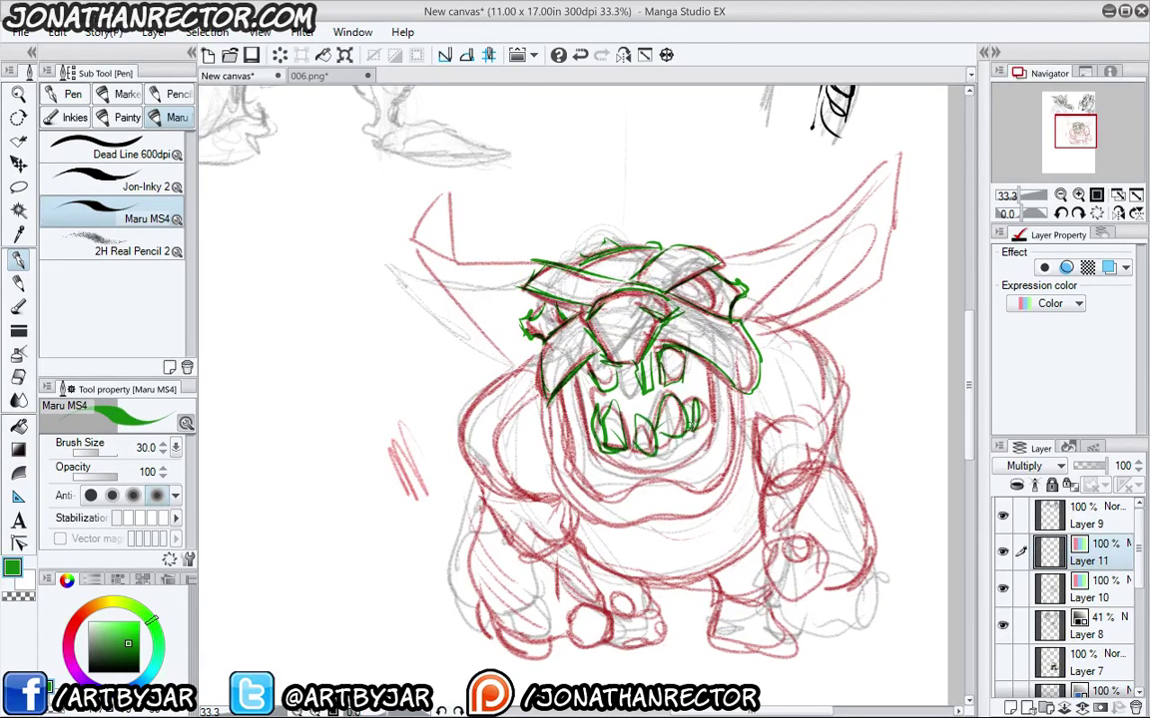
# Outline the inner mouth edge and the thick lower lip with its wavy bottom in green.
pyautogui.moveTo(584, 373)
pyautogui.mouseDown()
pyautogui.moveTo(596, 461)
pyautogui.moveTo(642, 481)
pyautogui.moveTo(715, 365)
pyautogui.moveTo(651, 482)
pyautogui.mouseUp()
pyautogui.moveTo(730, 387); pyautogui.dragTo(740, 463)
pyautogui.moveTo(734, 392)
pyautogui.mouseDown()
pyautogui.moveTo(739, 480)
pyautogui.moveTo(711, 503)
pyautogui.moveTo(608, 499)
pyautogui.moveTo(570, 393)
pyautogui.moveTo(583, 469)
pyautogui.mouseUp()
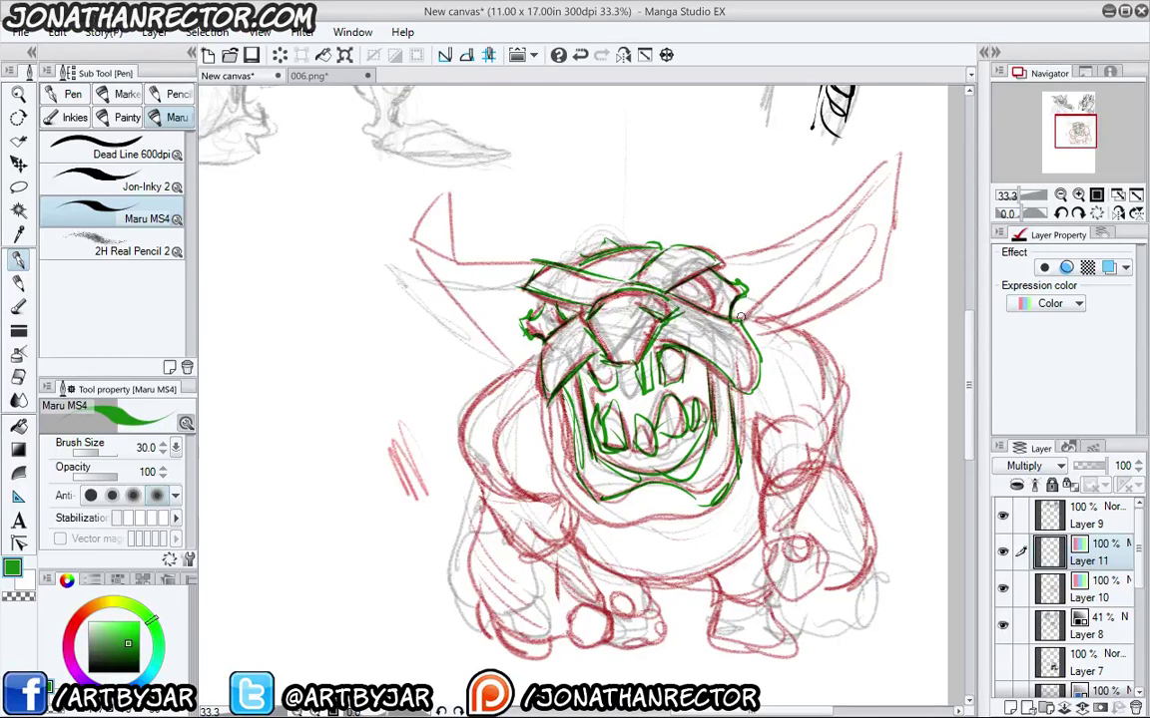
# Draw the angular outer jaw line in green on both sides of the face, with a jagged edge under the chin.
pyautogui.moveTo(742, 323); pyautogui.dragTo(762, 399)
pyautogui.moveTo(768, 352); pyautogui.dragTo(741, 455)
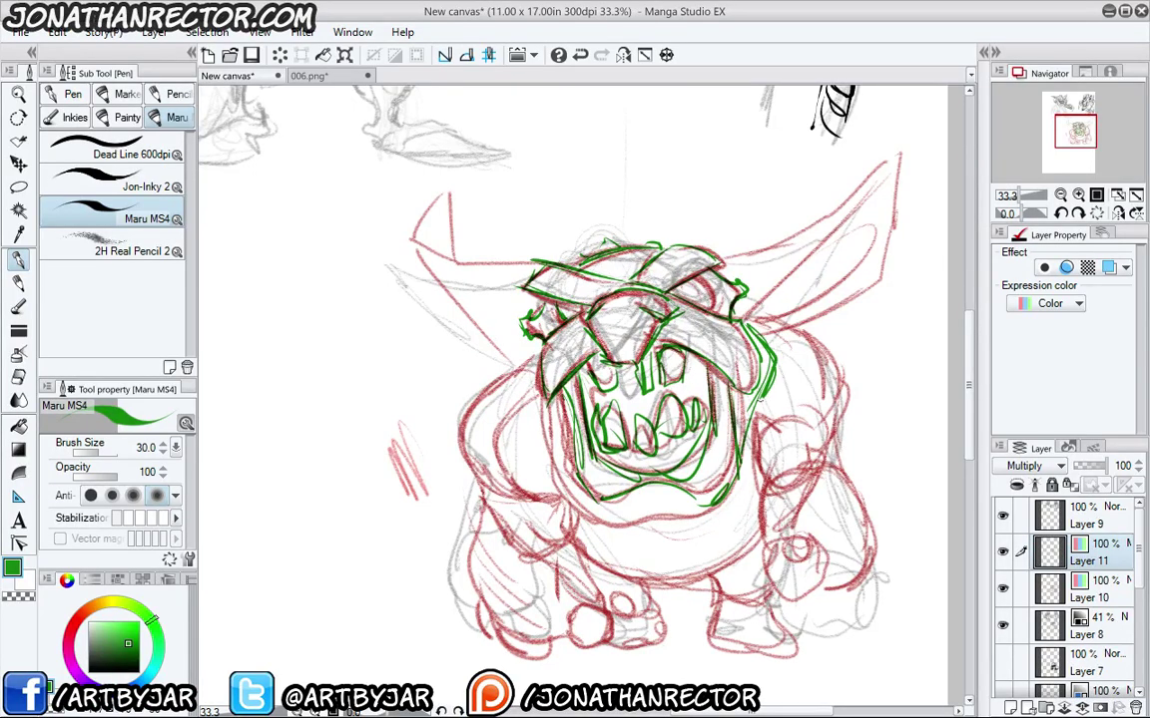
pyautogui.moveTo(760, 398)
pyautogui.mouseDown()
pyautogui.moveTo(703, 517)
pyautogui.moveTo(629, 524)
pyautogui.moveTo(571, 504)
pyautogui.moveTo(525, 382)
pyautogui.mouseUp()
pyautogui.moveTo(521, 332); pyautogui.dragTo(550, 431)
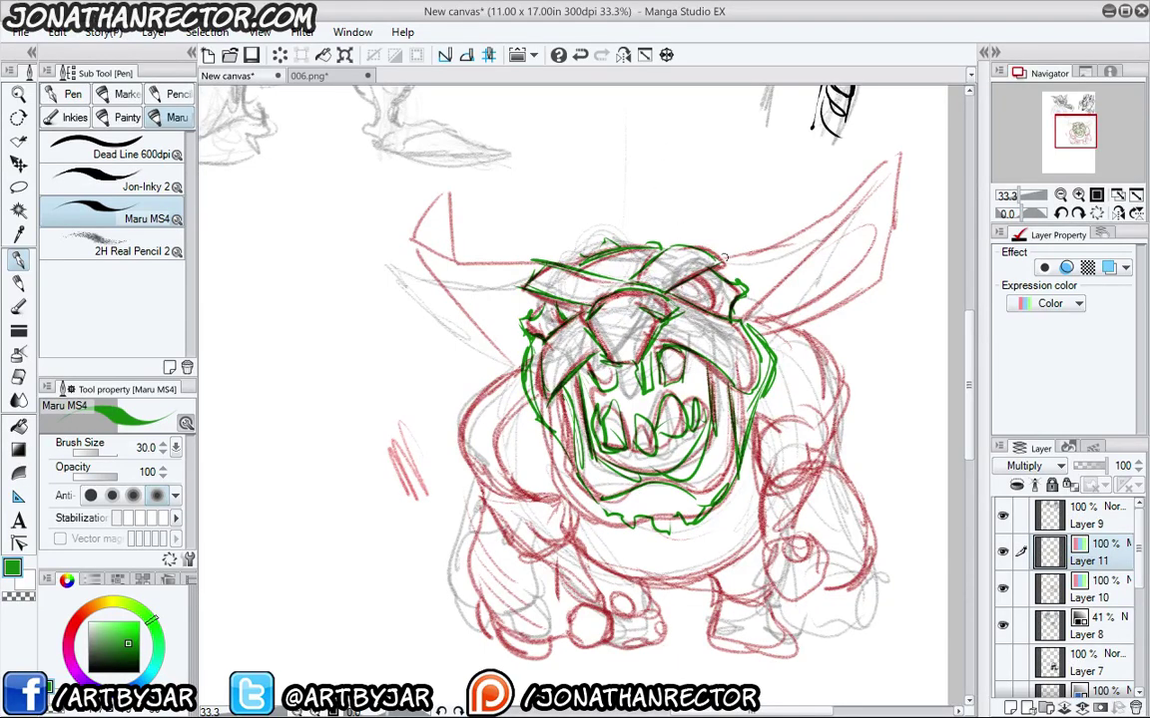
# Outline the two large pointed horn-like ears in green, including their inner folds and the curled tip of the left one.
pyautogui.moveTo(741, 319)
pyautogui.mouseDown()
pyautogui.moveTo(857, 214)
pyautogui.moveTo(889, 148)
pyautogui.moveTo(742, 245)
pyautogui.moveTo(888, 149)
pyautogui.moveTo(876, 249)
pyautogui.moveTo(799, 335)
pyautogui.moveTo(841, 318)
pyautogui.moveTo(837, 289)
pyautogui.mouseUp()
pyautogui.moveTo(857, 211)
pyautogui.mouseDown()
pyautogui.moveTo(831, 289)
pyautogui.moveTo(781, 327)
pyautogui.mouseUp()
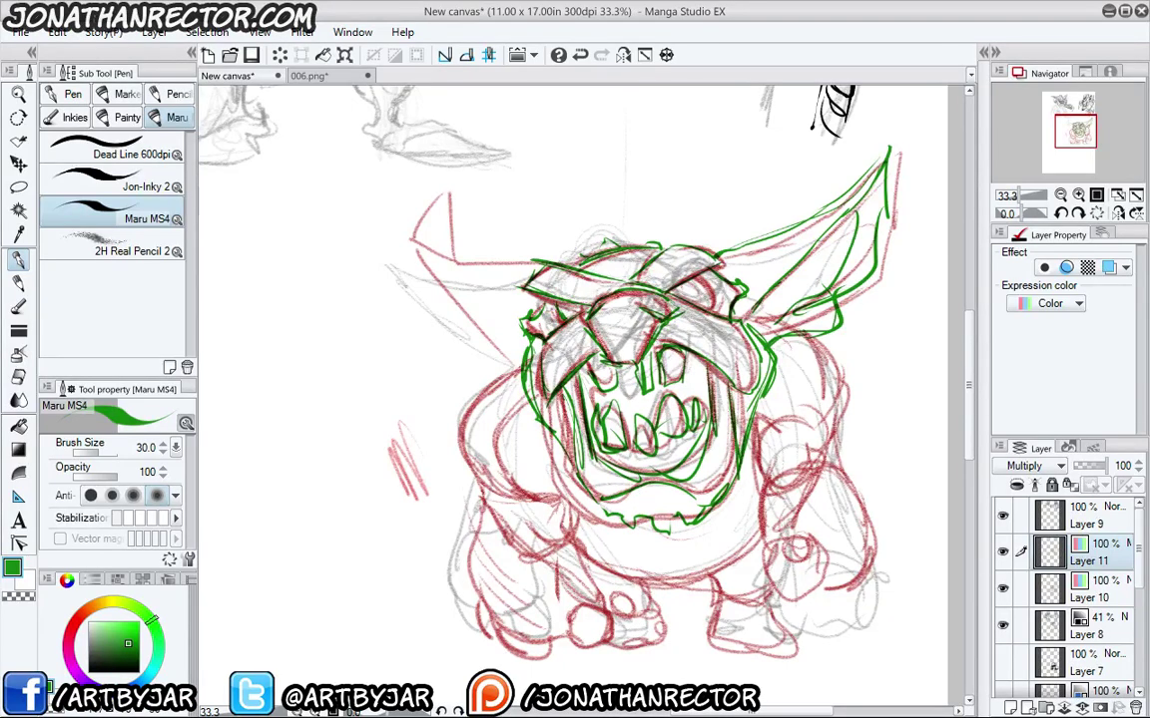
pyautogui.moveTo(499, 267); pyautogui.dragTo(419, 232)
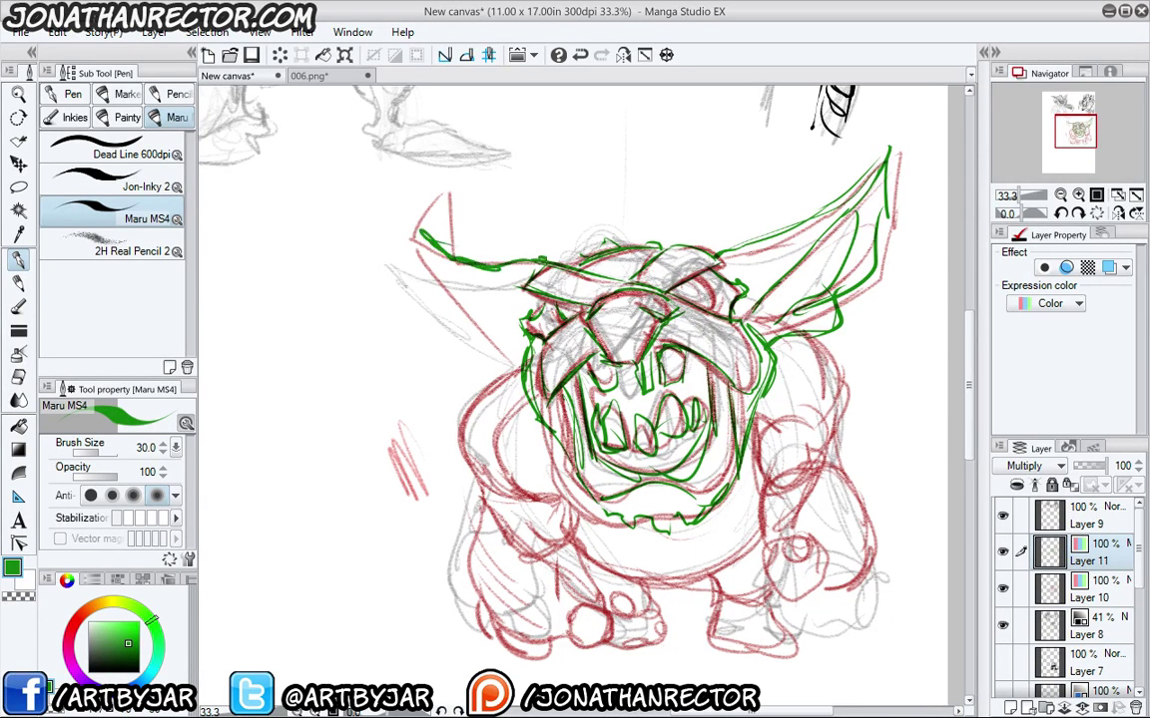
pyautogui.moveTo(546, 257); pyautogui.dragTo(615, 291)
pyautogui.moveTo(561, 256); pyautogui.dragTo(540, 289)
pyautogui.moveTo(459, 257)
pyautogui.mouseDown()
pyautogui.moveTo(432, 219)
pyautogui.moveTo(446, 203)
pyautogui.mouseUp()
pyautogui.moveTo(451, 195)
pyautogui.mouseDown()
pyautogui.moveTo(461, 257)
pyautogui.moveTo(413, 238)
pyautogui.mouseUp()
pyautogui.moveTo(412, 245)
pyautogui.mouseDown()
pyautogui.moveTo(459, 295)
pyautogui.moveTo(479, 281)
pyautogui.moveTo(477, 296)
pyautogui.mouseUp()
pyautogui.moveTo(417, 269); pyautogui.dragTo(467, 343)
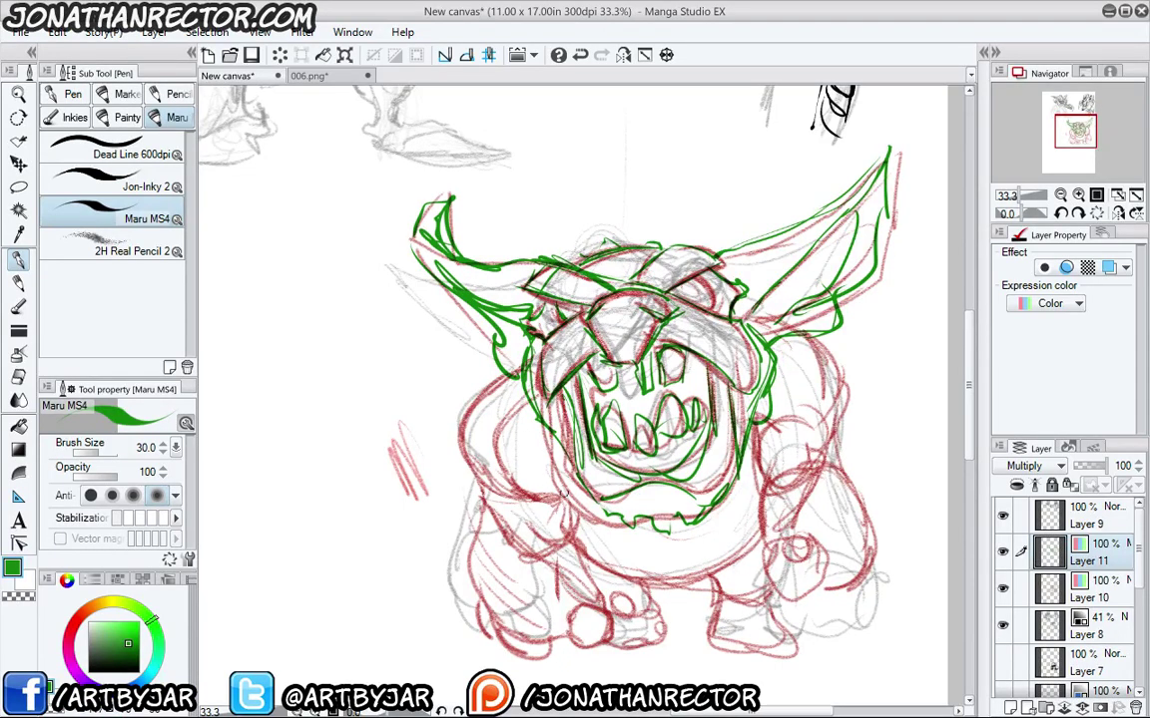
# Outline the left arm in green, from the rounded shoulder and elbow down to the forearm, fist and knuckles.
pyautogui.moveTo(564, 489)
pyautogui.mouseDown()
pyautogui.moveTo(634, 528)
pyautogui.moveTo(499, 458)
pyautogui.moveTo(503, 416)
pyautogui.moveTo(494, 468)
pyautogui.moveTo(477, 466)
pyautogui.moveTo(485, 534)
pyautogui.moveTo(574, 522)
pyautogui.moveTo(538, 550)
pyautogui.mouseUp()
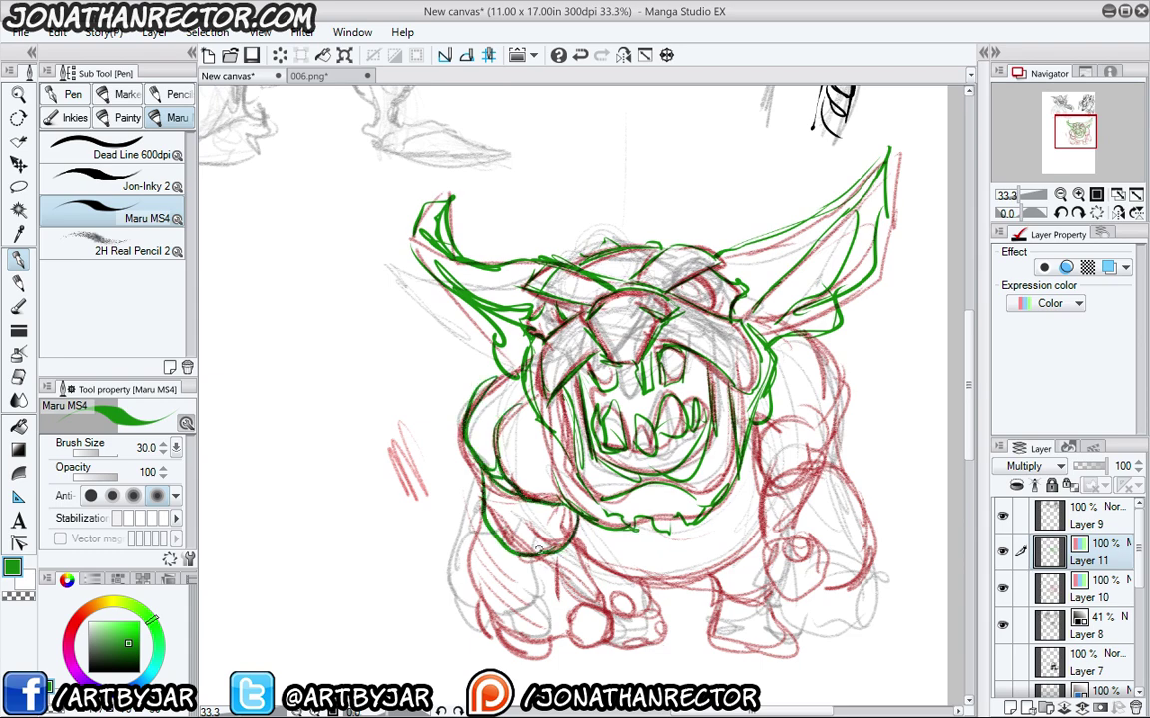
pyautogui.moveTo(487, 509)
pyautogui.mouseDown()
pyautogui.moveTo(477, 559)
pyautogui.moveTo(514, 624)
pyautogui.mouseUp()
pyautogui.moveTo(539, 544)
pyautogui.mouseDown()
pyautogui.moveTo(574, 588)
pyautogui.moveTo(581, 647)
pyautogui.mouseUp()
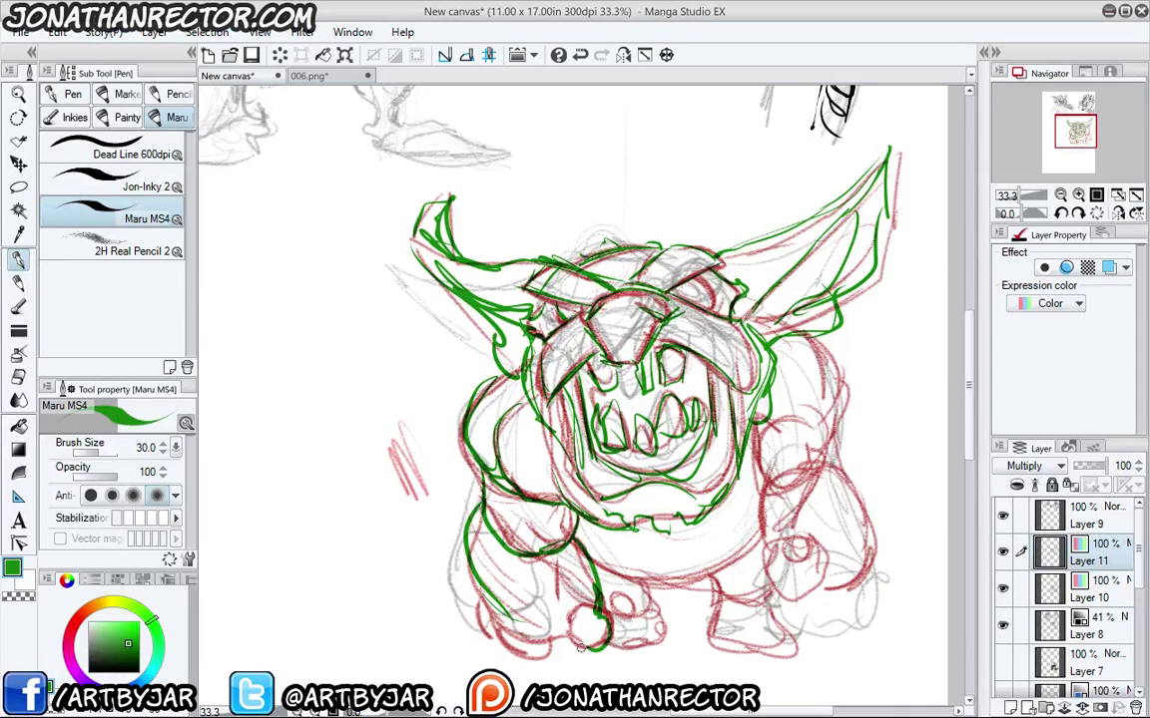
pyautogui.moveTo(525, 568); pyautogui.dragTo(500, 588)
pyautogui.moveTo(535, 544)
pyautogui.mouseDown()
pyautogui.moveTo(467, 591)
pyautogui.moveTo(431, 531)
pyautogui.moveTo(559, 599)
pyautogui.mouseUp()
# Draw the curve of the belly in green and outline the right arm with its shoulder, bulky forearm and fist.
pyautogui.moveTo(587, 556)
pyautogui.mouseDown()
pyautogui.moveTo(675, 593)
pyautogui.moveTo(765, 507)
pyautogui.mouseUp()
pyautogui.moveTo(804, 543)
pyautogui.mouseDown()
pyautogui.moveTo(770, 555)
pyautogui.moveTo(783, 589)
pyautogui.moveTo(828, 603)
pyautogui.moveTo(853, 571)
pyautogui.moveTo(860, 518)
pyautogui.moveTo(834, 454)
pyautogui.moveTo(760, 551)
pyautogui.moveTo(839, 455)
pyautogui.mouseUp()
pyautogui.moveTo(774, 418); pyautogui.dragTo(828, 427)
pyautogui.moveTo(830, 423)
pyautogui.mouseDown()
pyautogui.moveTo(800, 333)
pyautogui.moveTo(782, 353)
pyautogui.mouseUp()
pyautogui.moveTo(800, 348); pyautogui.dragTo(806, 417)
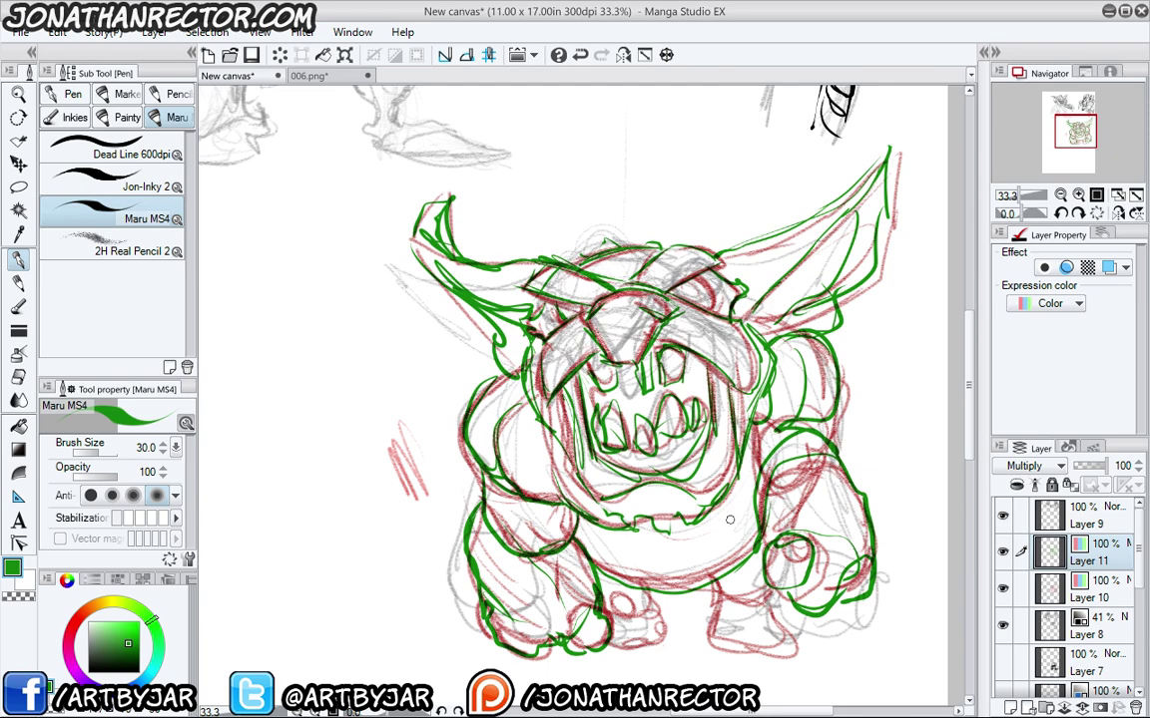
# Outline both stubby feet under the belly in green and draw the eye on the right side of the face.
pyautogui.moveTo(682, 545); pyautogui.dragTo(755, 516)
pyautogui.moveTo(779, 603); pyautogui.dragTo(756, 614)
pyautogui.moveTo(756, 614); pyautogui.dragTo(784, 606)
pyautogui.moveTo(712, 597); pyautogui.dragTo(775, 614)
pyautogui.moveTo(701, 600)
pyautogui.mouseDown()
pyautogui.moveTo(756, 612)
pyautogui.moveTo(715, 634)
pyautogui.moveTo(785, 622)
pyautogui.mouseUp()
pyautogui.moveTo(633, 589); pyautogui.dragTo(649, 648)
pyautogui.moveTo(619, 650); pyautogui.dragTo(649, 654)
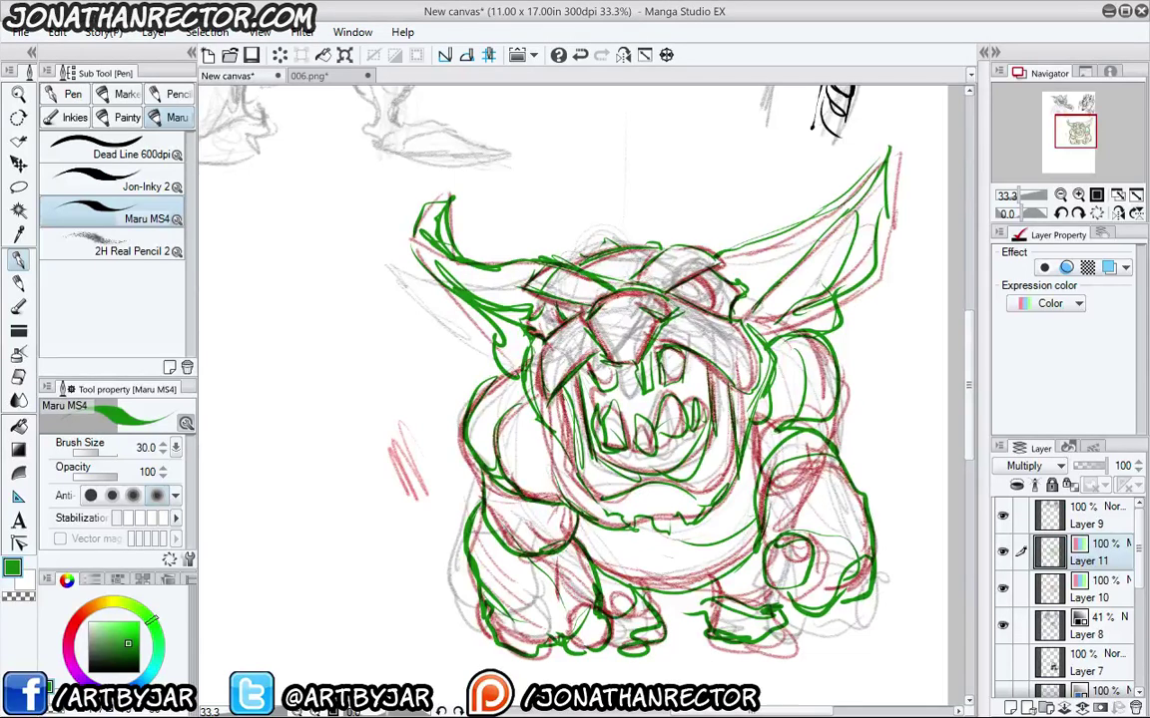
pyautogui.moveTo(688, 282); pyautogui.dragTo(720, 304)
# Switch the pen color to dark blue and sketch armor bands around the right forearm and shoulder.
pyautogui.click(130, 680)
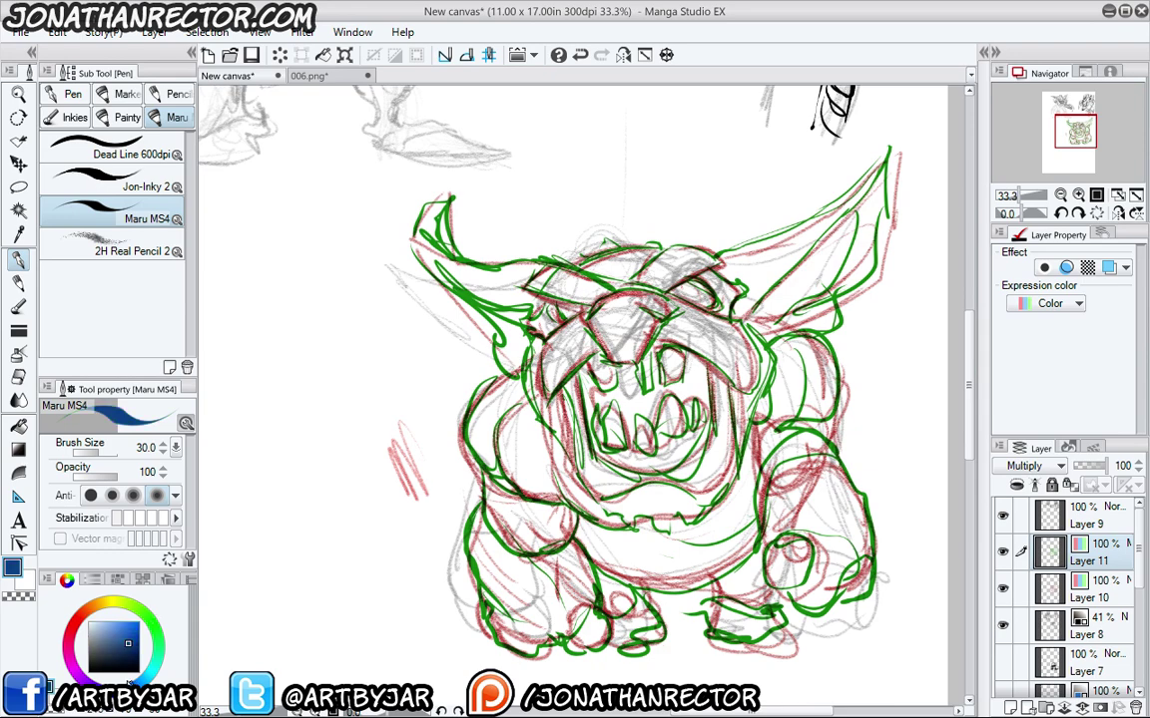
pyautogui.moveTo(452, 347); pyautogui.dragTo(359, 356)
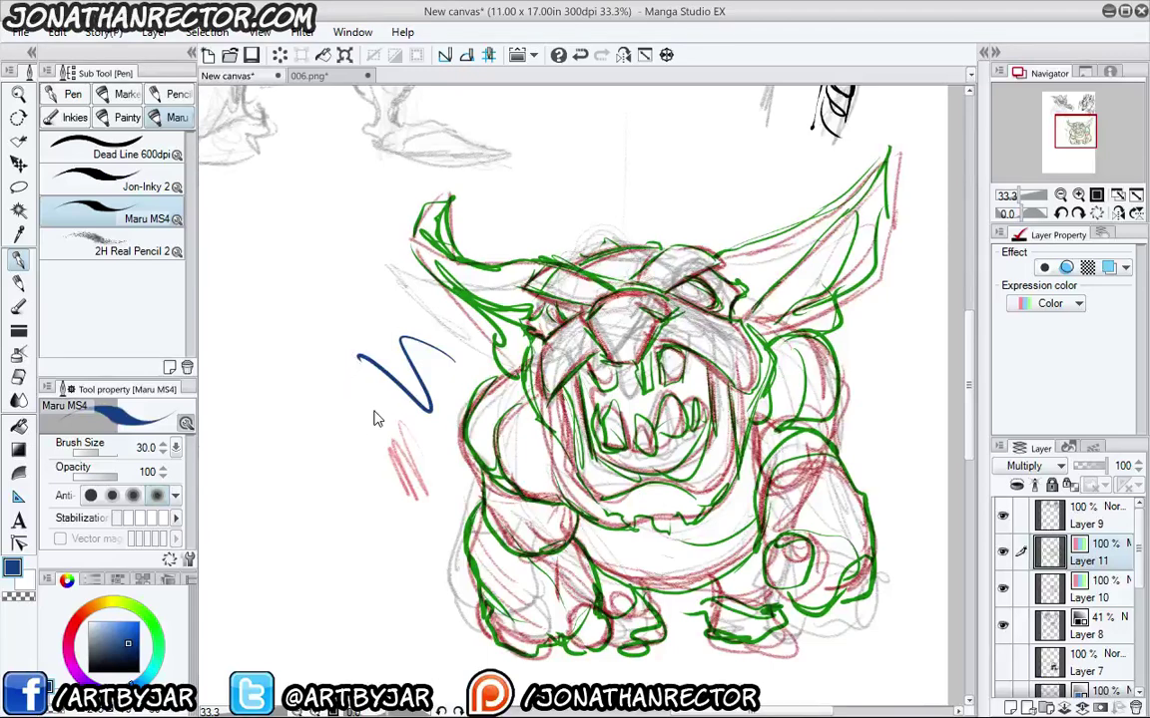
pyautogui.hotkey('ctrl', 'z')
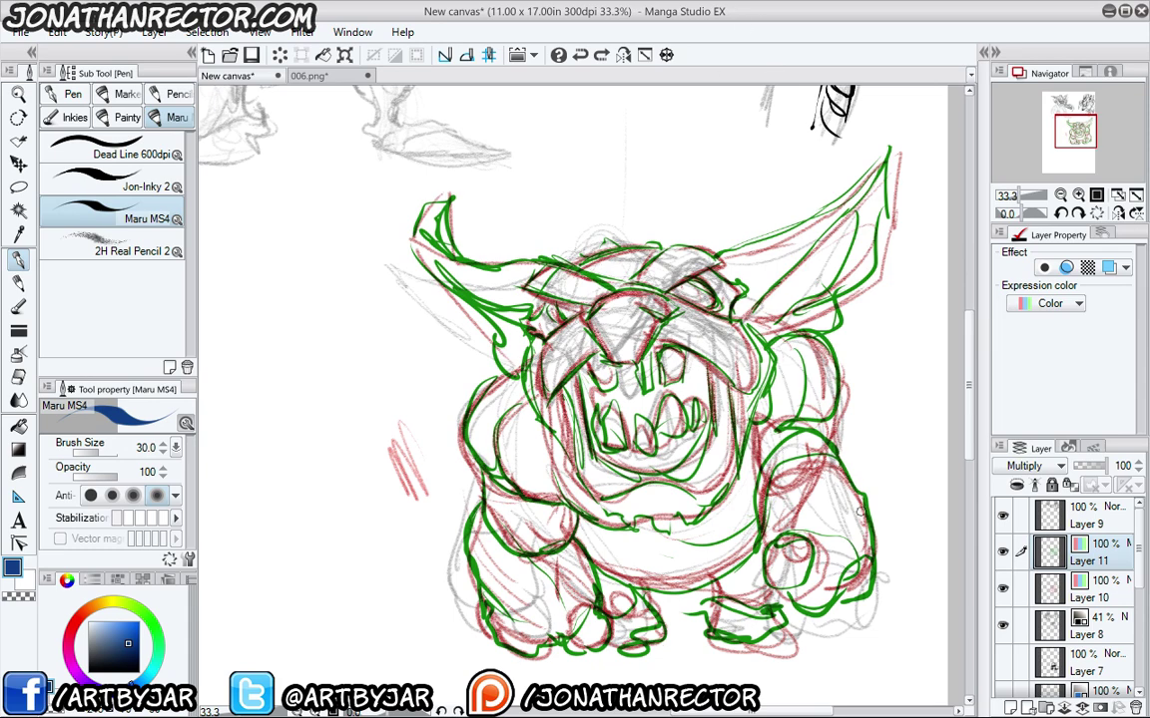
pyautogui.moveTo(848, 502)
pyautogui.mouseDown()
pyautogui.moveTo(819, 491)
pyautogui.moveTo(874, 520)
pyautogui.mouseUp()
pyautogui.moveTo(801, 436)
pyautogui.mouseDown()
pyautogui.moveTo(809, 488)
pyautogui.moveTo(872, 485)
pyautogui.moveTo(874, 521)
pyautogui.mouseUp()
pyautogui.moveTo(871, 495)
pyautogui.mouseDown()
pyautogui.moveTo(813, 458)
pyautogui.moveTo(769, 494)
pyautogui.moveTo(833, 454)
pyautogui.moveTo(857, 469)
pyautogui.moveTo(881, 529)
pyautogui.mouseUp()
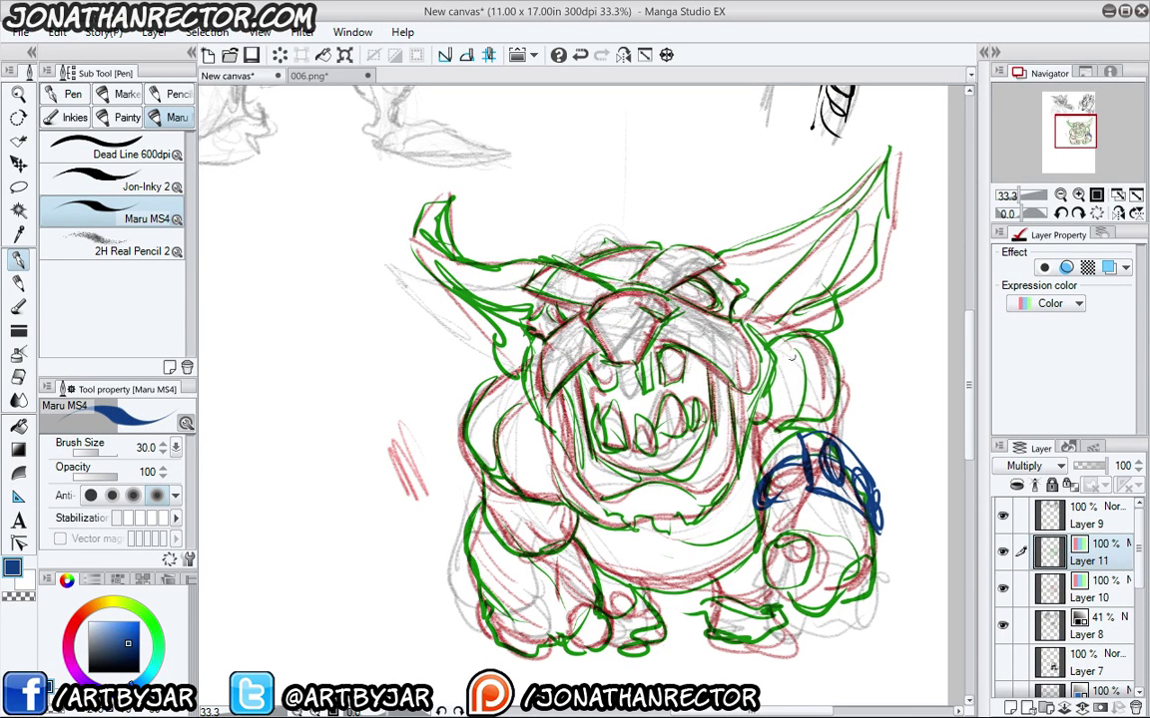
pyautogui.moveTo(799, 341)
pyautogui.mouseDown()
pyautogui.moveTo(838, 398)
pyautogui.moveTo(766, 409)
pyautogui.moveTo(801, 363)
pyautogui.moveTo(834, 355)
pyautogui.mouseUp()
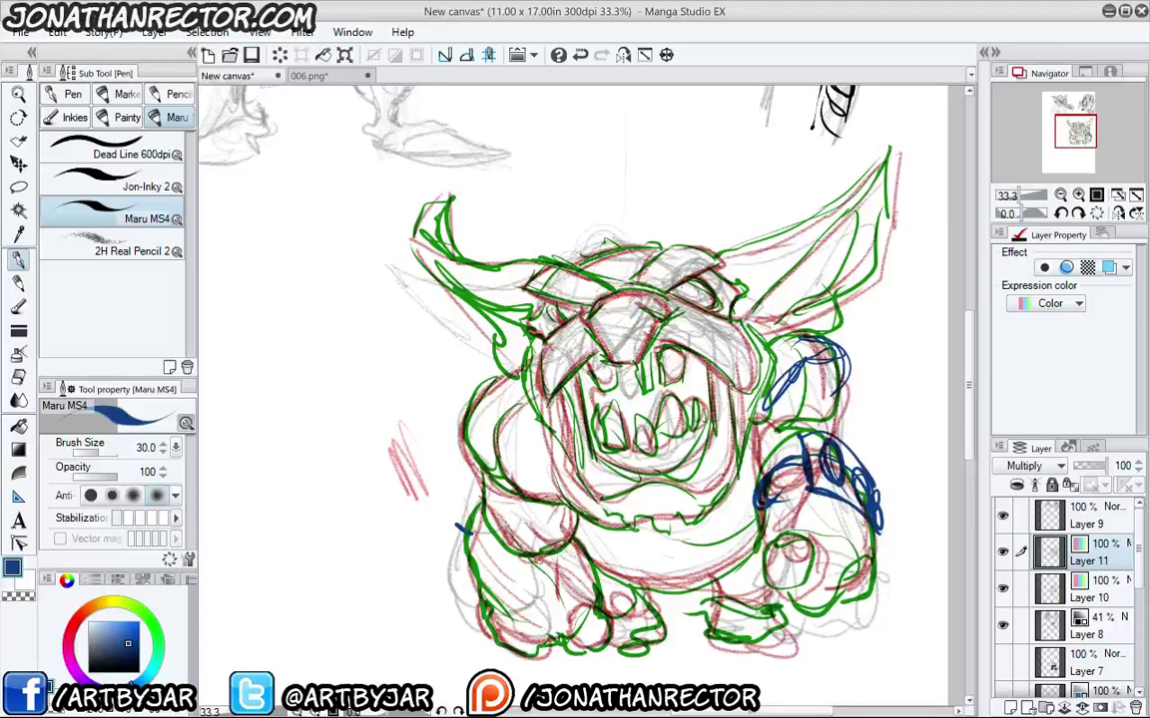
# Sketch a spiky wrapped guard around the left forearm in blue.
pyautogui.moveTo(457, 525)
pyautogui.mouseDown()
pyautogui.moveTo(535, 568)
pyautogui.moveTo(528, 601)
pyautogui.mouseUp()
pyautogui.moveTo(467, 553)
pyautogui.mouseDown()
pyautogui.moveTo(440, 491)
pyautogui.moveTo(465, 601)
pyautogui.mouseUp()
pyautogui.moveTo(456, 518); pyautogui.dragTo(434, 529)
pyautogui.moveTo(433, 529)
pyautogui.mouseDown()
pyautogui.moveTo(451, 578)
pyautogui.moveTo(479, 598)
pyautogui.mouseUp()
pyautogui.moveTo(459, 491); pyautogui.dragTo(465, 557)
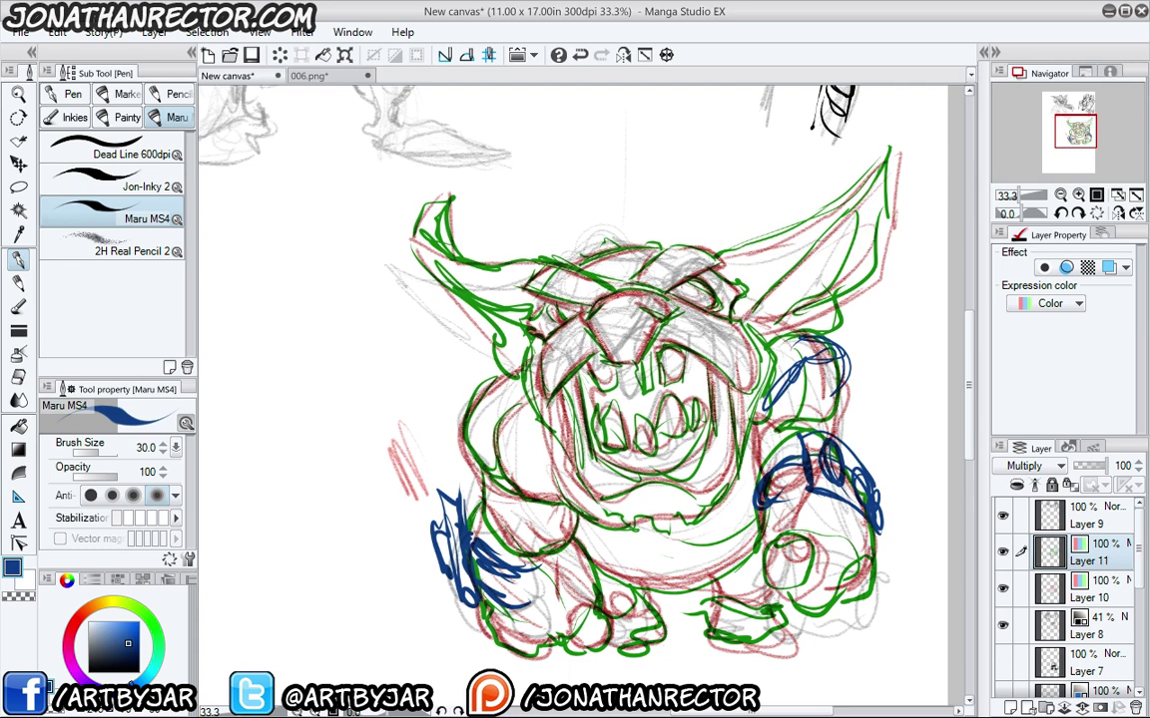
# Sketch a curved band with three round-tipped stalks by the right ear, and add pupils, brow creases and nose details in blue.
pyautogui.moveTo(713, 261)
pyautogui.mouseDown()
pyautogui.moveTo(767, 300)
pyautogui.moveTo(763, 331)
pyautogui.moveTo(735, 190)
pyautogui.moveTo(763, 270)
pyautogui.mouseUp()
pyautogui.moveTo(778, 204)
pyautogui.mouseDown()
pyautogui.moveTo(770, 289)
pyautogui.moveTo(766, 251)
pyautogui.moveTo(719, 220)
pyautogui.moveTo(727, 240)
pyautogui.mouseUp()
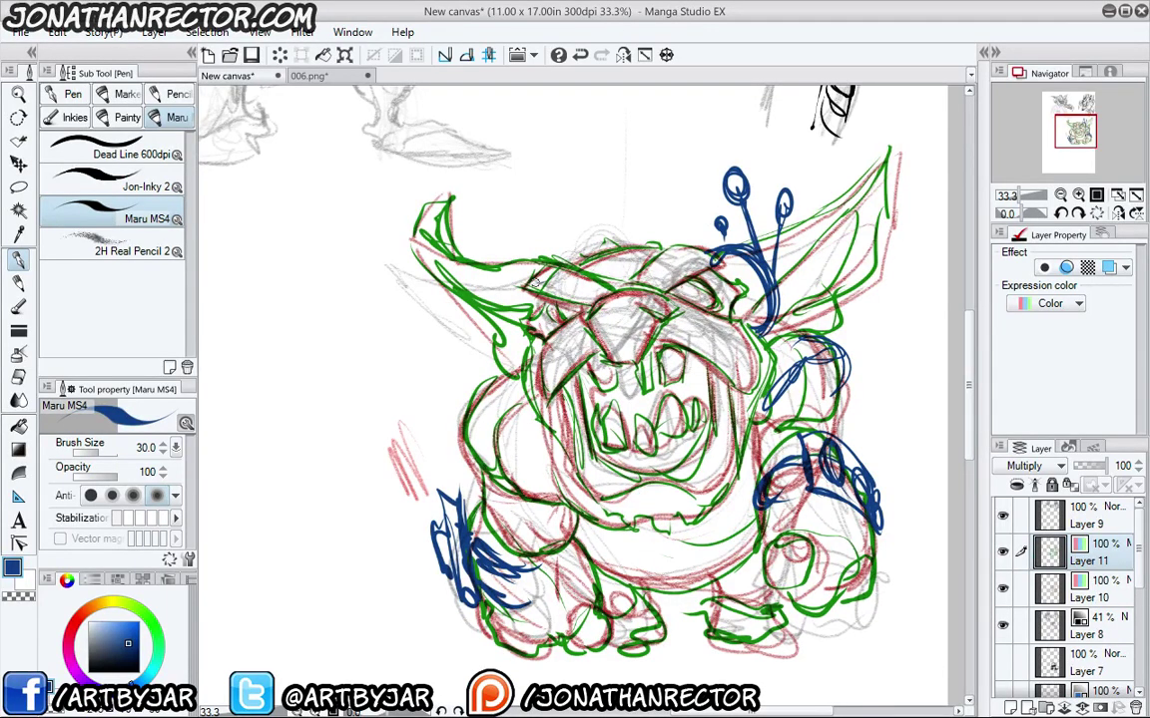
pyautogui.moveTo(540, 311); pyautogui.dragTo(526, 332)
pyautogui.moveTo(646, 298)
pyautogui.mouseDown()
pyautogui.moveTo(655, 315)
pyautogui.moveTo(727, 322)
pyautogui.moveTo(730, 287)
pyautogui.moveTo(712, 300)
pyautogui.mouseUp()
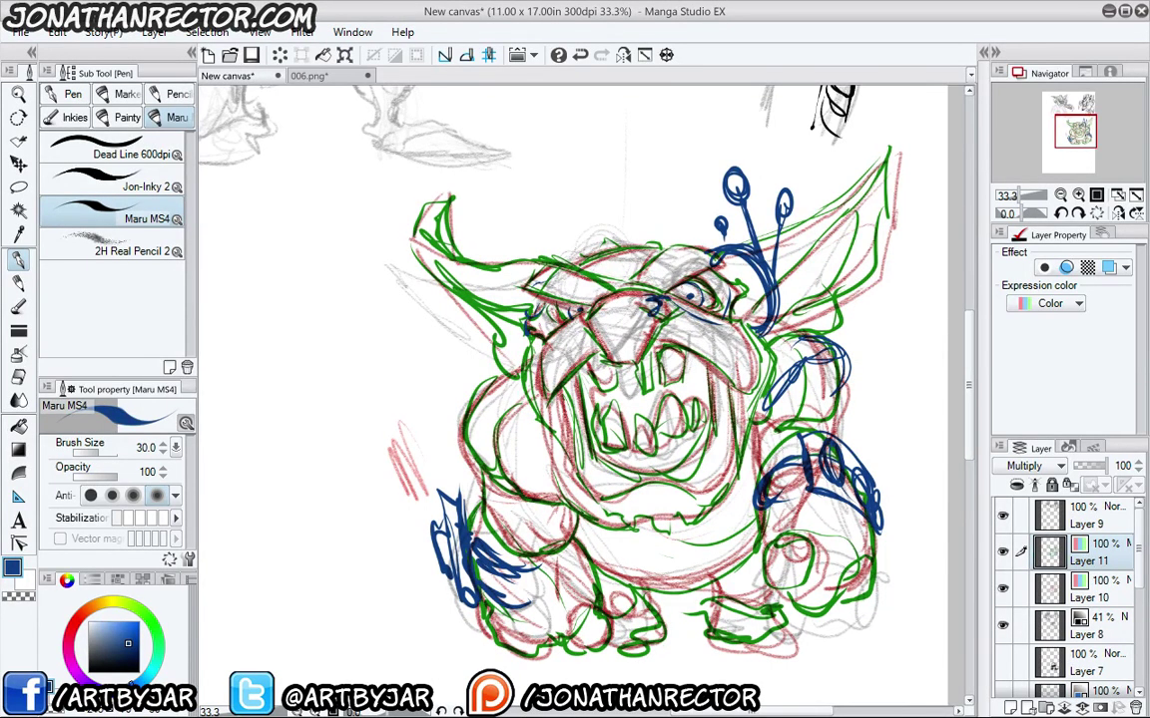
pyautogui.moveTo(629, 285)
pyautogui.mouseDown()
pyautogui.moveTo(647, 254)
pyautogui.moveTo(612, 282)
pyautogui.moveTo(583, 262)
pyautogui.mouseUp()
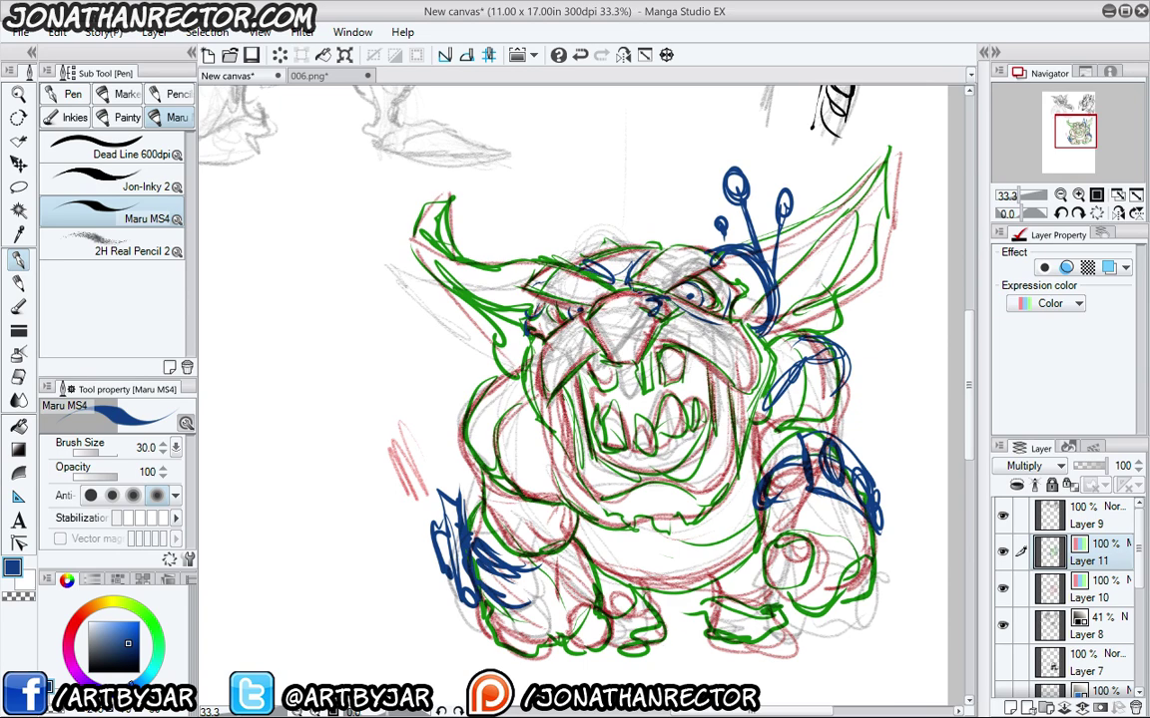
pyautogui.moveTo(612, 308); pyautogui.dragTo(615, 311)
# Sketch a rounded skullcap over the head and a dangling round earring on the left side of the face in blue.
pyautogui.moveTo(658, 261)
pyautogui.mouseDown()
pyautogui.moveTo(650, 230)
pyautogui.moveTo(589, 191)
pyautogui.moveTo(547, 239)
pyautogui.moveTo(717, 248)
pyautogui.mouseUp()
pyautogui.moveTo(717, 248)
pyautogui.mouseDown()
pyautogui.moveTo(557, 243)
pyautogui.moveTo(525, 327)
pyautogui.moveTo(518, 401)
pyautogui.moveTo(520, 425)
pyautogui.moveTo(547, 463)
pyautogui.moveTo(555, 457)
pyautogui.mouseUp()
pyautogui.moveTo(531, 399); pyautogui.dragTo(536, 407)
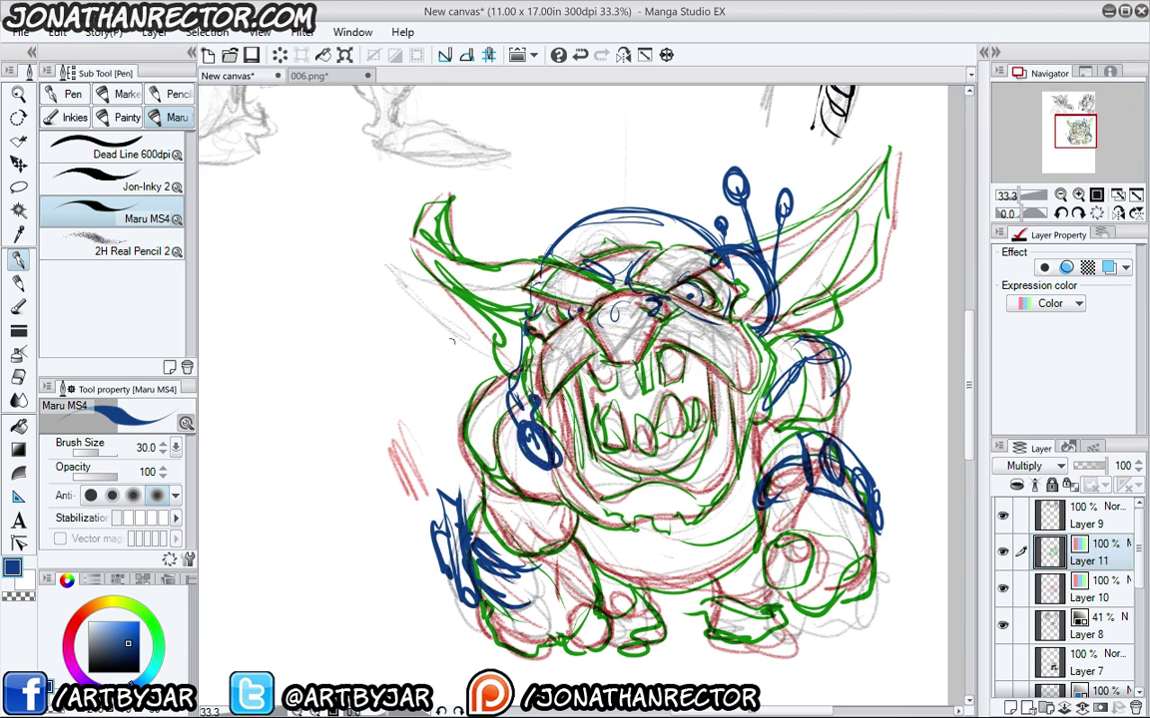
# Sketch a broad blade extending from each forearm and a twisted belt around the lower belly in blue.
pyautogui.moveTo(439, 518)
pyautogui.mouseDown()
pyautogui.moveTo(398, 442)
pyautogui.moveTo(310, 394)
pyautogui.moveTo(324, 480)
pyautogui.moveTo(431, 524)
pyautogui.moveTo(309, 399)
pyautogui.mouseUp()
pyautogui.moveTo(860, 465)
pyautogui.mouseDown()
pyautogui.moveTo(901, 305)
pyautogui.moveTo(937, 375)
pyautogui.moveTo(936, 283)
pyautogui.moveTo(920, 427)
pyautogui.moveTo(908, 467)
pyautogui.mouseUp()
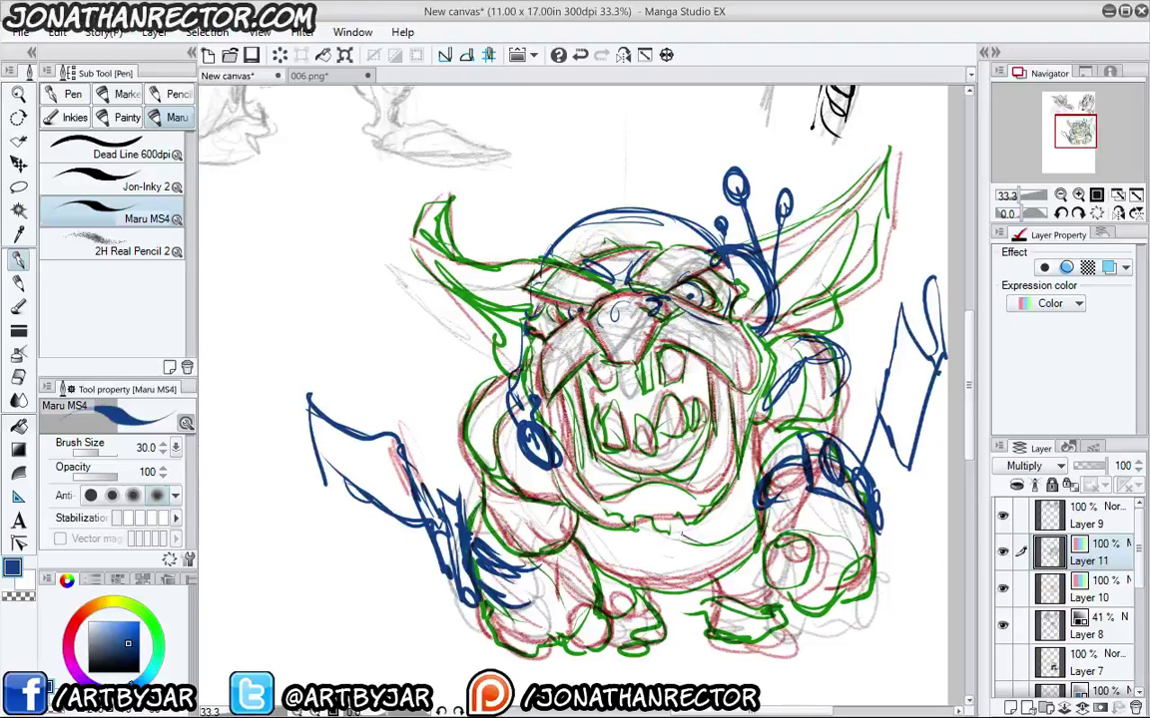
pyautogui.moveTo(677, 528); pyautogui.dragTo(679, 536)
pyautogui.moveTo(761, 531)
pyautogui.mouseDown()
pyautogui.moveTo(720, 558)
pyautogui.moveTo(659, 572)
pyautogui.moveTo(601, 563)
pyautogui.moveTo(702, 560)
pyautogui.moveTo(691, 566)
pyautogui.mouseUp()
pyautogui.moveTo(688, 577)
pyautogui.mouseDown()
pyautogui.moveTo(599, 579)
pyautogui.moveTo(689, 554)
pyautogui.mouseUp()
pyautogui.moveTo(588, 583); pyautogui.dragTo(718, 554)
pyautogui.moveTo(576, 515); pyautogui.dragTo(540, 468)
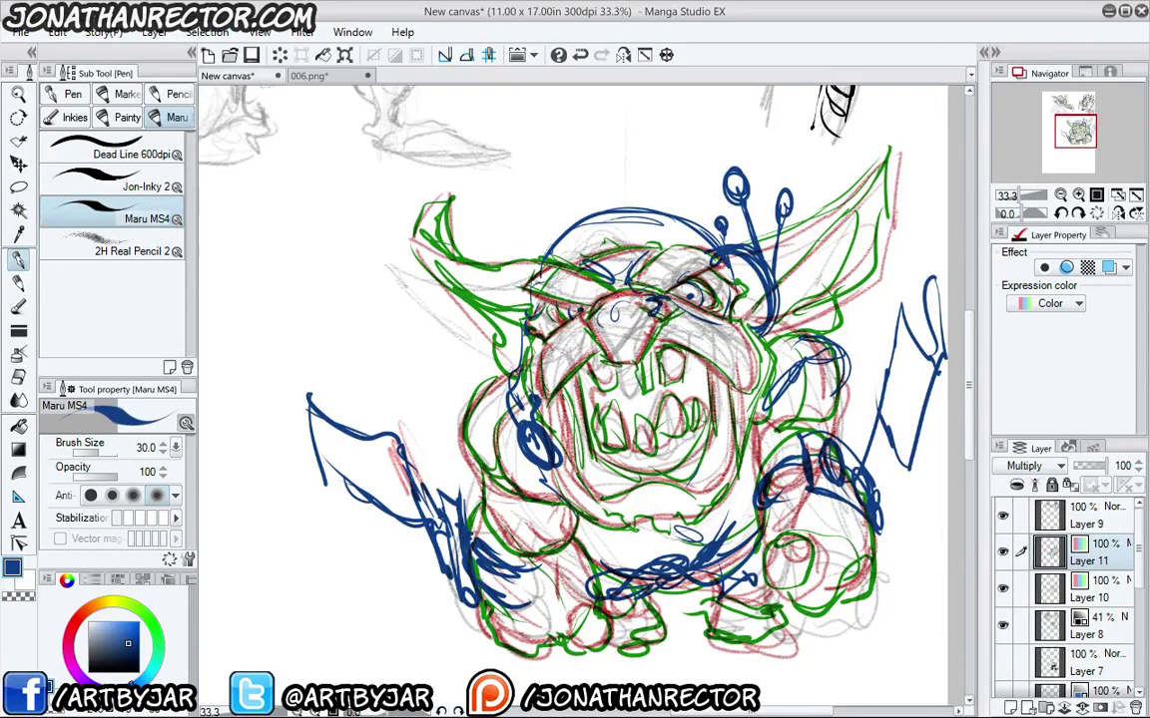
# Compare the sketch passes by hiding and showing Layer 11, Layer 10 and Layer 8 in turn.
pyautogui.click(1003, 552)
pyautogui.click(1002, 553)
pyautogui.click(1004, 588)
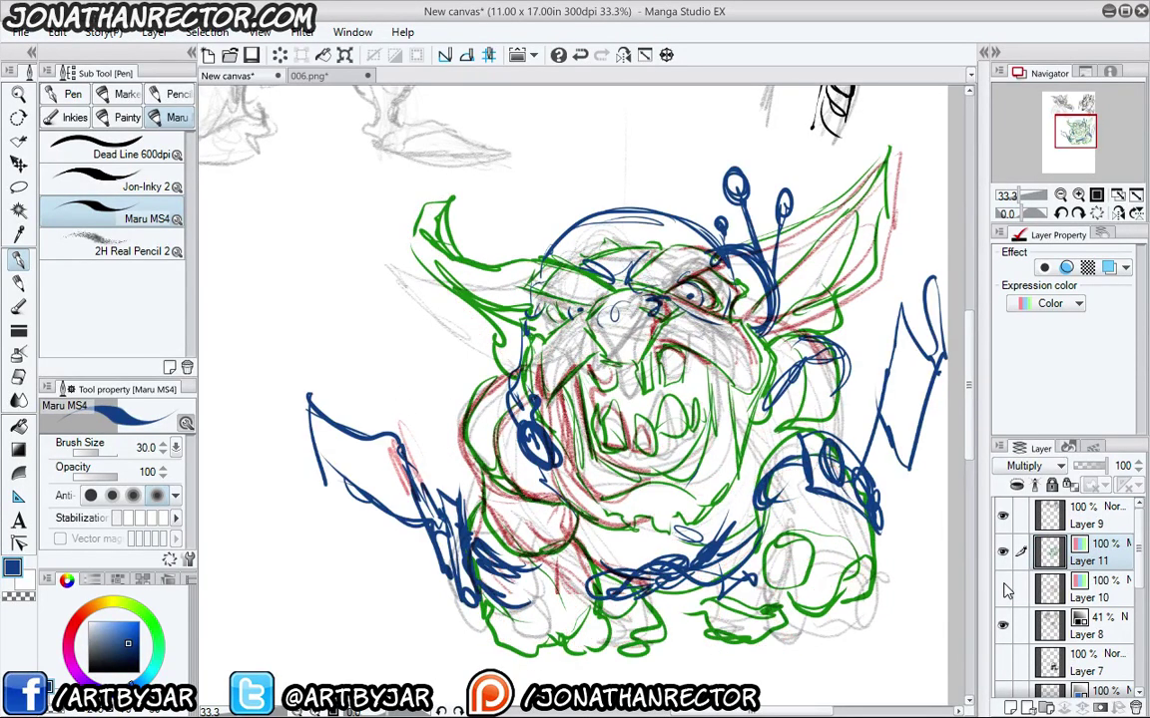
pyautogui.click(1002, 589)
pyautogui.click(1002, 626)
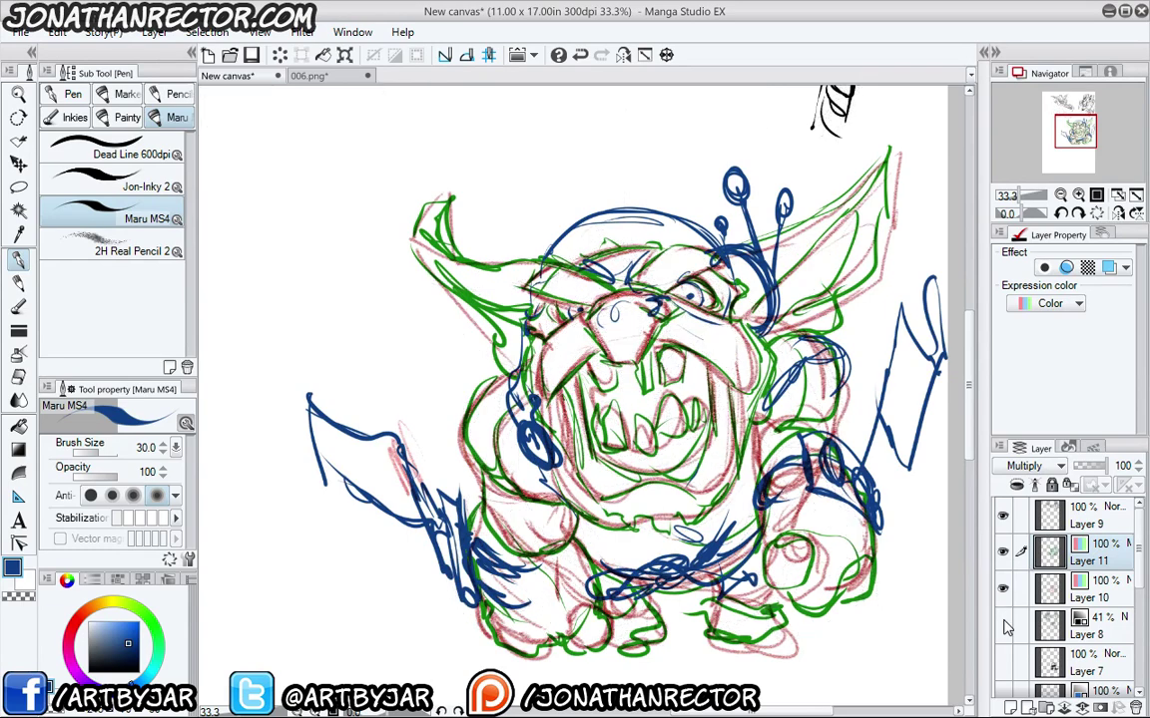
pyautogui.click(1003, 626)
pyautogui.click(1004, 589)
pyautogui.click(1004, 553)
pyautogui.click(1004, 553)
pyautogui.click(1005, 590)
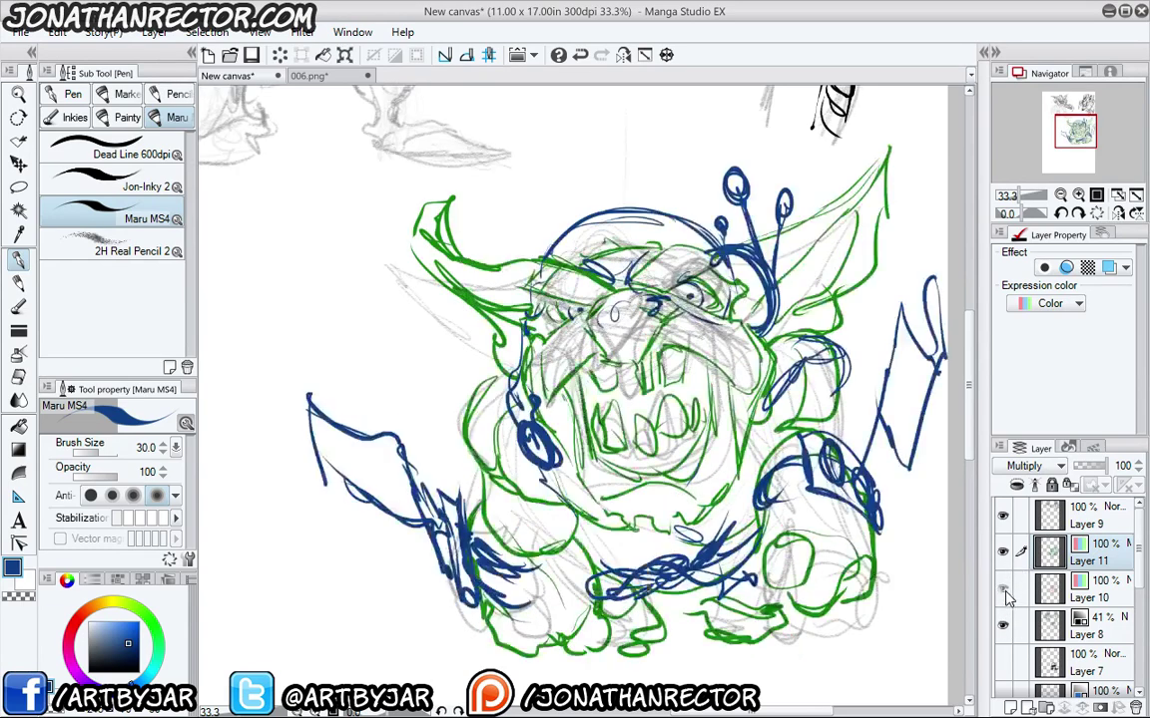
pyautogui.click(1003, 590)
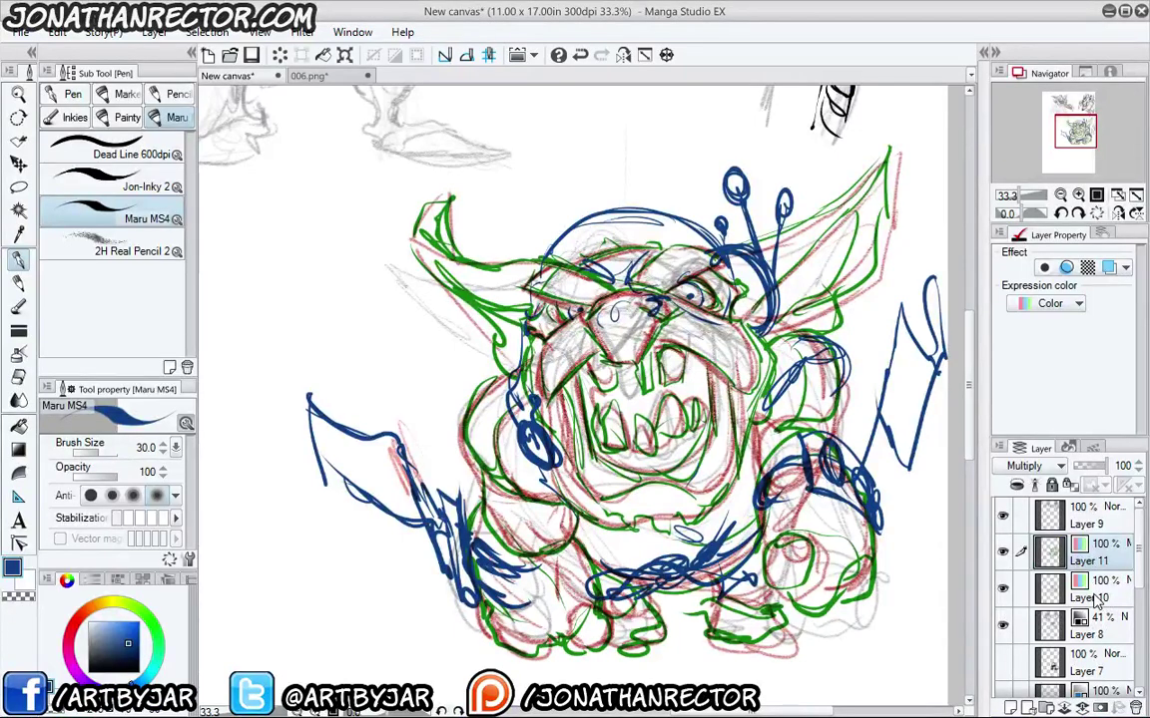
# Merge Layer 11 down into Layer 10 and check the merged sketch by toggling its visibility.
pyautogui.hotkey('ctrl', 'e')
pyautogui.click(1006, 553)
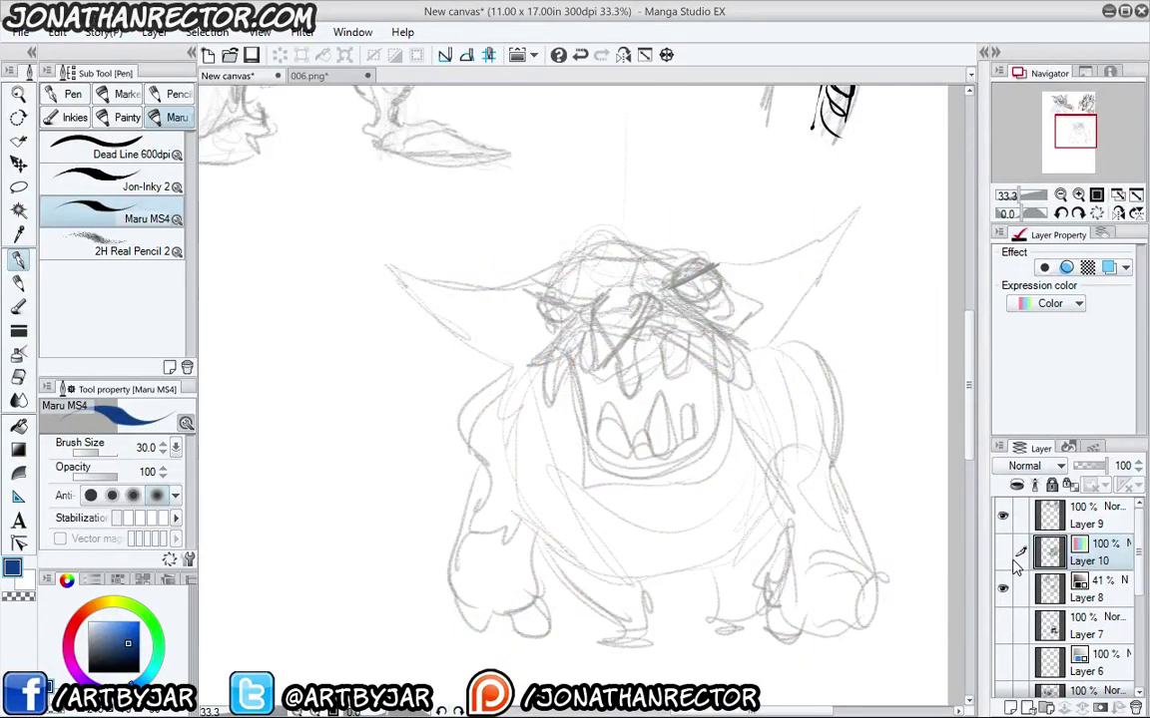
pyautogui.click(1002, 552)
# Fade the sketches by lowering Layer 10 to 35% opacity and Layer 8 to 19%.
pyautogui.click(1088, 467)
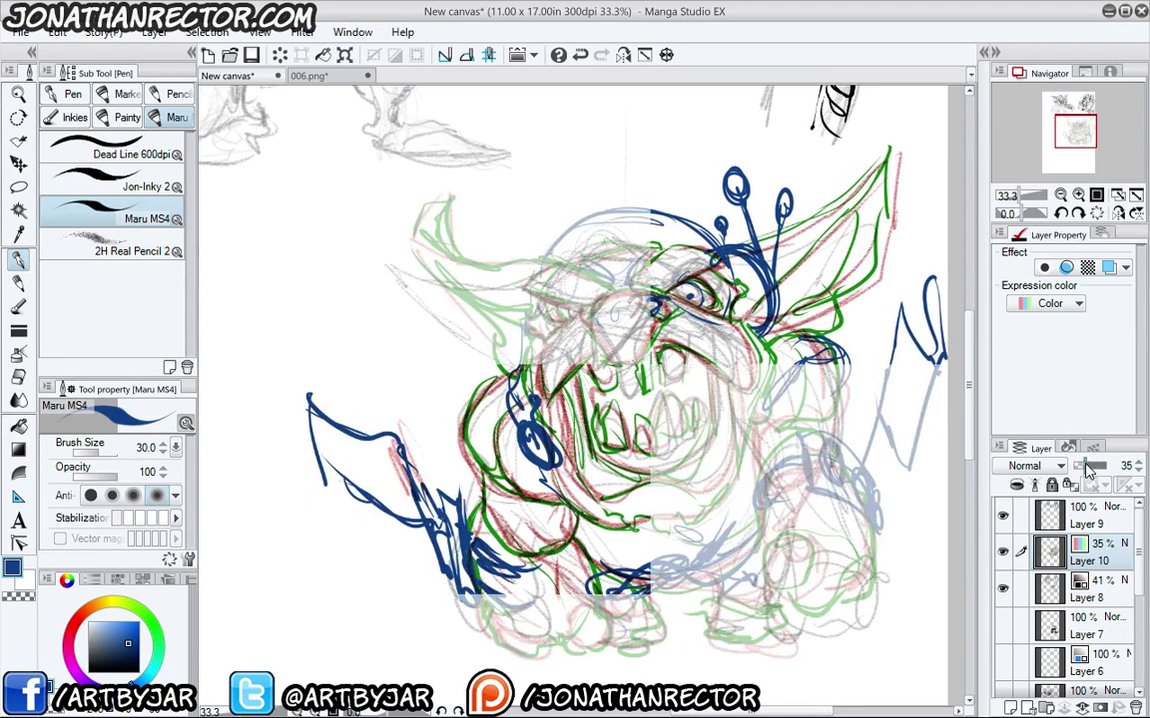
pyautogui.click(1088, 588)
pyautogui.moveTo(1091, 466); pyautogui.dragTo(1081, 476)
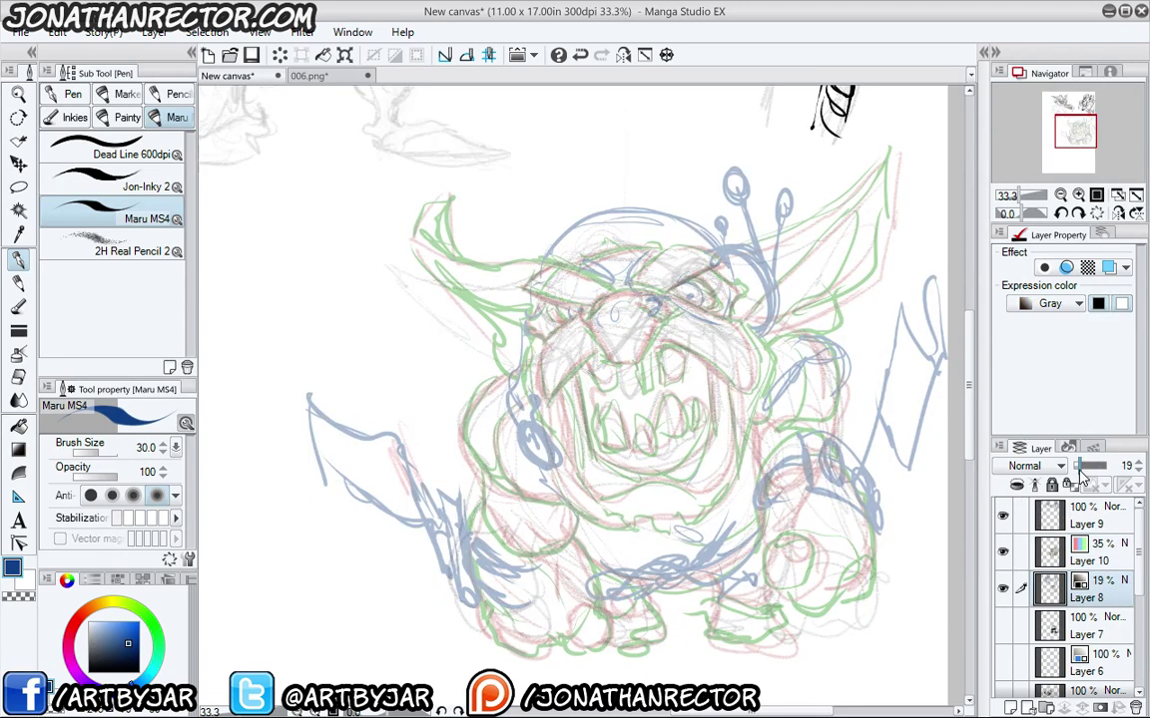
# On Layer 9, with black and the palettes hidden, ink the angular nose, the right jowl and the right eye.
pyautogui.click(1093, 519)
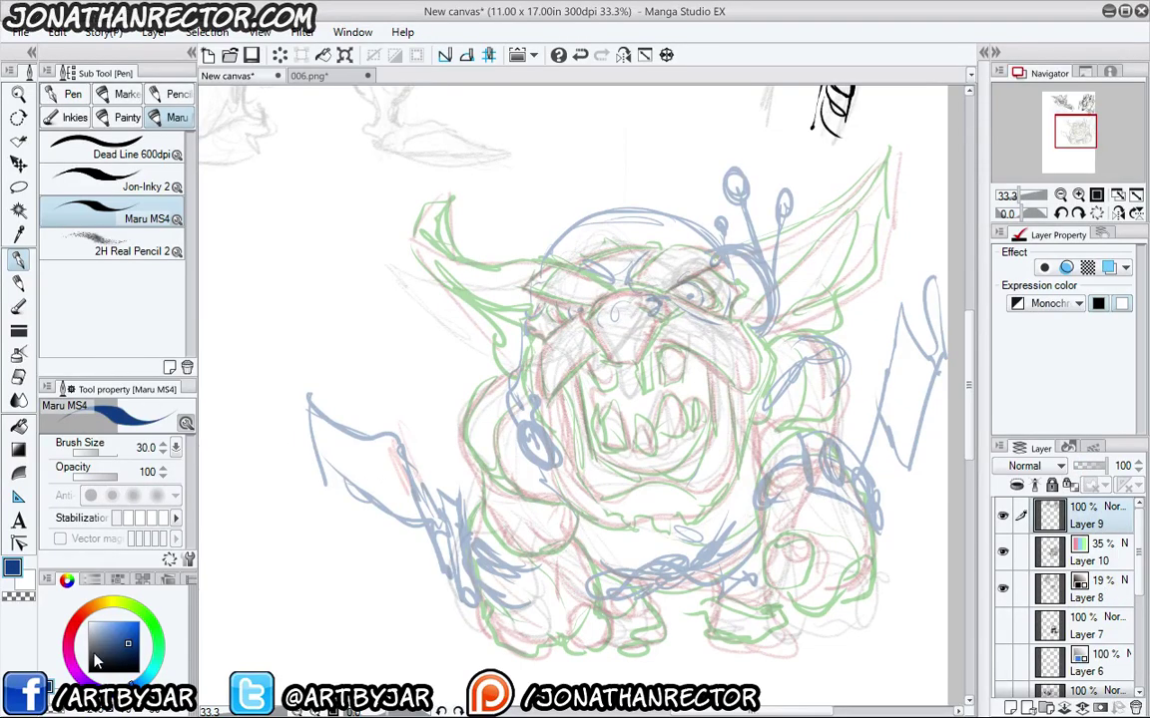
pyautogui.click(86, 665)
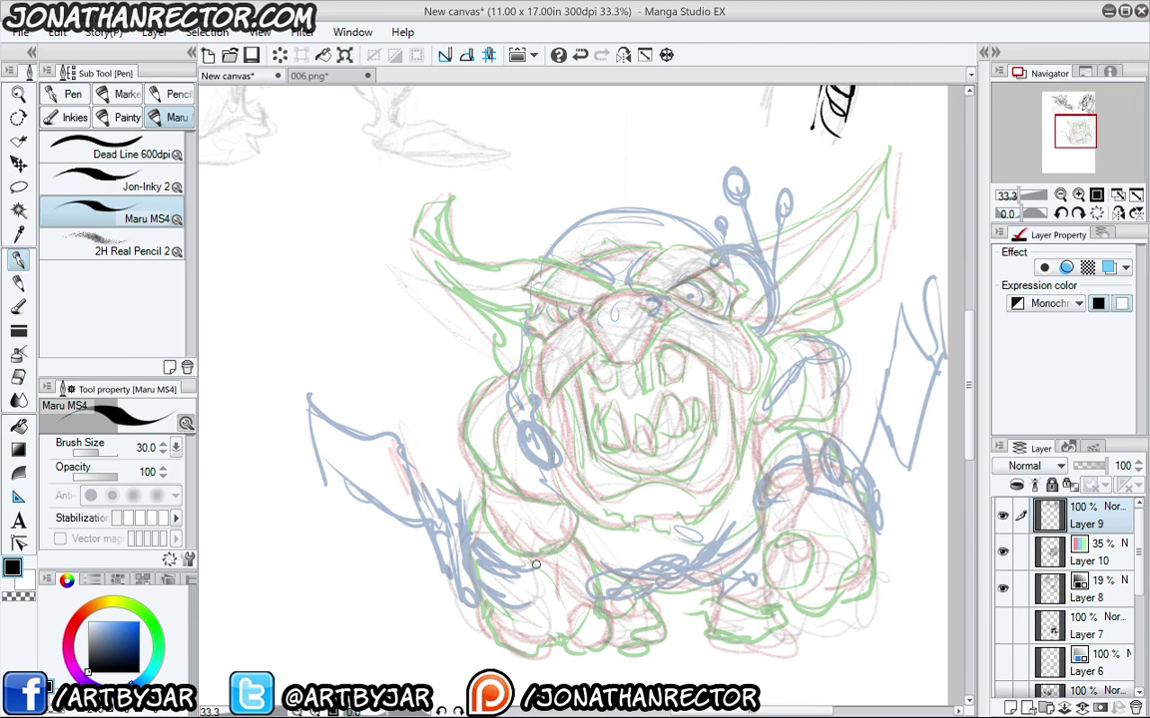
pyautogui.press('Tab')
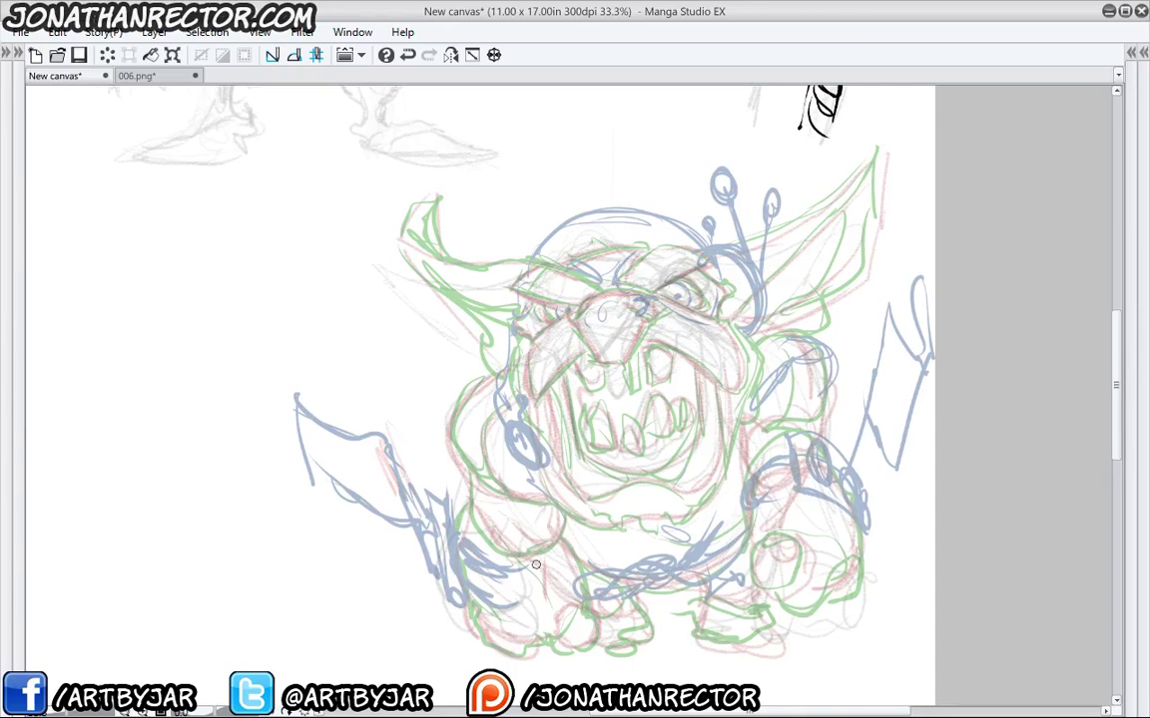
pyautogui.moveTo(564, 383); pyautogui.dragTo(584, 370)
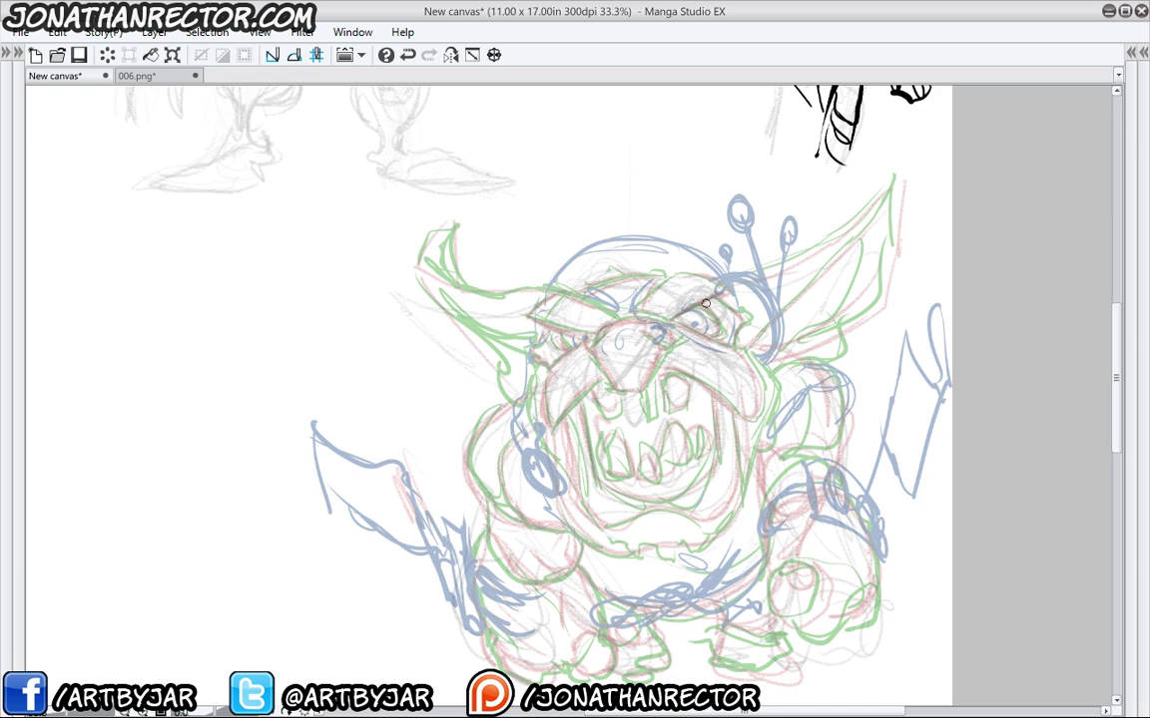
pyautogui.moveTo(704, 300)
pyautogui.mouseDown()
pyautogui.moveTo(657, 334)
pyautogui.moveTo(693, 337)
pyautogui.moveTo(650, 388)
pyautogui.moveTo(621, 391)
pyautogui.moveTo(590, 360)
pyautogui.moveTo(614, 319)
pyautogui.moveTo(640, 315)
pyautogui.moveTo(669, 352)
pyautogui.moveTo(654, 378)
pyautogui.moveTo(619, 382)
pyautogui.mouseUp()
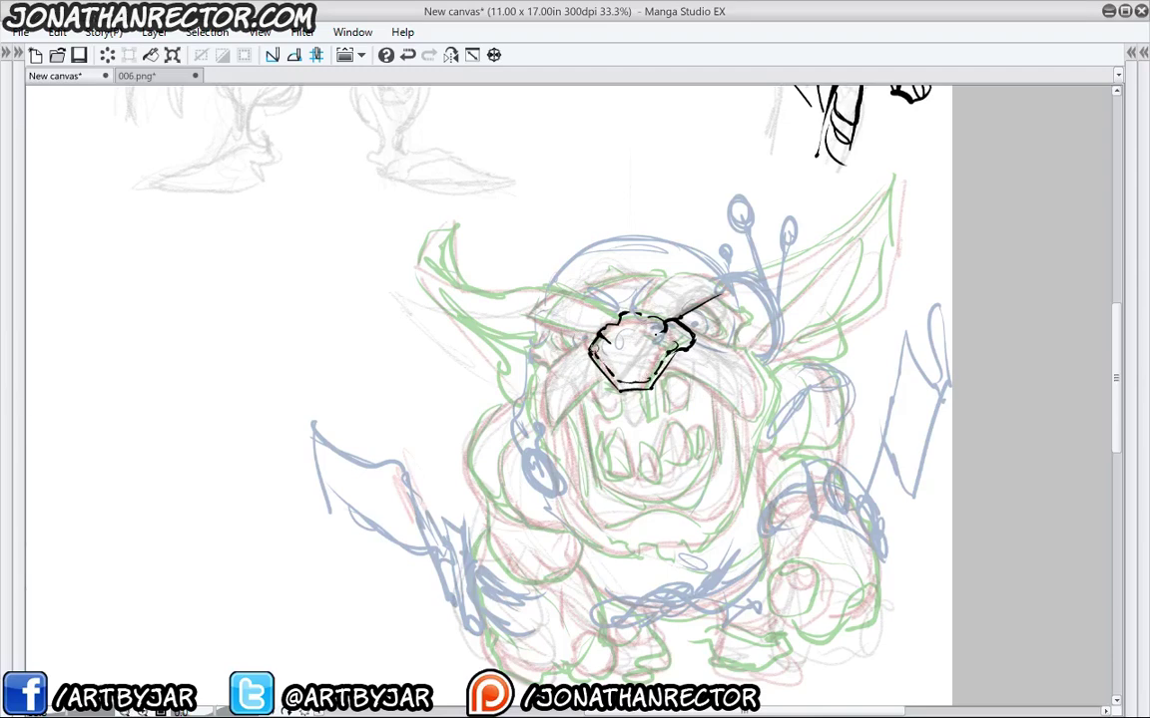
pyautogui.moveTo(688, 328)
pyautogui.mouseDown()
pyautogui.moveTo(751, 352)
pyautogui.moveTo(768, 377)
pyautogui.moveTo(758, 422)
pyautogui.moveTo(695, 378)
pyautogui.moveTo(660, 376)
pyautogui.moveTo(742, 401)
pyautogui.mouseUp()
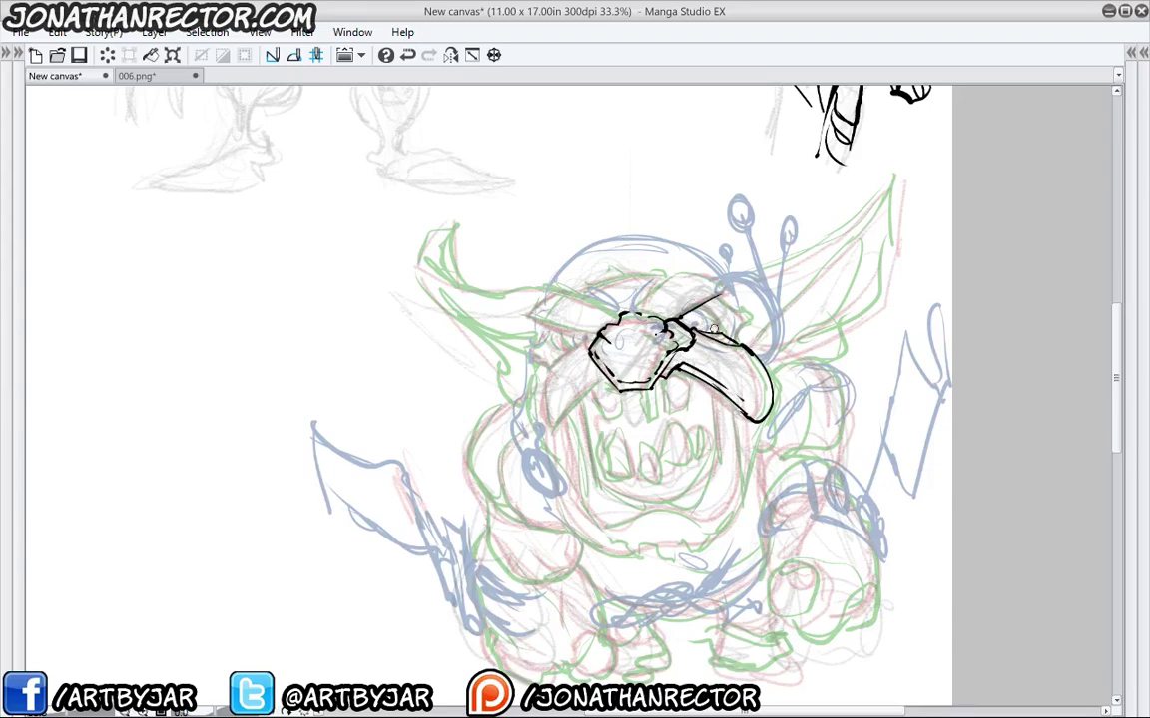
pyautogui.moveTo(715, 329); pyautogui.dragTo(699, 311)
pyautogui.moveTo(704, 320); pyautogui.dragTo(700, 324)
# Ink the left jowl, left eye and both heavy brows in black, adding the jagged cheek edge beside the left eye.
pyautogui.moveTo(499, 297); pyautogui.dragTo(554, 283)
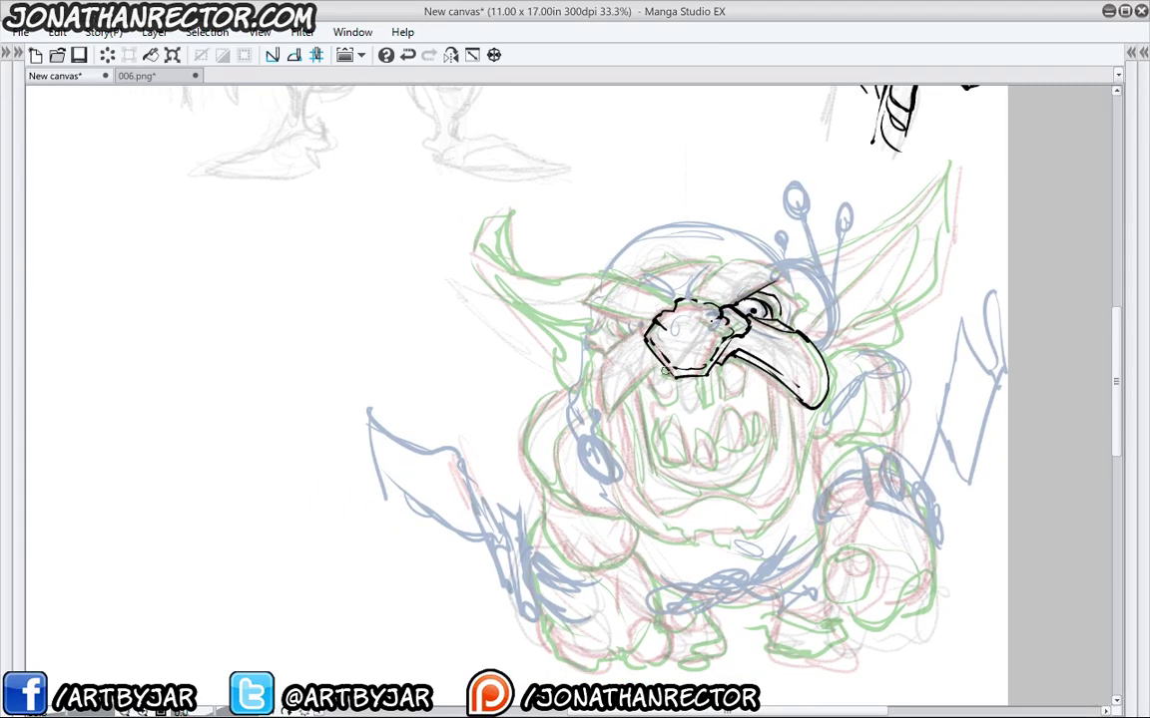
pyautogui.moveTo(665, 371)
pyautogui.mouseDown()
pyautogui.moveTo(611, 438)
pyautogui.moveTo(599, 359)
pyautogui.moveTo(624, 341)
pyautogui.moveTo(591, 305)
pyautogui.moveTo(614, 279)
pyautogui.moveTo(669, 301)
pyautogui.moveTo(615, 343)
pyautogui.moveTo(625, 334)
pyautogui.mouseUp()
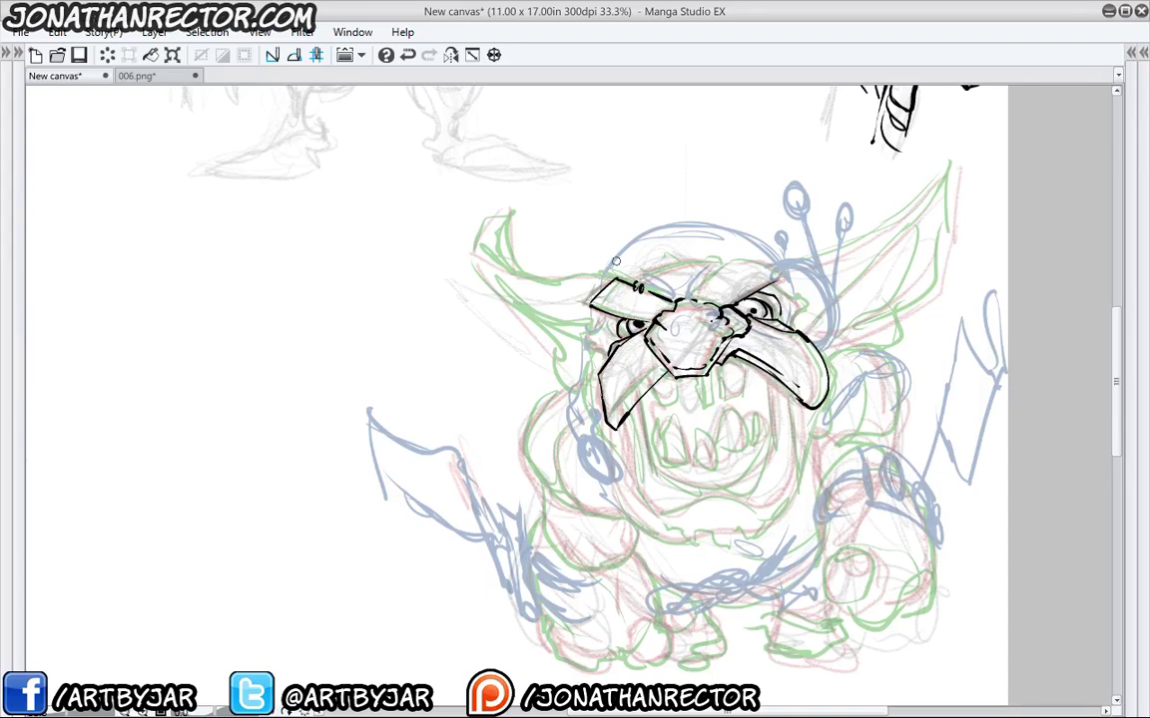
pyautogui.hotkey('ctrl', 'z')
pyautogui.click(642, 325)
pyautogui.moveTo(600, 315)
pyautogui.mouseDown()
pyautogui.moveTo(582, 341)
pyautogui.moveTo(596, 377)
pyautogui.mouseUp()
pyautogui.moveTo(762, 252)
pyautogui.mouseDown()
pyautogui.moveTo(745, 262)
pyautogui.moveTo(793, 322)
pyautogui.moveTo(712, 267)
pyautogui.moveTo(682, 303)
pyautogui.mouseUp()
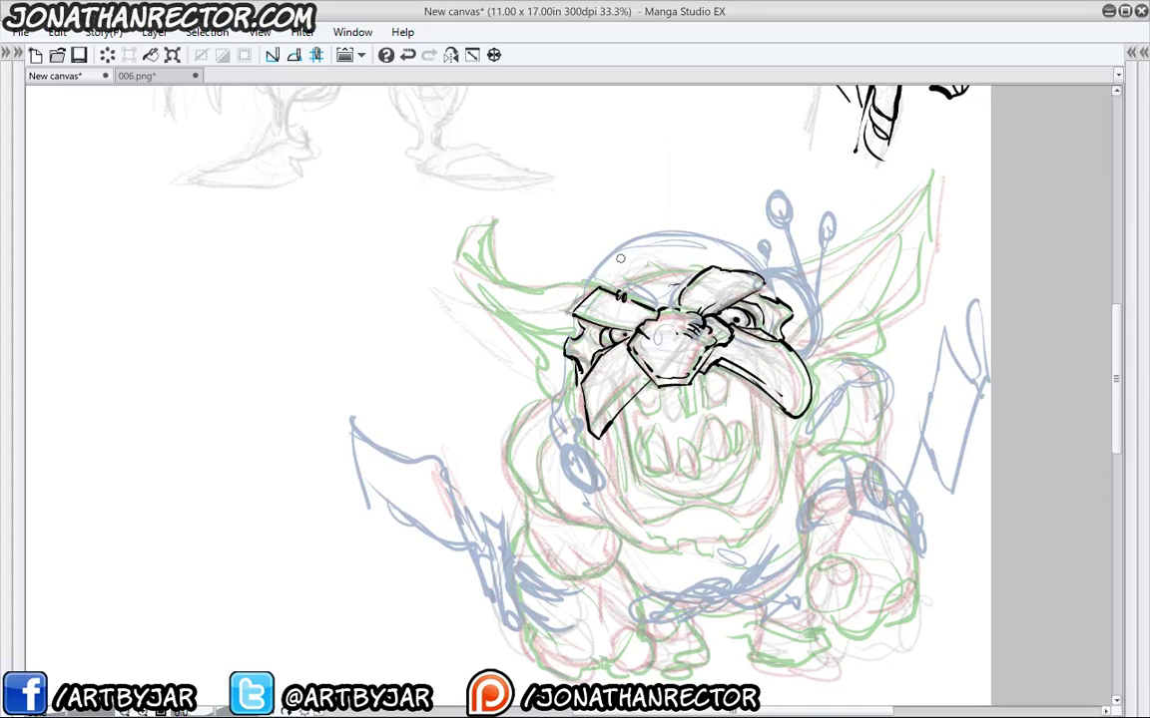
# Ink the dotted forehead plate with its strap and the domed skullcap with its notched centre seam in black.
pyautogui.moveTo(625, 292); pyautogui.dragTo(652, 289)
pyautogui.moveTo(650, 272)
pyautogui.mouseDown()
pyautogui.moveTo(683, 270)
pyautogui.moveTo(685, 279)
pyautogui.mouseUp()
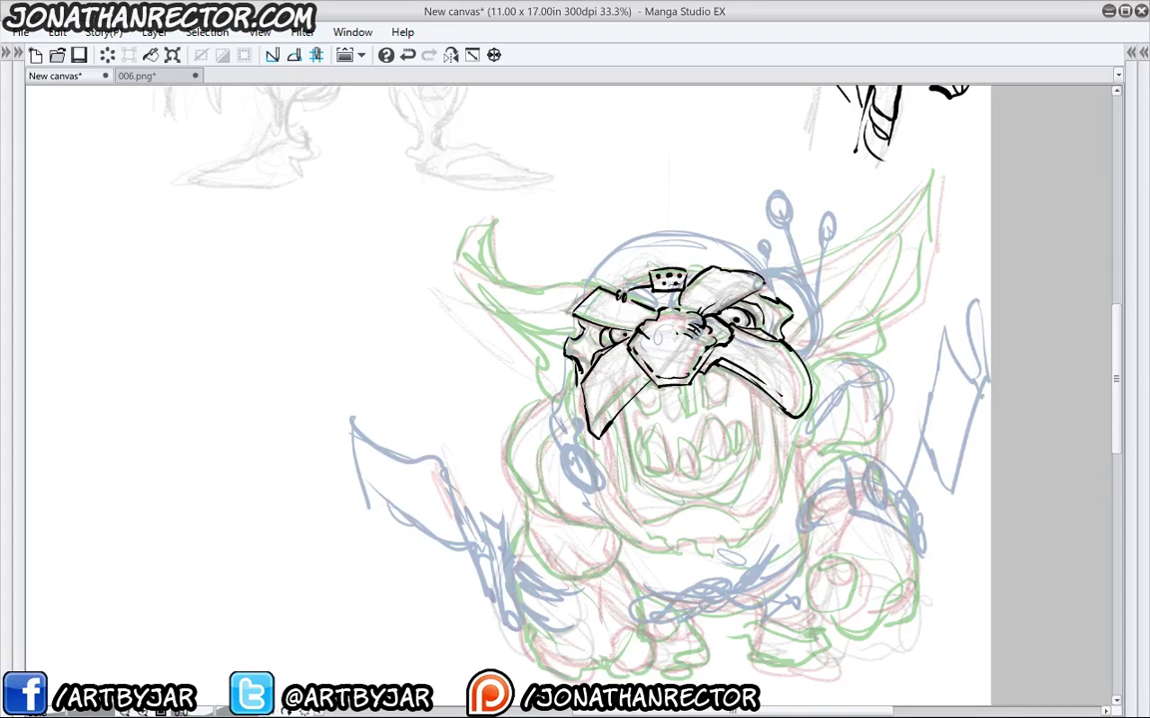
pyautogui.moveTo(649, 278); pyautogui.dragTo(619, 295)
pyautogui.moveTo(701, 238)
pyautogui.mouseDown()
pyautogui.moveTo(645, 241)
pyautogui.moveTo(585, 285)
pyautogui.mouseUp()
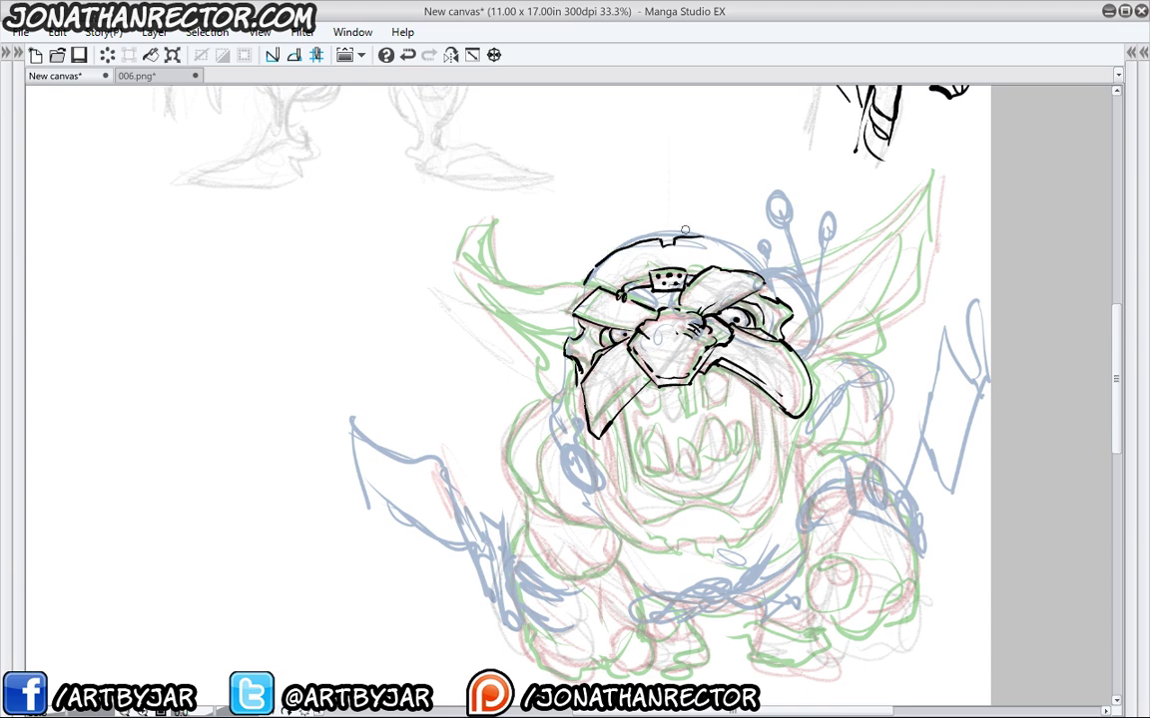
pyautogui.moveTo(702, 237); pyautogui.dragTo(767, 270)
pyautogui.moveTo(667, 243); pyautogui.dragTo(667, 266)
# Ink the skullcap's right edge and the three round-tipped antennae rising beside the right ear.
pyautogui.moveTo(767, 272)
pyautogui.mouseDown()
pyautogui.moveTo(770, 296)
pyautogui.moveTo(792, 278)
pyautogui.moveTo(815, 342)
pyautogui.moveTo(823, 255)
pyautogui.mouseUp()
pyautogui.moveTo(816, 343)
pyautogui.mouseDown()
pyautogui.moveTo(829, 257)
pyautogui.moveTo(820, 196)
pyautogui.moveTo(825, 231)
pyautogui.mouseUp()
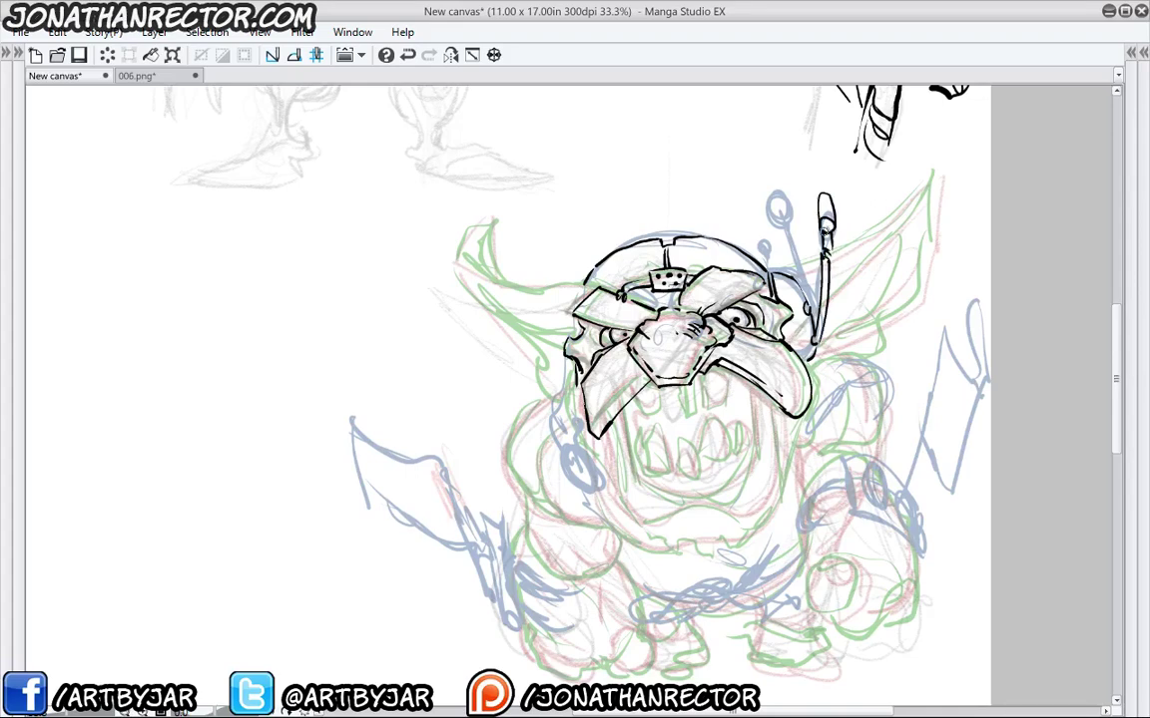
pyautogui.moveTo(809, 313); pyautogui.dragTo(794, 219)
pyautogui.moveTo(806, 299)
pyautogui.mouseDown()
pyautogui.moveTo(775, 189)
pyautogui.moveTo(793, 216)
pyautogui.moveTo(766, 240)
pyautogui.moveTo(755, 225)
pyautogui.mouseUp()
pyautogui.moveTo(755, 225)
pyautogui.mouseDown()
pyautogui.moveTo(772, 269)
pyautogui.moveTo(764, 280)
pyautogui.mouseUp()
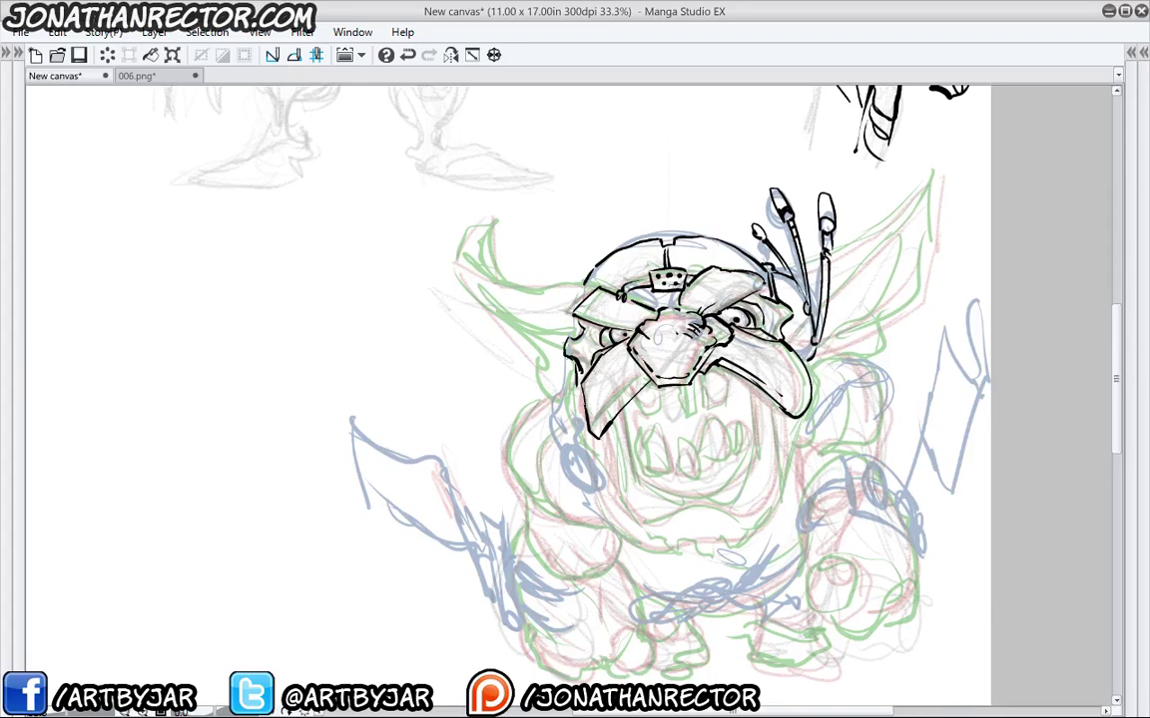
# Ink the band at the left horn's base and the curved left horn, glancing at the 006.png document in between.
pyautogui.moveTo(489, 397); pyautogui.dragTo(519, 434)
pyautogui.moveTo(536, 344); pyautogui.dragTo(540, 354)
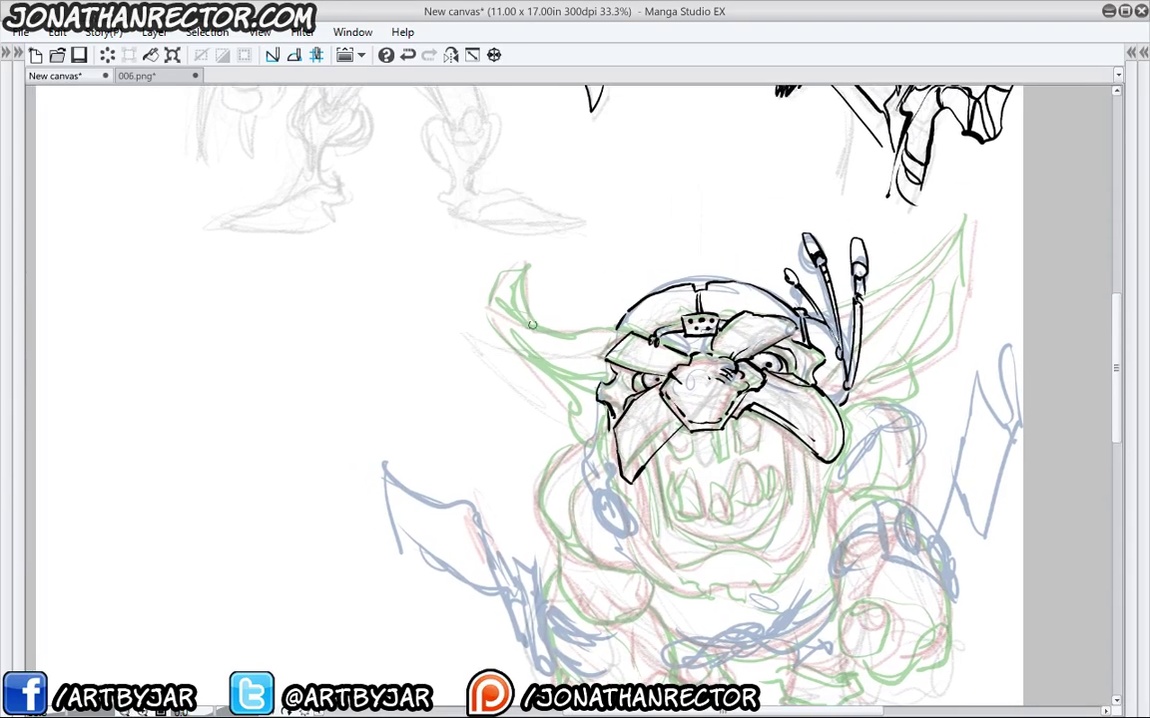
pyautogui.moveTo(610, 324); pyautogui.dragTo(603, 373)
pyautogui.click(141, 75)
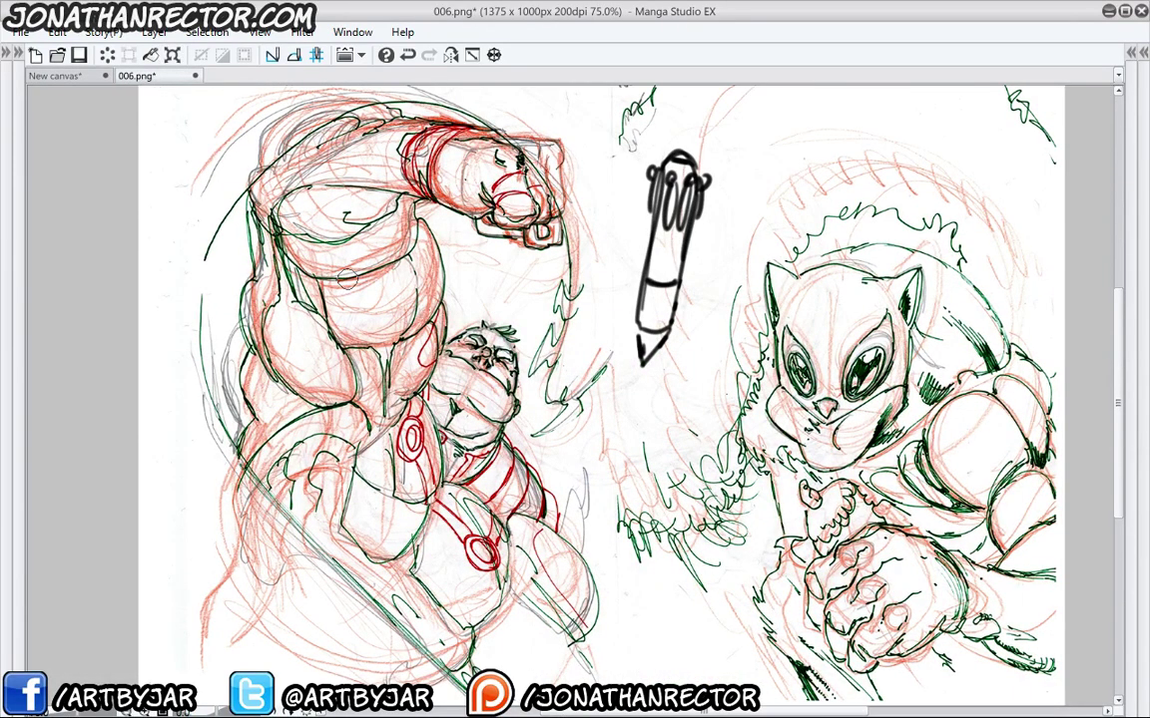
pyautogui.click(55, 76)
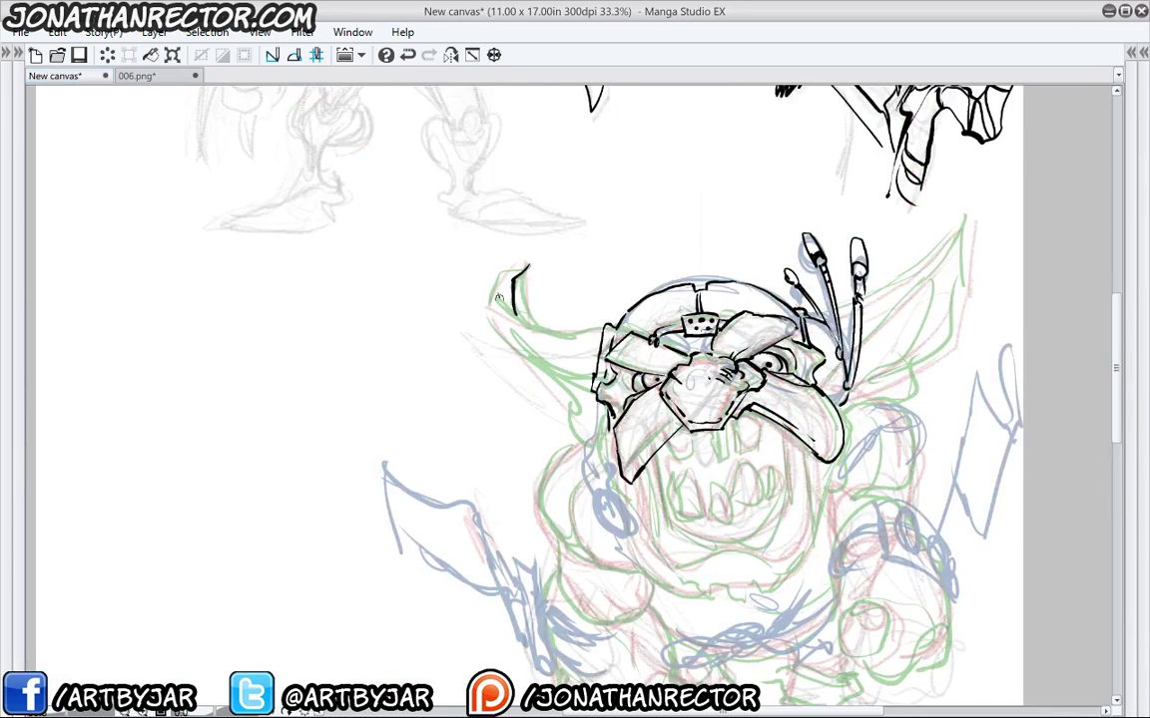
pyautogui.moveTo(499, 292); pyautogui.dragTo(604, 334)
pyautogui.moveTo(527, 267)
pyautogui.mouseDown()
pyautogui.moveTo(499, 275)
pyautogui.moveTo(489, 306)
pyautogui.moveTo(523, 353)
pyautogui.moveTo(592, 379)
pyautogui.mouseUp()
pyautogui.moveTo(507, 327); pyautogui.dragTo(593, 382)
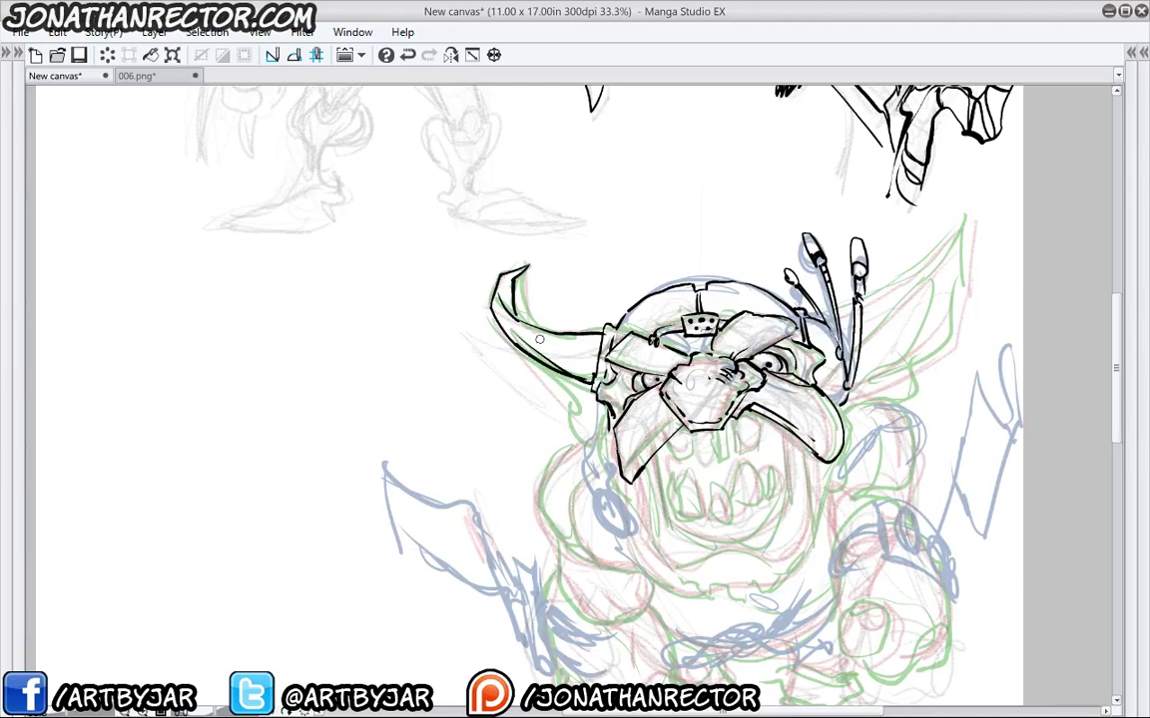
# Ink the small ragged ear below the left horn and the large pointed right ear with its notched lower edge.
pyautogui.moveTo(540, 340)
pyautogui.mouseDown()
pyautogui.moveTo(593, 381)
pyautogui.moveTo(564, 385)
pyautogui.moveTo(568, 411)
pyautogui.moveTo(607, 466)
pyautogui.mouseUp()
pyautogui.moveTo(569, 380); pyautogui.dragTo(589, 429)
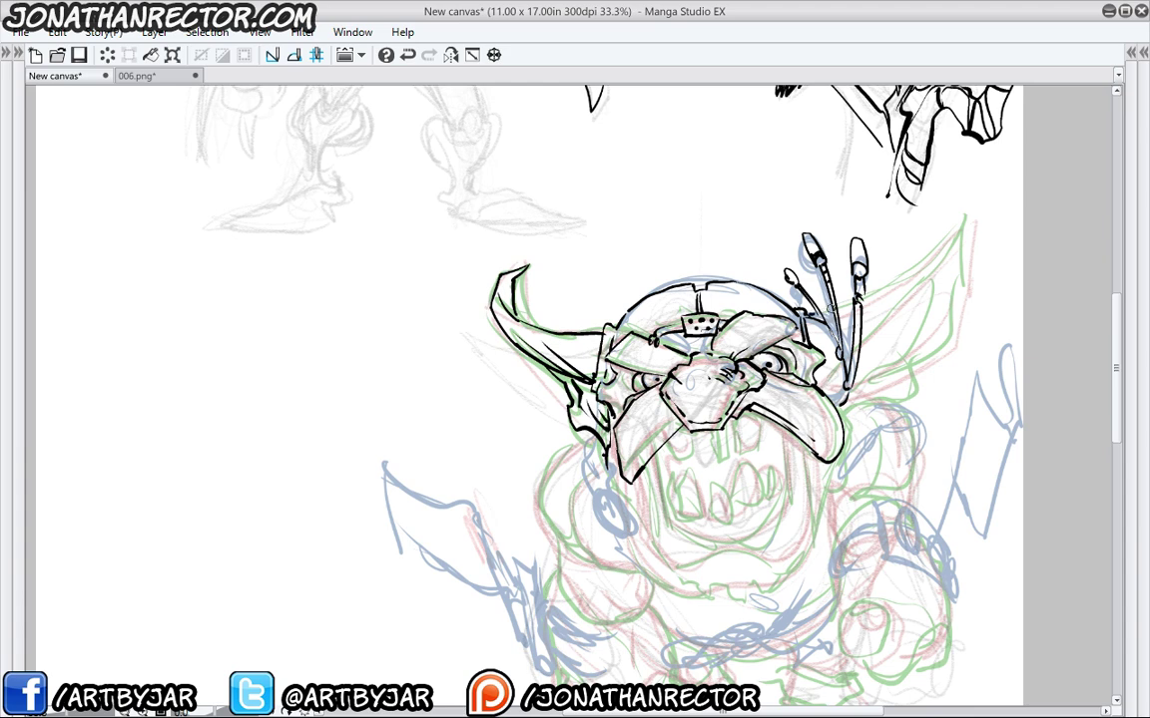
pyautogui.moveTo(861, 300)
pyautogui.mouseDown()
pyautogui.moveTo(971, 204)
pyautogui.moveTo(954, 262)
pyautogui.moveTo(864, 373)
pyautogui.mouseUp()
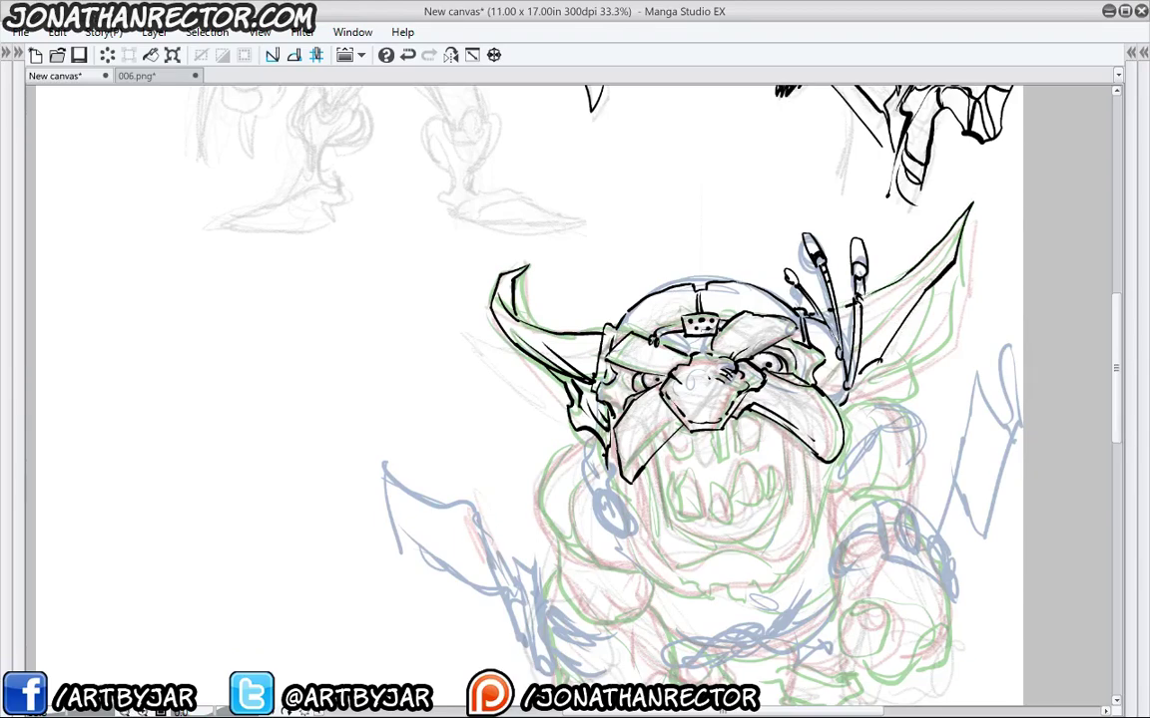
pyautogui.moveTo(938, 282); pyautogui.dragTo(910, 335)
pyautogui.moveTo(961, 230)
pyautogui.mouseDown()
pyautogui.moveTo(962, 287)
pyautogui.moveTo(932, 354)
pyautogui.mouseUp()
pyautogui.moveTo(878, 395); pyautogui.dragTo(847, 409)
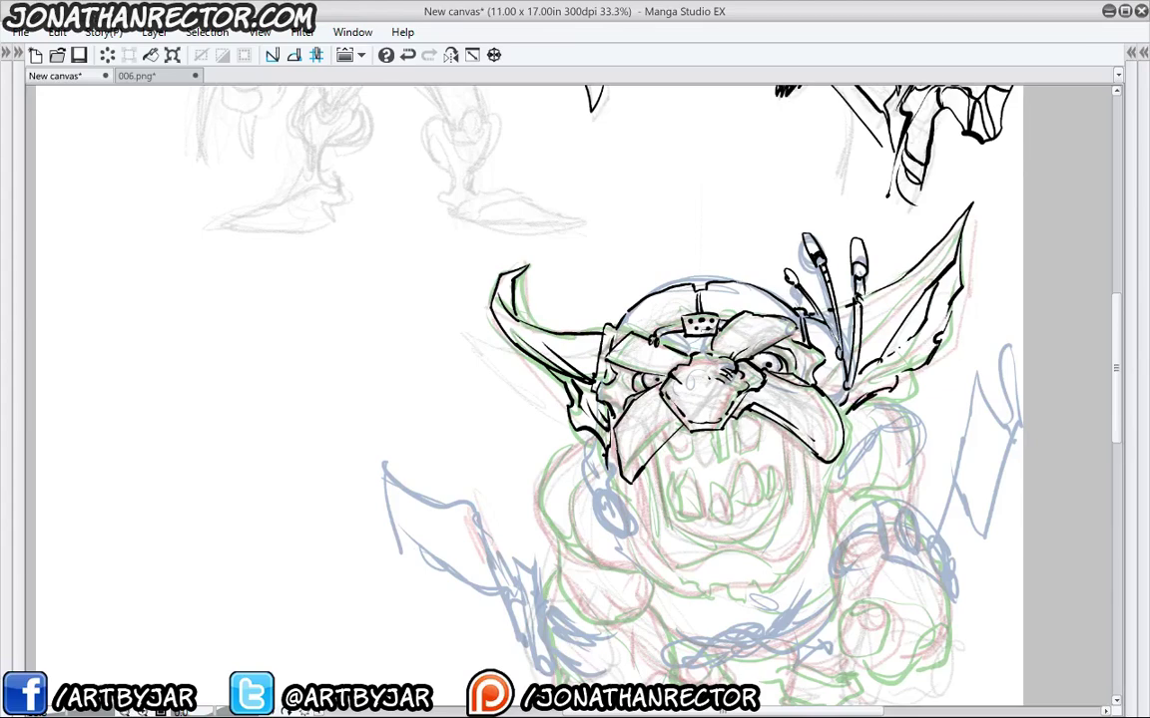
# Shade the left jowl's lower tip with black cross-hatching and add small dots above it.
pyautogui.click(642, 422)
pyautogui.moveTo(660, 393); pyautogui.dragTo(636, 475)
pyautogui.moveTo(624, 423)
pyautogui.mouseDown()
pyautogui.moveTo(627, 478)
pyautogui.moveTo(625, 464)
pyautogui.mouseUp()
pyautogui.moveTo(629, 441); pyautogui.dragTo(618, 461)
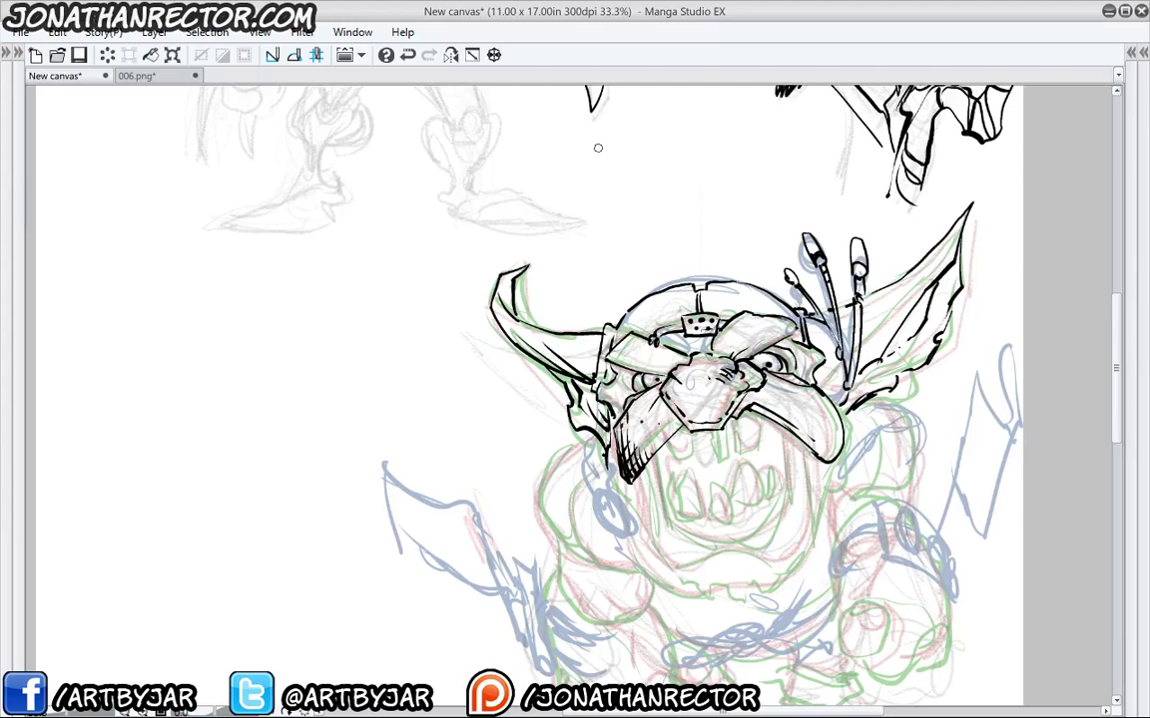
pyautogui.moveTo(626, 380); pyautogui.dragTo(629, 396)
# Ink the row of crooked upper teeth beneath the nose and jowls.
pyautogui.moveTo(602, 452); pyautogui.dragTo(593, 414)
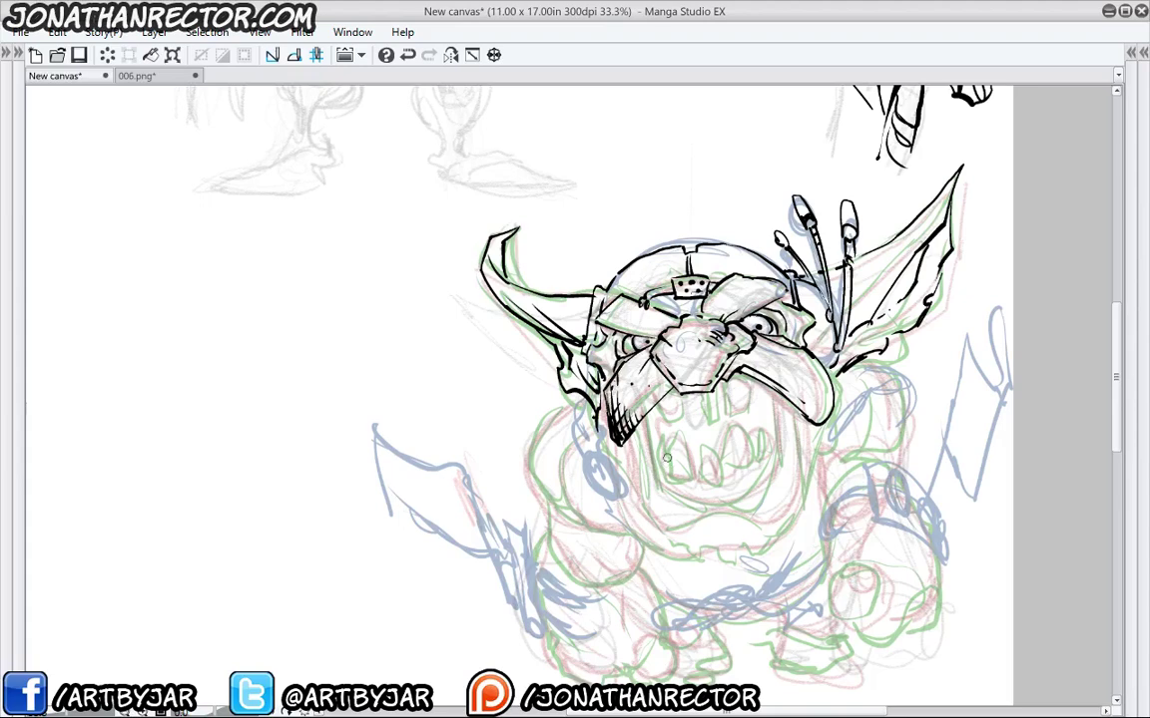
pyautogui.moveTo(599, 385); pyautogui.dragTo(593, 344)
pyautogui.moveTo(706, 330); pyautogui.dragTo(702, 332)
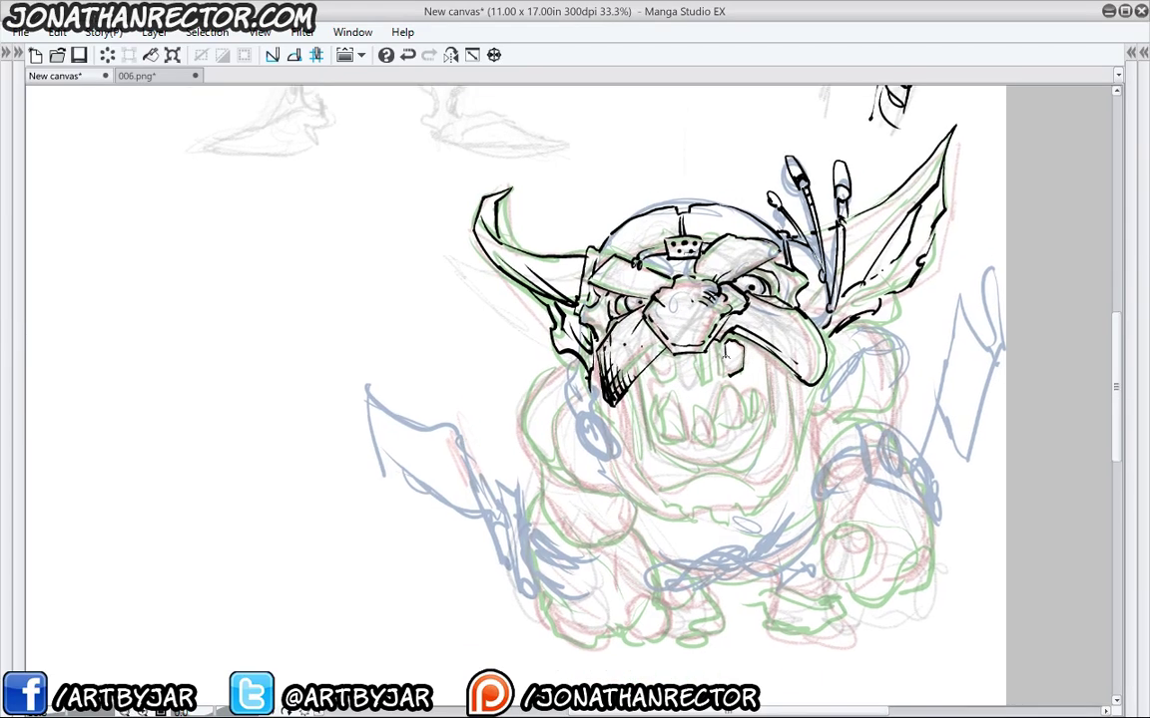
pyautogui.moveTo(716, 352)
pyautogui.mouseDown()
pyautogui.moveTo(714, 370)
pyautogui.moveTo(695, 382)
pyautogui.moveTo(677, 369)
pyautogui.mouseUp()
pyautogui.moveTo(671, 360)
pyautogui.mouseDown()
pyautogui.moveTo(671, 383)
pyautogui.moveTo(655, 372)
pyautogui.mouseUp()
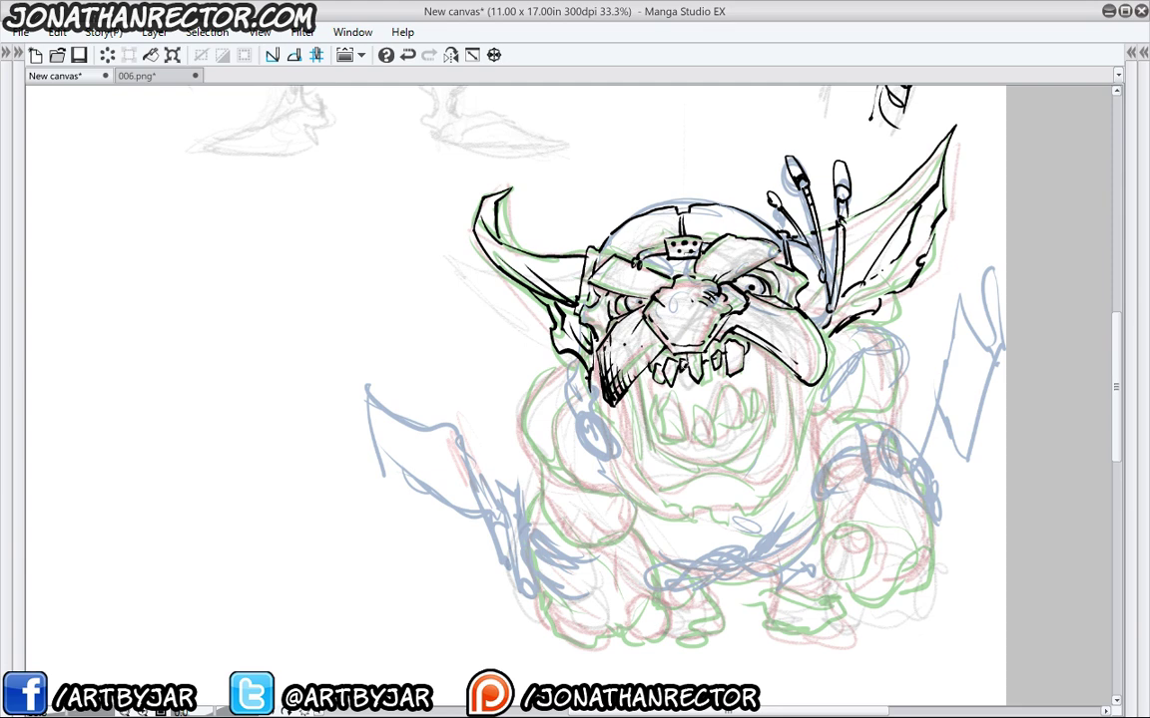
# Ink the jagged lower teeth and the angular outline of the open mouth around them.
pyautogui.moveTo(702, 289); pyautogui.dragTo(713, 297)
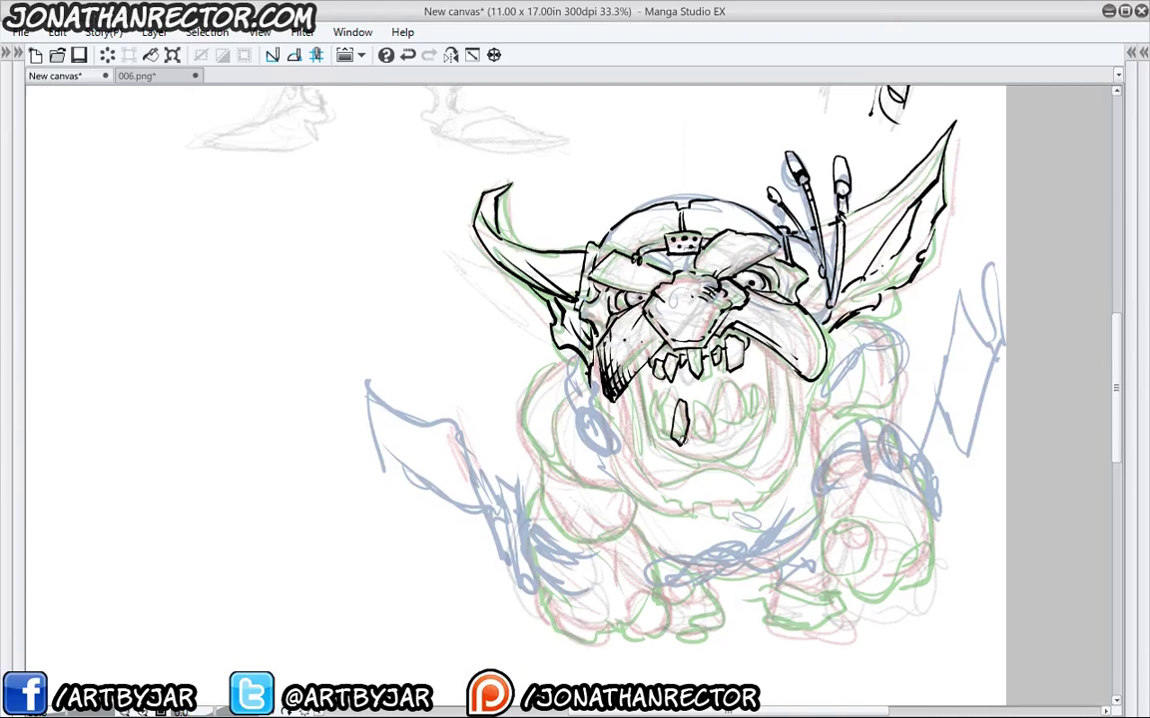
pyautogui.moveTo(699, 440)
pyautogui.mouseDown()
pyautogui.moveTo(724, 397)
pyautogui.moveTo(727, 419)
pyautogui.moveTo(713, 432)
pyautogui.moveTo(744, 419)
pyautogui.moveTo(738, 399)
pyautogui.moveTo(760, 433)
pyautogui.mouseUp()
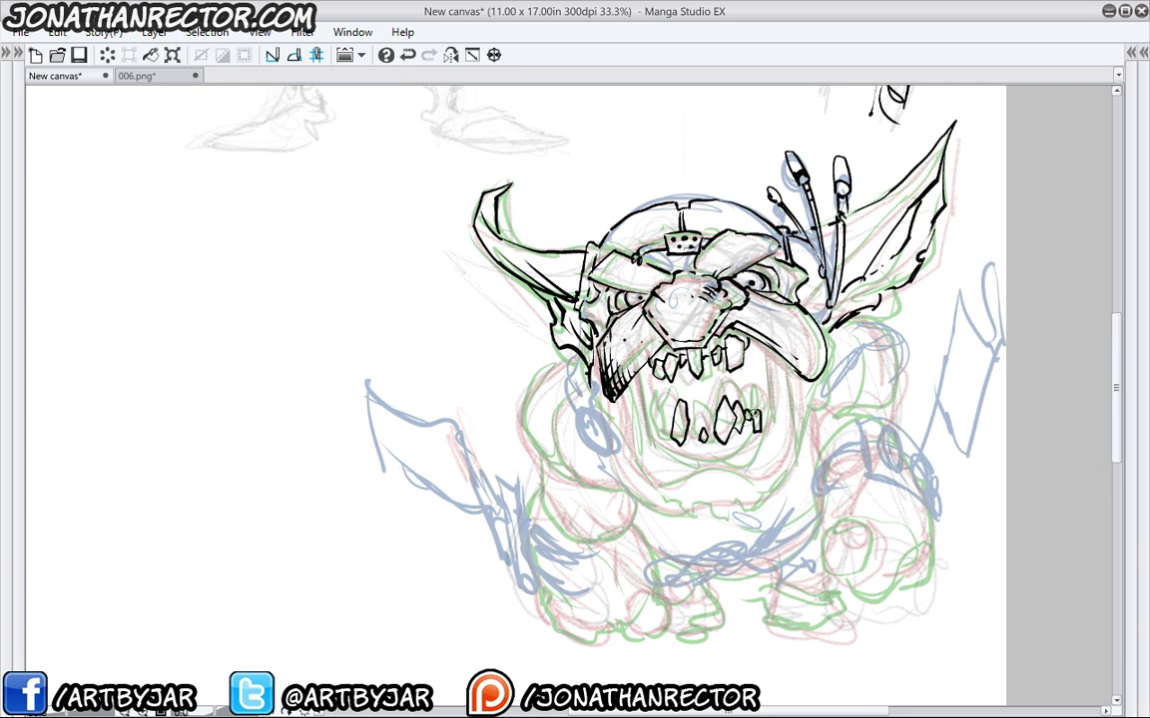
pyautogui.moveTo(670, 427); pyautogui.dragTo(701, 427)
pyautogui.moveTo(764, 342)
pyautogui.mouseDown()
pyautogui.moveTo(770, 433)
pyautogui.moveTo(743, 471)
pyautogui.moveTo(649, 452)
pyautogui.moveTo(636, 372)
pyautogui.mouseUp()
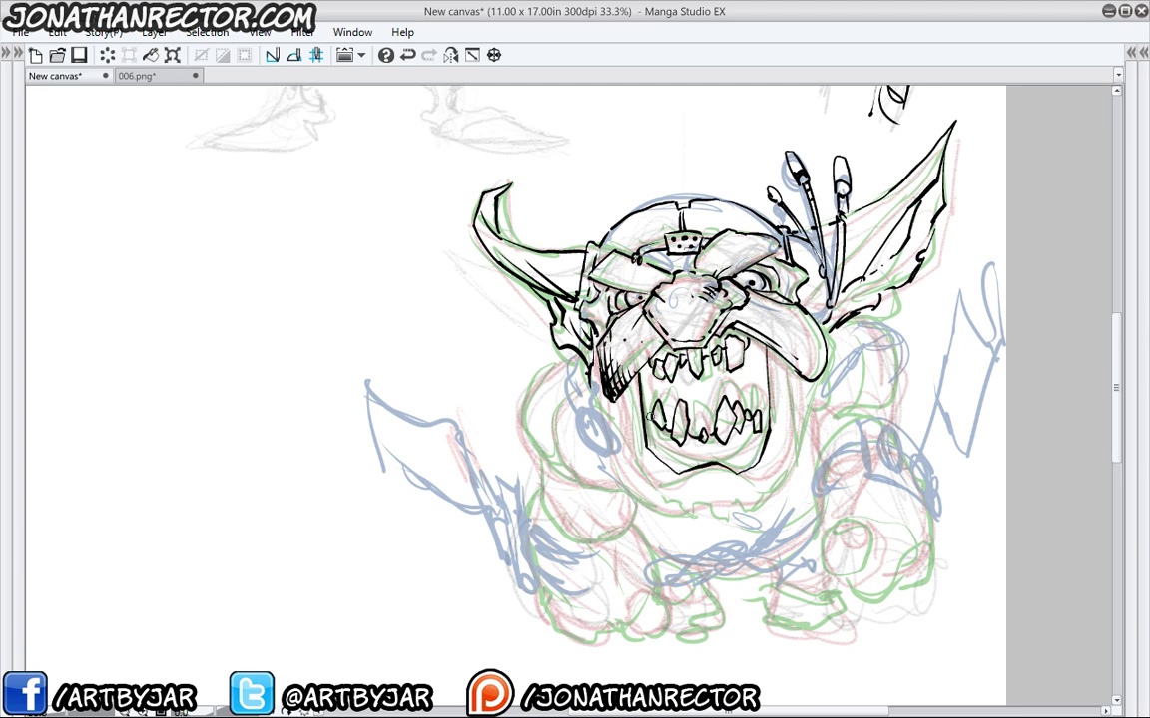
# Add gum lines below the lower teeth and small detail marks inside the mouth.
pyautogui.moveTo(650, 417); pyautogui.dragTo(646, 437)
pyautogui.moveTo(765, 432); pyautogui.dragTo(761, 421)
pyautogui.moveTo(651, 448)
pyautogui.mouseDown()
pyautogui.moveTo(690, 463)
pyautogui.moveTo(695, 451)
pyautogui.moveTo(740, 465)
pyautogui.mouseUp()
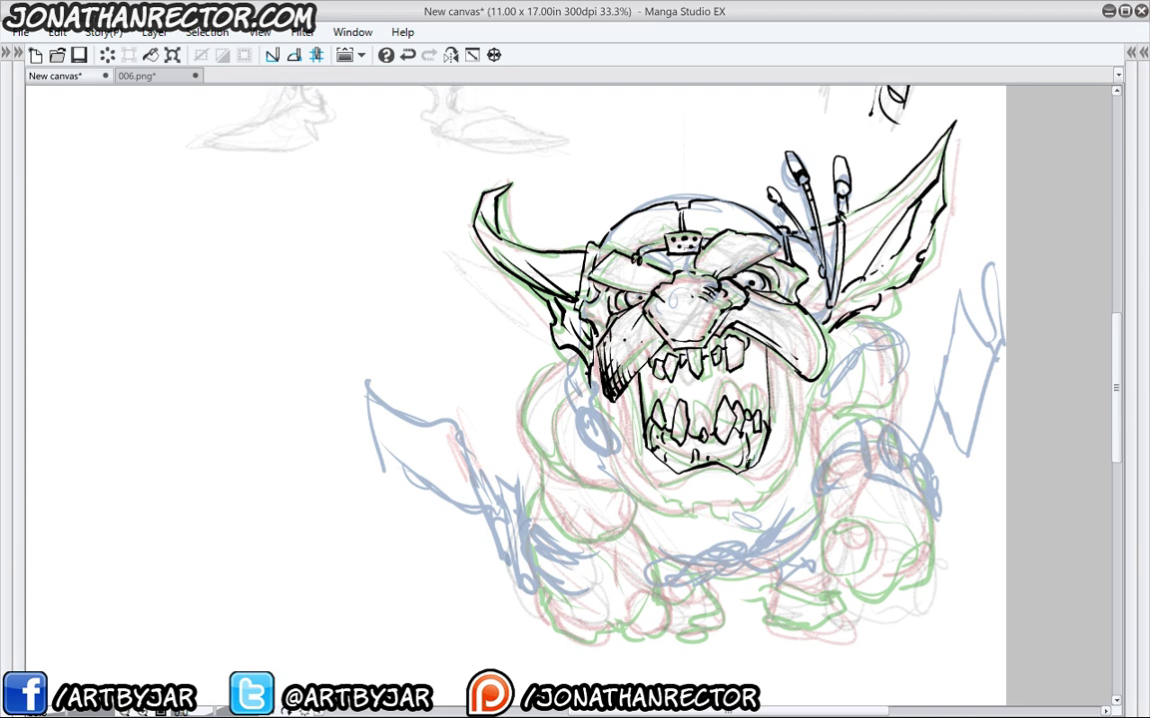
pyautogui.moveTo(656, 376); pyautogui.dragTo(668, 395)
pyautogui.moveTo(735, 371); pyautogui.dragTo(740, 382)
# Ink the lower lip and the heavy jaw around the mouth, giving the chin a jagged bottom edge.
pyautogui.moveTo(533, 358); pyautogui.dragTo(520, 330)
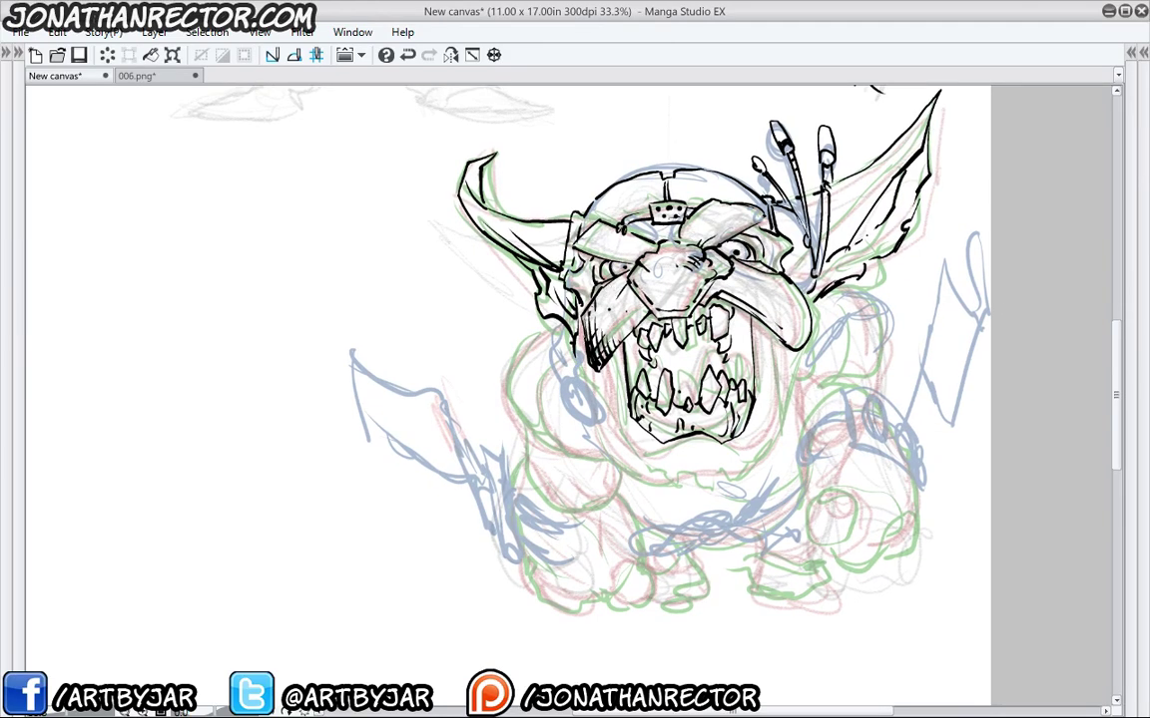
pyautogui.moveTo(624, 398)
pyautogui.mouseDown()
pyautogui.moveTo(621, 428)
pyautogui.moveTo(647, 457)
pyautogui.moveTo(697, 439)
pyautogui.moveTo(717, 455)
pyautogui.moveTo(766, 436)
pyautogui.mouseUp()
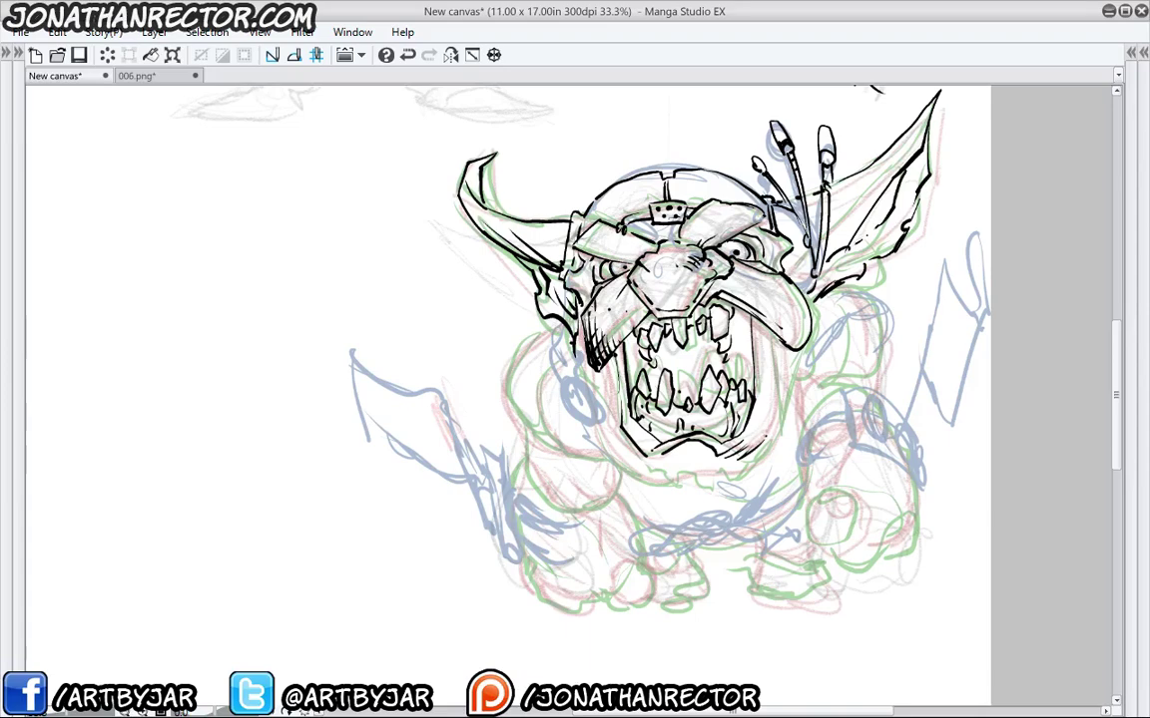
pyautogui.moveTo(757, 319)
pyautogui.mouseDown()
pyautogui.moveTo(776, 397)
pyautogui.moveTo(770, 449)
pyautogui.moveTo(728, 477)
pyautogui.moveTo(678, 484)
pyautogui.moveTo(630, 457)
pyautogui.moveTo(614, 422)
pyautogui.mouseUp()
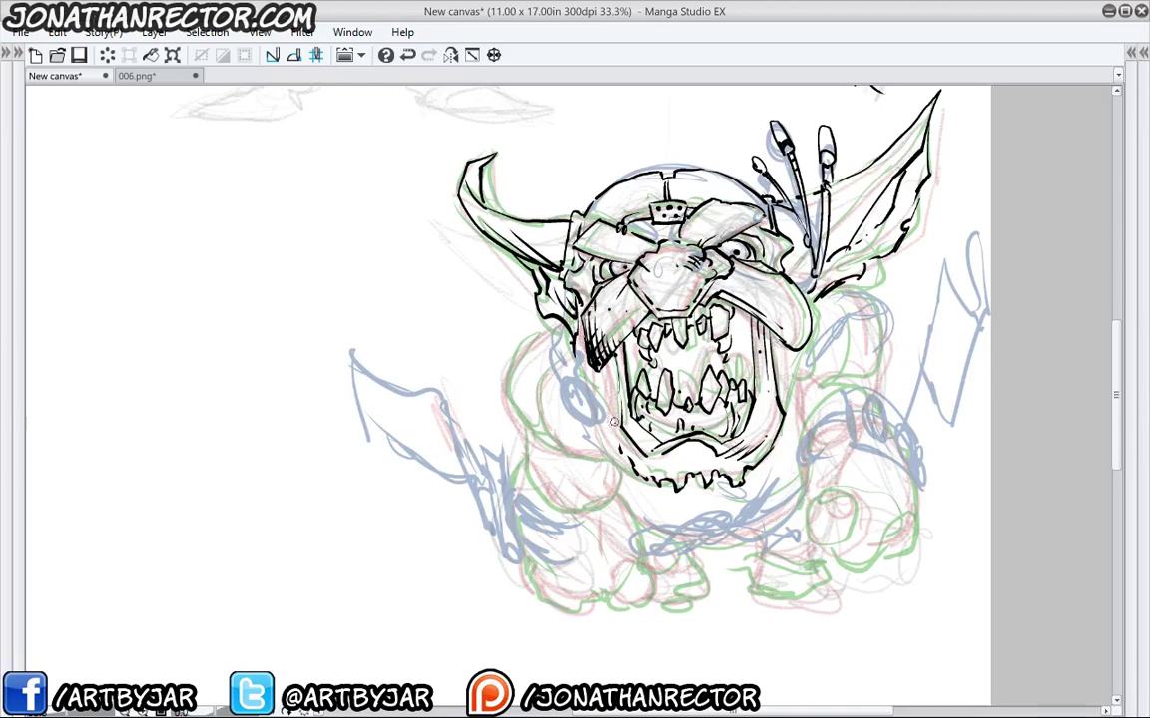
pyautogui.moveTo(597, 369); pyautogui.dragTo(617, 445)
# Add short hatching and texture marks to the chin, mouth edge and right side of the jaw.
pyautogui.moveTo(701, 472); pyautogui.dragTo(737, 467)
pyautogui.moveTo(646, 420); pyautogui.dragTo(660, 424)
pyautogui.moveTo(696, 293); pyautogui.dragTo(680, 308)
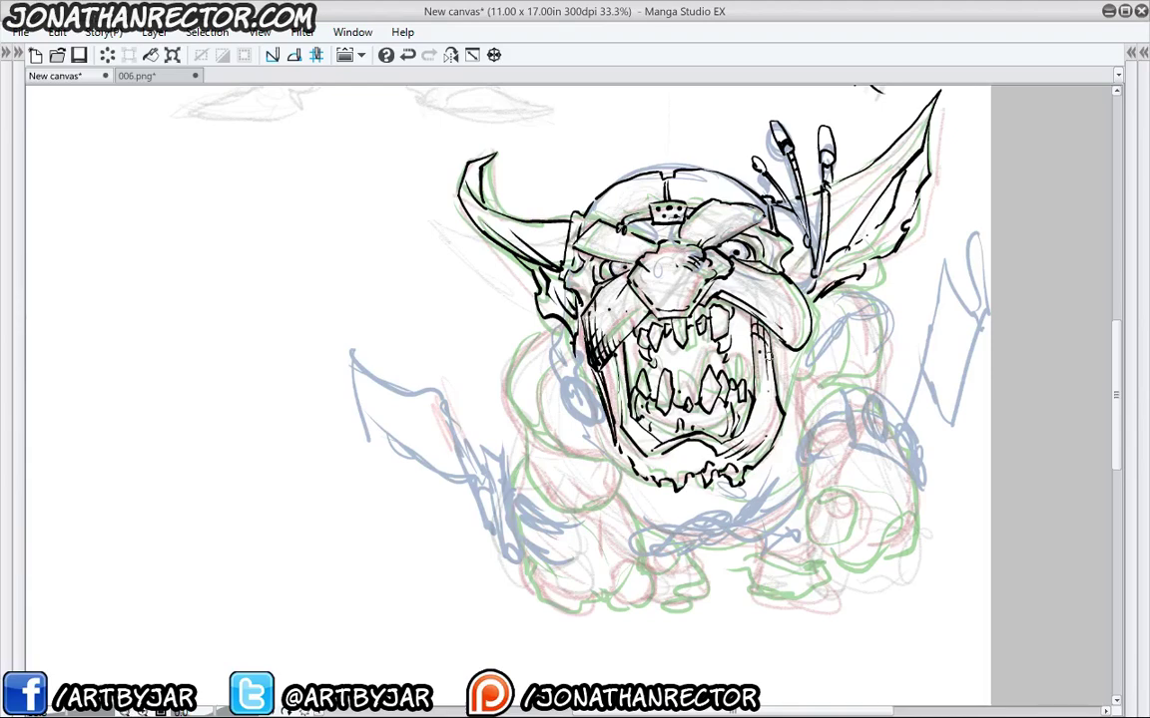
pyautogui.moveTo(766, 357); pyautogui.dragTo(767, 384)
# Extend the hatching up the left jowl and add short shading lines along the left side of the mouth.
pyautogui.moveTo(463, 389); pyautogui.dragTo(480, 441)
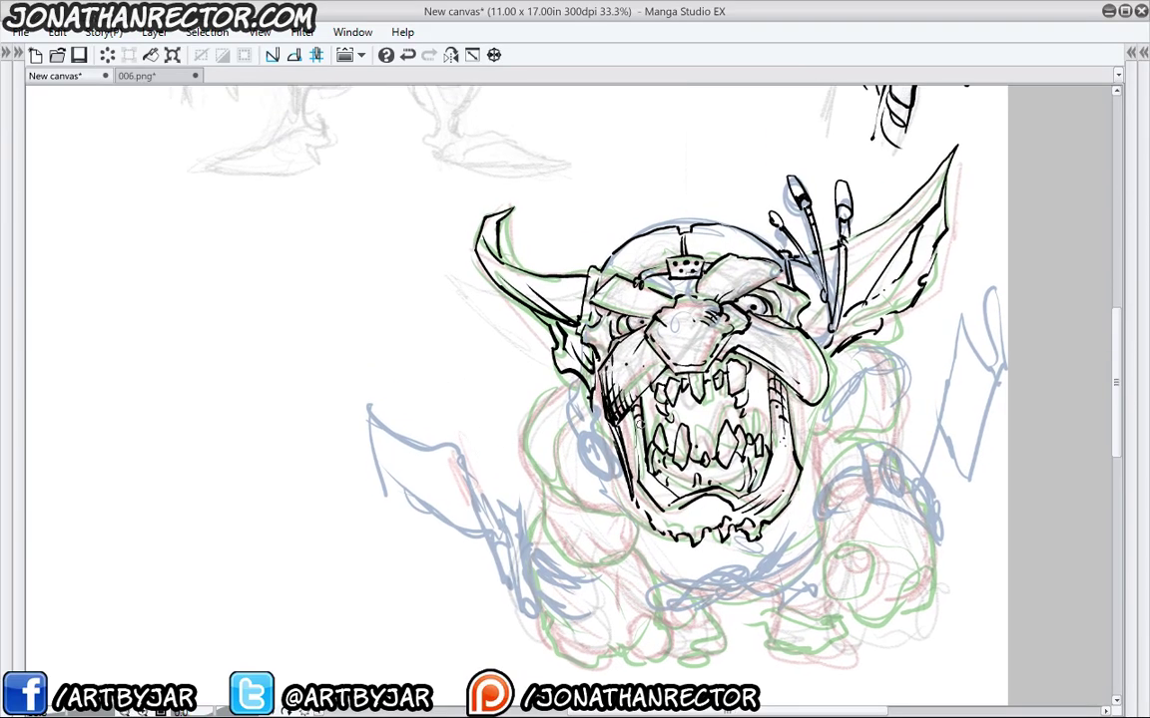
pyautogui.moveTo(575, 365); pyautogui.dragTo(566, 398)
pyautogui.moveTo(599, 328); pyautogui.dragTo(559, 375)
pyautogui.moveTo(638, 384)
pyautogui.mouseDown()
pyautogui.moveTo(615, 411)
pyautogui.moveTo(611, 399)
pyautogui.mouseUp()
pyautogui.moveTo(596, 316); pyautogui.dragTo(586, 334)
pyautogui.moveTo(597, 311); pyautogui.dragTo(580, 328)
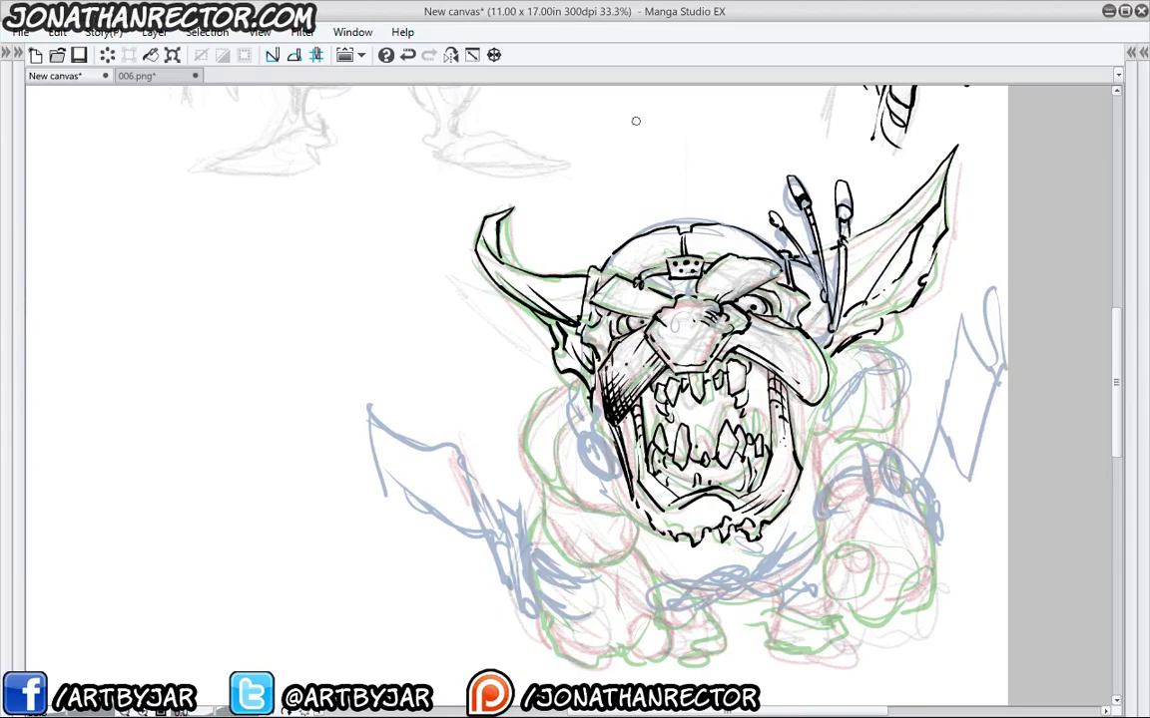
# Create Layer 11 above Layer 10, set its expression color to Gray and choose the 2H Real Pencil 2.
pyautogui.scroll(-3, 635, 120)
pyautogui.moveTo(462, 354)
pyautogui.mouseDown()
pyautogui.moveTo(450, 557)
pyautogui.moveTo(488, 333)
pyautogui.moveTo(482, 347)
pyautogui.mouseUp()
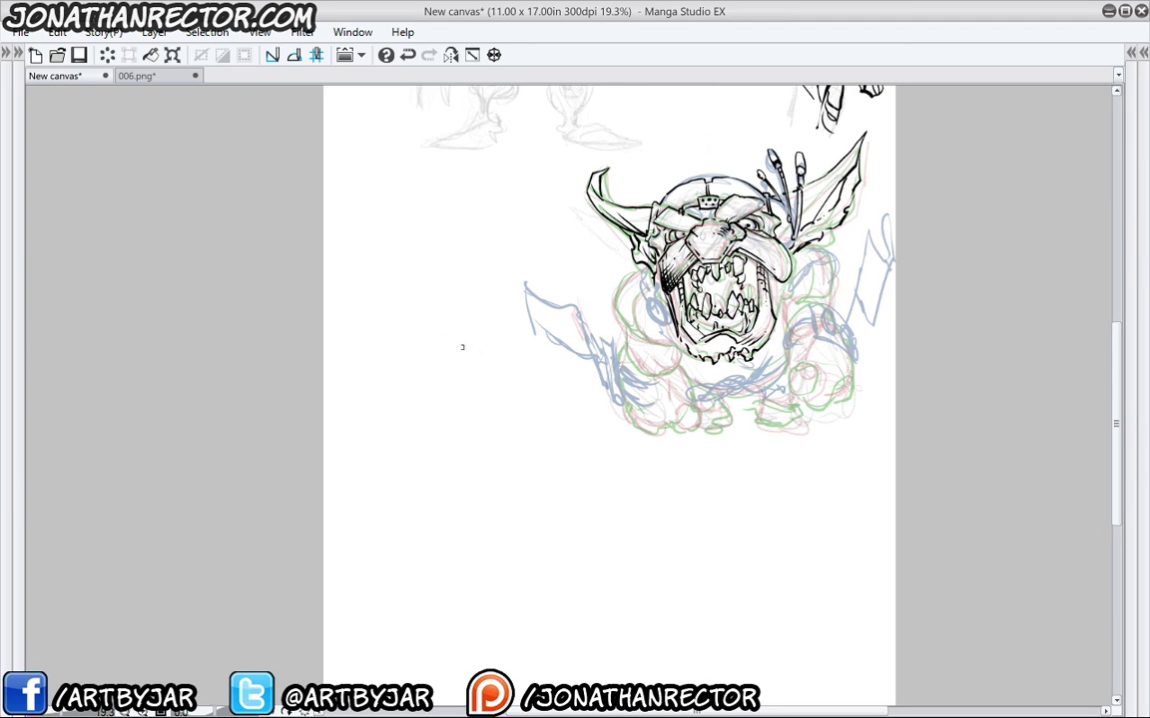
pyautogui.press('Tab')
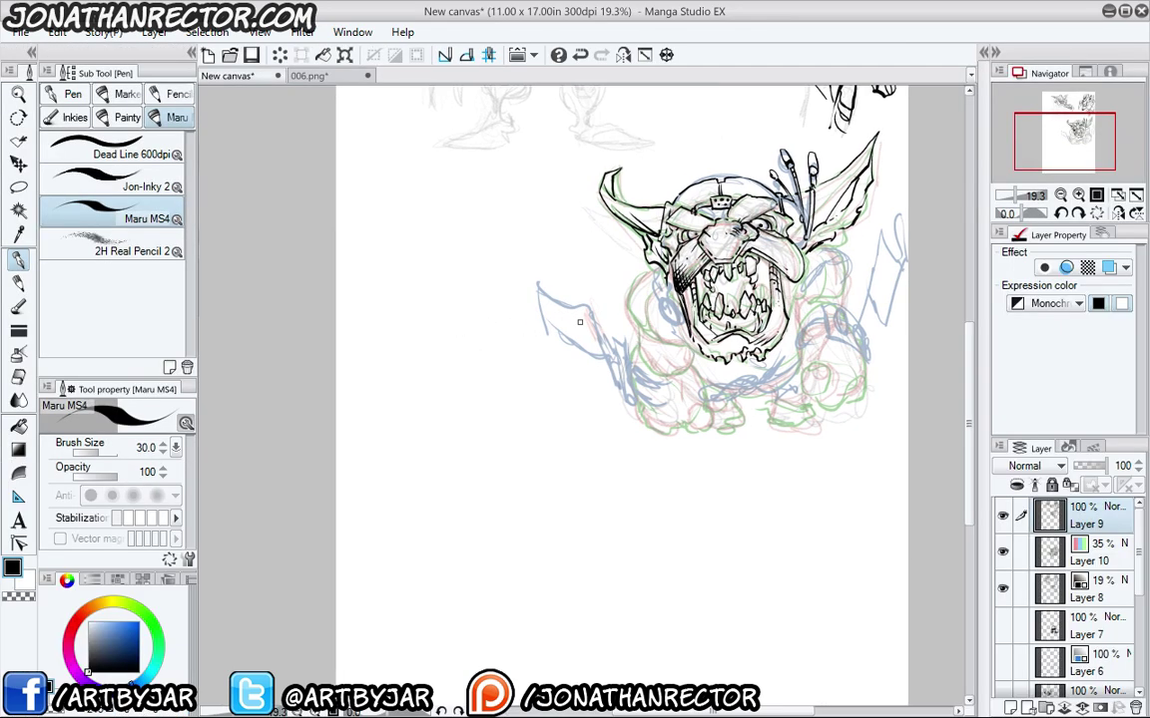
pyautogui.click(1082, 552)
pyautogui.click(1011, 707)
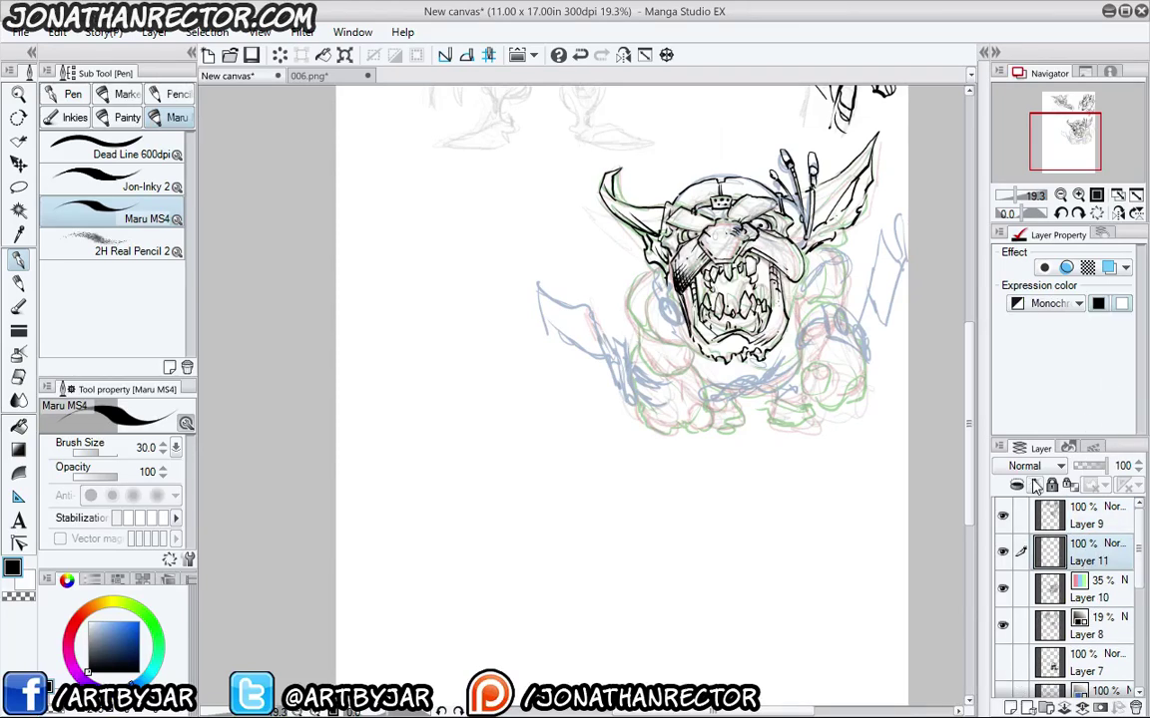
pyautogui.click(1052, 303)
pyautogui.click(1022, 345)
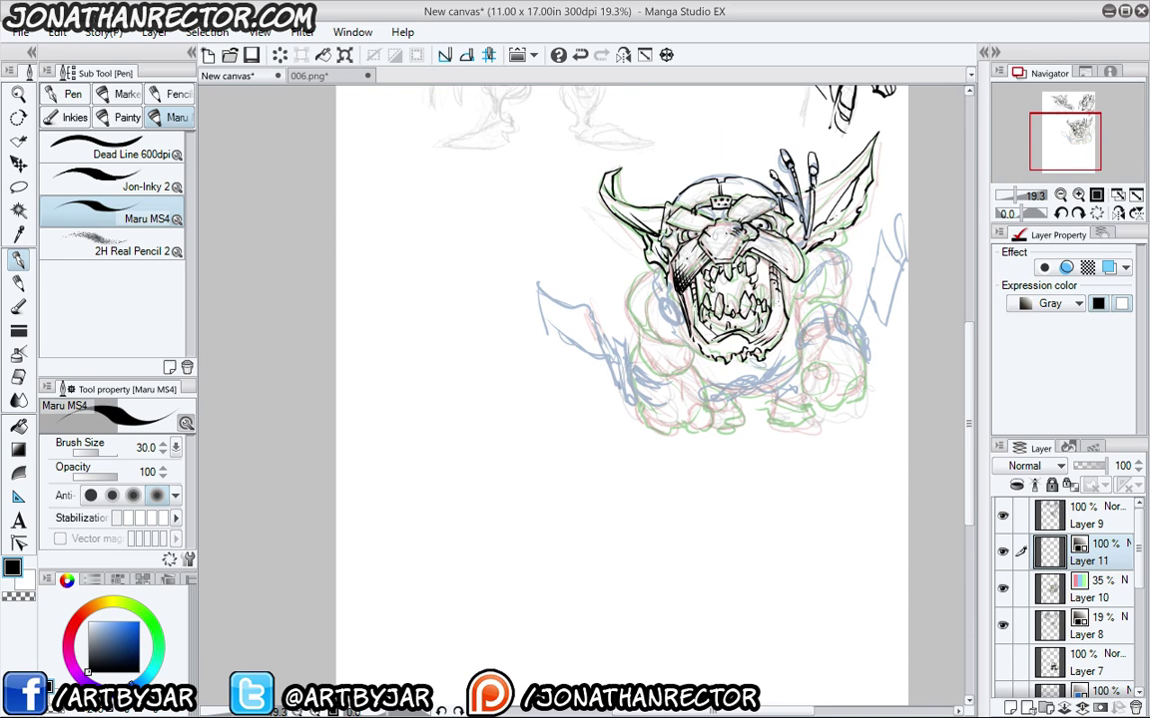
pyautogui.moveTo(448, 536); pyautogui.dragTo(513, 536)
pyautogui.click(108, 251)
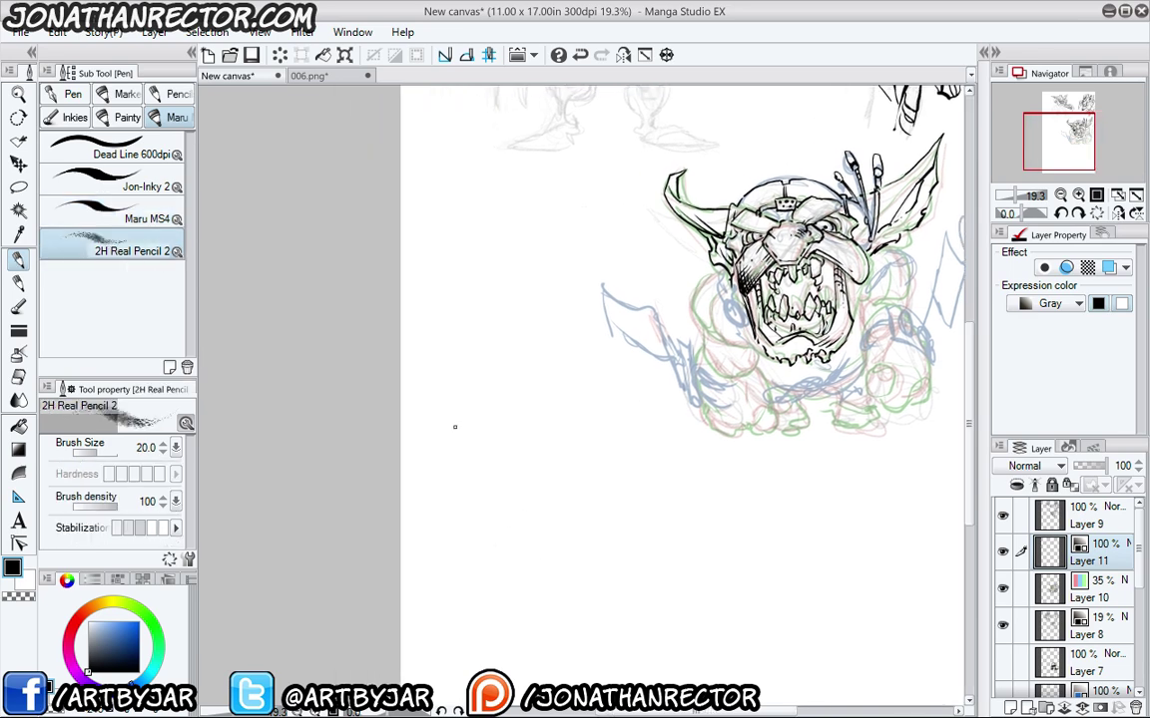
# With the palettes hidden, sketch a tall rounded head with neck and shoulder lines in the blank area below the monster.
pyautogui.scroll(2, 455, 427)
pyautogui.moveTo(632, 495); pyautogui.dragTo(496, 415)
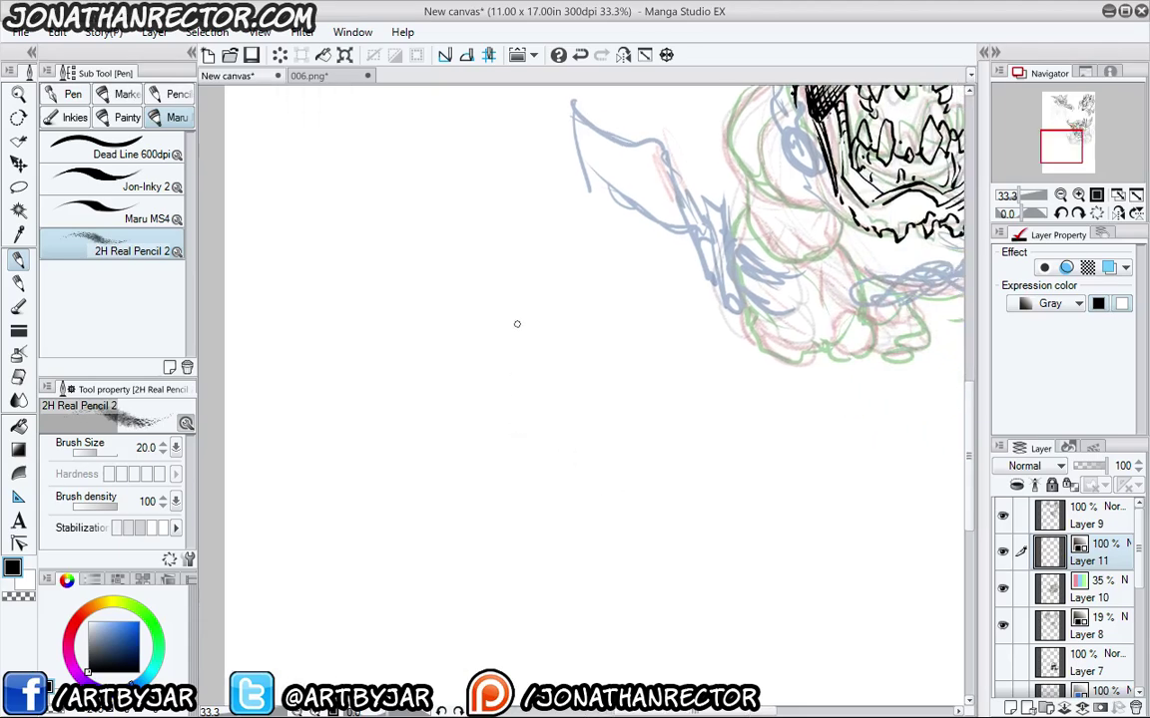
pyautogui.press('Tab')
pyautogui.moveTo(516, 323); pyautogui.dragTo(585, 276)
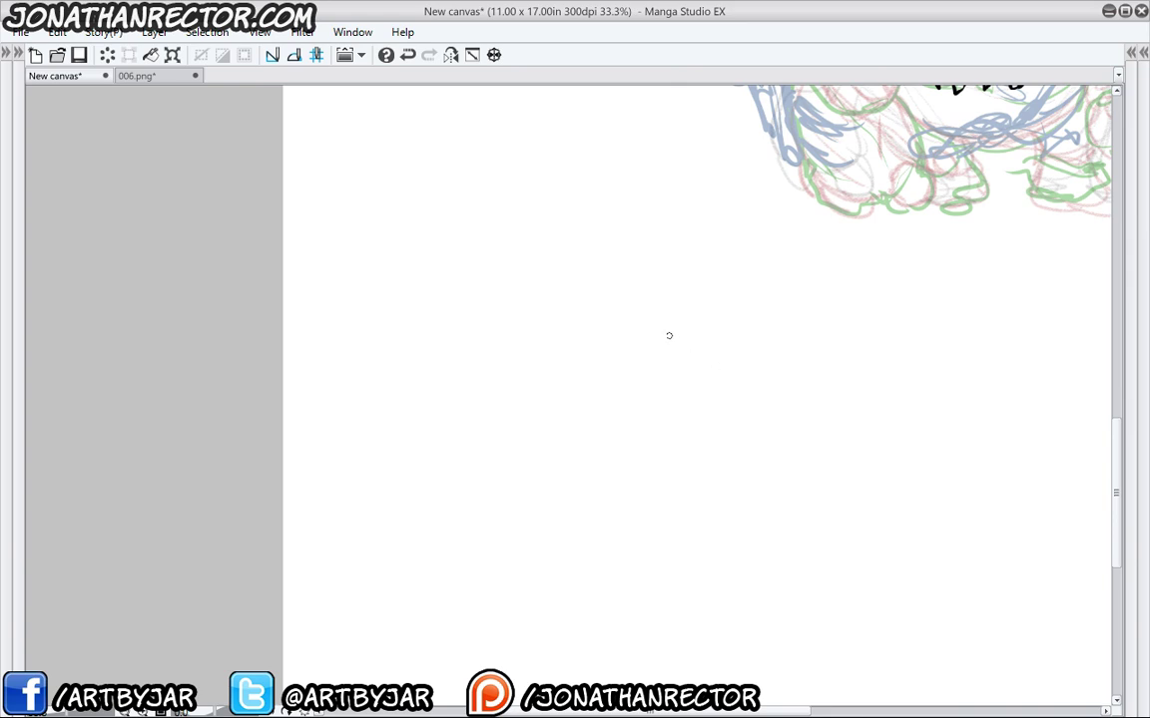
pyautogui.moveTo(659, 287)
pyautogui.mouseDown()
pyautogui.moveTo(599, 250)
pyautogui.moveTo(490, 250)
pyautogui.moveTo(462, 272)
pyautogui.mouseUp()
pyautogui.moveTo(462, 304)
pyautogui.mouseDown()
pyautogui.moveTo(553, 233)
pyautogui.moveTo(658, 296)
pyautogui.moveTo(667, 477)
pyautogui.moveTo(486, 487)
pyautogui.moveTo(464, 299)
pyautogui.moveTo(672, 376)
pyautogui.moveTo(594, 557)
pyautogui.moveTo(487, 489)
pyautogui.moveTo(484, 469)
pyautogui.mouseUp()
pyautogui.moveTo(464, 329); pyautogui.dragTo(471, 261)
pyautogui.moveTo(559, 237)
pyautogui.mouseDown()
pyautogui.moveTo(694, 439)
pyautogui.moveTo(781, 507)
pyautogui.mouseUp()
pyautogui.moveTo(532, 559); pyautogui.dragTo(577, 667)
pyautogui.moveTo(699, 454); pyautogui.dragTo(848, 584)
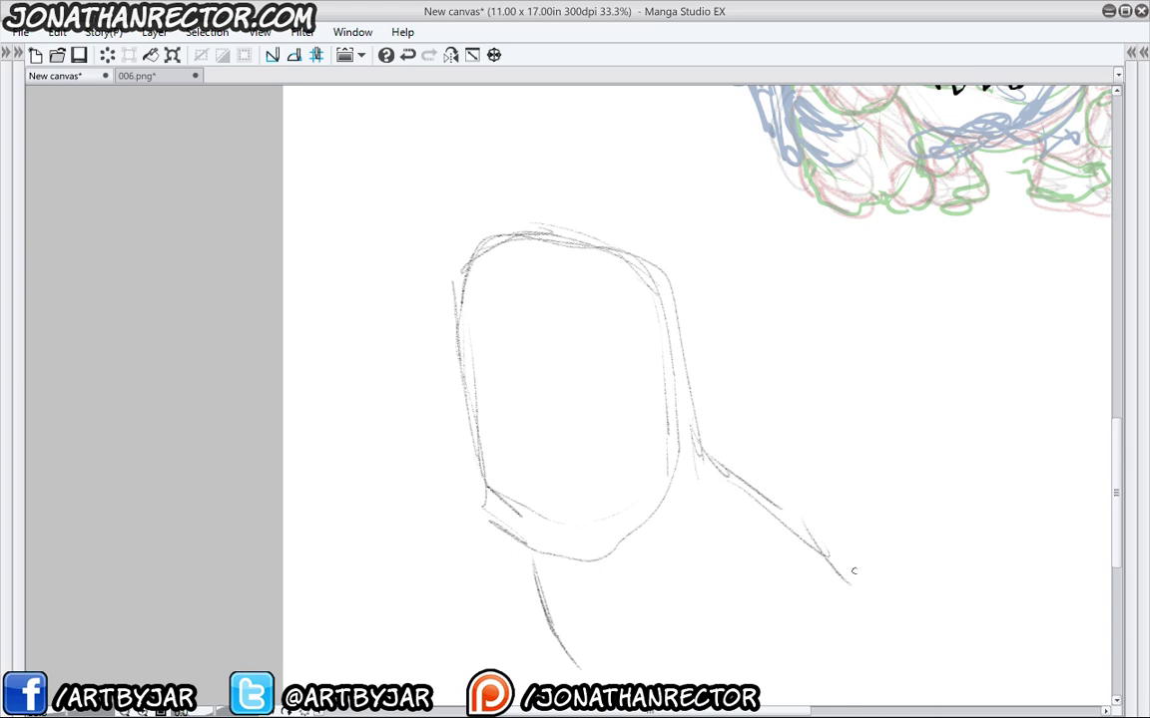
# Sketch vertical centre guidelines and curved horizontal eye guidelines across the new head.
pyautogui.moveTo(526, 283); pyautogui.dragTo(545, 537)
pyautogui.moveTo(538, 277); pyautogui.dragTo(554, 537)
pyautogui.moveTo(530, 365); pyautogui.dragTo(622, 368)
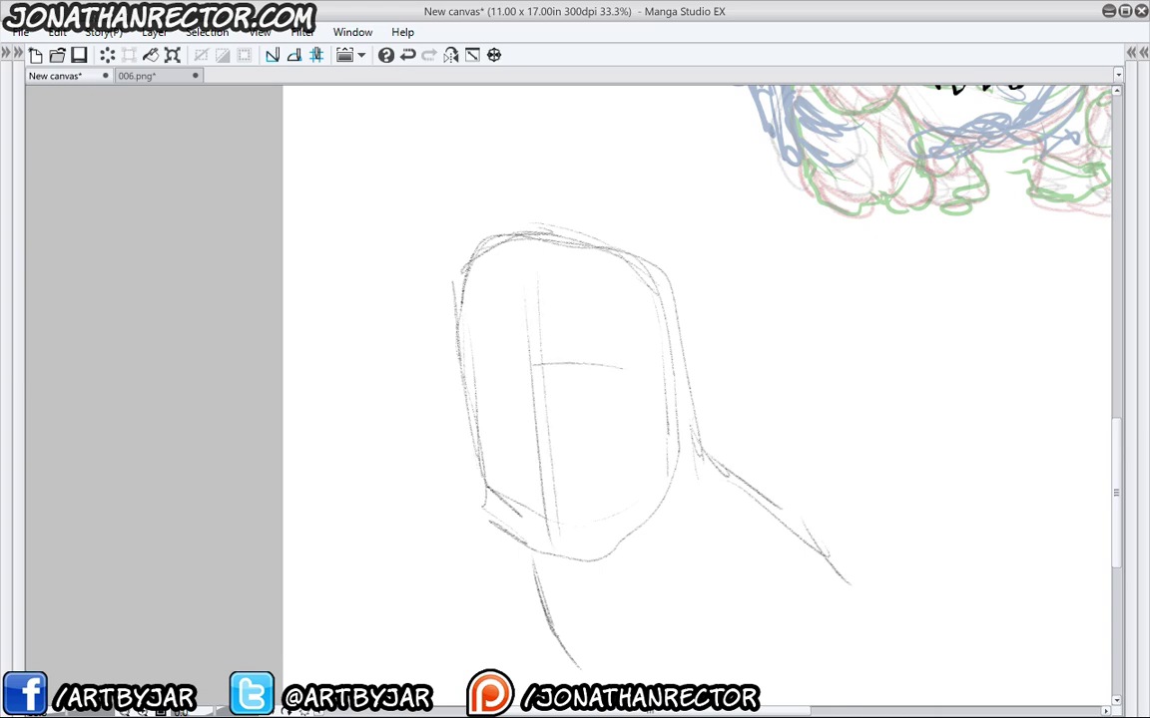
pyautogui.moveTo(481, 369); pyautogui.dragTo(553, 362)
pyautogui.moveTo(514, 407); pyautogui.dragTo(649, 385)
pyautogui.moveTo(446, 367); pyautogui.dragTo(556, 357)
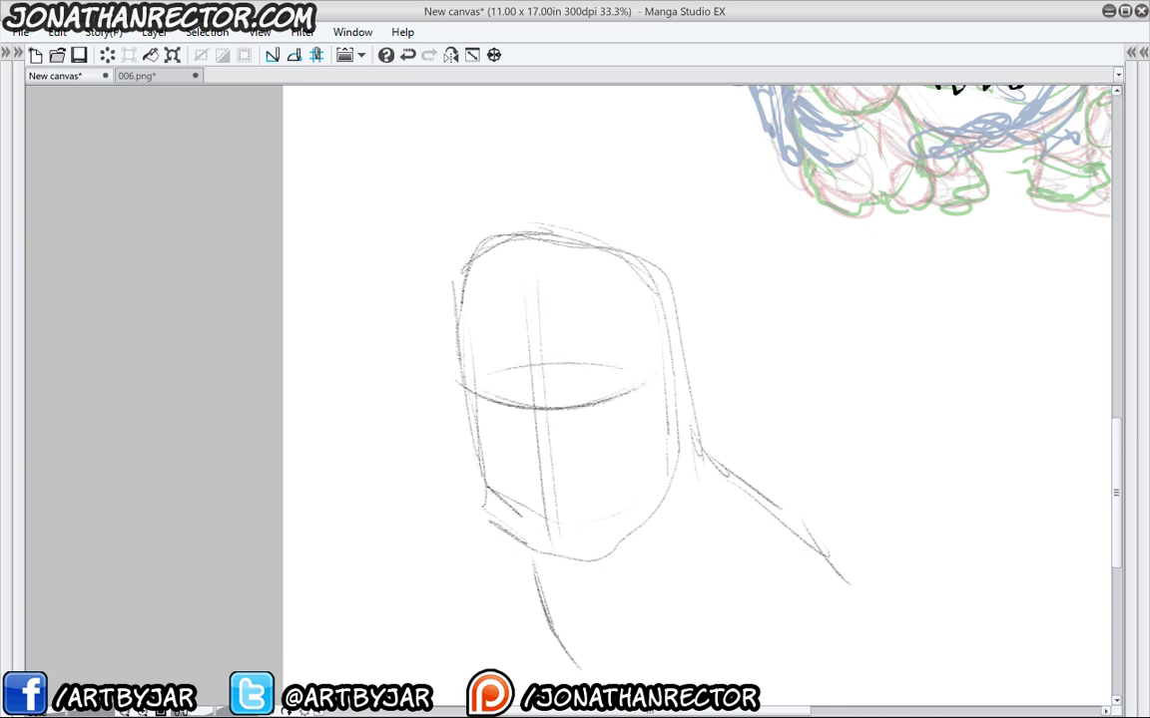
# Sketch the triangular nose, two slanted almond eyes and the curved lower mask edge across the head.
pyautogui.moveTo(526, 428)
pyautogui.mouseDown()
pyautogui.moveTo(551, 430)
pyautogui.moveTo(539, 451)
pyautogui.mouseUp()
pyautogui.moveTo(654, 359)
pyautogui.mouseDown()
pyautogui.moveTo(607, 419)
pyautogui.moveTo(653, 342)
pyautogui.mouseUp()
pyautogui.moveTo(573, 409); pyautogui.dragTo(643, 401)
pyautogui.moveTo(507, 412)
pyautogui.mouseDown()
pyautogui.moveTo(463, 347)
pyautogui.moveTo(507, 406)
pyautogui.mouseUp()
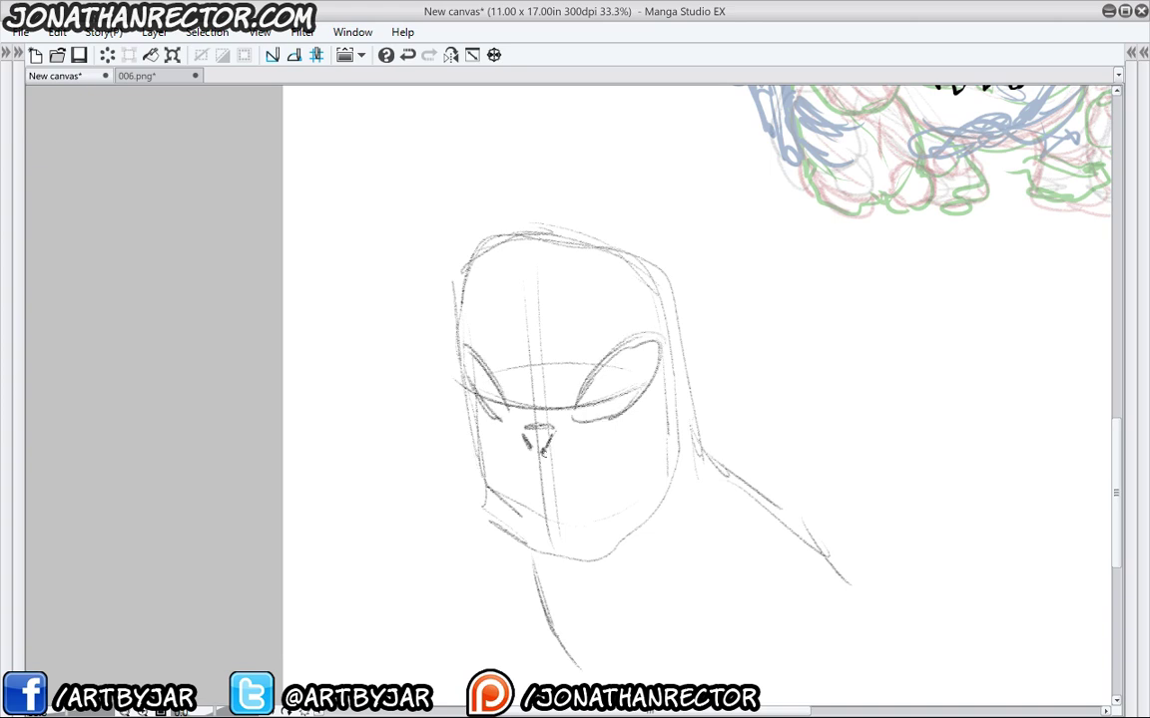
pyautogui.moveTo(543, 454)
pyautogui.mouseDown()
pyautogui.moveTo(660, 432)
pyautogui.moveTo(677, 410)
pyautogui.moveTo(482, 427)
pyautogui.mouseUp()
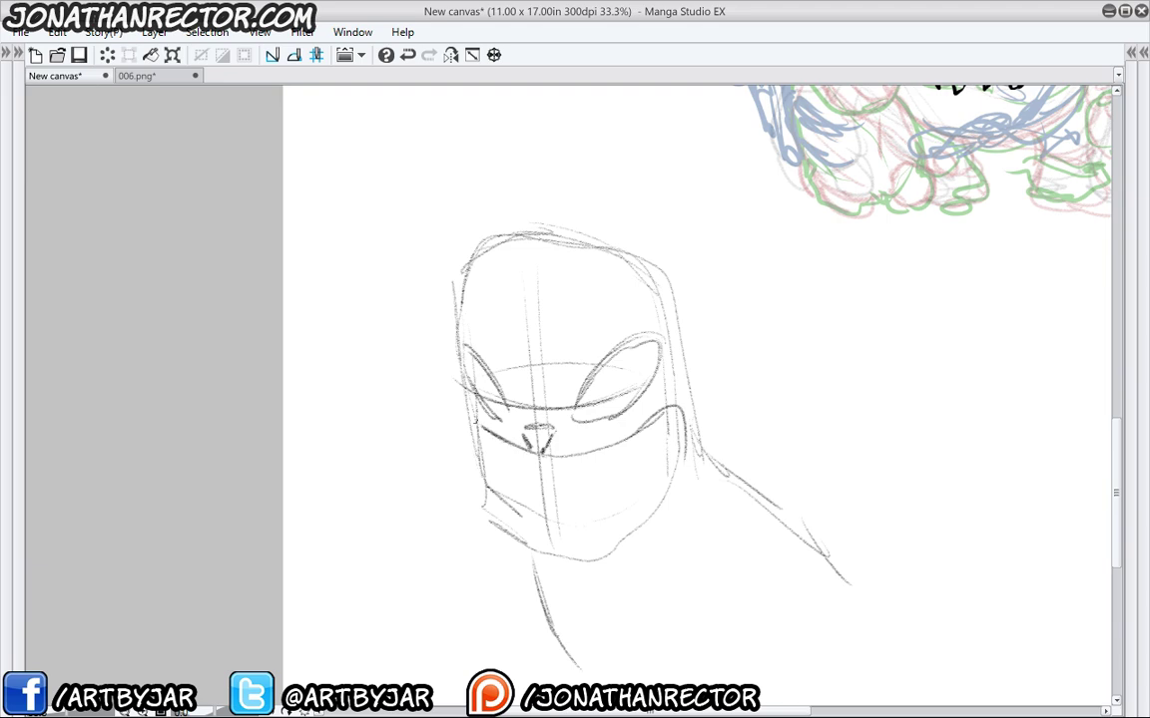
# Sketch the small mouth mark and redraw the cheeks and jaw with a longer, heavier chin contour.
pyautogui.moveTo(505, 478)
pyautogui.mouseDown()
pyautogui.moveTo(527, 477)
pyautogui.moveTo(480, 544)
pyautogui.mouseUp()
pyautogui.moveTo(487, 465)
pyautogui.mouseDown()
pyautogui.moveTo(498, 584)
pyautogui.moveTo(588, 563)
pyautogui.moveTo(666, 494)
pyautogui.moveTo(676, 419)
pyautogui.mouseUp()
pyautogui.moveTo(493, 469)
pyautogui.mouseDown()
pyautogui.moveTo(516, 503)
pyautogui.moveTo(499, 515)
pyautogui.moveTo(491, 570)
pyautogui.mouseUp()
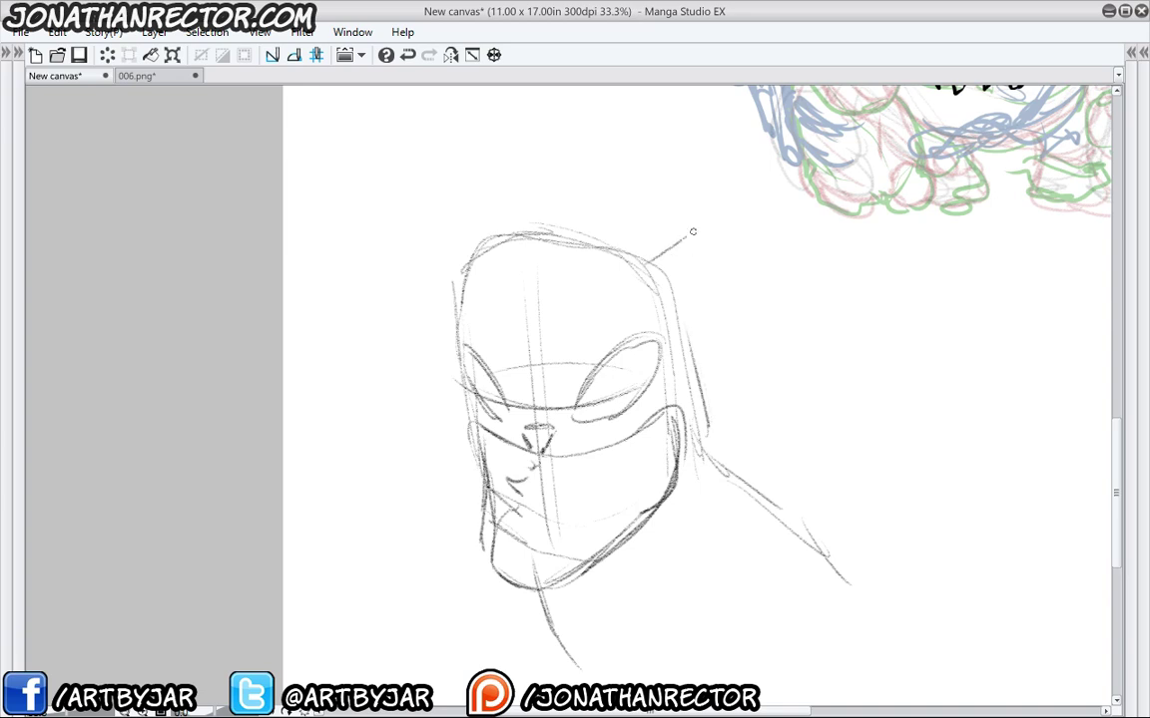
# Sketch two tall pointed cat ears on top of the head, with an inner line in the left ear.
pyautogui.moveTo(650, 262)
pyautogui.mouseDown()
pyautogui.moveTo(724, 208)
pyautogui.moveTo(694, 339)
pyautogui.mouseUp()
pyautogui.moveTo(721, 205); pyautogui.dragTo(634, 251)
pyautogui.moveTo(691, 202); pyautogui.dragTo(617, 257)
pyautogui.moveTo(582, 241); pyautogui.dragTo(484, 254)
pyautogui.moveTo(579, 241)
pyautogui.mouseDown()
pyautogui.moveTo(490, 257)
pyautogui.moveTo(448, 181)
pyautogui.mouseUp()
pyautogui.moveTo(440, 186)
pyautogui.mouseDown()
pyautogui.moveTo(432, 254)
pyautogui.moveTo(459, 392)
pyautogui.mouseUp()
pyautogui.moveTo(462, 271); pyautogui.dragTo(457, 356)
pyautogui.moveTo(442, 311); pyautogui.dragTo(483, 489)
# Sketch a jagged fur edge running from behind the right ear down the back to the shoulder.
pyautogui.moveTo(708, 338); pyautogui.dragTo(760, 432)
pyautogui.moveTo(771, 474); pyautogui.dragTo(730, 412)
pyautogui.moveTo(717, 369); pyautogui.dragTo(807, 519)
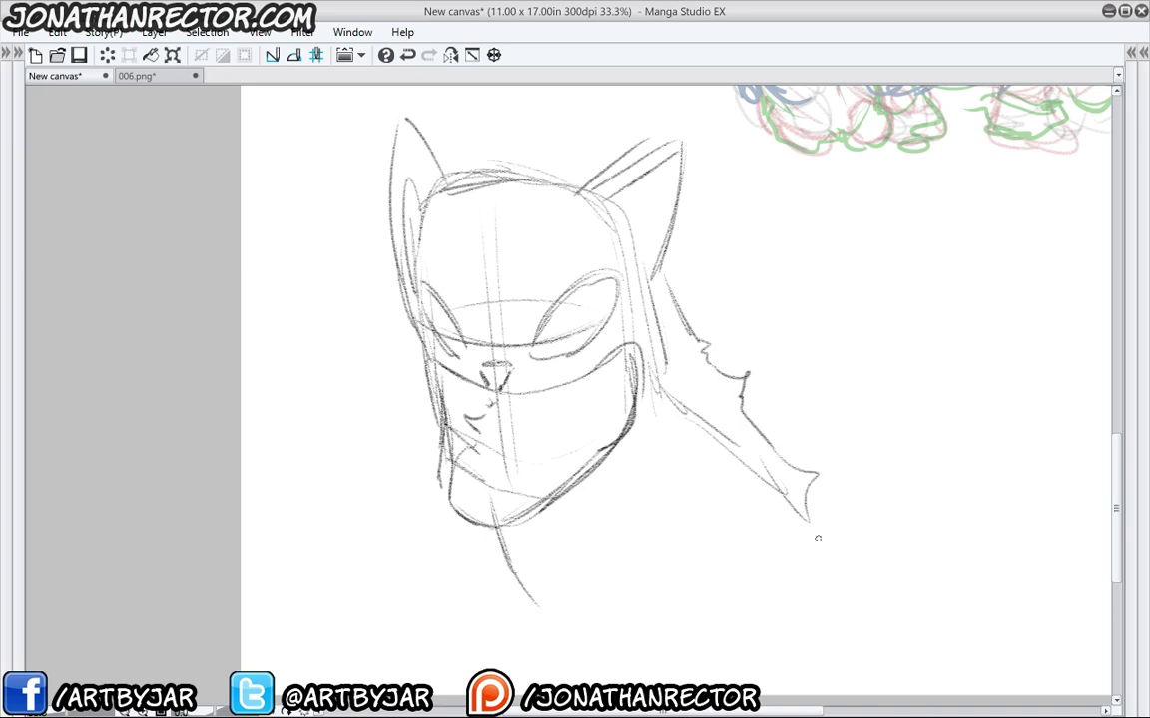
# Sketch the front neck lines below the chin, the neck contour under the right jaw and a short shoulder curve.
pyautogui.moveTo(516, 529); pyautogui.dragTo(557, 604)
pyautogui.moveTo(534, 557); pyautogui.dragTo(557, 603)
pyautogui.moveTo(499, 530); pyautogui.dragTo(580, 632)
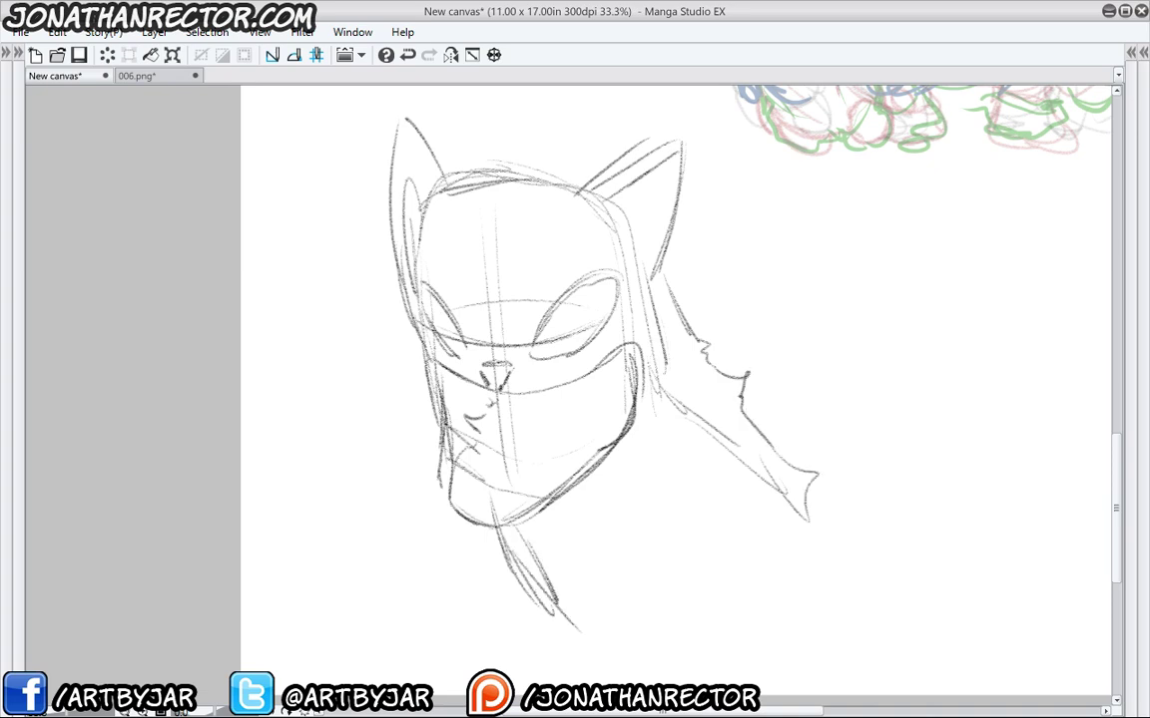
pyautogui.moveTo(639, 411); pyautogui.dragTo(640, 500)
pyautogui.moveTo(636, 449); pyautogui.dragTo(639, 524)
pyautogui.moveTo(633, 477); pyautogui.dragTo(581, 489)
pyautogui.moveTo(625, 437); pyautogui.dragTo(629, 474)
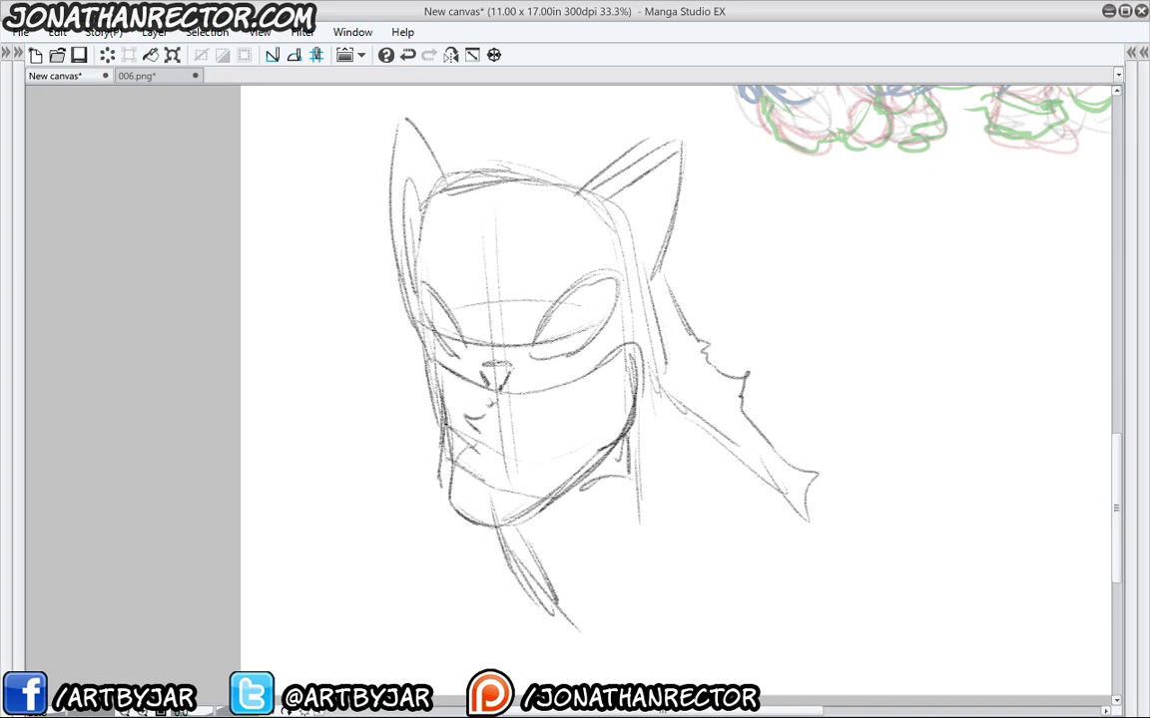
pyautogui.moveTo(703, 514); pyautogui.dragTo(743, 583)
# Sketch the pointed mask outline around both eyes, using the masked cat in 006.png as reference.
pyautogui.moveTo(520, 347)
pyautogui.mouseDown()
pyautogui.moveTo(531, 317)
pyautogui.moveTo(615, 243)
pyautogui.moveTo(560, 363)
pyautogui.mouseUp()
pyautogui.click(148, 75)
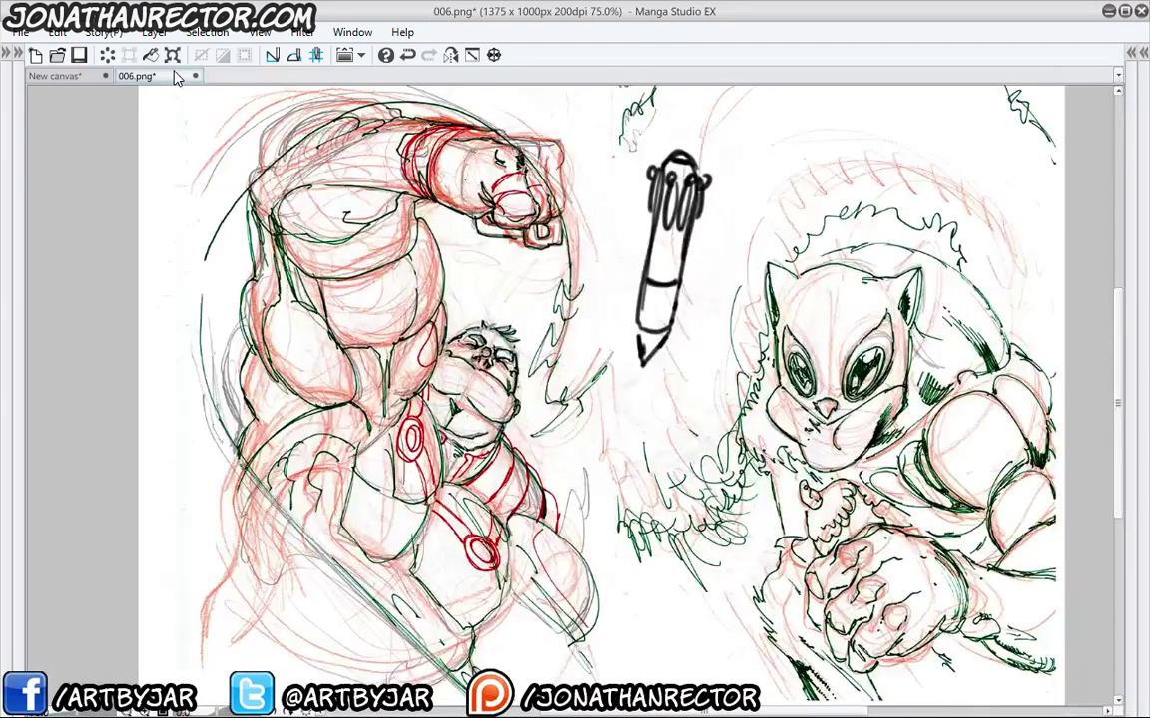
pyautogui.click(55, 76)
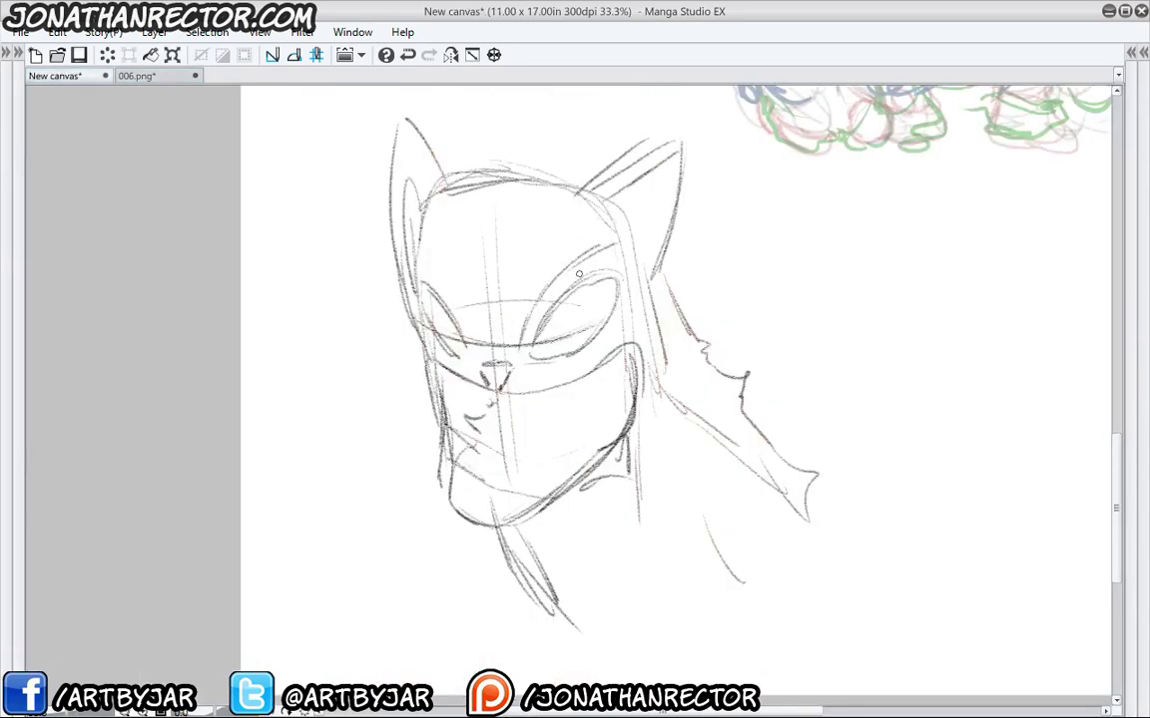
pyautogui.moveTo(559, 200); pyautogui.dragTo(538, 362)
pyautogui.moveTo(379, 246); pyautogui.dragTo(427, 317)
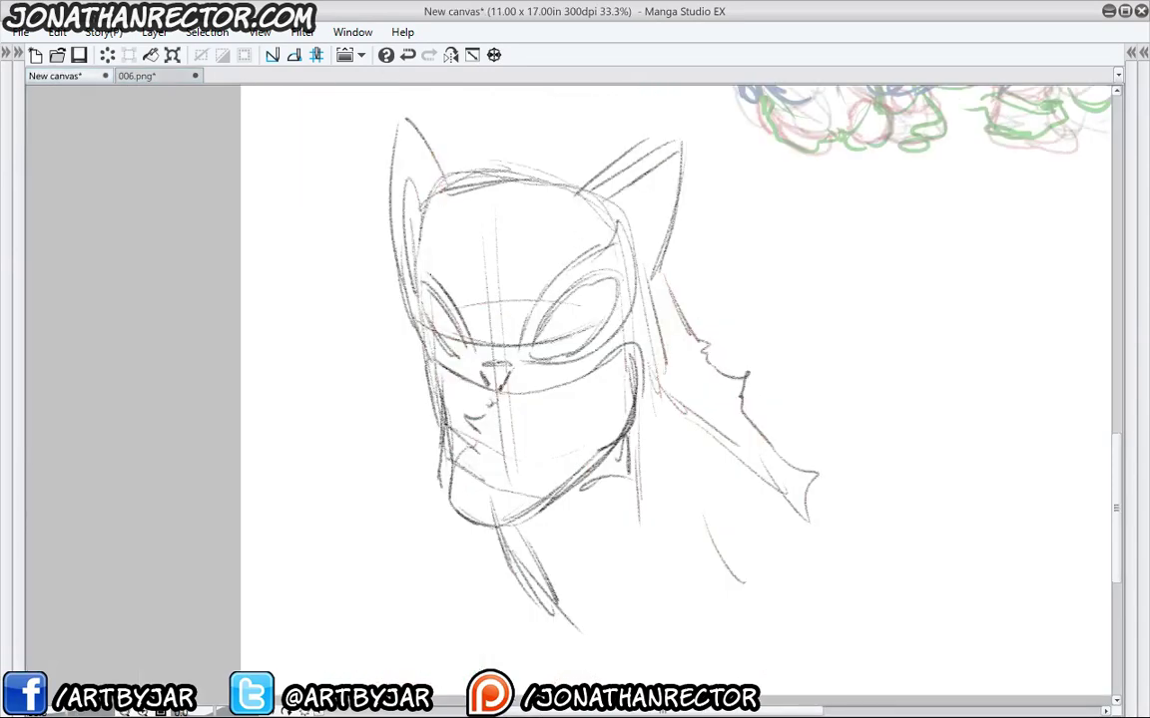
pyautogui.moveTo(394, 208)
pyautogui.mouseDown()
pyautogui.moveTo(374, 253)
pyautogui.moveTo(424, 325)
pyautogui.mouseUp()
# Recheck 006.png, fade the tall ears with the eraser and redraw them shorter with a new head-top curve.
pyautogui.click(140, 75)
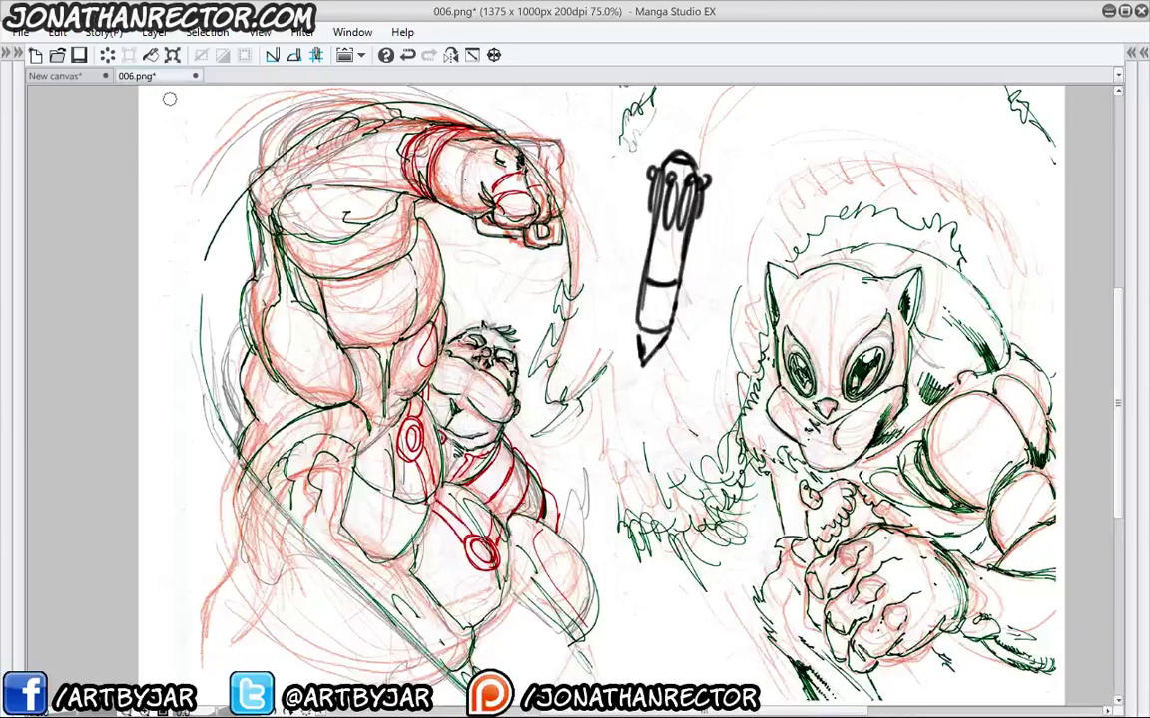
pyautogui.click(63, 75)
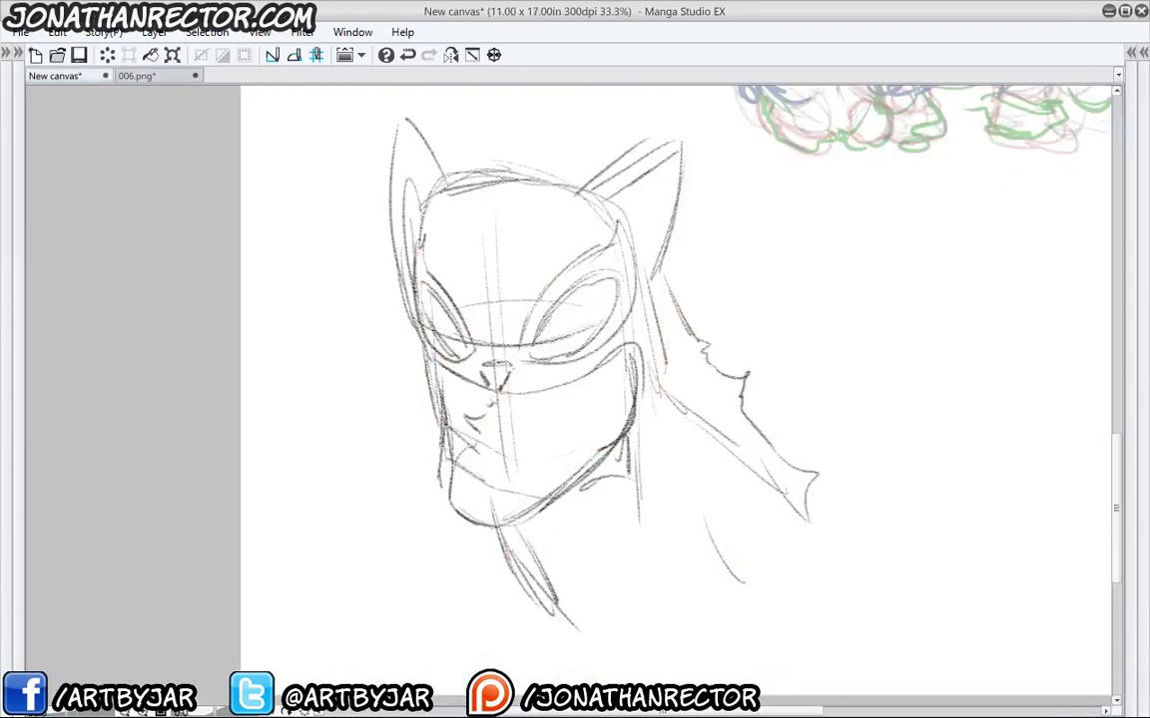
pyautogui.press('e')
pyautogui.moveTo(601, 179); pyautogui.dragTo(679, 229)
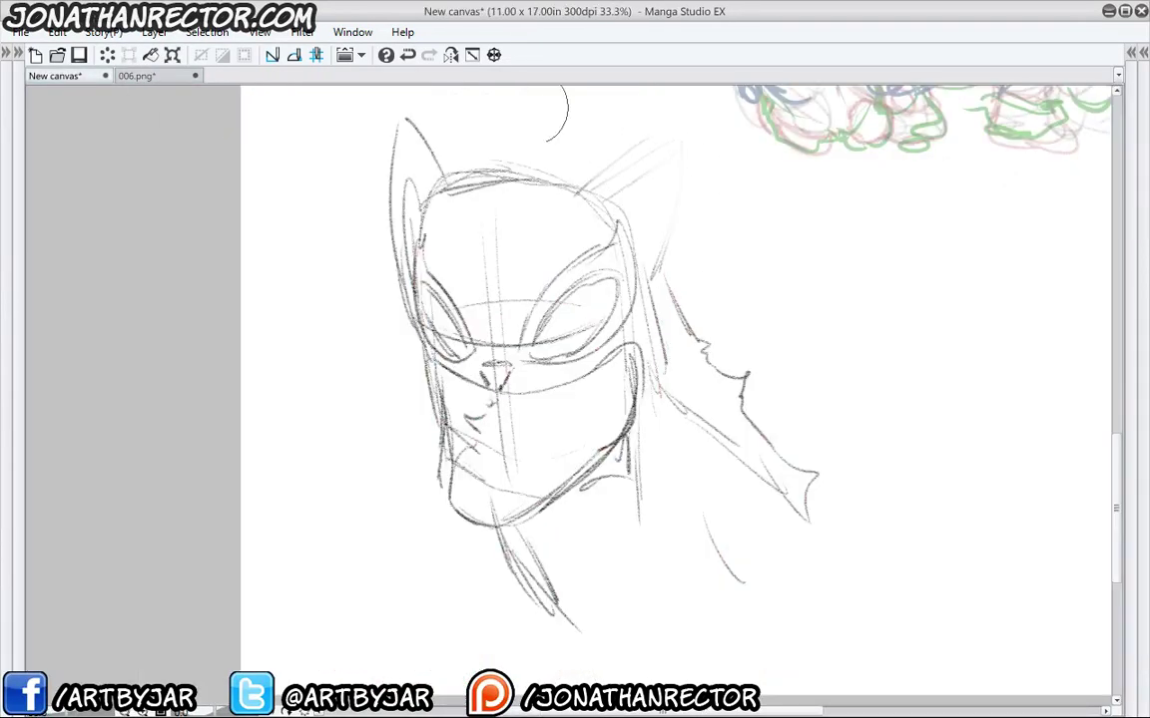
pyautogui.moveTo(394, 139)
pyautogui.mouseDown()
pyautogui.moveTo(410, 139)
pyautogui.moveTo(433, 182)
pyautogui.mouseUp()
pyautogui.press('p')
pyautogui.moveTo(600, 188)
pyautogui.mouseDown()
pyautogui.moveTo(654, 168)
pyautogui.moveTo(652, 286)
pyautogui.mouseUp()
pyautogui.moveTo(583, 189)
pyautogui.mouseDown()
pyautogui.moveTo(660, 172)
pyautogui.moveTo(412, 209)
pyautogui.moveTo(411, 122)
pyautogui.mouseUp()
pyautogui.moveTo(399, 234); pyautogui.dragTo(444, 133)
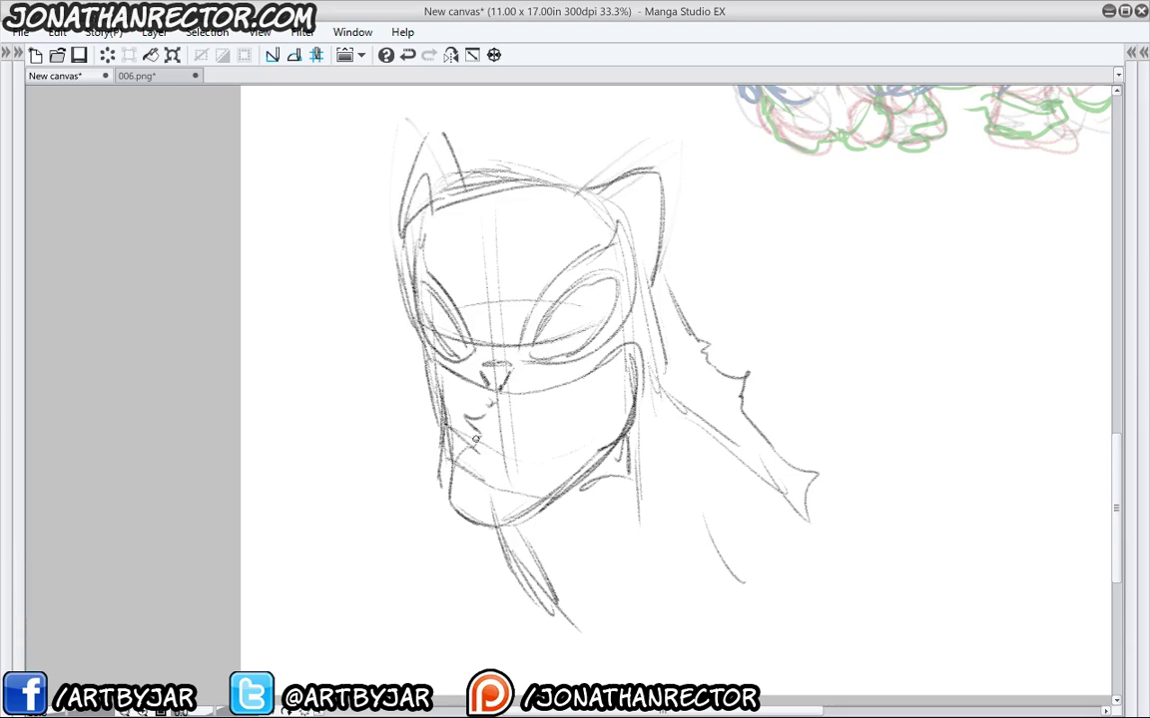
# Compare the sketch with 006.png again and fade the head sketch with the eraser as an underdrawing.
pyautogui.click(137, 76)
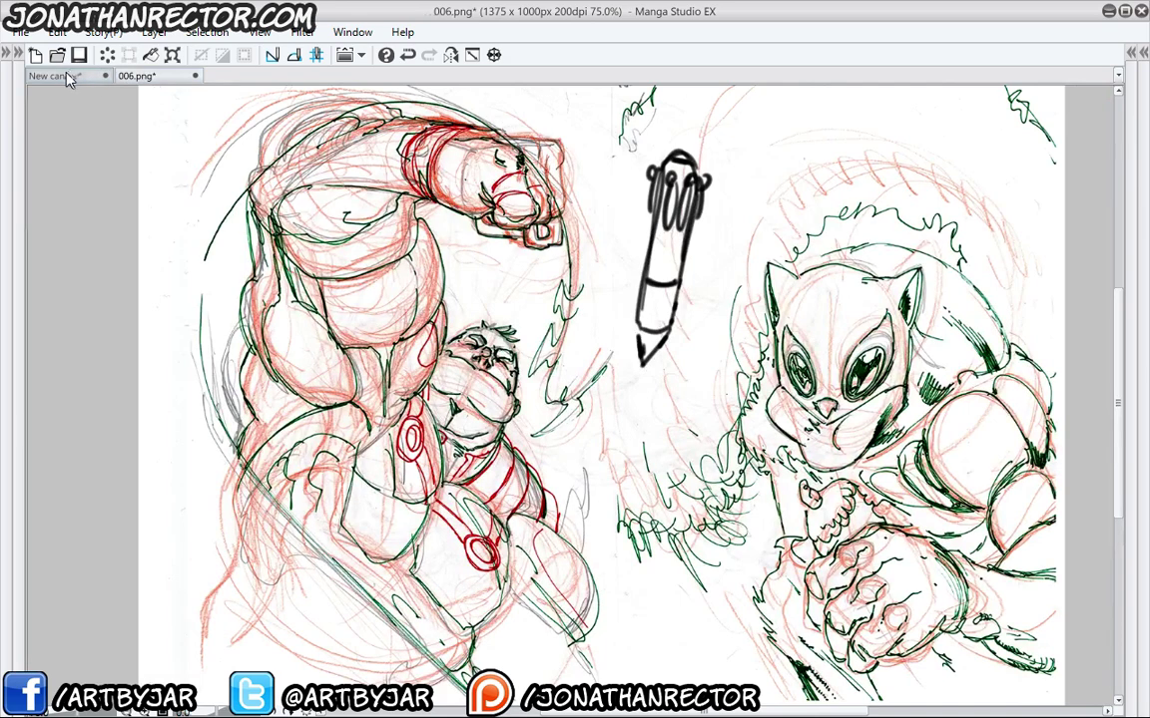
pyautogui.click(62, 76)
pyautogui.moveTo(432, 375); pyautogui.dragTo(427, 402)
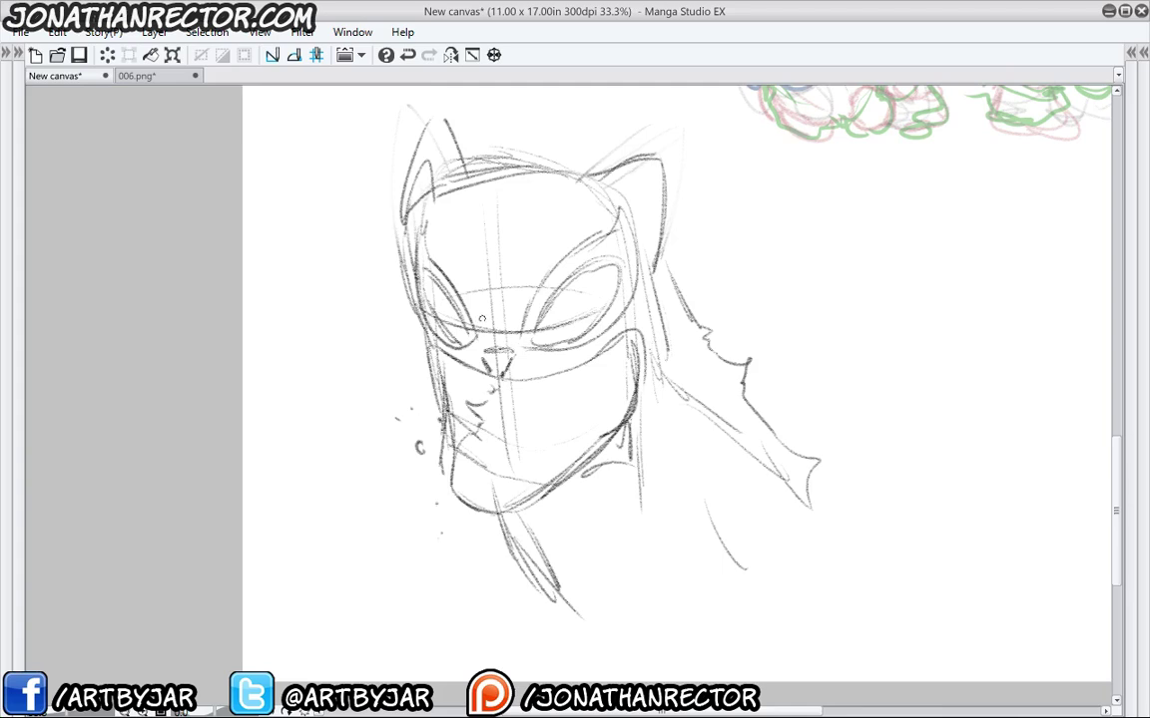
pyautogui.press('e')
pyautogui.moveTo(443, 188)
pyautogui.mouseDown()
pyautogui.moveTo(455, 137)
pyautogui.moveTo(439, 190)
pyautogui.mouseUp()
pyautogui.moveTo(431, 245)
pyautogui.mouseDown()
pyautogui.moveTo(502, 564)
pyautogui.moveTo(555, 634)
pyautogui.moveTo(602, 537)
pyautogui.moveTo(727, 408)
pyautogui.moveTo(709, 259)
pyautogui.moveTo(630, 151)
pyautogui.moveTo(590, 166)
pyautogui.moveTo(521, 349)
pyautogui.moveTo(453, 195)
pyautogui.moveTo(596, 177)
pyautogui.moveTo(466, 366)
pyautogui.moveTo(501, 312)
pyautogui.moveTo(591, 349)
pyautogui.mouseUp()
pyautogui.press('p')
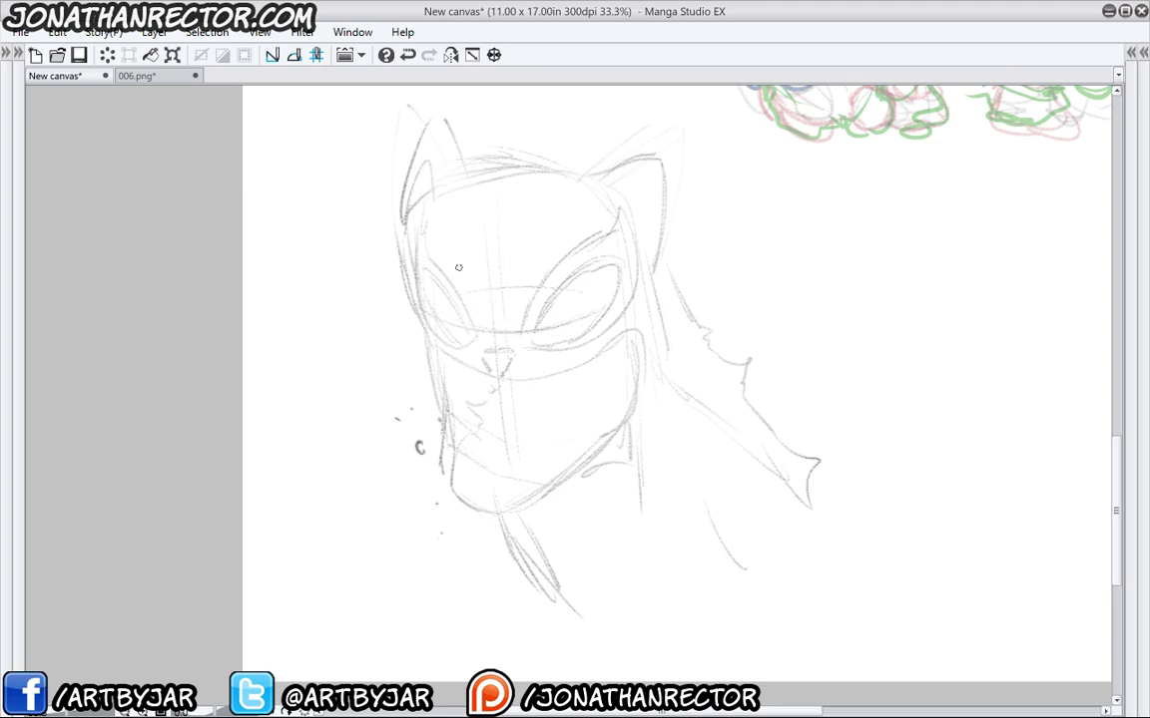
# Redraw the nose, lower mask edge, mouth mark and jaw contour in dark pencil over the faded sketch.
pyautogui.press('space')
pyautogui.moveTo(554, 310)
pyautogui.mouseDown()
pyautogui.moveTo(591, 330)
pyautogui.moveTo(656, 302)
pyautogui.mouseUp()
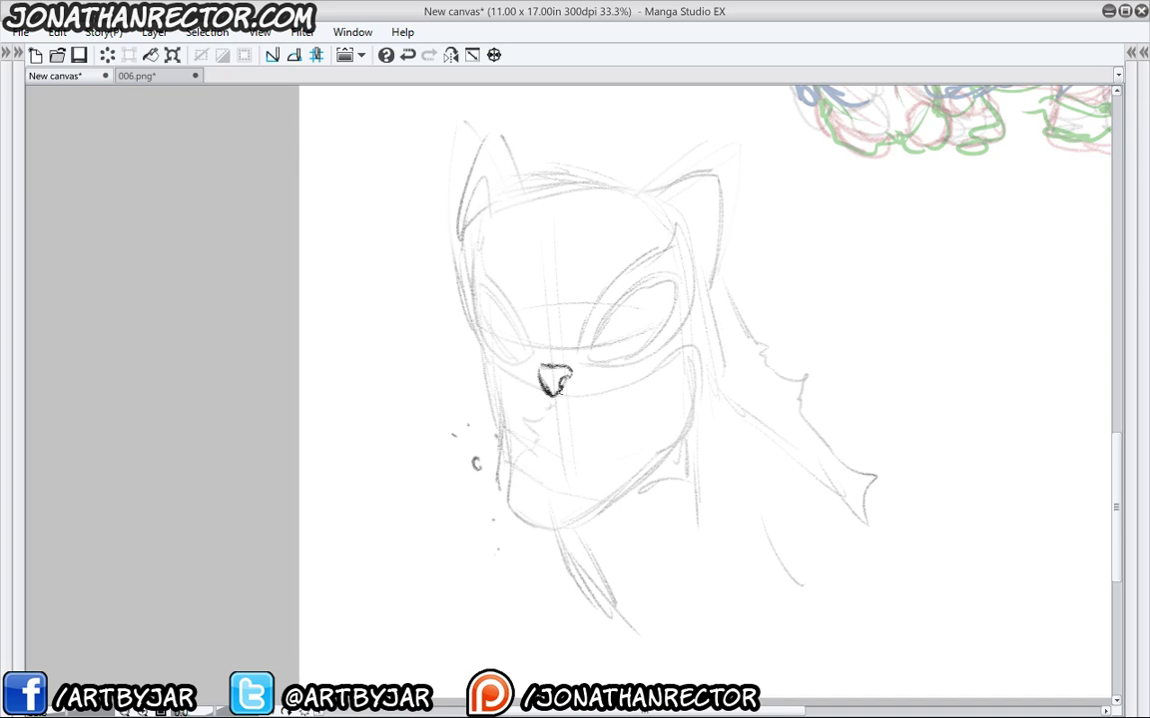
pyautogui.moveTo(545, 385)
pyautogui.mouseDown()
pyautogui.moveTo(632, 387)
pyautogui.moveTo(535, 394)
pyautogui.mouseUp()
pyautogui.moveTo(634, 383)
pyautogui.mouseDown()
pyautogui.moveTo(676, 359)
pyautogui.moveTo(684, 434)
pyautogui.moveTo(561, 523)
pyautogui.moveTo(511, 516)
pyautogui.mouseUp()
pyautogui.moveTo(530, 389)
pyautogui.mouseDown()
pyautogui.moveTo(498, 421)
pyautogui.moveTo(508, 506)
pyautogui.mouseUp()
pyautogui.moveTo(515, 456); pyautogui.dragTo(507, 506)
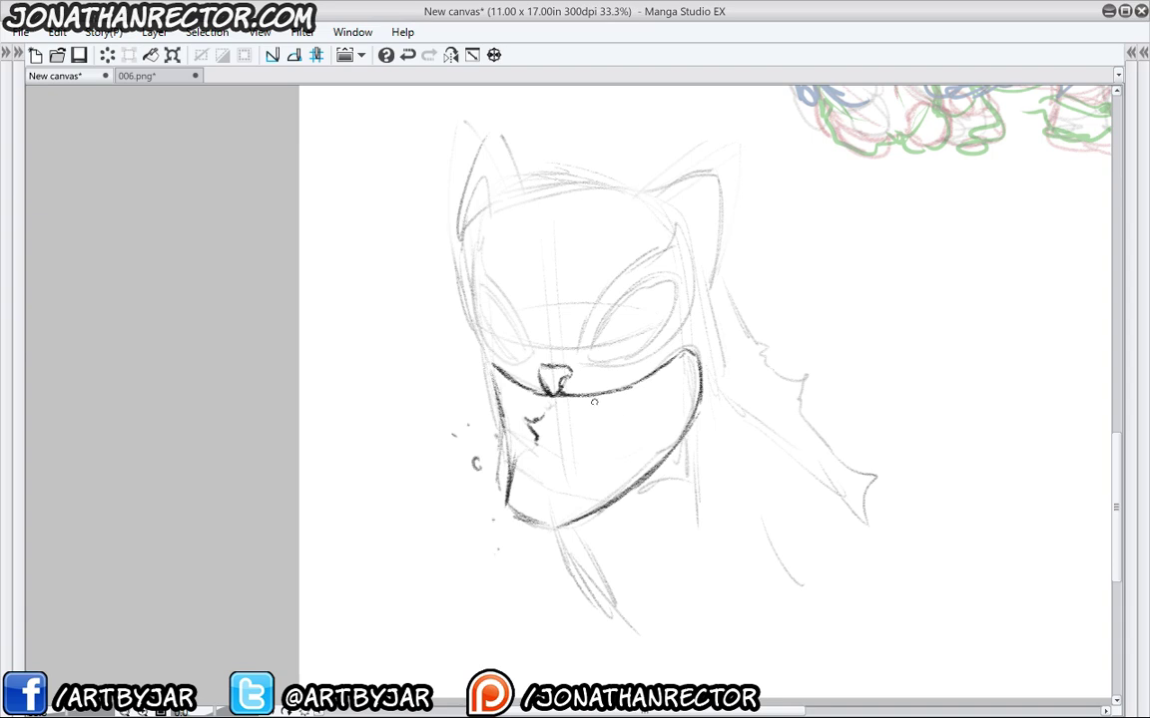
# Draw the muzzle crease and bulging left cheek with hatching, fading the old lines beside the cheek.
pyautogui.moveTo(583, 409); pyautogui.dragTo(579, 471)
pyautogui.press('e')
pyautogui.moveTo(493, 419)
pyautogui.mouseDown()
pyautogui.moveTo(485, 385)
pyautogui.moveTo(498, 462)
pyautogui.mouseUp()
pyautogui.press('p')
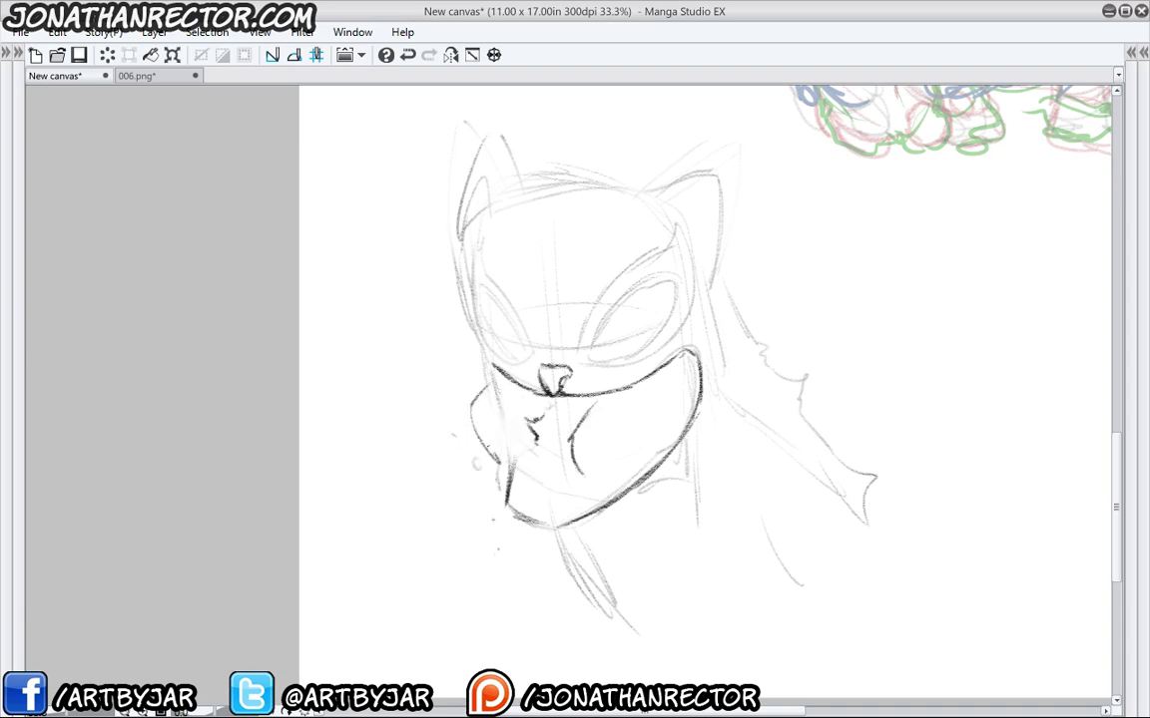
pyautogui.moveTo(487, 384); pyautogui.dragTo(499, 465)
pyautogui.moveTo(576, 451); pyautogui.dragTo(592, 475)
pyautogui.moveTo(485, 379); pyautogui.dragTo(507, 467)
pyautogui.moveTo(473, 428); pyautogui.dragTo(505, 461)
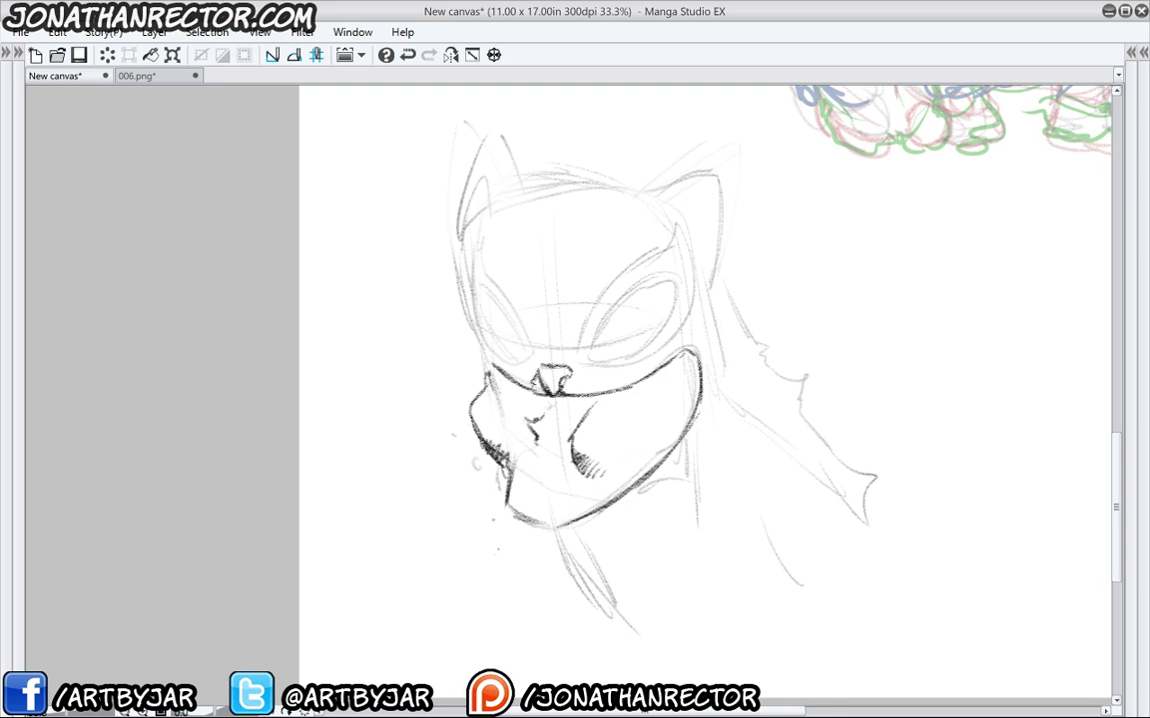
# Redraw both eyes and the pointed mask outline around them in dark pencil, erasing excess guidelines at the right eye.
pyautogui.moveTo(590, 349)
pyautogui.mouseDown()
pyautogui.moveTo(669, 282)
pyautogui.moveTo(613, 356)
pyautogui.moveTo(594, 353)
pyautogui.moveTo(611, 302)
pyautogui.moveTo(671, 238)
pyautogui.moveTo(682, 319)
pyautogui.moveTo(664, 349)
pyautogui.moveTo(634, 361)
pyautogui.mouseUp()
pyautogui.press('e')
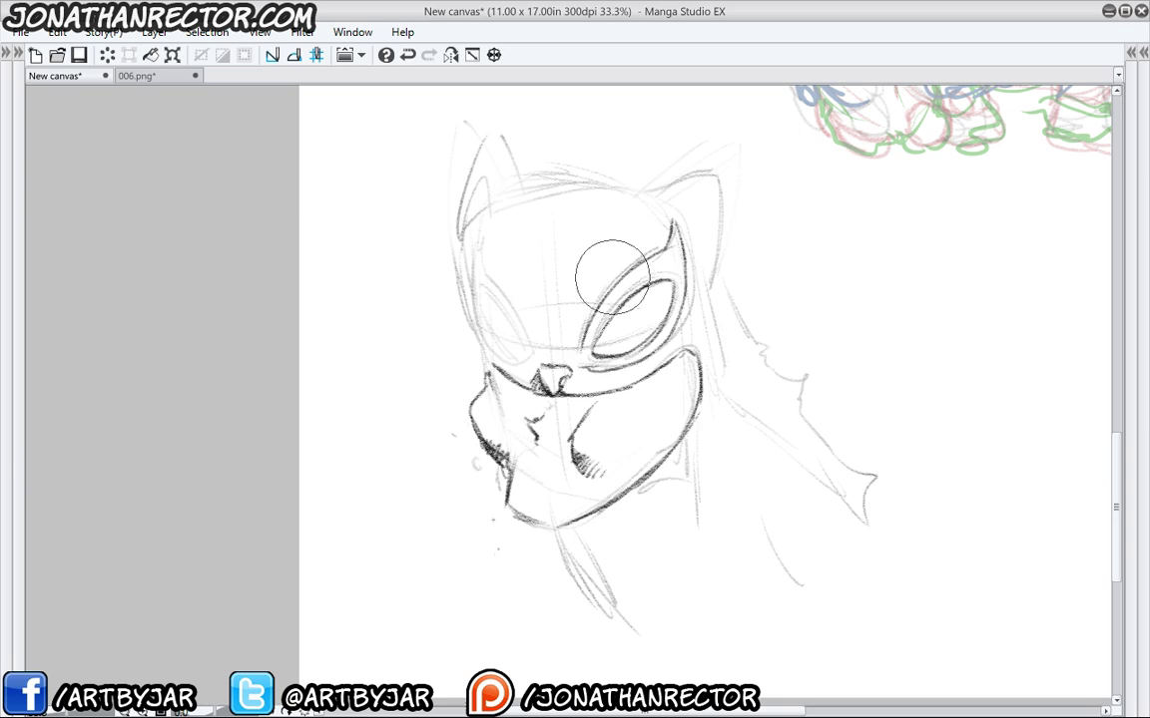
pyautogui.moveTo(614, 278)
pyautogui.mouseDown()
pyautogui.moveTo(625, 260)
pyautogui.moveTo(614, 266)
pyautogui.mouseUp()
pyautogui.moveTo(612, 315); pyautogui.dragTo(670, 301)
pyautogui.press('p')
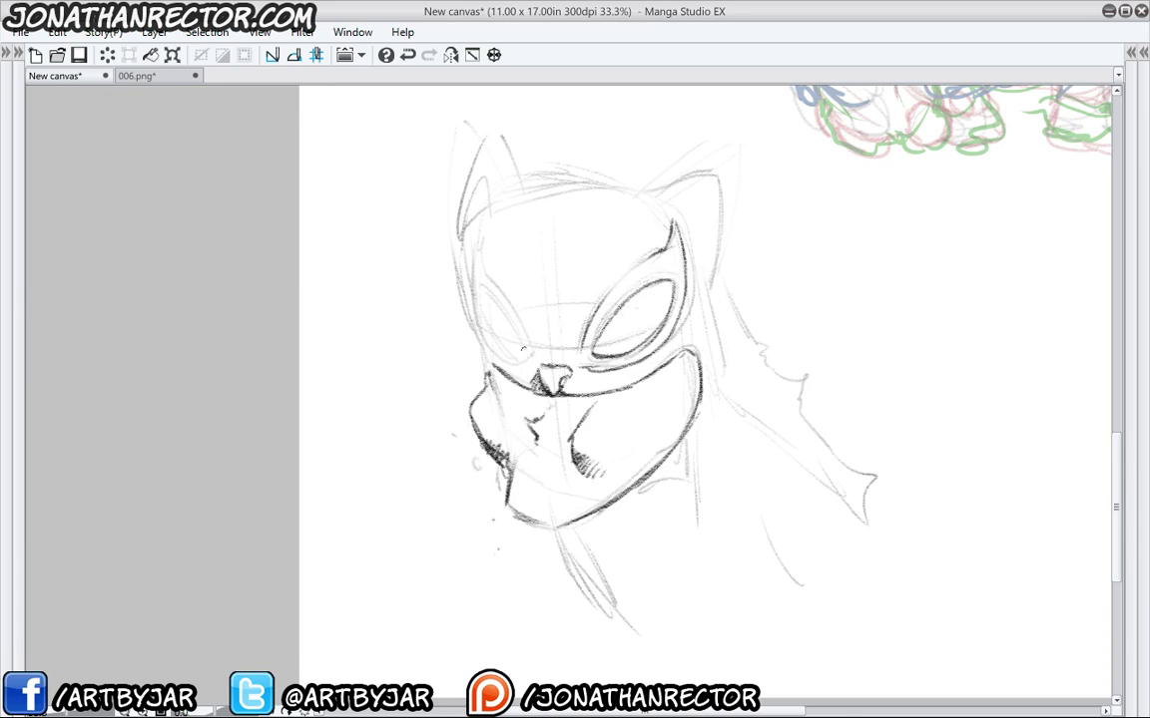
pyautogui.moveTo(522, 349)
pyautogui.mouseDown()
pyautogui.moveTo(504, 281)
pyautogui.moveTo(486, 310)
pyautogui.moveTo(499, 357)
pyautogui.moveTo(523, 329)
pyautogui.moveTo(487, 321)
pyautogui.moveTo(498, 270)
pyautogui.mouseUp()
pyautogui.moveTo(529, 357)
pyautogui.mouseDown()
pyautogui.moveTo(485, 257)
pyautogui.moveTo(484, 225)
pyautogui.moveTo(483, 289)
pyautogui.mouseUp()
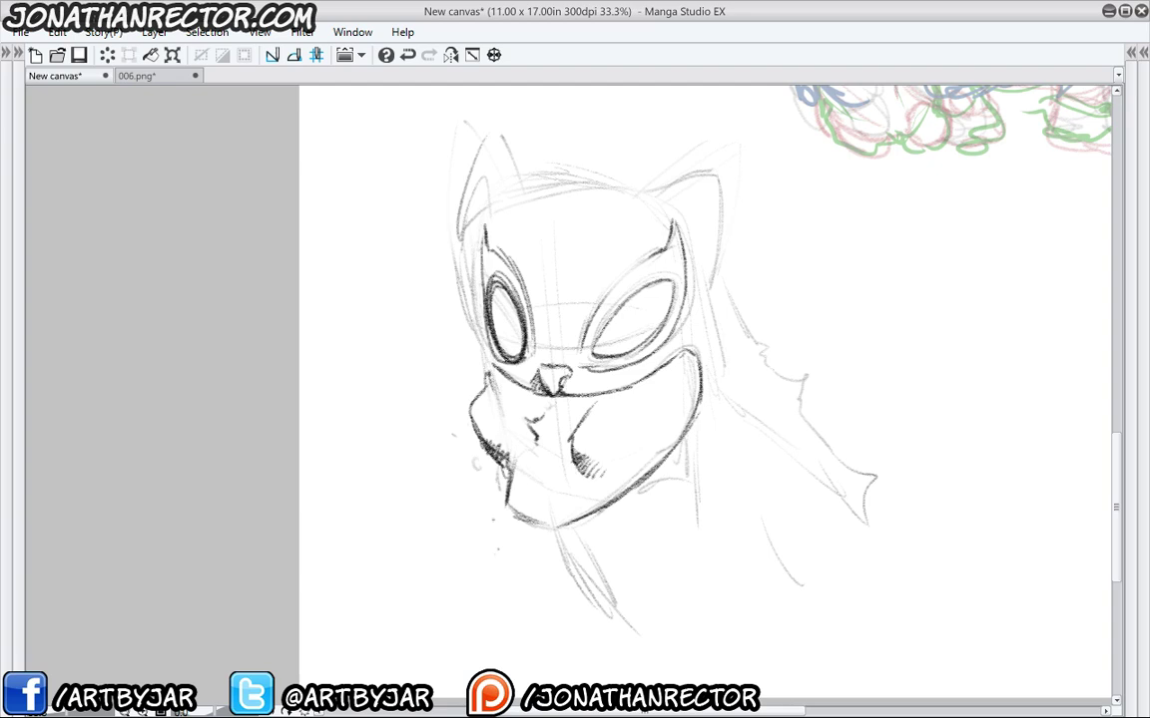
# With the view temporarily mirrored, darken the ears, head top and sides, and add an exclamation mark beside the head.
pyautogui.click(450, 54)
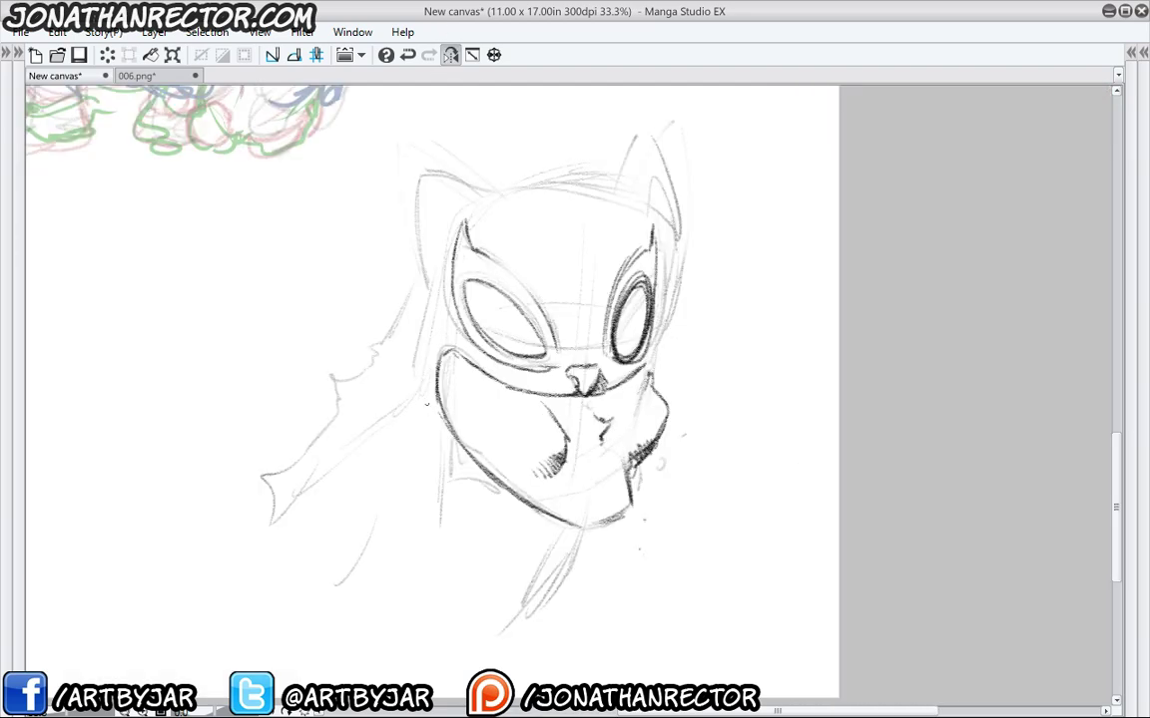
pyautogui.moveTo(409, 380); pyautogui.dragTo(420, 284)
pyautogui.moveTo(473, 187)
pyautogui.mouseDown()
pyautogui.moveTo(407, 170)
pyautogui.moveTo(417, 268)
pyautogui.moveTo(411, 182)
pyautogui.moveTo(443, 213)
pyautogui.moveTo(424, 267)
pyautogui.mouseUp()
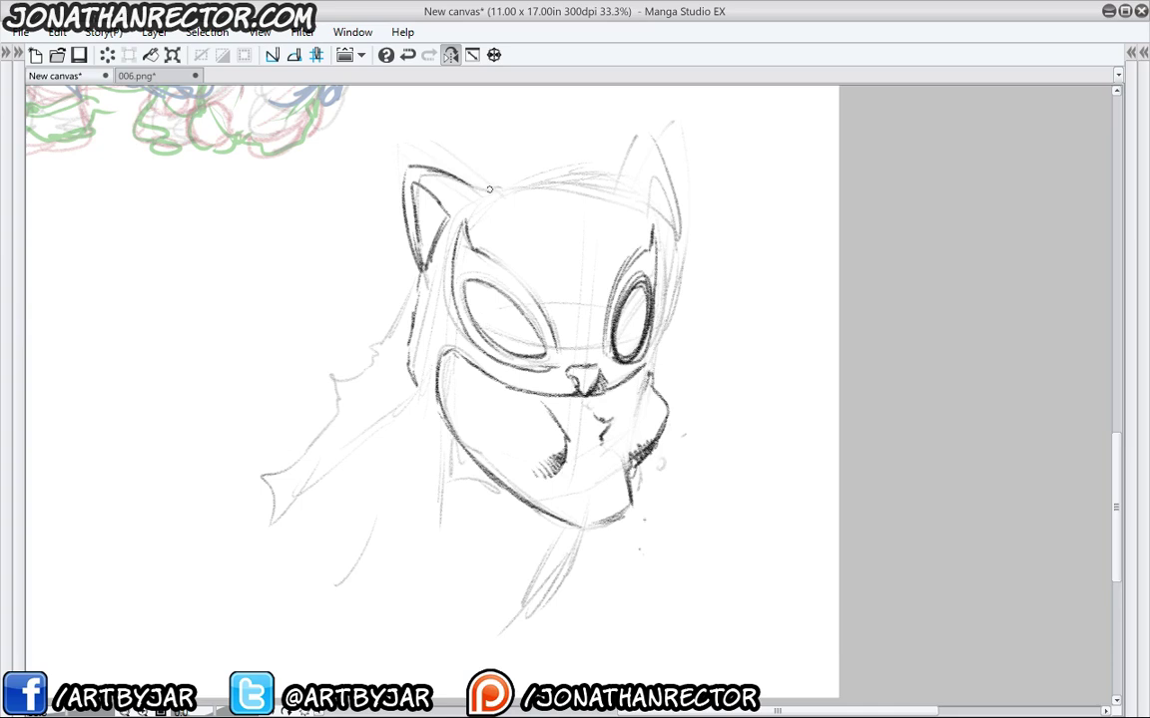
pyautogui.moveTo(489, 188)
pyautogui.mouseDown()
pyautogui.moveTo(599, 181)
pyautogui.moveTo(641, 130)
pyautogui.moveTo(667, 215)
pyautogui.mouseUp()
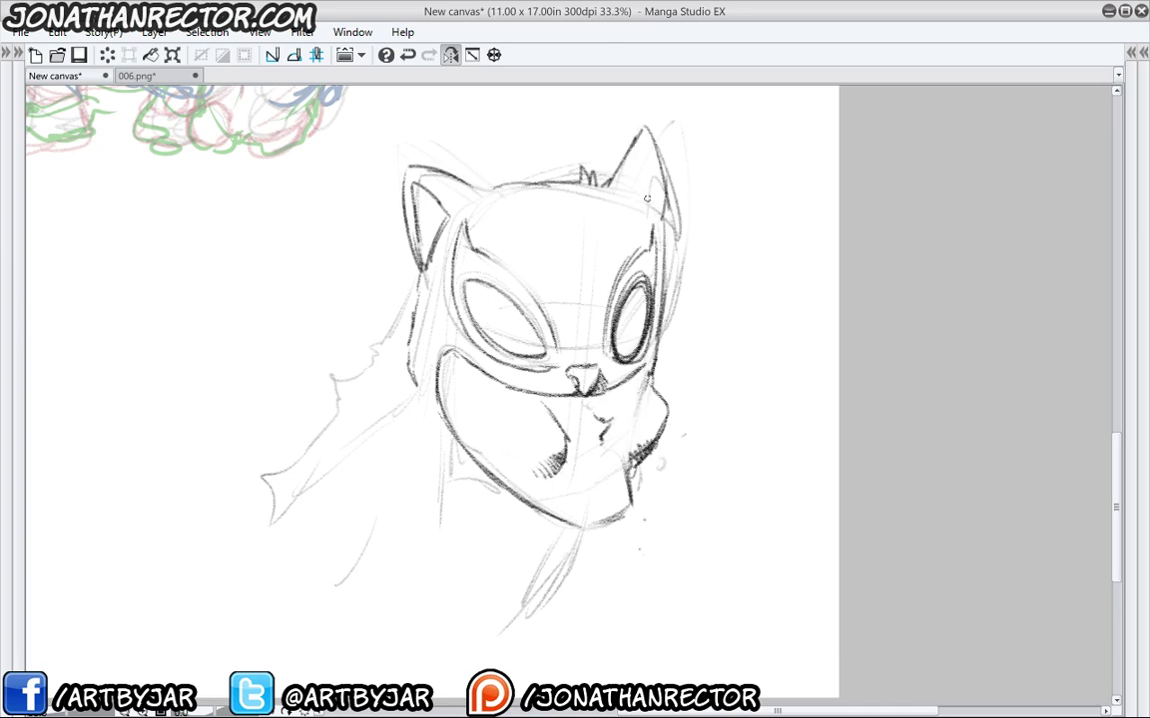
pyautogui.moveTo(642, 136); pyautogui.dragTo(621, 193)
pyautogui.moveTo(744, 159)
pyautogui.mouseDown()
pyautogui.moveTo(719, 283)
pyautogui.moveTo(689, 351)
pyautogui.mouseUp()
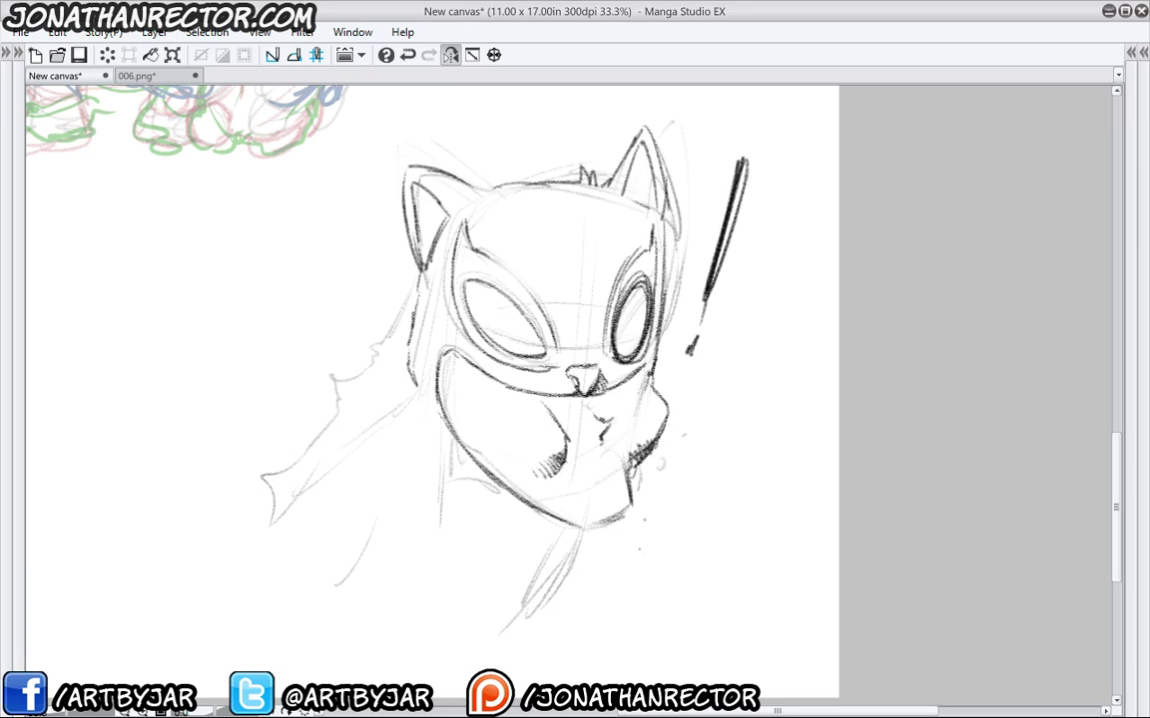
pyautogui.click(450, 55)
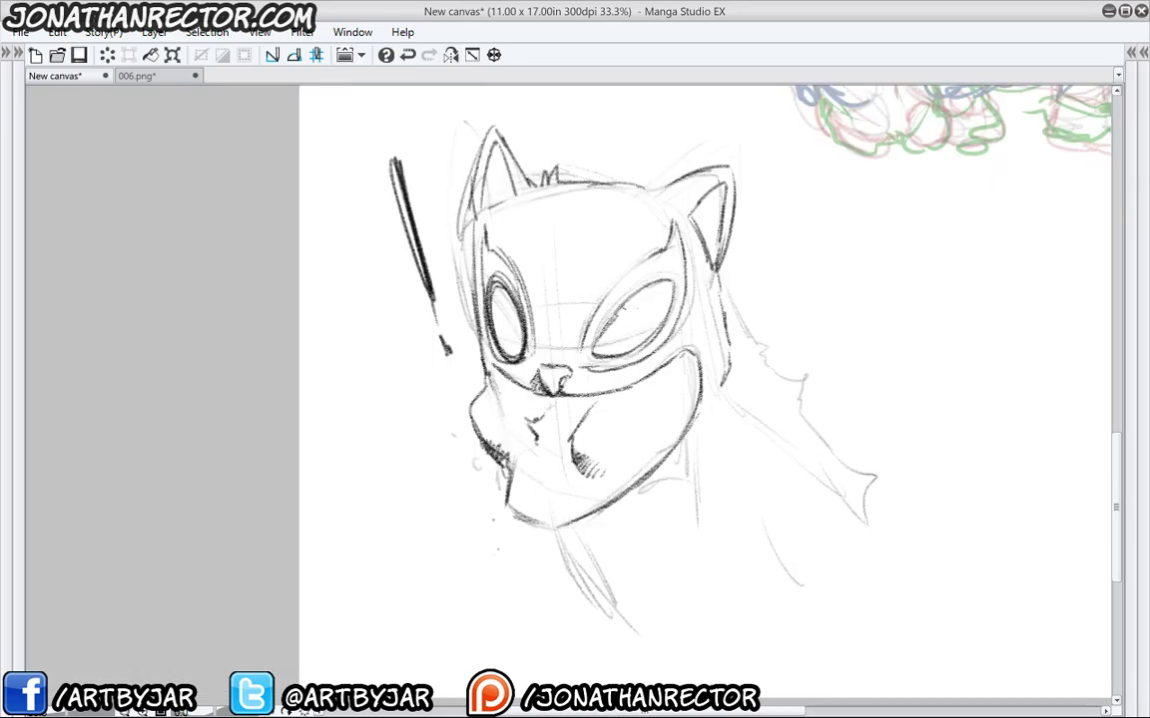
# Thicken the right eye's outline, draw shaded pupils in both eyes and darken the mask's left edge beside the nose.
pyautogui.moveTo(671, 283)
pyautogui.mouseDown()
pyautogui.moveTo(633, 296)
pyautogui.moveTo(596, 353)
pyautogui.mouseUp()
pyautogui.moveTo(641, 294); pyautogui.dragTo(595, 355)
pyautogui.moveTo(683, 243)
pyautogui.mouseDown()
pyautogui.moveTo(658, 344)
pyautogui.moveTo(606, 370)
pyautogui.mouseUp()
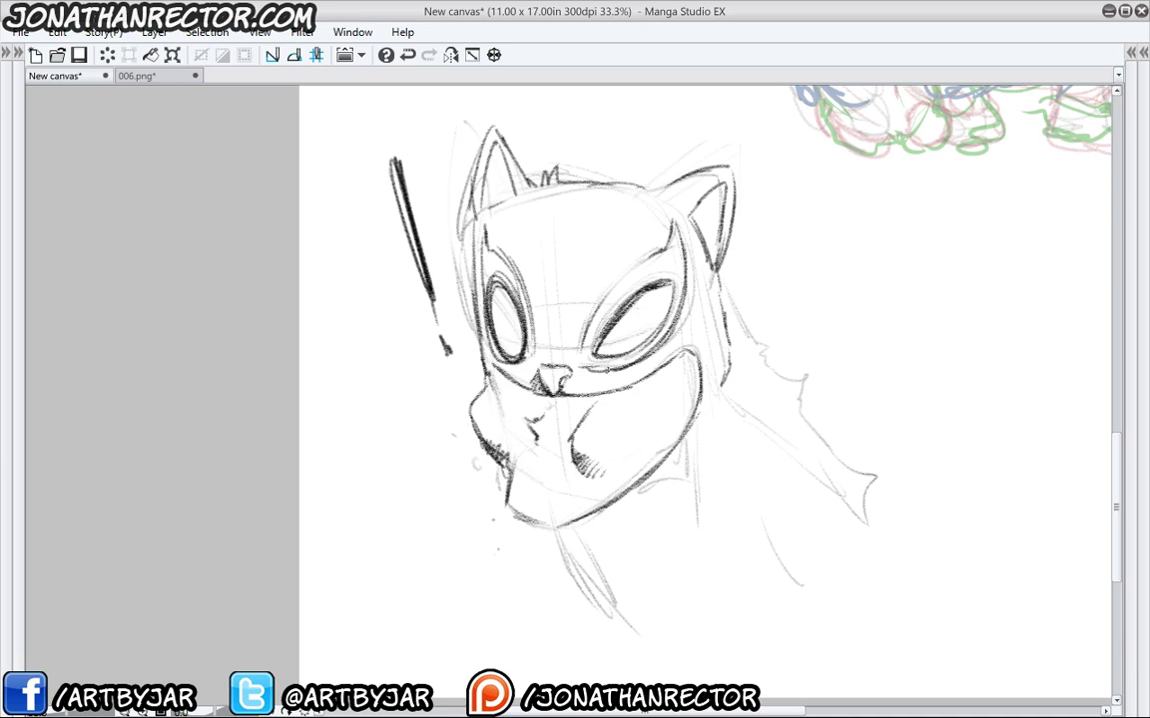
pyautogui.moveTo(662, 295)
pyautogui.mouseDown()
pyautogui.moveTo(604, 348)
pyautogui.moveTo(633, 339)
pyautogui.moveTo(623, 337)
pyautogui.mouseUp()
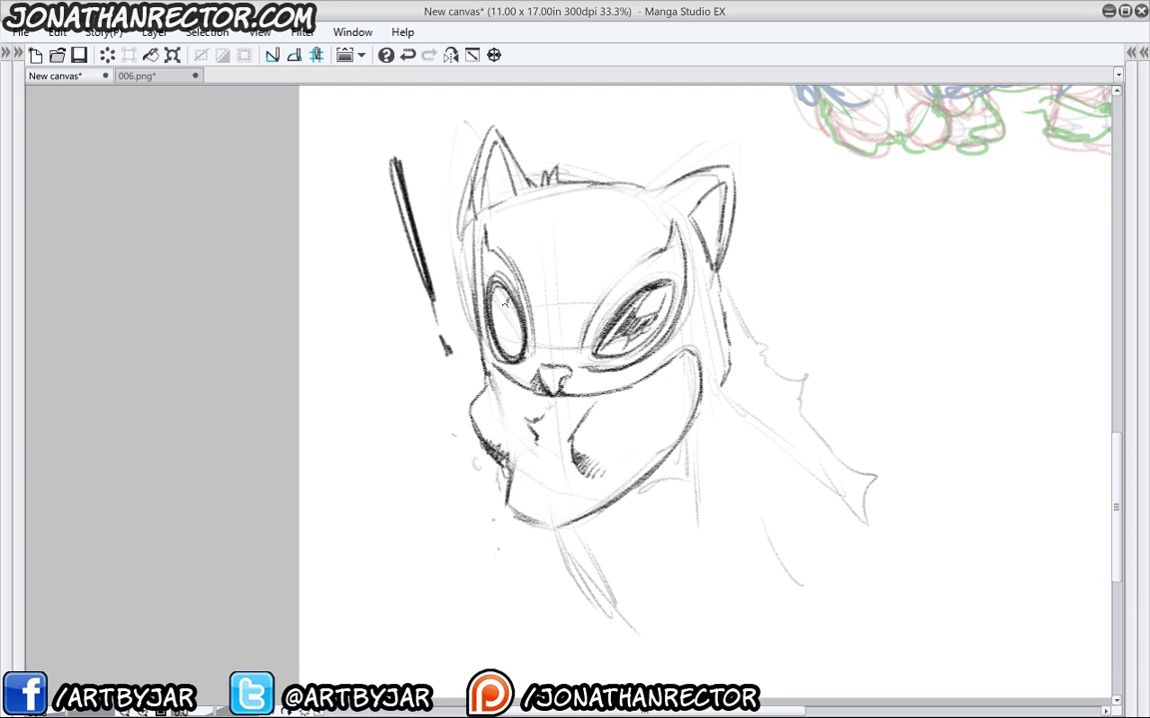
pyautogui.moveTo(518, 305)
pyautogui.mouseDown()
pyautogui.moveTo(508, 342)
pyautogui.moveTo(519, 341)
pyautogui.mouseUp()
pyautogui.moveTo(471, 240)
pyautogui.mouseDown()
pyautogui.moveTo(486, 367)
pyautogui.moveTo(540, 392)
pyautogui.mouseUp()
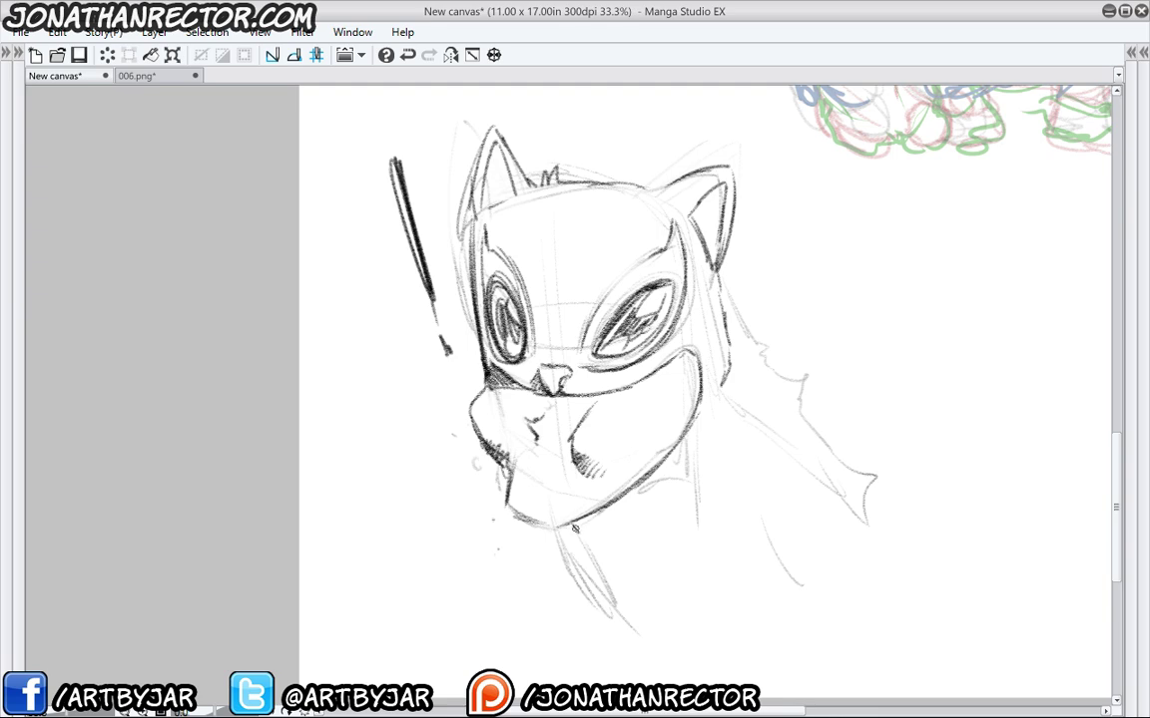
# Draw the front and back neck lines in dark pencil and strengthen the jagged fur edge behind the head.
pyautogui.moveTo(575, 527); pyautogui.dragTo(648, 581)
pyautogui.moveTo(645, 573); pyautogui.dragTo(673, 617)
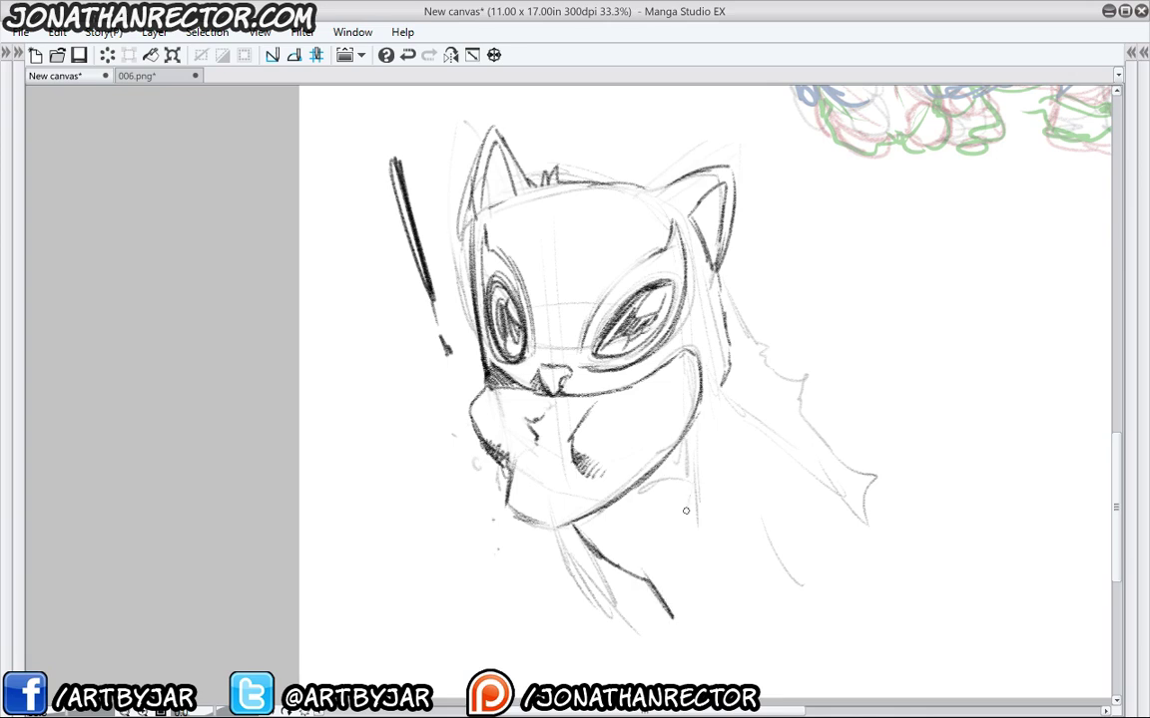
pyautogui.moveTo(690, 482)
pyautogui.mouseDown()
pyautogui.moveTo(685, 631)
pyautogui.moveTo(759, 437)
pyautogui.mouseUp()
pyautogui.moveTo(738, 509); pyautogui.dragTo(762, 389)
pyautogui.moveTo(726, 265); pyautogui.dragTo(750, 315)
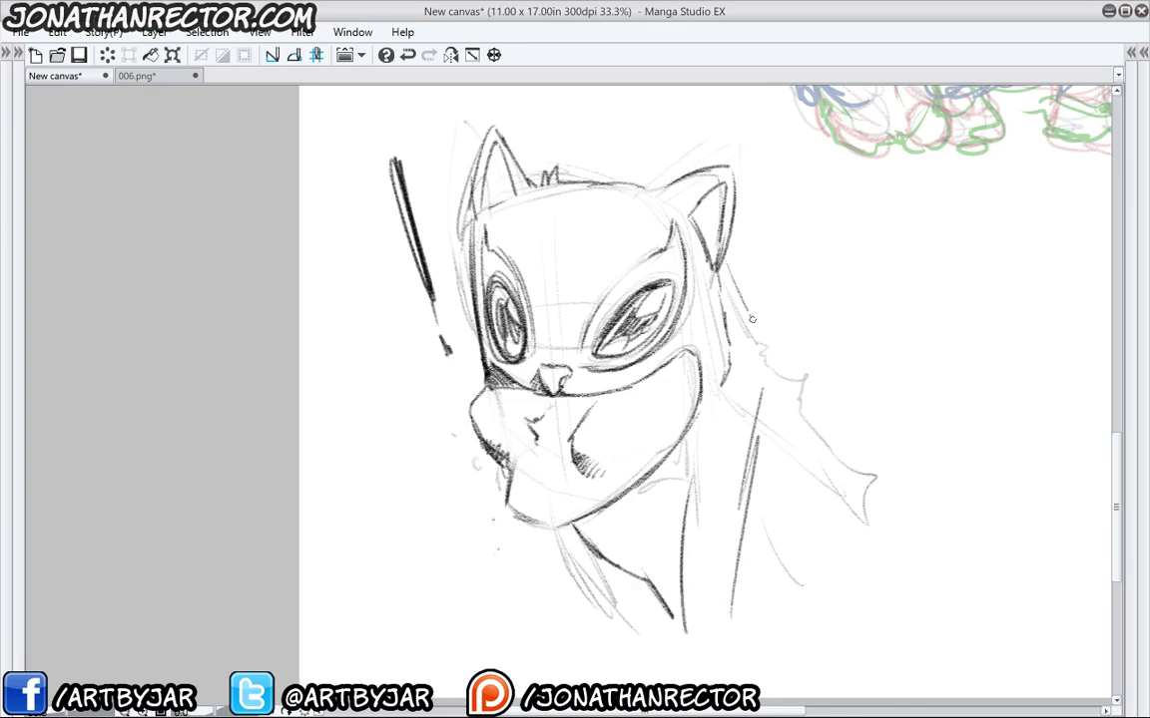
pyautogui.moveTo(656, 249)
pyautogui.mouseDown()
pyautogui.moveTo(739, 407)
pyautogui.moveTo(820, 449)
pyautogui.mouseUp()
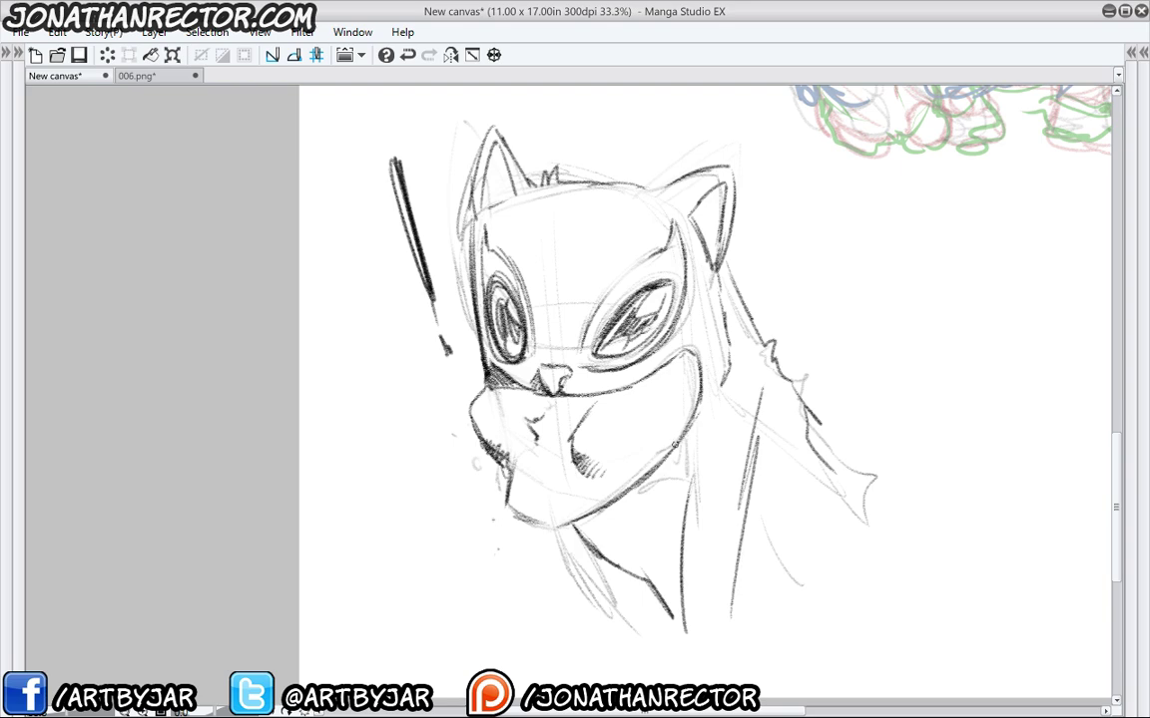
# Shade the shadow beneath the right jaw and chin and continue it down the front of the neck.
pyautogui.moveTo(597, 535); pyautogui.dragTo(661, 471)
pyautogui.moveTo(579, 528)
pyautogui.mouseDown()
pyautogui.moveTo(644, 481)
pyautogui.moveTo(622, 497)
pyautogui.mouseUp()
pyautogui.moveTo(586, 535)
pyautogui.mouseDown()
pyautogui.moveTo(631, 500)
pyautogui.moveTo(596, 539)
pyautogui.mouseUp()
pyautogui.moveTo(608, 520)
pyautogui.mouseDown()
pyautogui.moveTo(579, 533)
pyautogui.moveTo(616, 563)
pyautogui.mouseUp()
pyautogui.moveTo(597, 537); pyautogui.dragTo(606, 557)
pyautogui.moveTo(621, 566)
pyautogui.mouseDown()
pyautogui.moveTo(646, 562)
pyautogui.moveTo(655, 582)
pyautogui.mouseUp()
pyautogui.moveTo(645, 570); pyautogui.dragTo(653, 584)
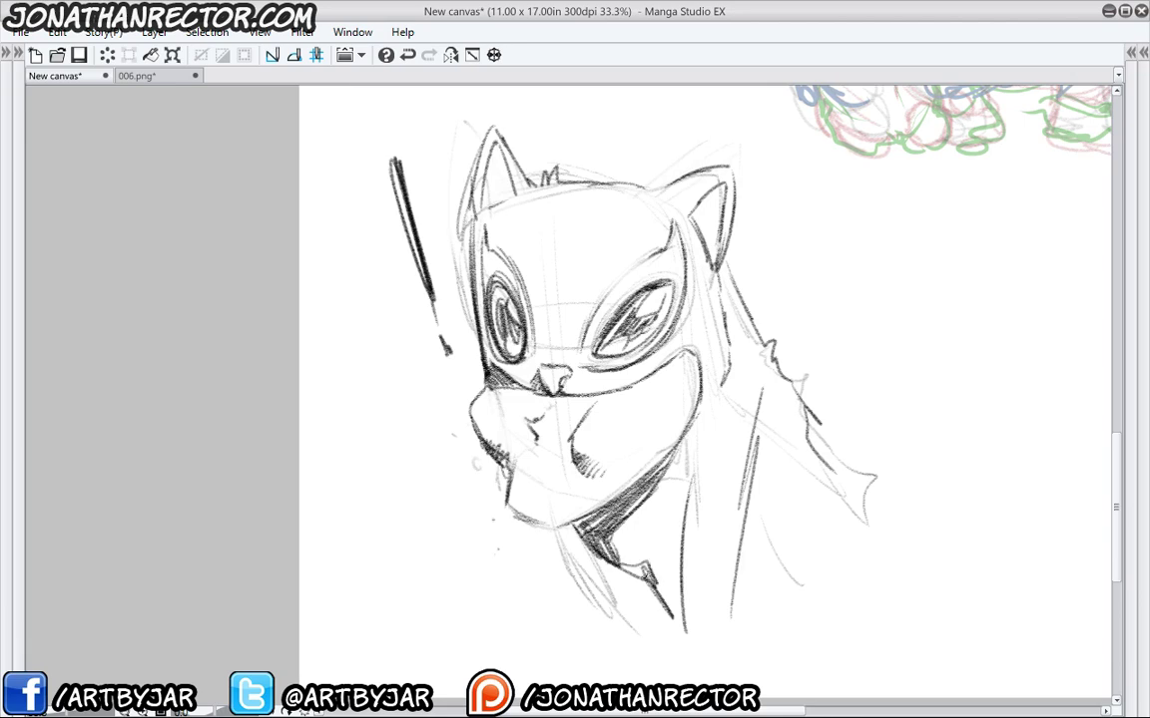
# Hatch the shadow beneath the jaw and down the front of the neck, and shade beside the back neck line.
pyautogui.moveTo(564, 536); pyautogui.dragTo(603, 511)
pyautogui.moveTo(684, 503); pyautogui.dragTo(668, 614)
pyautogui.moveTo(682, 529); pyautogui.dragTo(668, 602)
pyautogui.moveTo(682, 512); pyautogui.dragTo(672, 605)
pyautogui.moveTo(681, 571)
pyautogui.mouseDown()
pyautogui.moveTo(677, 633)
pyautogui.moveTo(677, 622)
pyautogui.mouseUp()
pyautogui.moveTo(653, 572); pyautogui.dragTo(663, 601)
pyautogui.moveTo(592, 532); pyautogui.dragTo(608, 483)
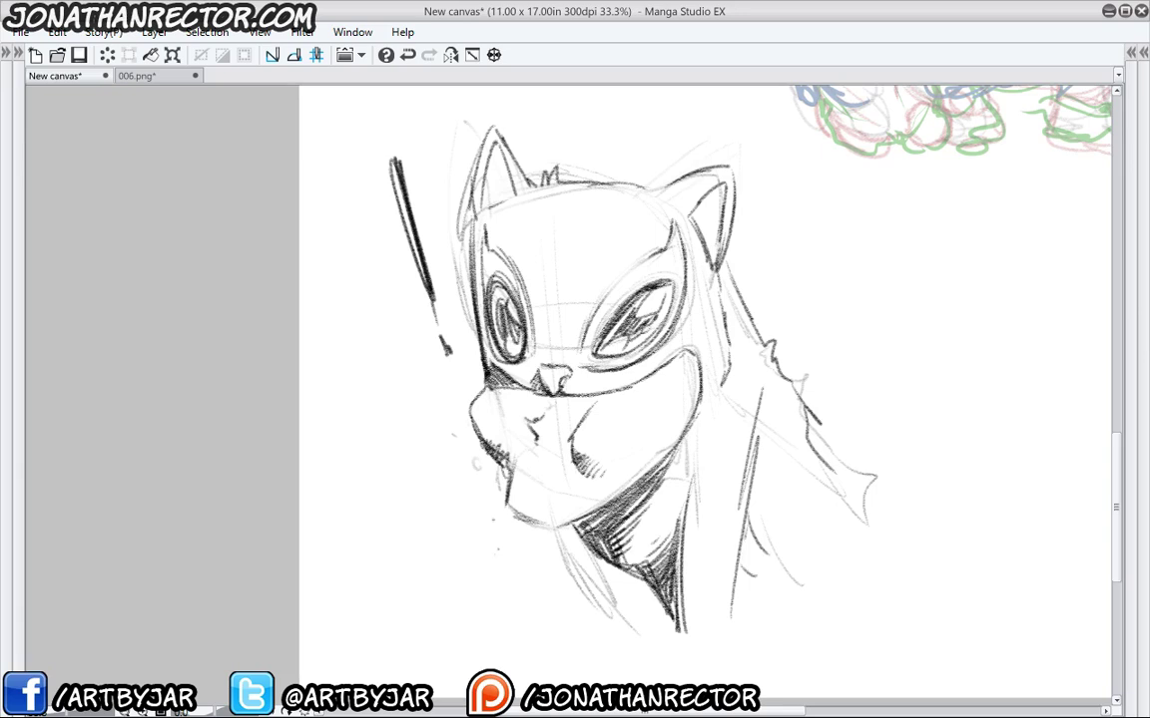
pyautogui.moveTo(747, 514)
pyautogui.mouseDown()
pyautogui.moveTo(743, 613)
pyautogui.moveTo(789, 593)
pyautogui.mouseUp()
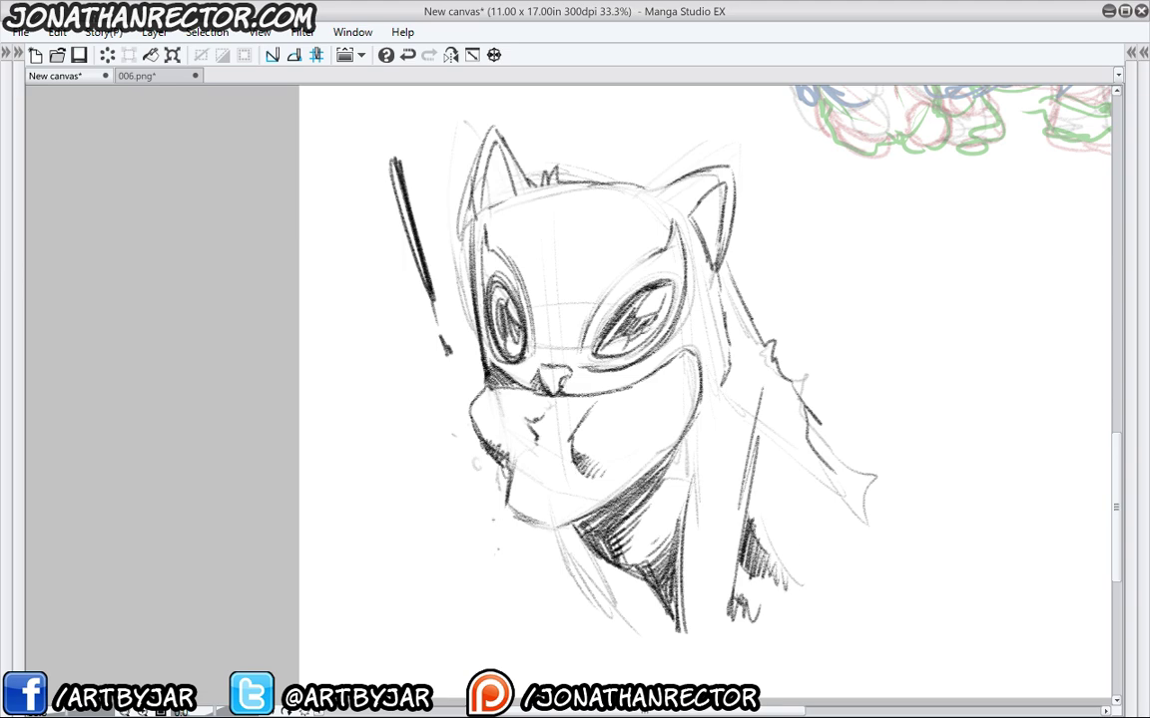
# Darken the back and left edges of the head, shade both inner ears and add a dark patch beneath the right eye.
pyautogui.moveTo(716, 273); pyautogui.dragTo(724, 361)
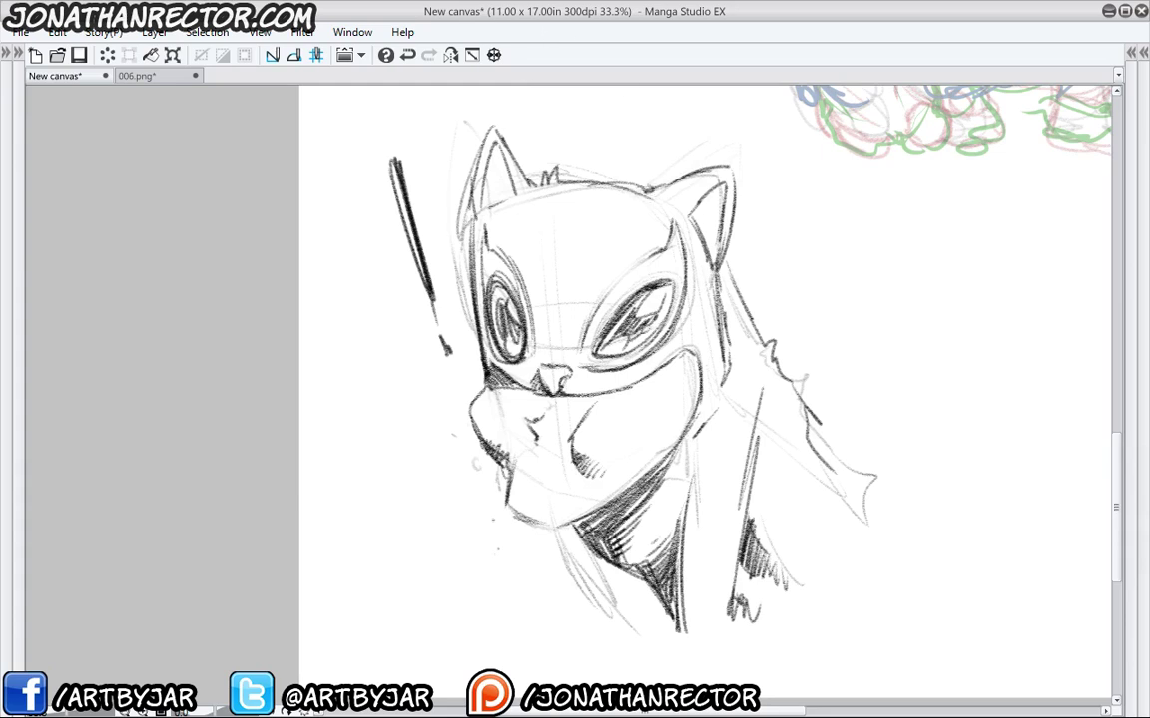
pyautogui.moveTo(711, 197); pyautogui.dragTo(714, 244)
pyautogui.moveTo(706, 203)
pyautogui.mouseDown()
pyautogui.moveTo(711, 253)
pyautogui.moveTo(696, 230)
pyautogui.mouseUp()
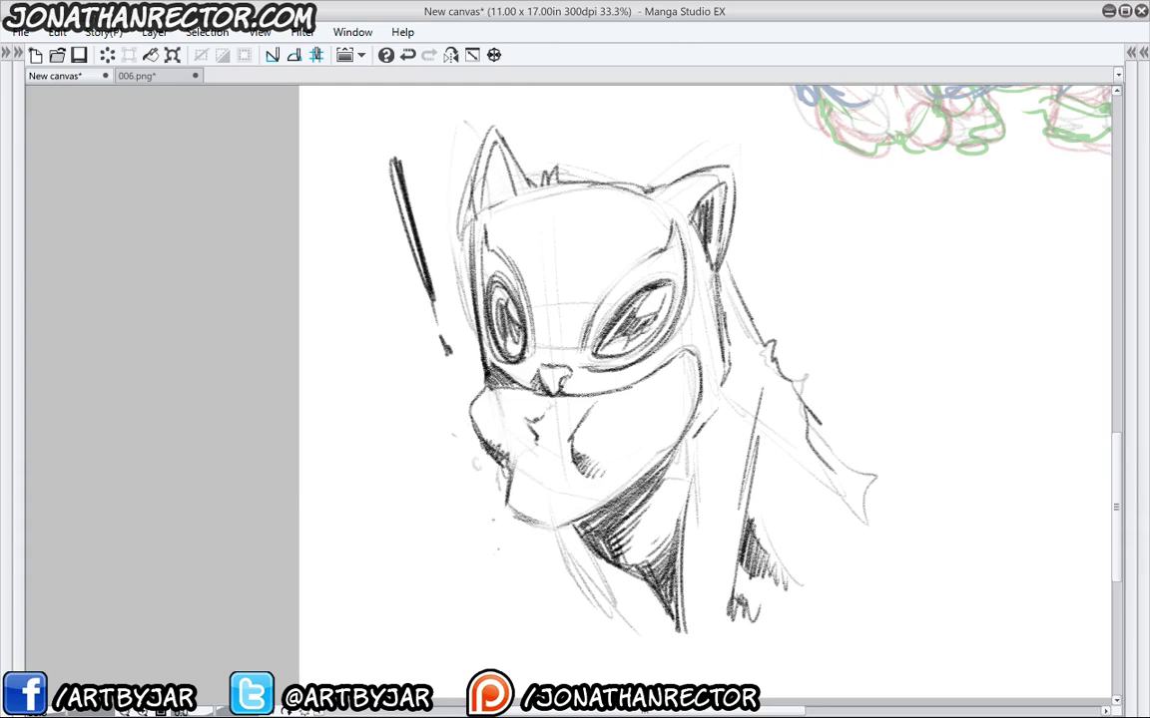
pyautogui.moveTo(609, 368)
pyautogui.mouseDown()
pyautogui.moveTo(607, 389)
pyautogui.moveTo(632, 378)
pyautogui.mouseUp()
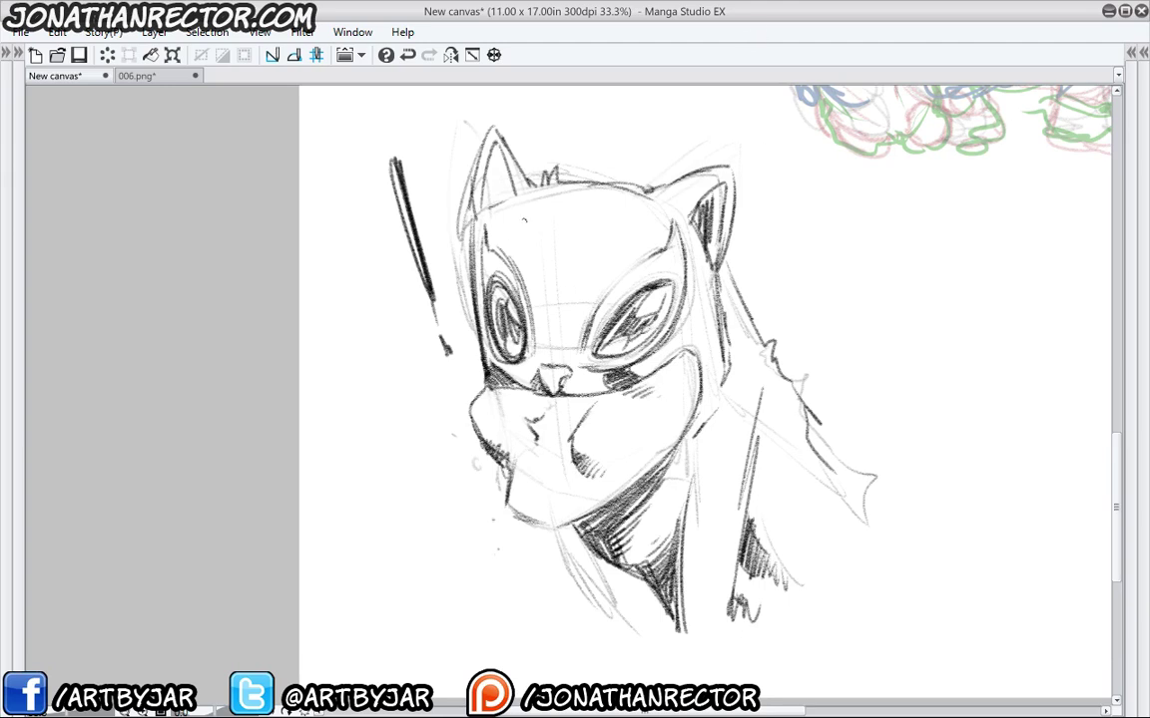
pyautogui.moveTo(498, 195)
pyautogui.mouseDown()
pyautogui.moveTo(499, 152)
pyautogui.moveTo(509, 192)
pyautogui.mouseUp()
pyautogui.moveTo(470, 182); pyautogui.dragTo(473, 312)
pyautogui.moveTo(479, 369); pyautogui.dragTo(472, 391)
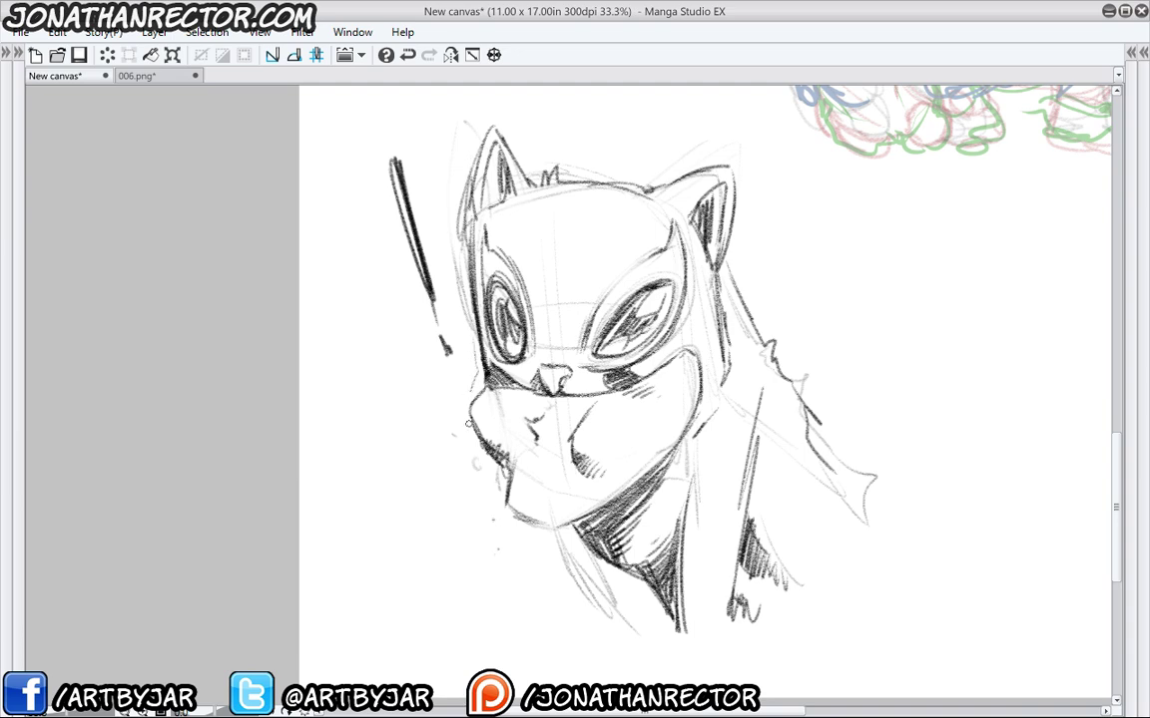
# Draw the chest line descending from the chin and a long curved back line from the fur tuft behind the head.
pyautogui.moveTo(577, 527)
pyautogui.mouseDown()
pyautogui.moveTo(521, 506)
pyautogui.moveTo(675, 656)
pyautogui.mouseUp()
pyautogui.moveTo(774, 358)
pyautogui.mouseDown()
pyautogui.moveTo(878, 394)
pyautogui.moveTo(1069, 589)
pyautogui.mouseUp()
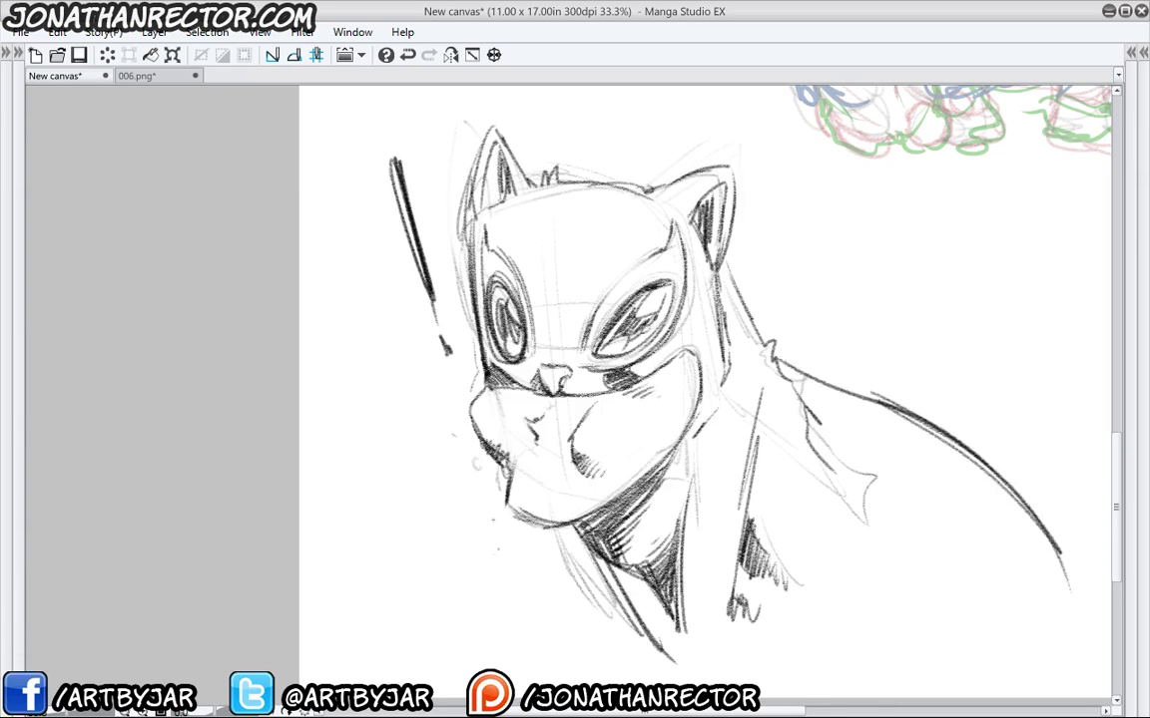
pyautogui.moveTo(606, 575); pyautogui.dragTo(673, 662)
# Shade a dark band along the left side of the head and up into the left ear.
pyautogui.moveTo(477, 475); pyautogui.dragTo(427, 423)
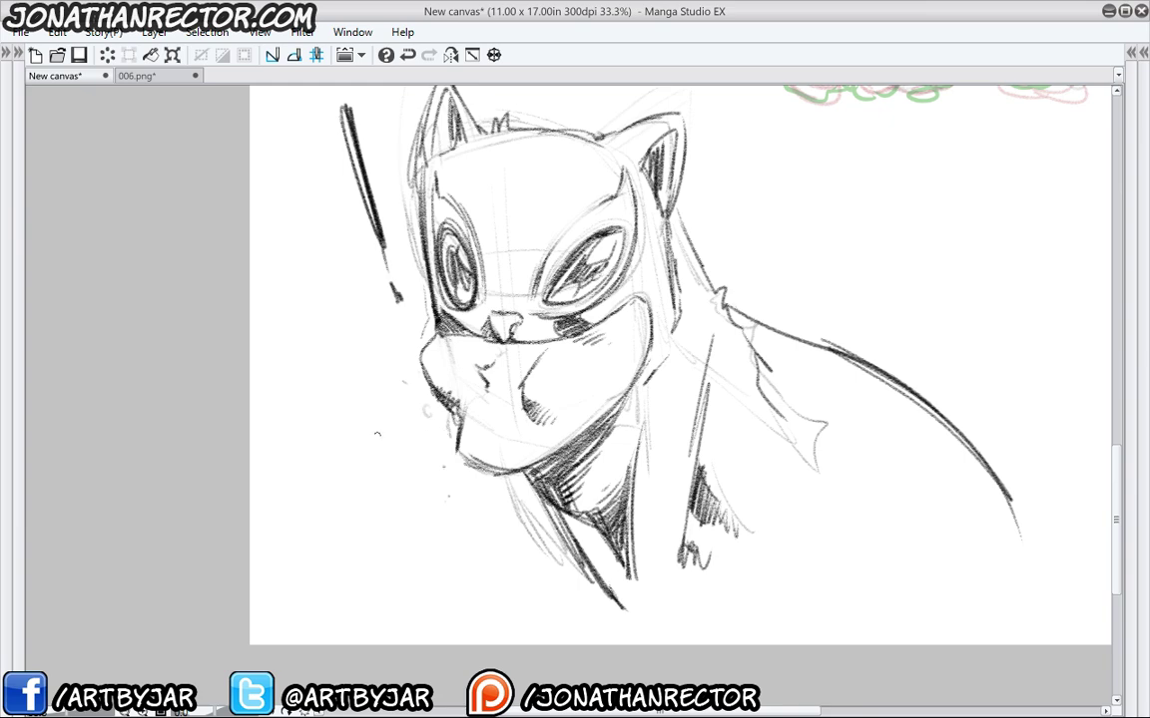
pyautogui.moveTo(397, 448); pyautogui.dragTo(370, 476)
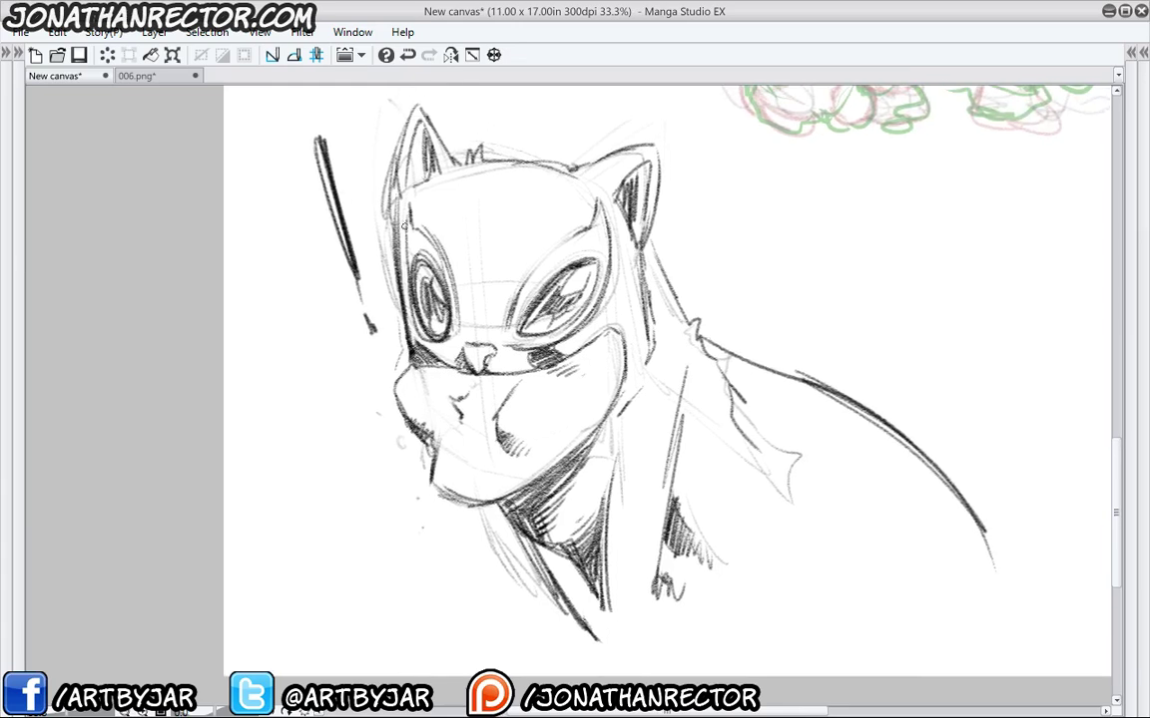
pyautogui.moveTo(398, 190); pyautogui.dragTo(413, 348)
pyautogui.moveTo(404, 266)
pyautogui.mouseDown()
pyautogui.moveTo(412, 340)
pyautogui.moveTo(429, 357)
pyautogui.mouseUp()
pyautogui.moveTo(416, 297); pyautogui.dragTo(431, 361)
pyautogui.moveTo(403, 199); pyautogui.dragTo(408, 270)
pyautogui.moveTo(405, 163); pyautogui.dragTo(397, 230)
pyautogui.moveTo(412, 132); pyautogui.dragTo(402, 189)
pyautogui.moveTo(418, 111); pyautogui.dragTo(402, 196)
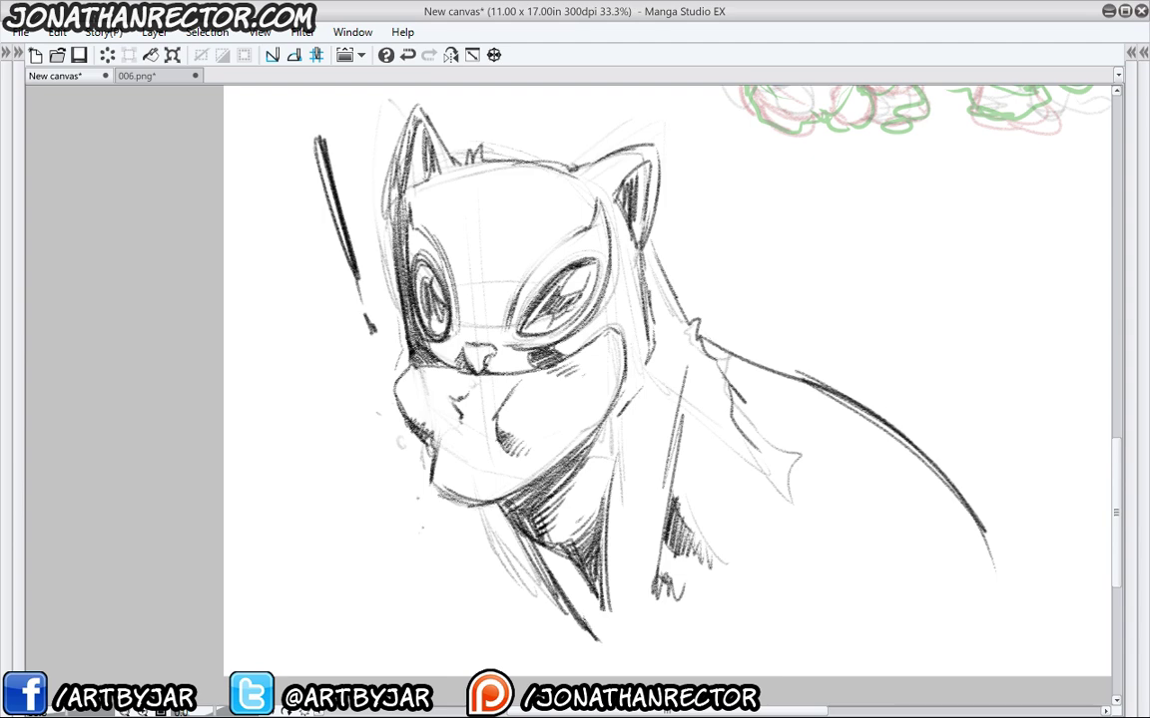
pyautogui.moveTo(414, 133); pyautogui.dragTo(402, 208)
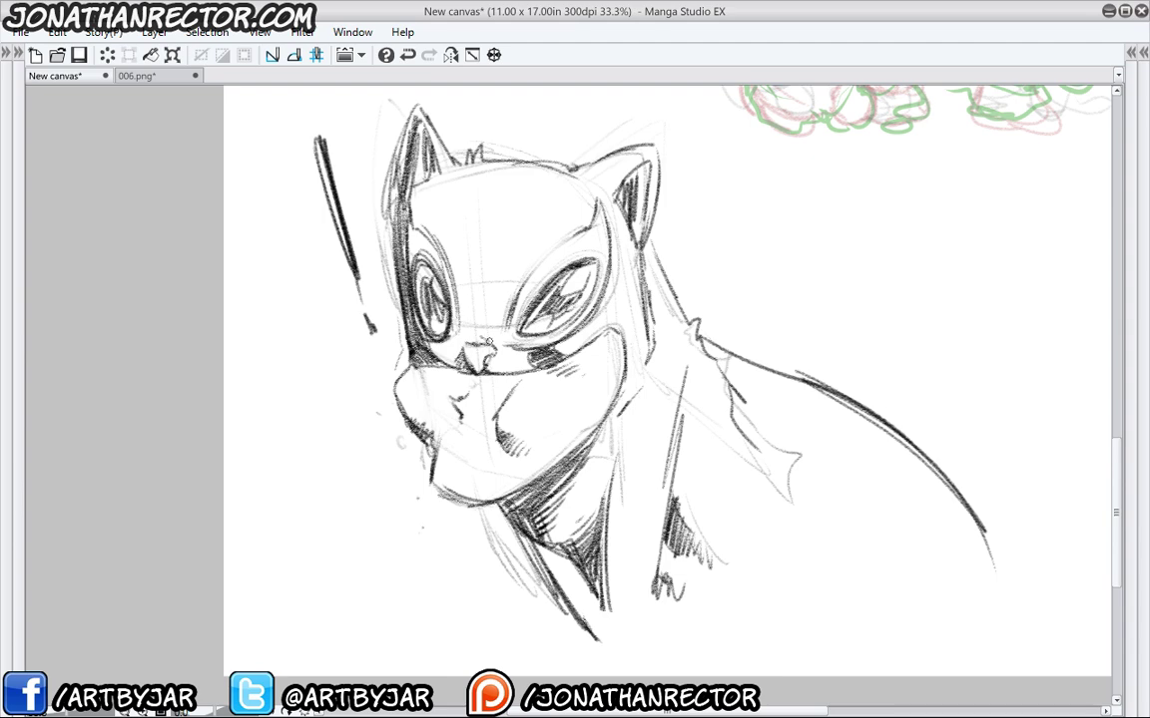
# Shade the mask around the left eye, then hatch the left forehead and the bridge between the eyes.
pyautogui.moveTo(417, 234); pyautogui.dragTo(421, 290)
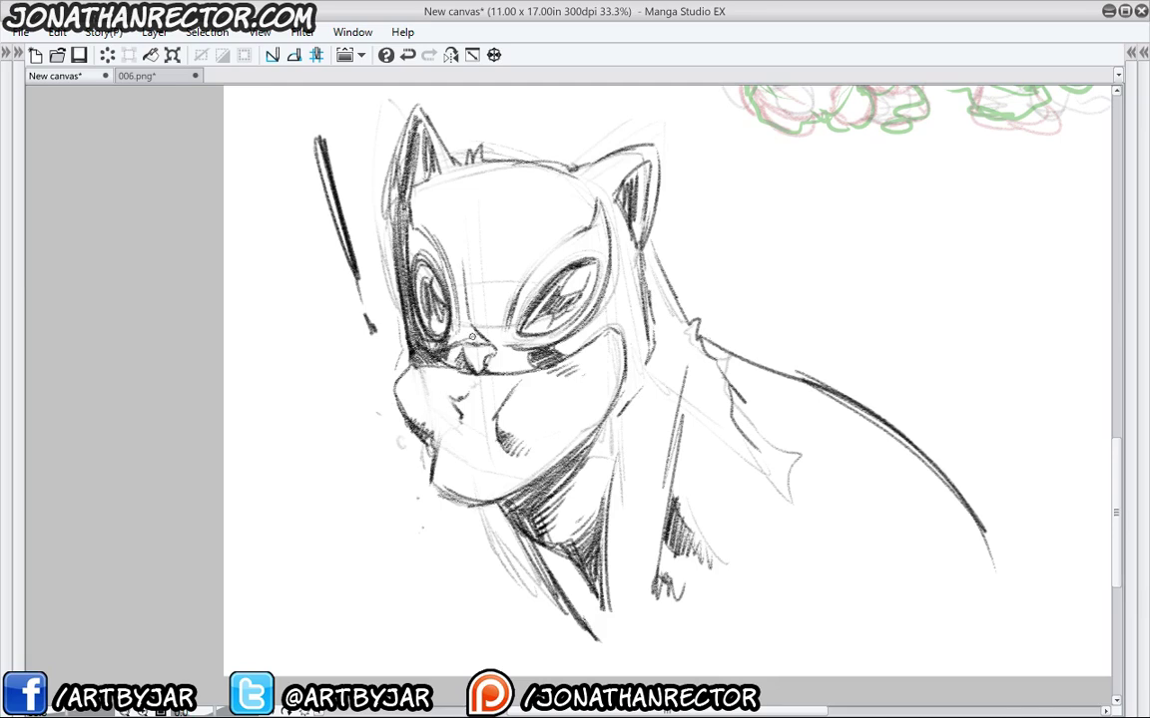
pyautogui.moveTo(427, 281)
pyautogui.mouseDown()
pyautogui.moveTo(417, 305)
pyautogui.moveTo(409, 200)
pyautogui.mouseUp()
pyautogui.moveTo(414, 261)
pyautogui.mouseDown()
pyautogui.moveTo(402, 211)
pyautogui.moveTo(377, 190)
pyautogui.mouseUp()
pyautogui.moveTo(411, 281); pyautogui.dragTo(402, 210)
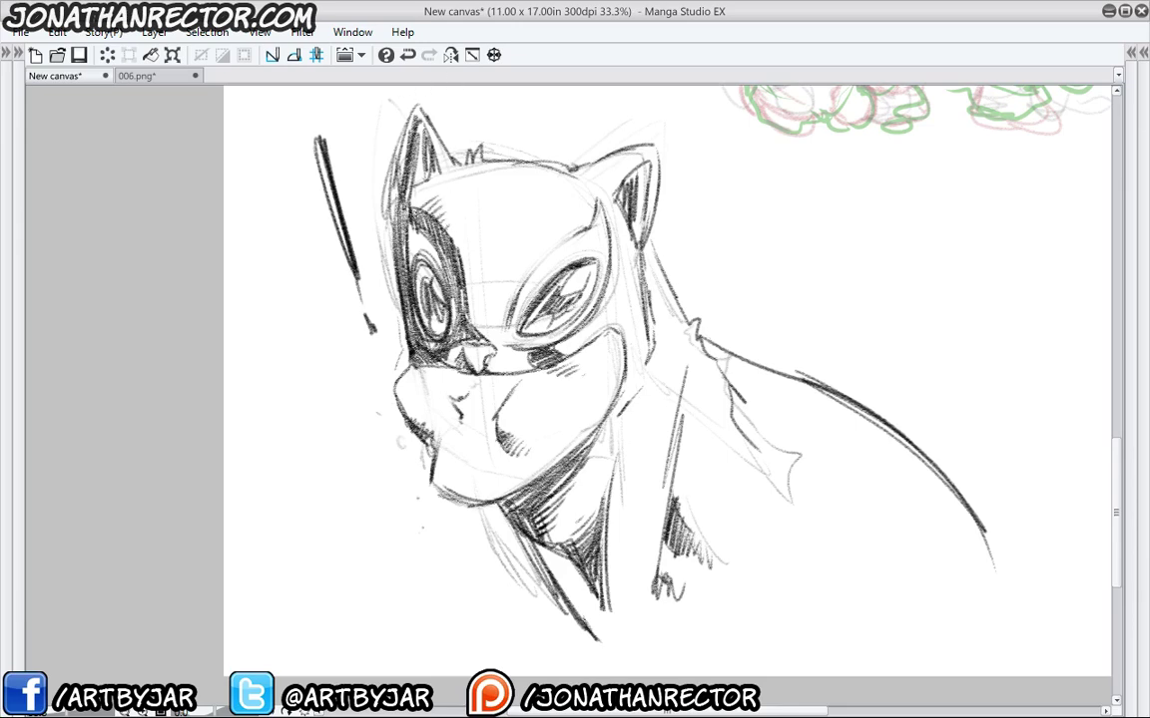
pyautogui.moveTo(408, 193); pyautogui.dragTo(445, 169)
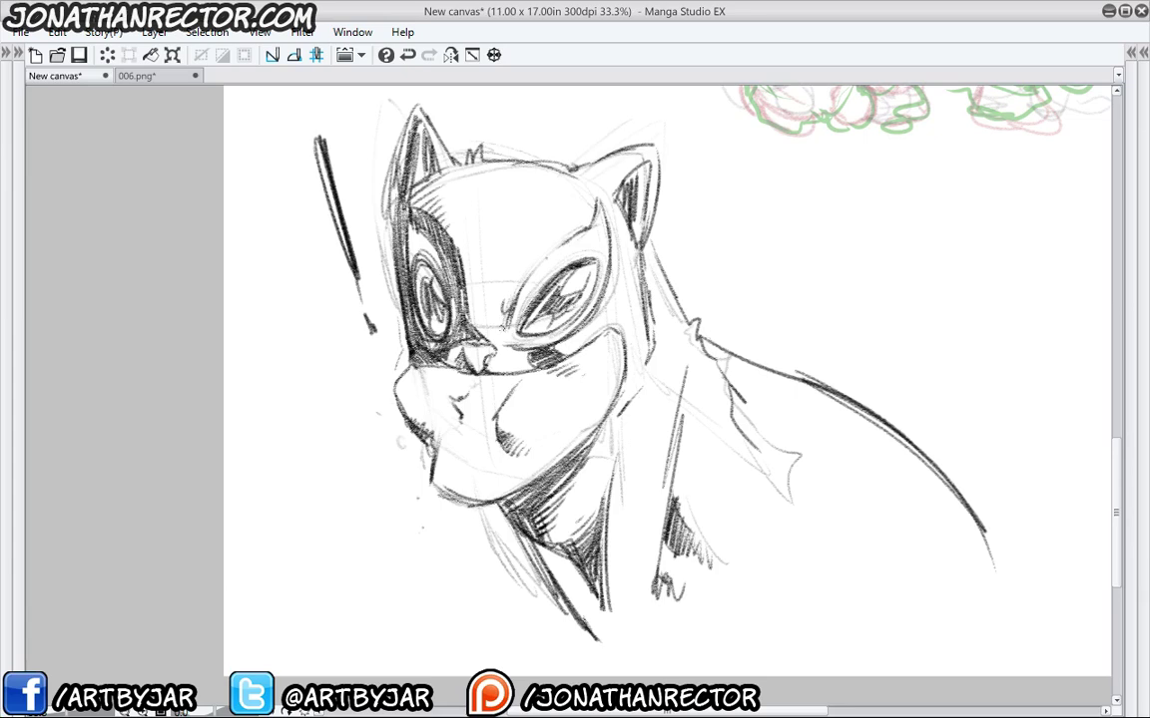
pyautogui.moveTo(505, 290); pyautogui.dragTo(498, 319)
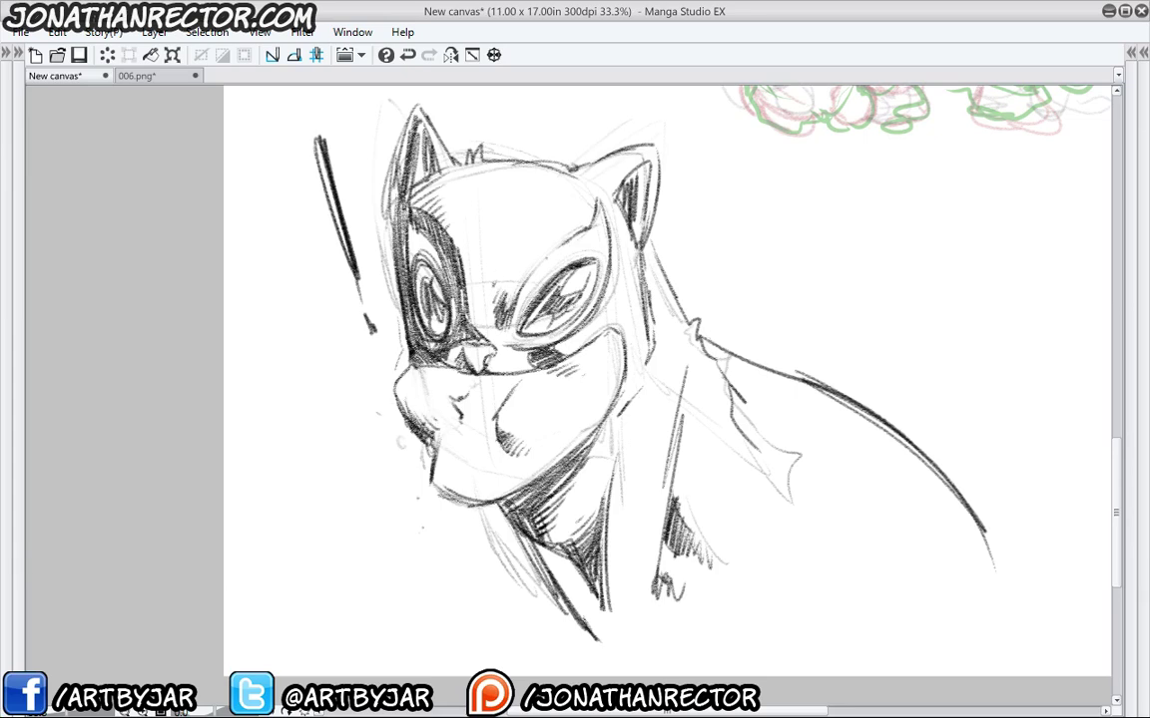
# Strengthen the left cheek and chin edges and draw a small rounded shape with scattered specks in front of the chin.
pyautogui.moveTo(442, 484); pyautogui.dragTo(400, 439)
pyautogui.moveTo(396, 490)
pyautogui.mouseDown()
pyautogui.moveTo(417, 537)
pyautogui.moveTo(389, 522)
pyautogui.mouseUp()
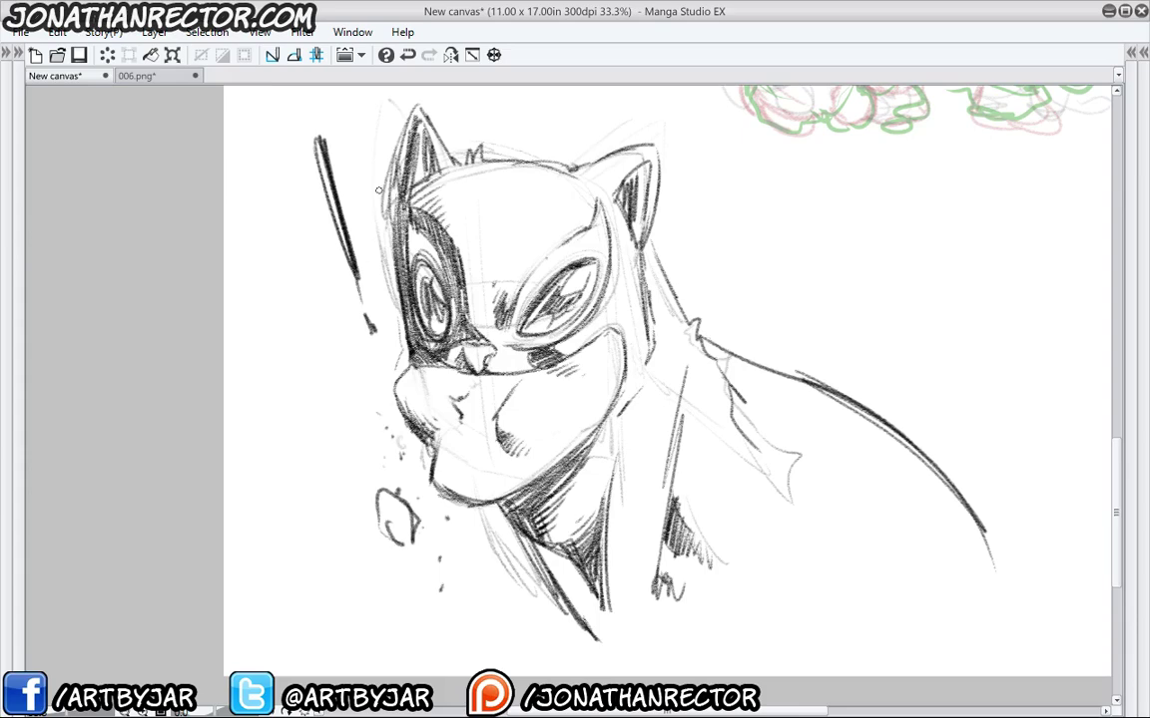
# Turn off the layer color effect on Layer 11 and lower its opacity to 22.
pyautogui.press('Tab')
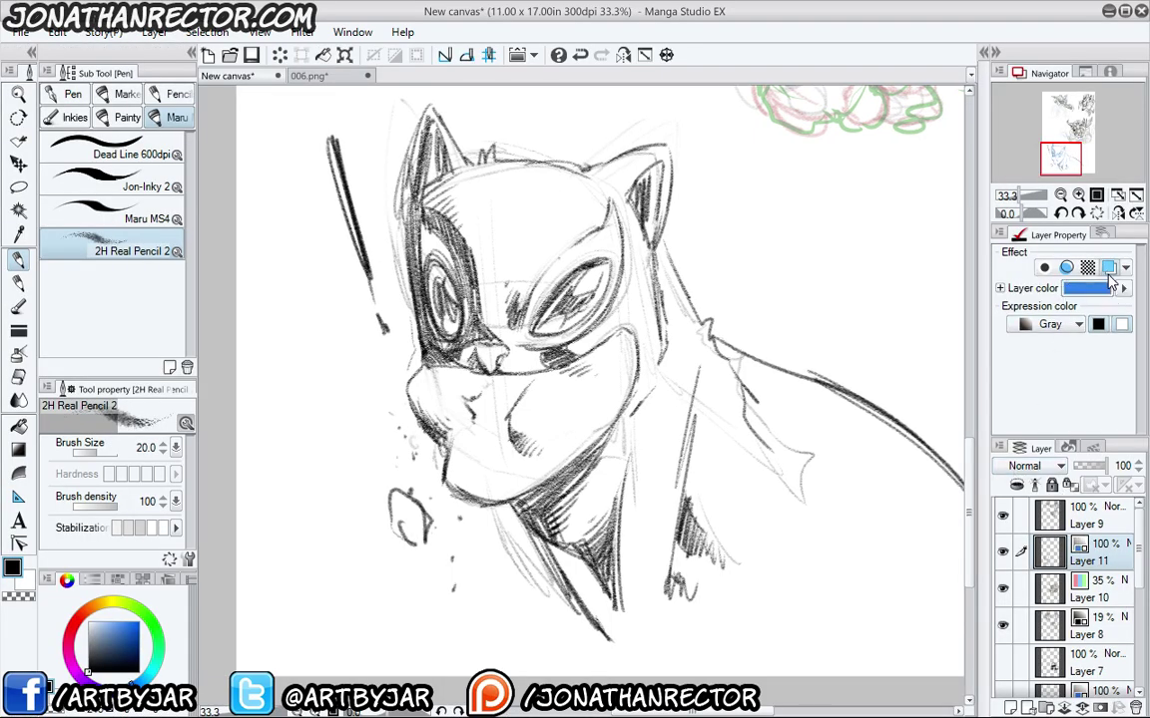
pyautogui.click(1109, 268)
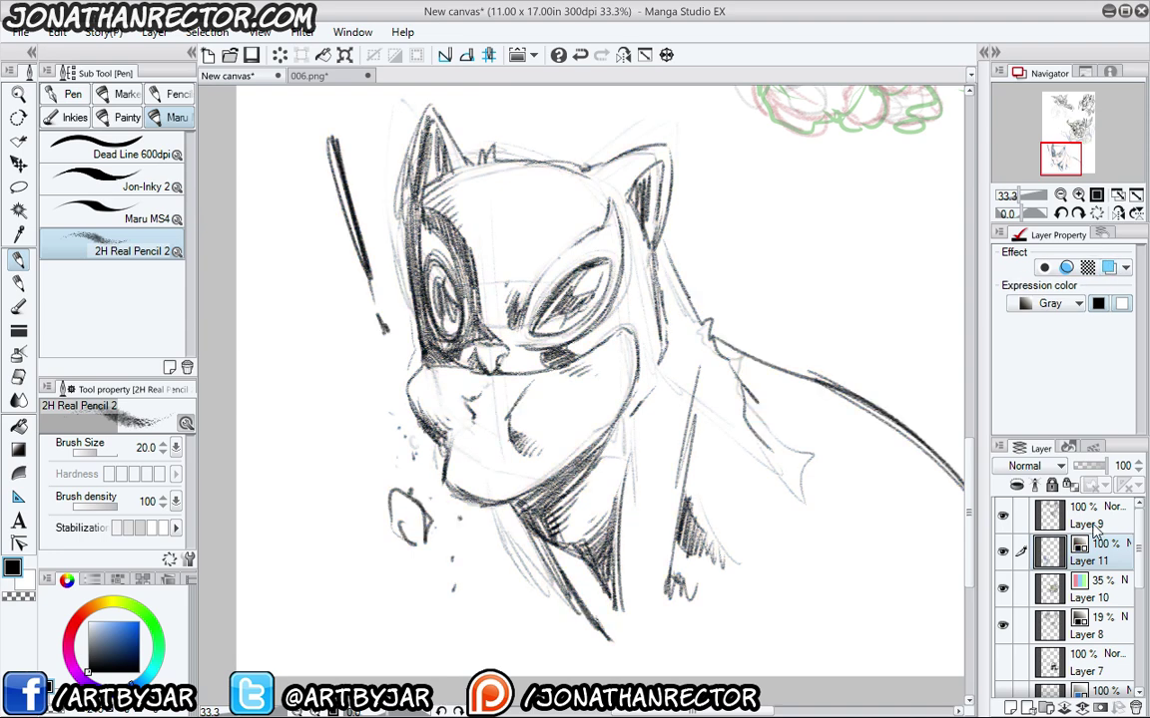
pyautogui.click(1083, 467)
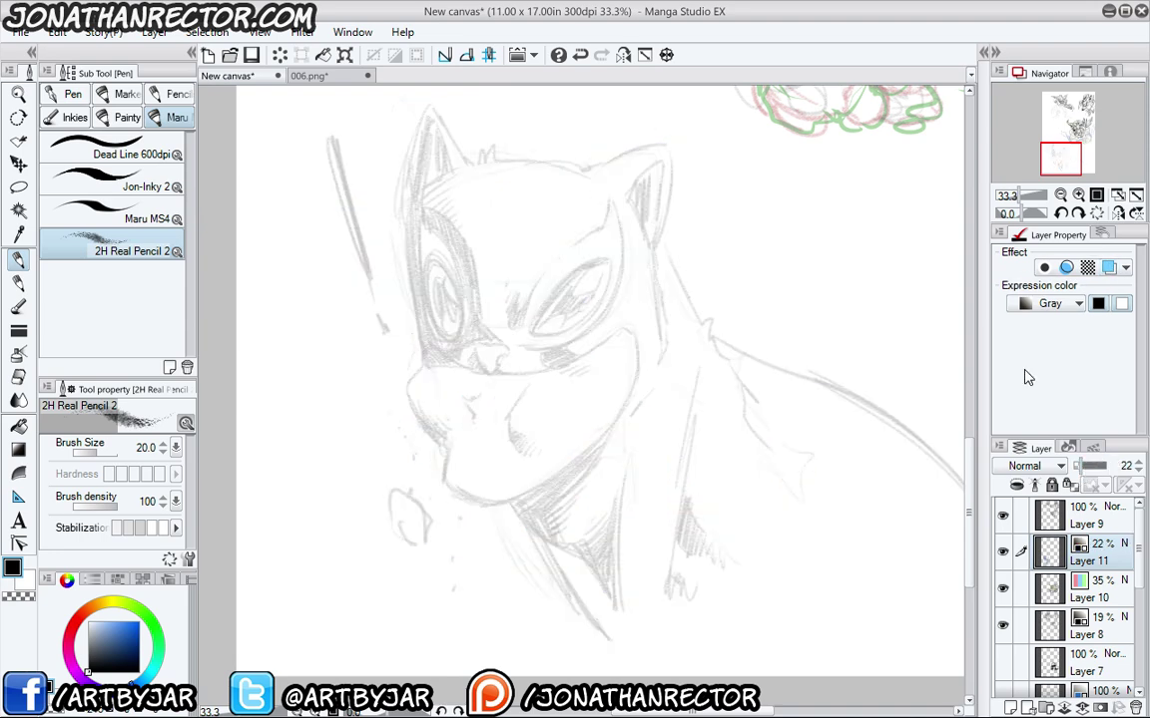
# Make Layer 9 active for inking with the Maru MS4 pen and set the eraser to Hard eraser.
pyautogui.click(1077, 515)
pyautogui.click(110, 211)
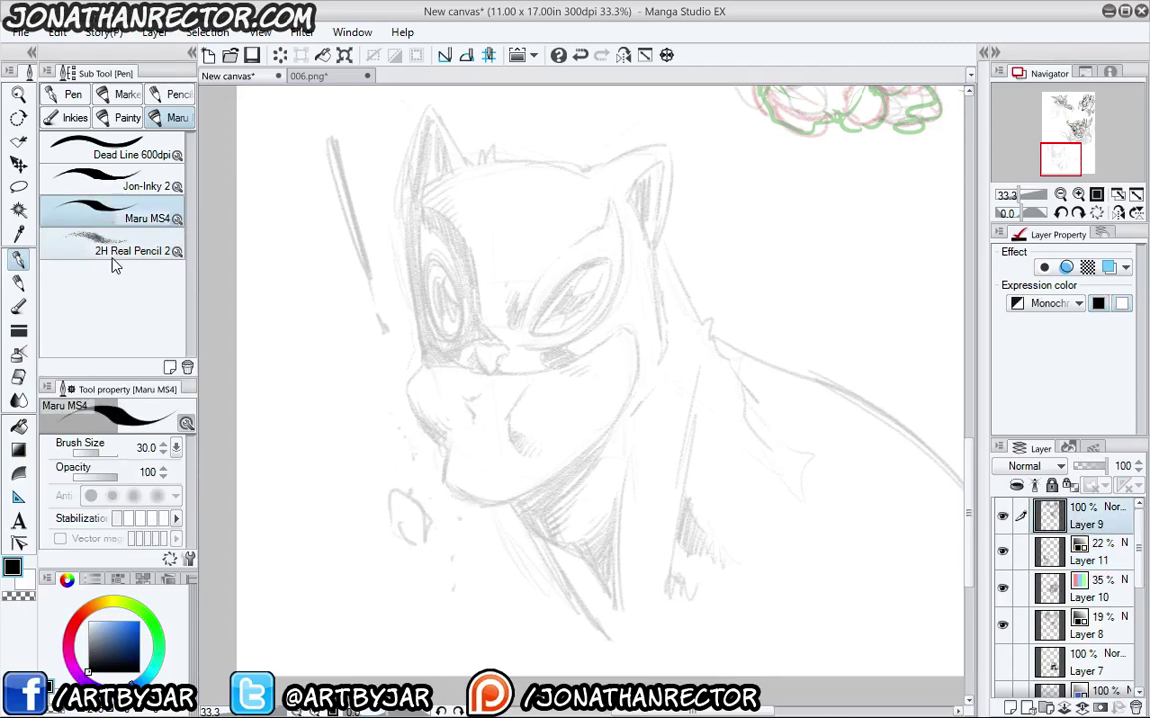
pyautogui.press('p')
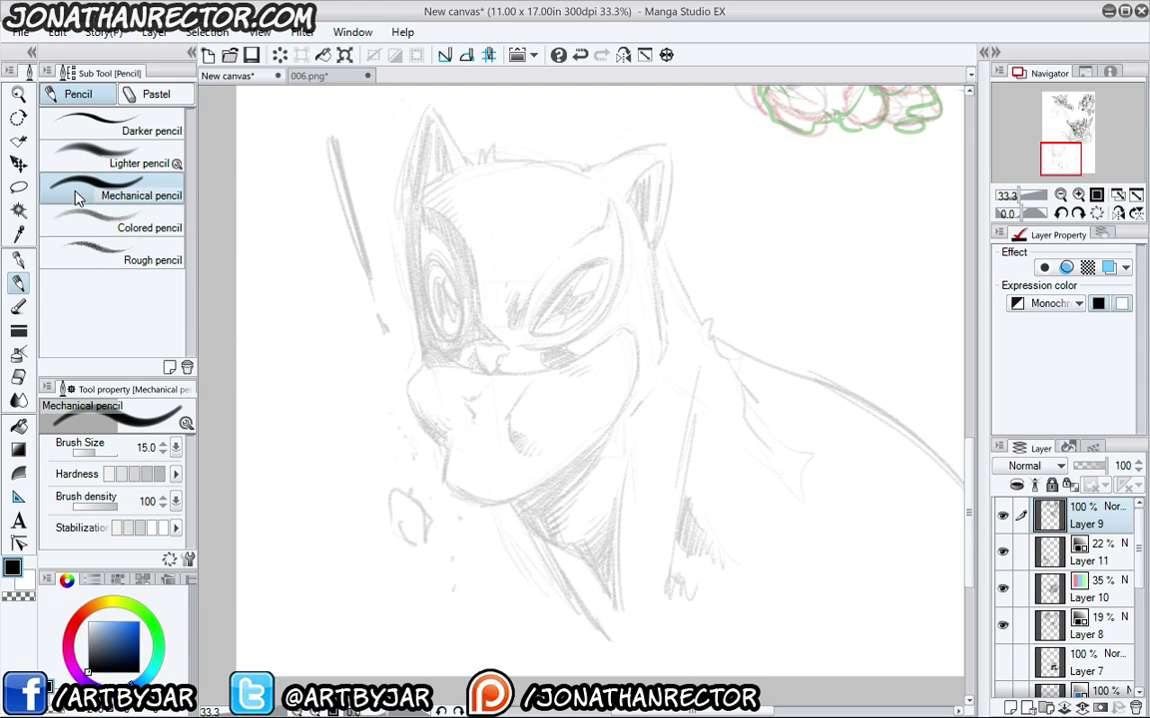
pyautogui.press('p')
pyautogui.press('e')
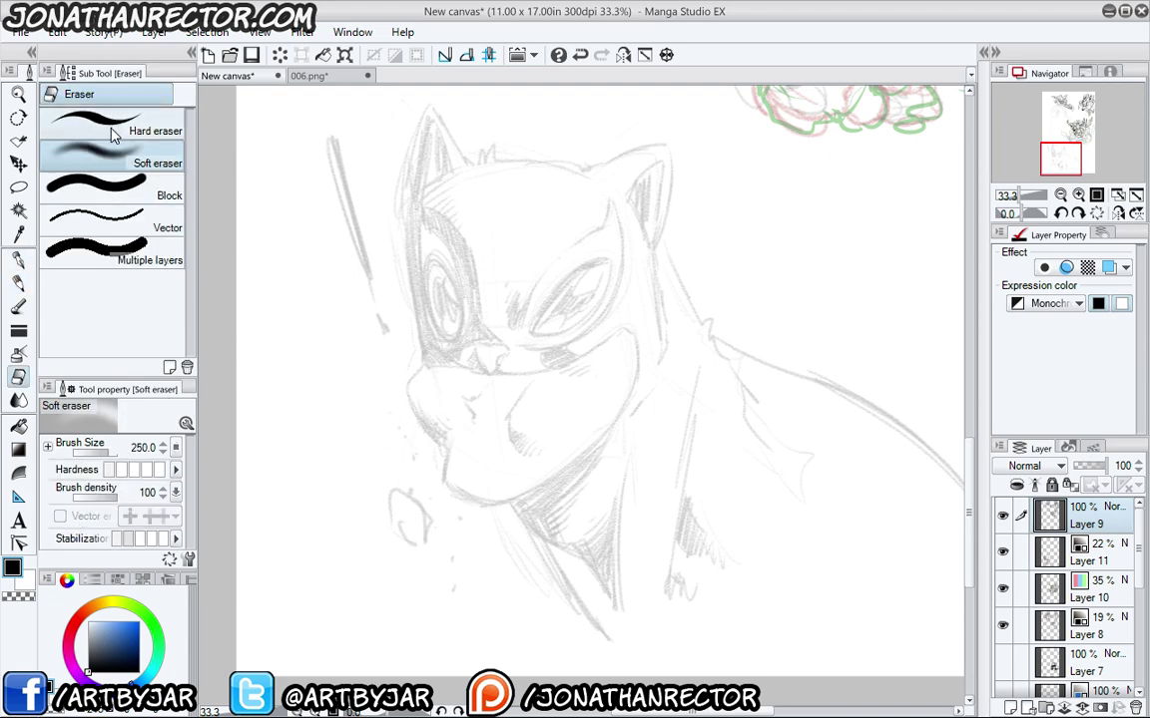
pyautogui.click(120, 125)
pyautogui.press('p')
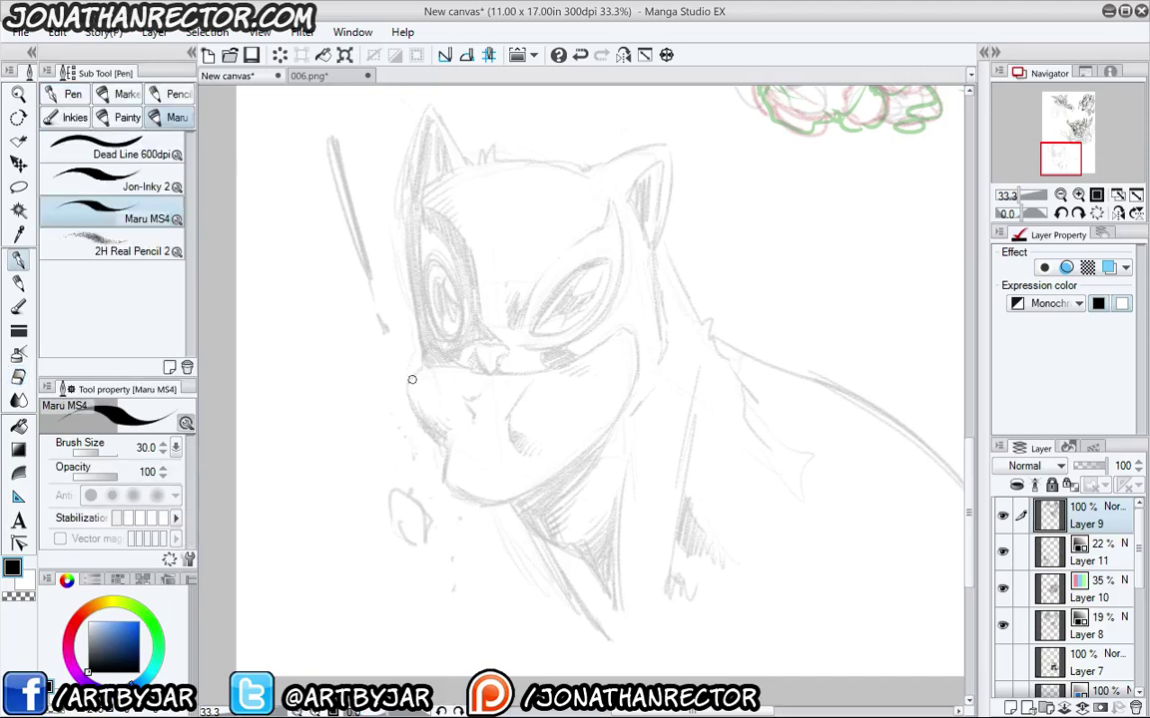
# Ink the right eye's upper lid, the mask outline around it and the hatching on the nose bridge.
pyautogui.press('Tab')
pyautogui.scroll(1, 411, 380)
pyautogui.press('space')
pyautogui.moveTo(558, 281); pyautogui.dragTo(660, 399)
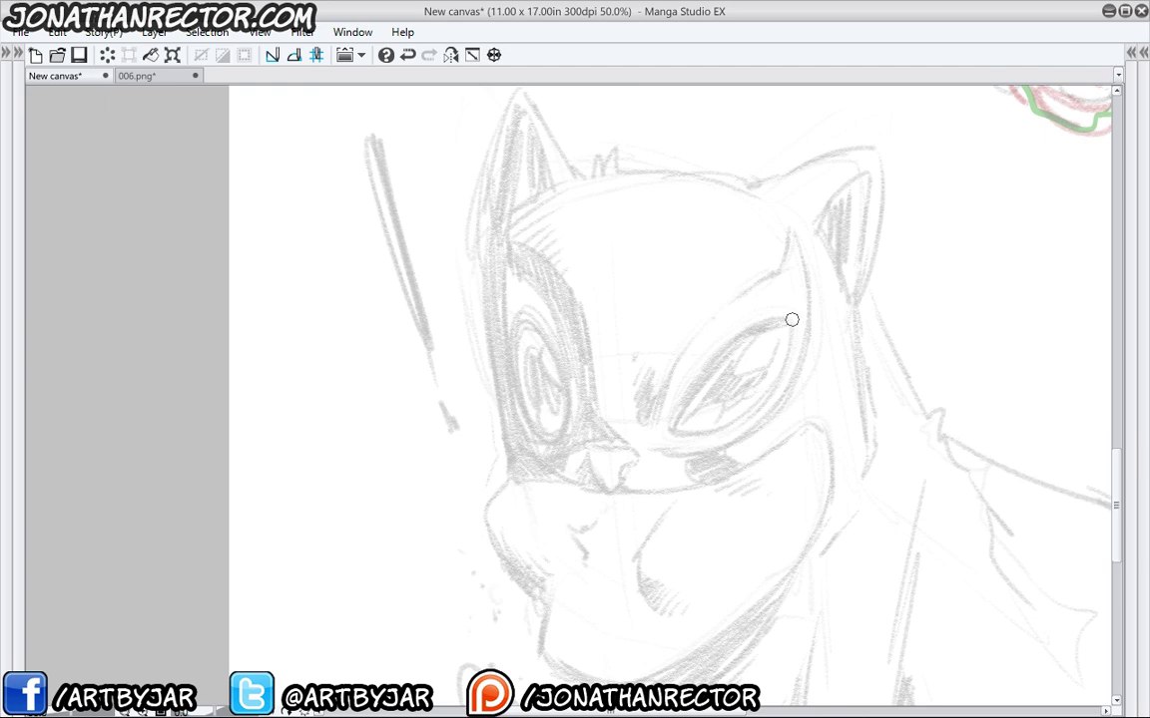
pyautogui.moveTo(789, 320)
pyautogui.mouseDown()
pyautogui.moveTo(707, 374)
pyautogui.moveTo(672, 432)
pyautogui.mouseUp()
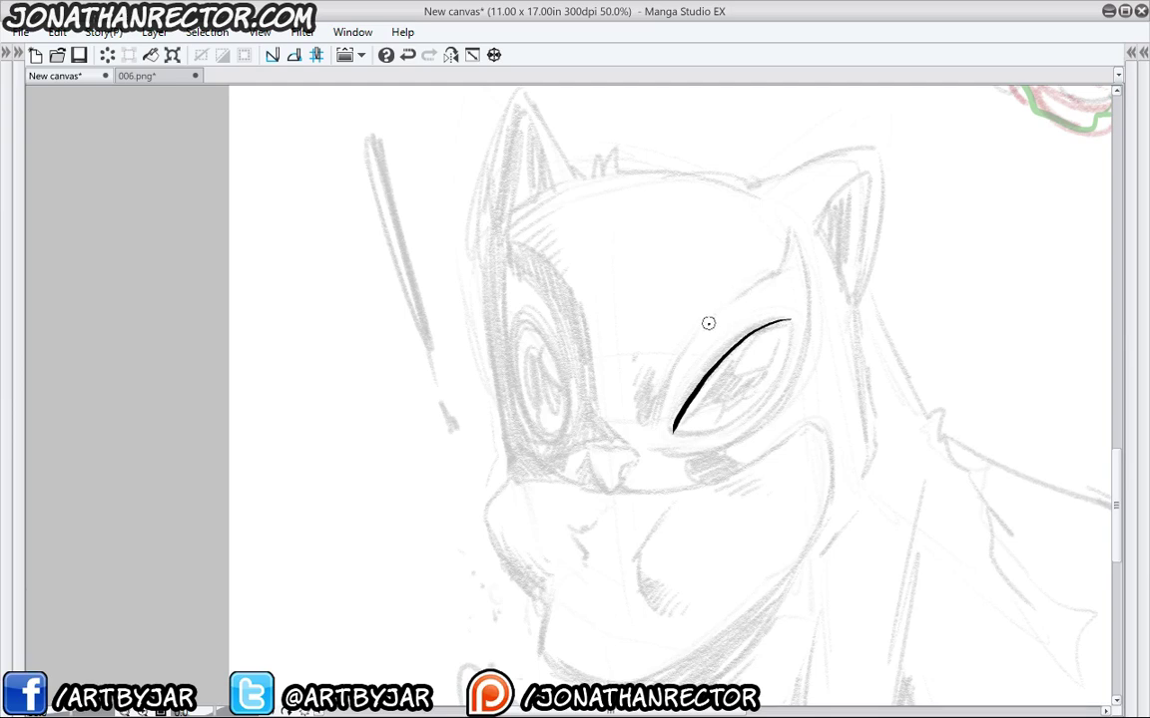
pyautogui.moveTo(706, 323)
pyautogui.mouseDown()
pyautogui.moveTo(778, 271)
pyautogui.moveTo(790, 211)
pyautogui.moveTo(808, 290)
pyautogui.moveTo(793, 381)
pyautogui.moveTo(728, 446)
pyautogui.moveTo(667, 460)
pyautogui.moveTo(701, 331)
pyautogui.moveTo(652, 437)
pyautogui.mouseUp()
pyautogui.moveTo(664, 387)
pyautogui.mouseDown()
pyautogui.moveTo(648, 396)
pyautogui.moveTo(647, 426)
pyautogui.moveTo(636, 381)
pyautogui.mouseUp()
pyautogui.click(648, 357)
pyautogui.click(658, 360)
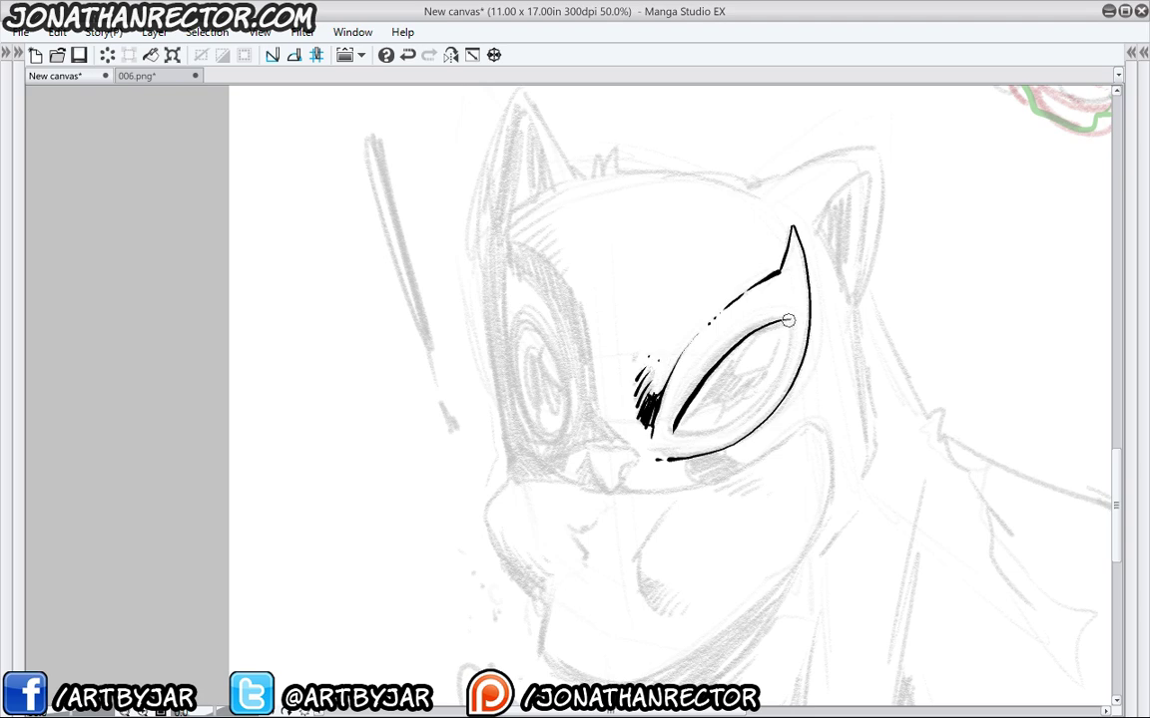
# Ink the right eye's lower lid, the iris edge and the highlight shapes inside the eye.
pyautogui.moveTo(785, 324)
pyautogui.mouseDown()
pyautogui.moveTo(781, 365)
pyautogui.moveTo(733, 417)
pyautogui.moveTo(675, 429)
pyautogui.mouseUp()
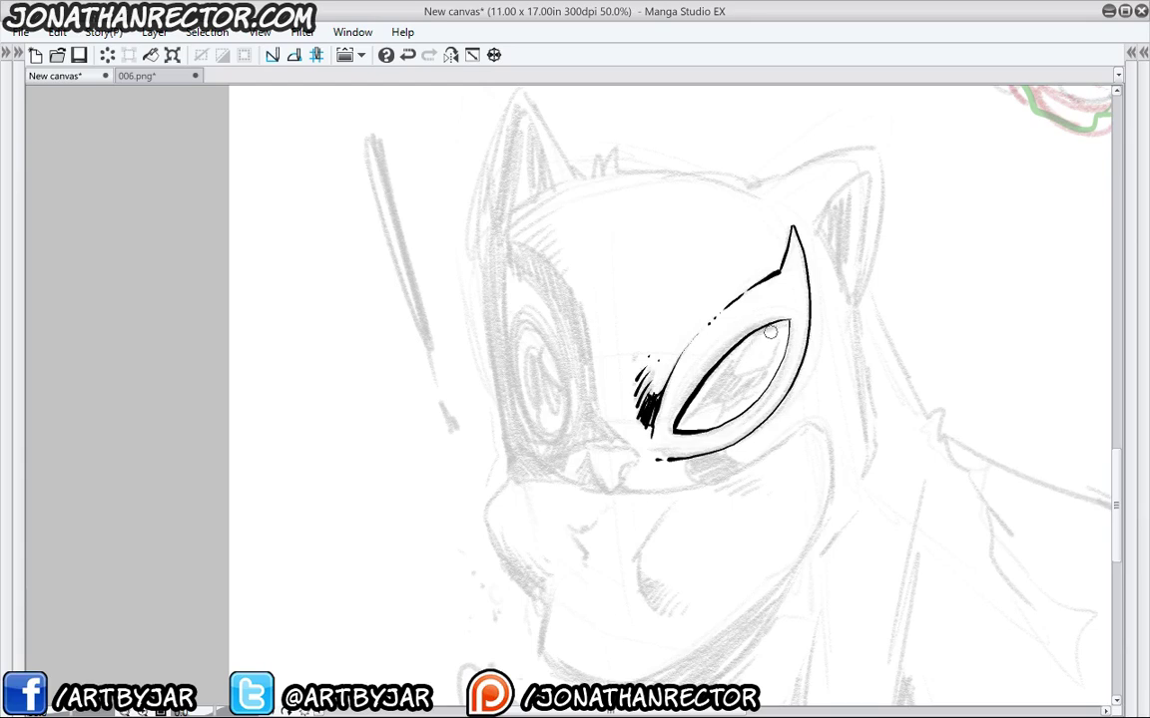
pyautogui.moveTo(782, 324); pyautogui.dragTo(741, 403)
pyautogui.moveTo(774, 325)
pyautogui.mouseDown()
pyautogui.moveTo(767, 362)
pyautogui.moveTo(740, 359)
pyautogui.moveTo(751, 339)
pyautogui.moveTo(732, 379)
pyautogui.moveTo(730, 363)
pyautogui.mouseUp()
pyautogui.moveTo(703, 423)
pyautogui.mouseDown()
pyautogui.moveTo(726, 381)
pyautogui.moveTo(713, 418)
pyautogui.mouseUp()
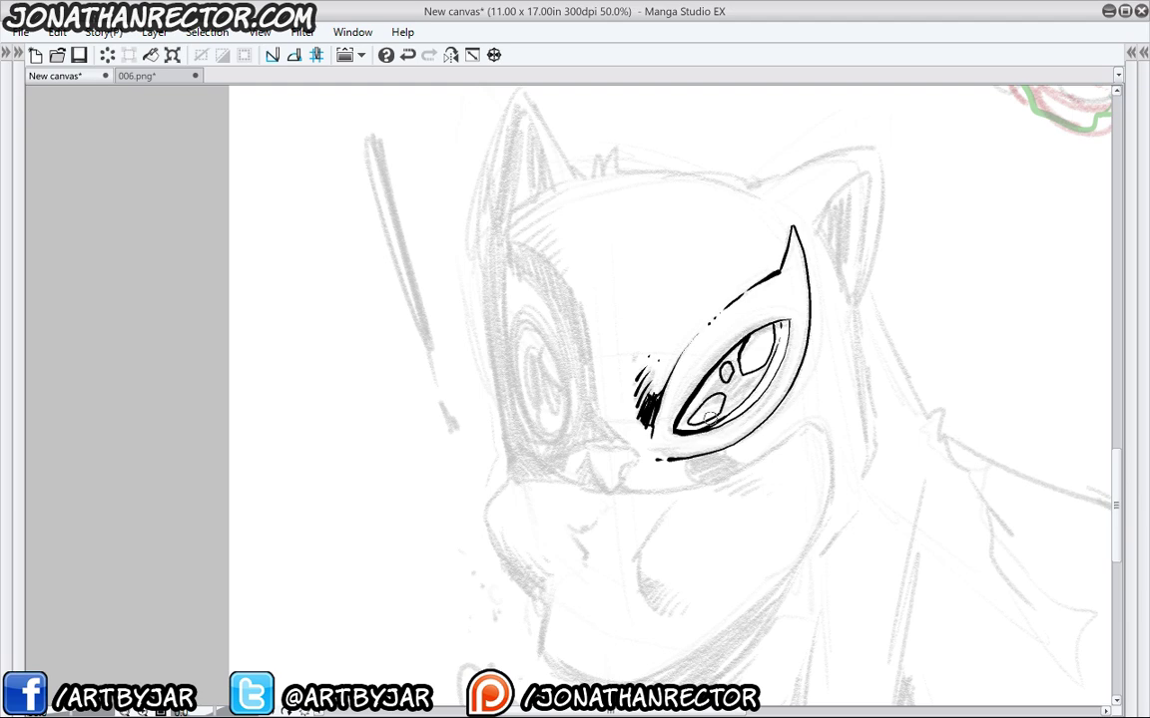
pyautogui.moveTo(731, 356)
pyautogui.mouseDown()
pyautogui.moveTo(759, 366)
pyautogui.moveTo(752, 397)
pyautogui.mouseUp()
# Ink the nose and the curved lower edge of the mask extending beneath the right eye.
pyautogui.moveTo(506, 391); pyautogui.dragTo(509, 393)
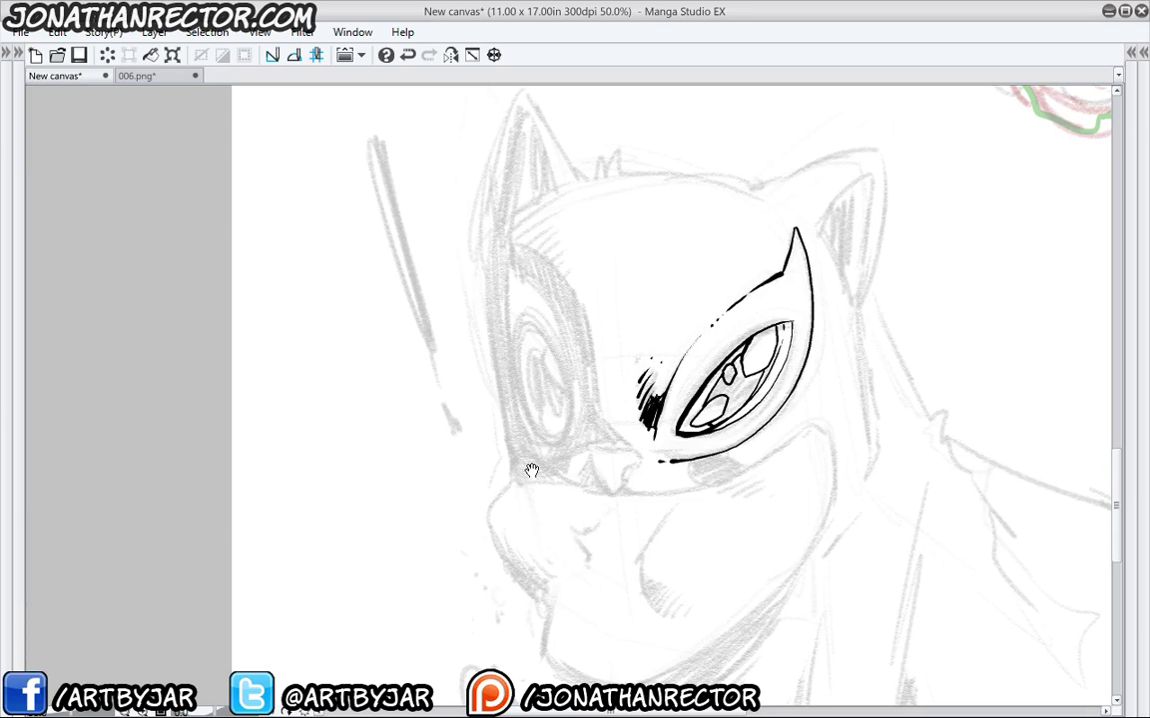
pyautogui.moveTo(452, 370); pyautogui.dragTo(422, 392)
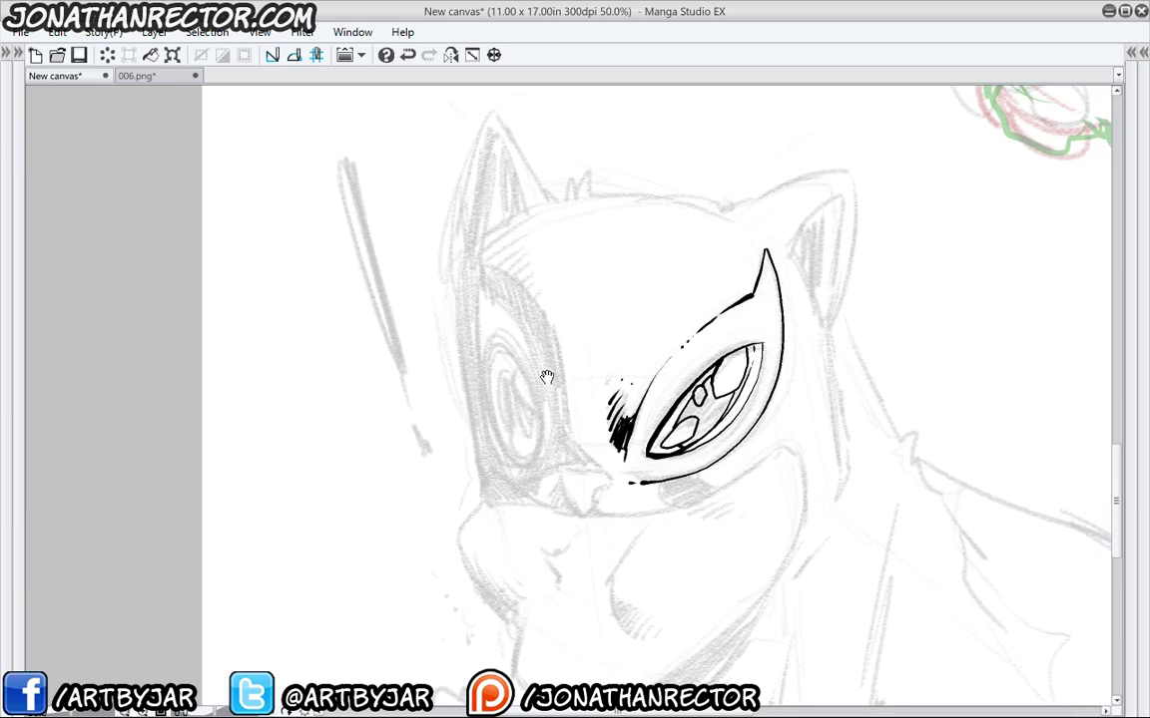
pyautogui.moveTo(546, 376); pyautogui.dragTo(555, 383)
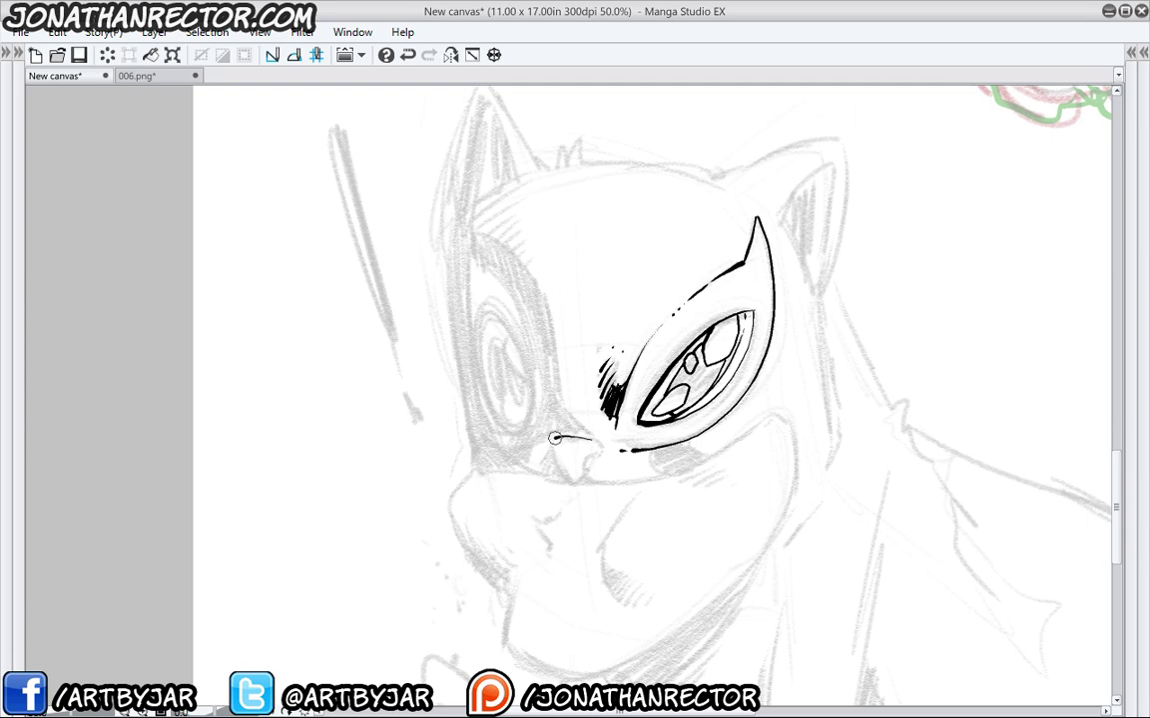
pyautogui.moveTo(591, 441)
pyautogui.mouseDown()
pyautogui.moveTo(566, 479)
pyautogui.moveTo(590, 466)
pyautogui.moveTo(593, 440)
pyautogui.mouseUp()
pyautogui.moveTo(508, 460)
pyautogui.mouseDown()
pyautogui.moveTo(550, 479)
pyautogui.moveTo(614, 483)
pyautogui.moveTo(688, 471)
pyautogui.moveTo(769, 418)
pyautogui.mouseUp()
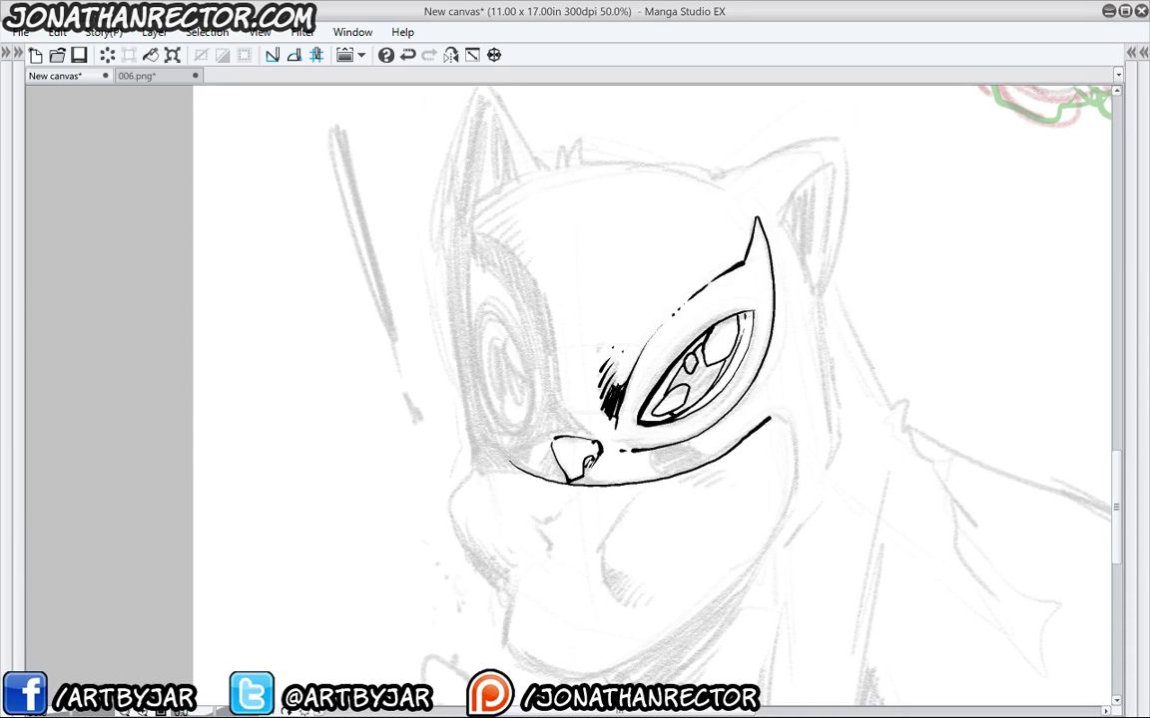
# Ink the muzzle outline around the right cheek, chin and left cheek, thickening the shadow under the left cheek.
pyautogui.moveTo(455, 425); pyautogui.dragTo(440, 335)
pyautogui.moveTo(754, 330)
pyautogui.mouseDown()
pyautogui.moveTo(779, 345)
pyautogui.moveTo(778, 387)
pyautogui.moveTo(763, 436)
pyautogui.moveTo(710, 502)
pyautogui.moveTo(639, 557)
pyautogui.moveTo(542, 574)
pyautogui.mouseUp()
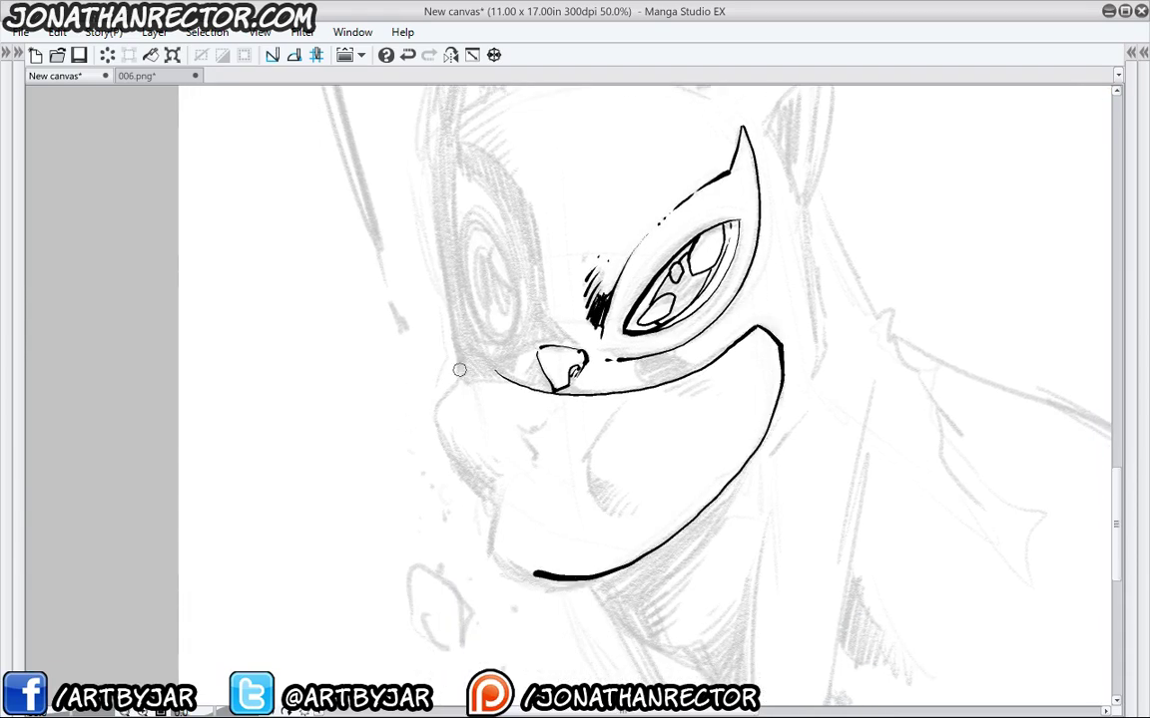
pyautogui.moveTo(455, 382)
pyautogui.mouseDown()
pyautogui.moveTo(435, 415)
pyautogui.moveTo(441, 457)
pyautogui.moveTo(535, 576)
pyautogui.mouseUp()
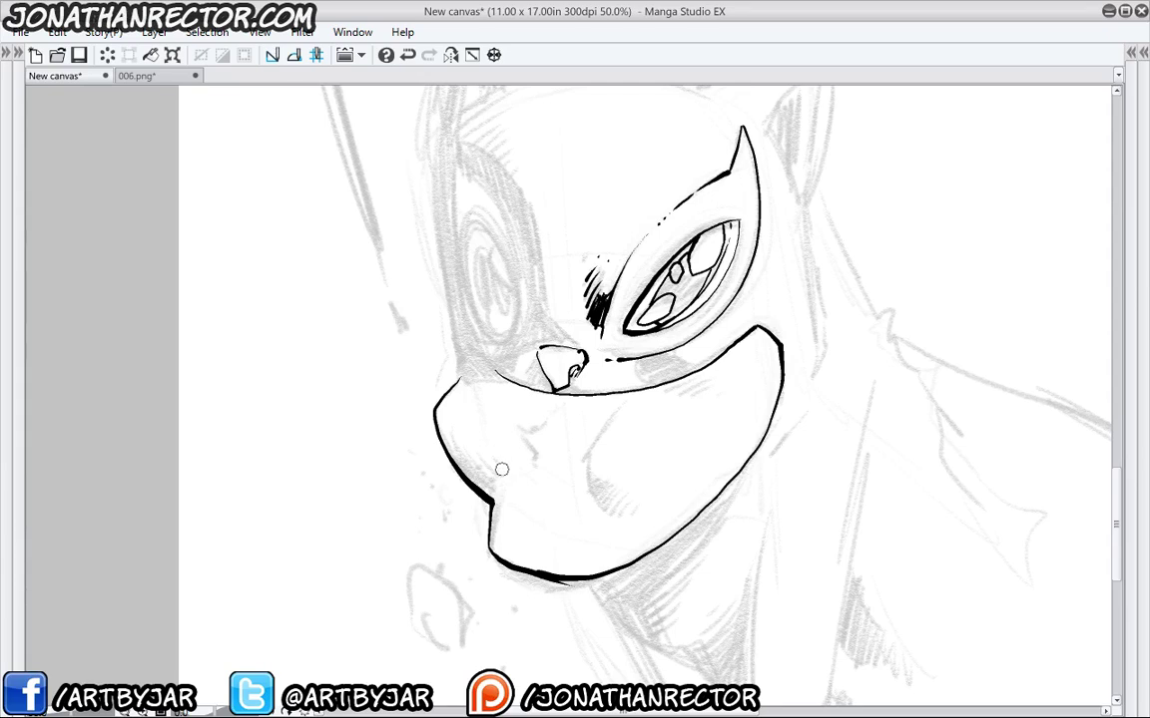
pyautogui.moveTo(500, 474); pyautogui.dragTo(489, 544)
pyautogui.moveTo(496, 485); pyautogui.dragTo(454, 457)
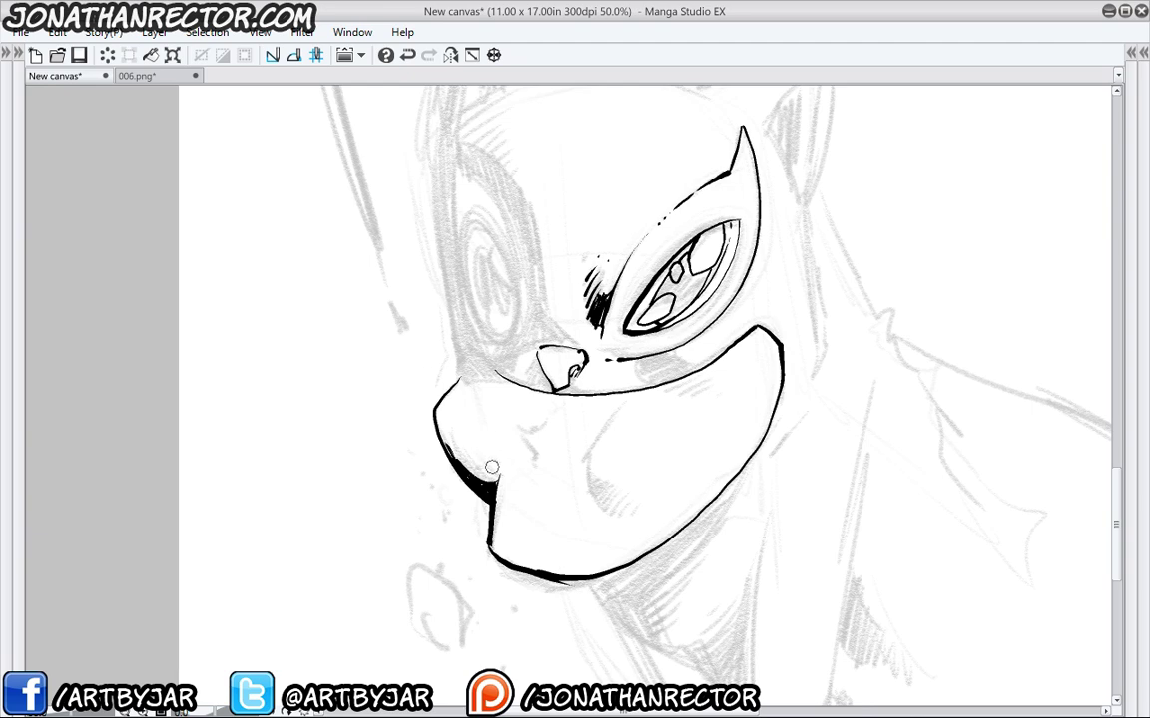
# Crosshatch the left cheek's shadow, blacken the mask's lower left corner, and ink the curved, hatched cheek contour on the muzzle.
pyautogui.moveTo(492, 465)
pyautogui.mouseDown()
pyautogui.moveTo(493, 474)
pyautogui.moveTo(478, 467)
pyautogui.moveTo(488, 479)
pyautogui.moveTo(456, 455)
pyautogui.mouseUp()
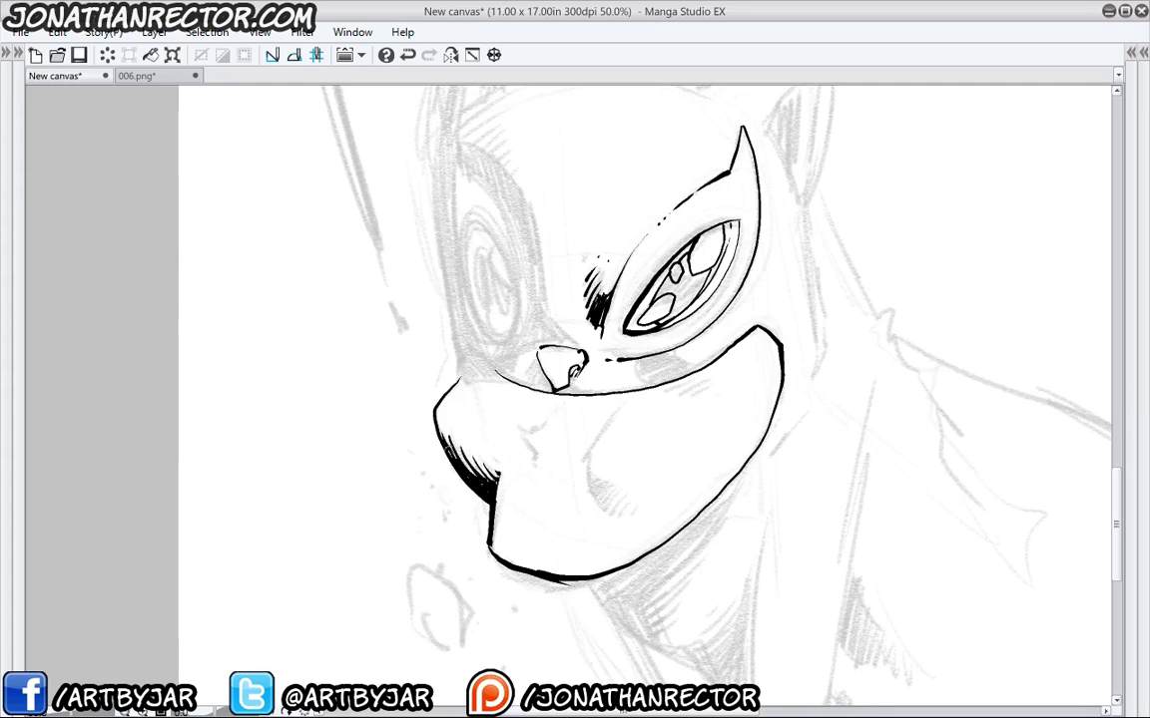
pyautogui.moveTo(458, 379)
pyautogui.mouseDown()
pyautogui.moveTo(457, 345)
pyautogui.moveTo(451, 385)
pyautogui.mouseUp()
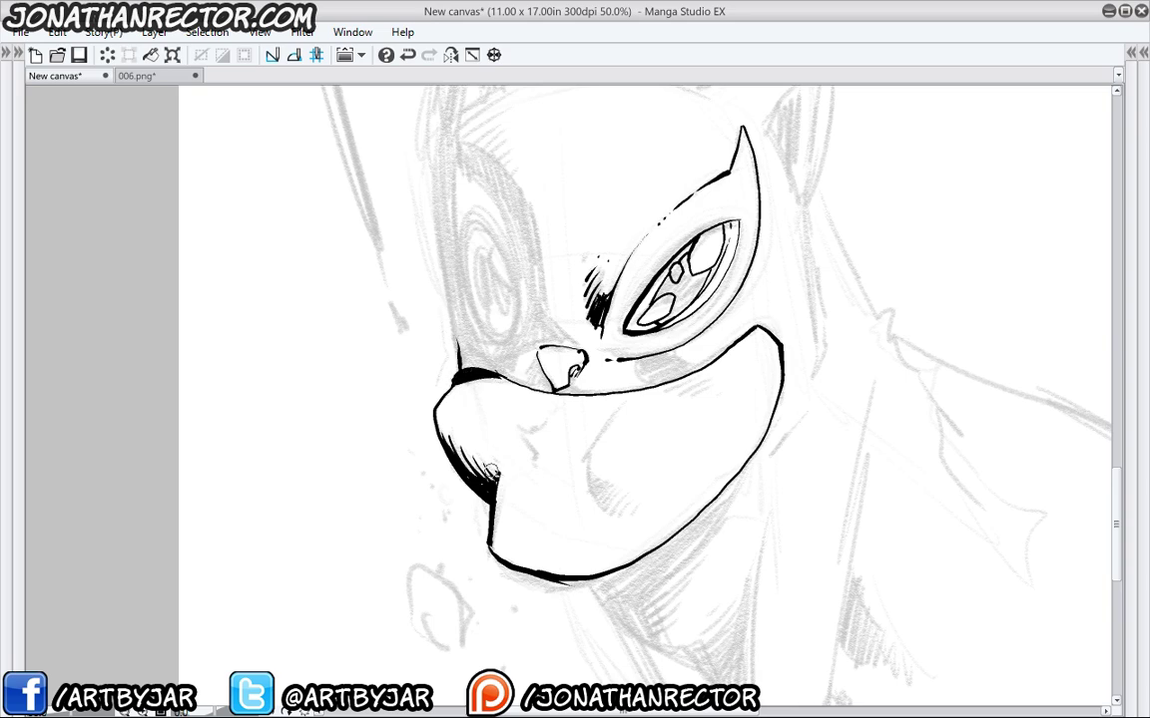
pyautogui.moveTo(499, 473)
pyautogui.mouseDown()
pyautogui.moveTo(460, 465)
pyautogui.moveTo(450, 444)
pyautogui.mouseUp()
pyautogui.moveTo(616, 411)
pyautogui.mouseDown()
pyautogui.moveTo(588, 478)
pyautogui.moveTo(594, 494)
pyautogui.moveTo(633, 509)
pyautogui.mouseUp()
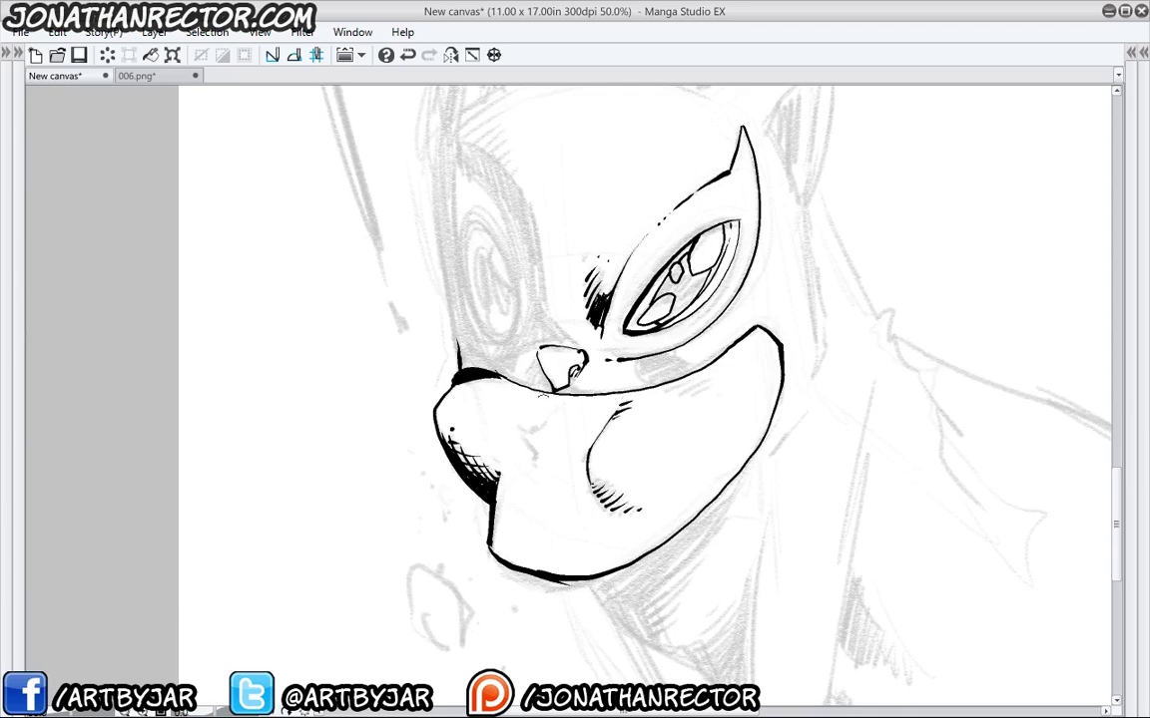
# Ink the jagged crack and small chips on the left part of the muzzle, undoing the last stray strokes.
pyautogui.moveTo(518, 426); pyautogui.dragTo(543, 424)
pyautogui.moveTo(529, 443)
pyautogui.mouseDown()
pyautogui.moveTo(539, 469)
pyautogui.moveTo(502, 438)
pyautogui.moveTo(519, 464)
pyautogui.mouseUp()
pyautogui.click(521, 465)
pyautogui.hotkey('ctrl', 'z')
pyautogui.hotkey('ctrl', 'z')
pyautogui.hotkey('ctrl', 'z')
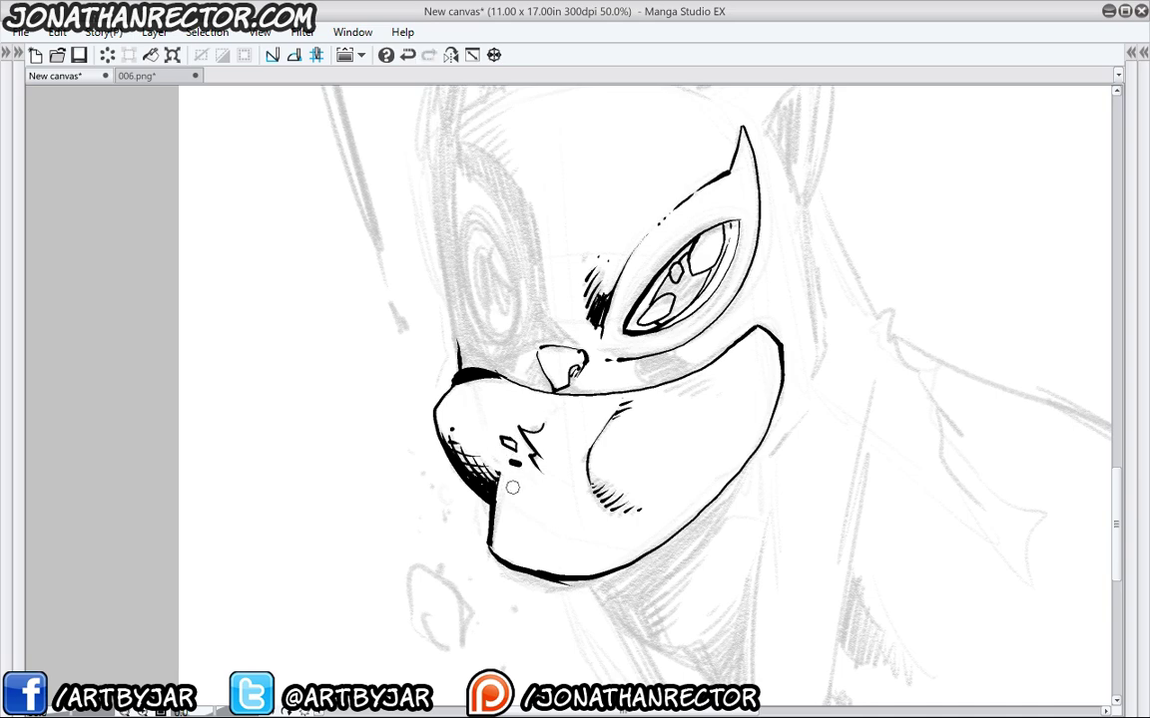
# Ink the floating shards and debris specks below the left cheek and extend the crack on the muzzle.
pyautogui.moveTo(439, 479); pyautogui.dragTo(433, 489)
pyautogui.moveTo(439, 479); pyautogui.dragTo(450, 497)
pyautogui.moveTo(434, 488)
pyautogui.mouseDown()
pyautogui.moveTo(449, 497)
pyautogui.moveTo(466, 552)
pyautogui.moveTo(398, 513)
pyautogui.moveTo(386, 474)
pyautogui.mouseUp()
pyautogui.click(451, 509)
pyautogui.click(442, 520)
pyautogui.click(449, 542)
pyautogui.click(442, 543)
pyautogui.click(464, 508)
pyautogui.click(439, 459)
pyautogui.moveTo(400, 506)
pyautogui.mouseDown()
pyautogui.moveTo(427, 520)
pyautogui.moveTo(439, 559)
pyautogui.moveTo(424, 584)
pyautogui.moveTo(396, 536)
pyautogui.mouseUp()
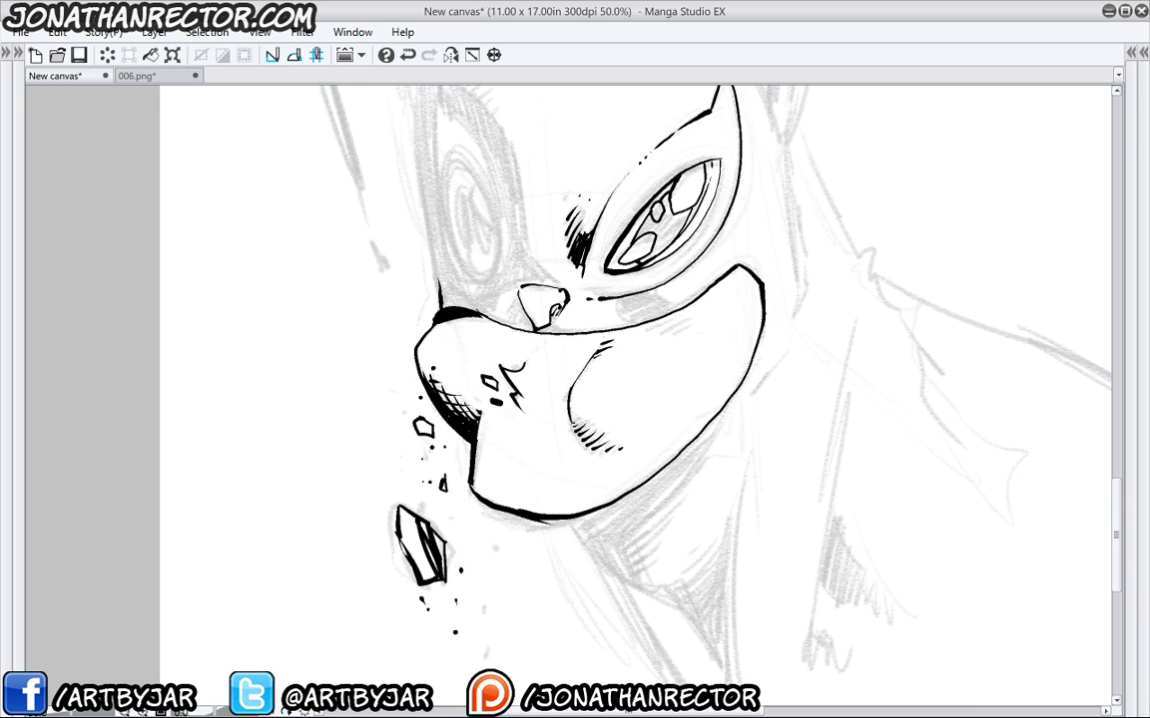
pyautogui.moveTo(398, 436); pyautogui.dragTo(389, 496)
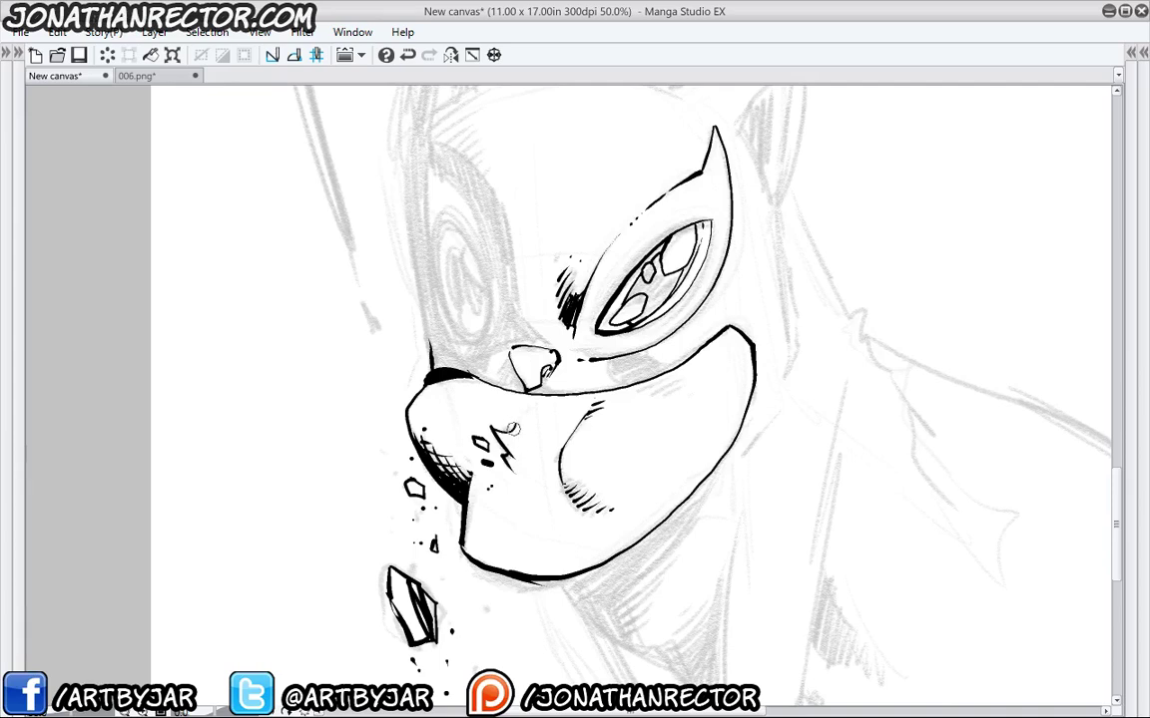
pyautogui.moveTo(506, 431)
pyautogui.mouseDown()
pyautogui.moveTo(519, 419)
pyautogui.moveTo(532, 427)
pyautogui.moveTo(512, 426)
pyautogui.moveTo(523, 427)
pyautogui.mouseUp()
# Ink the angular highlight shape beside the nose and the mask edge running from the nose up over the left eye.
pyautogui.moveTo(423, 336); pyautogui.dragTo(439, 384)
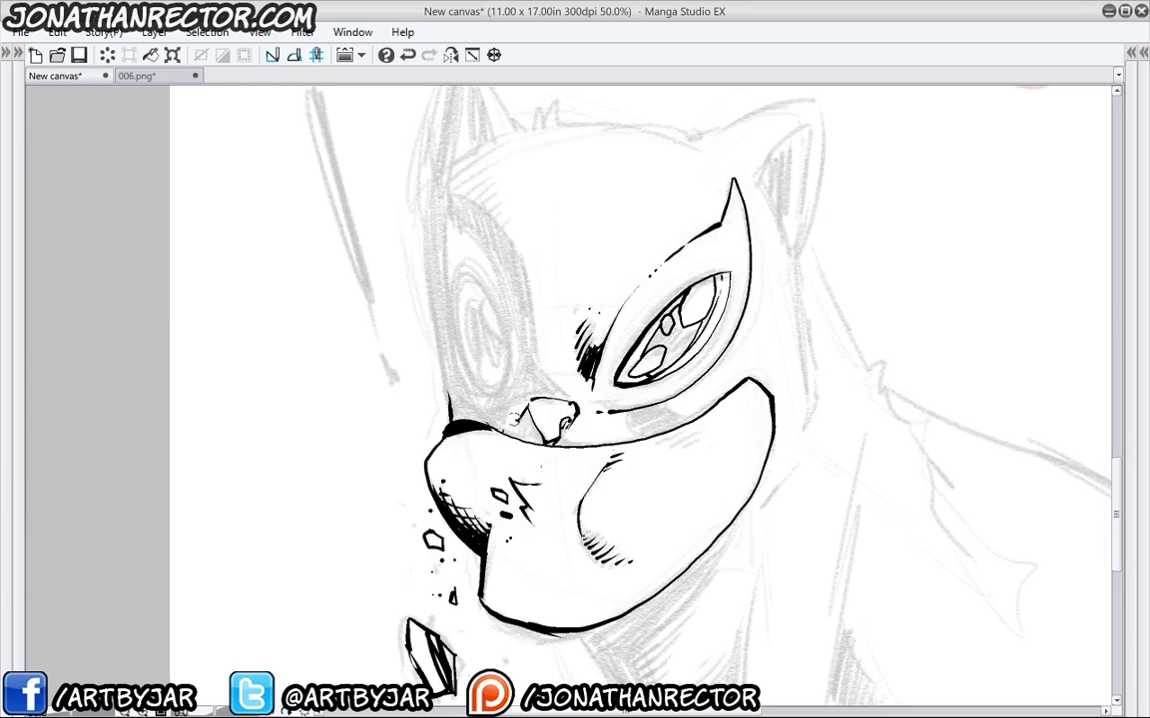
pyautogui.moveTo(524, 413)
pyautogui.mouseDown()
pyautogui.moveTo(506, 402)
pyautogui.moveTo(574, 402)
pyautogui.mouseUp()
pyautogui.moveTo(513, 336)
pyautogui.mouseDown()
pyautogui.moveTo(524, 407)
pyautogui.moveTo(539, 340)
pyautogui.moveTo(456, 263)
pyautogui.mouseUp()
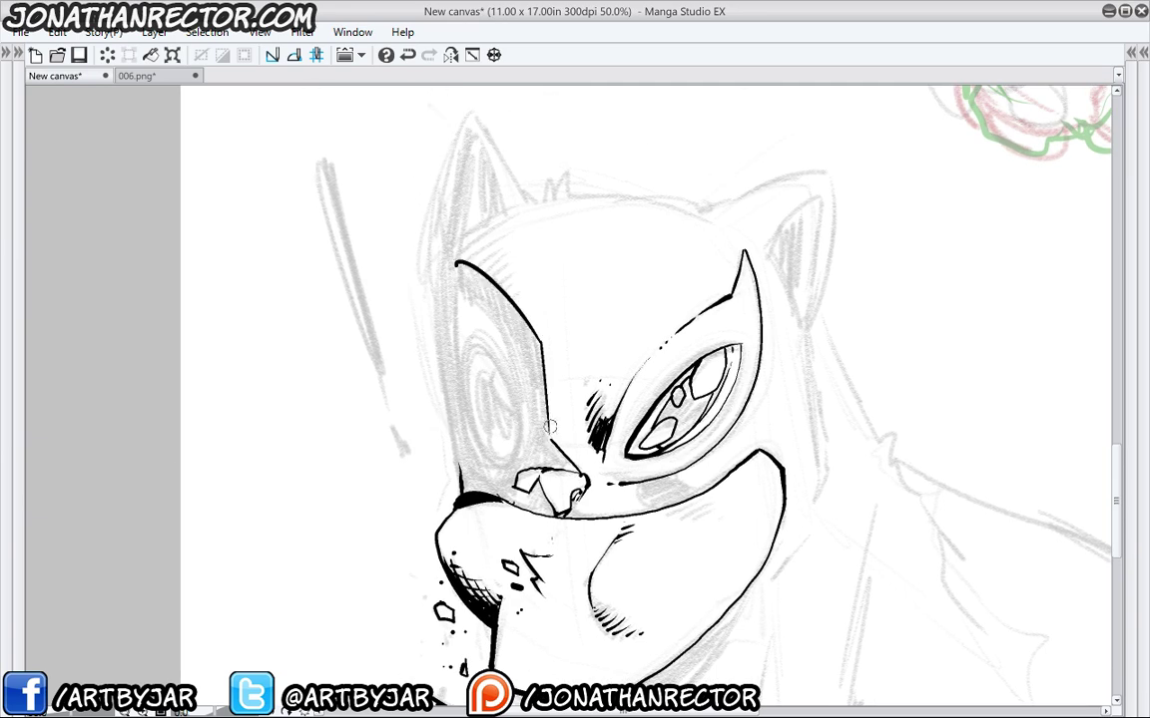
# Ink the shadow shape between the mask and muzzle beneath the right eye, with short hatching on the muzzle below it.
pyautogui.moveTo(679, 480); pyautogui.dragTo(751, 454)
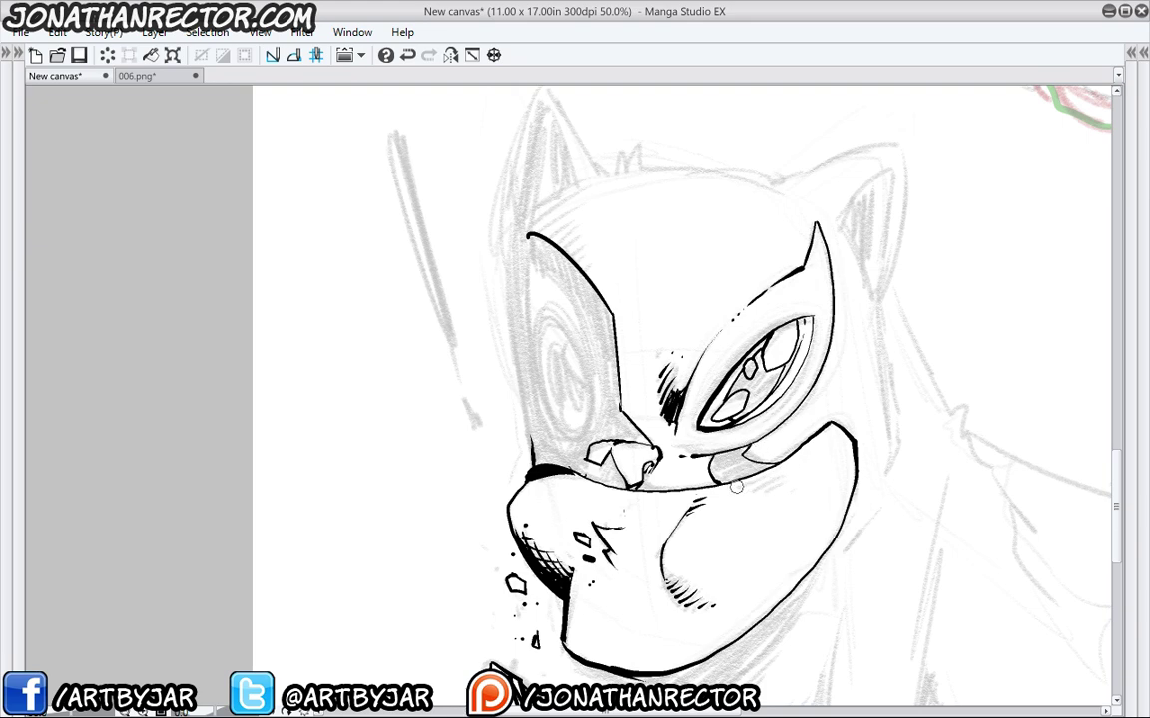
pyautogui.click(789, 470)
pyautogui.click(789, 475)
# Ink the left eye's oval outline, inner iris edge and highlight shapes.
pyautogui.moveTo(564, 447); pyautogui.dragTo(574, 385)
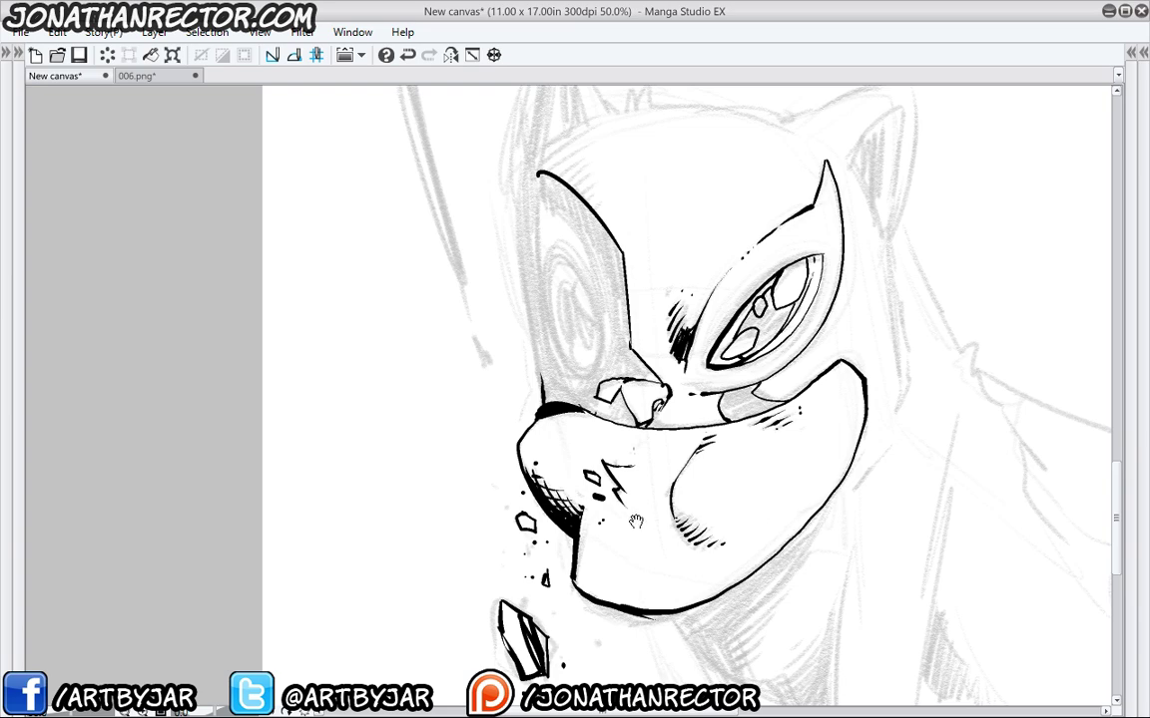
pyautogui.moveTo(529, 223); pyautogui.dragTo(521, 313)
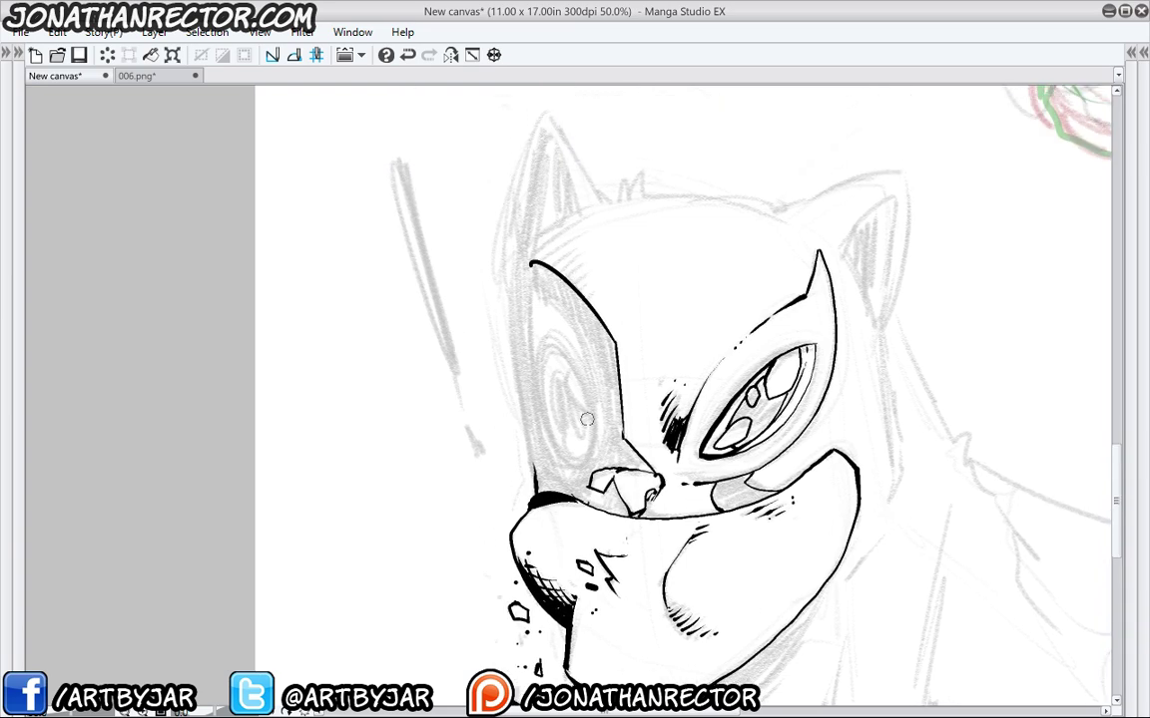
pyautogui.moveTo(593, 432)
pyautogui.mouseDown()
pyautogui.moveTo(566, 356)
pyautogui.moveTo(543, 347)
pyautogui.moveTo(541, 410)
pyautogui.moveTo(564, 458)
pyautogui.moveTo(586, 454)
pyautogui.moveTo(591, 426)
pyautogui.mouseUp()
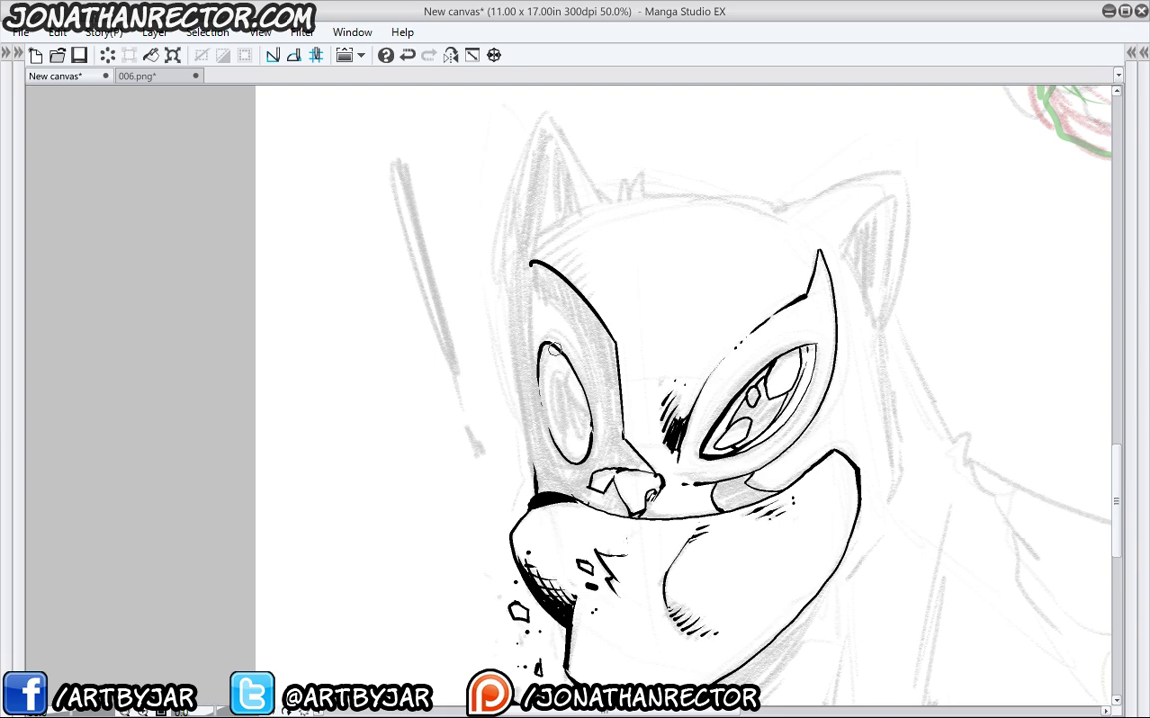
pyautogui.moveTo(553, 348)
pyautogui.mouseDown()
pyautogui.moveTo(549, 412)
pyautogui.moveTo(579, 459)
pyautogui.mouseUp()
pyautogui.moveTo(565, 371); pyautogui.dragTo(589, 422)
pyautogui.moveTo(556, 361); pyautogui.dragTo(554, 371)
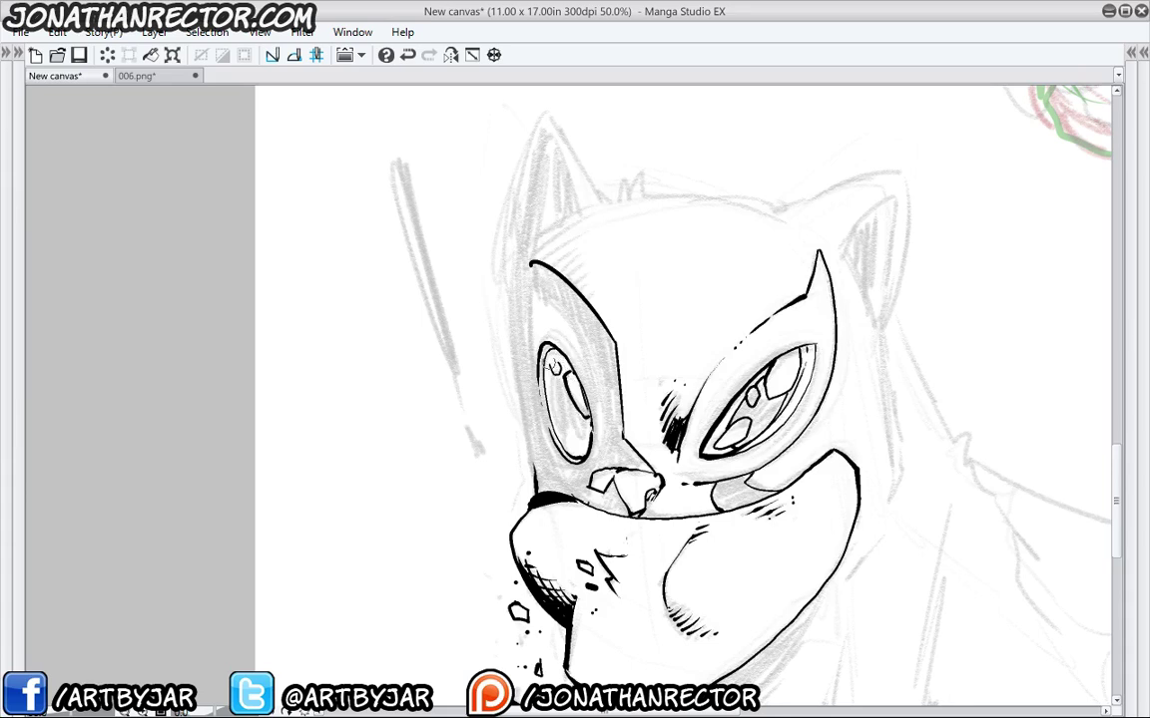
pyautogui.moveTo(582, 449)
pyautogui.mouseDown()
pyautogui.moveTo(567, 417)
pyautogui.moveTo(582, 451)
pyautogui.mouseUp()
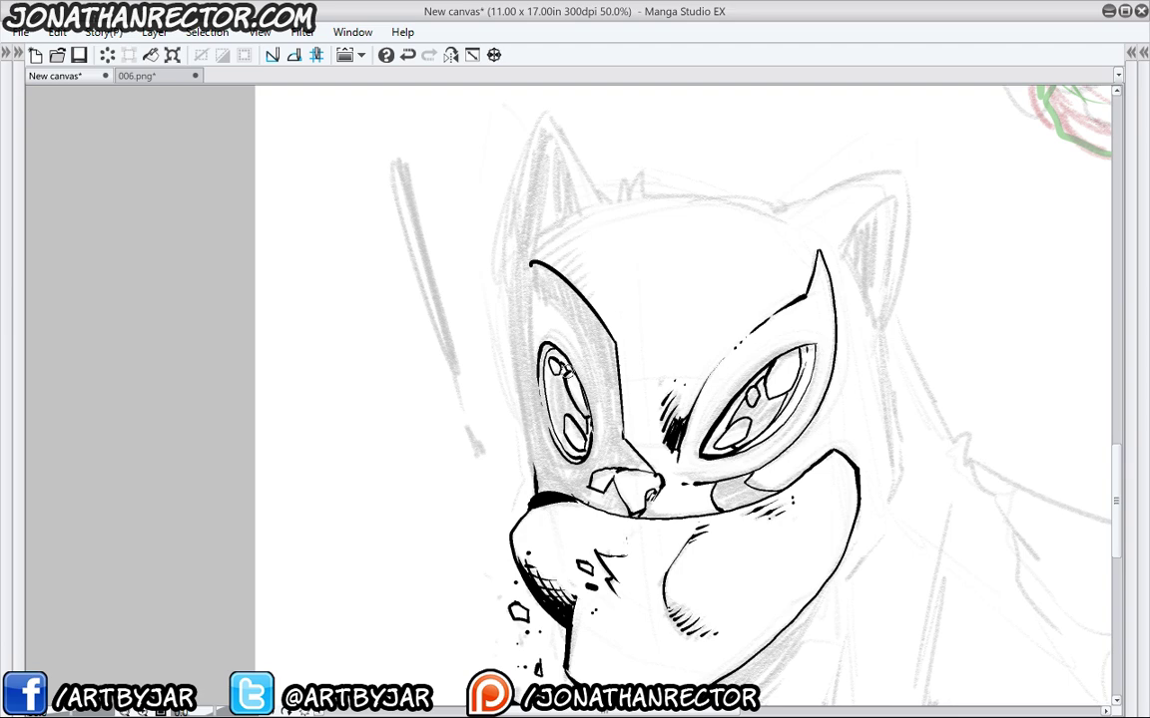
pyautogui.moveTo(549, 377); pyautogui.dragTo(561, 425)
# Ink the head's outer contour along the left side of the face, both ears, the fur tuft and the crown.
pyautogui.moveTo(541, 116)
pyautogui.mouseDown()
pyautogui.moveTo(500, 216)
pyautogui.moveTo(535, 497)
pyautogui.mouseUp()
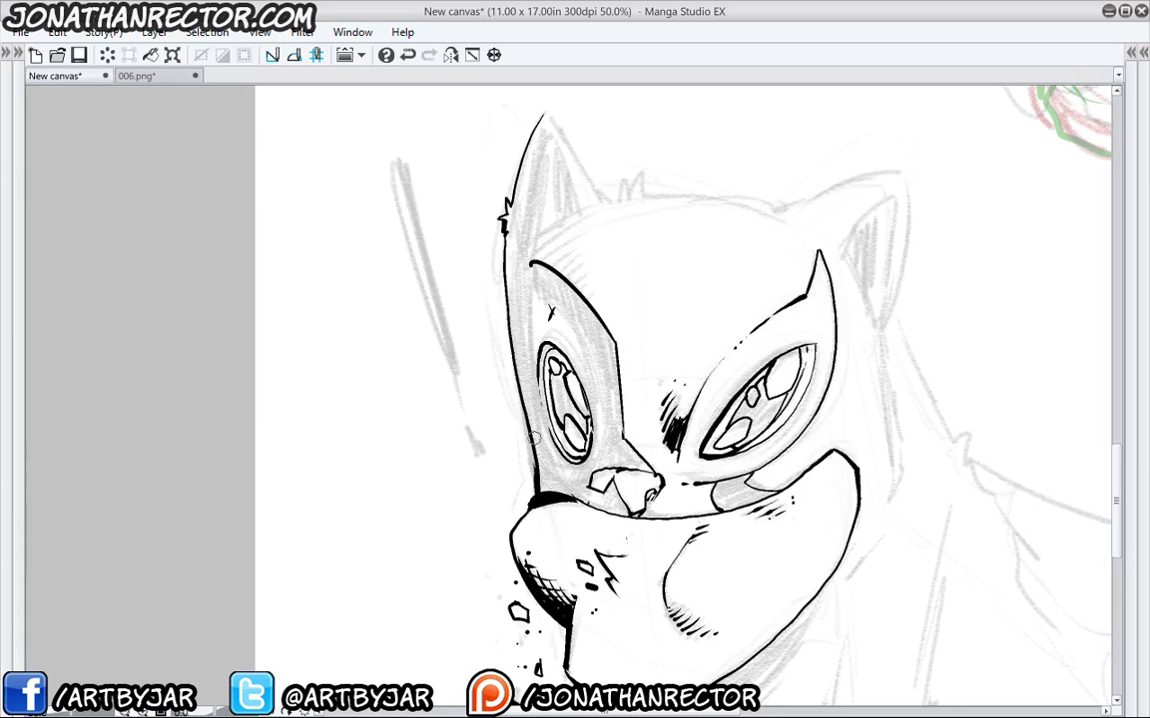
pyautogui.moveTo(532, 100); pyautogui.dragTo(508, 299)
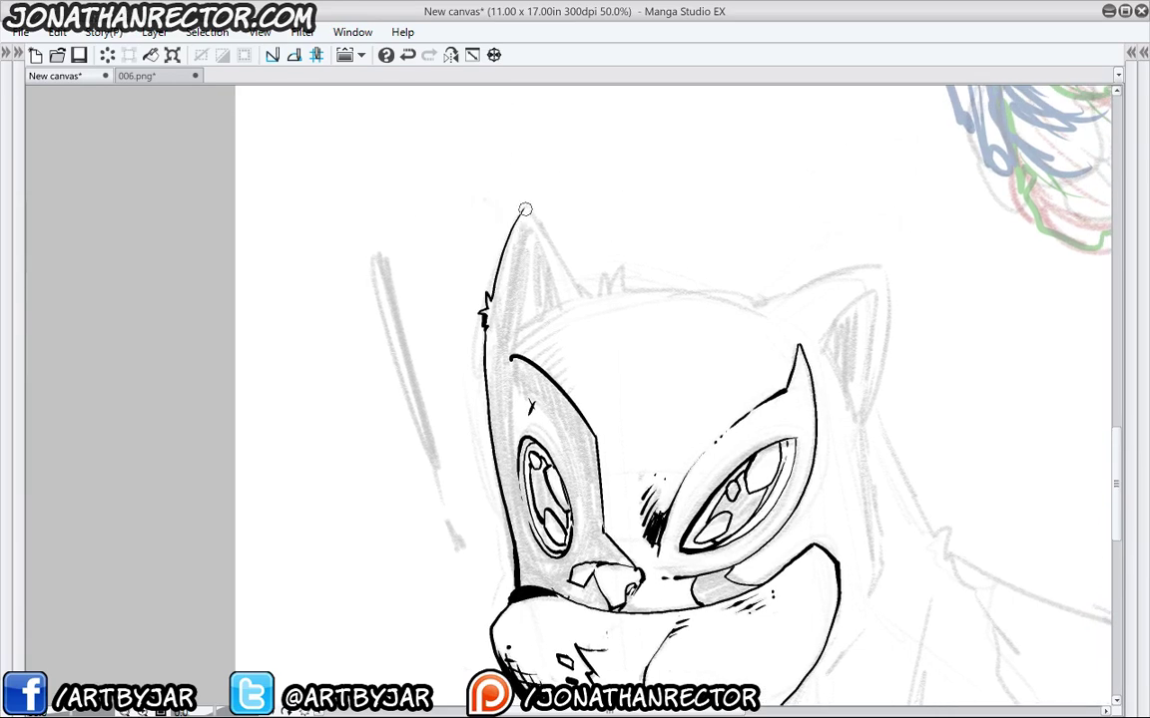
pyautogui.moveTo(523, 207)
pyautogui.mouseDown()
pyautogui.moveTo(582, 291)
pyautogui.moveTo(593, 268)
pyautogui.moveTo(608, 286)
pyautogui.moveTo(623, 267)
pyautogui.moveTo(623, 287)
pyautogui.moveTo(756, 301)
pyautogui.moveTo(880, 269)
pyautogui.moveTo(885, 340)
pyautogui.moveTo(873, 410)
pyautogui.mouseUp()
# Ink the fur beneath the right ear, the back of the neck and the angular edge of the right cheek.
pyautogui.moveTo(856, 475); pyautogui.dragTo(817, 374)
pyautogui.moveTo(828, 314); pyautogui.dragTo(846, 402)
pyautogui.moveTo(843, 343)
pyautogui.mouseDown()
pyautogui.moveTo(889, 428)
pyautogui.moveTo(902, 427)
pyautogui.moveTo(965, 528)
pyautogui.mouseUp()
pyautogui.moveTo(599, 425); pyautogui.dragTo(595, 439)
pyautogui.moveTo(812, 475); pyautogui.dragTo(804, 349)
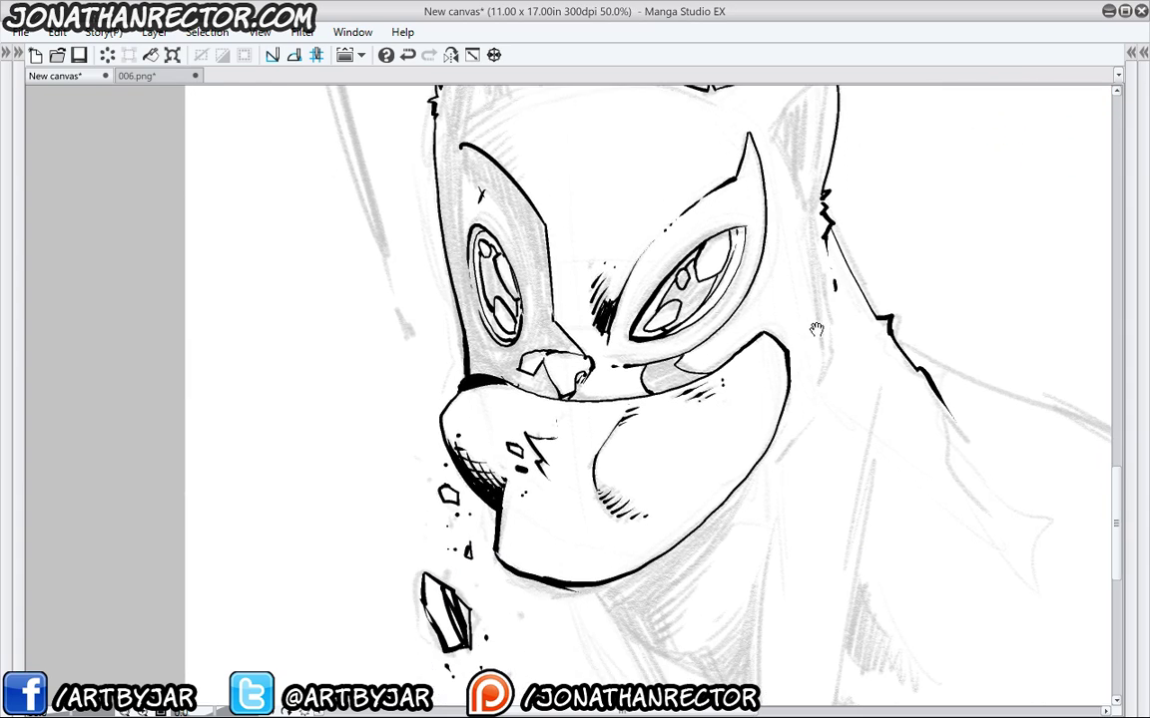
pyautogui.moveTo(817, 305)
pyautogui.mouseDown()
pyautogui.moveTo(834, 351)
pyautogui.moveTo(803, 408)
pyautogui.mouseUp()
# Ink the inner shape of the right ear and the broken contour line at its base on the forehead.
pyautogui.moveTo(670, 368); pyautogui.dragTo(635, 471)
pyautogui.moveTo(746, 267)
pyautogui.mouseDown()
pyautogui.moveTo(787, 207)
pyautogui.moveTo(765, 235)
pyautogui.moveTo(771, 221)
pyautogui.moveTo(765, 295)
pyautogui.moveTo(767, 264)
pyautogui.mouseUp()
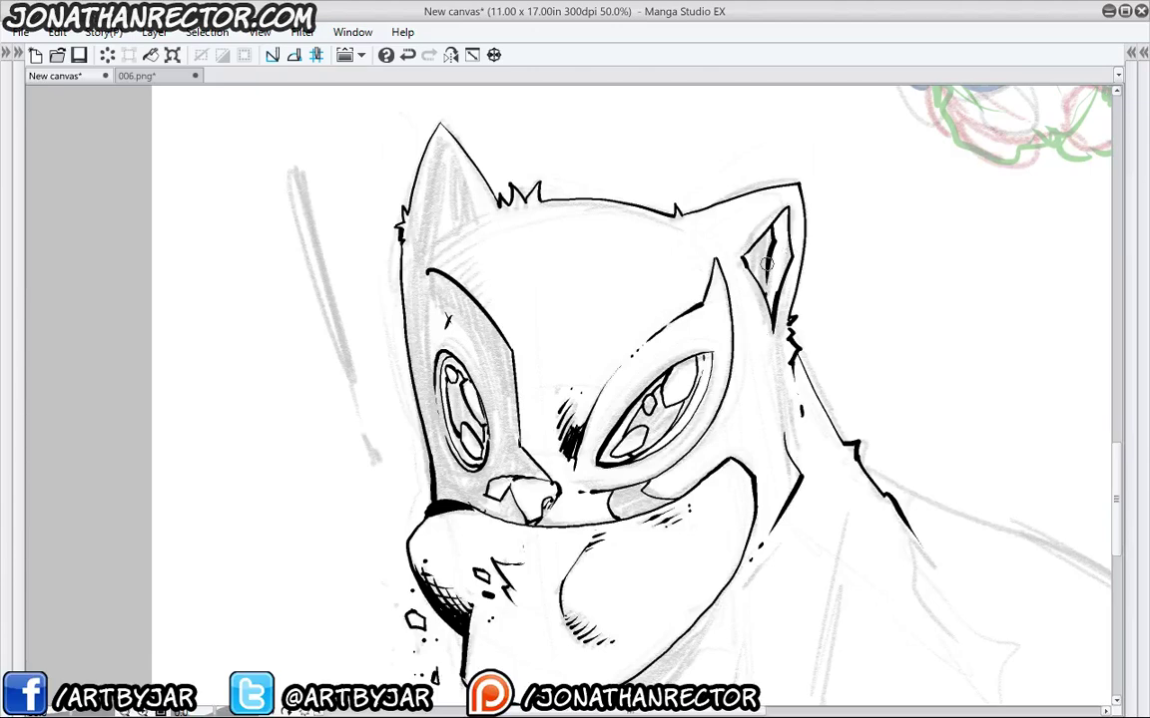
pyautogui.moveTo(497, 299); pyautogui.dragTo(495, 319)
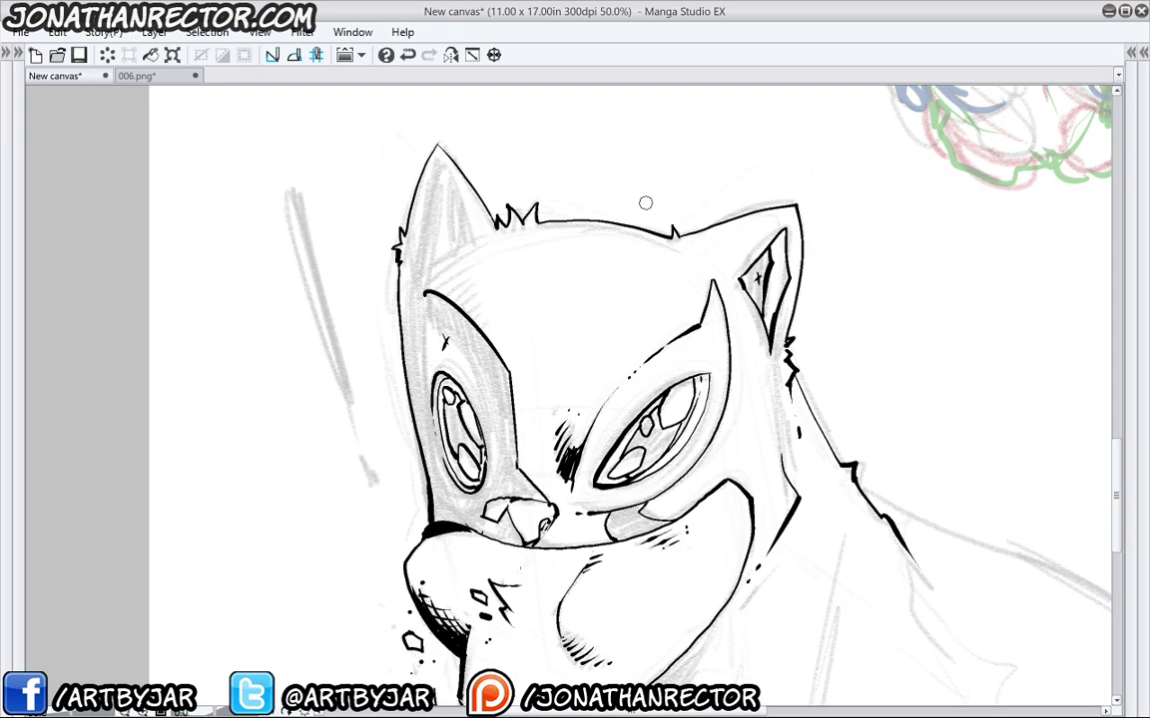
pyautogui.moveTo(728, 277); pyautogui.dragTo(710, 263)
pyautogui.click(698, 256)
# Ink the left ear's inner edge and the curved shadow boundary from the ear to the mask on the forehead.
pyautogui.moveTo(470, 356); pyautogui.dragTo(518, 310)
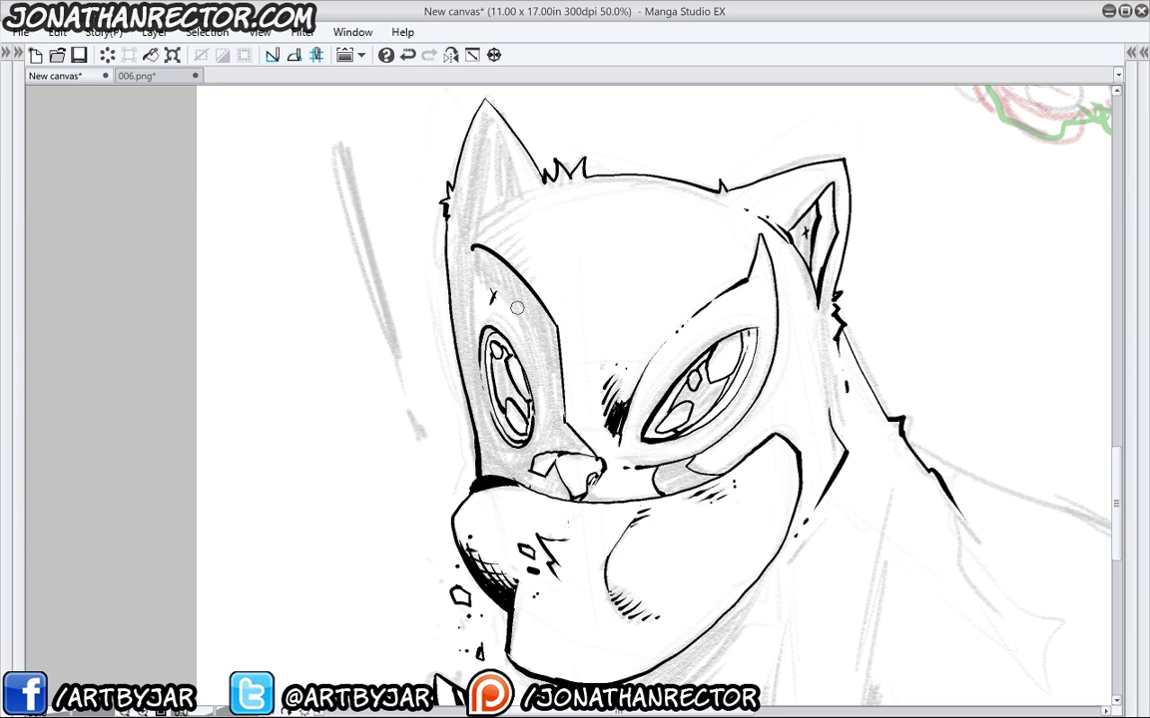
pyautogui.moveTo(517, 309); pyautogui.dragTo(517, 394)
pyautogui.moveTo(471, 330)
pyautogui.mouseDown()
pyautogui.moveTo(499, 285)
pyautogui.moveTo(477, 301)
pyautogui.moveTo(528, 270)
pyautogui.moveTo(516, 269)
pyautogui.moveTo(485, 185)
pyautogui.moveTo(486, 246)
pyautogui.mouseUp()
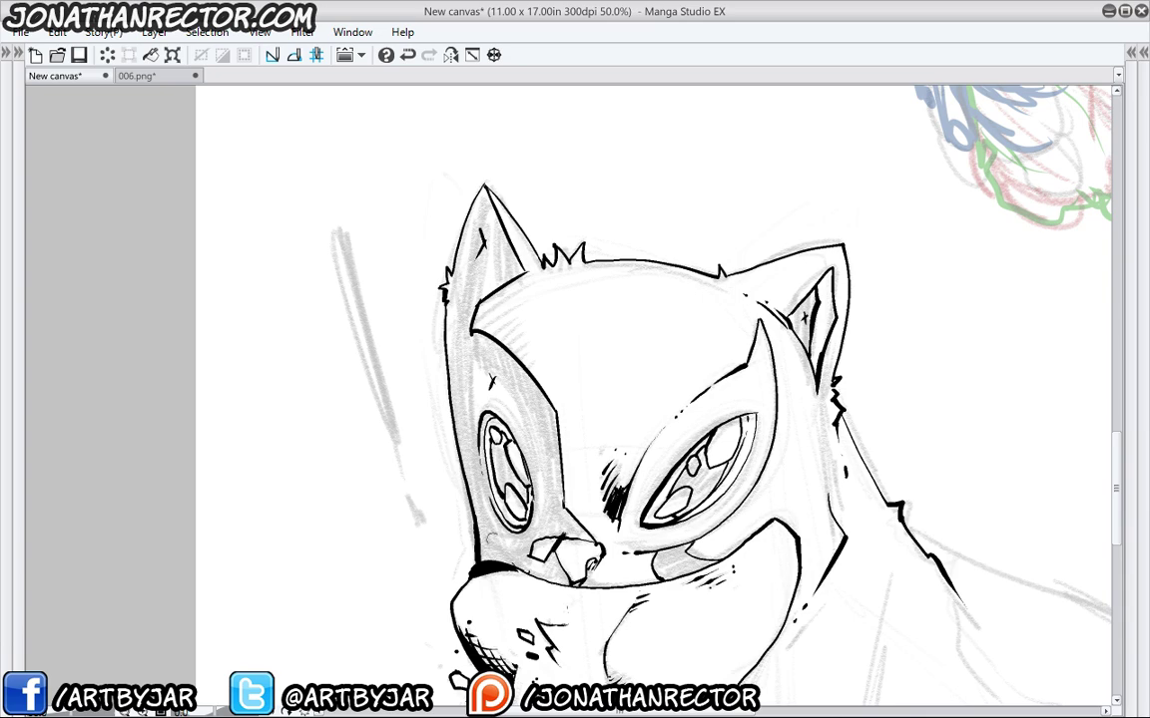
# Crosshatch the forehead shadow above the left eye and add small specks along its upper edge.
pyautogui.moveTo(529, 326); pyautogui.dragTo(767, 361)
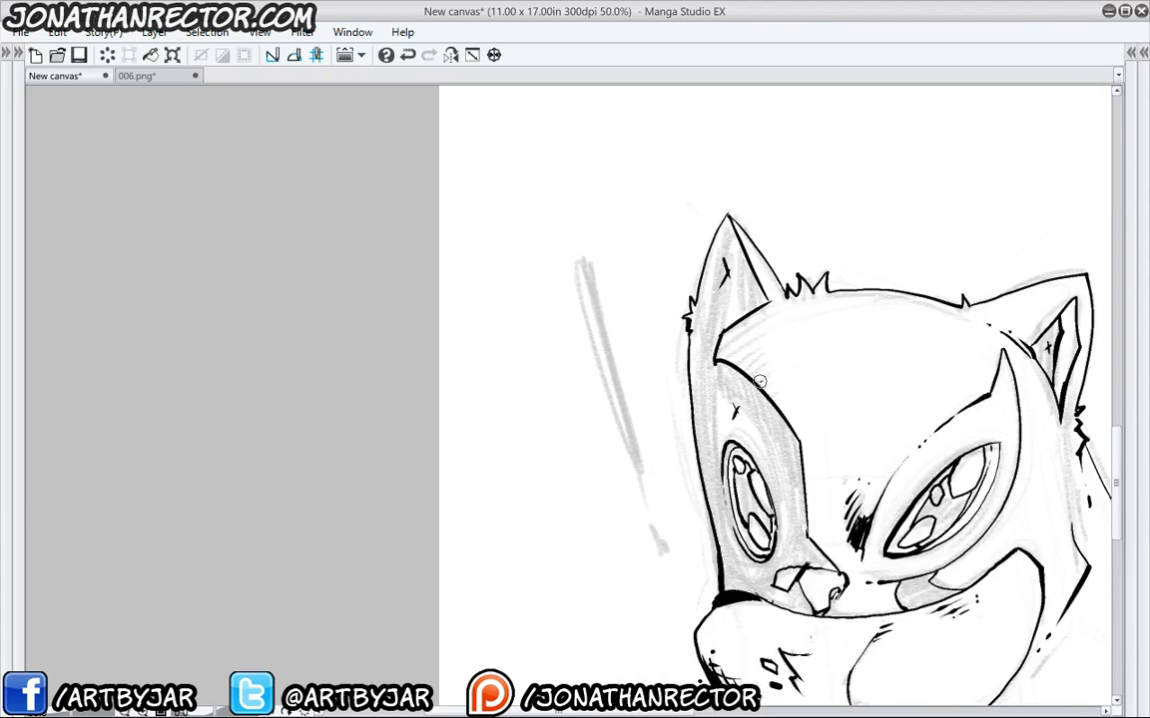
pyautogui.moveTo(763, 367)
pyautogui.mouseDown()
pyautogui.moveTo(747, 372)
pyautogui.moveTo(720, 347)
pyautogui.moveTo(758, 334)
pyautogui.moveTo(717, 357)
pyautogui.mouseUp()
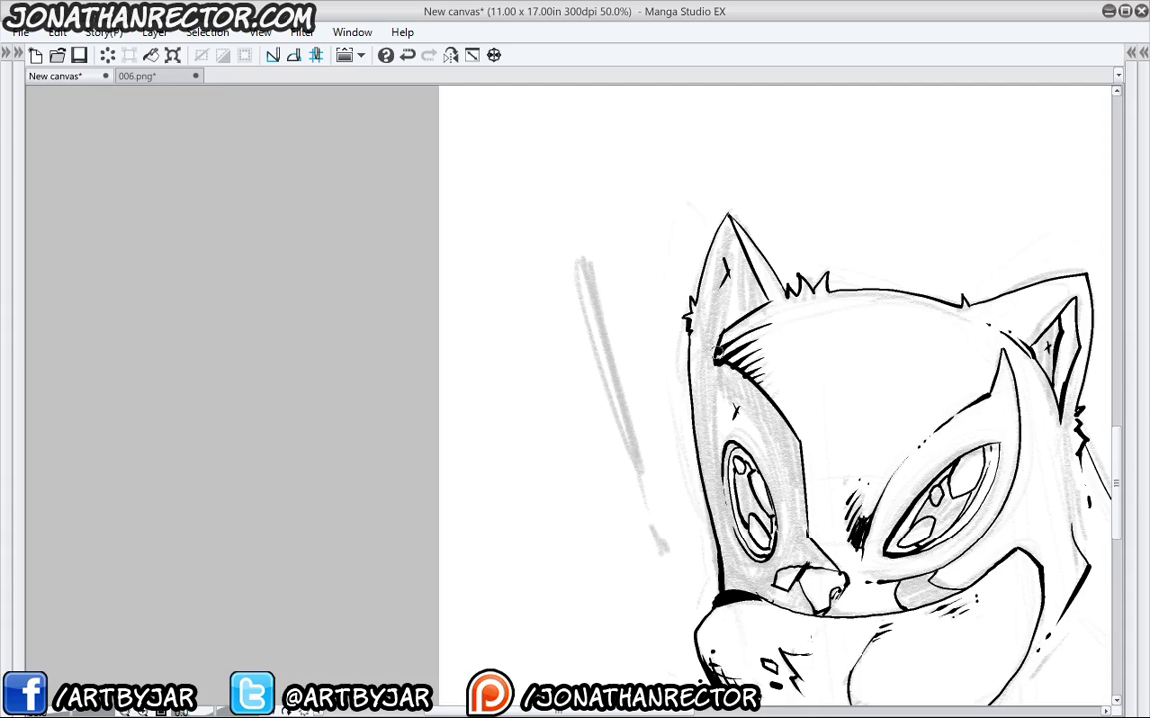
pyautogui.moveTo(792, 306); pyautogui.dragTo(715, 342)
pyautogui.moveTo(787, 306); pyautogui.dragTo(798, 304)
pyautogui.click(804, 303)
pyautogui.click(783, 332)
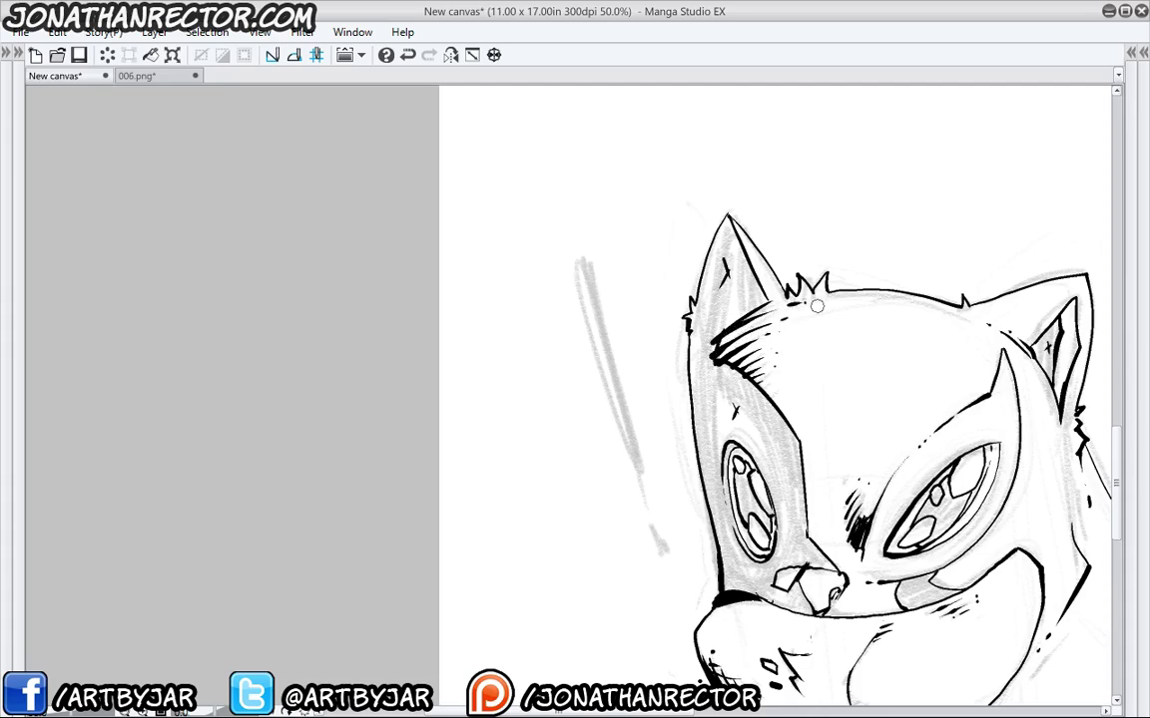
pyautogui.moveTo(660, 409); pyautogui.dragTo(467, 336)
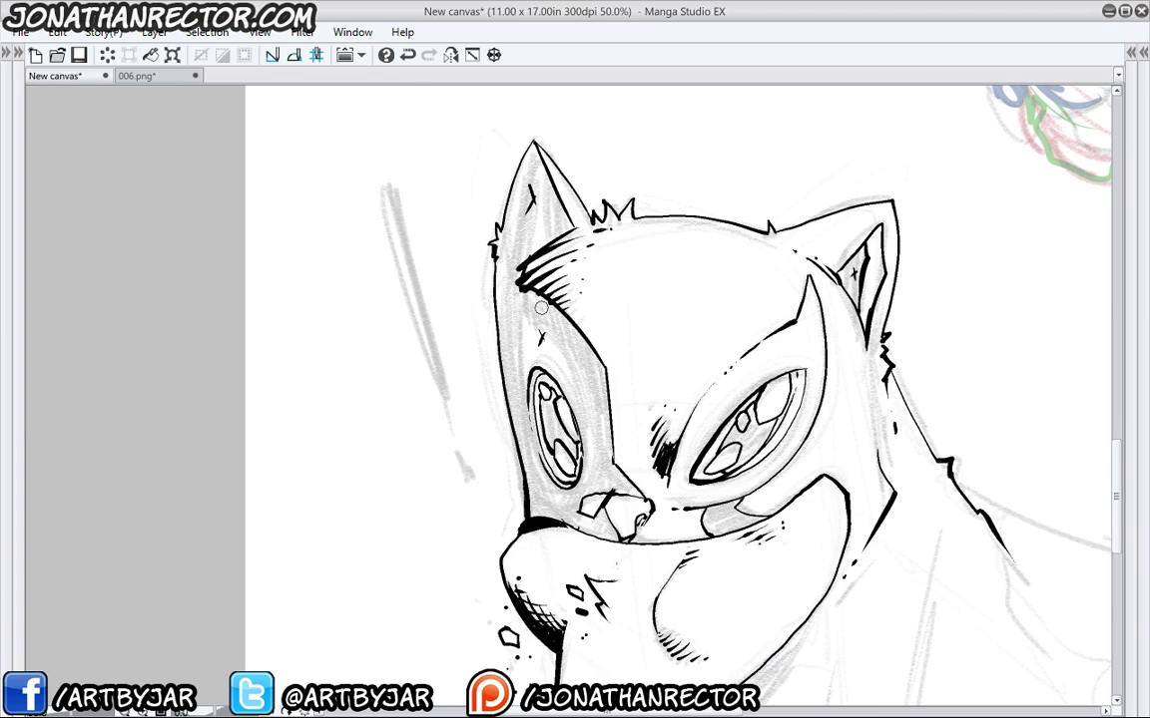
pyautogui.moveTo(535, 263)
pyautogui.mouseDown()
pyautogui.moveTo(519, 286)
pyautogui.moveTo(556, 272)
pyautogui.mouseUp()
# Hatch the edge of the shadow between the mask and the muzzle beneath the right eye.
pyautogui.moveTo(536, 449); pyautogui.dragTo(481, 318)
pyautogui.moveTo(805, 345); pyautogui.dragTo(886, 406)
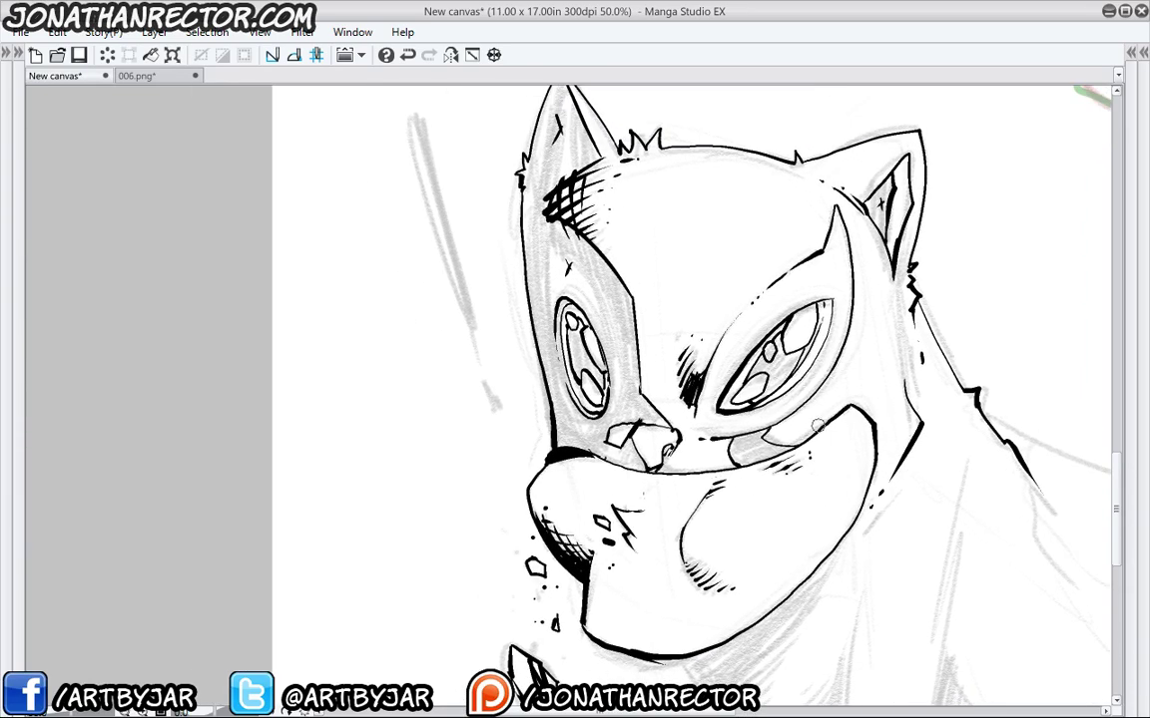
pyautogui.moveTo(813, 428); pyautogui.dragTo(763, 455)
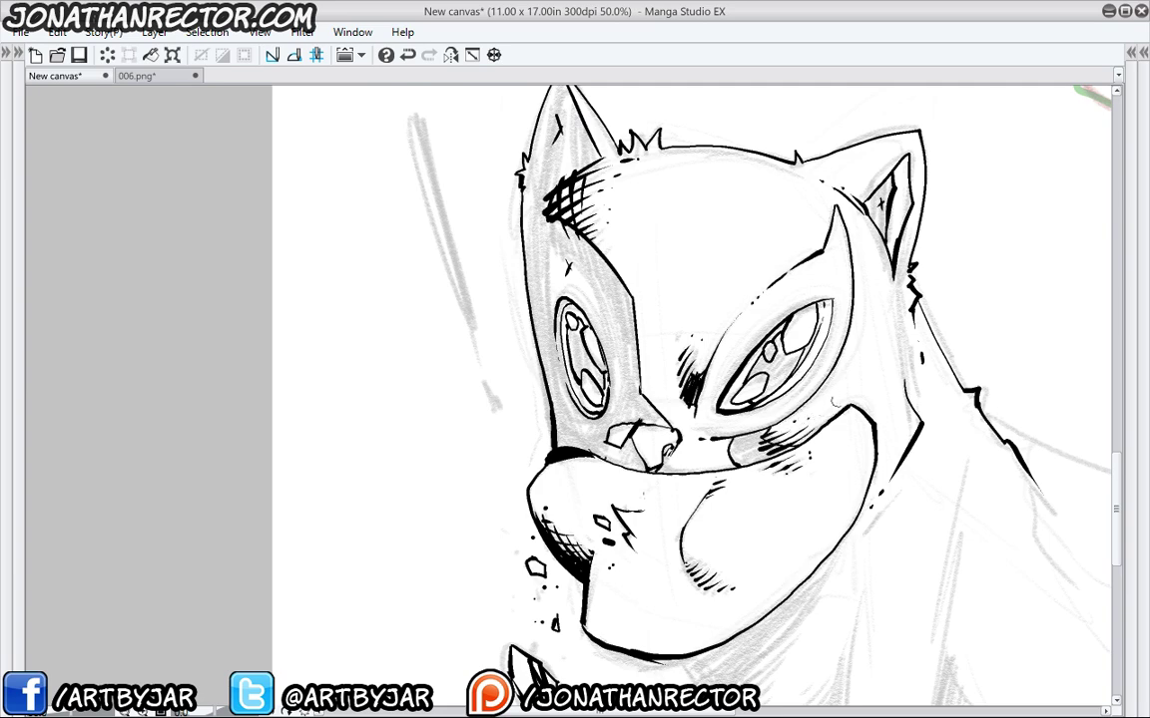
pyautogui.moveTo(573, 427); pyautogui.dragTo(498, 424)
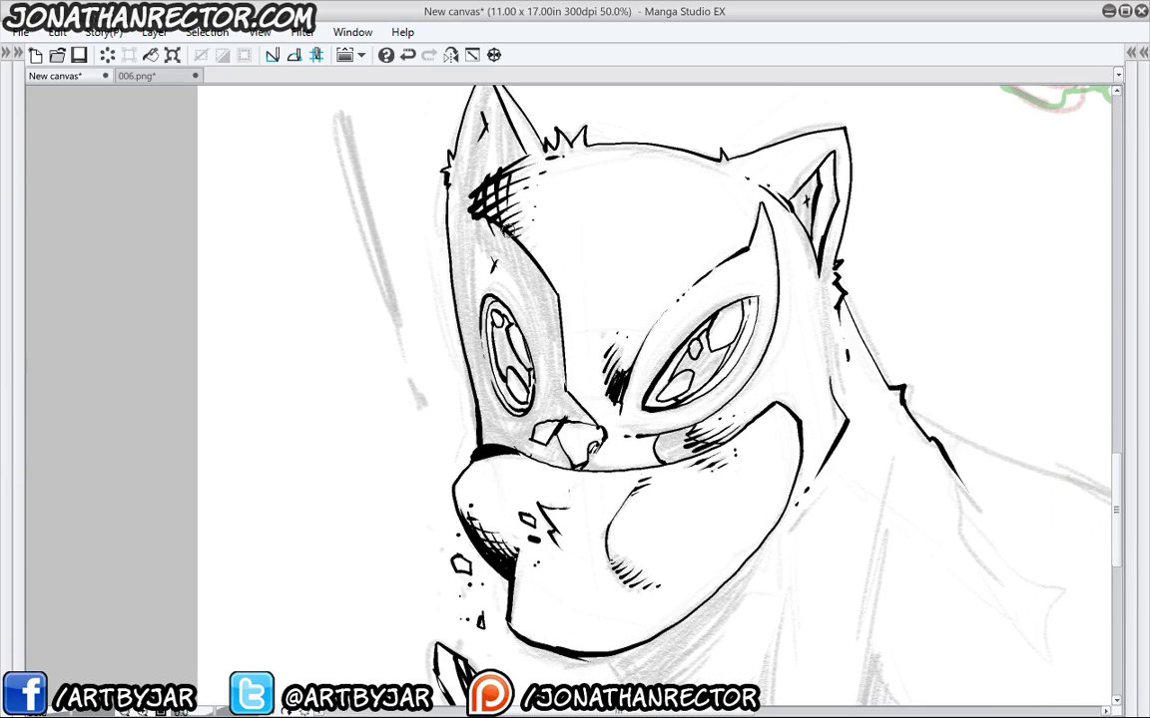
# Hide the pencils on Layer 11 and touch up the outer edge of the left eye's outline.
pyautogui.press('Tab')
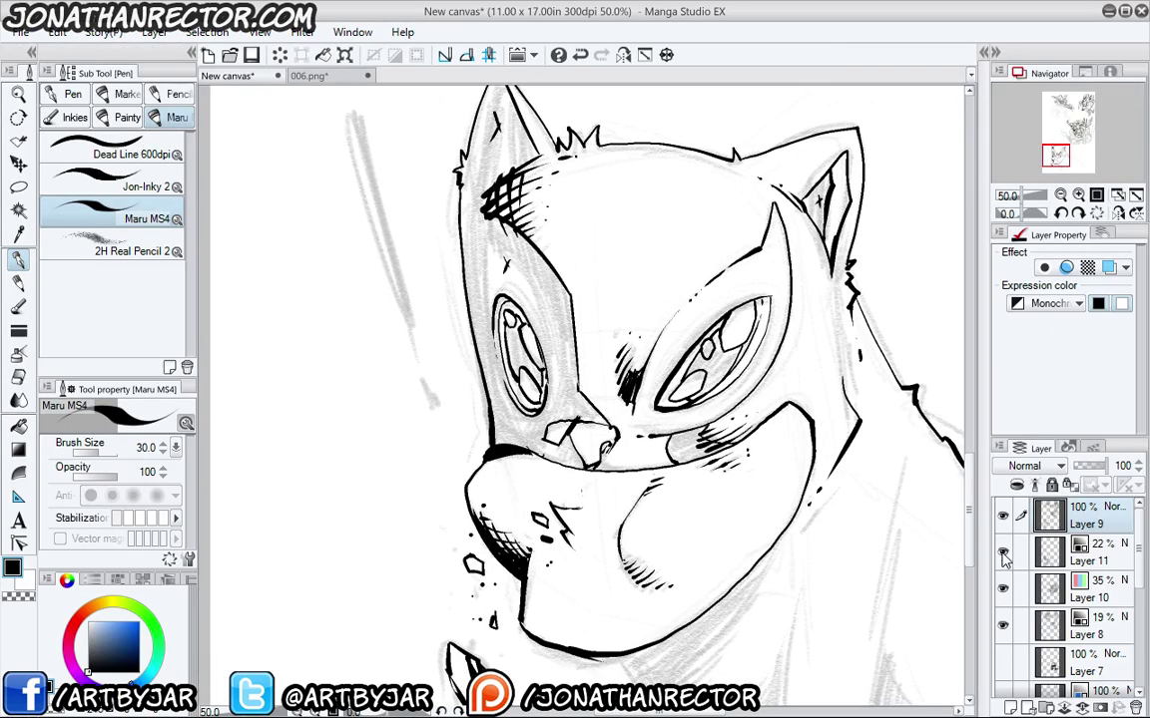
pyautogui.moveTo(416, 512); pyautogui.dragTo(346, 482)
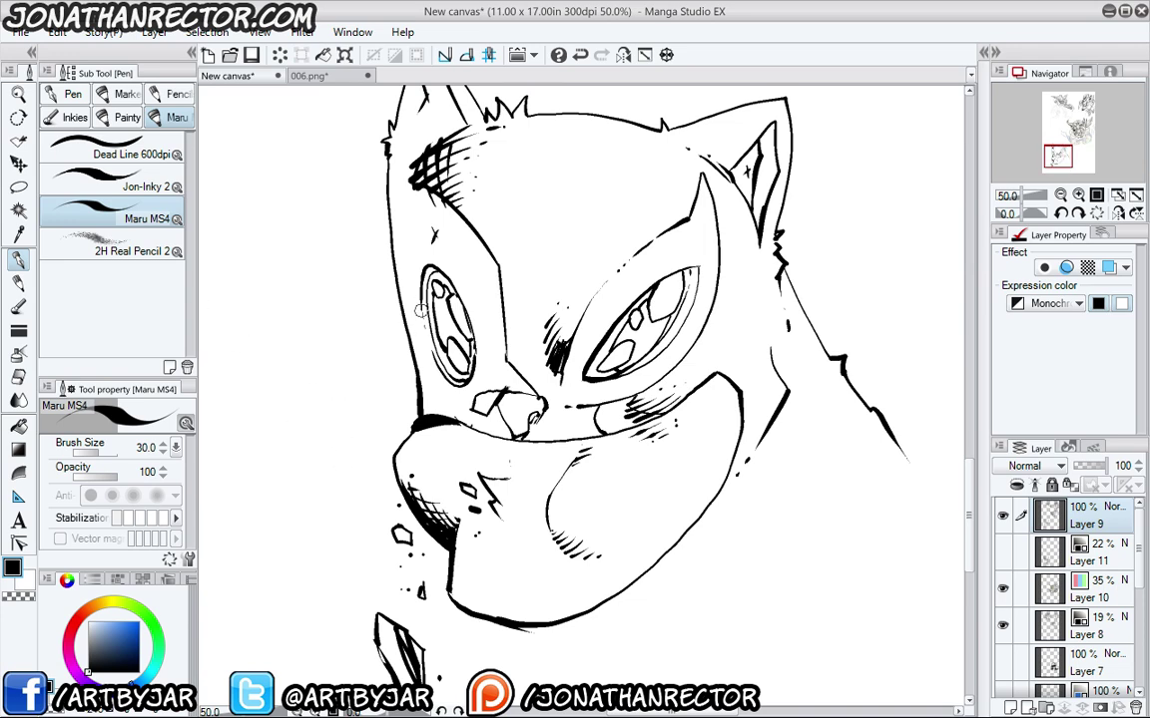
pyautogui.moveTo(421, 311); pyautogui.dragTo(430, 356)
# Fill the shadowed left side of the head, the right eye's iris and the right inner ear with black.
pyautogui.click(18, 425)
pyautogui.click(409, 228)
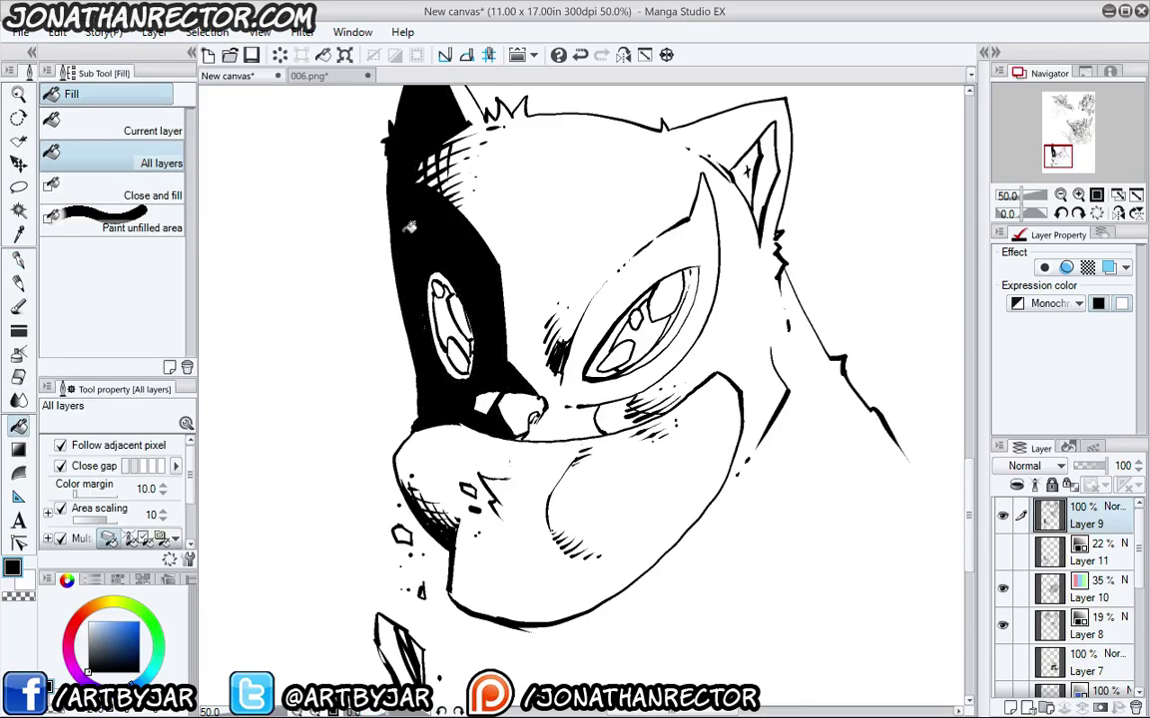
pyautogui.moveTo(418, 308)
pyautogui.mouseDown()
pyautogui.moveTo(420, 446)
pyautogui.moveTo(388, 339)
pyautogui.mouseUp()
pyautogui.click(612, 357)
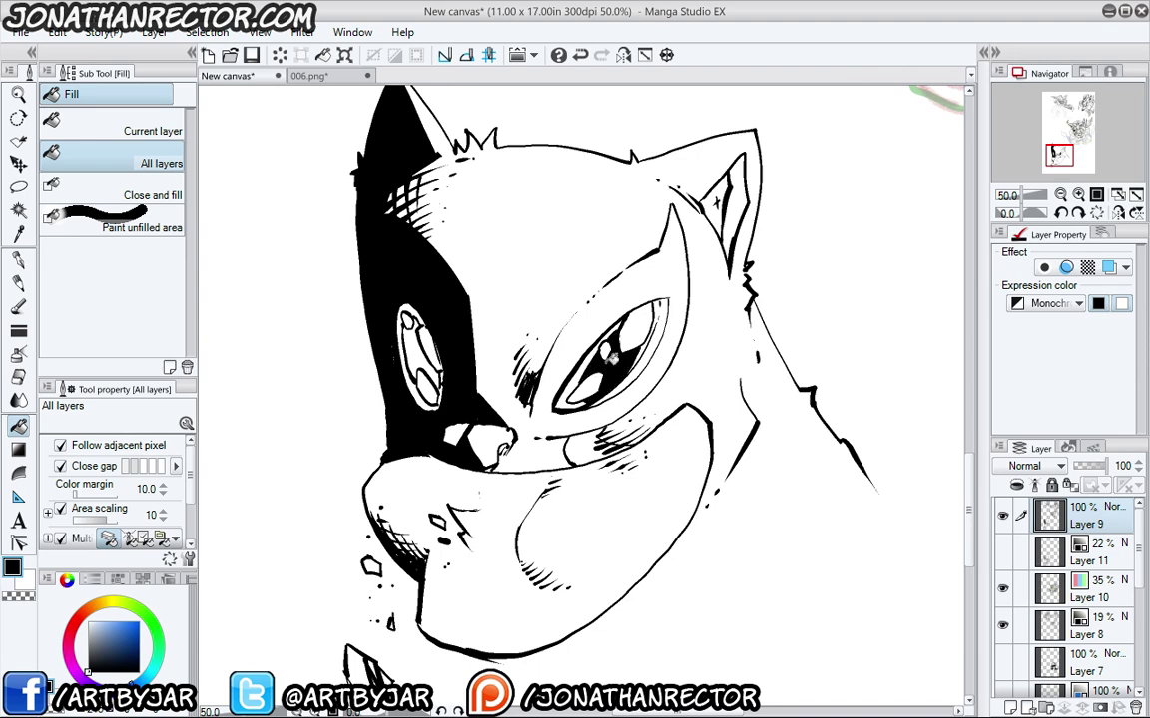
pyautogui.click(718, 195)
# Fill the shadow shape beneath the right eye and the left eye's iris with black.
pyautogui.moveTo(410, 450); pyautogui.dragTo(413, 399)
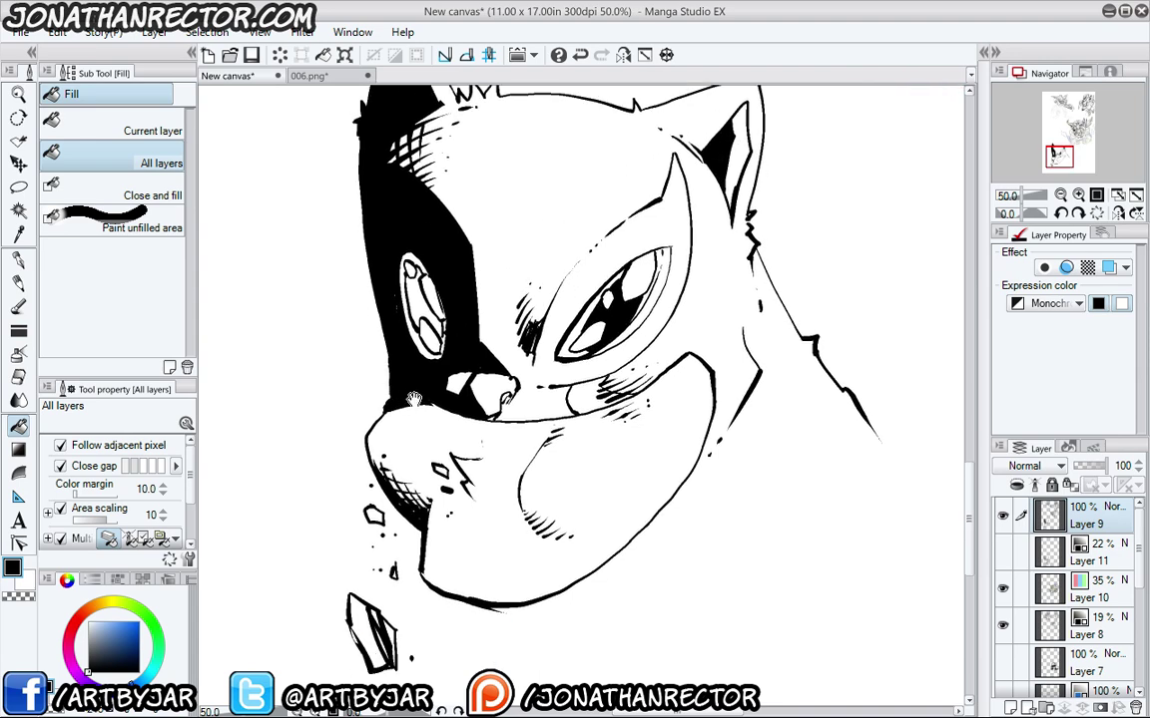
pyautogui.click(593, 401)
pyautogui.moveTo(335, 485); pyautogui.dragTo(371, 510)
pyautogui.press('p')
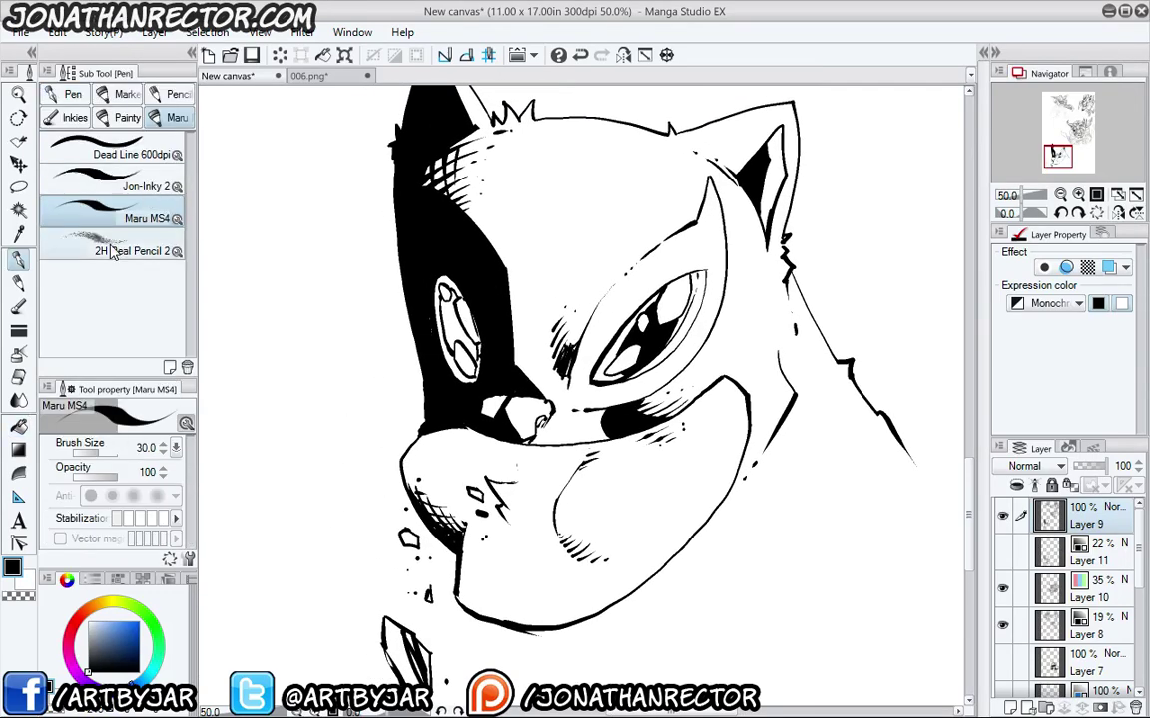
pyautogui.press('g')
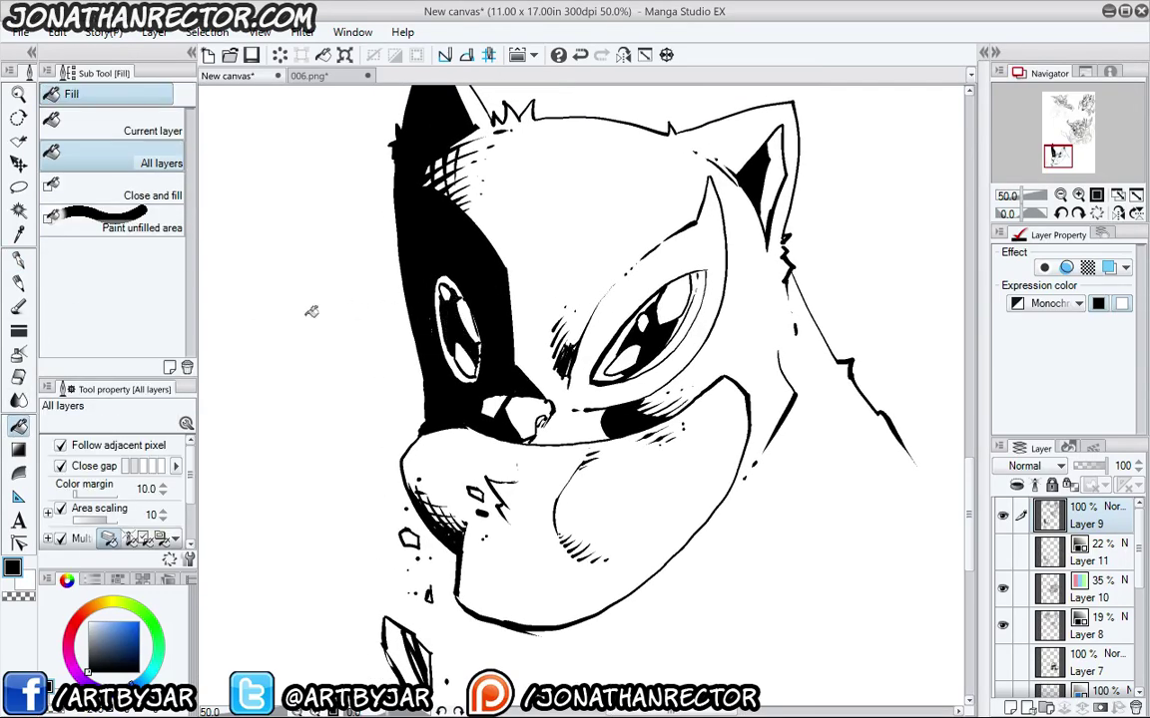
# Thicken the right eye's outline with the Maru MS4 pen and blacken the white rim around the left eye.
pyautogui.press('p')
pyautogui.moveTo(402, 432); pyautogui.dragTo(398, 502)
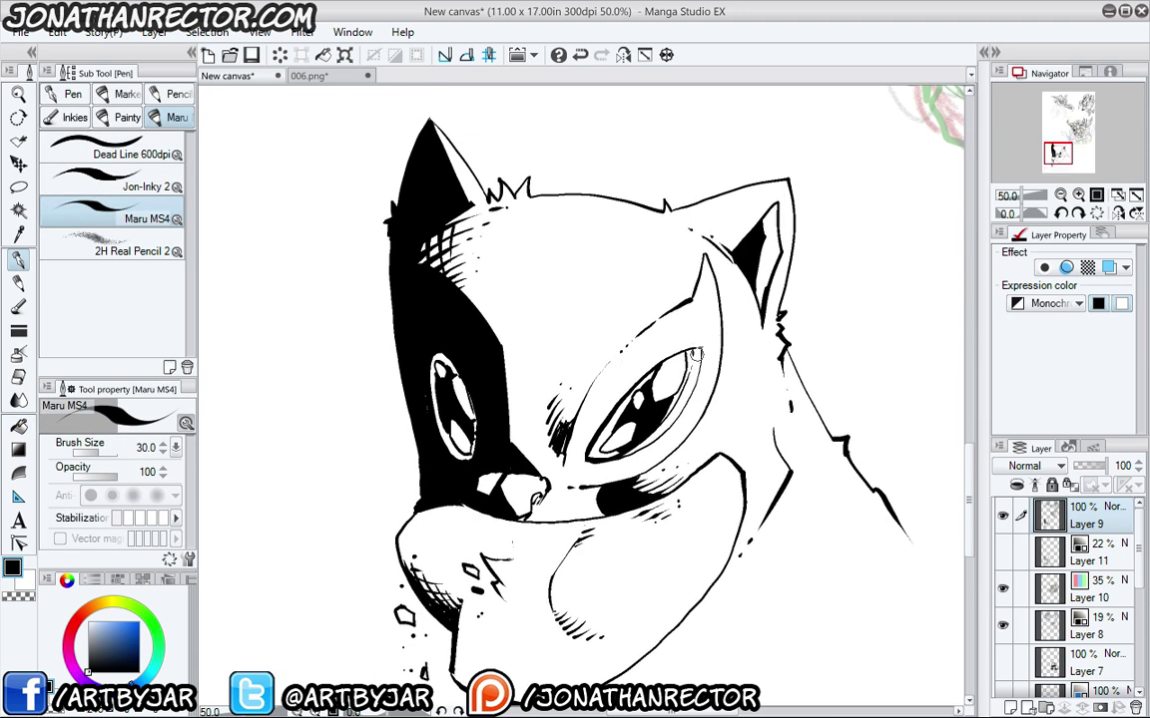
pyautogui.moveTo(695, 349); pyautogui.dragTo(688, 377)
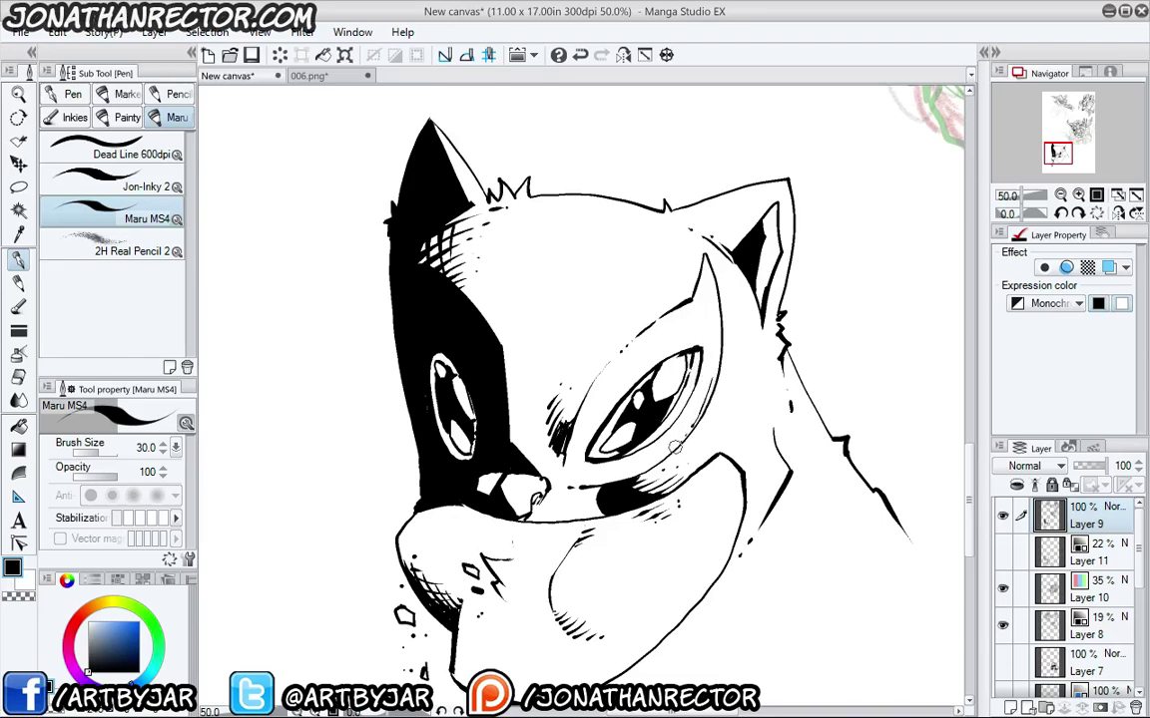
pyautogui.moveTo(582, 449); pyautogui.dragTo(580, 454)
pyautogui.moveTo(494, 485); pyautogui.dragTo(571, 415)
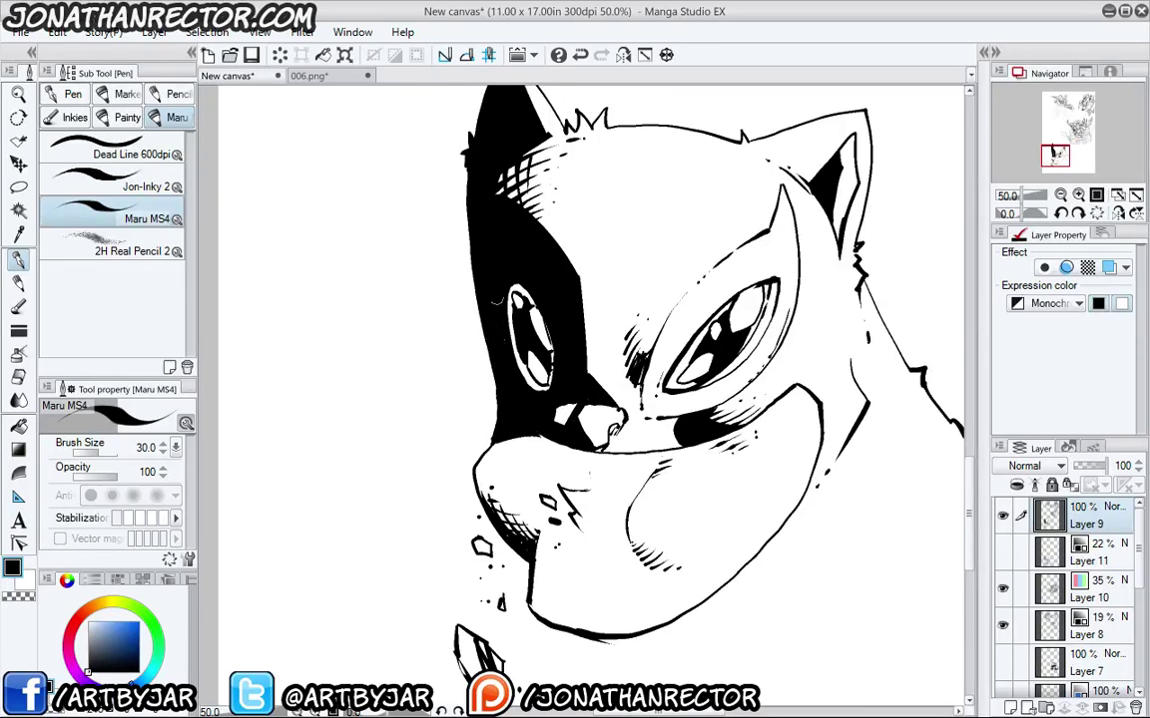
pyautogui.moveTo(484, 355); pyautogui.dragTo(483, 427)
pyautogui.moveTo(517, 353)
pyautogui.mouseDown()
pyautogui.moveTo(552, 450)
pyautogui.moveTo(515, 410)
pyautogui.moveTo(508, 361)
pyautogui.mouseUp()
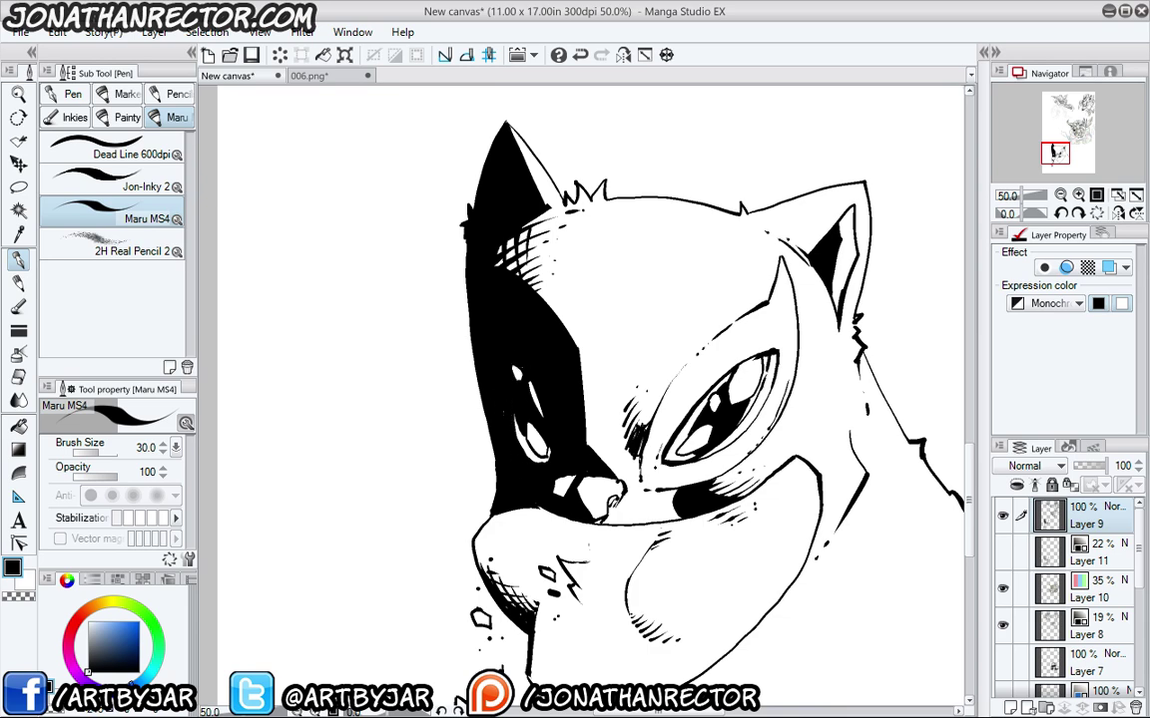
# Hatch the shadow's edge at the bridge of the nose and add fine hatching inside the right ear.
pyautogui.moveTo(551, 424)
pyautogui.mouseDown()
pyautogui.moveTo(543, 450)
pyautogui.moveTo(514, 400)
pyautogui.moveTo(406, 424)
pyautogui.moveTo(439, 455)
pyautogui.mouseUp()
pyautogui.moveTo(244, 414)
pyautogui.mouseDown()
pyautogui.moveTo(272, 358)
pyautogui.moveTo(507, 478)
pyautogui.moveTo(509, 517)
pyautogui.mouseUp()
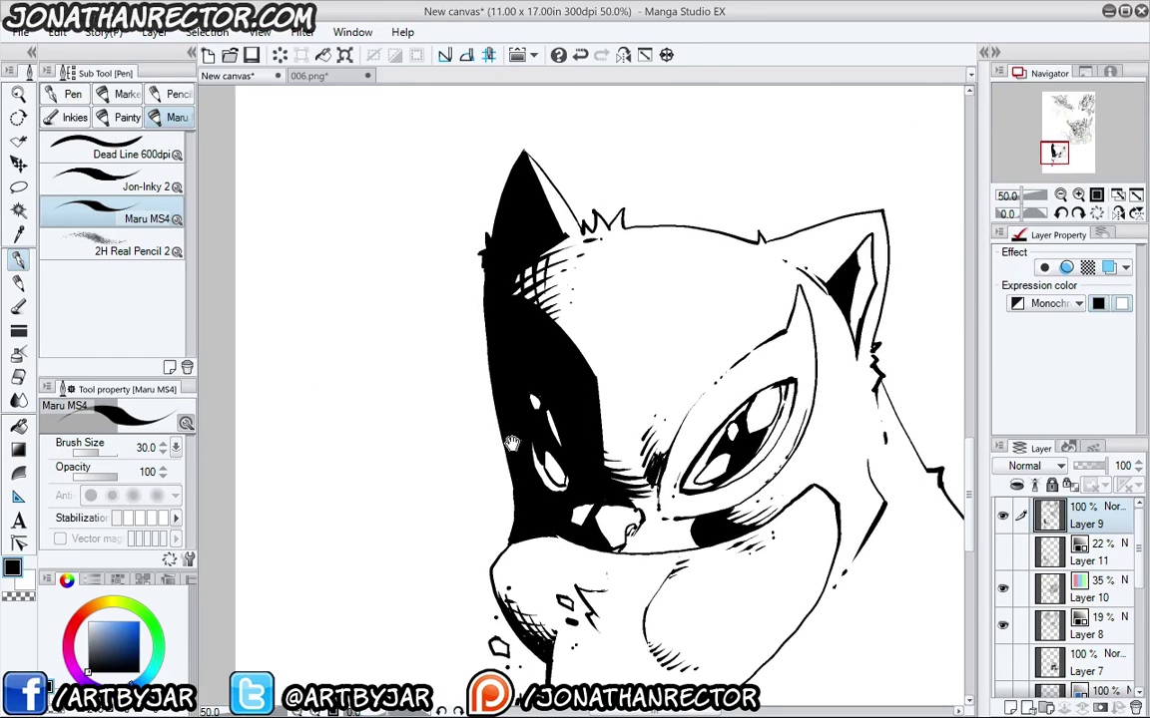
pyautogui.moveTo(504, 464); pyautogui.dragTo(496, 487)
pyautogui.moveTo(490, 425)
pyautogui.mouseDown()
pyautogui.moveTo(422, 381)
pyautogui.moveTo(411, 476)
pyautogui.mouseUp()
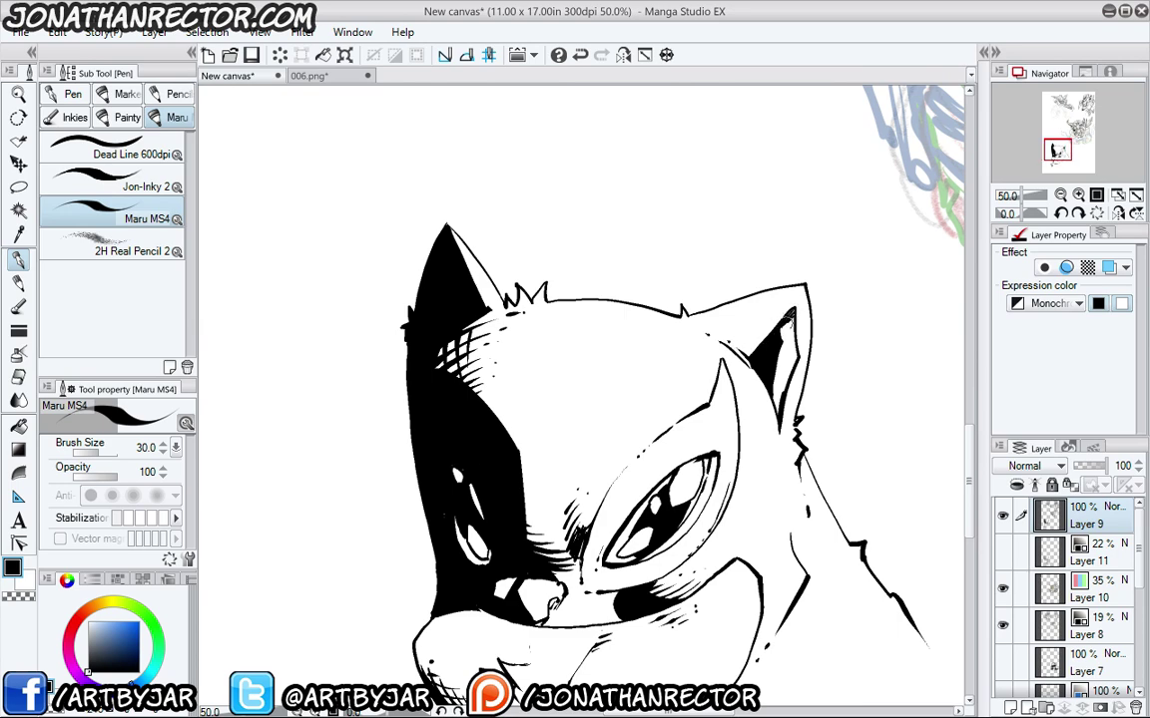
pyautogui.moveTo(794, 344); pyautogui.dragTo(781, 375)
pyautogui.moveTo(502, 424); pyautogui.dragTo(520, 397)
# Draw white highlights inside the black left ear and a thin white rim line down the outer left edge of the face.
pyautogui.press('x')
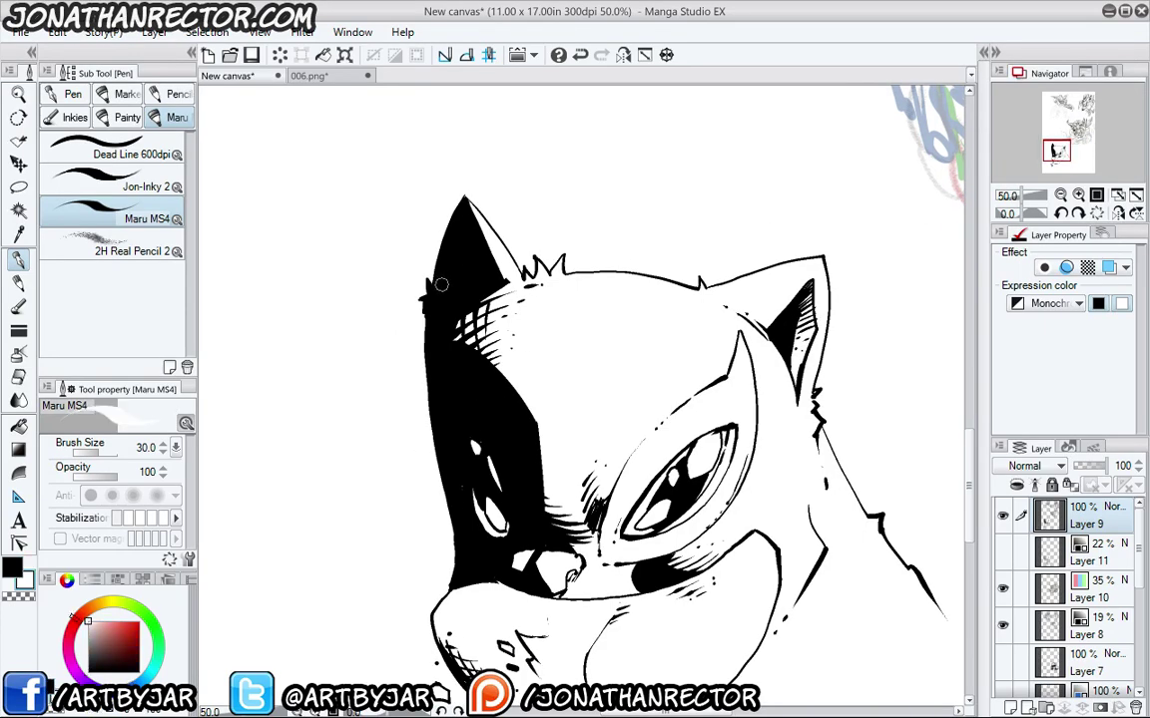
pyautogui.moveTo(438, 390); pyautogui.dragTo(497, 400)
pyautogui.moveTo(535, 321)
pyautogui.mouseDown()
pyautogui.moveTo(539, 367)
pyautogui.moveTo(507, 338)
pyautogui.mouseUp()
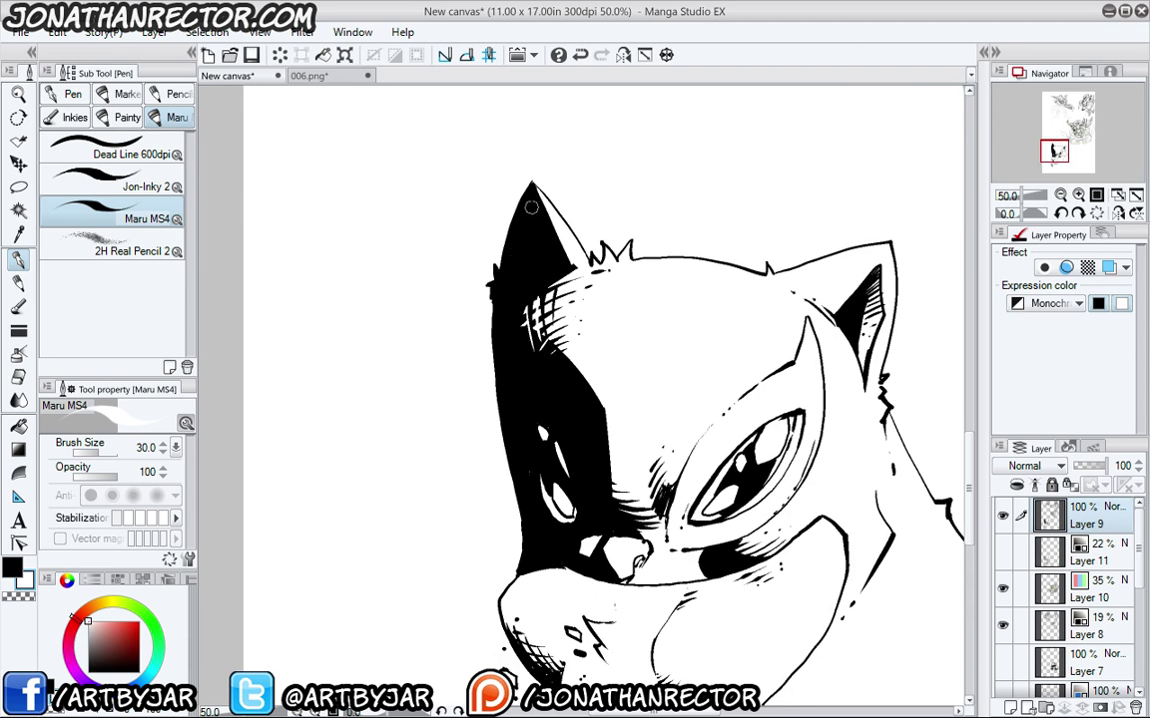
pyautogui.moveTo(531, 194); pyautogui.dragTo(548, 271)
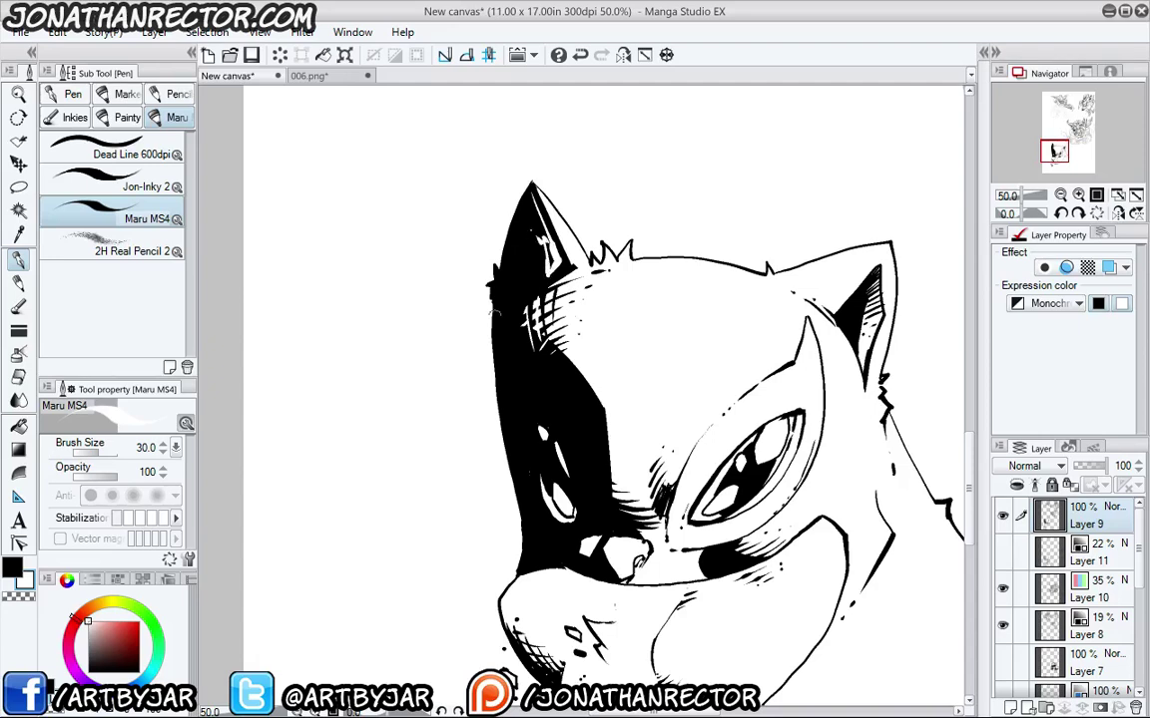
pyautogui.moveTo(497, 311)
pyautogui.mouseDown()
pyautogui.moveTo(502, 266)
pyautogui.moveTo(506, 394)
pyautogui.moveTo(532, 502)
pyautogui.moveTo(511, 426)
pyautogui.moveTo(597, 441)
pyautogui.moveTo(583, 430)
pyautogui.mouseUp()
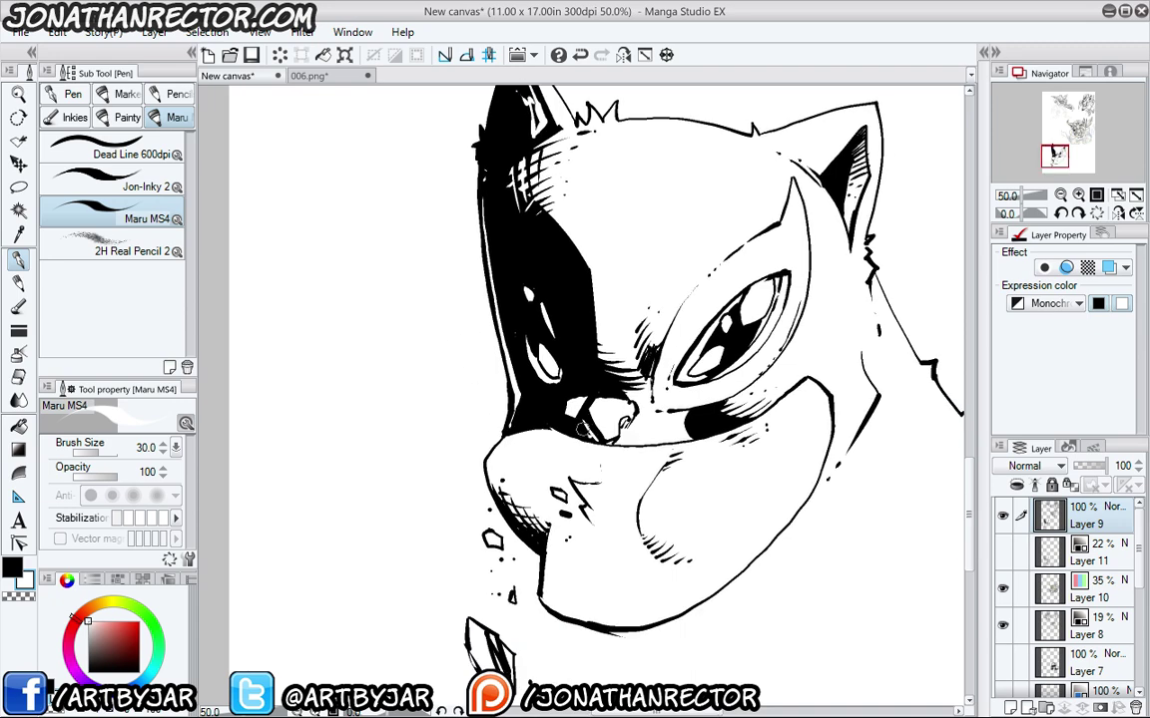
pyautogui.moveTo(450, 421); pyautogui.dragTo(436, 381)
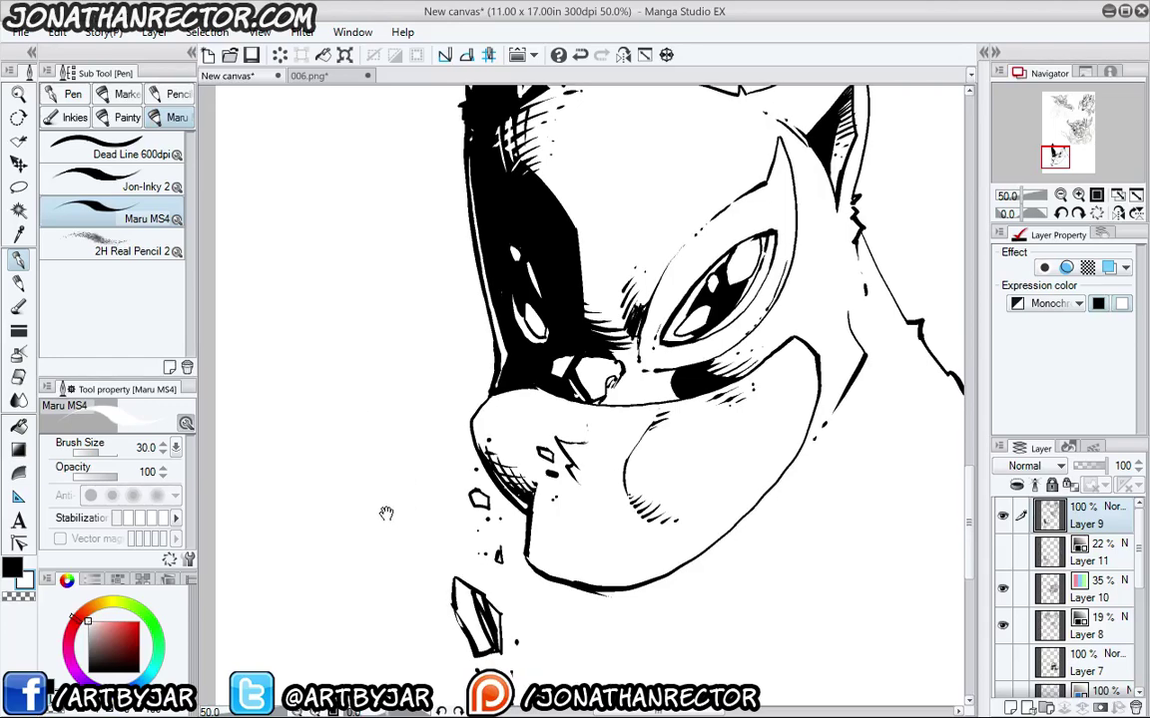
pyautogui.moveTo(387, 513); pyautogui.dragTo(381, 553)
pyautogui.press('x')
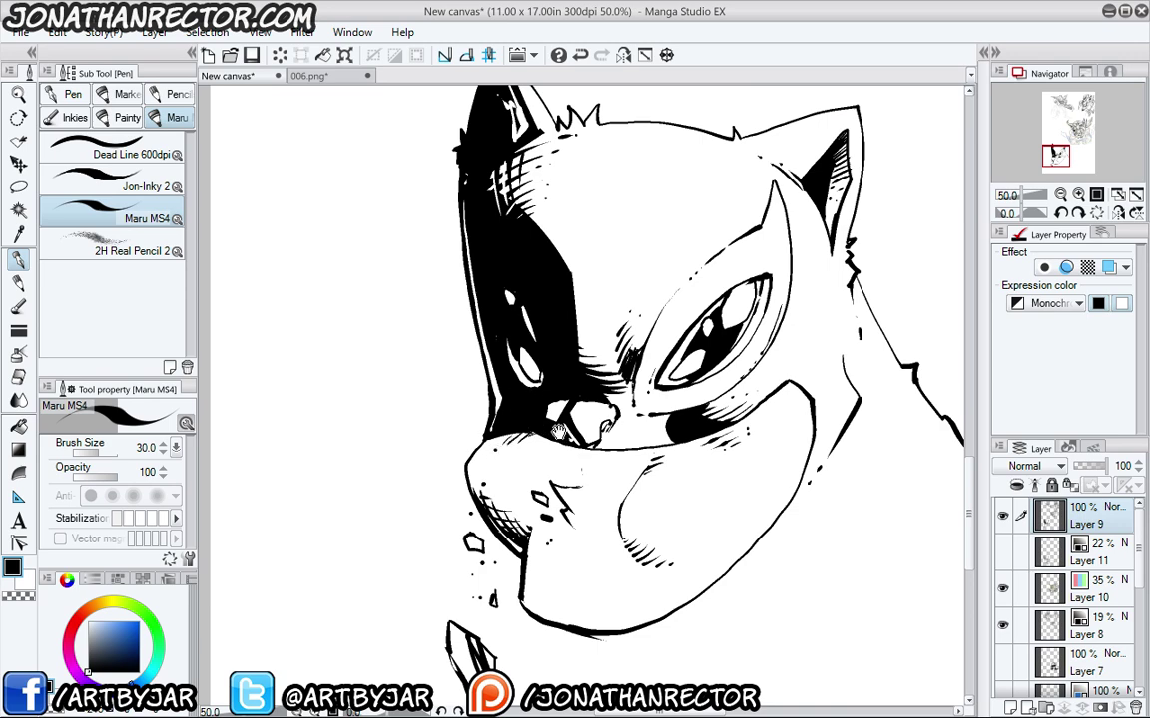
# Cross-hatch the shadow edge at the brow, between the black side of the face and the right eye.
pyautogui.moveTo(787, 376); pyautogui.dragTo(679, 390)
pyautogui.moveTo(624, 302)
pyautogui.mouseDown()
pyautogui.moveTo(650, 327)
pyautogui.moveTo(620, 348)
pyautogui.moveTo(583, 336)
pyautogui.mouseUp()
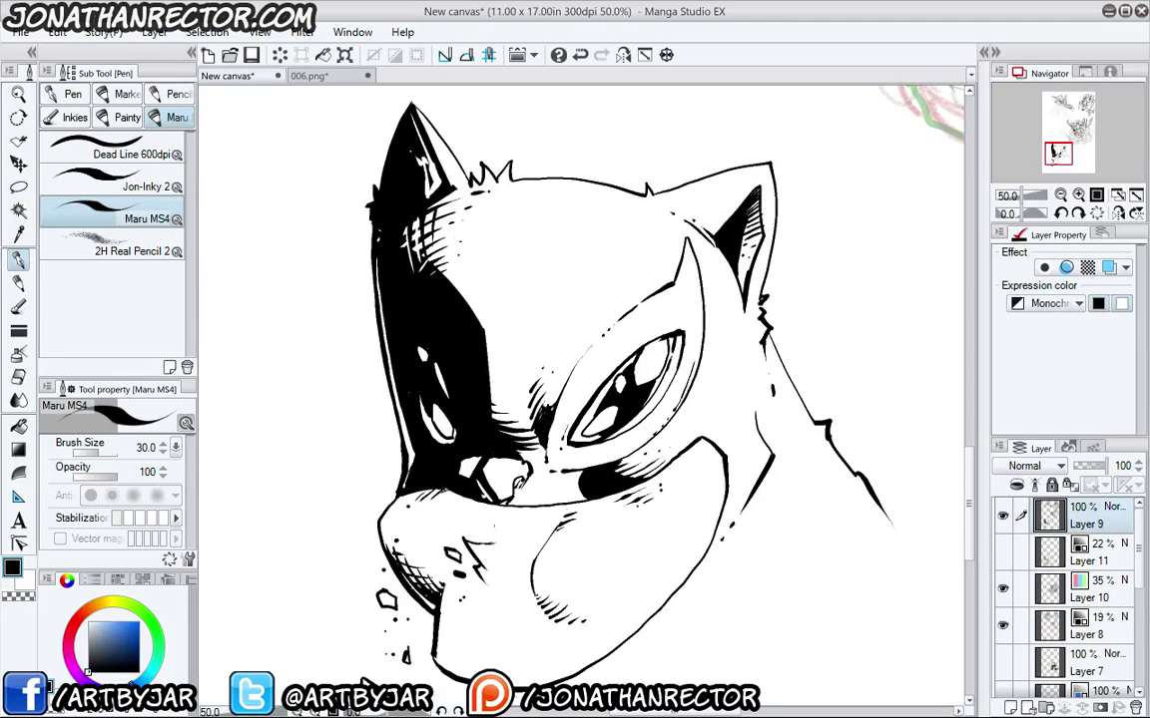
pyautogui.moveTo(523, 426)
pyautogui.mouseDown()
pyautogui.moveTo(509, 413)
pyautogui.moveTo(519, 444)
pyautogui.mouseUp()
pyautogui.moveTo(557, 338); pyautogui.dragTo(565, 351)
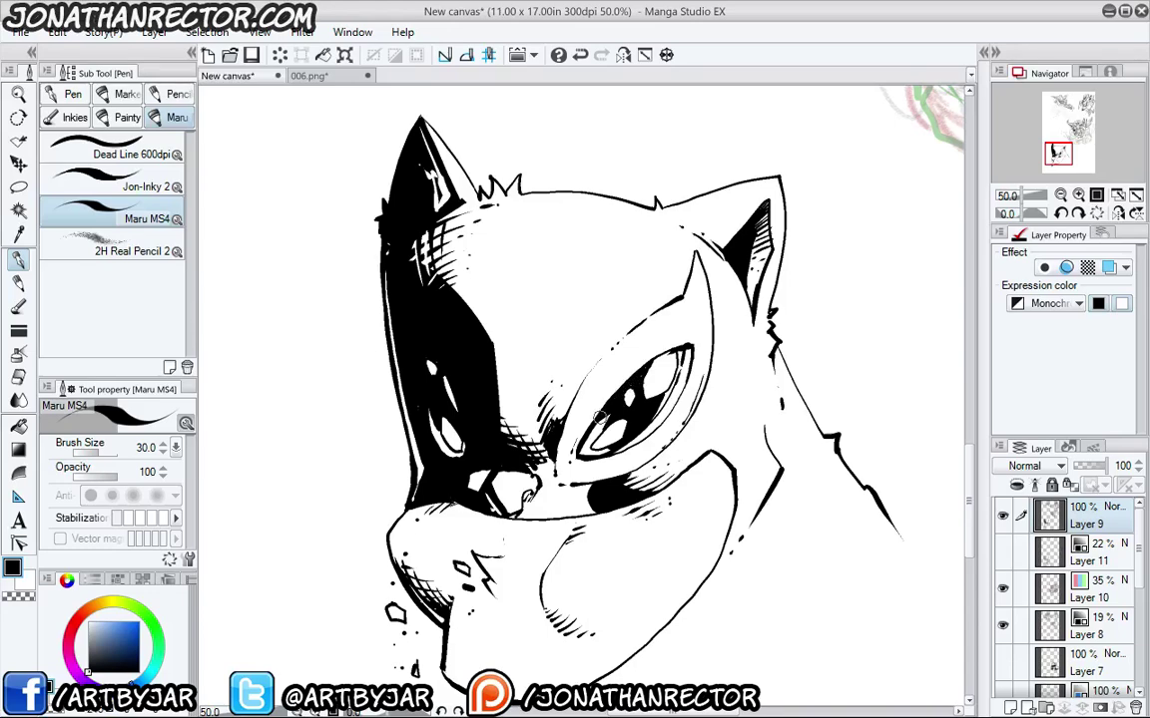
pyautogui.moveTo(550, 373)
pyautogui.mouseDown()
pyautogui.moveTo(613, 278)
pyautogui.moveTo(635, 290)
pyautogui.mouseUp()
# Cut white hatch lines through the black shadow beneath the right eye.
pyautogui.press('x')
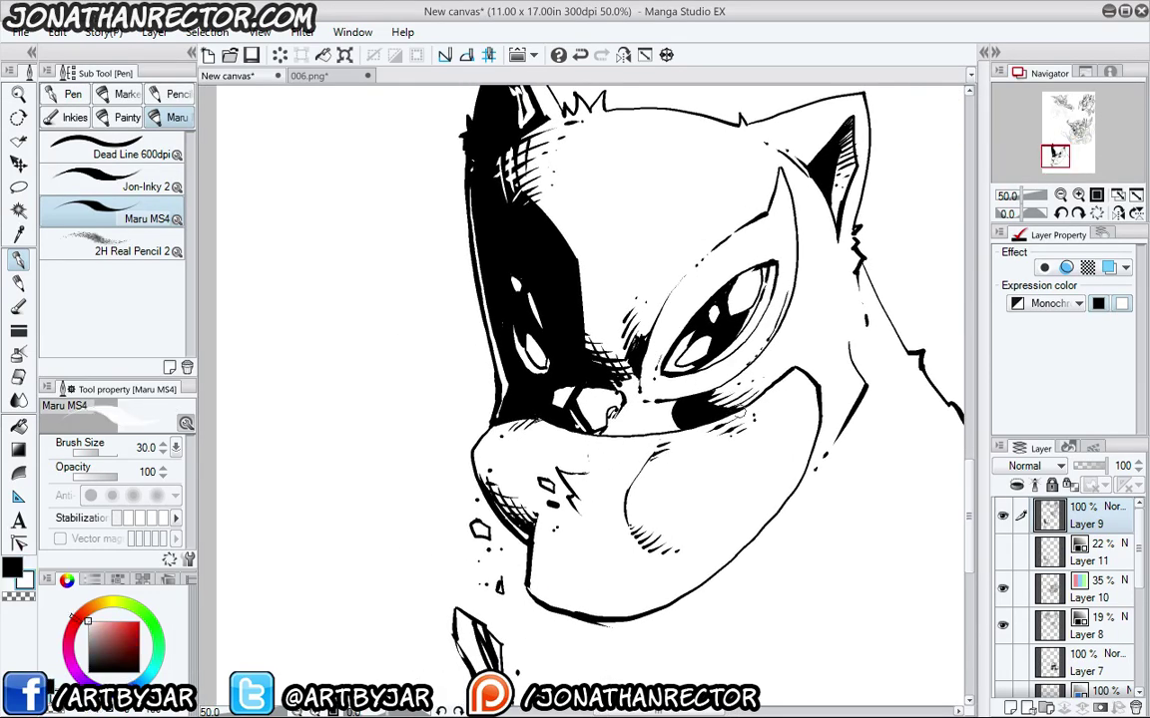
pyautogui.moveTo(556, 430); pyautogui.dragTo(642, 441)
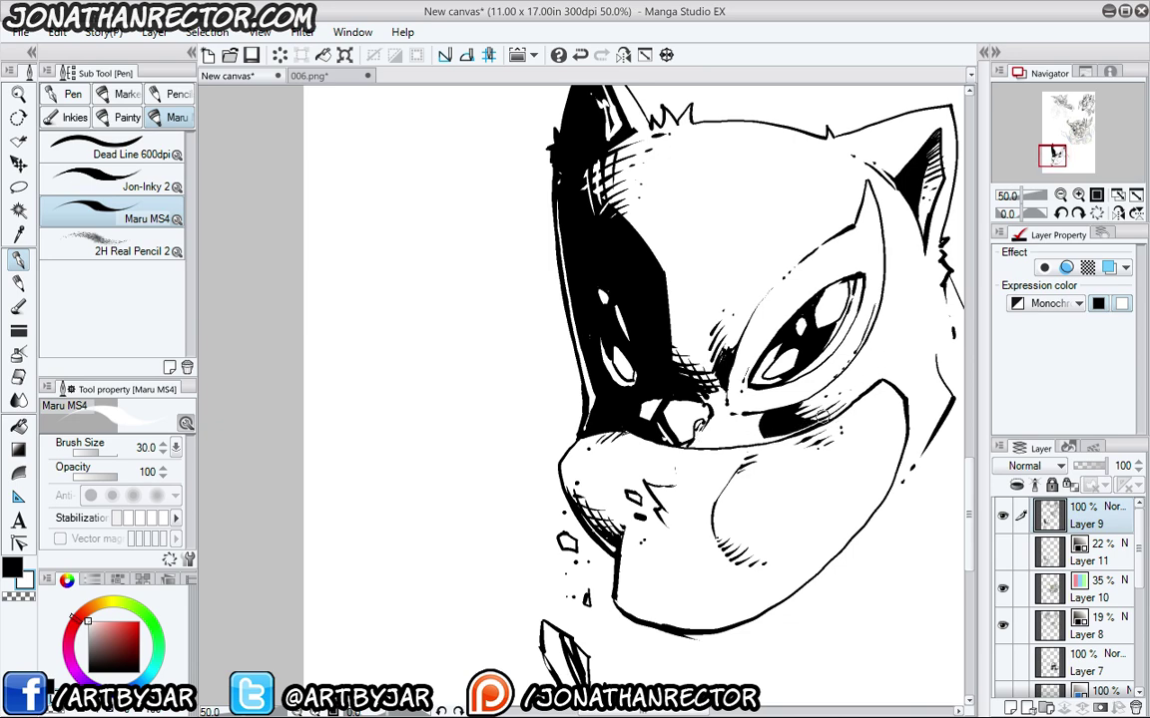
pyautogui.moveTo(793, 424)
pyautogui.mouseDown()
pyautogui.moveTo(754, 427)
pyautogui.moveTo(765, 420)
pyautogui.mouseUp()
pyautogui.moveTo(565, 425); pyautogui.dragTo(452, 405)
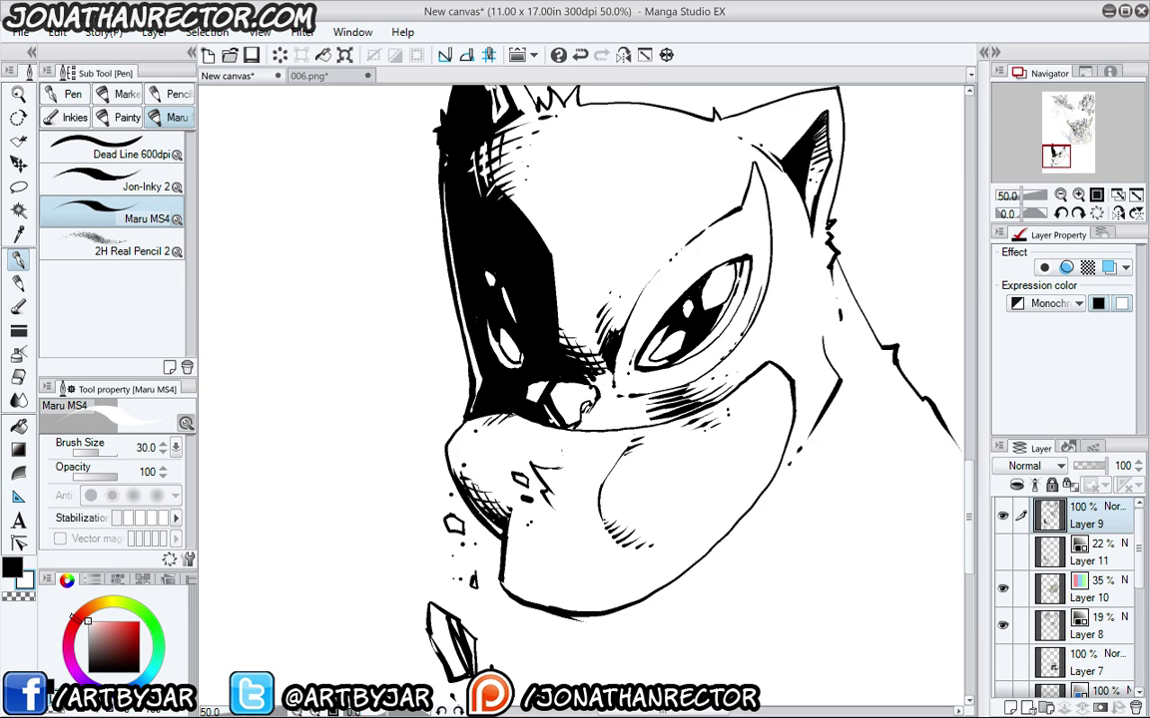
# Add black cross-hatching to the lower end of the curved crease on the muzzle.
pyautogui.moveTo(440, 497); pyautogui.dragTo(344, 487)
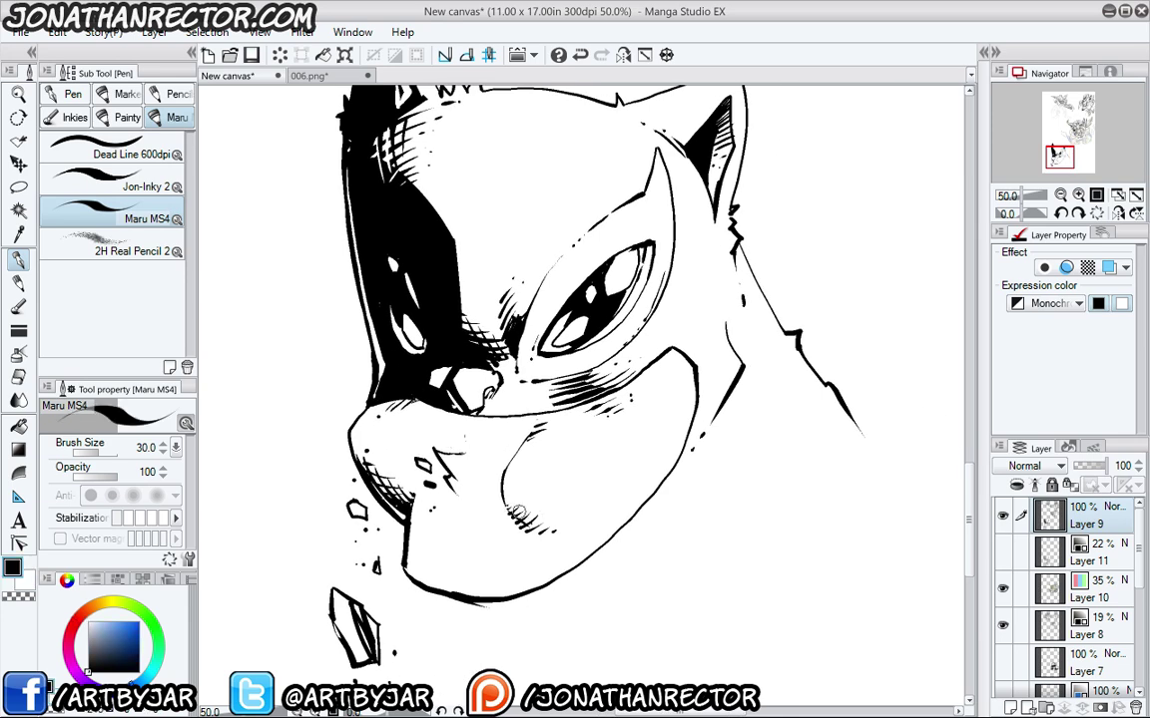
pyautogui.moveTo(401, 562); pyautogui.dragTo(350, 514)
pyautogui.moveTo(444, 501); pyautogui.dragTo(544, 521)
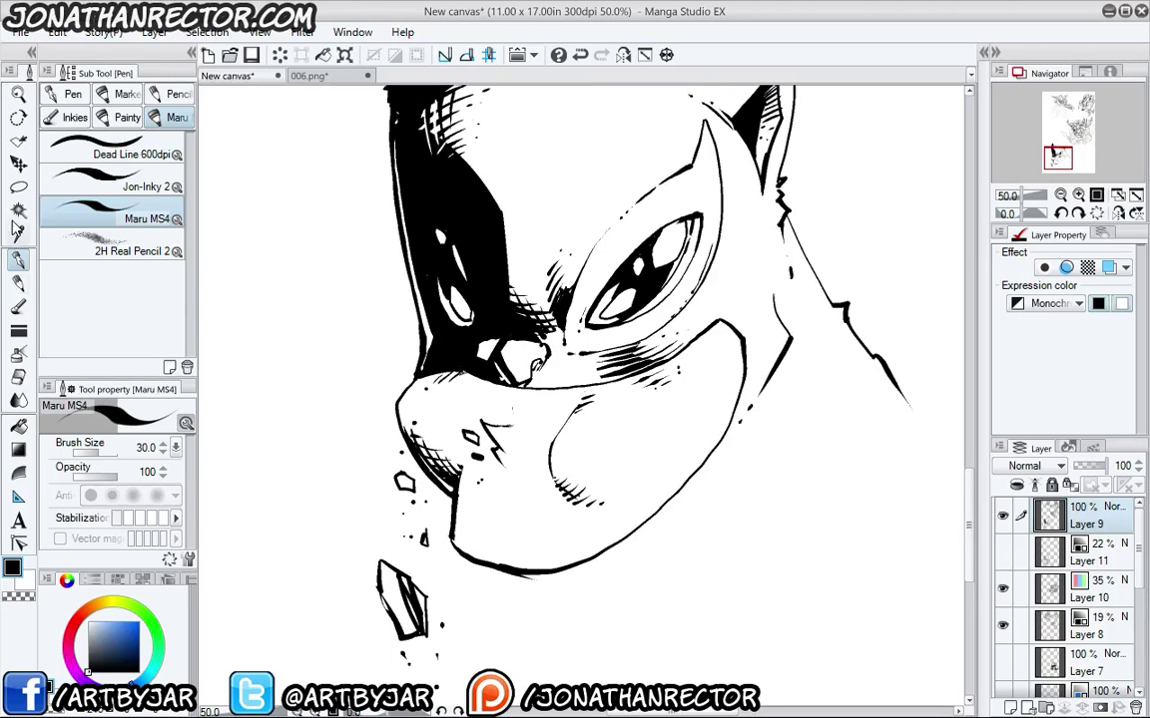
# Lasso the shadow shapes under the chin and on the side of the neck, fill them with black, and deselect.
pyautogui.click(19, 187)
pyautogui.moveTo(355, 488); pyautogui.dragTo(375, 464)
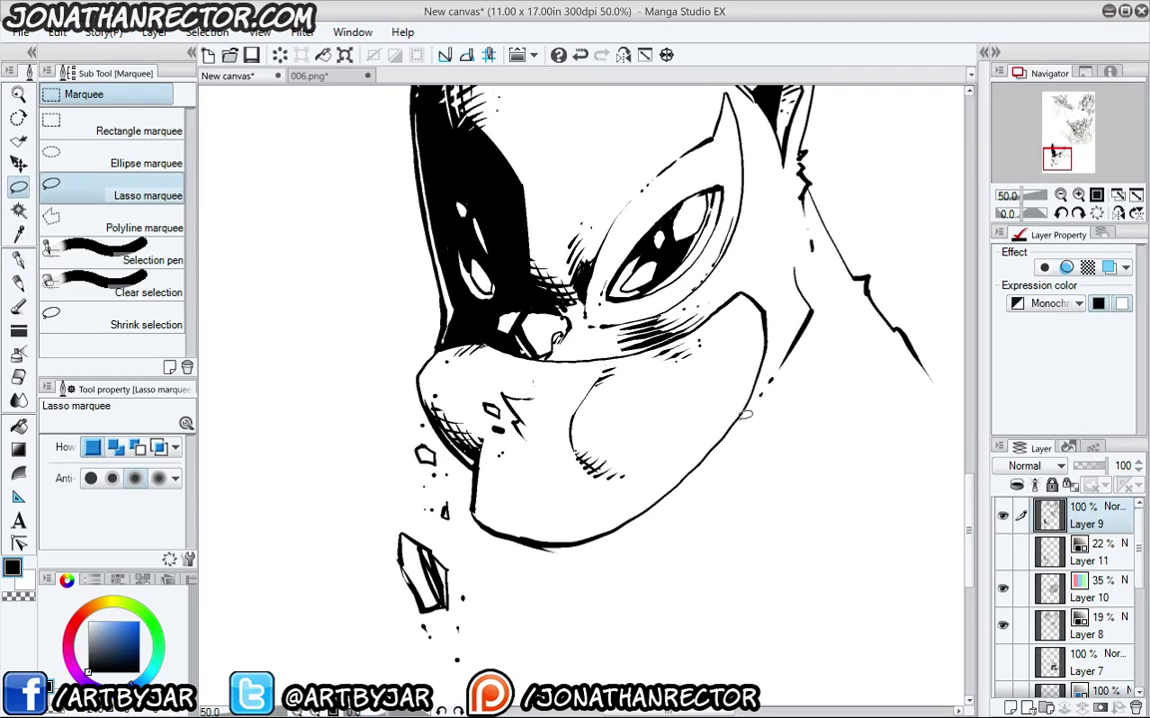
pyautogui.moveTo(802, 337)
pyautogui.mouseDown()
pyautogui.moveTo(746, 439)
pyautogui.moveTo(720, 559)
pyautogui.moveTo(787, 658)
pyautogui.moveTo(546, 529)
pyautogui.moveTo(508, 490)
pyautogui.moveTo(696, 457)
pyautogui.moveTo(706, 330)
pyautogui.moveTo(727, 302)
pyautogui.mouseUp()
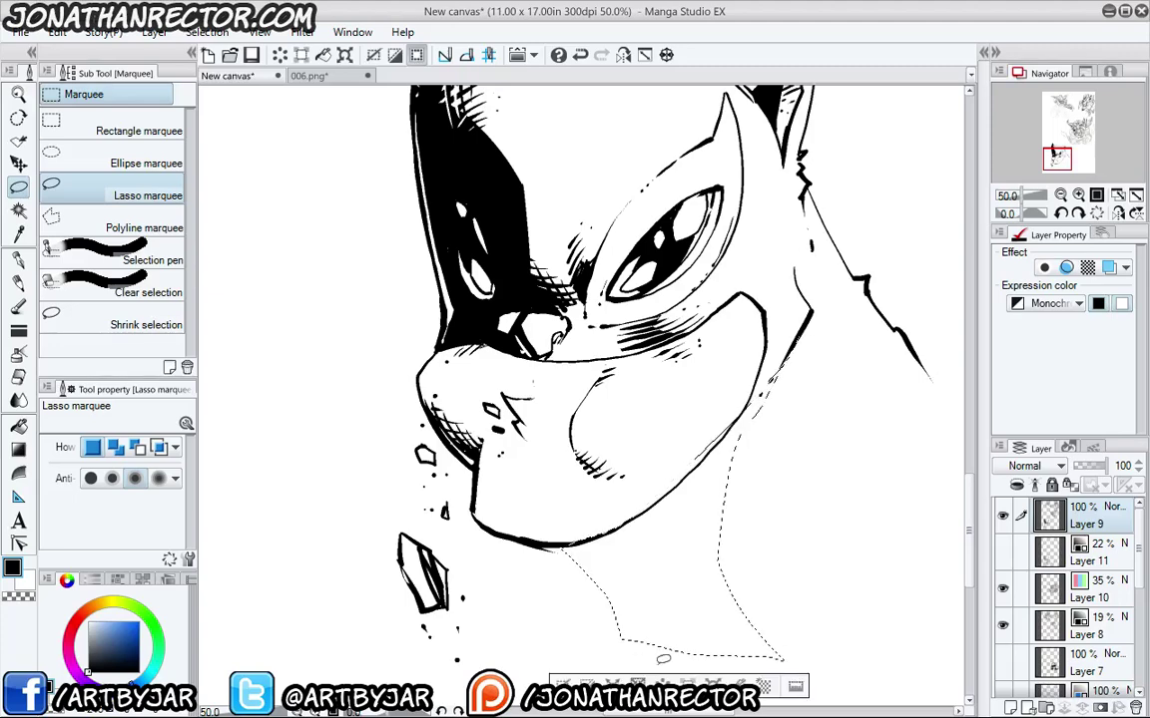
pyautogui.hotkey('alt', 'BackSpace')
pyautogui.moveTo(493, 610); pyautogui.dragTo(345, 648)
pyautogui.moveTo(662, 386)
pyautogui.mouseDown()
pyautogui.moveTo(677, 423)
pyautogui.moveTo(647, 473)
pyautogui.moveTo(663, 387)
pyautogui.mouseUp()
pyautogui.hotkey('alt', 'BackSpace')
pyautogui.hotkey('ctrl', 'd')
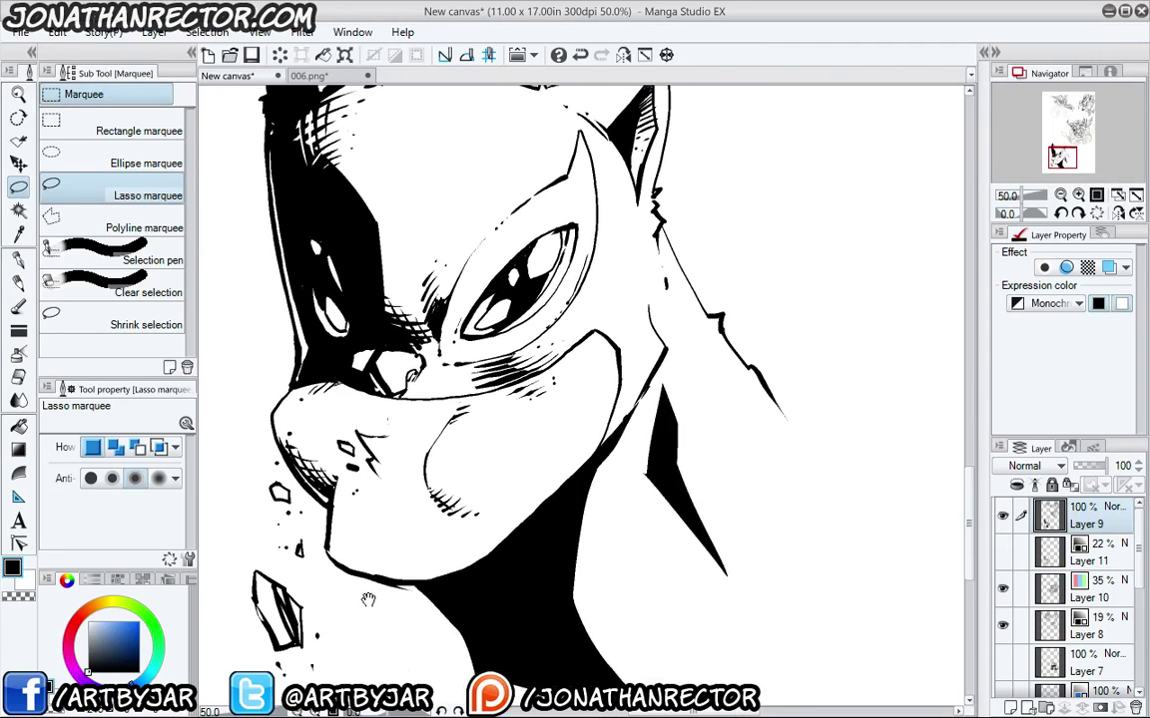
# Ink the neck's contour line from the jaw down along the outer side of the chin shadow.
pyautogui.moveTo(331, 541); pyautogui.dragTo(413, 452)
pyautogui.moveTo(766, 285); pyautogui.dragTo(623, 402)
pyautogui.moveTo(340, 502); pyautogui.dragTo(493, 474)
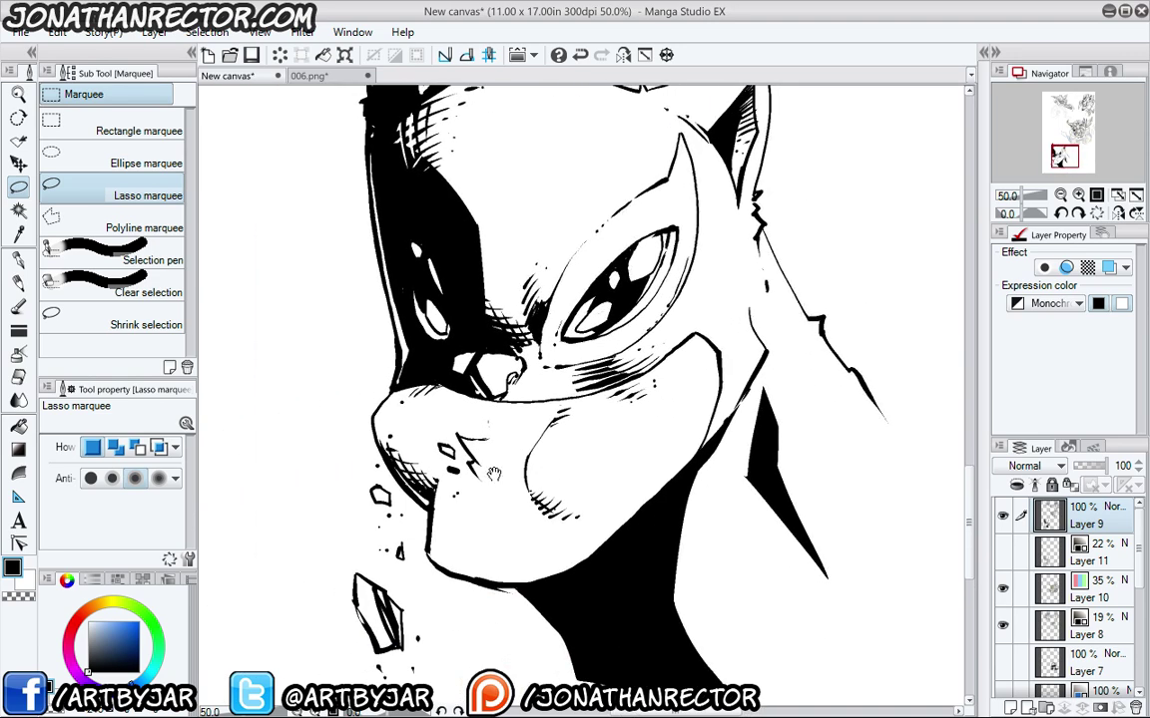
pyautogui.press('p')
pyautogui.moveTo(674, 576)
pyautogui.mouseDown()
pyautogui.moveTo(654, 508)
pyautogui.moveTo(703, 534)
pyautogui.mouseUp()
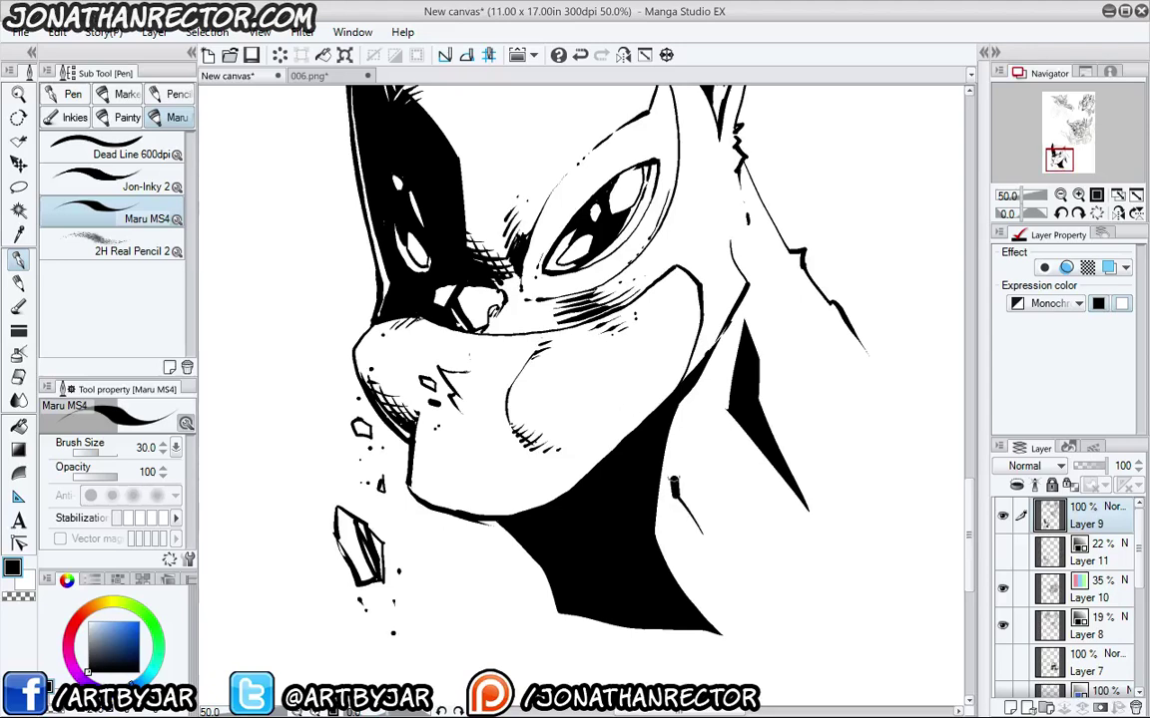
pyautogui.moveTo(675, 416)
pyautogui.mouseDown()
pyautogui.moveTo(677, 496)
pyautogui.moveTo(748, 616)
pyautogui.mouseUp()
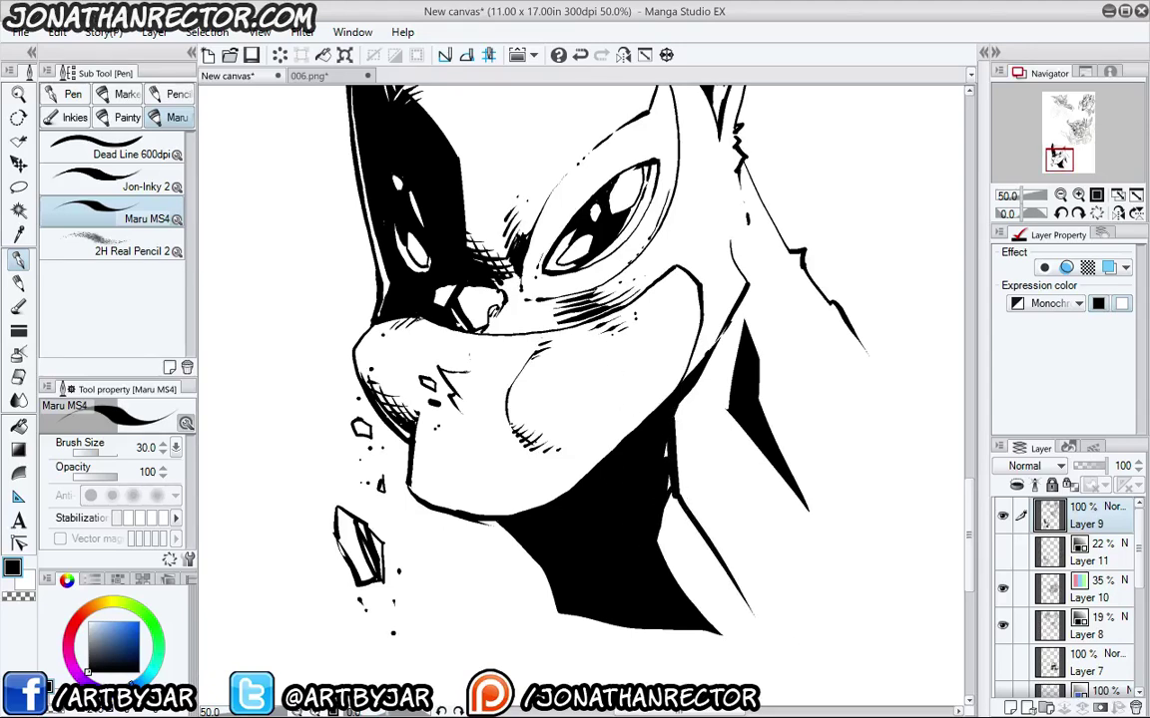
# Draw thin white highlight strokes across the black neck shadow beneath the chin.
pyautogui.press('x')
pyautogui.moveTo(520, 533)
pyautogui.mouseDown()
pyautogui.moveTo(560, 565)
pyautogui.moveTo(557, 581)
pyautogui.moveTo(586, 611)
pyautogui.mouseUp()
pyautogui.press('x')
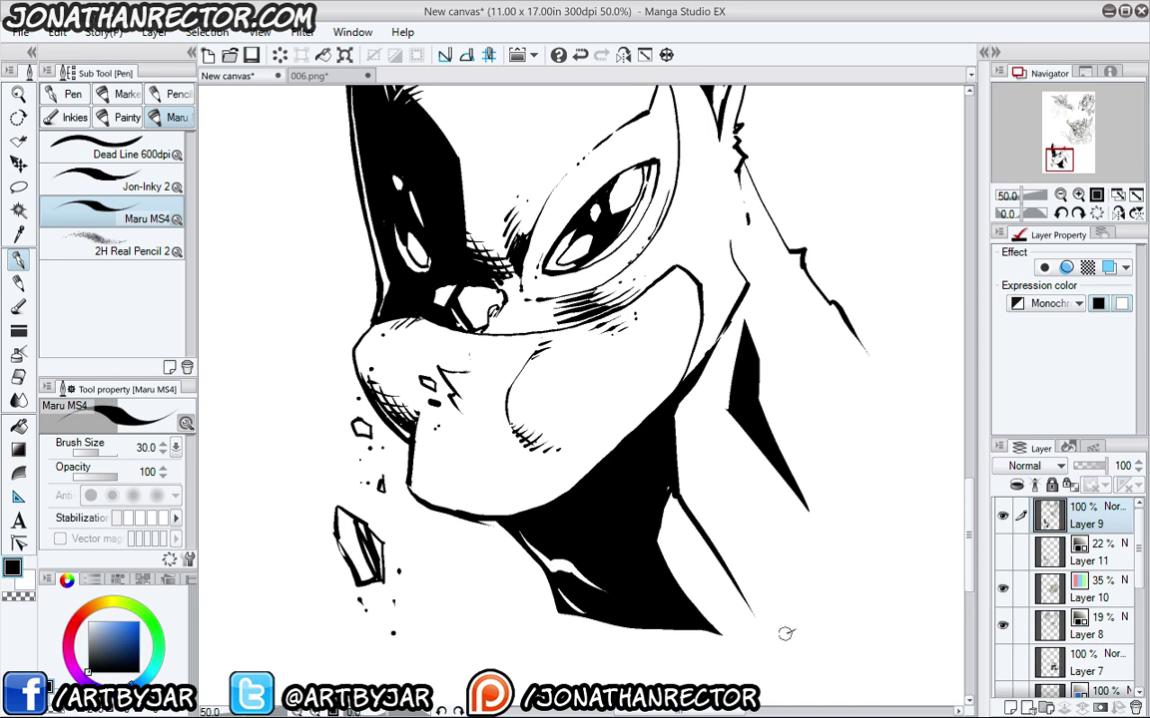
# Hatch the base of the neck and the outer edge of the black shadow on the side of the neck.
pyautogui.moveTo(781, 619)
pyautogui.mouseDown()
pyautogui.moveTo(795, 629)
pyautogui.moveTo(748, 620)
pyautogui.mouseUp()
pyautogui.moveTo(784, 590)
pyautogui.mouseDown()
pyautogui.moveTo(739, 613)
pyautogui.moveTo(717, 557)
pyautogui.mouseUp()
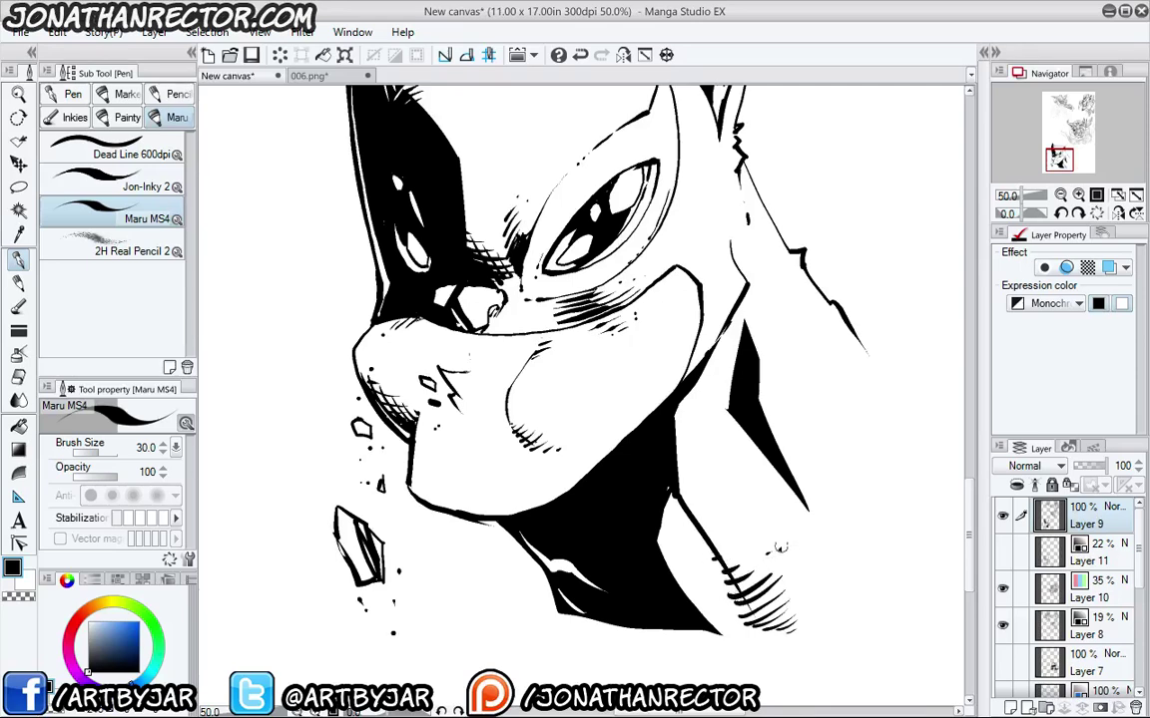
pyautogui.moveTo(735, 631); pyautogui.dragTo(706, 613)
pyautogui.moveTo(734, 620); pyautogui.dragTo(702, 603)
pyautogui.moveTo(827, 506)
pyautogui.mouseDown()
pyautogui.moveTo(806, 491)
pyautogui.moveTo(789, 435)
pyautogui.moveTo(778, 451)
pyautogui.moveTo(753, 329)
pyautogui.mouseUp()
pyautogui.moveTo(400, 444); pyautogui.dragTo(446, 567)
pyautogui.scroll(-1, 359, 306)
pyautogui.moveTo(349, 477); pyautogui.dragTo(387, 497)
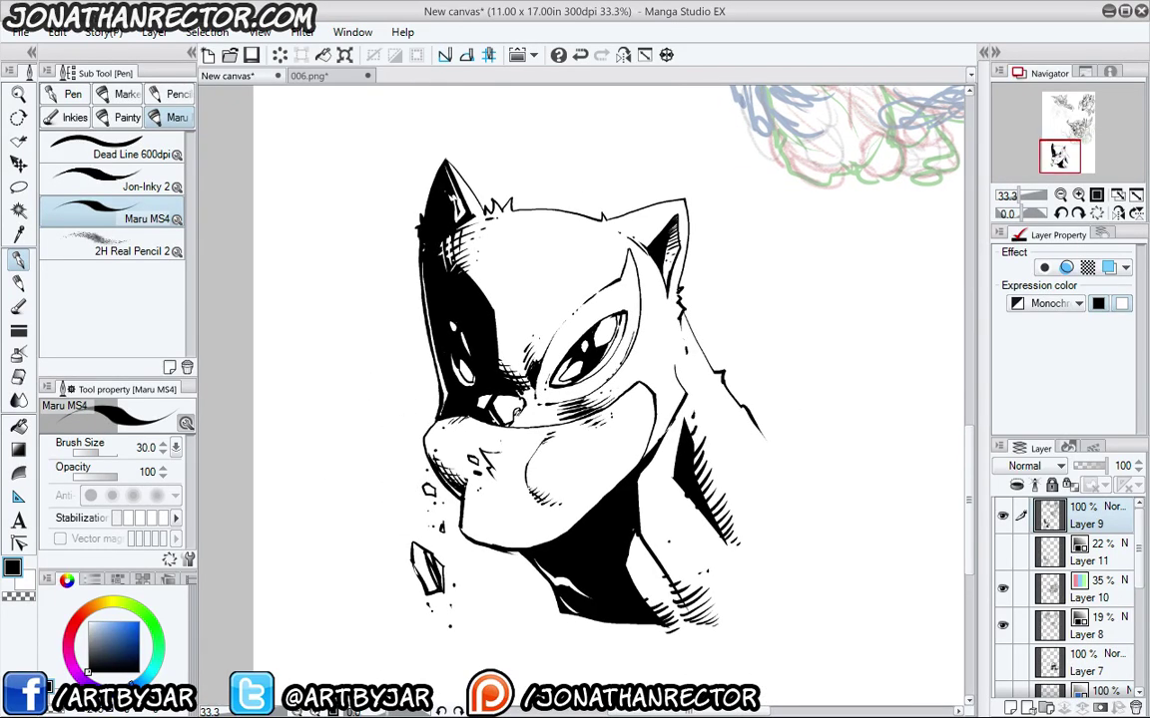
# Flip the view horizontally and paint white over the inner part of the face shadow to narrow it along the forehead.
pyautogui.click(623, 55)
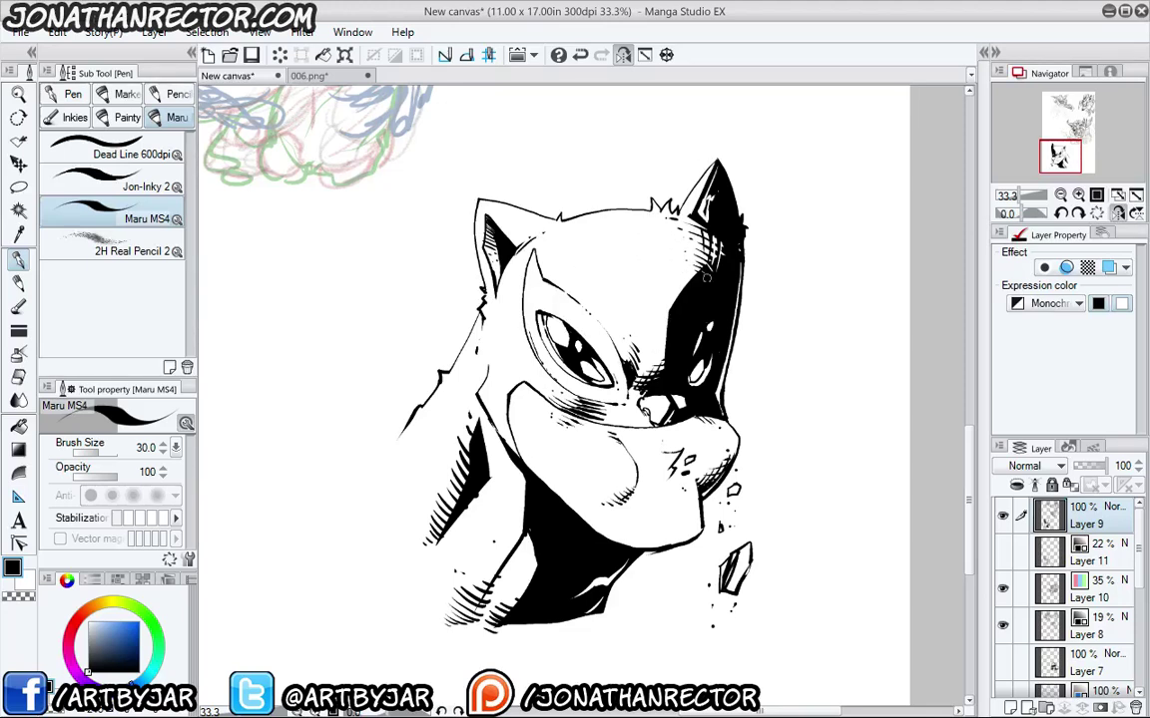
pyautogui.press('x')
pyautogui.moveTo(704, 266); pyautogui.dragTo(671, 338)
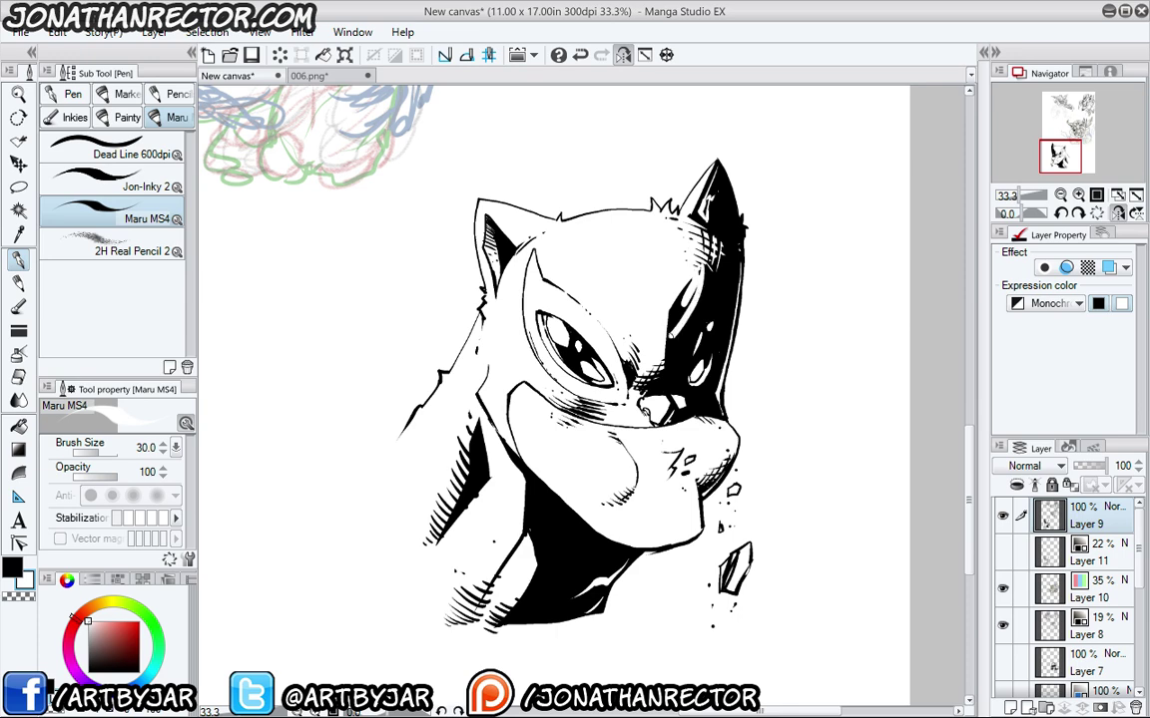
pyautogui.moveTo(696, 289)
pyautogui.mouseDown()
pyautogui.moveTo(668, 334)
pyautogui.moveTo(667, 313)
pyautogui.mouseUp()
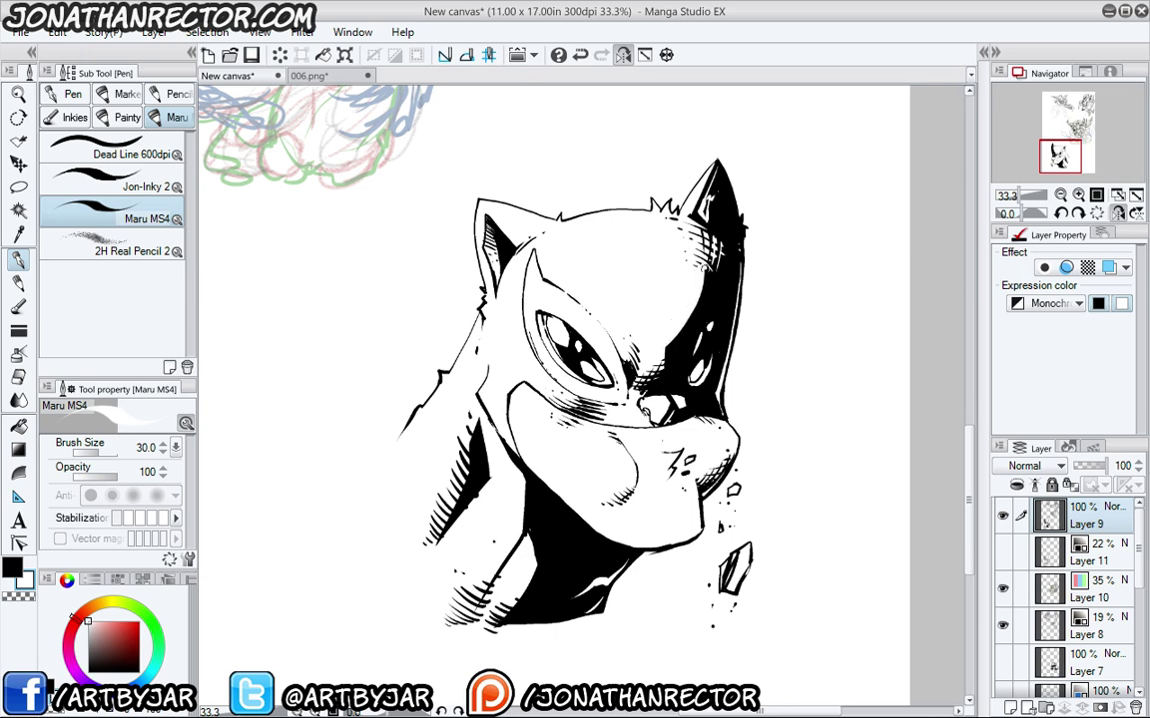
pyautogui.moveTo(708, 267); pyautogui.dragTo(676, 344)
pyautogui.moveTo(702, 295); pyautogui.dragTo(669, 348)
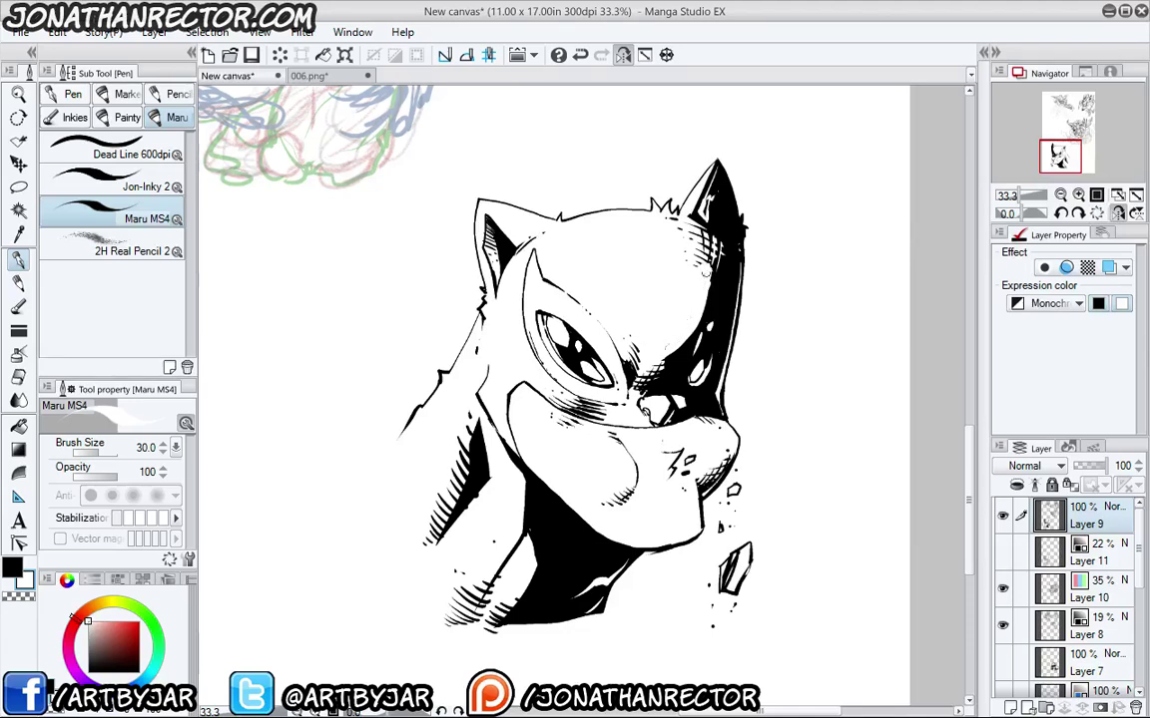
pyautogui.moveTo(709, 272); pyautogui.dragTo(703, 318)
# Hatch the narrowed shadow's edge along the forehead and brow in black, and turn the horizontal view flip off.
pyautogui.press('x')
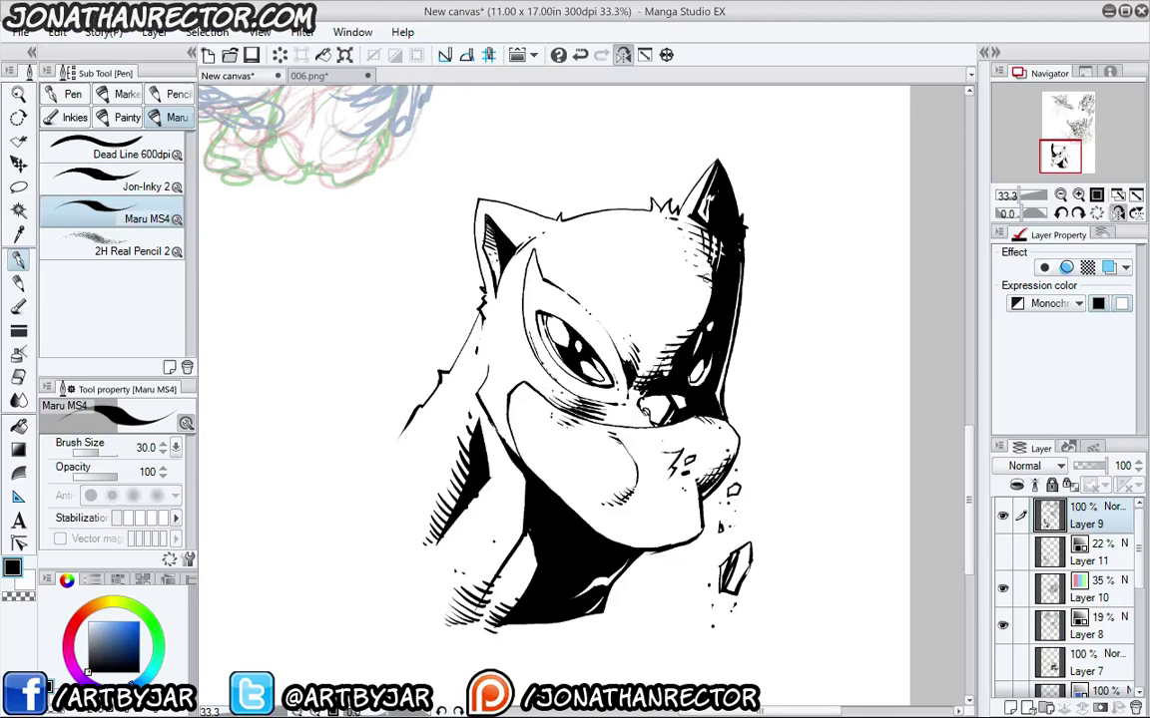
pyautogui.moveTo(714, 249); pyautogui.dragTo(650, 221)
pyautogui.click(623, 54)
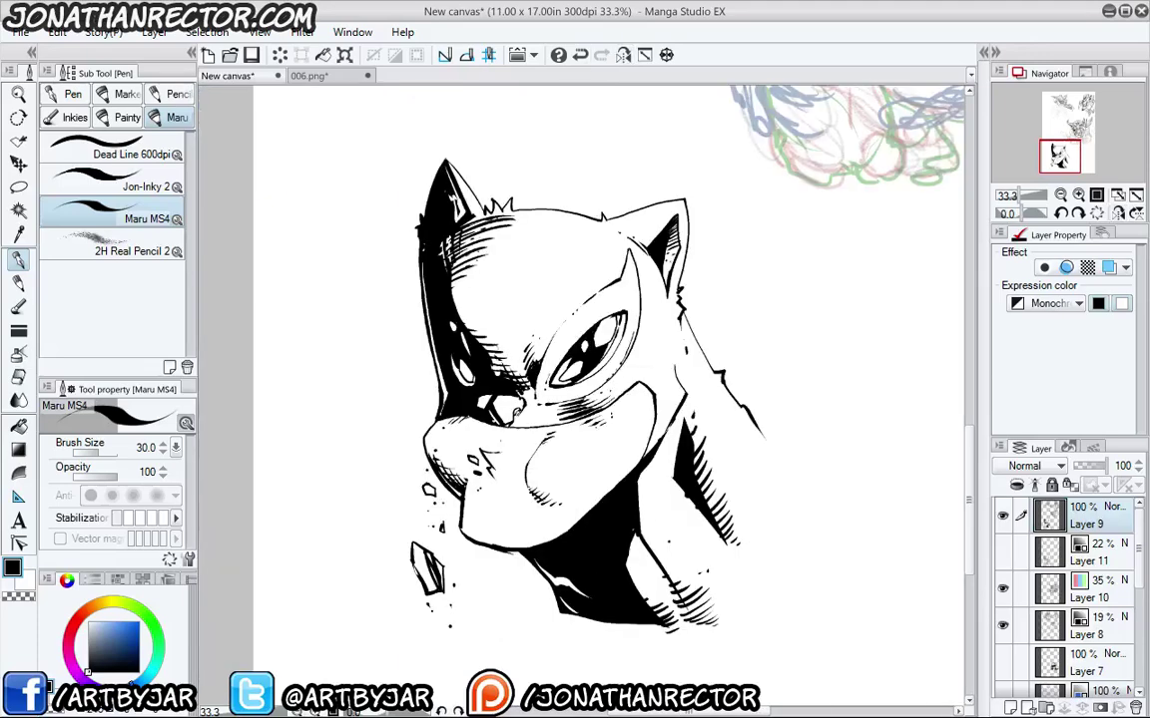
pyautogui.moveTo(463, 225); pyautogui.dragTo(449, 334)
pyautogui.moveTo(421, 281); pyautogui.dragTo(469, 341)
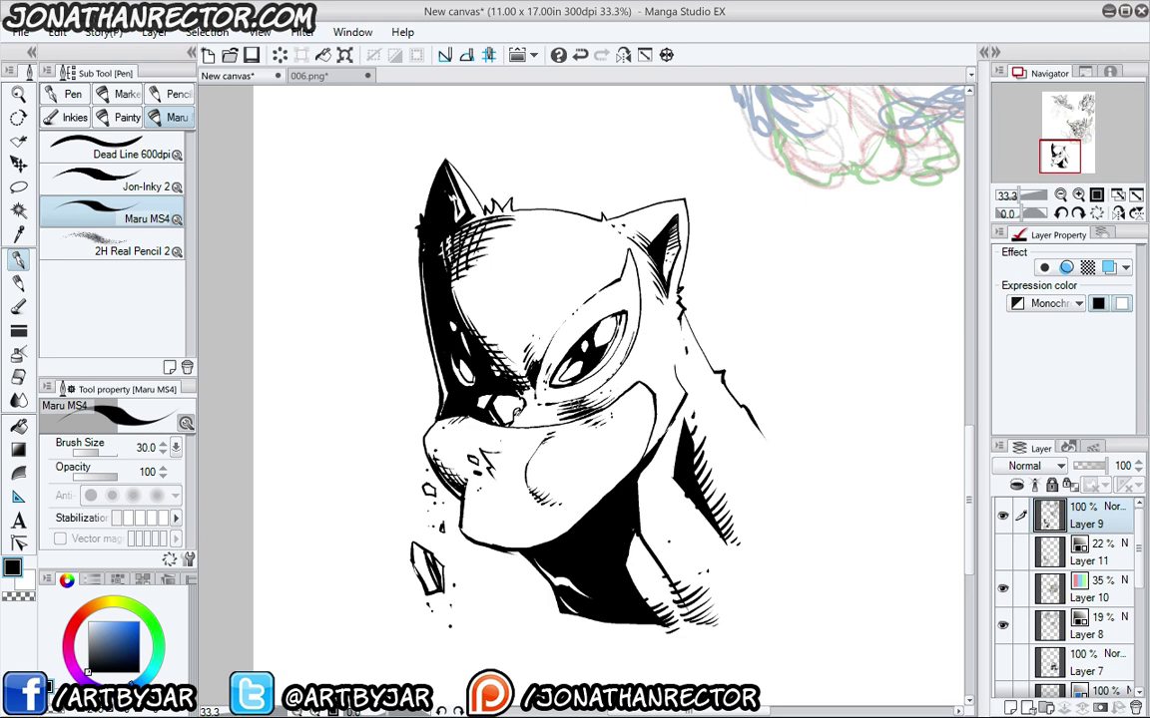
# Ink the shoulder and chest outlines extending from the neck, add hatching on the muzzle, and scatter small specks beside the face.
pyautogui.moveTo(408, 455); pyautogui.dragTo(331, 464)
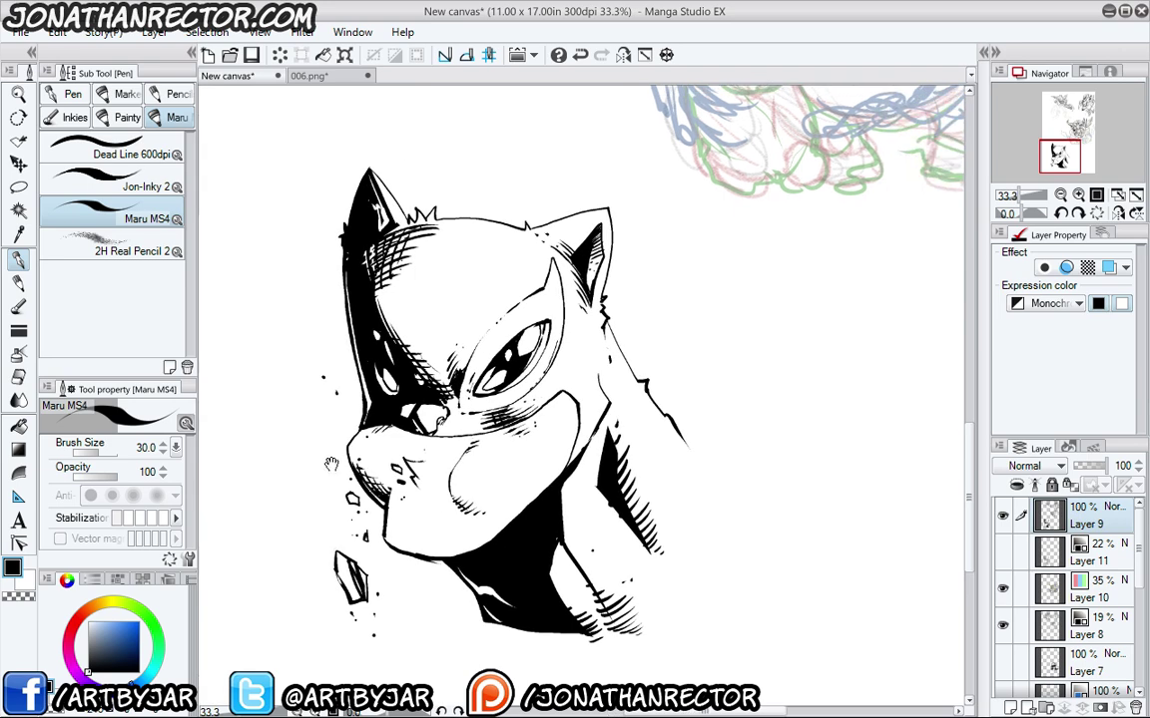
pyautogui.moveTo(605, 313)
pyautogui.mouseDown()
pyautogui.moveTo(661, 388)
pyautogui.moveTo(708, 420)
pyautogui.moveTo(872, 479)
pyautogui.mouseUp()
pyautogui.moveTo(428, 522); pyautogui.dragTo(318, 436)
pyautogui.moveTo(761, 391); pyautogui.dragTo(824, 452)
pyautogui.moveTo(824, 452)
pyautogui.mouseDown()
pyautogui.moveTo(608, 590)
pyautogui.moveTo(445, 544)
pyautogui.mouseUp()
pyautogui.moveTo(401, 492)
pyautogui.mouseDown()
pyautogui.moveTo(571, 526)
pyautogui.moveTo(589, 542)
pyautogui.mouseUp()
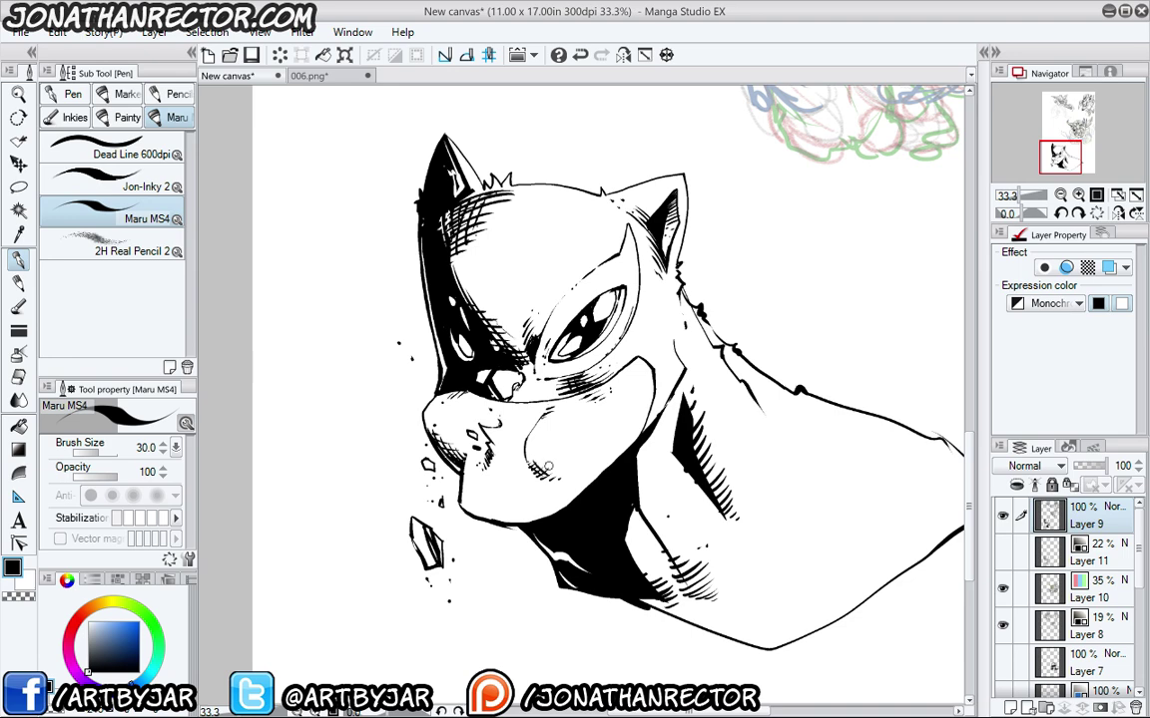
pyautogui.moveTo(457, 482); pyautogui.dragTo(491, 468)
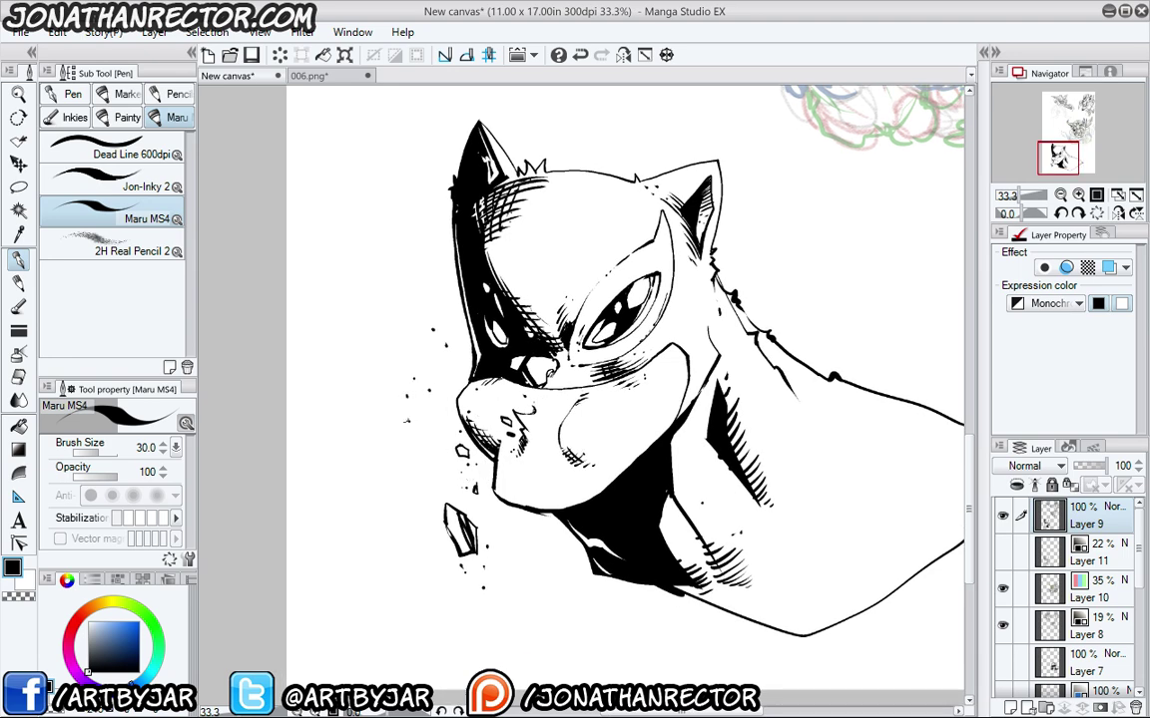
# Hand-letter the word "munch" three times, stacked in the blank area in front of the cat's face.
pyautogui.moveTo(334, 296)
pyautogui.mouseDown()
pyautogui.moveTo(361, 278)
pyautogui.moveTo(417, 280)
pyautogui.moveTo(371, 340)
pyautogui.moveTo(415, 333)
pyautogui.mouseUp()
pyautogui.moveTo(425, 319); pyautogui.dragTo(421, 336)
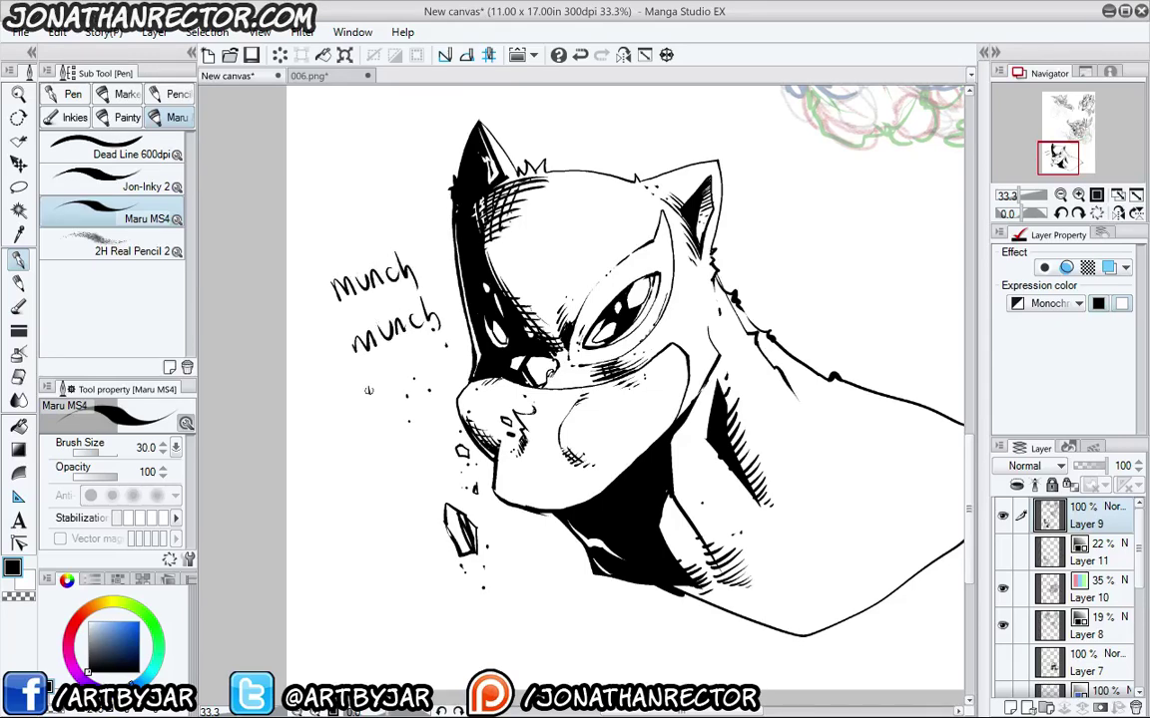
pyautogui.moveTo(368, 391); pyautogui.dragTo(435, 375)
pyautogui.moveTo(445, 345); pyautogui.dragTo(454, 372)
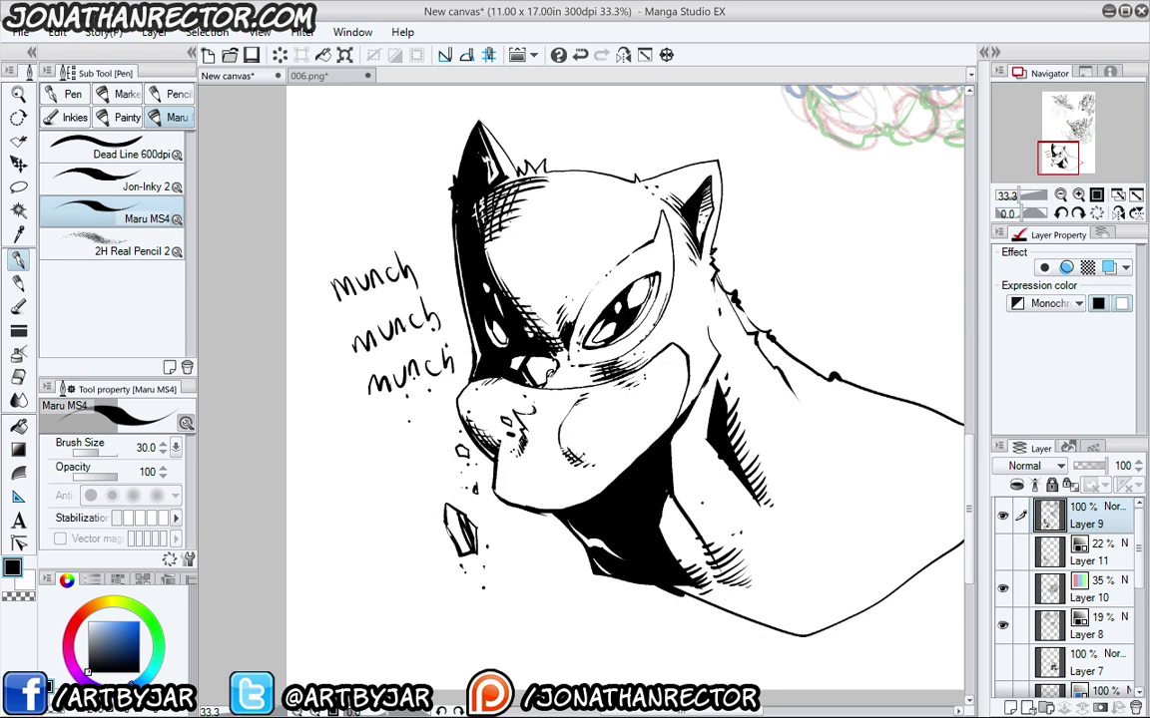
pyautogui.moveTo(639, 374); pyautogui.dragTo(552, 387)
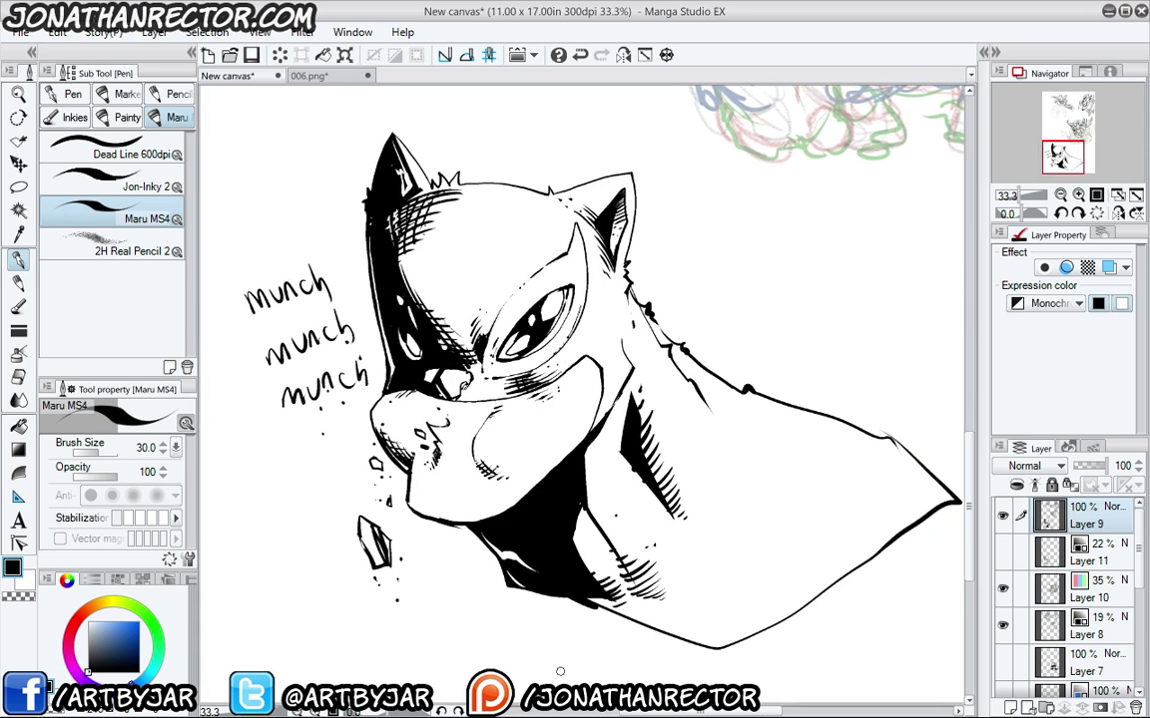
# Create a new layer between Layer 9 and Layer 11, choose a mid grey, and set the Maru MS4 brush size to 80.
pyautogui.click(1111, 553)
pyautogui.click(1010, 706)
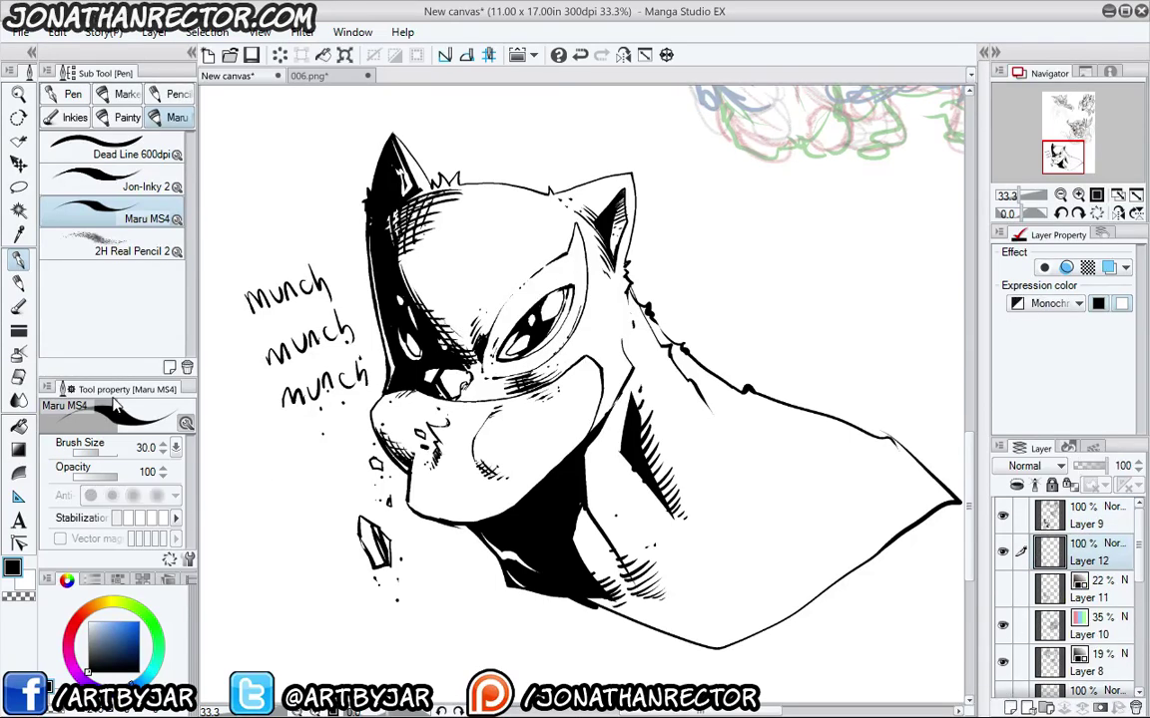
pyautogui.click(86, 641)
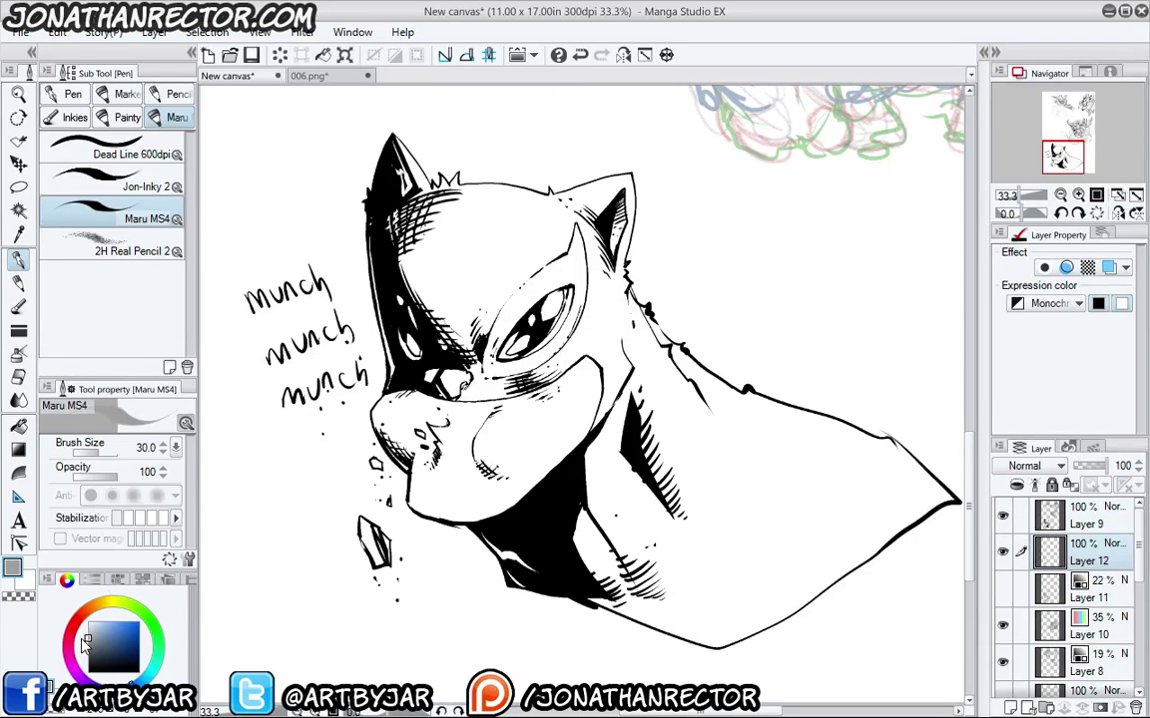
pyautogui.press(']')
pyautogui.press(']')
pyautogui.press(']')
pyautogui.press(']')
pyautogui.press(']')
# Set Layer 9's blending mode to Multiply and Layer 12's expression color to Gray.
pyautogui.click(1088, 516)
pyautogui.click(1035, 465)
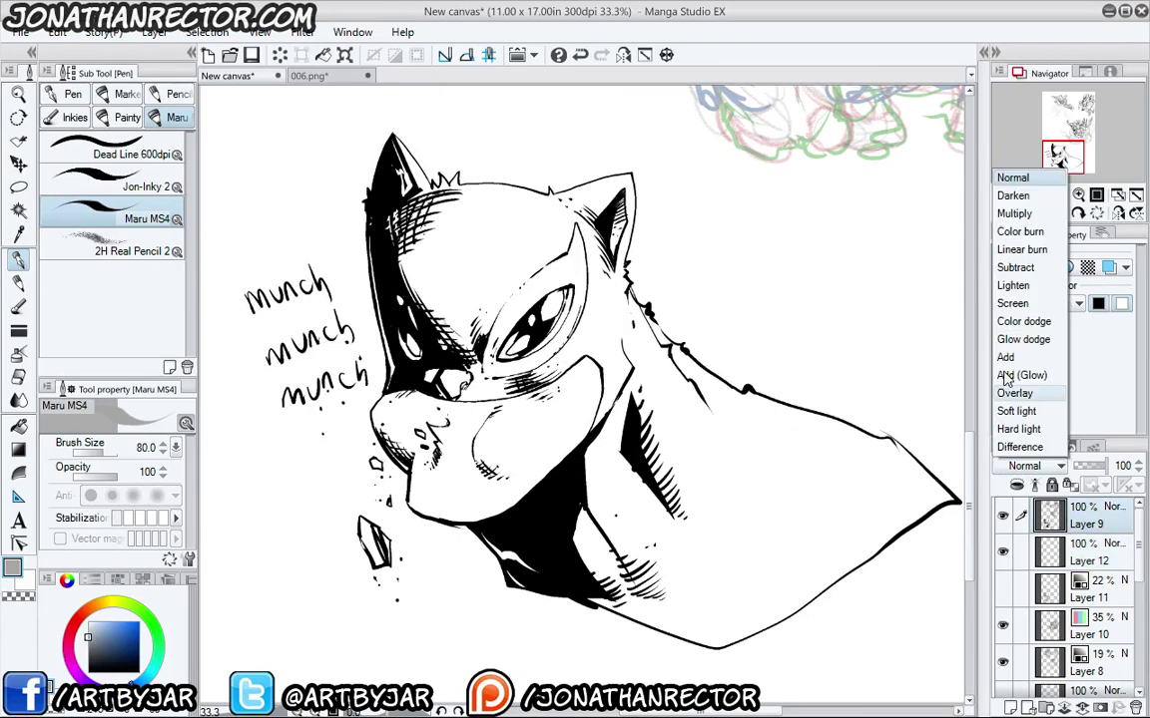
pyautogui.click(1013, 218)
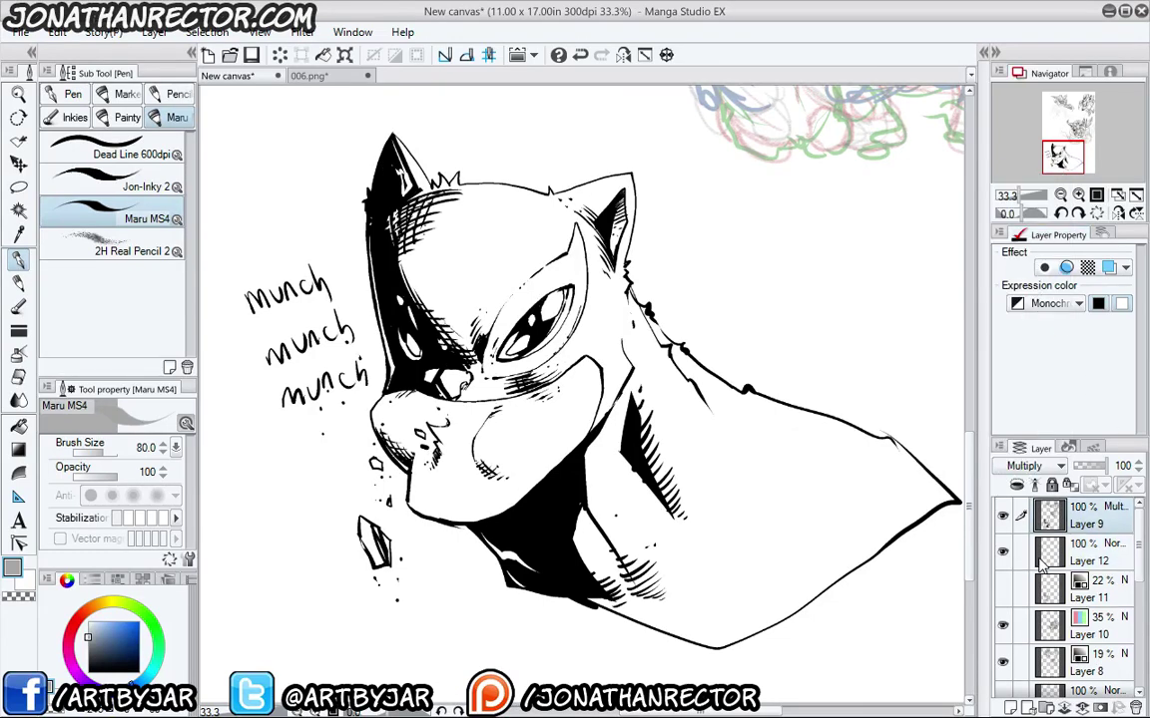
pyautogui.click(1077, 562)
pyautogui.click(1049, 304)
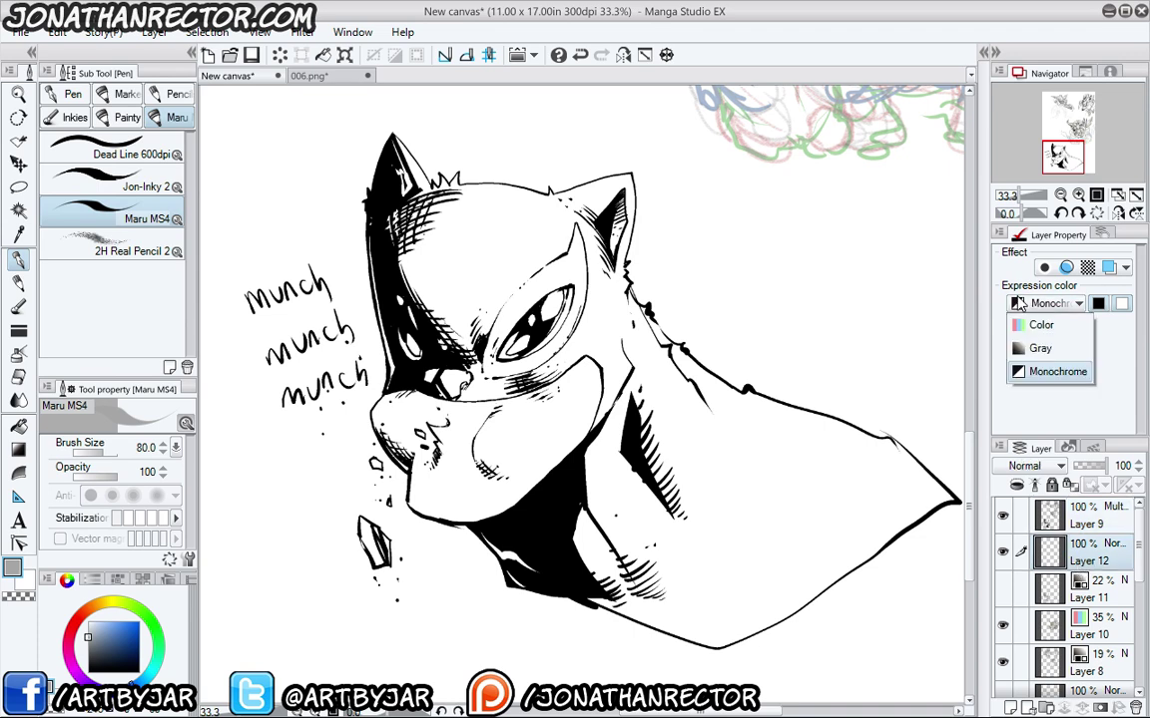
pyautogui.click(1042, 347)
# Paint grey tone on Layer 12 inside the dark ear, along the forehead shadow's edge, and around both eyes.
pyautogui.moveTo(395, 170); pyautogui.dragTo(406, 184)
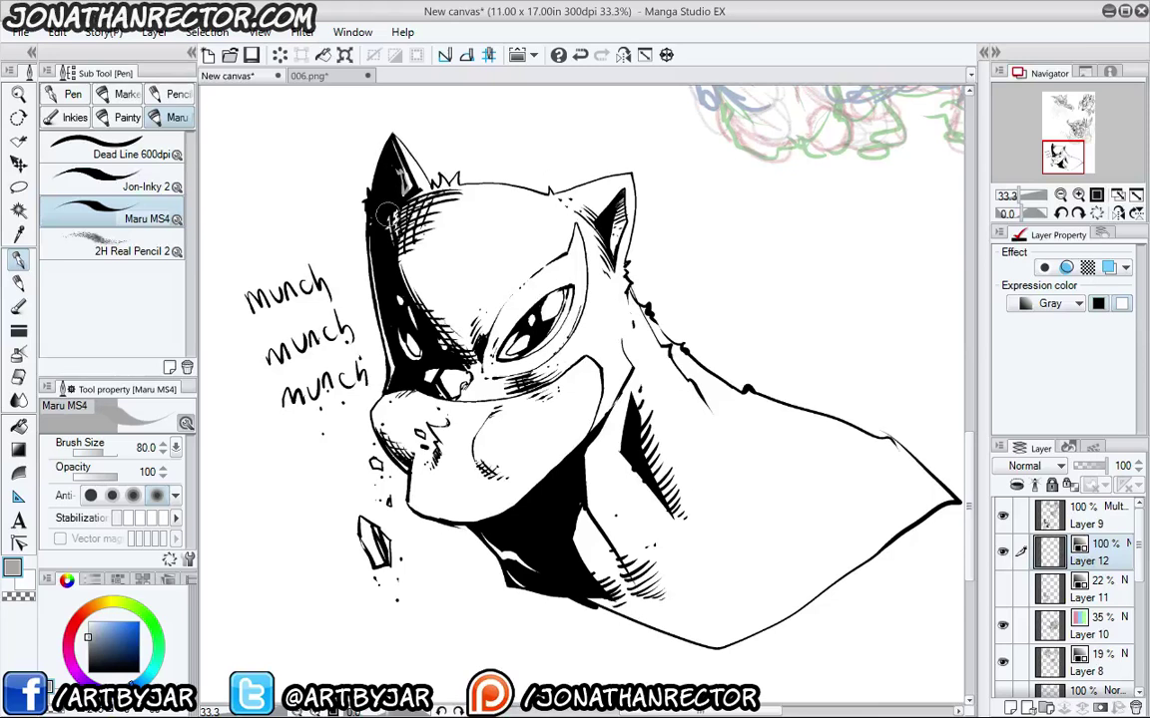
pyautogui.moveTo(396, 285)
pyautogui.mouseDown()
pyautogui.moveTo(422, 360)
pyautogui.moveTo(413, 345)
pyautogui.mouseUp()
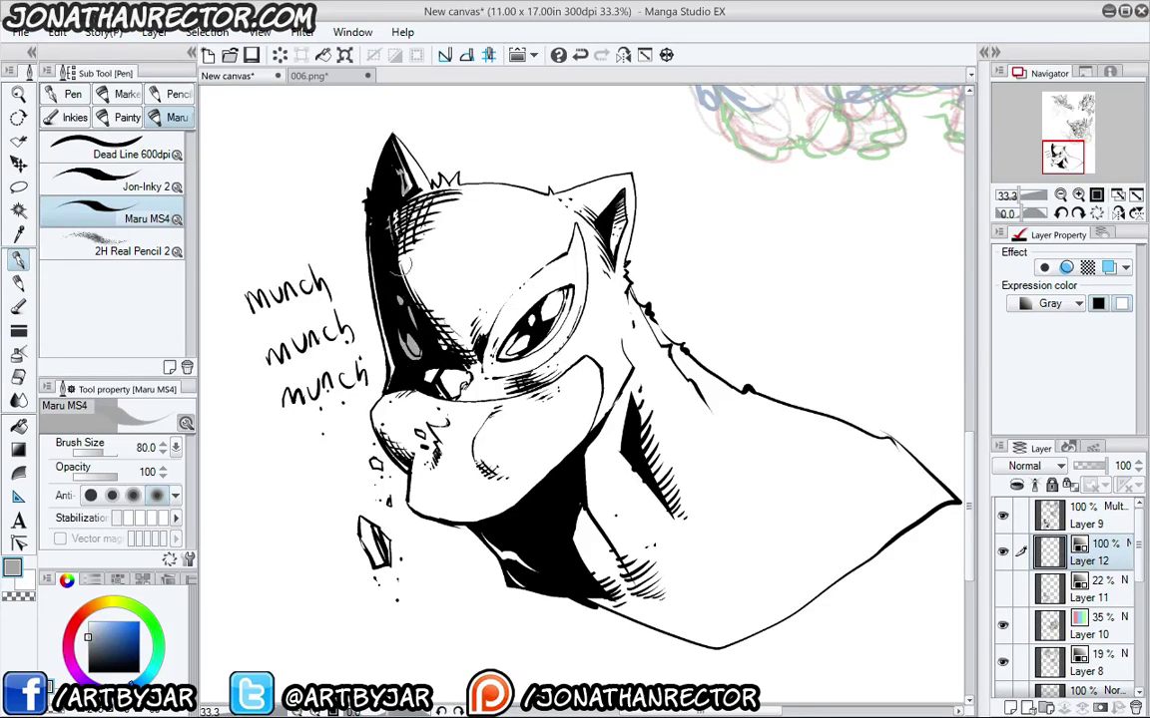
pyautogui.moveTo(401, 207)
pyautogui.mouseDown()
pyautogui.moveTo(451, 197)
pyautogui.moveTo(402, 269)
pyautogui.moveTo(467, 351)
pyautogui.mouseUp()
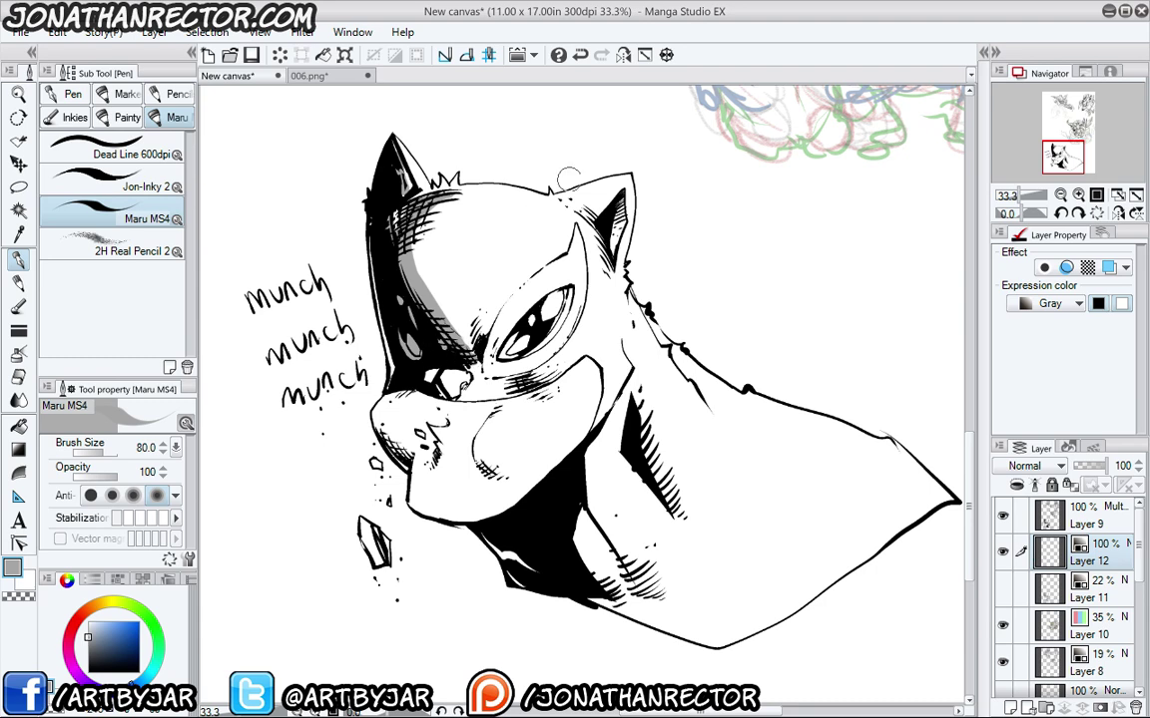
pyautogui.moveTo(571, 282)
pyautogui.mouseDown()
pyautogui.moveTo(532, 299)
pyautogui.moveTo(501, 341)
pyautogui.mouseUp()
pyautogui.moveTo(564, 286)
pyautogui.mouseDown()
pyautogui.moveTo(554, 340)
pyautogui.moveTo(507, 376)
pyautogui.moveTo(507, 390)
pyautogui.moveTo(461, 374)
pyautogui.moveTo(446, 383)
pyautogui.mouseUp()
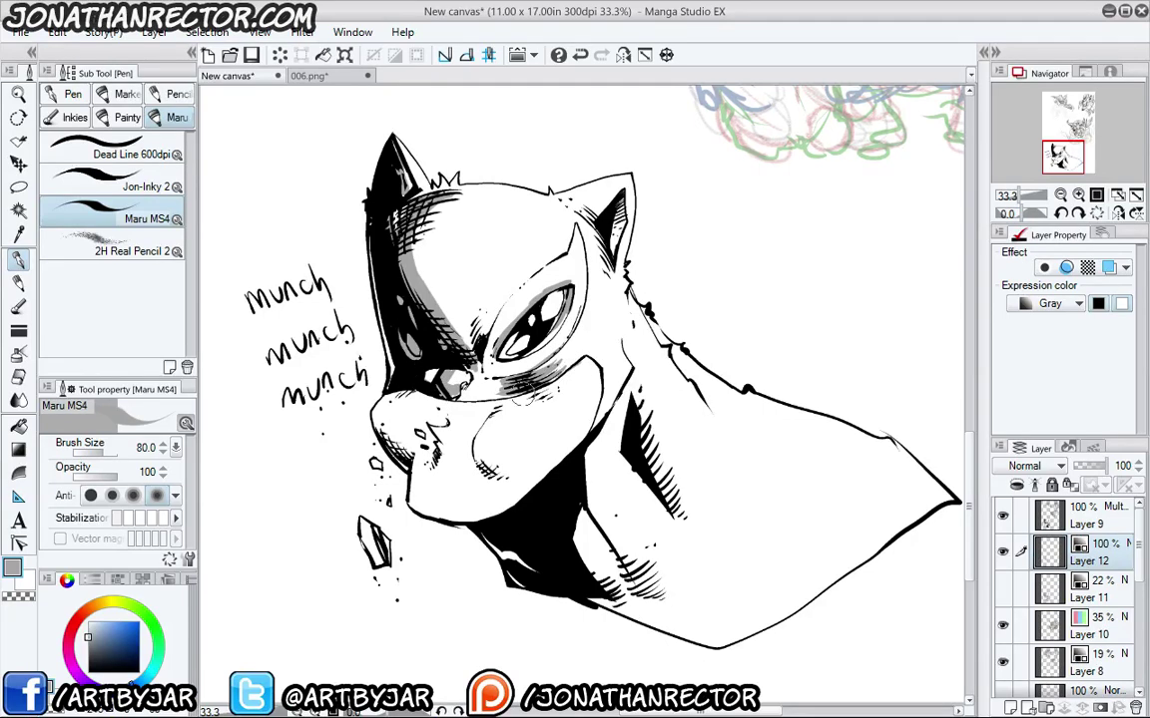
# Shade the mask's lower edge, the cheek curve, the muzzle and the jaw with grey tone.
pyautogui.moveTo(524, 396)
pyautogui.mouseDown()
pyautogui.moveTo(456, 407)
pyautogui.moveTo(396, 390)
pyautogui.mouseUp()
pyautogui.moveTo(498, 402); pyautogui.dragTo(426, 394)
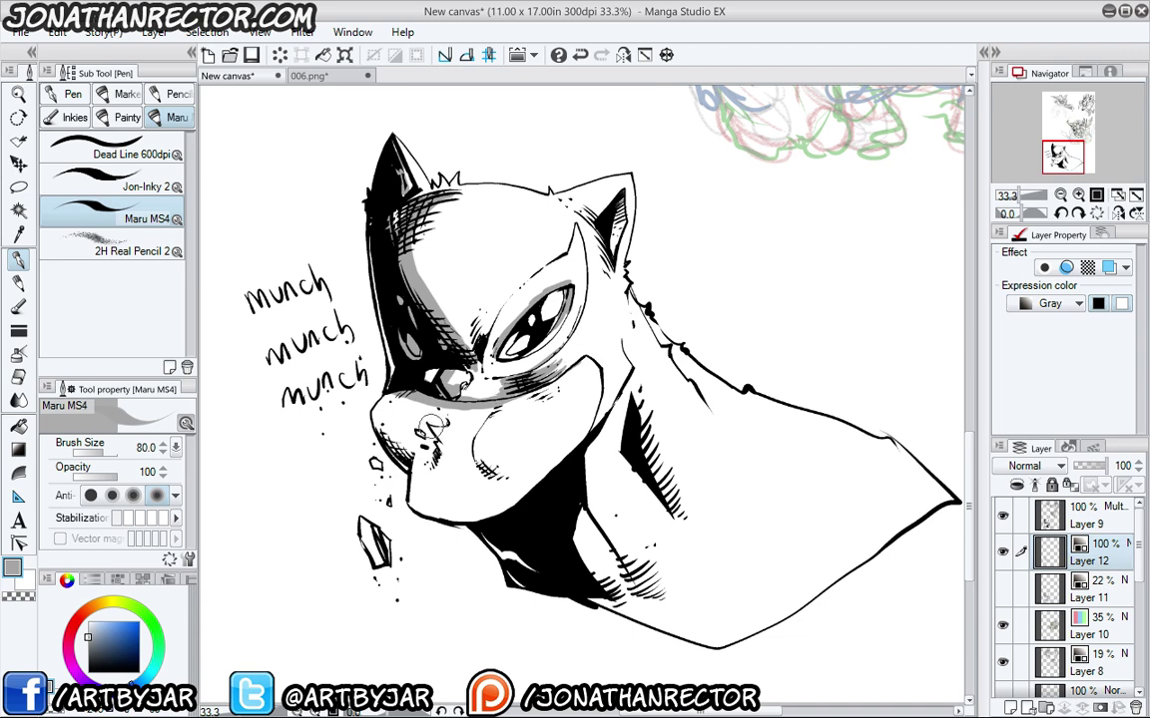
pyautogui.moveTo(476, 435); pyautogui.dragTo(496, 481)
pyautogui.moveTo(477, 437); pyautogui.dragTo(518, 472)
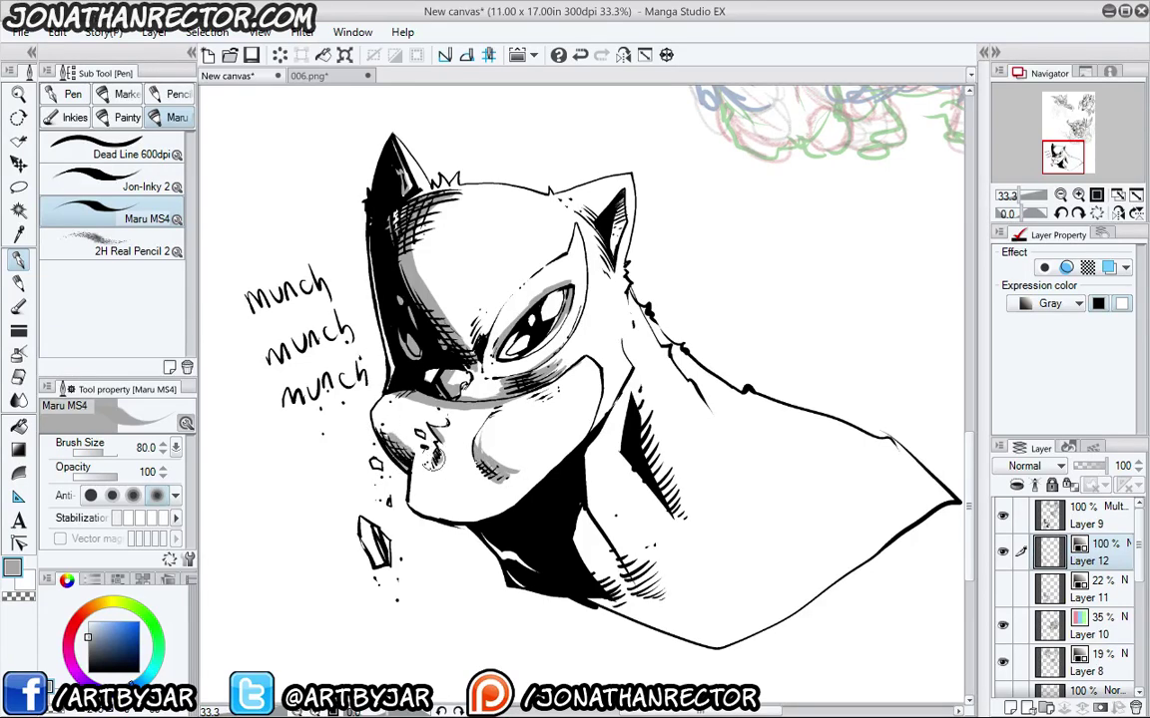
pyautogui.moveTo(416, 498)
pyautogui.mouseDown()
pyautogui.moveTo(507, 508)
pyautogui.moveTo(422, 493)
pyautogui.moveTo(436, 484)
pyautogui.moveTo(514, 496)
pyautogui.moveTo(424, 483)
pyautogui.mouseUp()
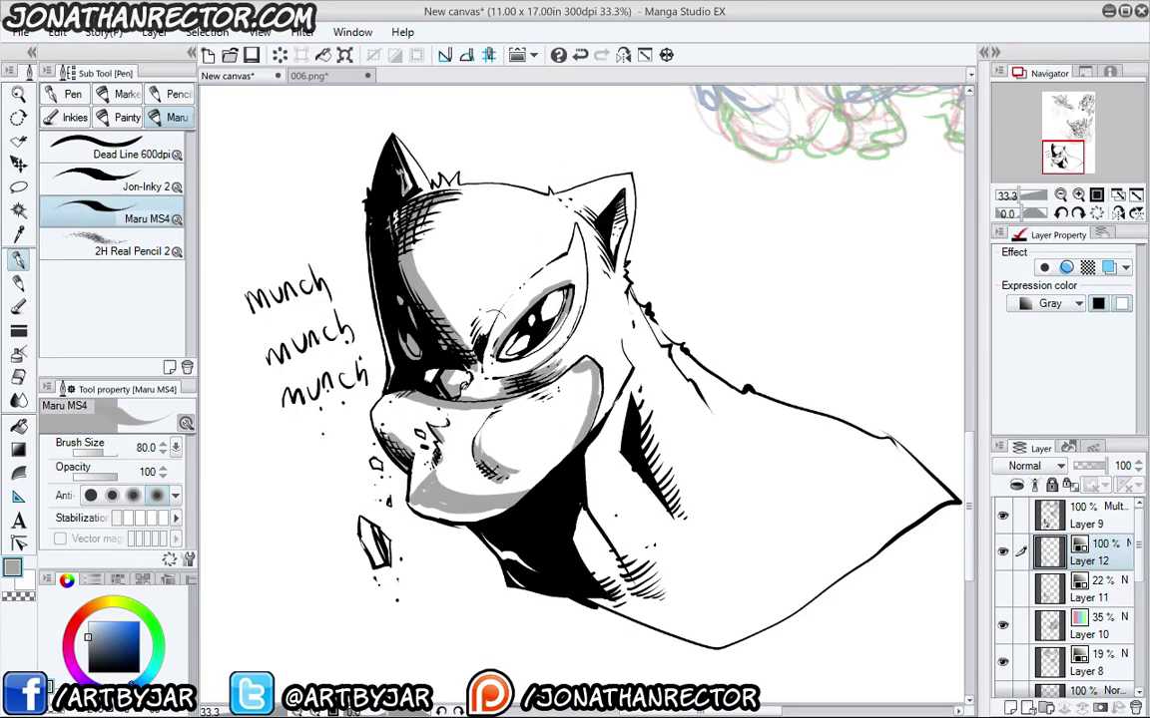
# Erase excess grey near the brow, then refine the grey shading around the brow and muzzle with the brush at size 30.
pyautogui.press('e')
pyautogui.moveTo(456, 302)
pyautogui.mouseDown()
pyautogui.moveTo(447, 317)
pyautogui.moveTo(483, 330)
pyautogui.moveTo(505, 323)
pyautogui.moveTo(496, 337)
pyautogui.mouseUp()
pyautogui.press('p')
pyautogui.press('[')
pyautogui.press('[')
pyautogui.press('[')
pyautogui.press('[')
pyautogui.press('[')
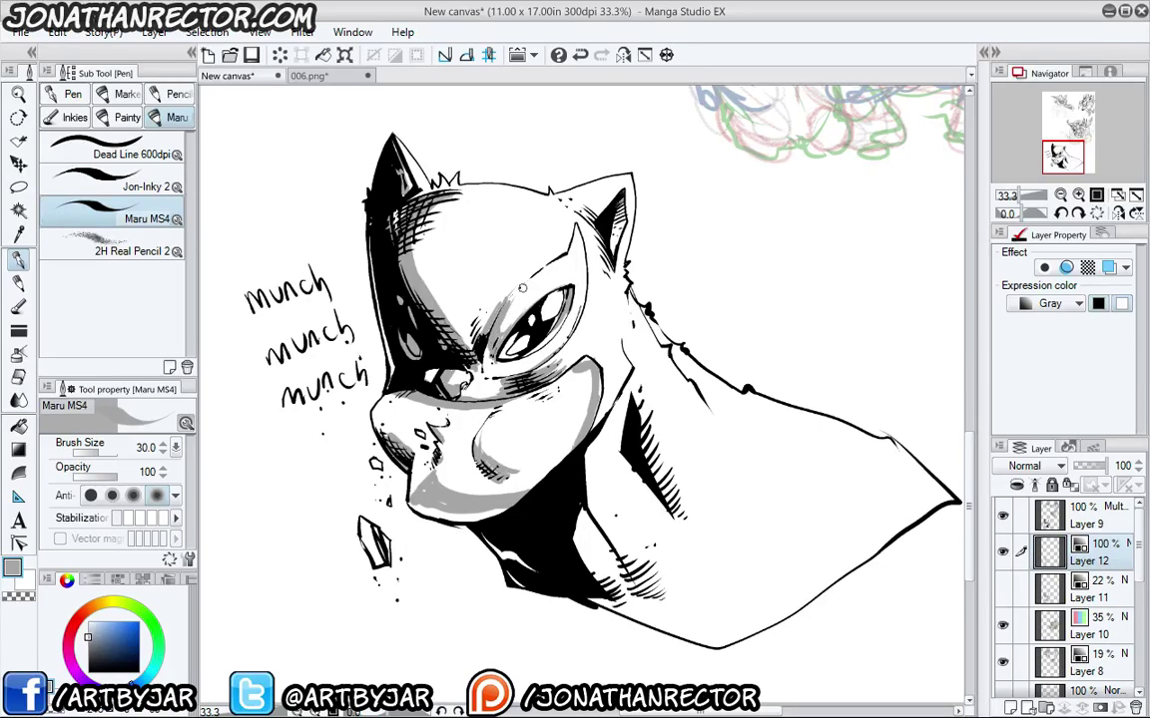
pyautogui.moveTo(475, 259); pyautogui.dragTo(451, 300)
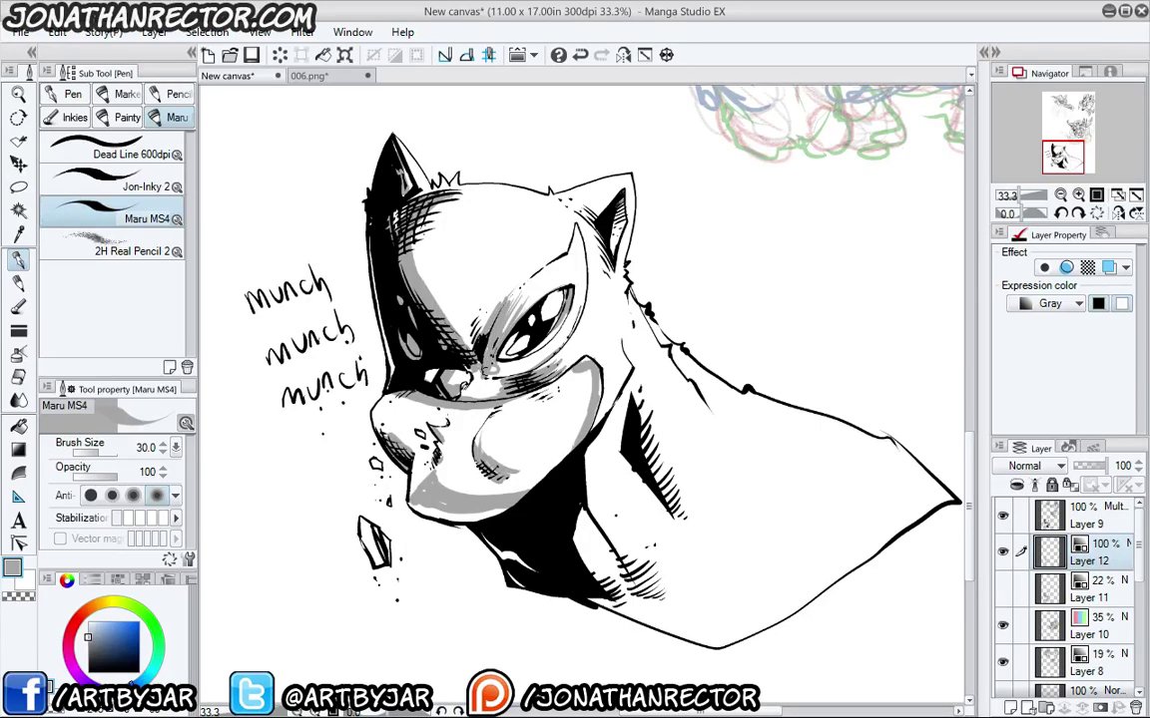
pyautogui.moveTo(427, 430); pyautogui.dragTo(441, 468)
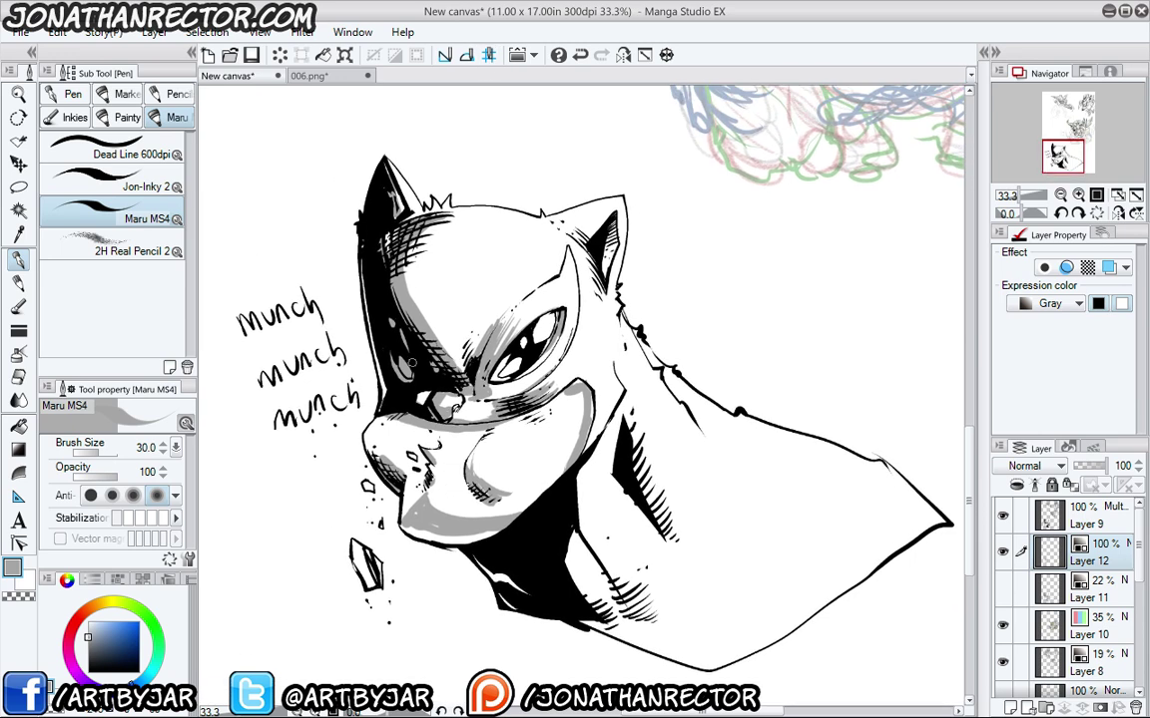
# Erase the grey tone from the highlights of the far eye and resume grey shading with the Maru MS4 pen.
pyautogui.press('e')
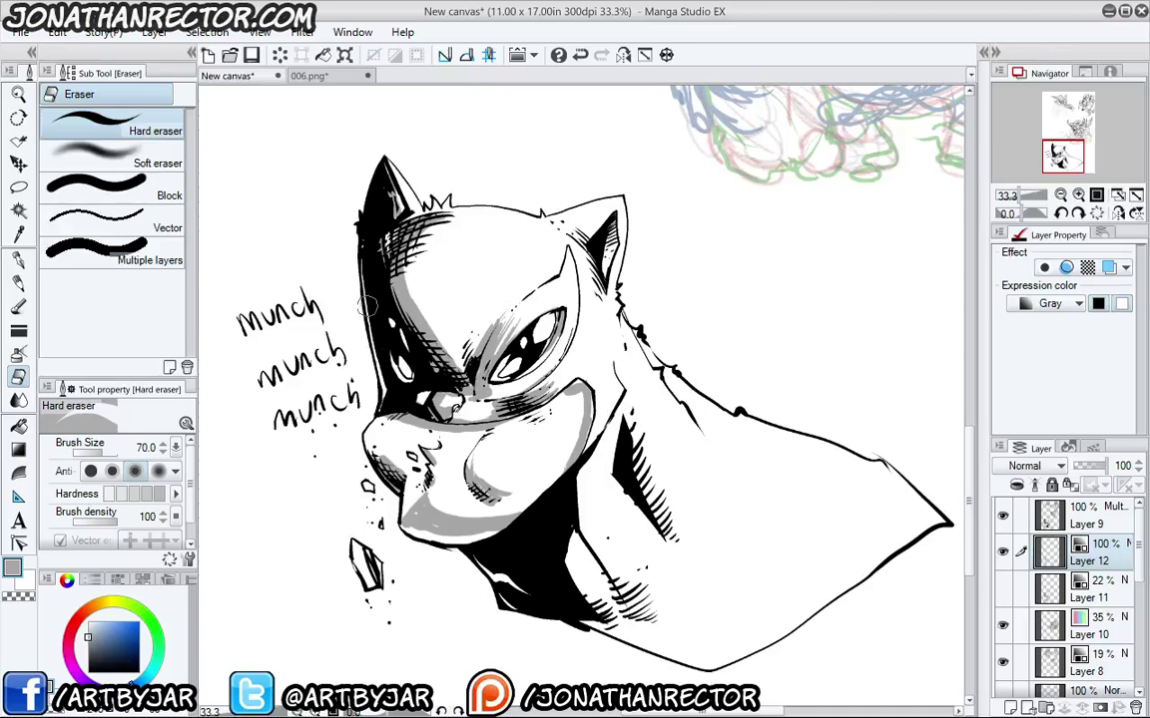
pyautogui.press('p')
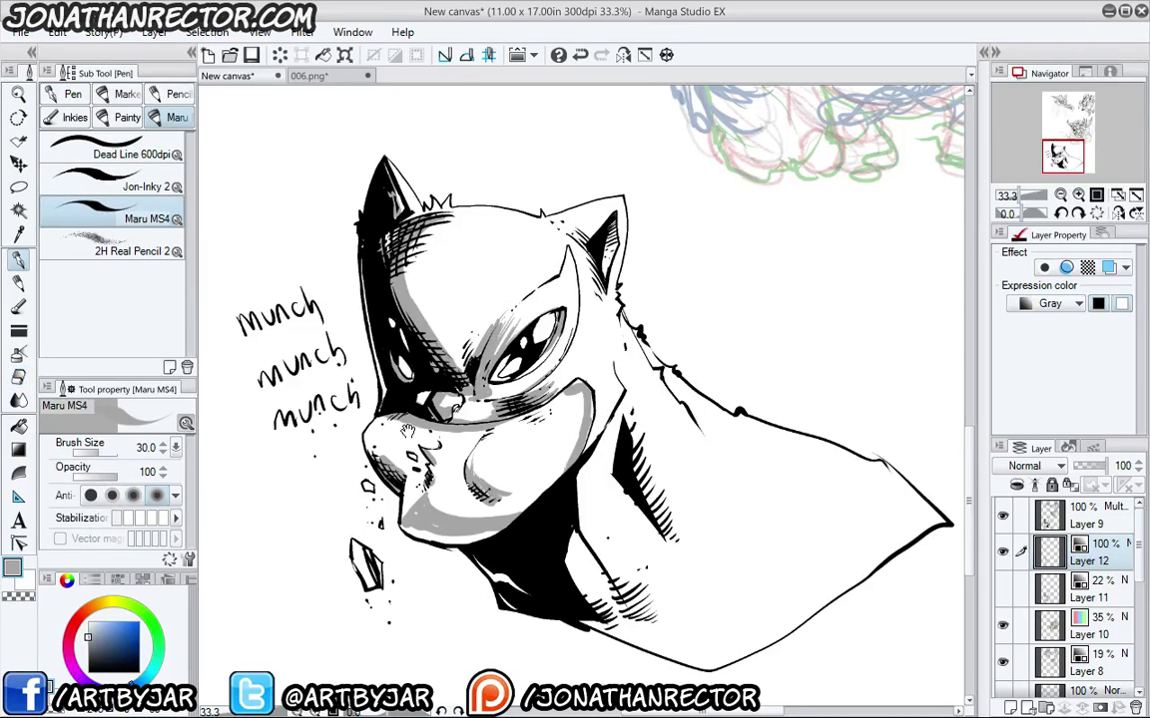
pyautogui.moveTo(367, 388); pyautogui.dragTo(372, 388)
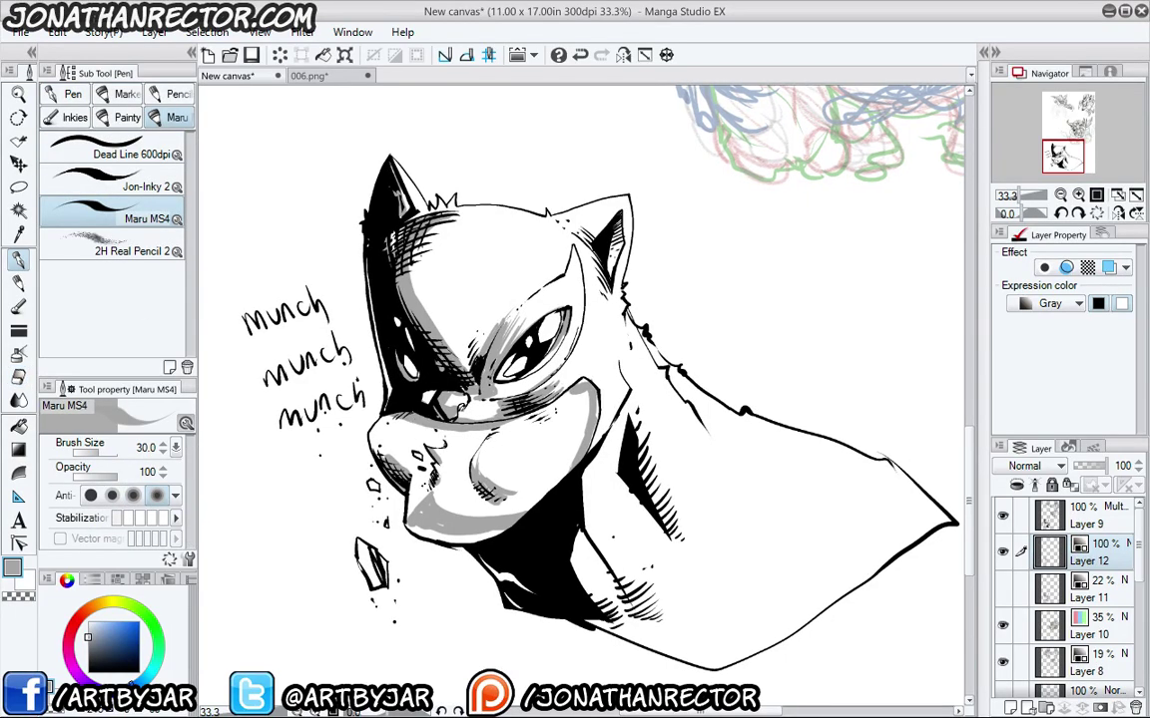